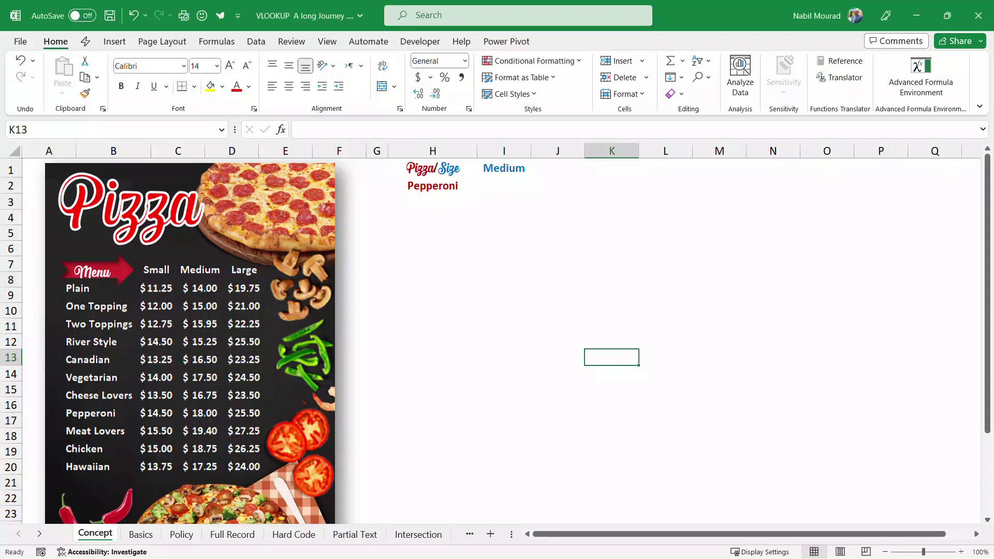
Move the pizza menu picture clear of the price table and enter =VLOOKUP(H2,B3:E13,3,FALSE) in cell I2
{"action": "left_click_drag", "start_coordinate": [197, 311], "coordinate": [733, 310]}
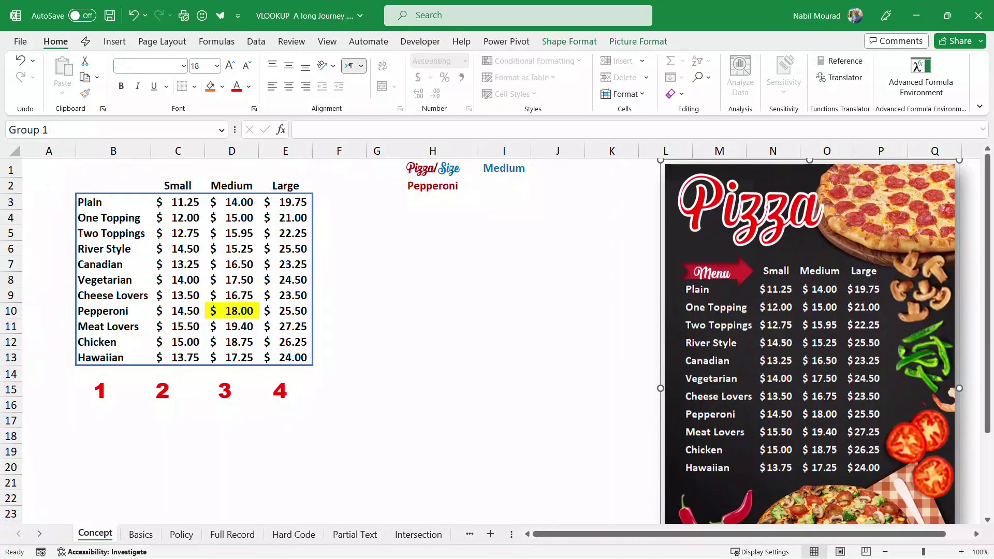
{"action": "left_click", "coordinate": [504, 185]}
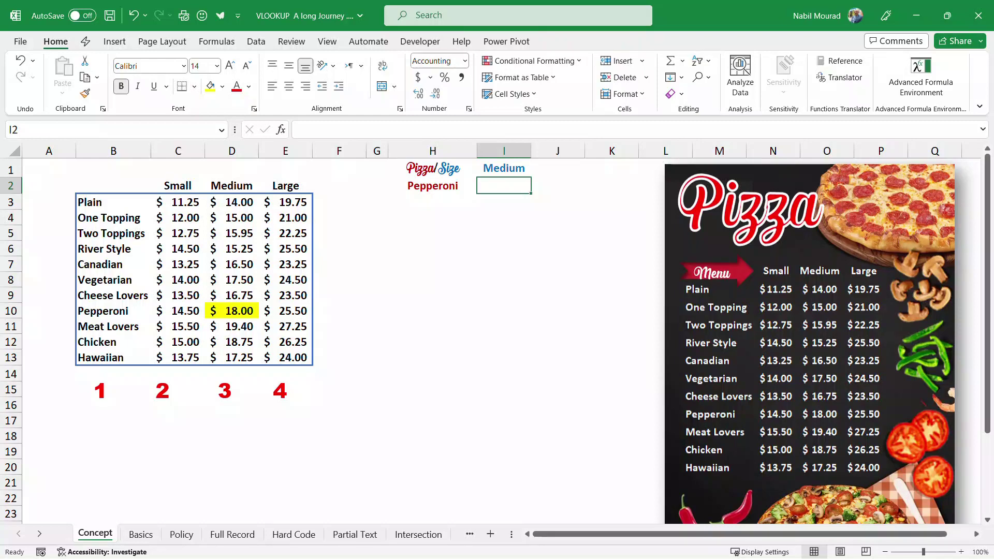
{"action": "type", "text": "=vlook"}
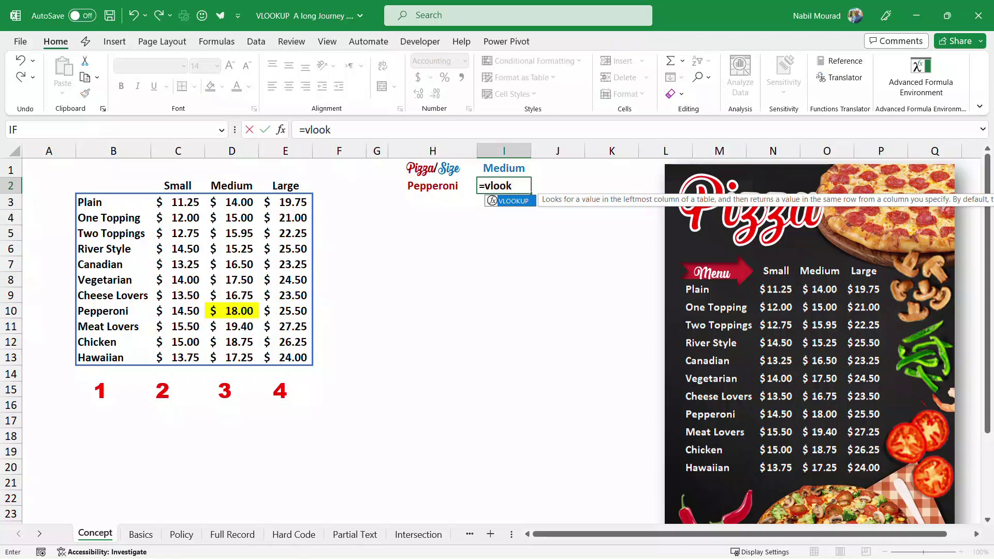
{"action": "key", "text": "Tab"}
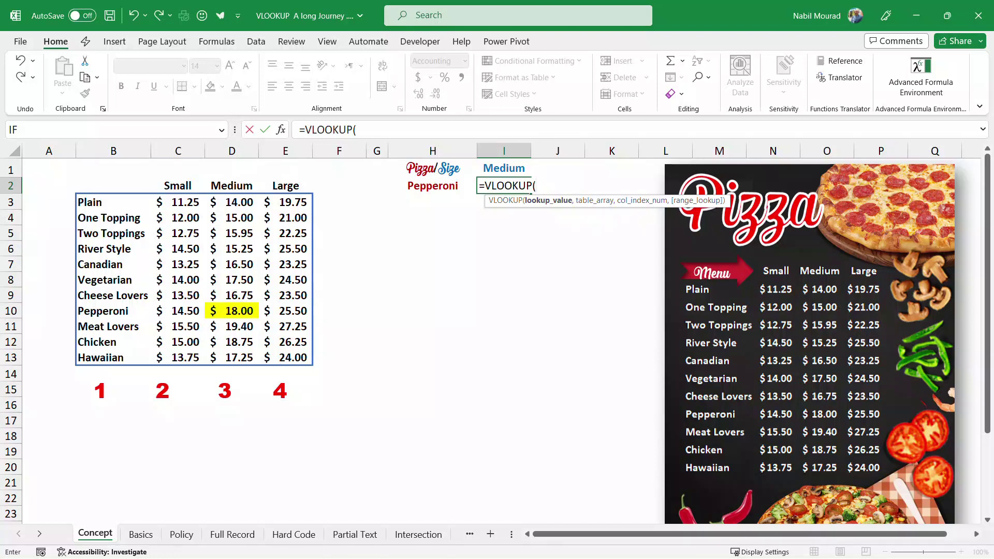
{"action": "key", "text": "Left"}
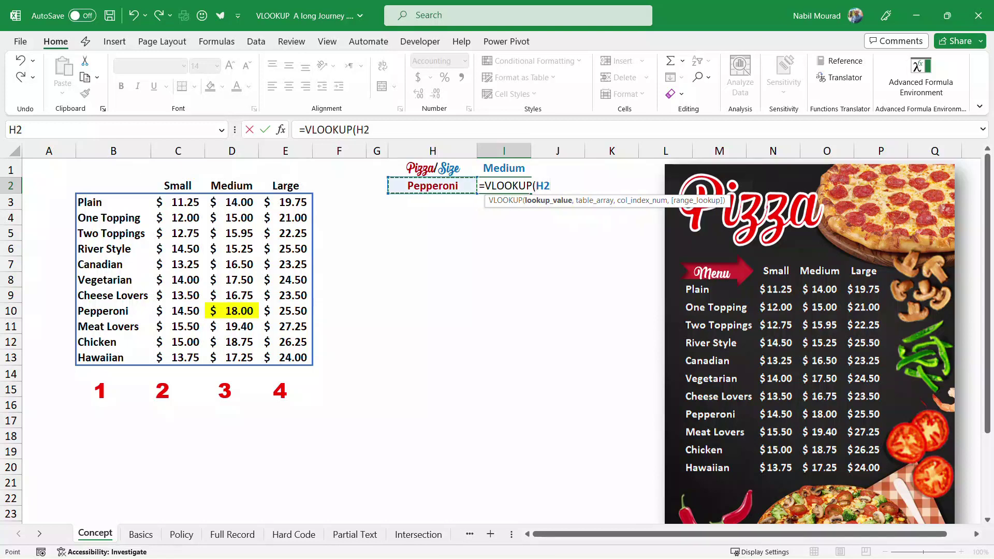
{"action": "type", "text": ","}
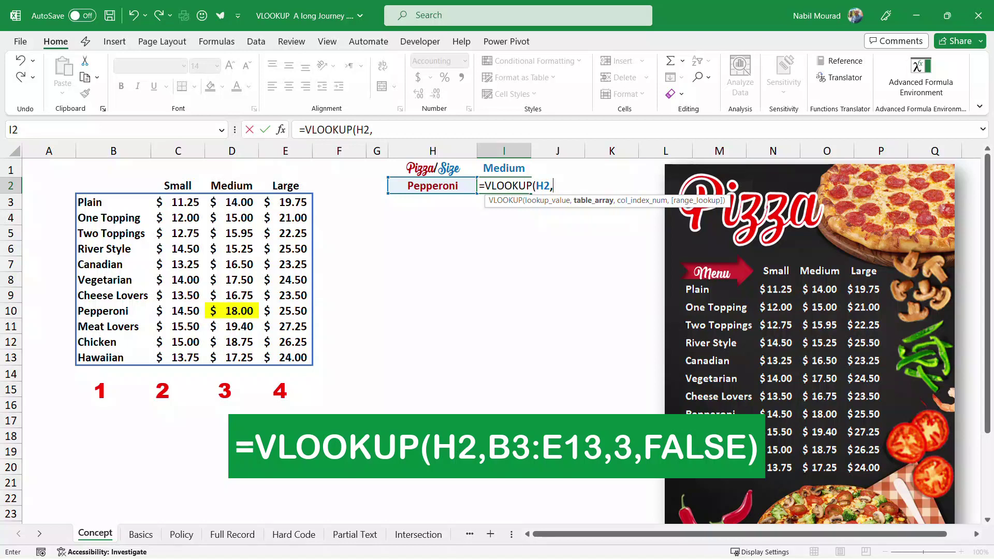
{"action": "left_click_drag", "start_coordinate": [91, 202], "coordinate": [306, 358]}
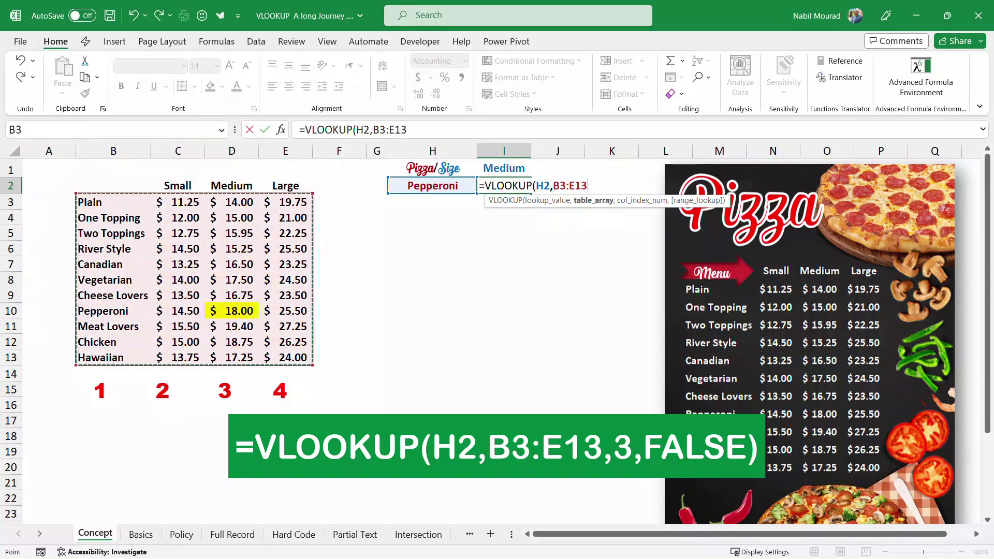
{"action": "type", "text": ","}
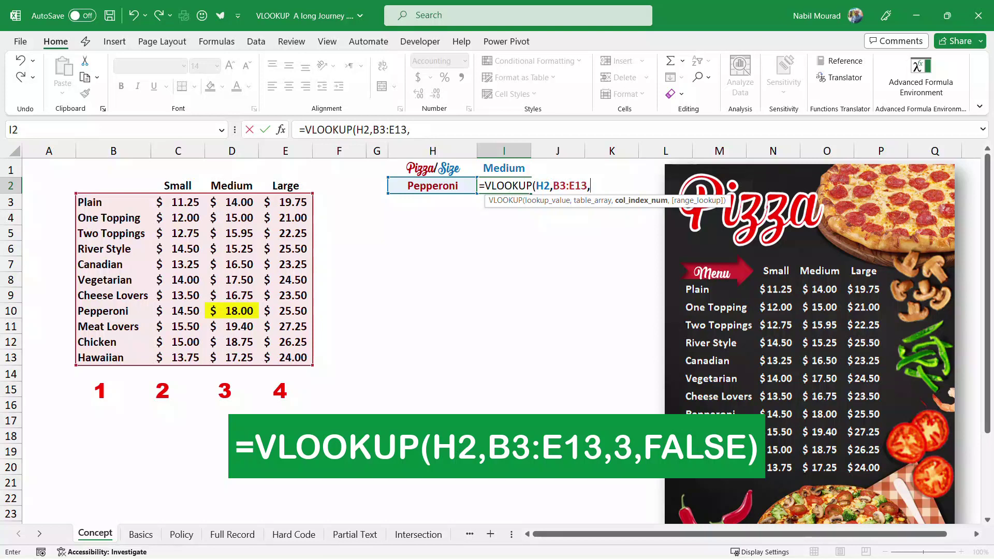
{"action": "type", "text": "3,"}
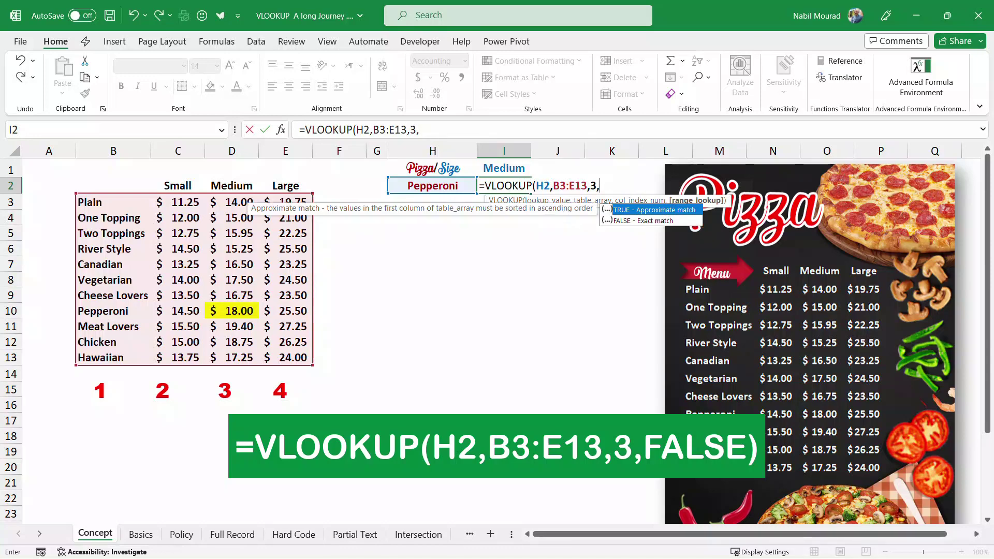
{"action": "key", "text": "Down"}
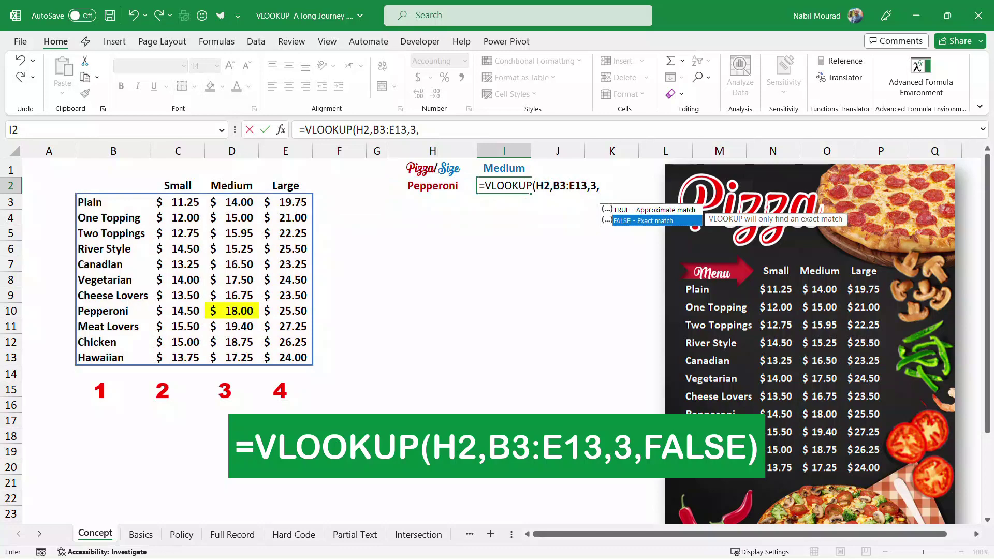
{"action": "key", "text": "Tab"}
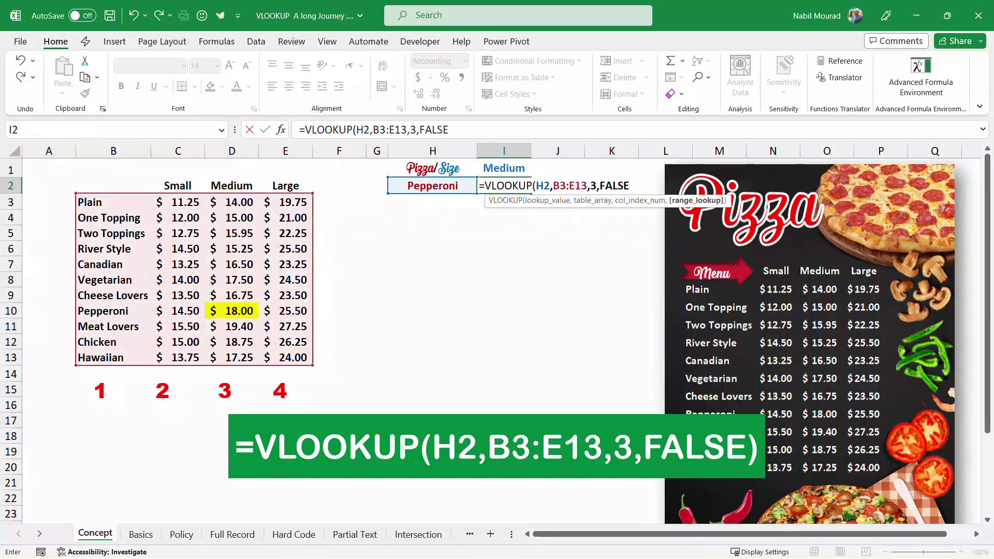
{"action": "type", "text": ")"}
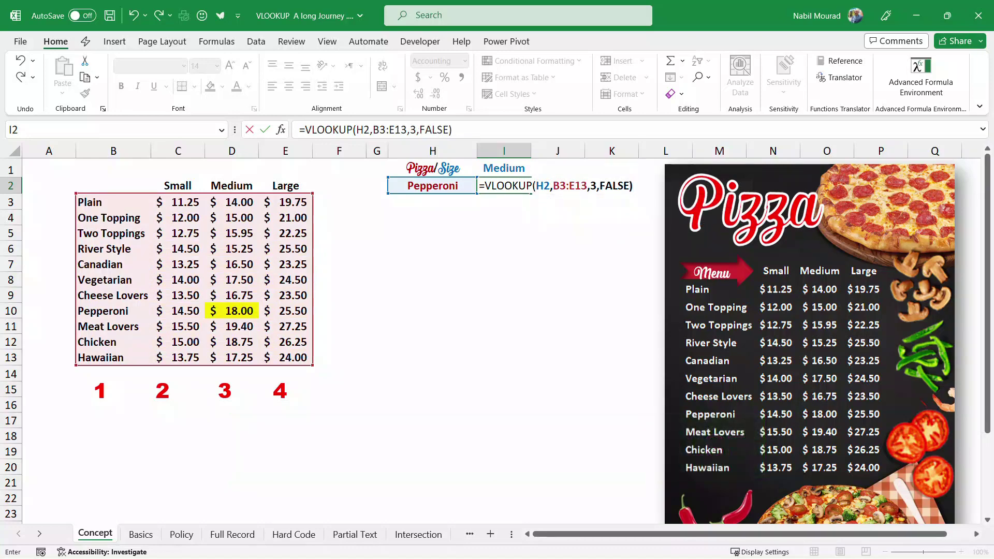
{"action": "key", "text": "Return"}
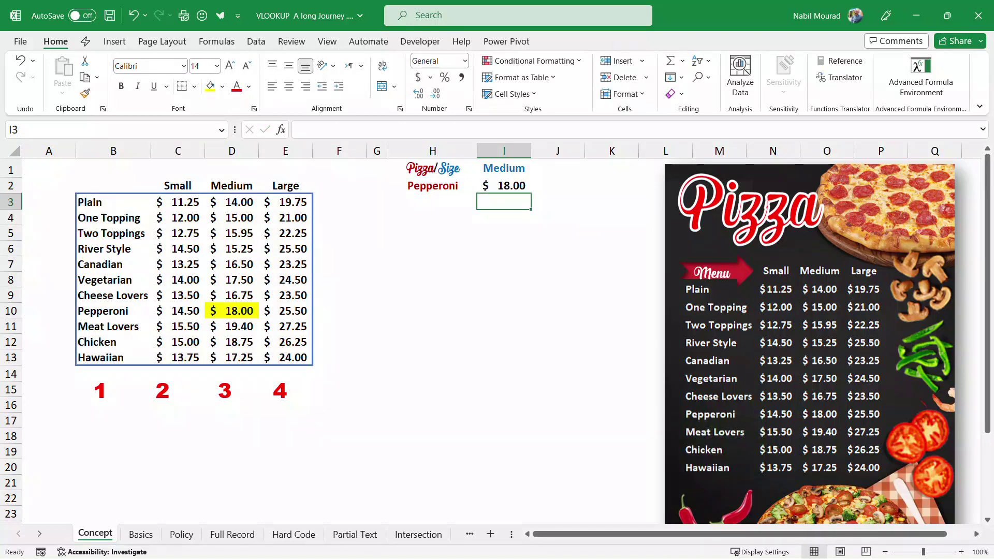
Choose Canadian as the lookup pizza in cell H2
{"action": "left_click", "coordinate": [432, 186]}
{"action": "left_click", "coordinate": [483, 186]}
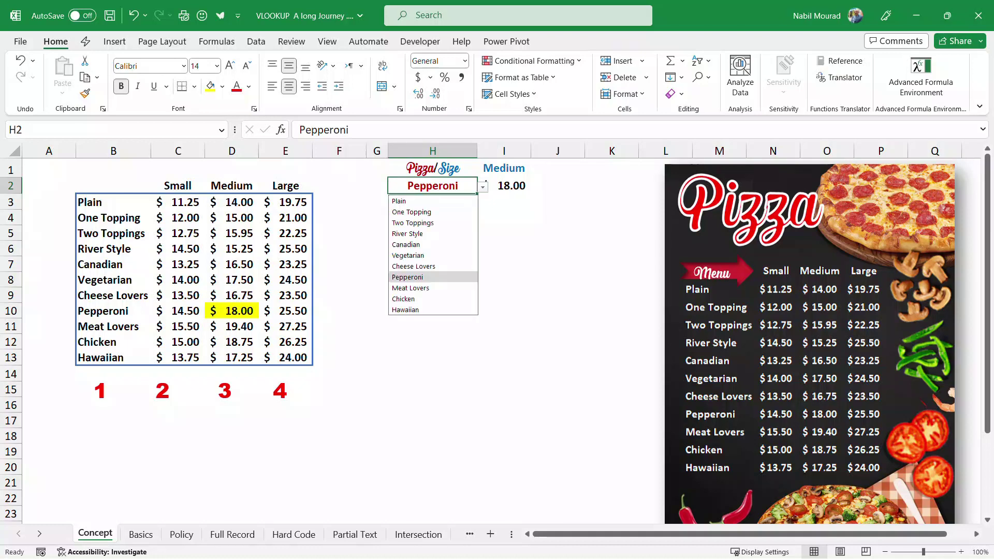
{"action": "left_click", "coordinate": [433, 244]}
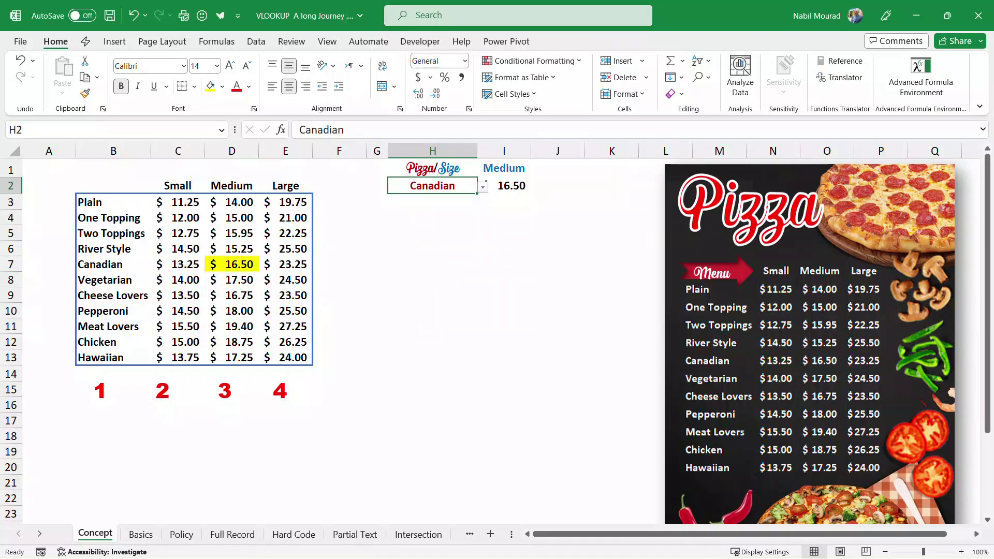
On the Basics sheet, enter =VLOOKUP(A3,D3:F27,2,FALSE) in cell B3 to return the product's price
{"action": "left_click", "coordinate": [140, 535]}
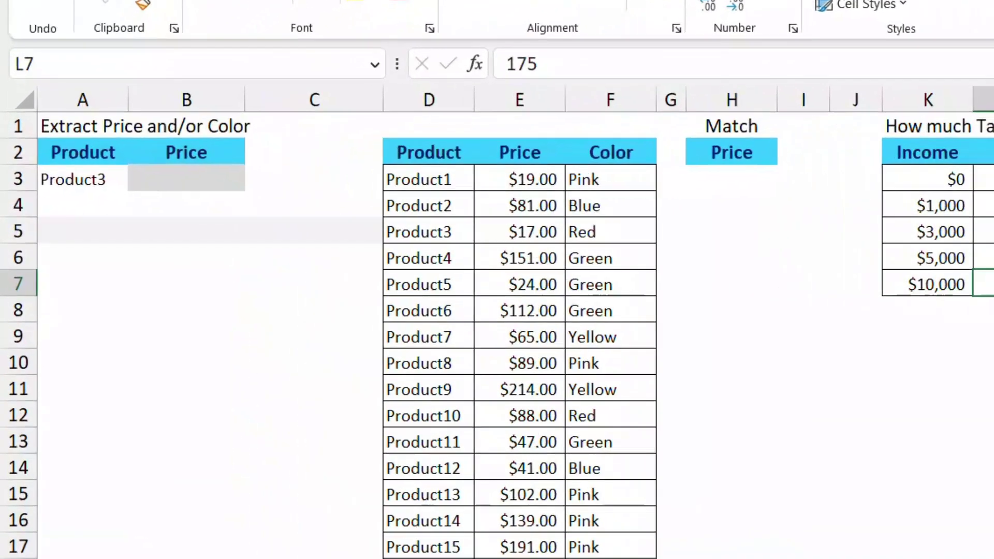
{"action": "left_click", "coordinate": [111, 198]}
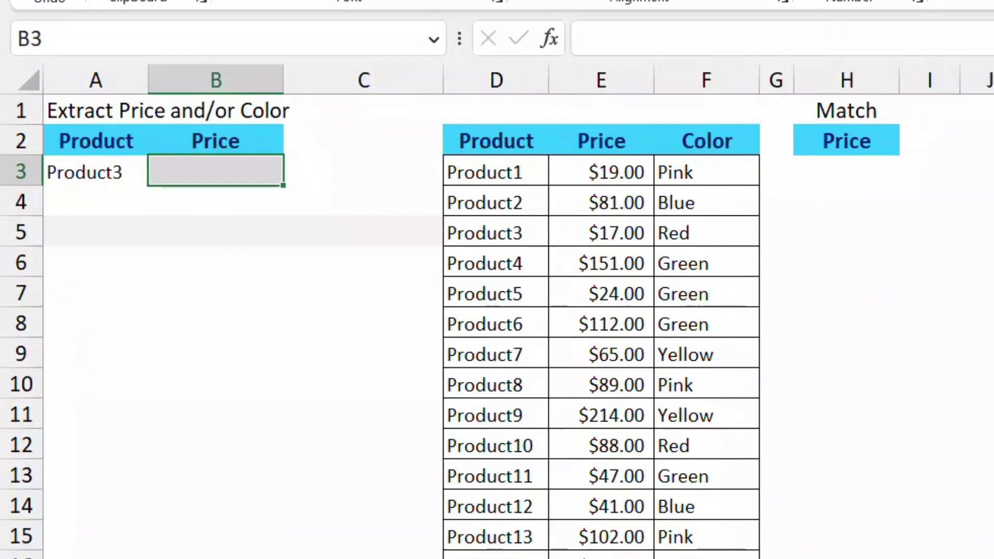
{"action": "type", "text": "=vloo"}
{"action": "key", "text": "Tab"}
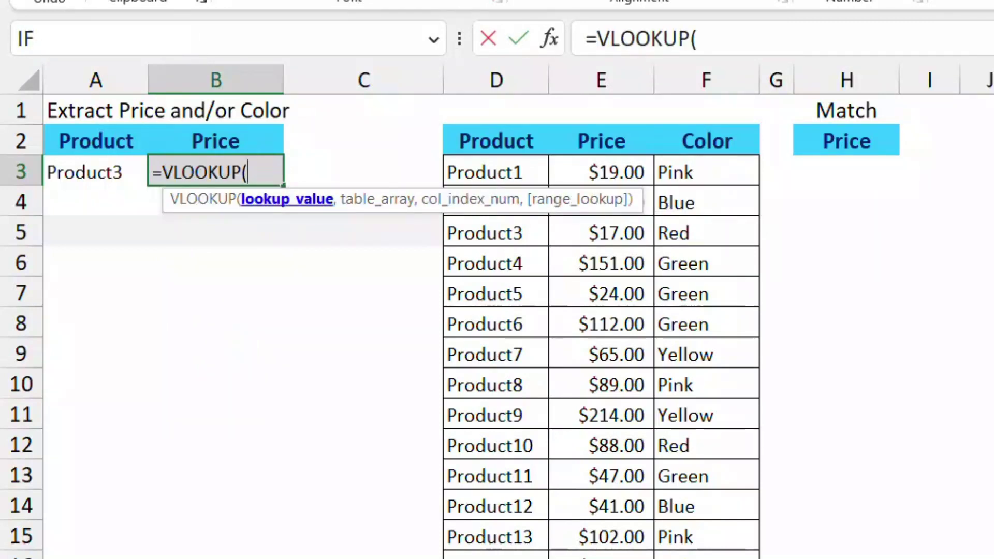
{"action": "left_click", "coordinate": [96, 172]}
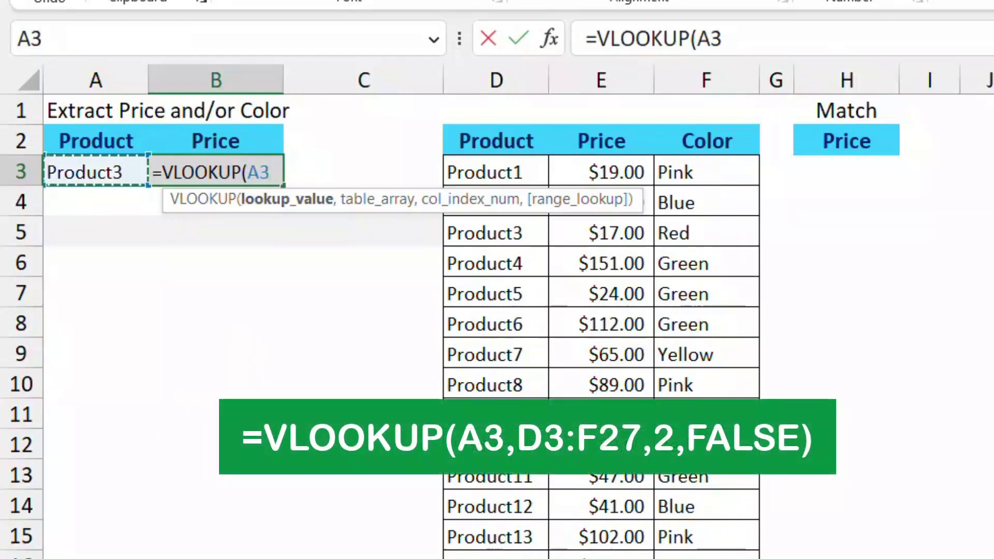
{"action": "type", "text": ","}
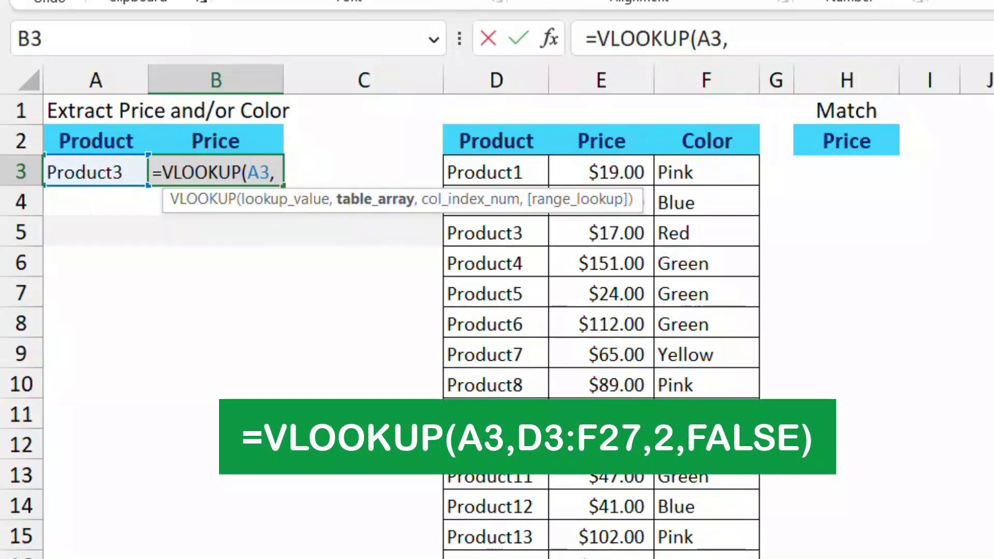
{"action": "left_click", "coordinate": [496, 172]}
{"action": "key", "text": "ctrl+shift+Right"}
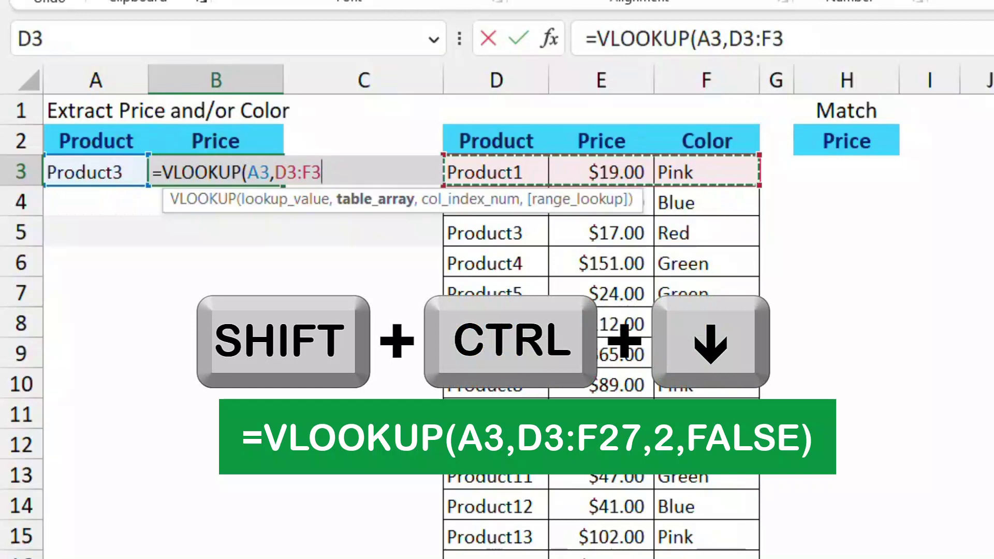
{"action": "key", "text": "ctrl+shift+Down"}
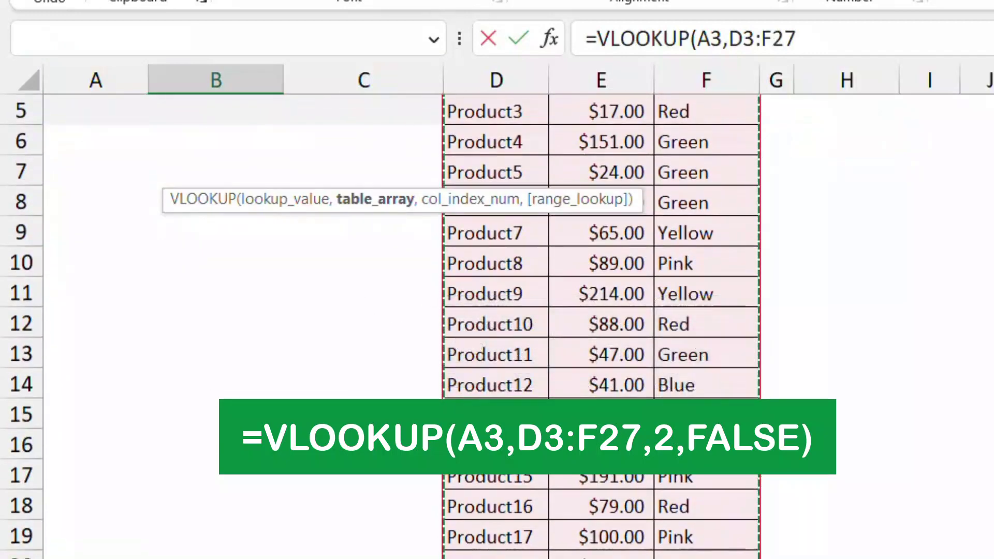
{"action": "type", "text": ","}
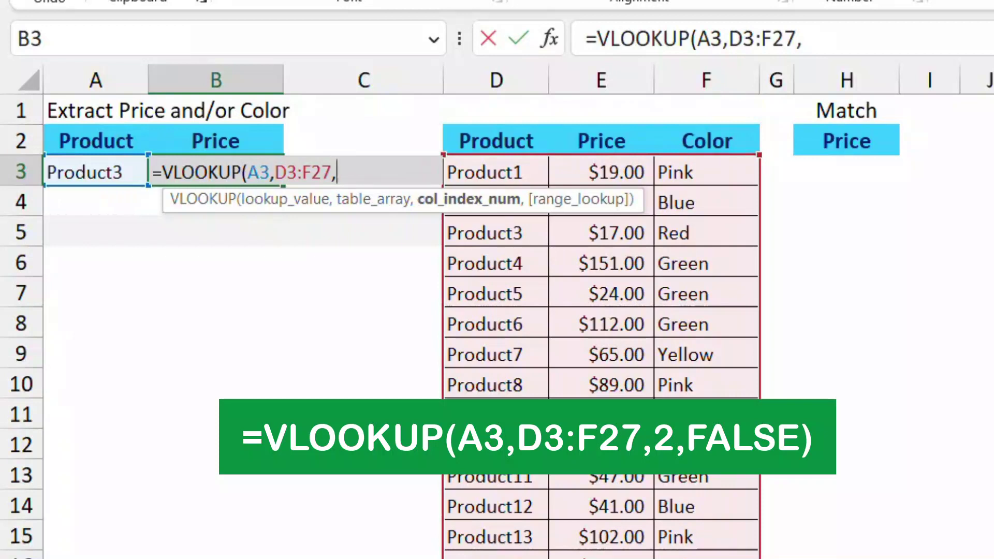
{"action": "type", "text": "2"}
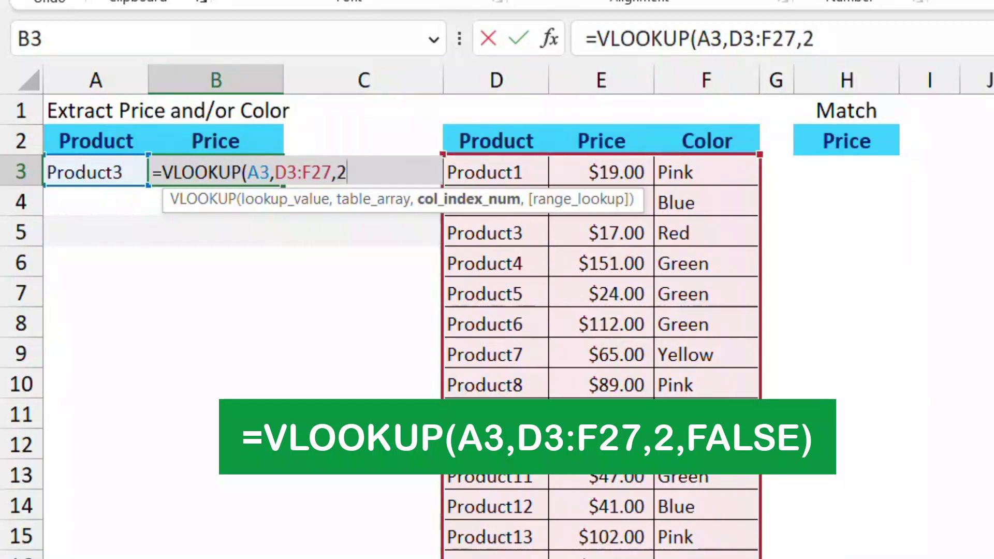
{"action": "type", "text": ","}
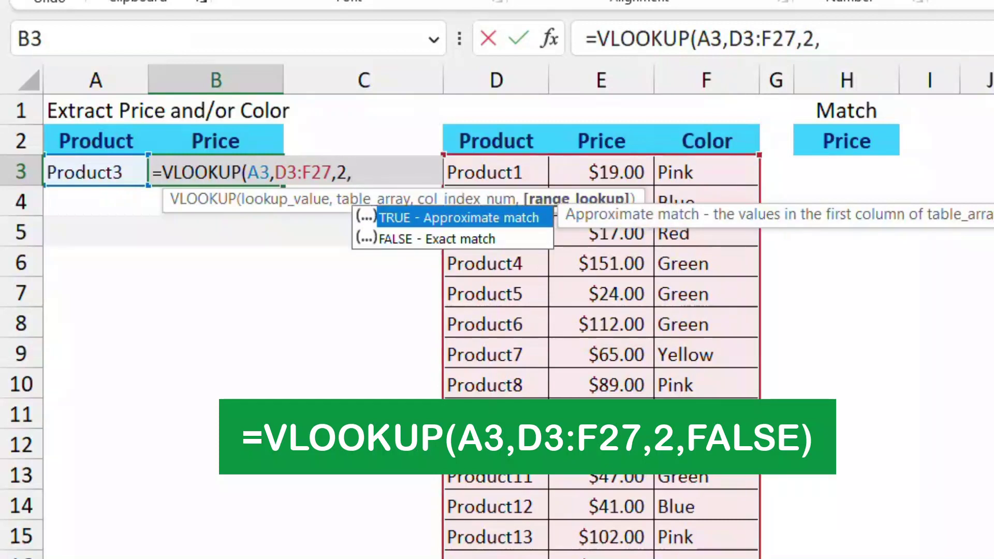
{"action": "type", "text": "FALSE)"}
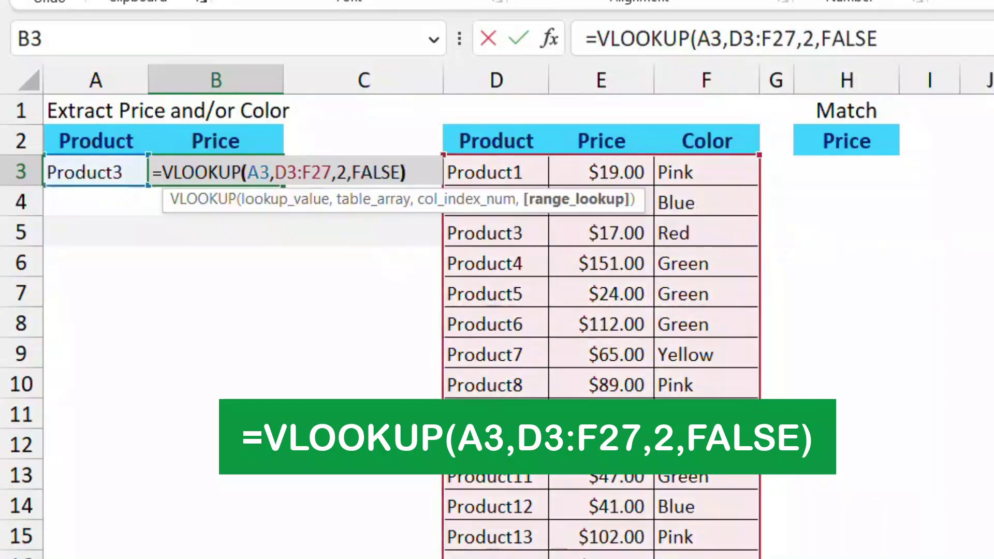
{"action": "key", "text": "Return"}
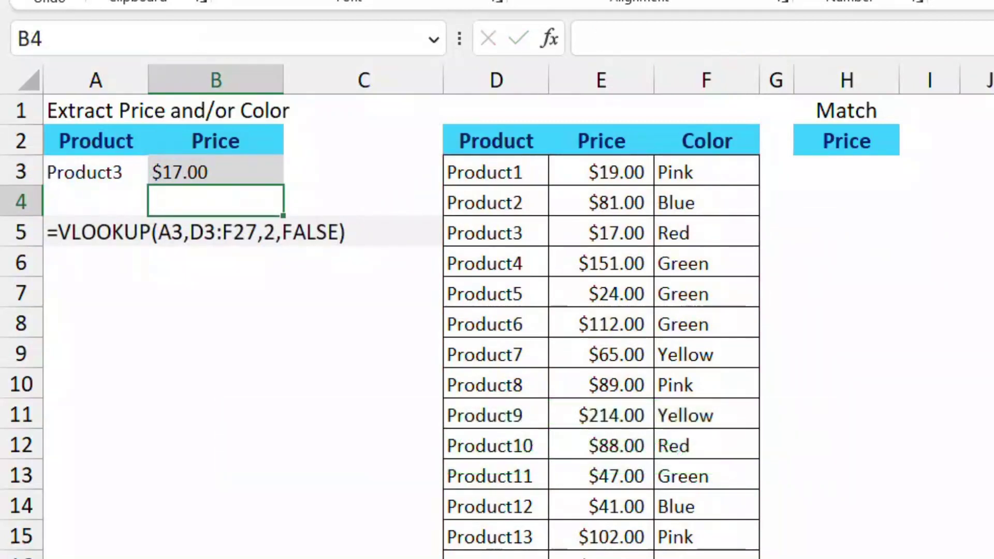
Switch the lookup header in cell B2 to Color
{"action": "left_click", "coordinate": [215, 171]}
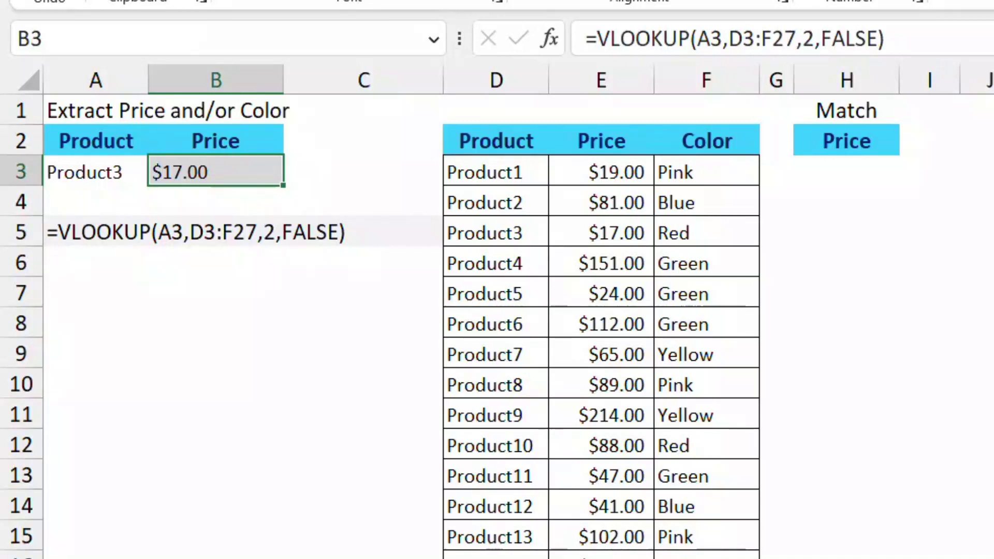
{"action": "left_click", "coordinate": [216, 140]}
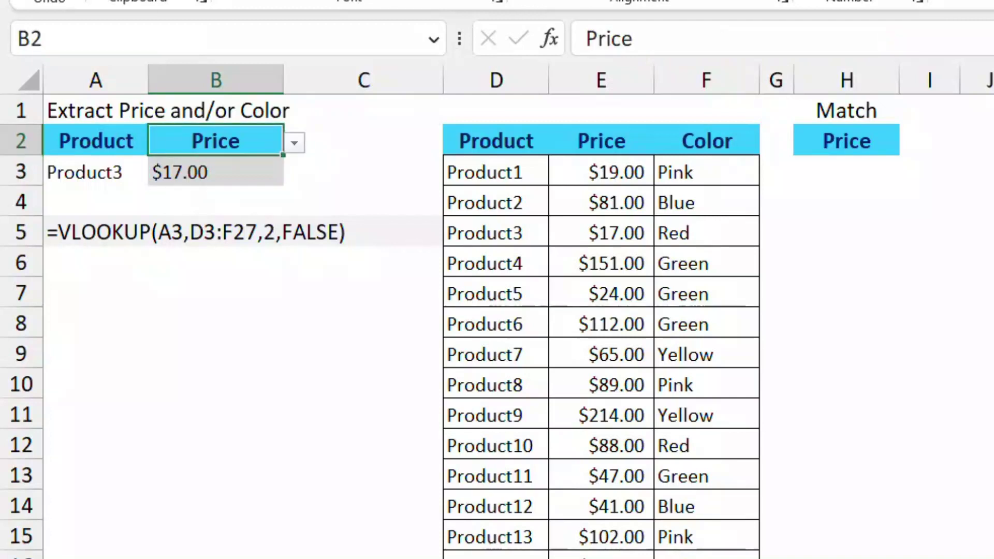
{"action": "key", "text": "alt+Down"}
{"action": "key", "text": "Down"}
{"action": "key", "text": "Return"}
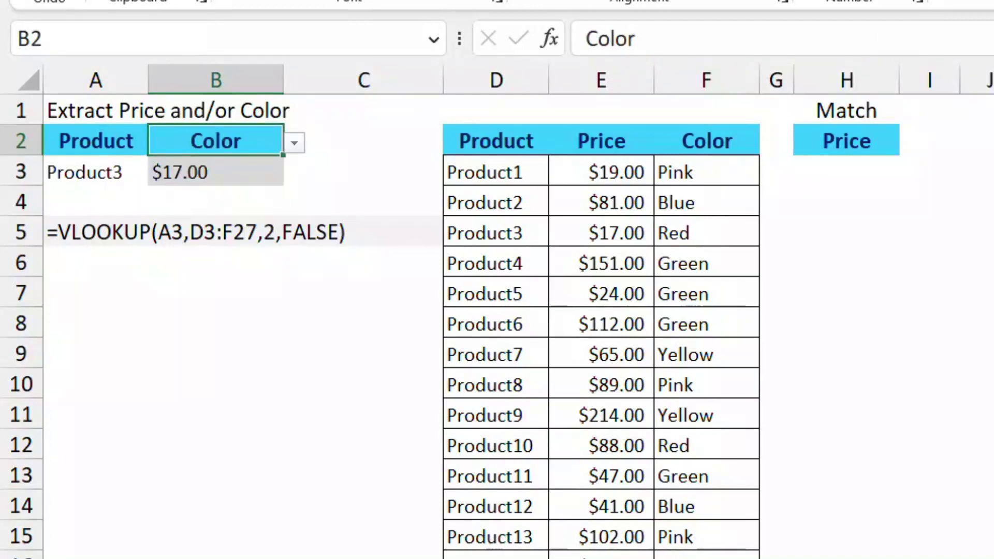
Set the column index of the VLOOKUP formula in cell B3 to 3 so it returns the color
{"action": "left_click", "coordinate": [216, 173]}
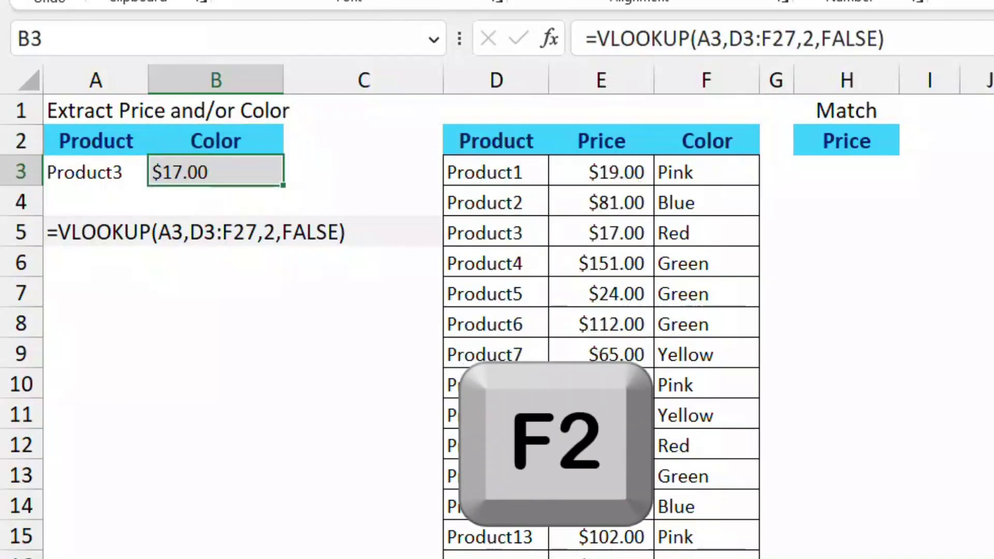
{"action": "key", "text": "F2"}
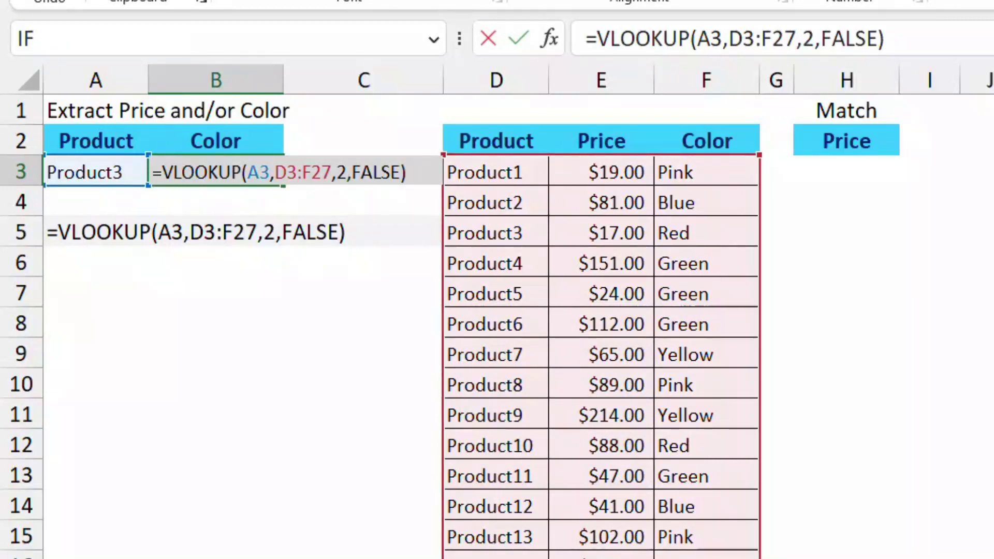
{"action": "double_click", "coordinate": [342, 173]}
{"action": "type", "text": "3"}
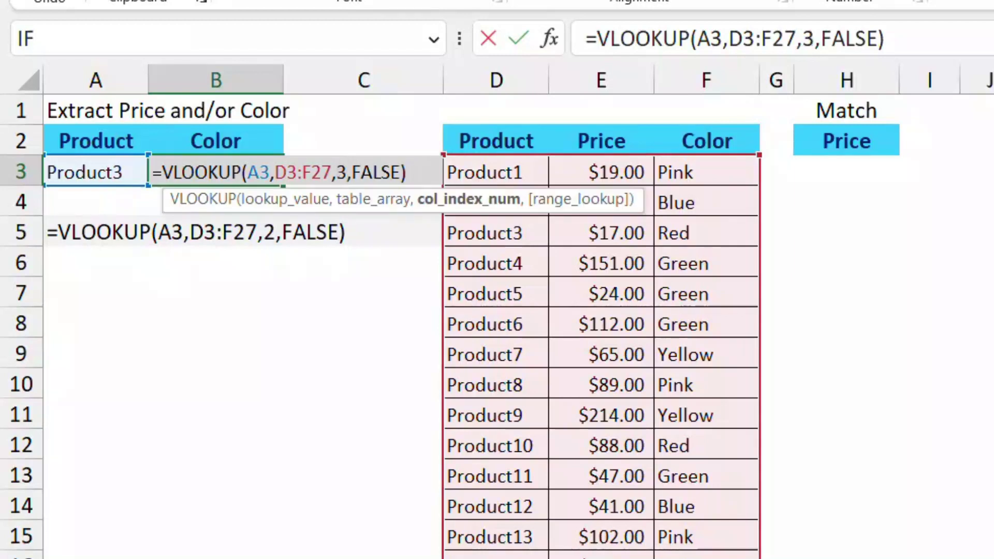
{"action": "key", "text": "Return"}
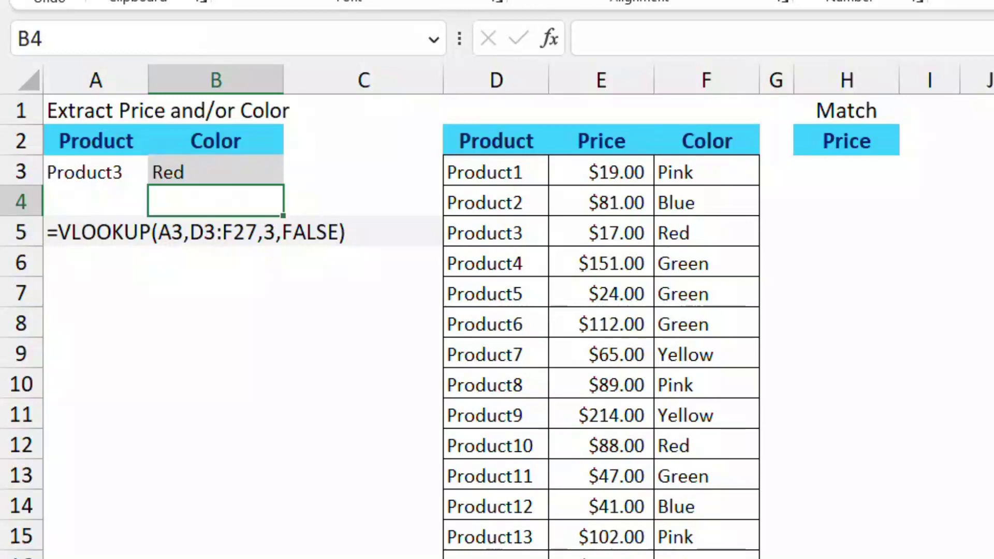
{"action": "left_click", "coordinate": [215, 322]}
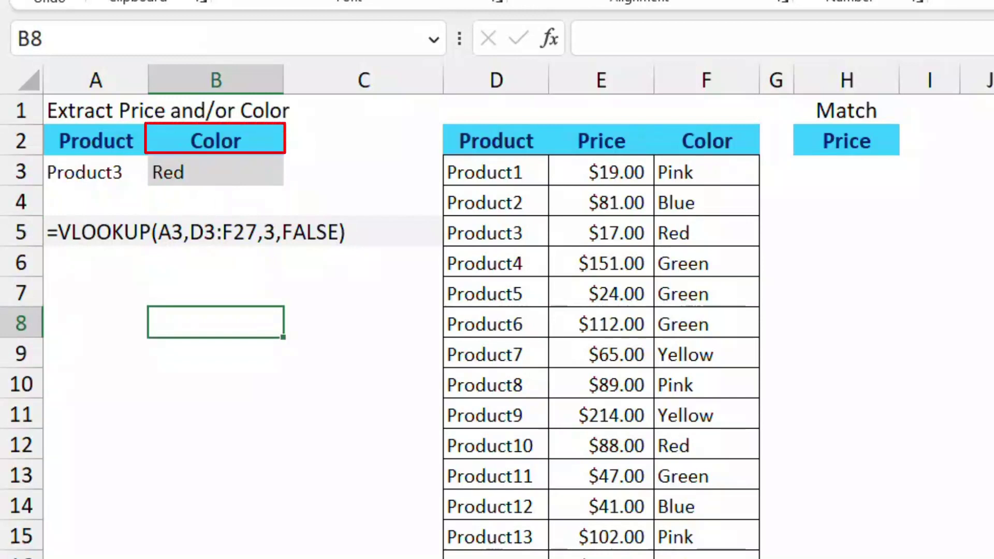
Enter =MATCH(B2,D2:F2,0) in cell B7 to find the column position of the header chosen in B2
{"action": "left_click", "coordinate": [216, 139]}
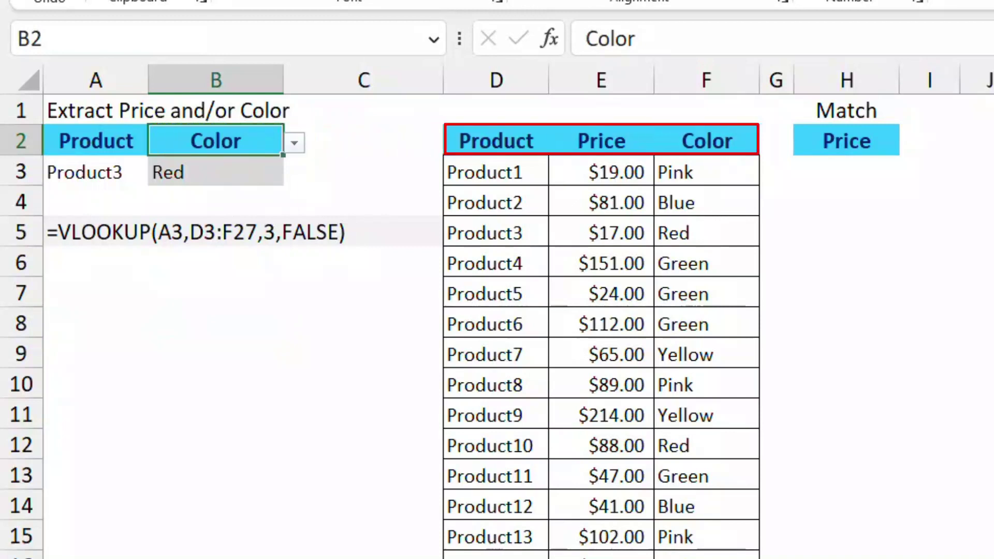
{"action": "left_click", "coordinate": [216, 292]}
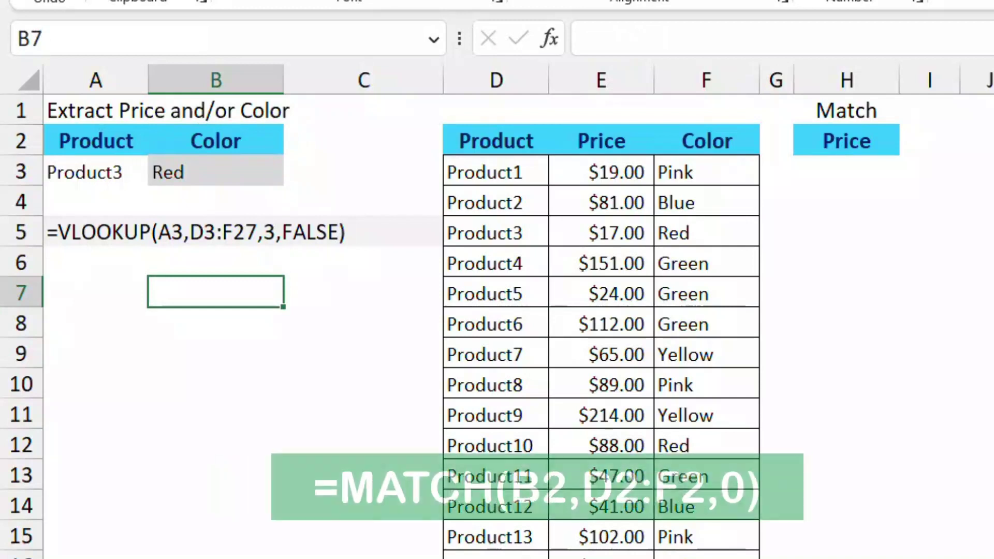
{"action": "type", "text": "=matc"}
{"action": "key", "text": "Tab"}
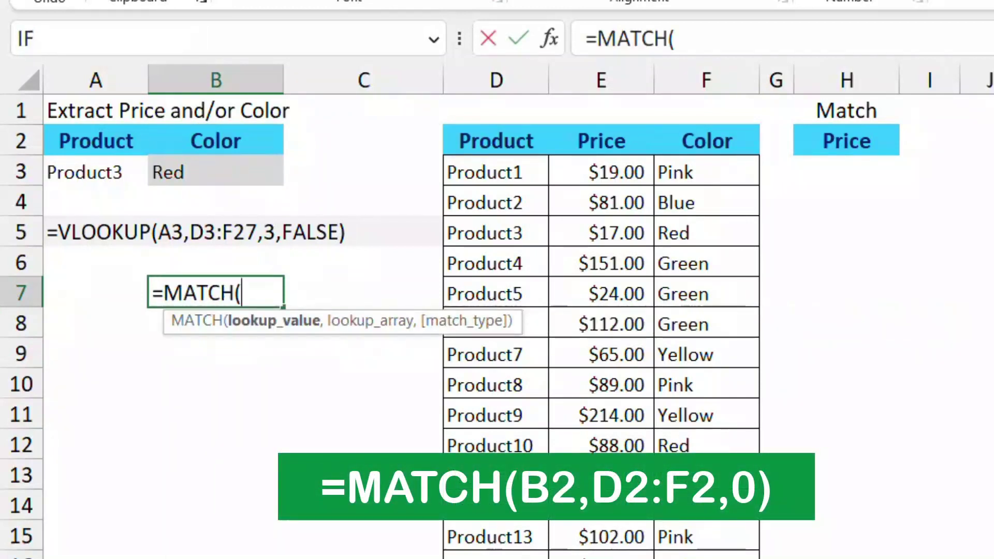
{"action": "left_click", "coordinate": [216, 140]}
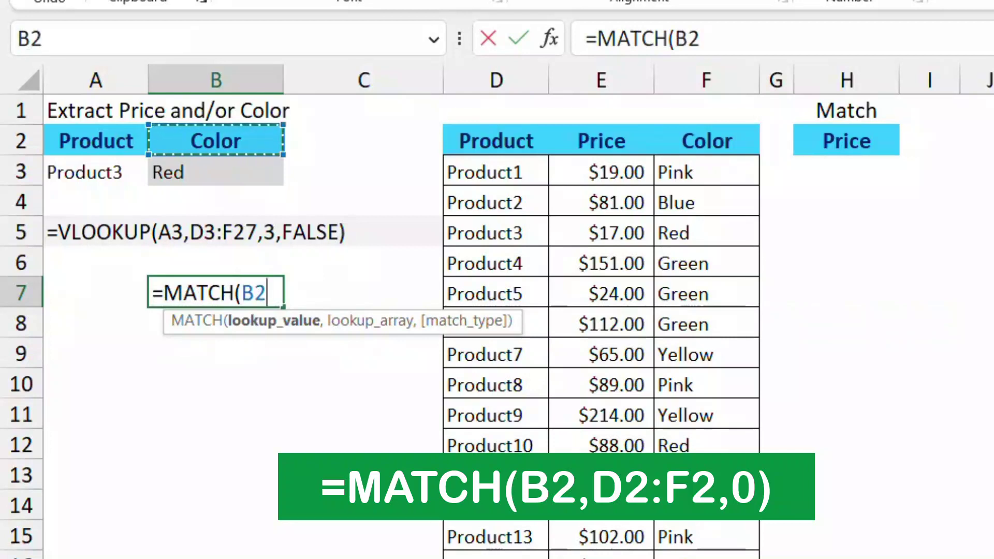
{"action": "type", "text": ","}
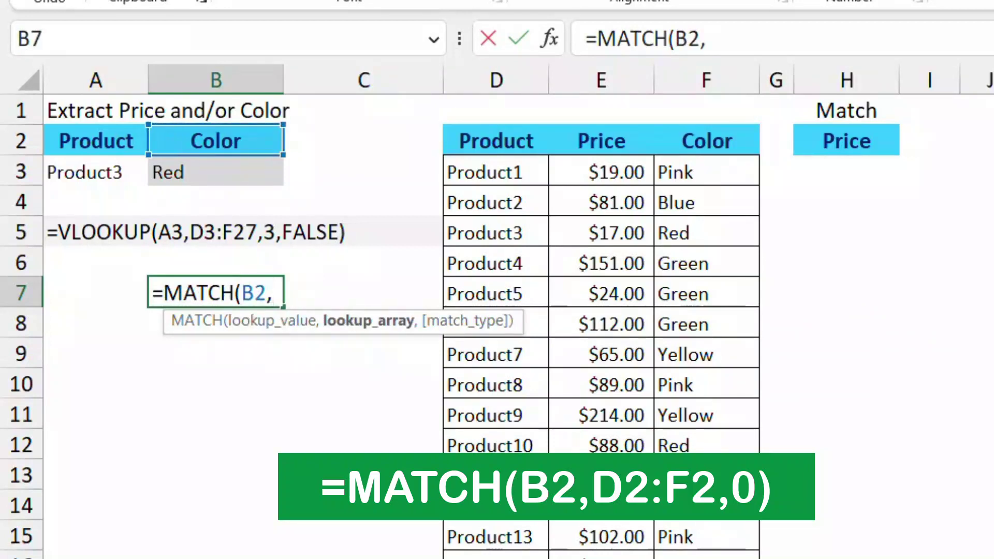
{"action": "left_click_drag", "start_coordinate": [466, 141], "coordinate": [751, 148]}
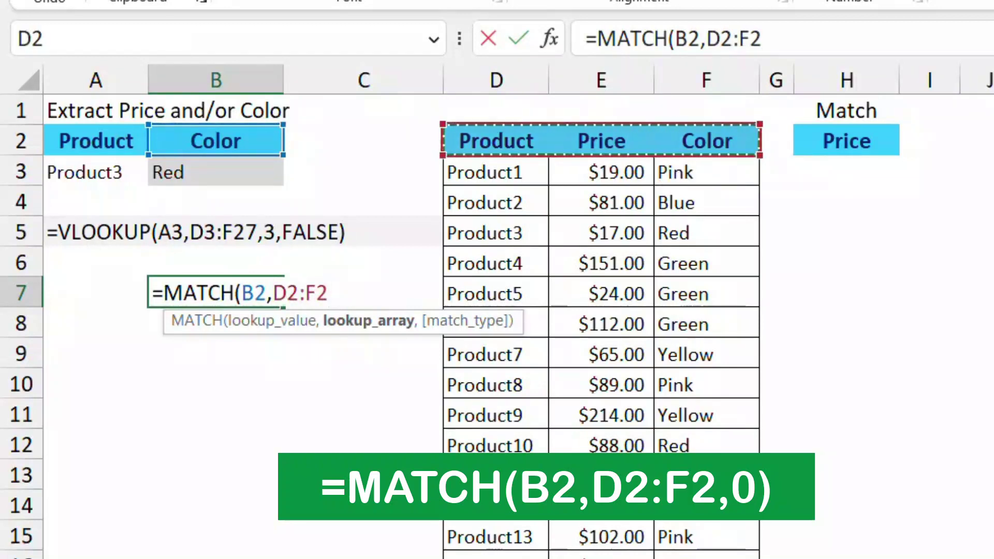
{"action": "type", "text": ","}
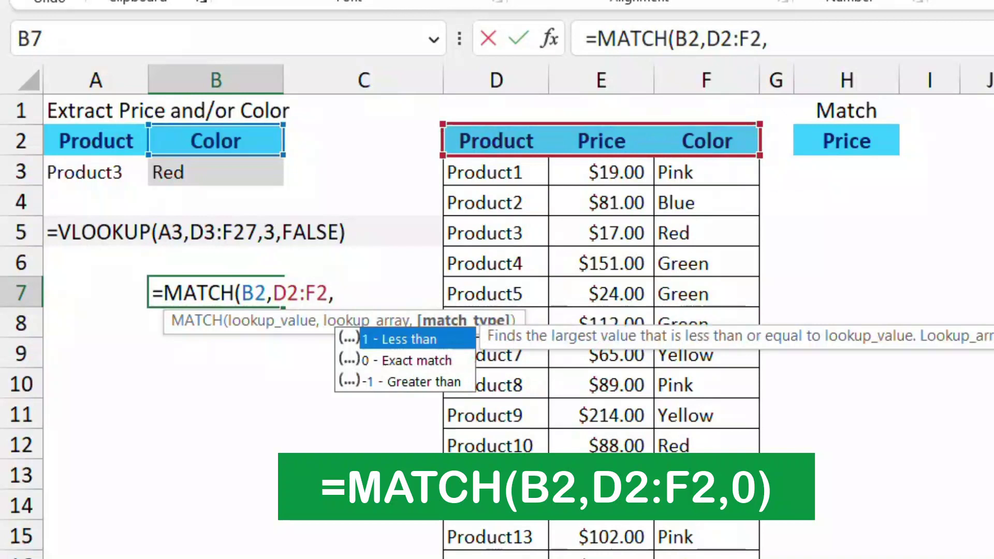
{"action": "type", "text": "0)"}
{"action": "key", "text": "Return"}
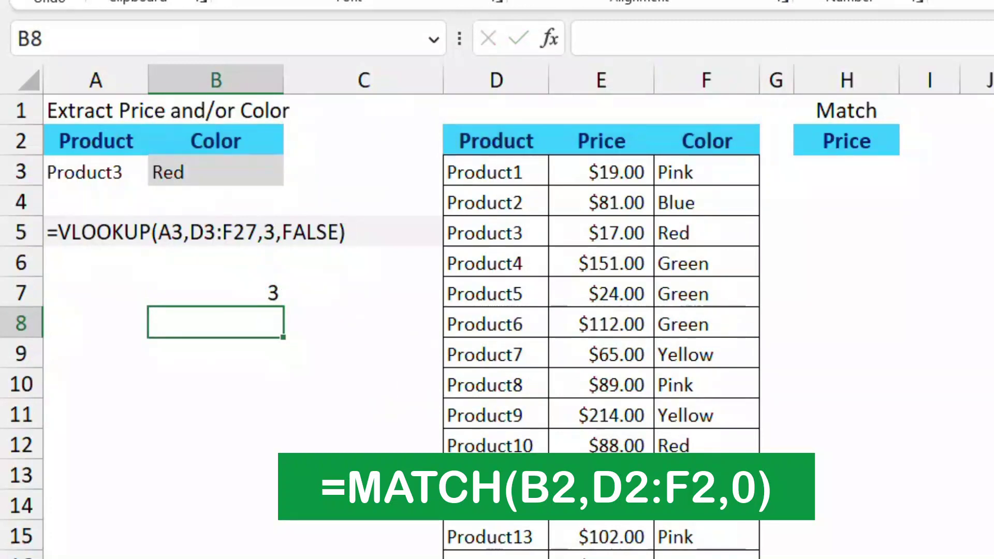
Switch the lookup header in cell B2 to Price to test the MATCH formula
{"action": "left_click", "coordinate": [216, 140]}
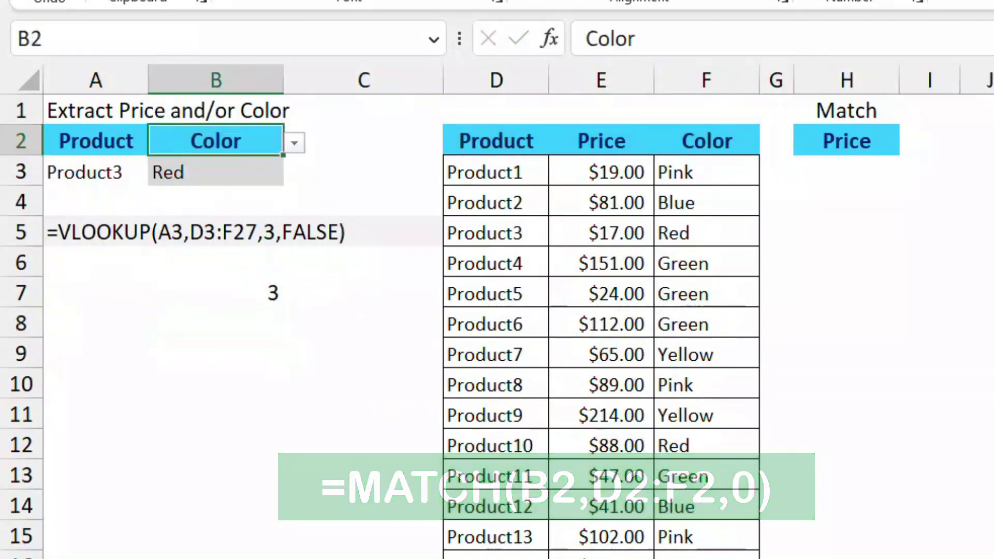
{"action": "key", "text": "alt+Down"}
{"action": "key", "text": "Up"}
{"action": "key", "text": "Return"}
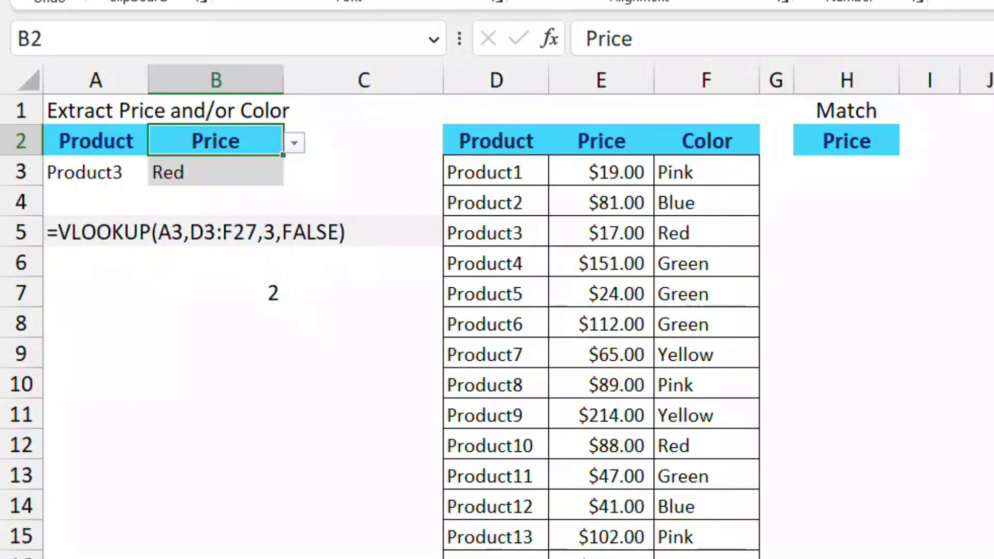
Copy the MATCH(B2,D2:F2,0) expression without its equals sign from the formula in cell B7
{"action": "left_click", "coordinate": [216, 293]}
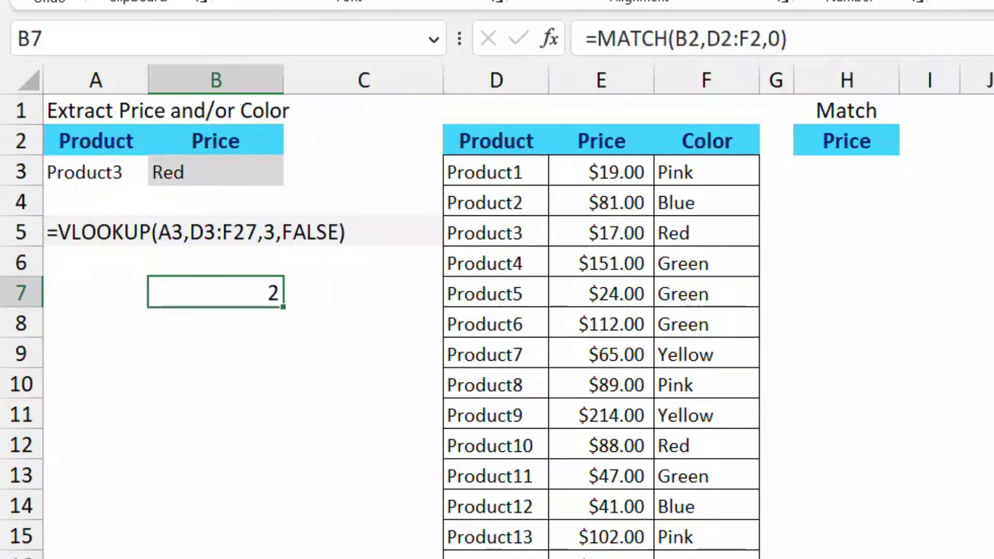
{"action": "left_click_drag", "start_coordinate": [597, 39], "coordinate": [788, 38]}
{"action": "key", "text": "ctrl+c"}
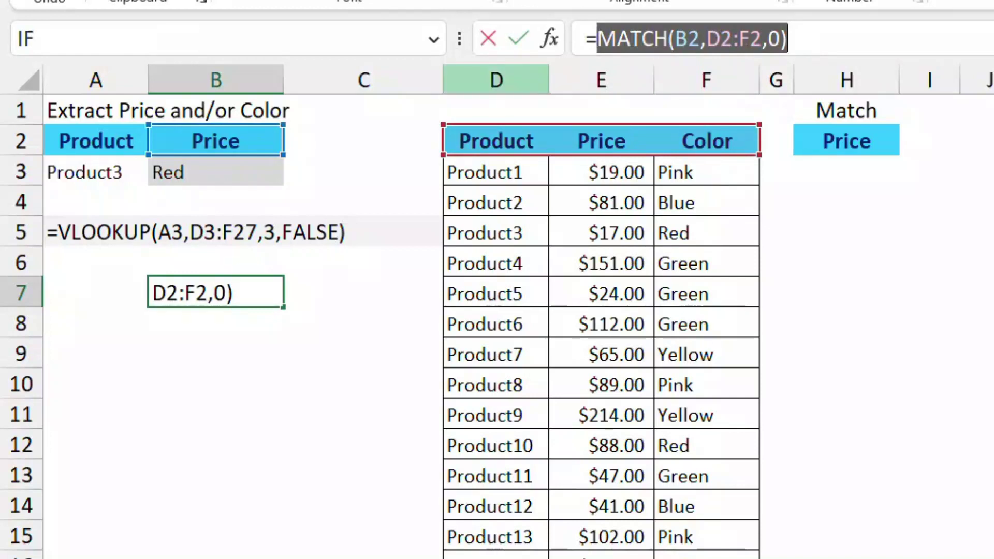
{"action": "key", "text": "Escape"}
Replace the column index of the VLOOKUP formula in cell B3 with the copied MATCH(B2,D2:F2,0) expression
{"action": "left_click", "coordinate": [216, 170]}
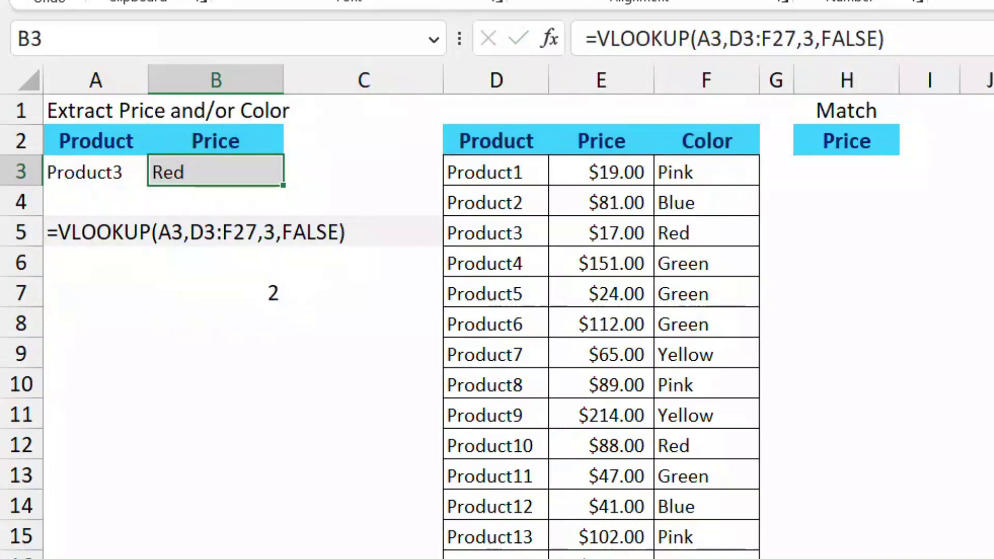
{"action": "key", "text": "F2"}
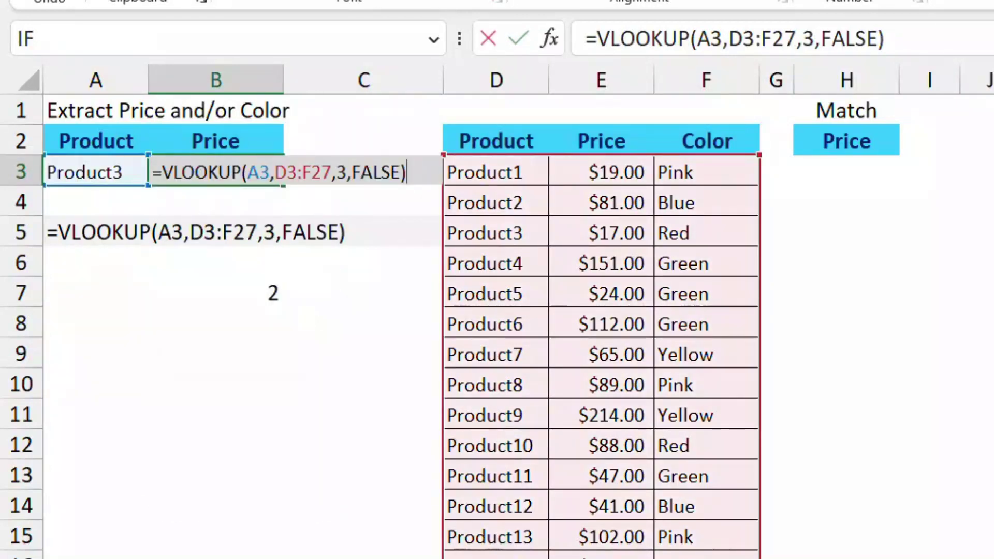
{"action": "left_click", "coordinate": [220, 172]}
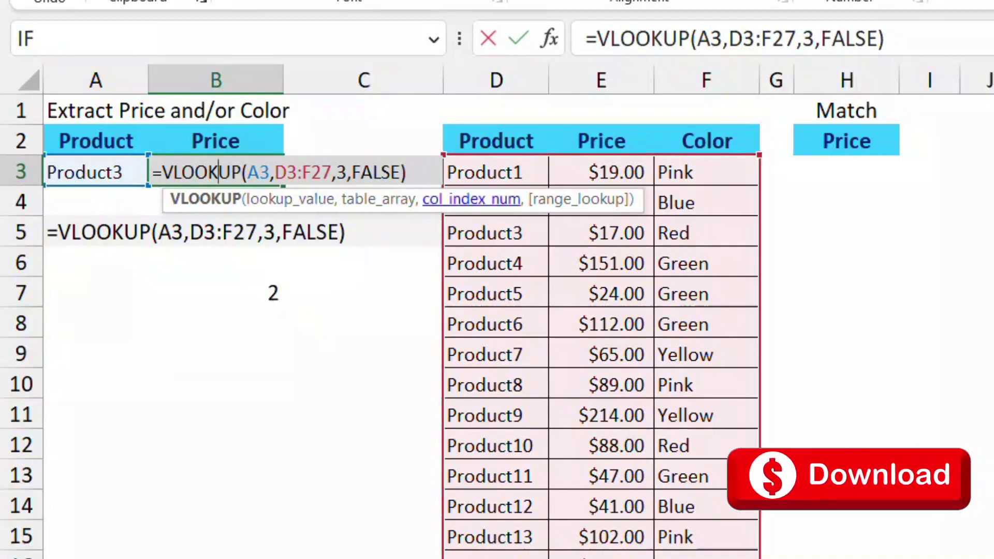
{"action": "key", "text": "Right"}
{"action": "key", "text": "Right"}
{"action": "key", "text": "Right"}
{"action": "key", "text": "Right"}
{"action": "key", "text": "Right"}
{"action": "key", "text": "Right"}
{"action": "key", "text": "Right"}
{"action": "key", "text": "Right"}
{"action": "key", "text": "Right"}
{"action": "key", "text": "Right"}
{"action": "key", "text": "Right"}
{"action": "key", "text": "Right"}
{"action": "key", "text": "Right"}
{"action": "key", "text": "Right"}
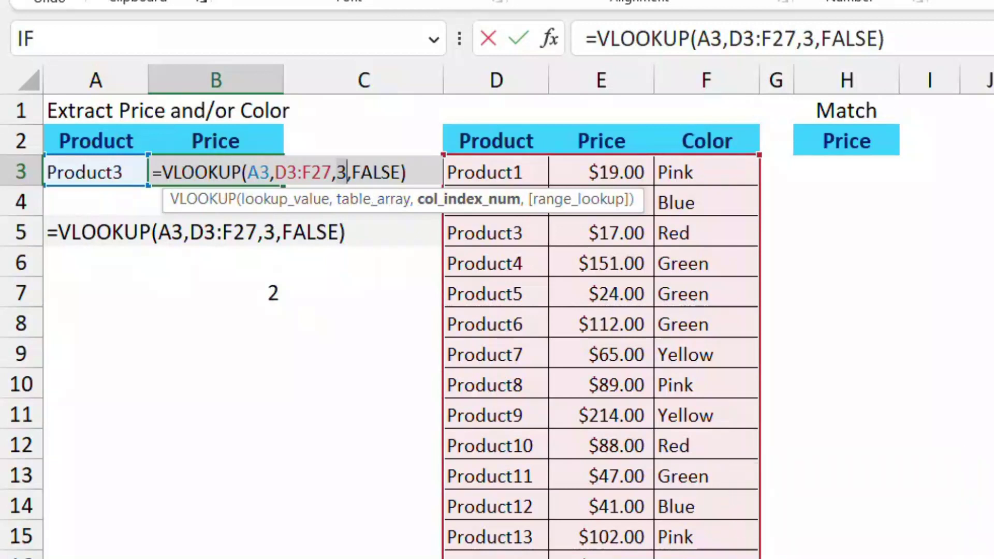
{"action": "key", "text": "ctrl+v"}
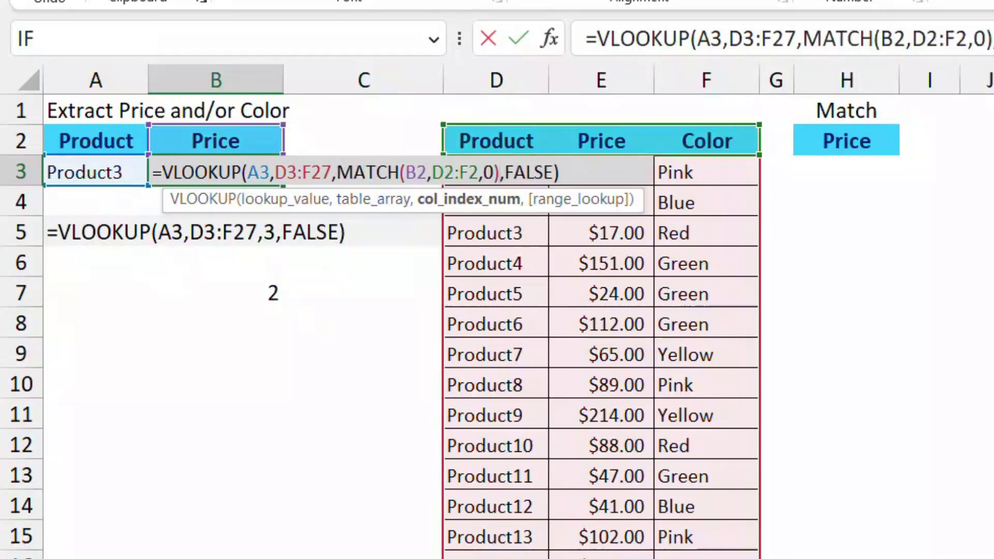
{"action": "key", "text": "Return"}
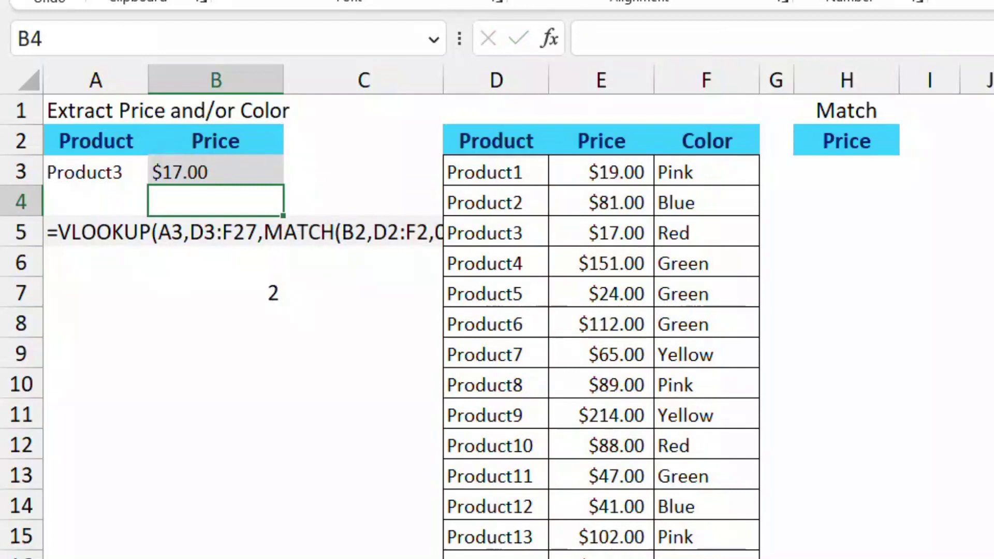
Set the lookup header in cell B2 to Color to test the combined VLOOKUP and MATCH formula
{"action": "left_click", "coordinate": [215, 140]}
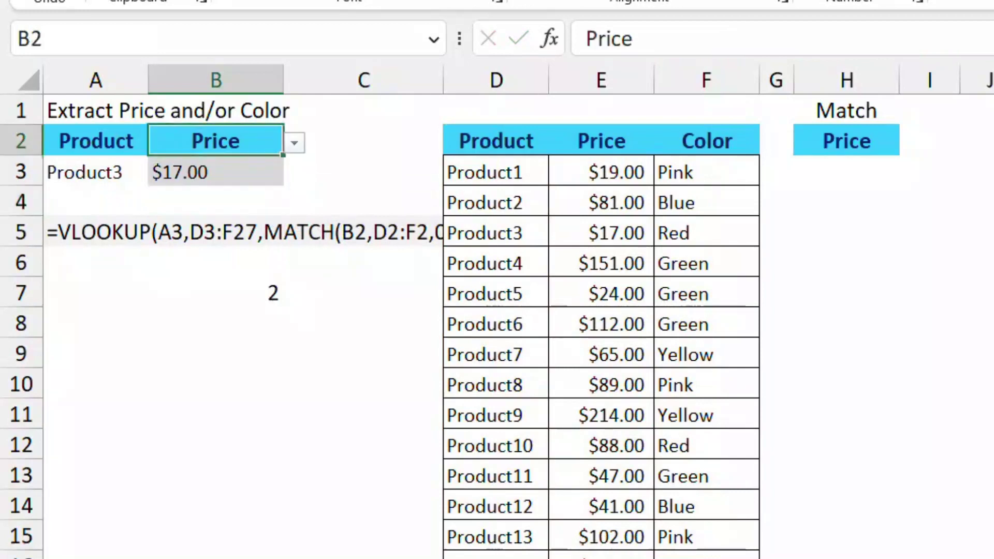
{"action": "key", "text": "alt+Down"}
{"action": "key", "text": "Down"}
{"action": "key", "text": "Return"}
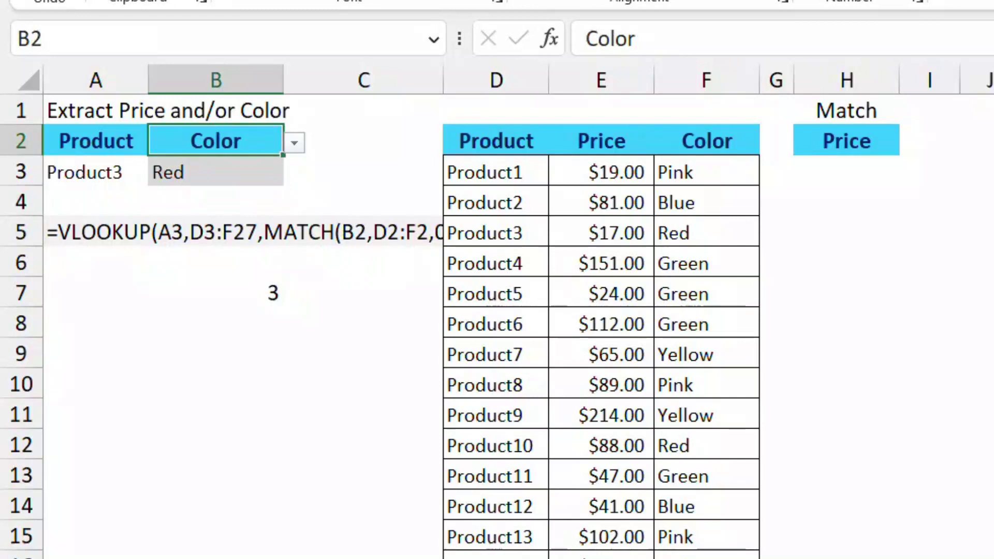
Choose Product6 as the lookup product in cell A3
{"action": "left_click", "coordinate": [95, 172]}
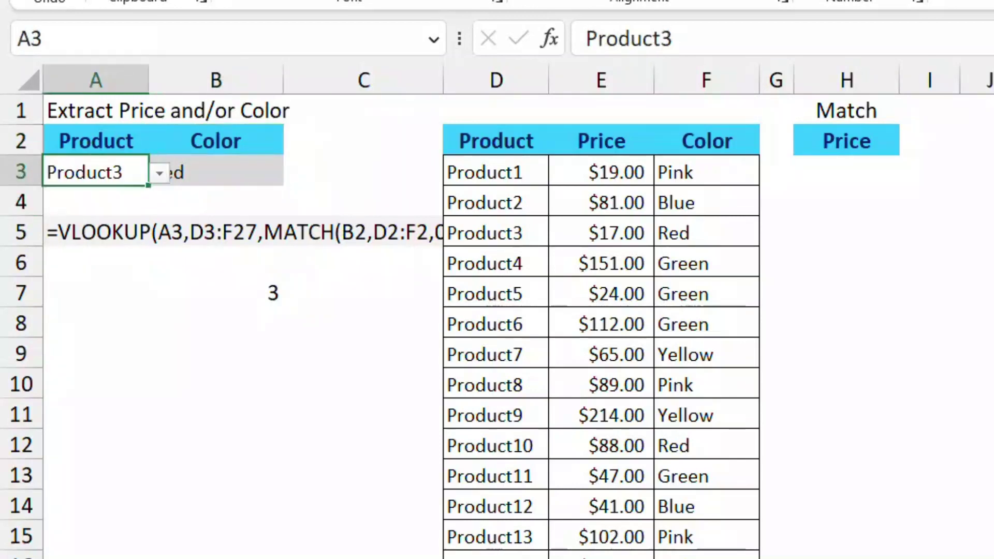
{"action": "key", "text": "alt+Down"}
{"action": "key", "text": "Down"}
{"action": "key", "text": "Down"}
{"action": "key", "text": "Down"}
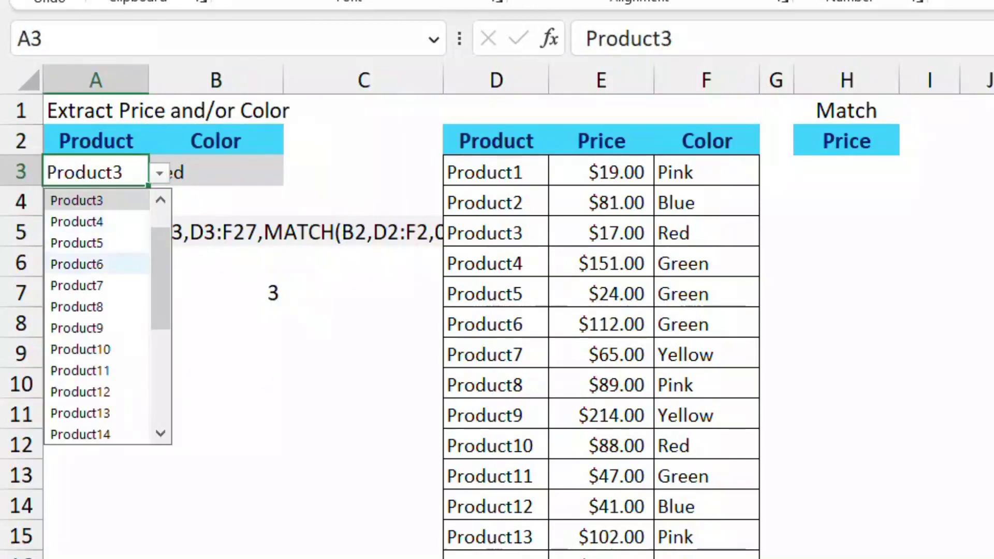
{"action": "key", "text": "Return"}
{"action": "left_click", "coordinate": [363, 201]}
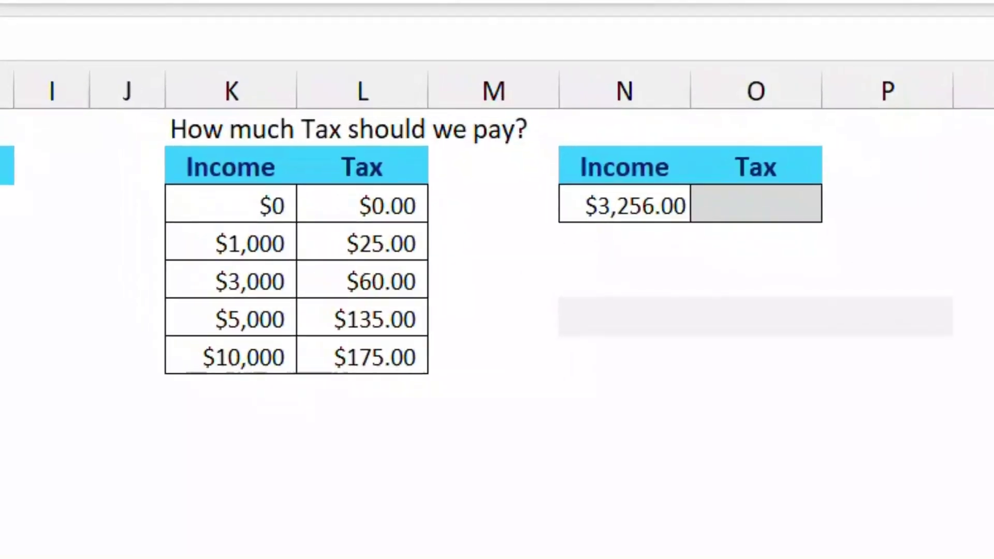
In the tax example, enter =VLOOKUP(N3,K3:L7,2,FALSE) in cell O3 to look up the tax for the income in N3
{"action": "left_click", "coordinate": [625, 204]}
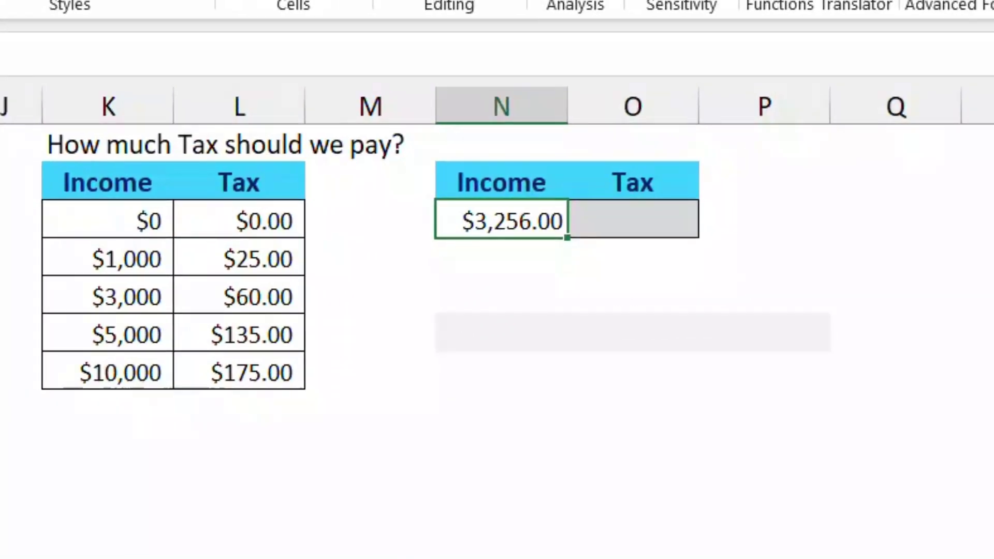
{"action": "left_click", "coordinate": [634, 220]}
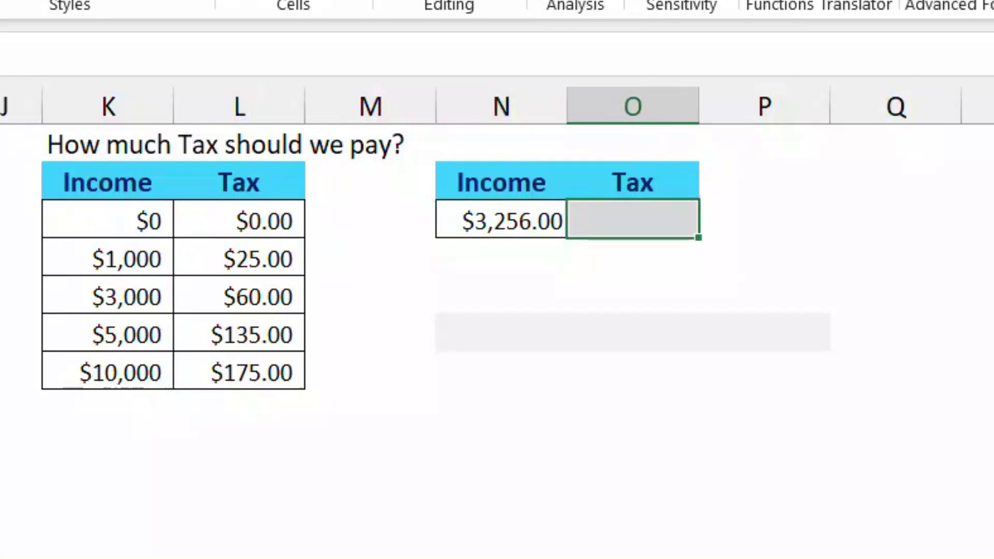
{"action": "type", "text": "=vloo"}
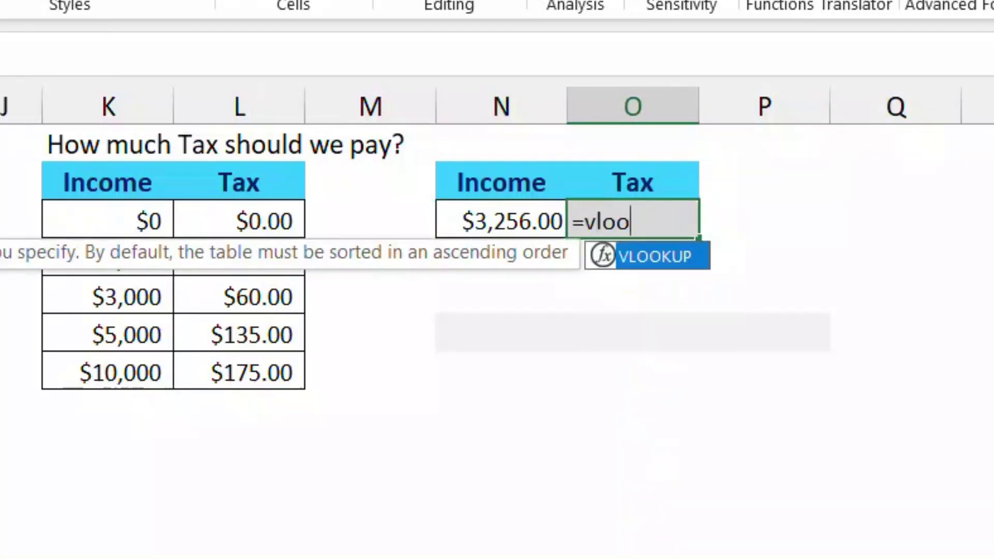
{"action": "key", "text": "Tab"}
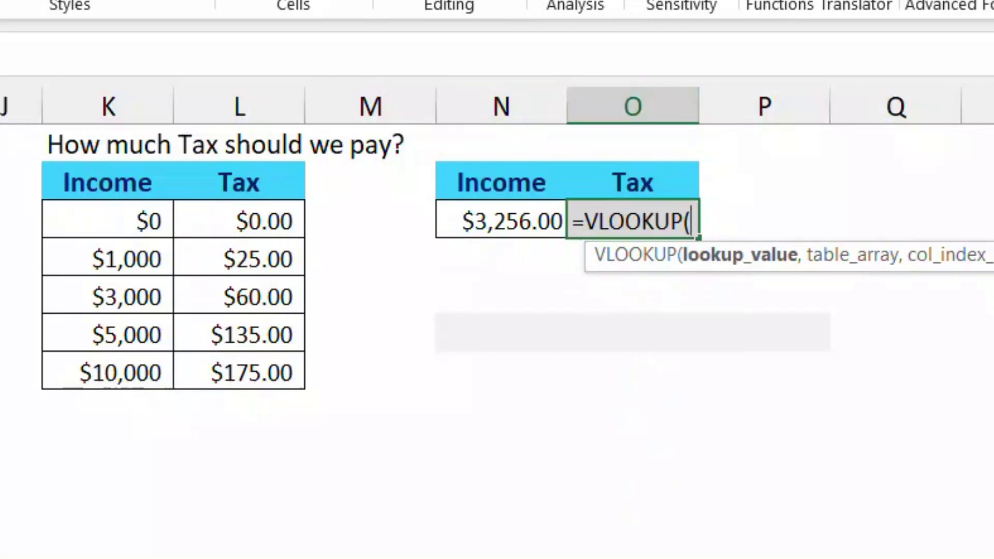
{"action": "left_click", "coordinate": [502, 221]}
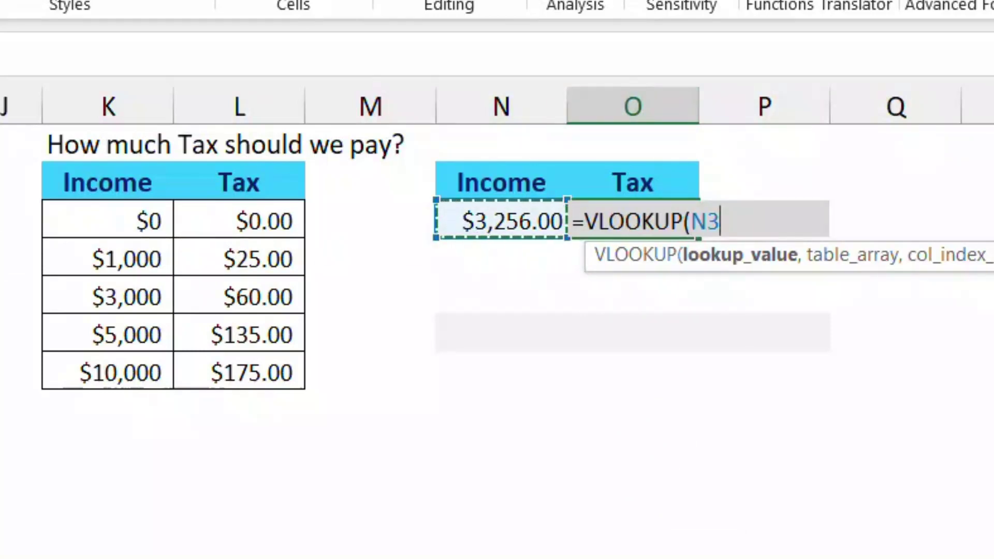
{"action": "type", "text": ","}
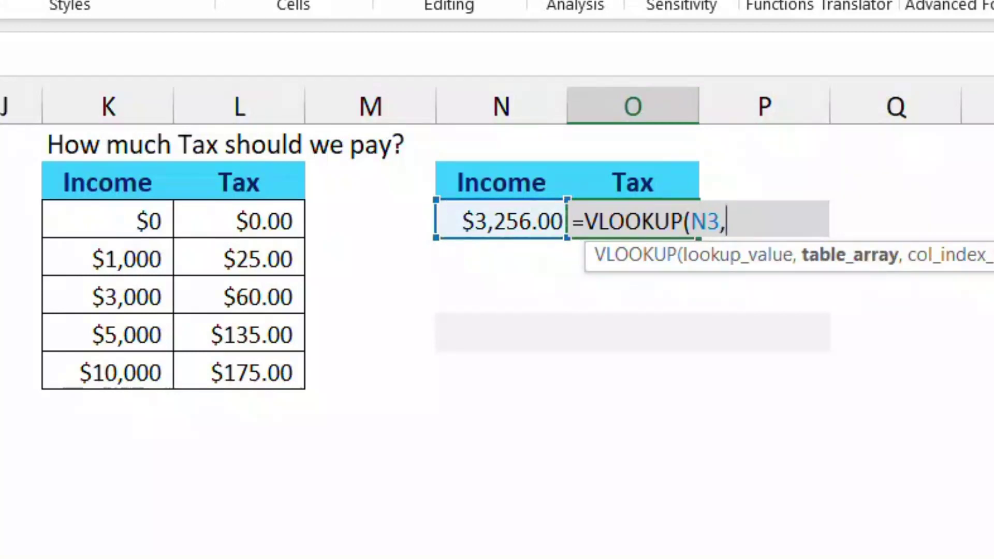
{"action": "mouse_move", "coordinate": [109, 221]}
{"action": "left_mouse_down"}
{"action": "mouse_move", "coordinate": [290, 310]}
{"action": "mouse_move", "coordinate": [290, 373]}
{"action": "left_mouse_up"}
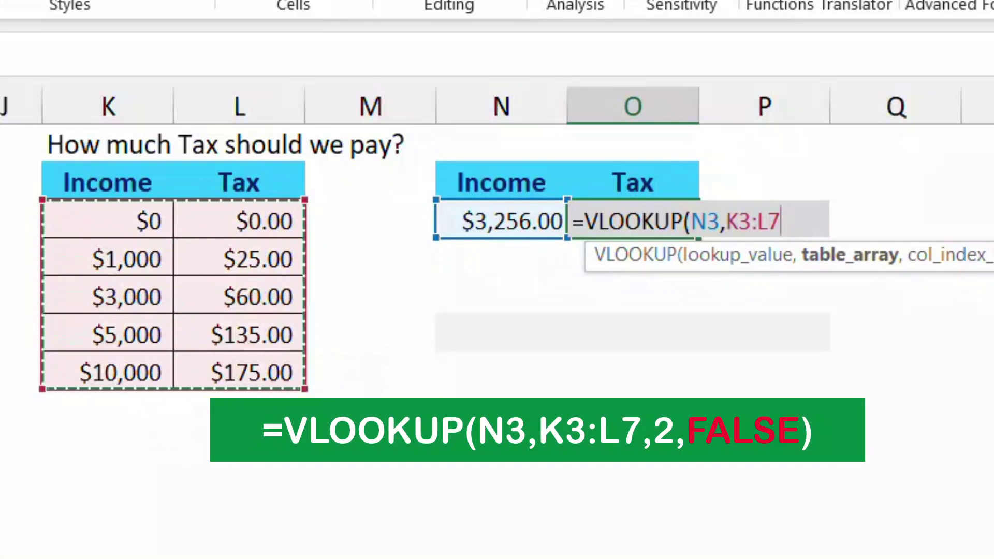
{"action": "type", "text": ","}
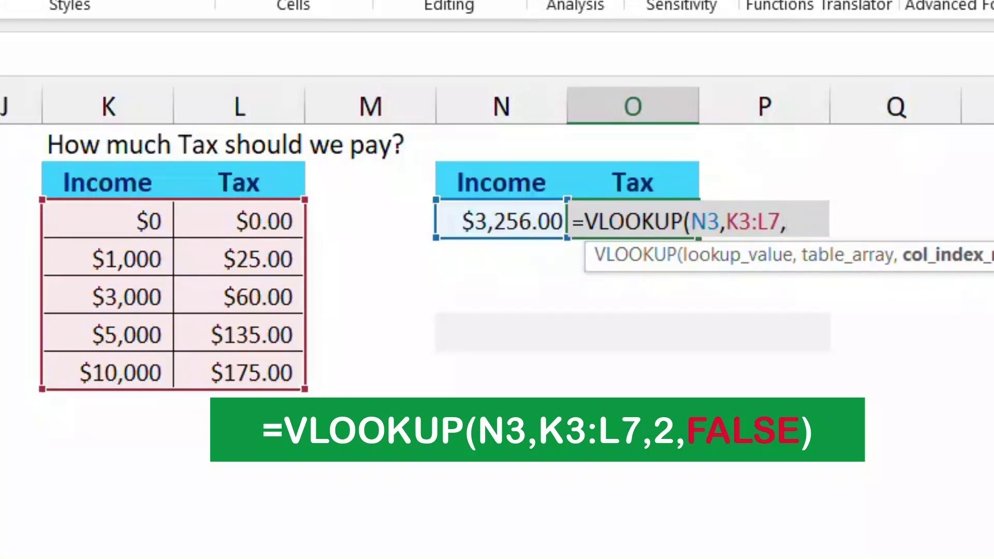
{"action": "type", "text": "2,"}
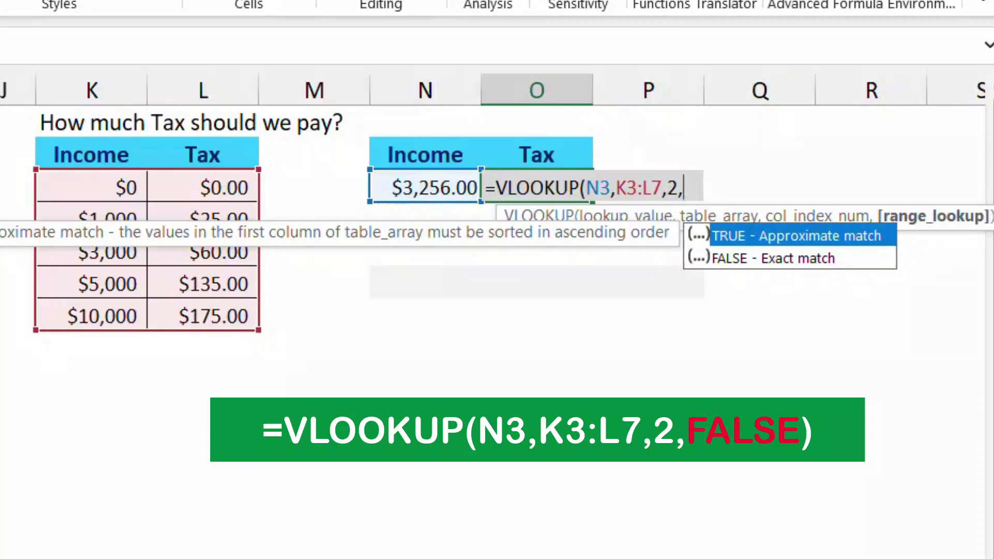
{"action": "left_click", "coordinate": [774, 258]}
{"action": "key", "text": "Tab"}
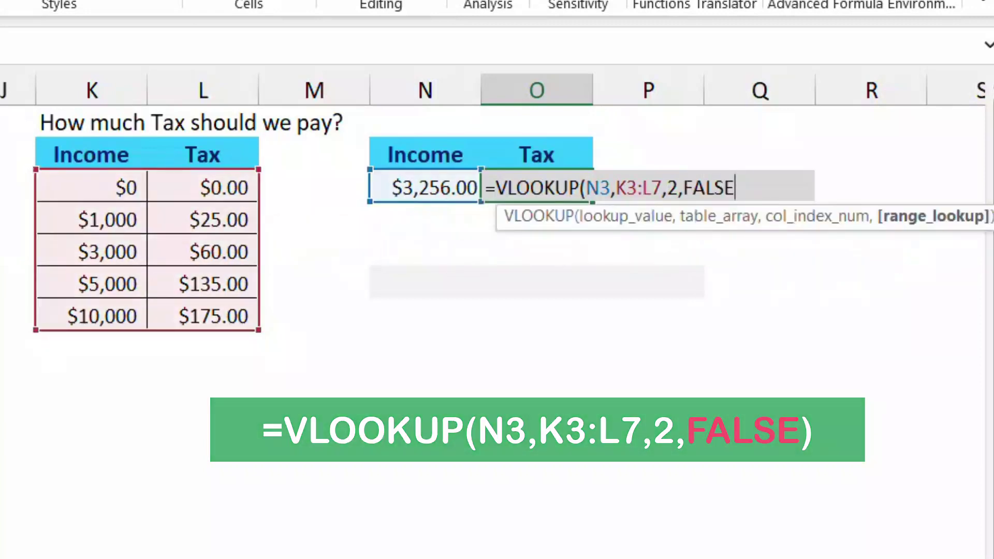
{"action": "type", "text": ")"}
{"action": "key", "text": "Return"}
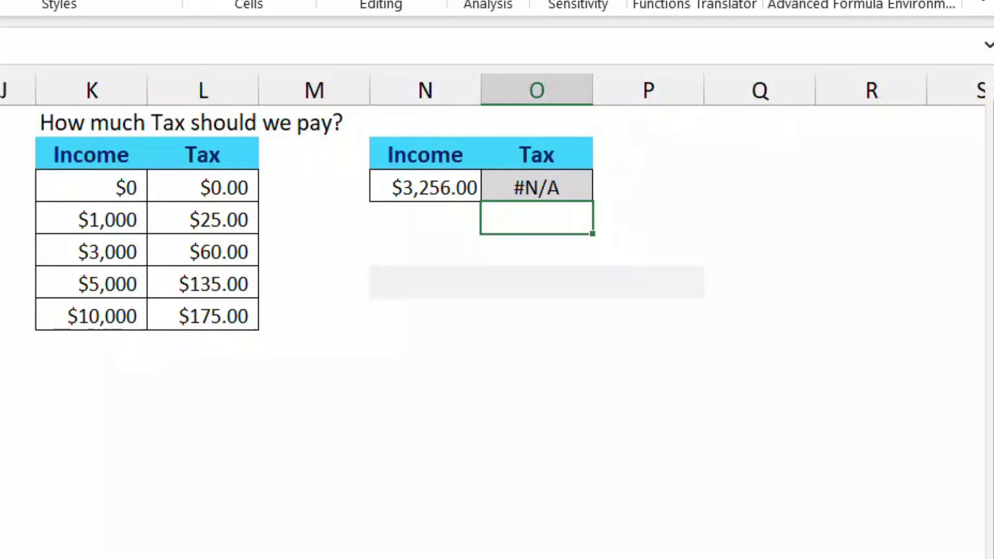
{"action": "left_click", "coordinate": [537, 187]}
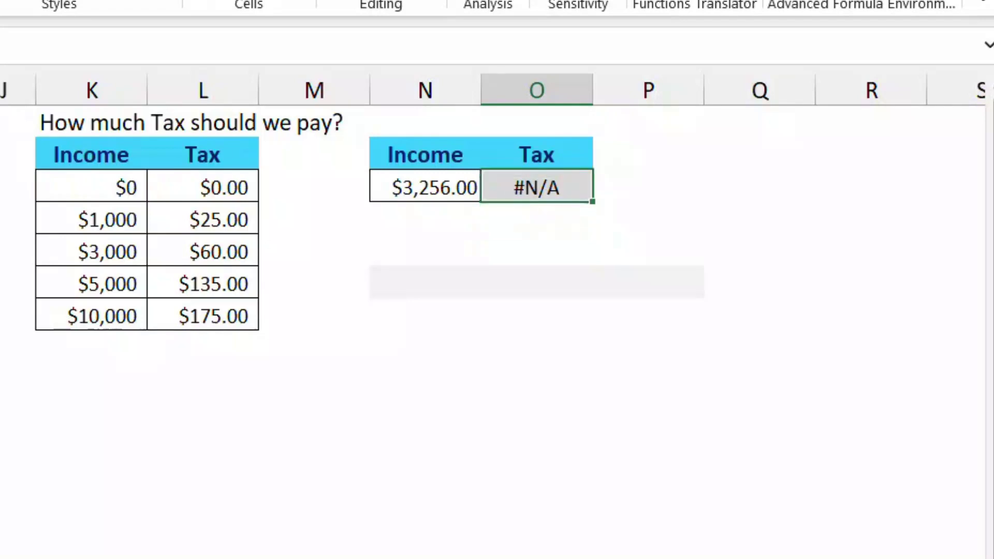
Change the range lookup argument of the tax VLOOKUP in cell O3 to TRUE for an approximate match
{"action": "key", "text": "F2"}
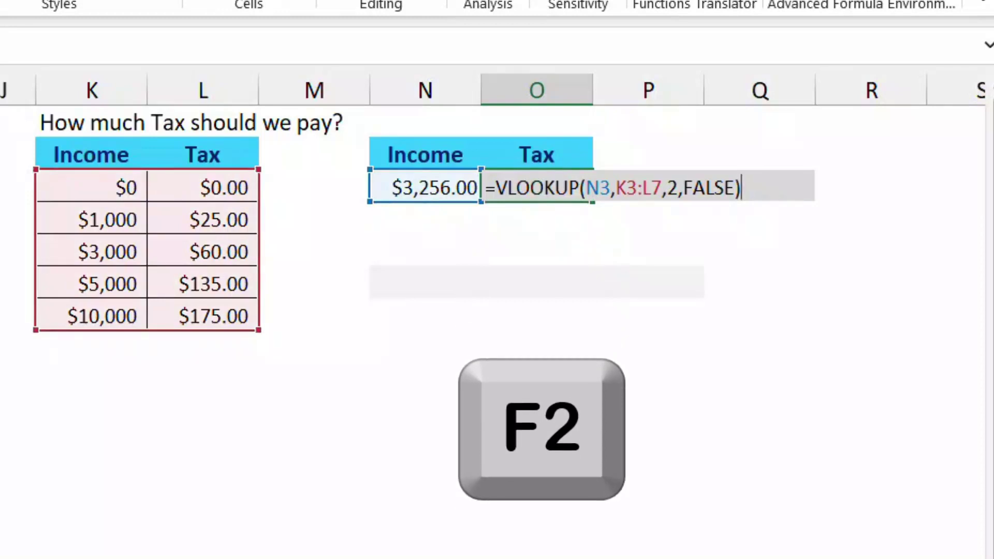
{"action": "key", "text": "BackSpace"}
{"action": "key", "text": "BackSpace"}
{"action": "key", "text": "BackSpace"}
{"action": "key", "text": "BackSpace"}
{"action": "key", "text": "BackSpace"}
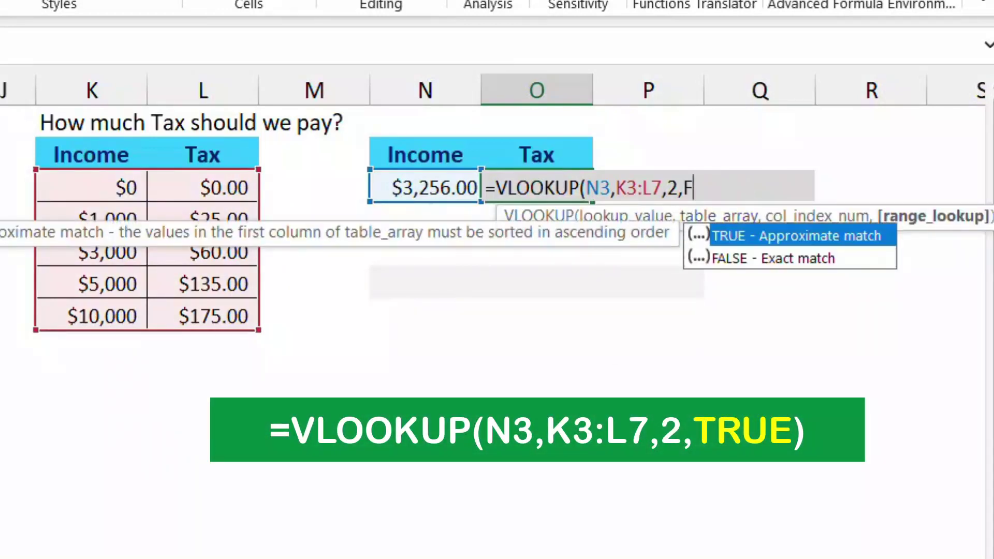
{"action": "key", "text": "BackSpace"}
{"action": "type", "text": "TRUE)"}
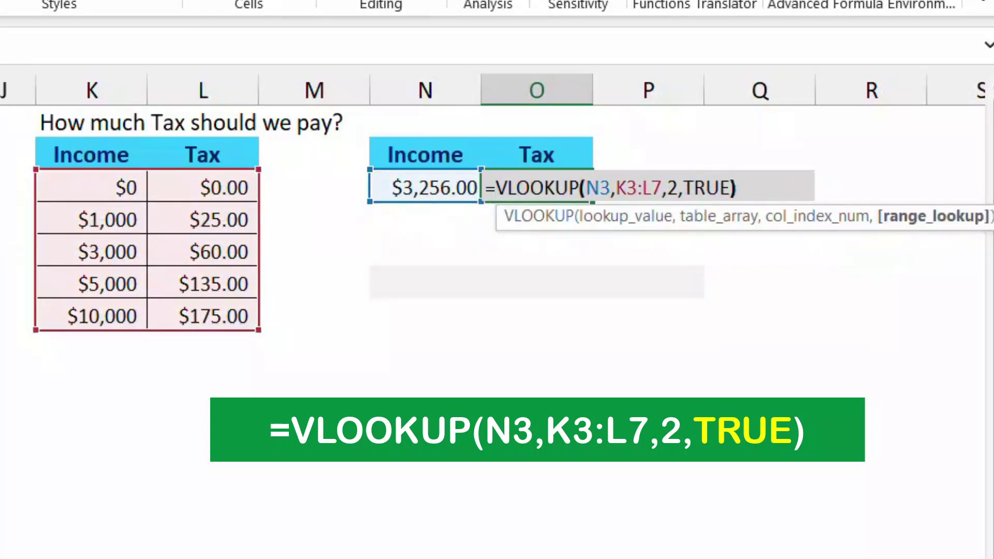
{"action": "key", "text": "Return"}
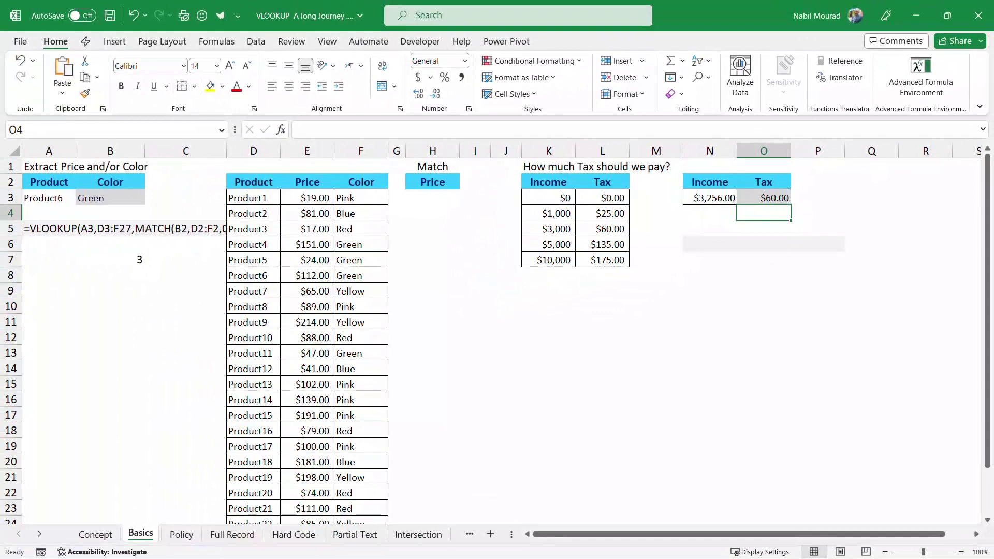
On the Policy sheet, begin a VLOOKUP formula in cell G3 with lookup value E3 and the absolute table range $A$3:$B$5
{"action": "left_click", "coordinate": [181, 534]}
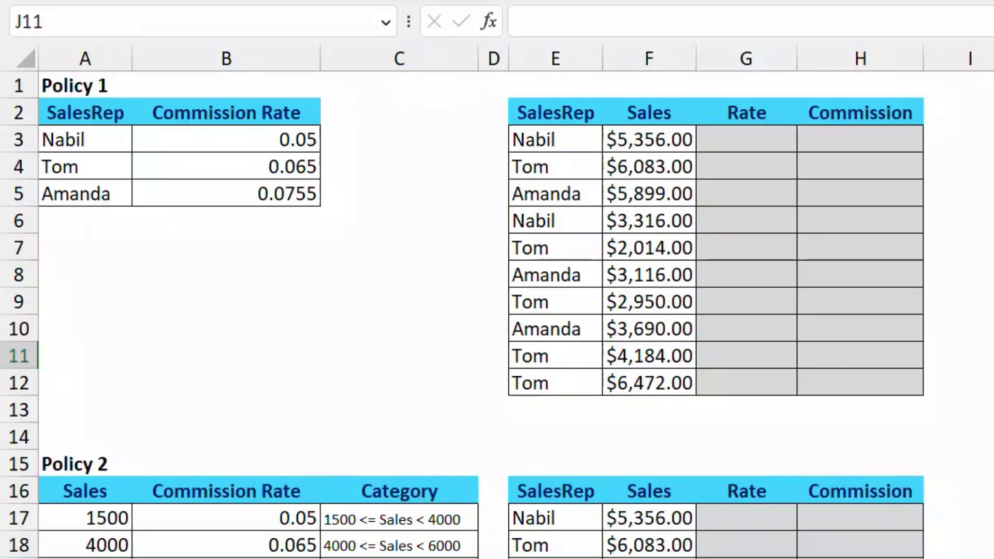
{"action": "left_click", "coordinate": [747, 139]}
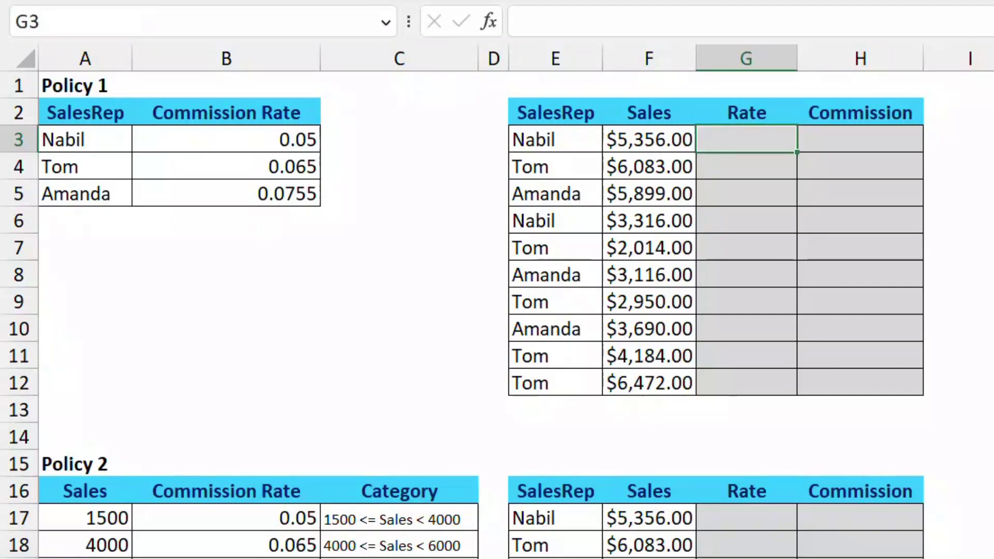
{"action": "type", "text": "="}
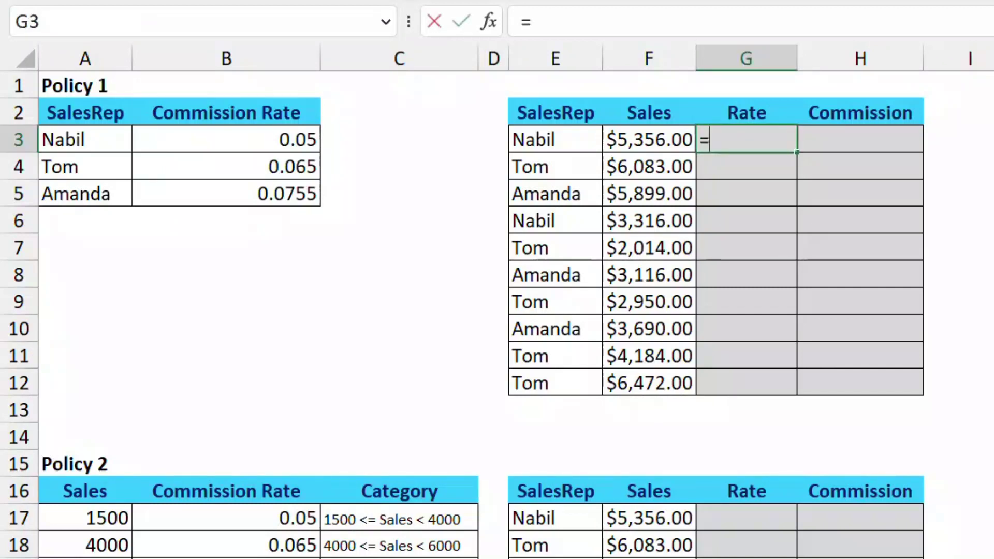
{"action": "type", "text": "vloo"}
{"action": "key", "text": "Tab"}
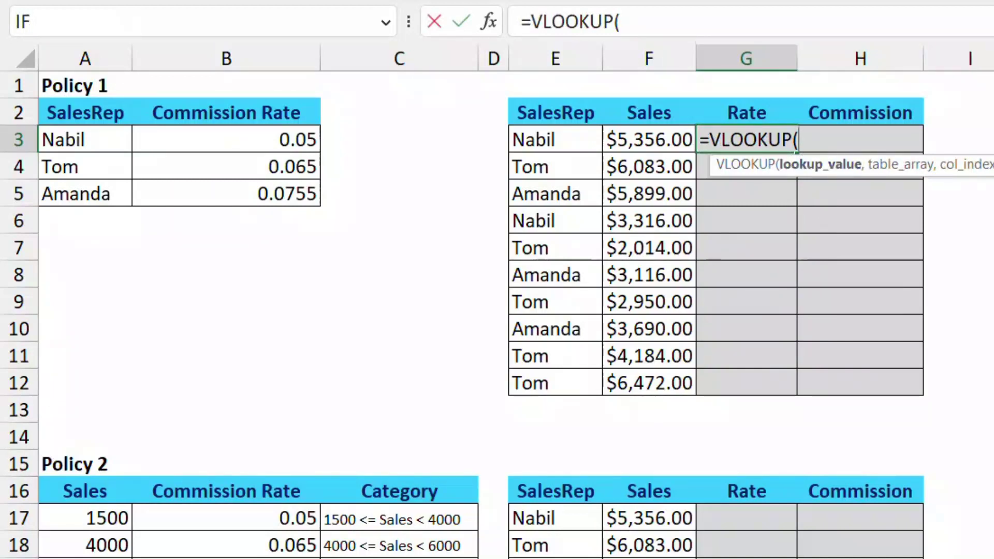
{"action": "left_click", "coordinate": [556, 140]}
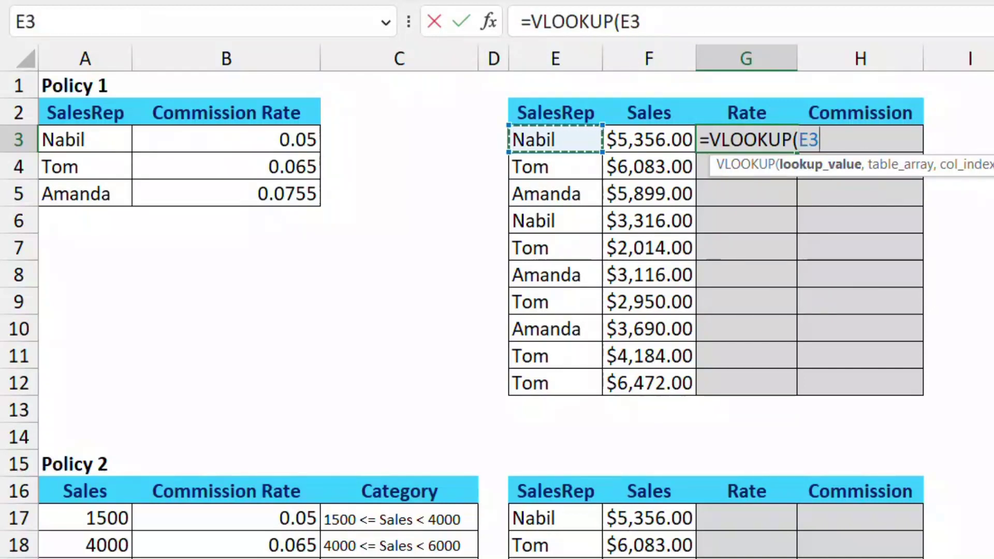
{"action": "type", "text": ","}
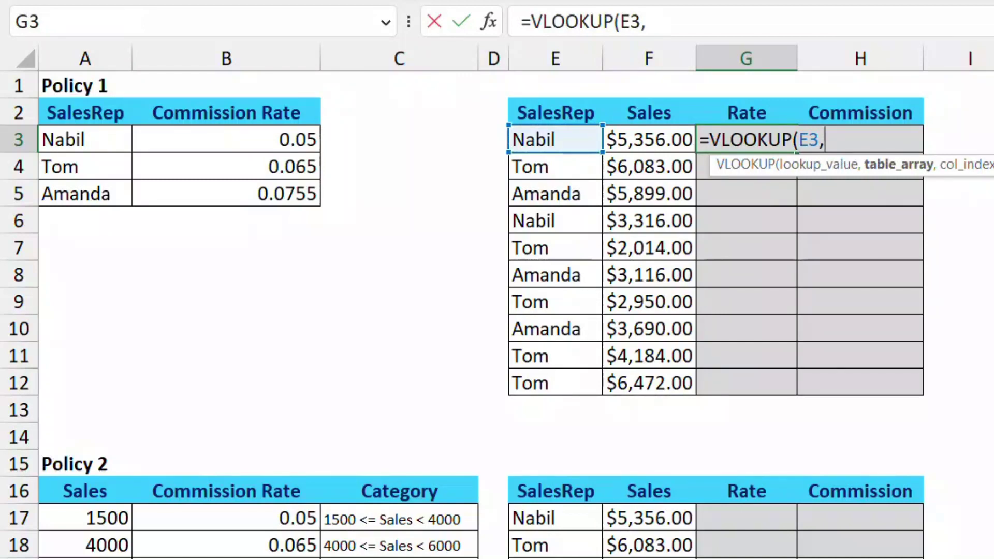
{"action": "left_click_drag", "start_coordinate": [78, 139], "coordinate": [303, 196]}
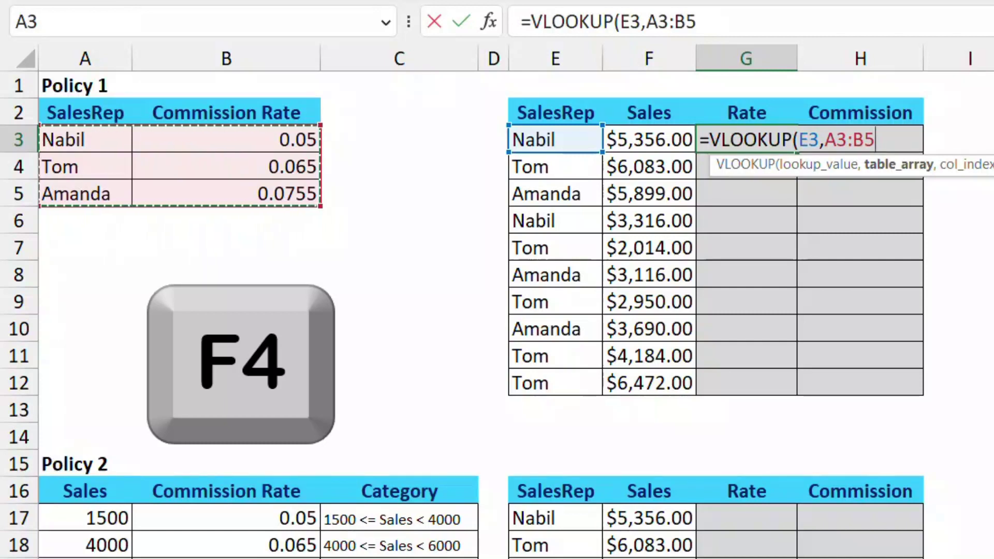
{"action": "key", "text": "F4"}
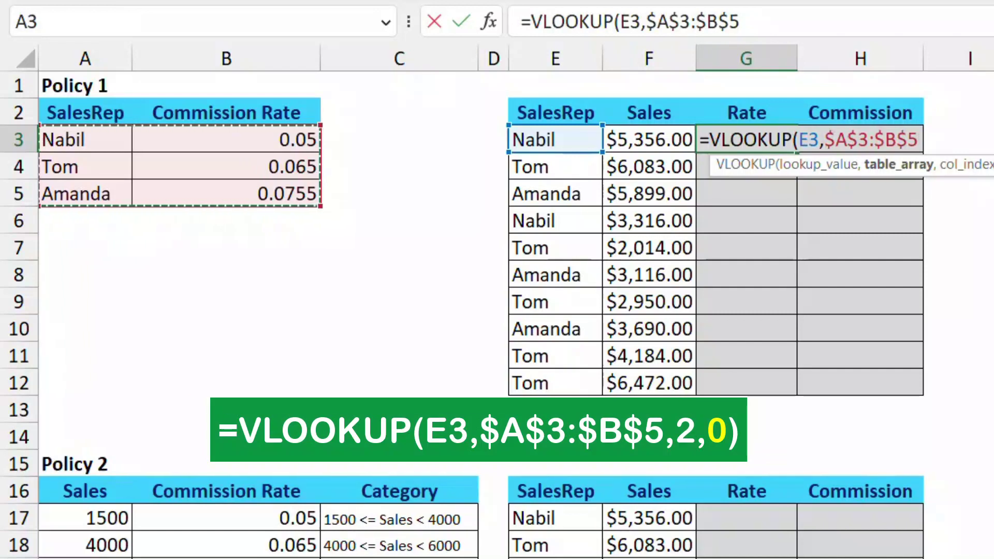
Complete the rate formula in G3 with column index 2 and match type 0, and fill it down to G12
{"action": "type", "text": ","}
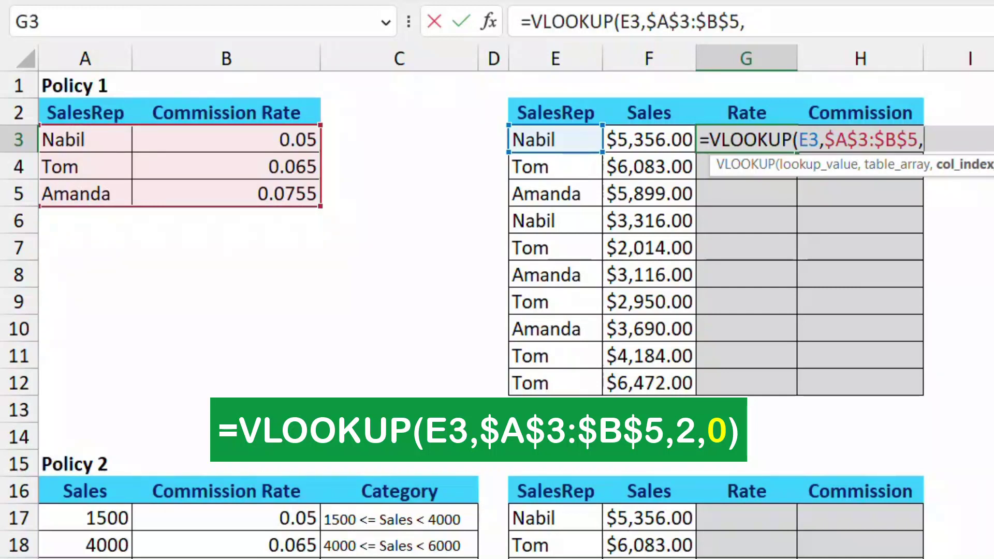
{"action": "type", "text": "2,"}
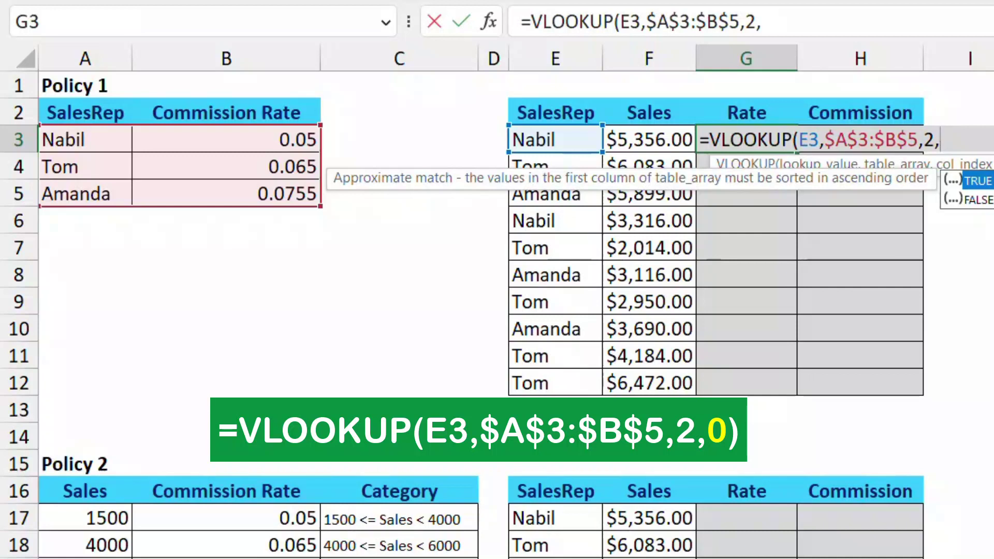
{"action": "type", "text": "0)"}
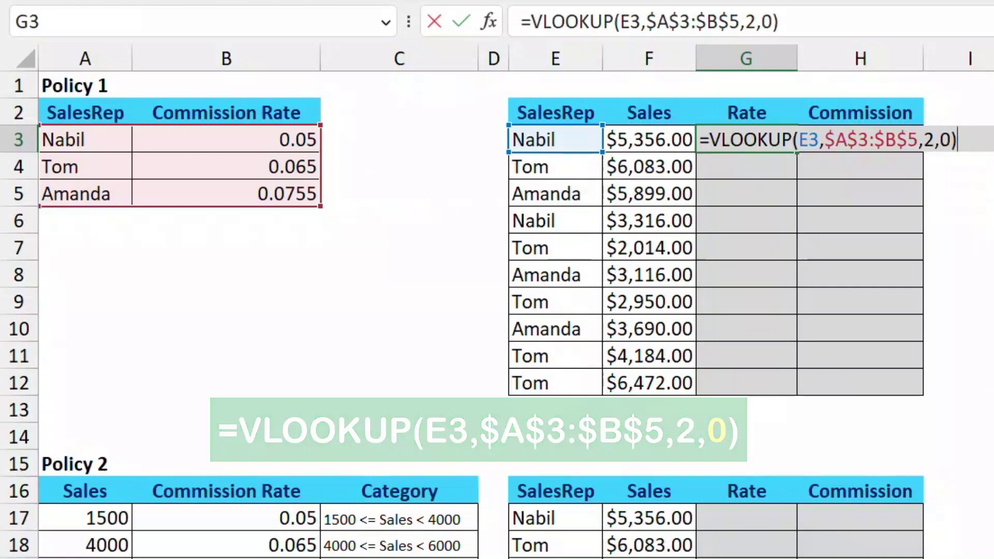
{"action": "key", "text": "Return"}
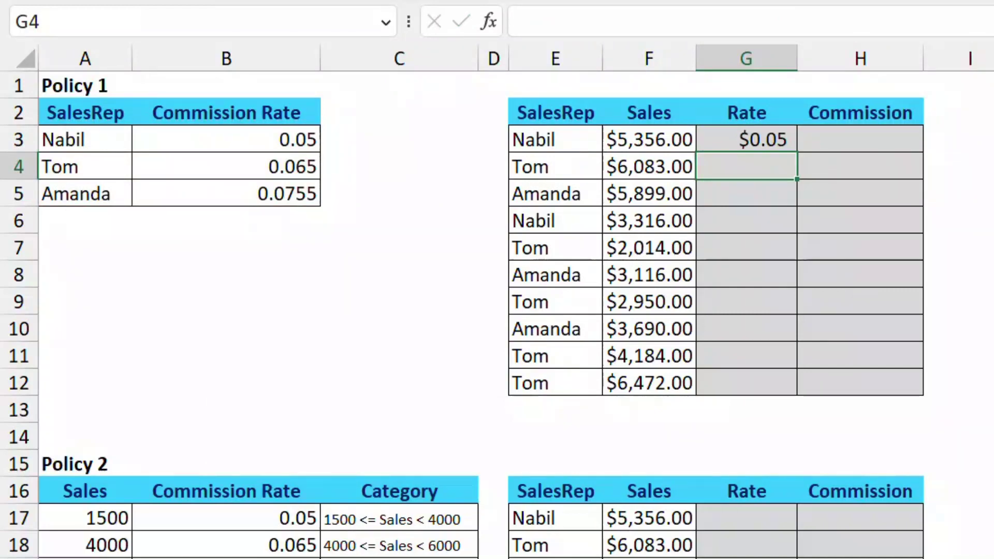
{"action": "left_click", "coordinate": [747, 139]}
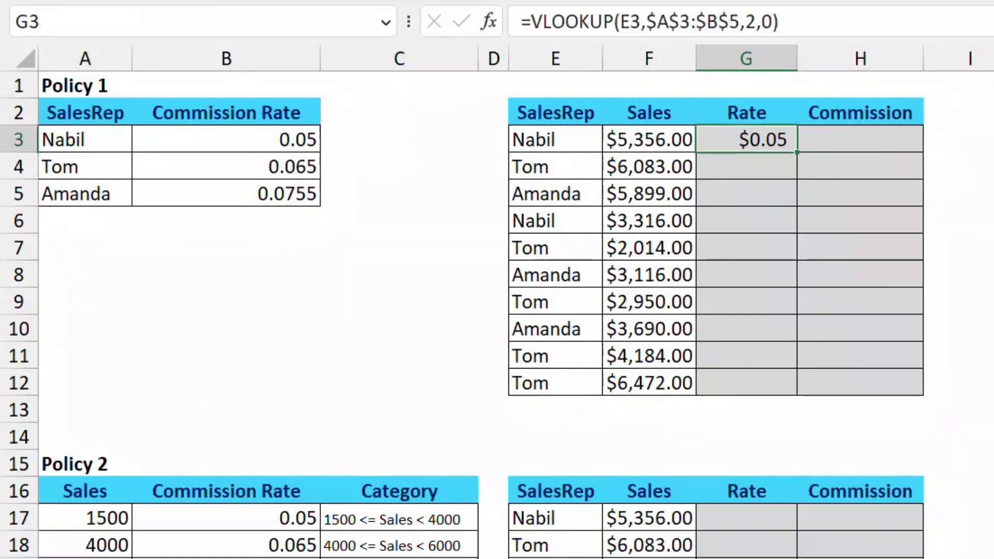
{"action": "double_click", "coordinate": [797, 152]}
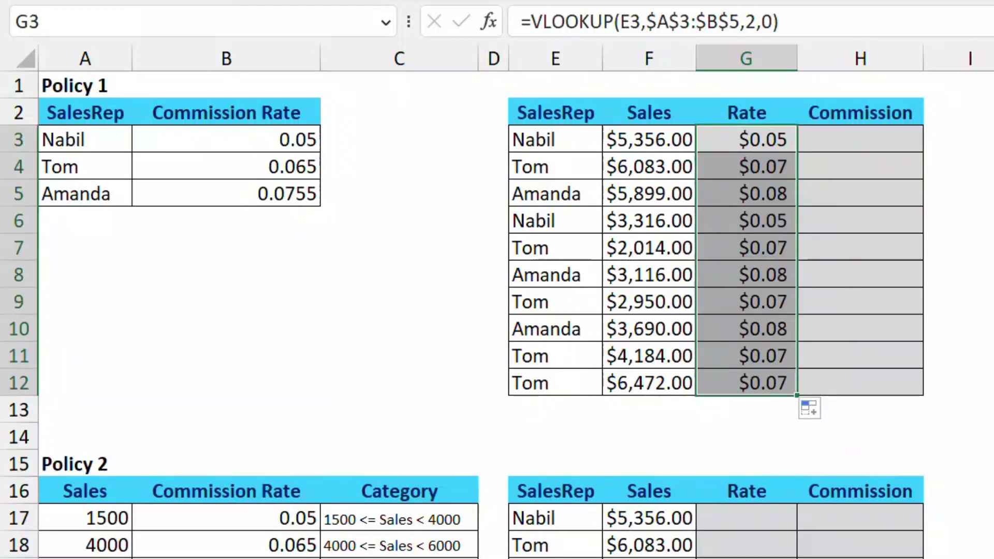
Calculate the Policy 1 commissions by entering =F3*G3 across the whole range H3:H12 at once
{"action": "left_click_drag", "start_coordinate": [860, 140], "coordinate": [860, 386]}
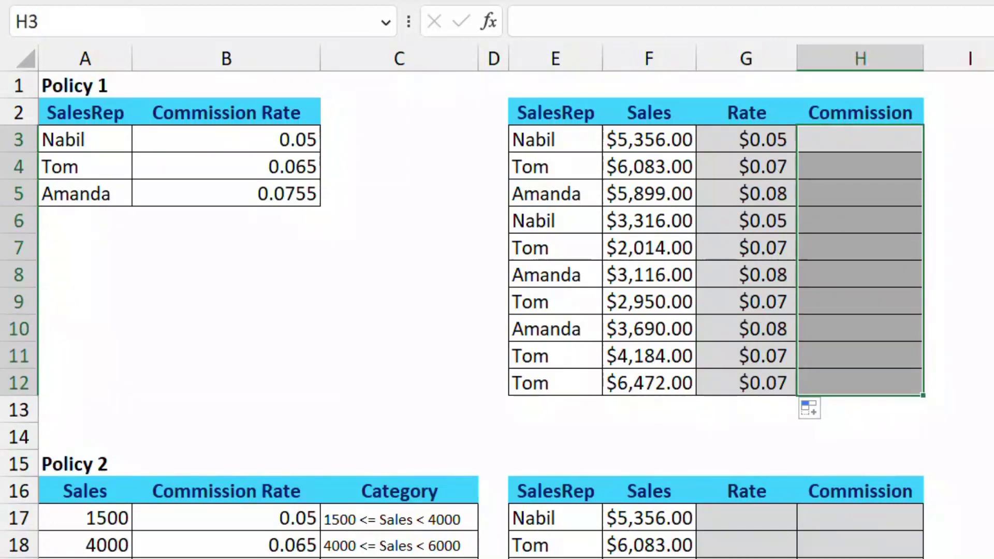
{"action": "type", "text": "="}
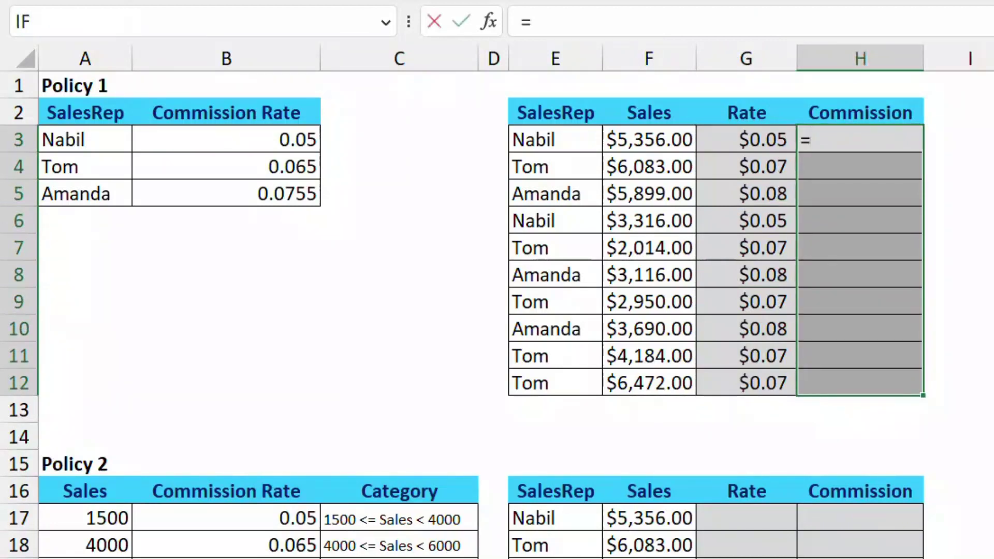
{"action": "left_click", "coordinate": [650, 140]}
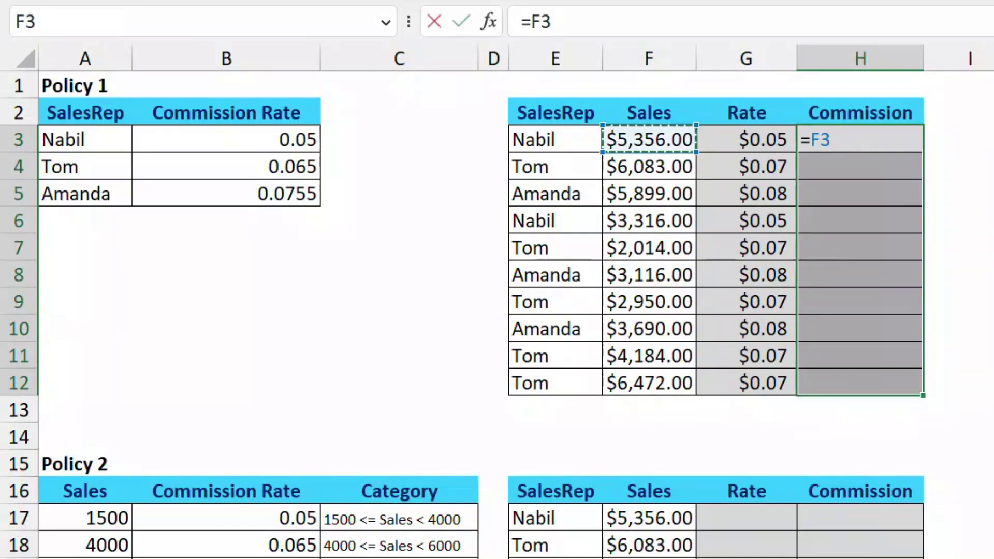
{"action": "type", "text": "*"}
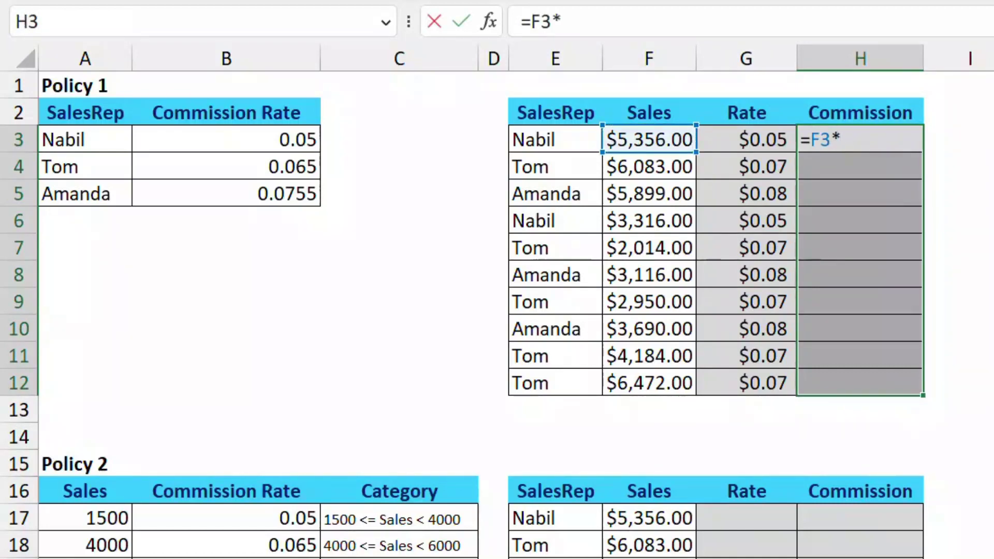
{"action": "left_click", "coordinate": [746, 139]}
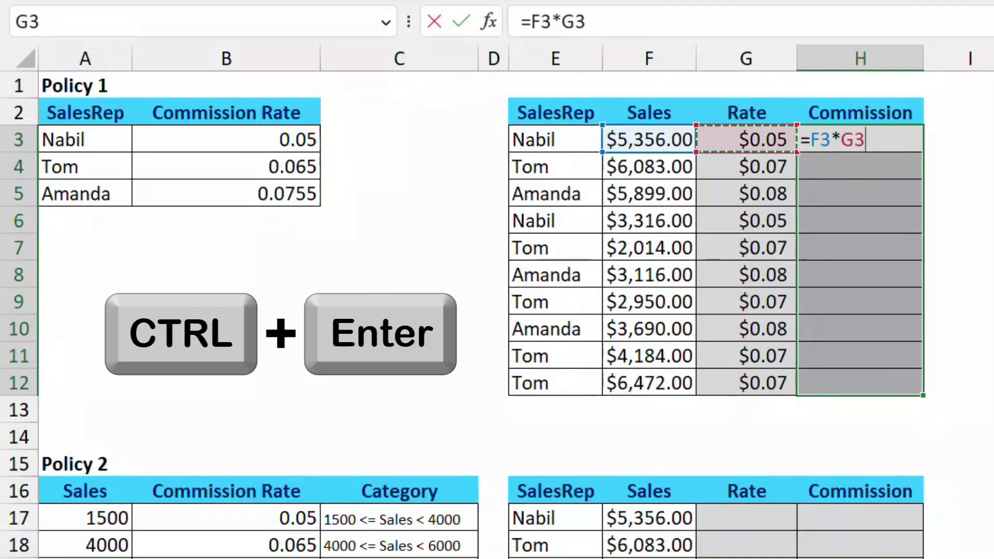
{"action": "key", "text": "ctrl+Return"}
{"action": "left_click", "coordinate": [993, 275]}
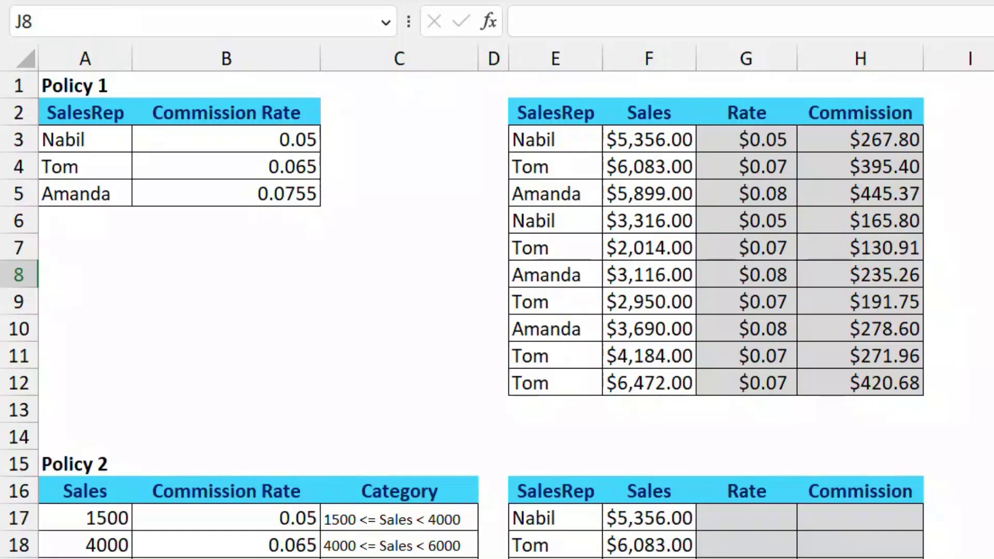
In the Policy 2 table, begin a VLOOKUP formula in cell G17 with lookup value F17 and the absolute table range $A$17:$B$19
{"action": "scroll", "coordinate": [462, 314], "scroll_direction": "down", "scroll_amount": 4}
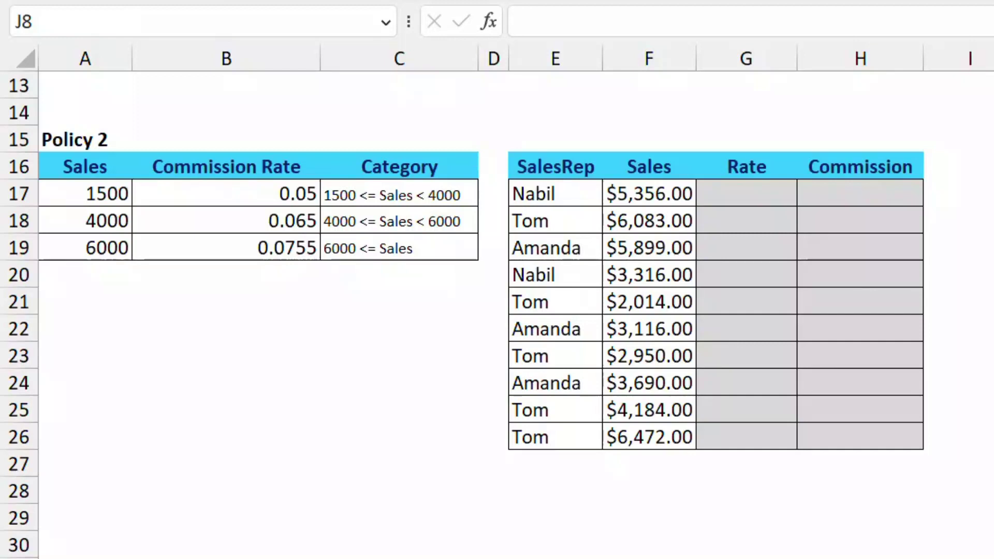
{"action": "left_click", "coordinate": [747, 193]}
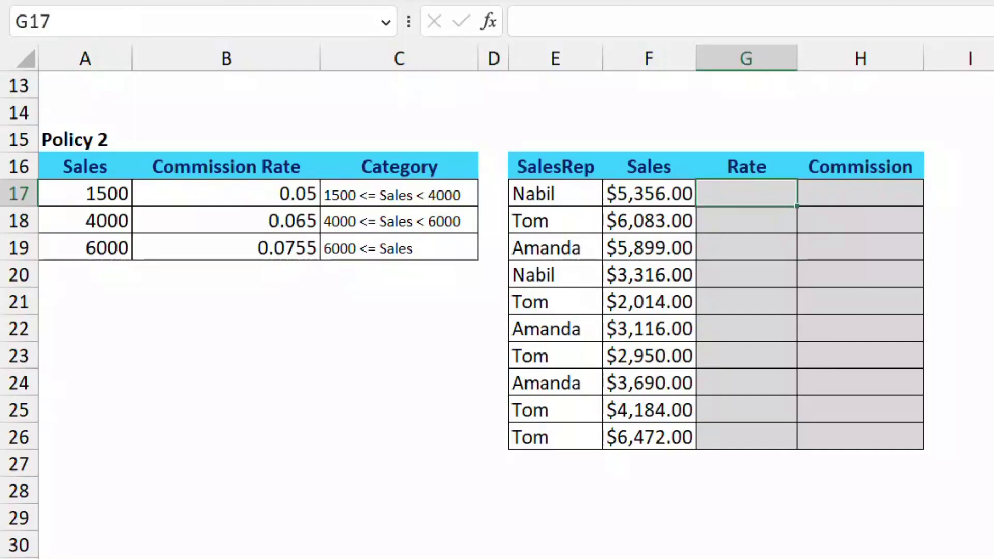
{"action": "type", "text": "=vlo"}
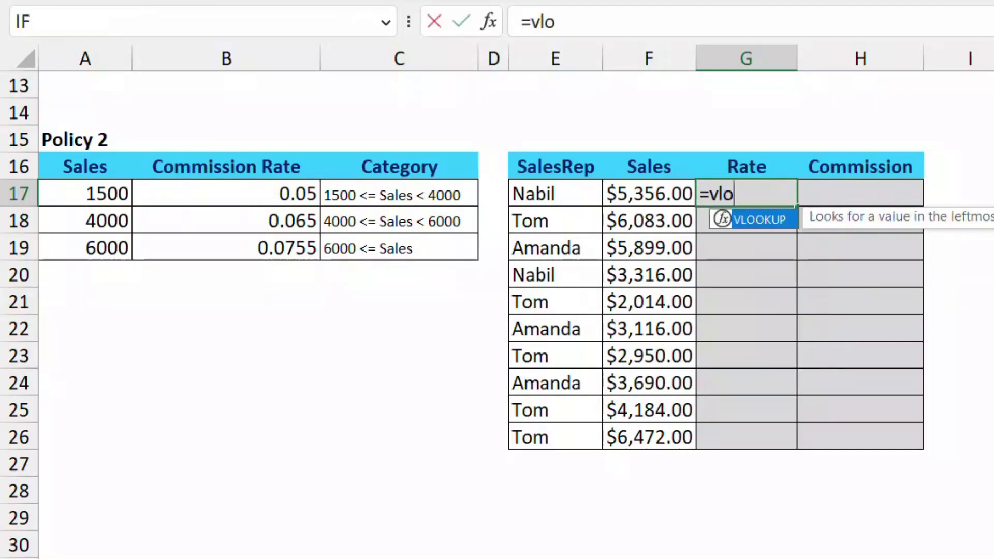
{"action": "key", "text": "Tab"}
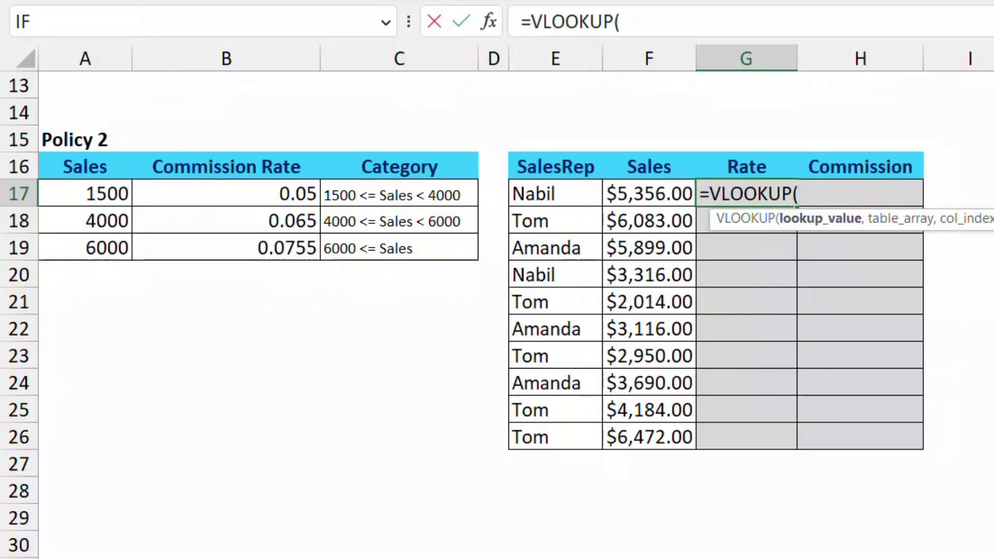
{"action": "left_click", "coordinate": [649, 194]}
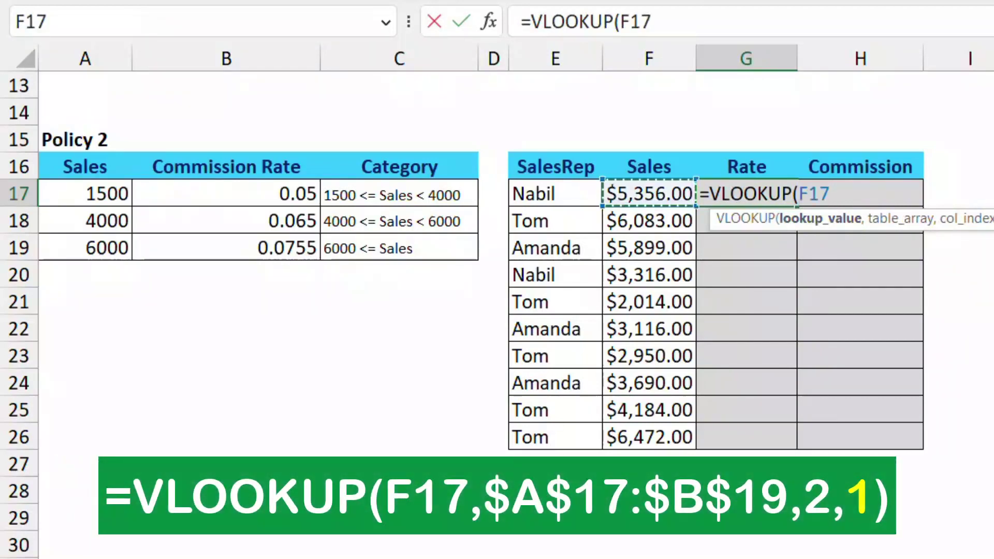
{"action": "type", "text": ","}
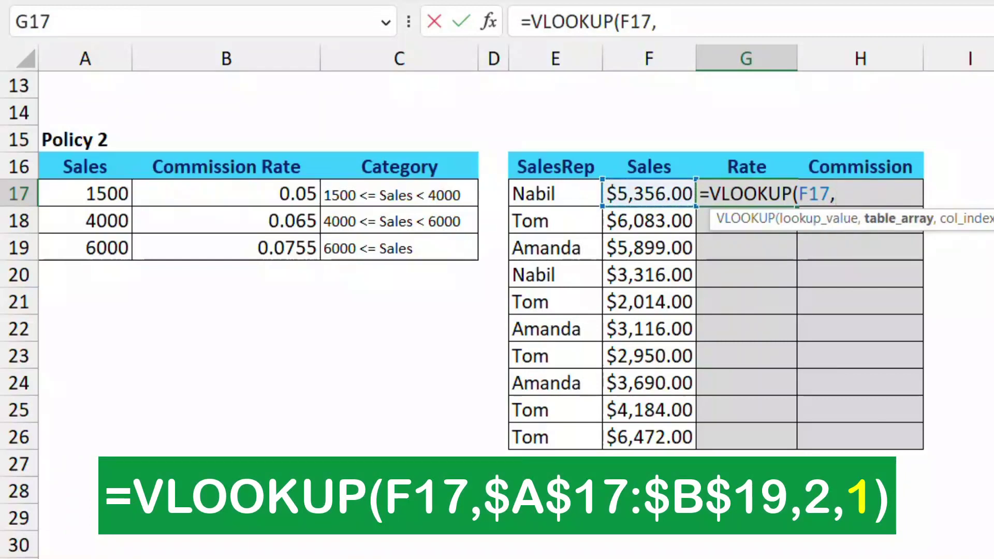
{"action": "left_click_drag", "start_coordinate": [85, 193], "coordinate": [306, 248]}
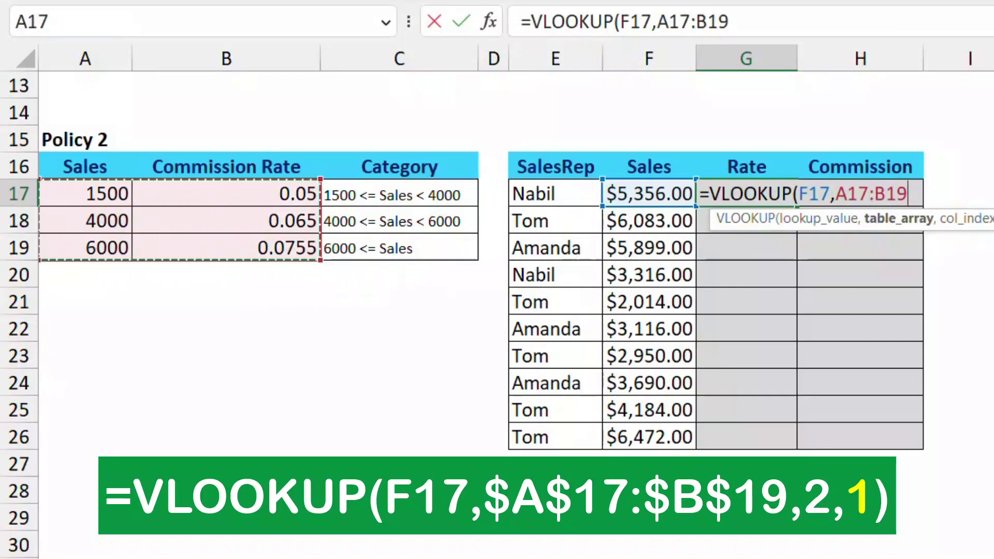
{"action": "key", "text": "F4"}
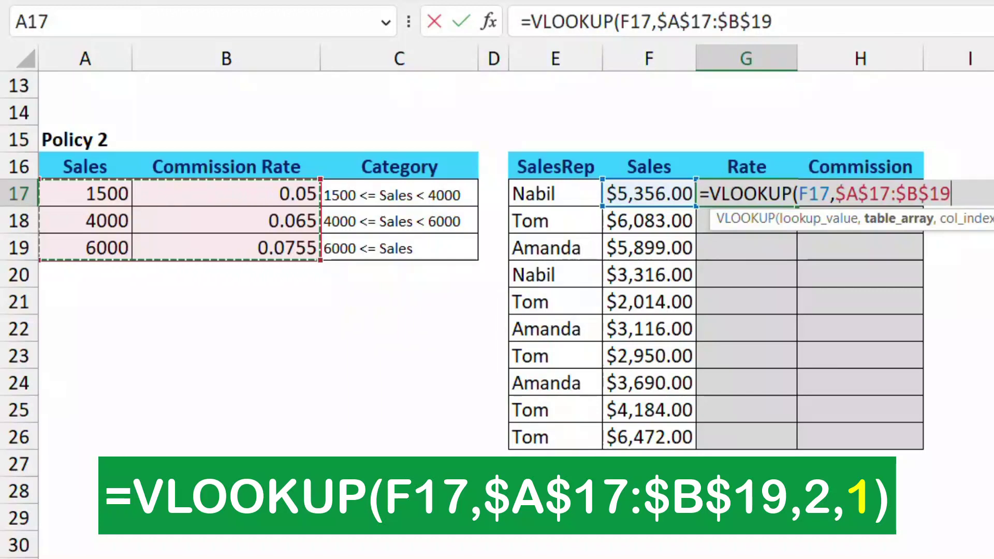
Complete the rate formula in G17 with column index 2 and match type 1, and fill it down to G26
{"action": "type", "text": ","}
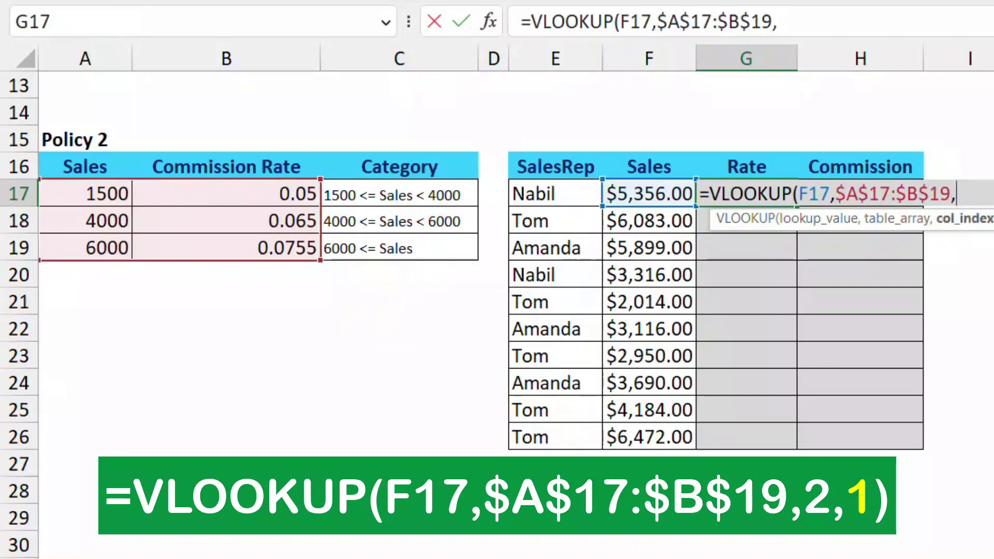
{"action": "type", "text": "2,"}
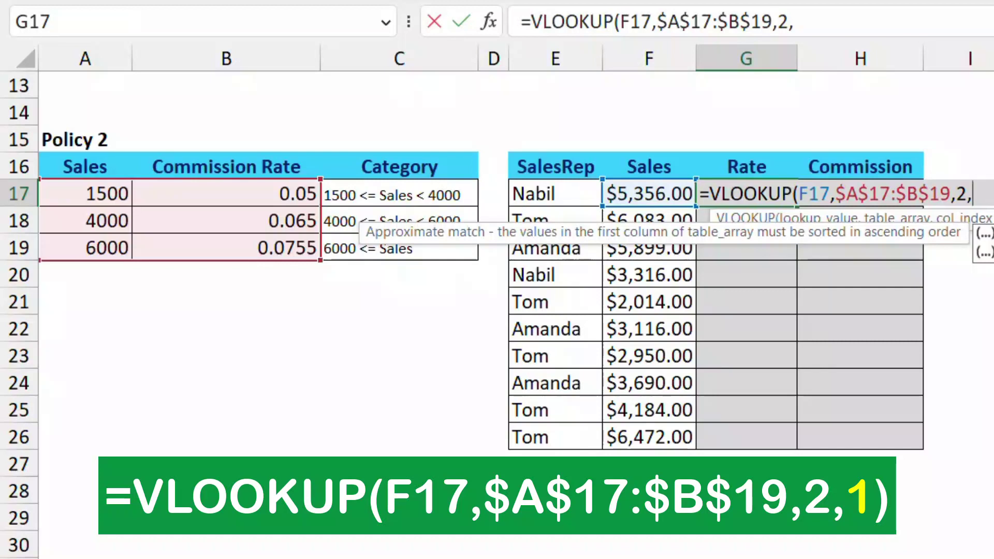
{"action": "type", "text": "1)"}
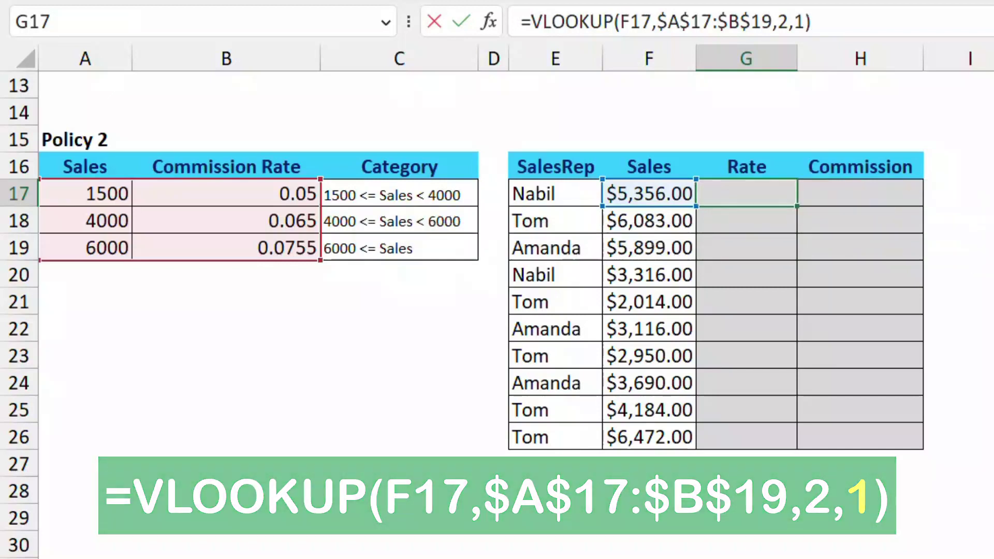
{"action": "key", "text": "Return"}
{"action": "left_click", "coordinate": [746, 194]}
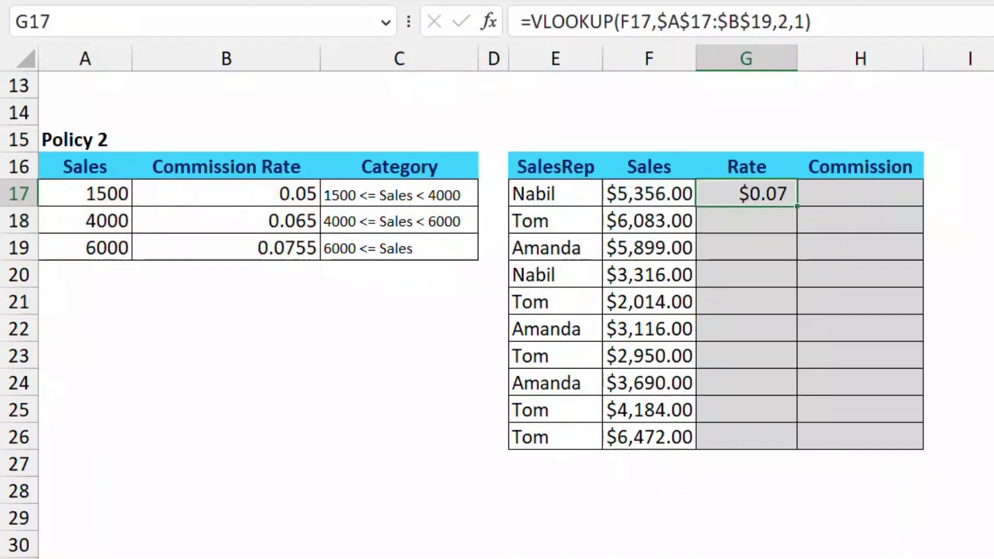
{"action": "double_click", "coordinate": [798, 206]}
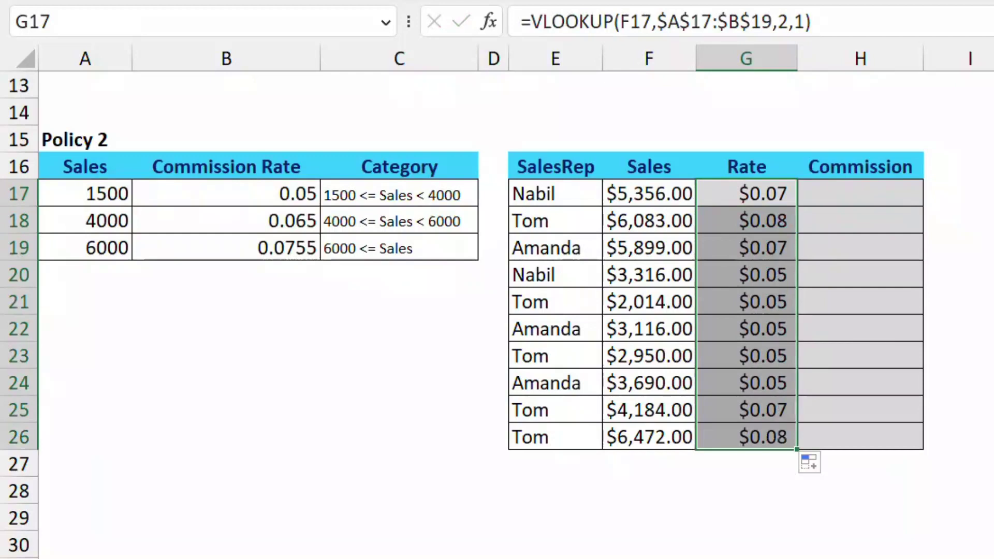
Calculate the Policy 2 commissions by entering =F17*G17 across the whole range H17:H26 at once
{"action": "left_click_drag", "start_coordinate": [860, 193], "coordinate": [860, 437]}
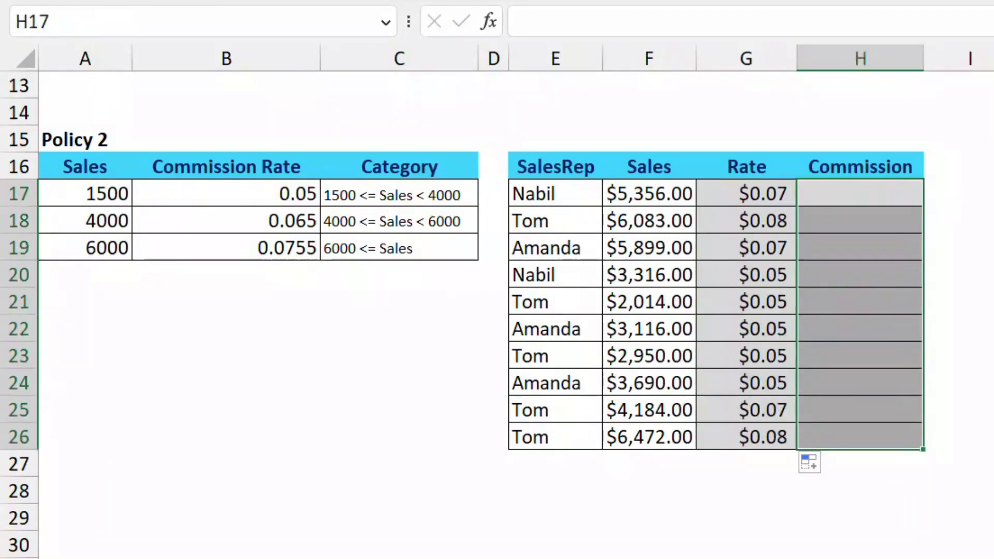
{"action": "type", "text": "="}
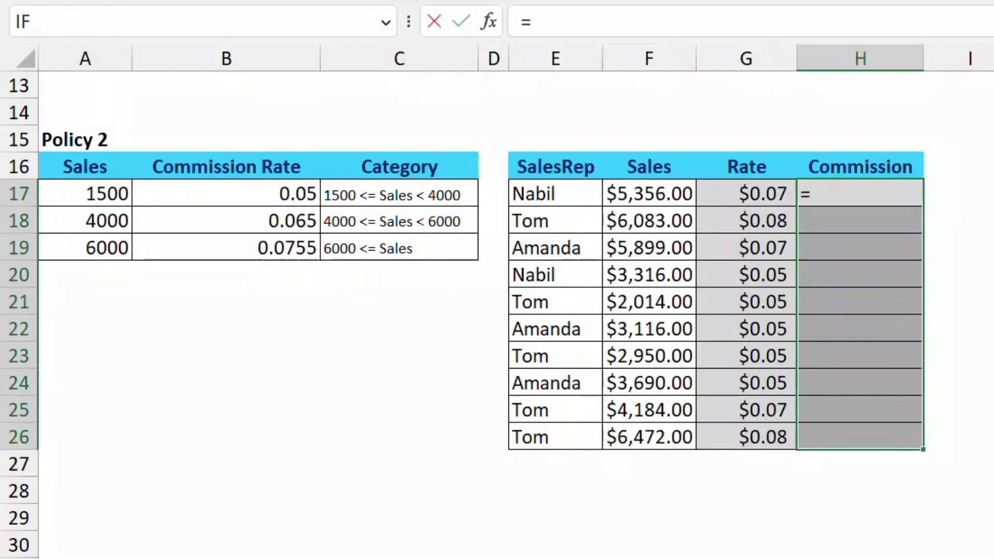
{"action": "left_click", "coordinate": [650, 194]}
{"action": "type", "text": "*"}
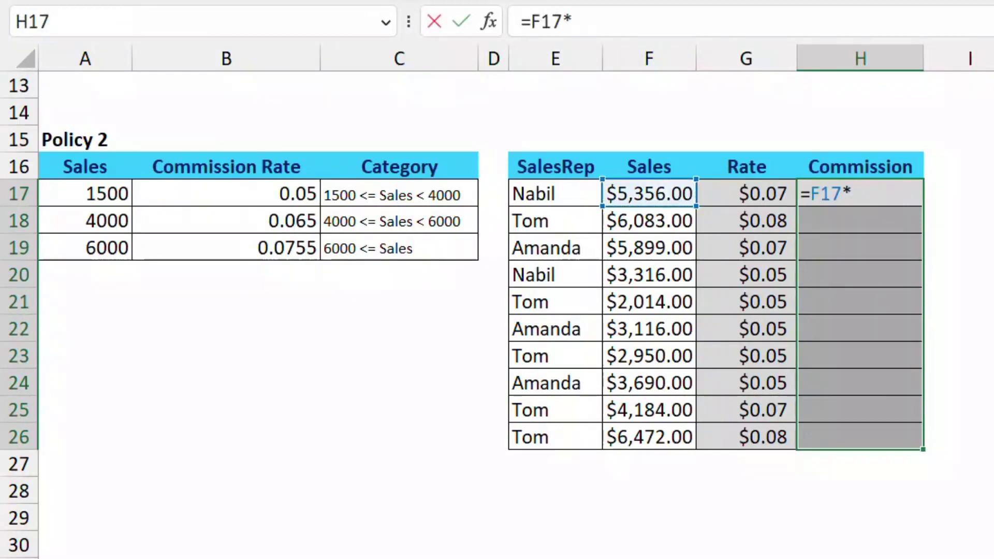
{"action": "left_click", "coordinate": [746, 194]}
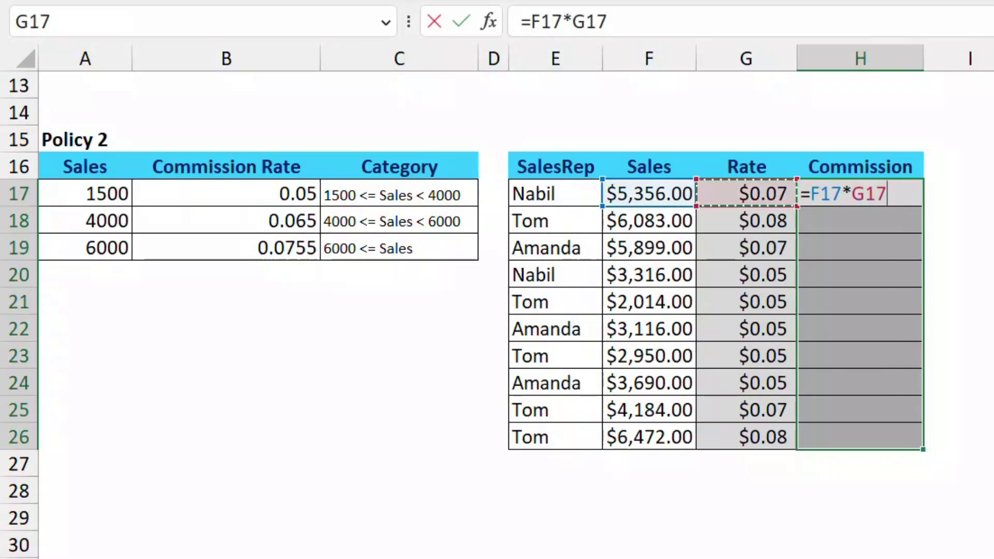
{"action": "key", "text": "ctrl+Return"}
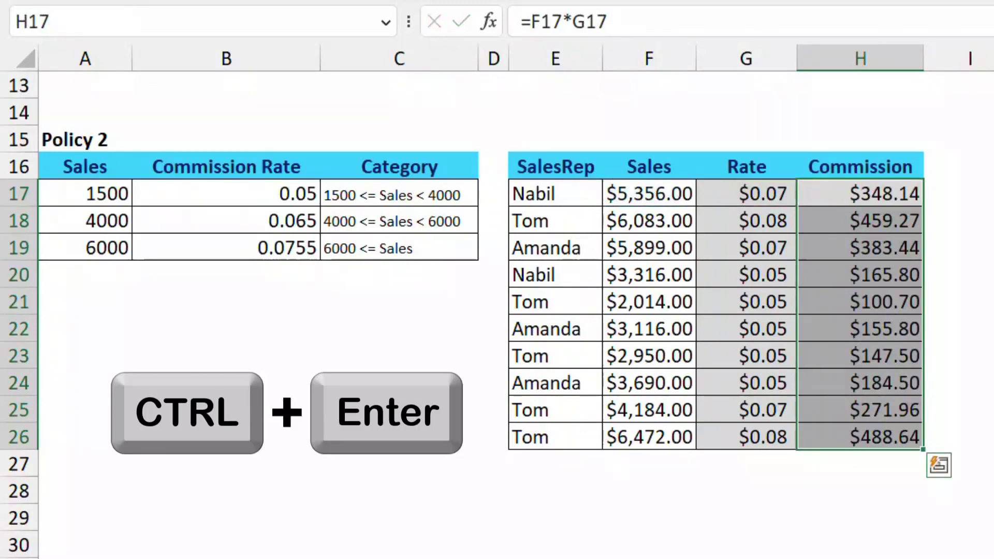
Total the Policy 1 commissions in cell H13 with =SUM(H3:H12)
{"action": "scroll", "coordinate": [498, 310], "scroll_direction": "up", "scroll_amount": 4}
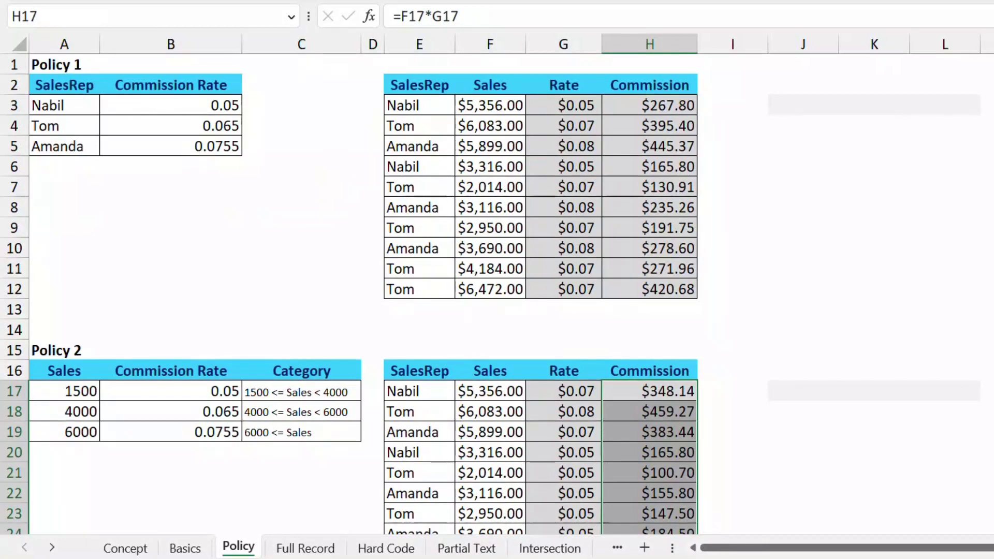
{"action": "left_click", "coordinate": [650, 309]}
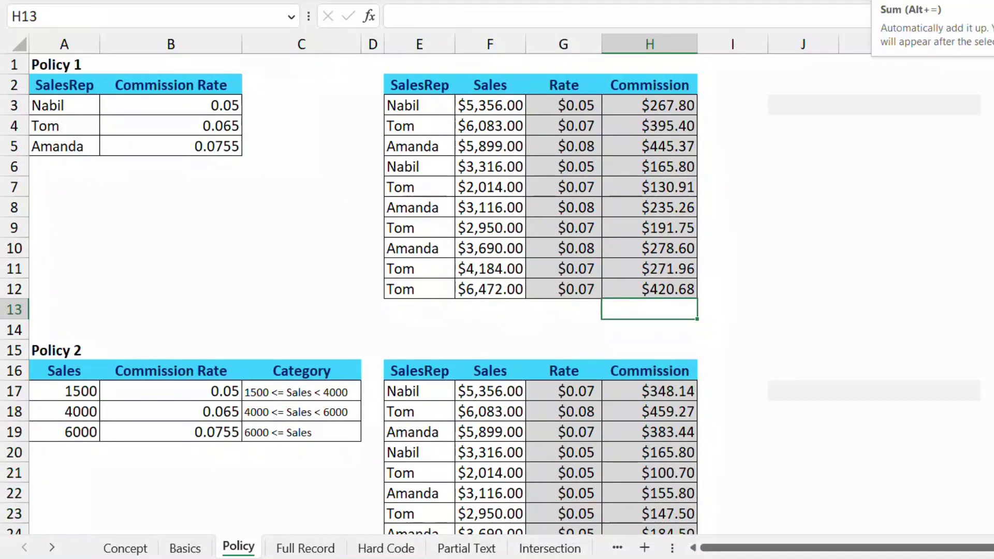
{"action": "key", "text": "alt+equal"}
{"action": "key", "text": "ctrl+Return"}
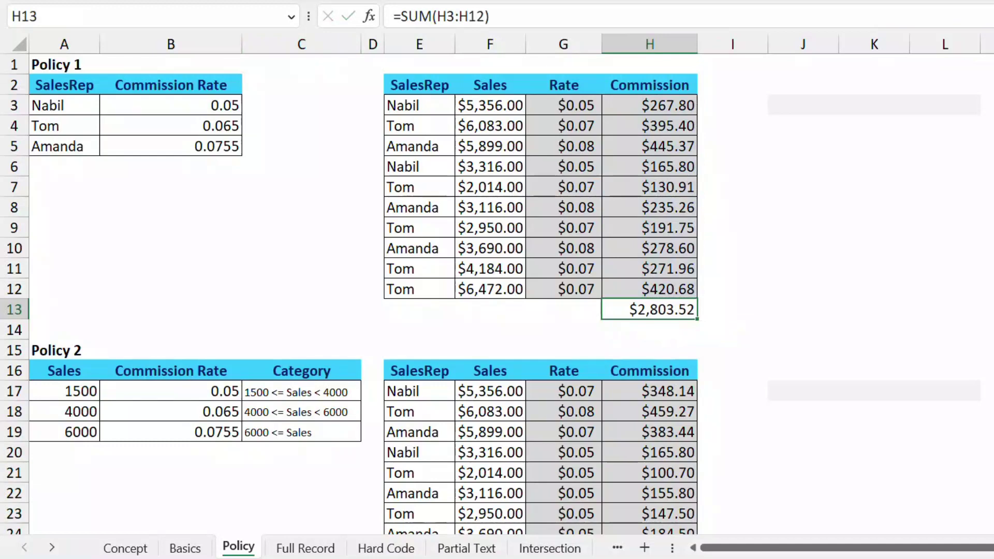
Total the Policy 2 commissions in the cell directly below them with =SUM(H17:H26)
{"action": "scroll", "coordinate": [490, 295], "scroll_direction": "down", "scroll_amount": 3}
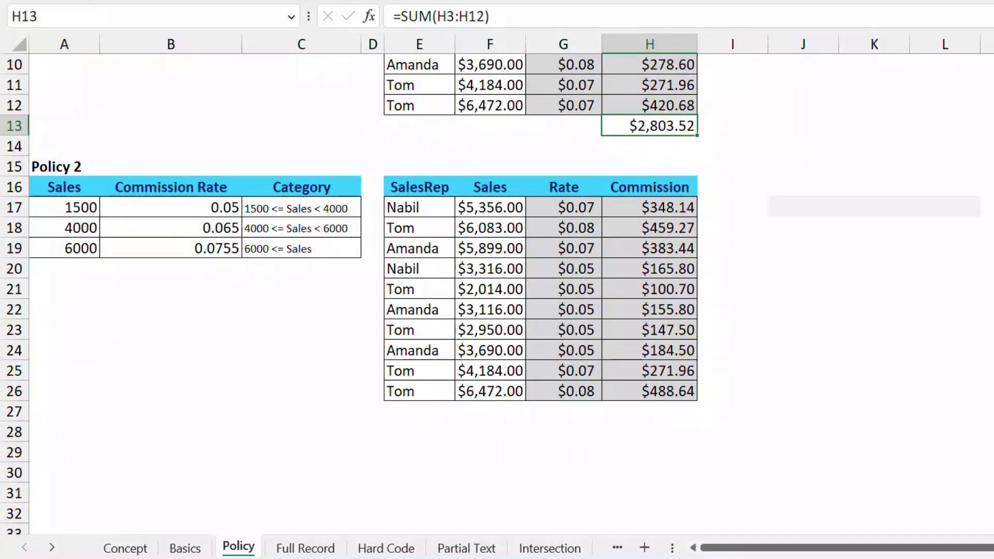
{"action": "left_click", "coordinate": [650, 412]}
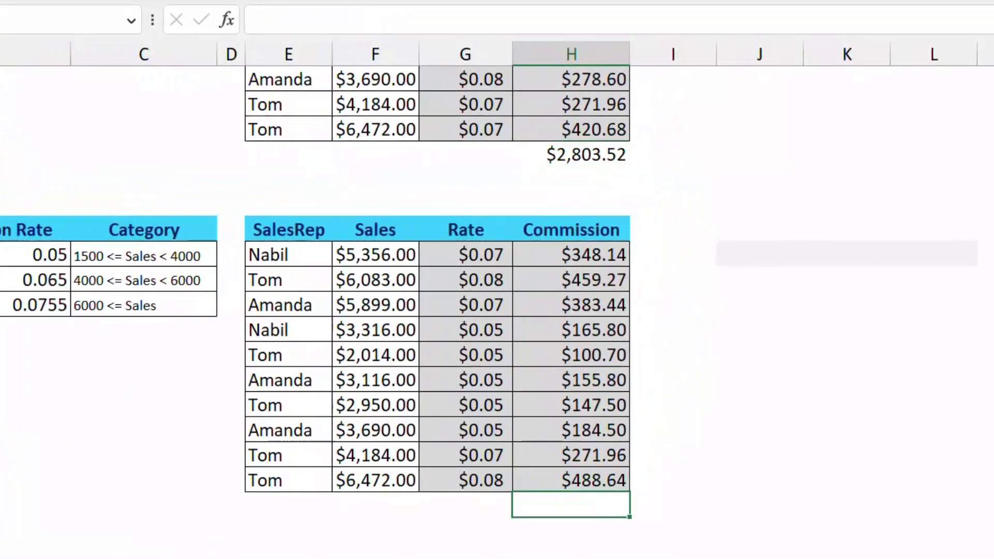
{"action": "key", "text": "alt+equal"}
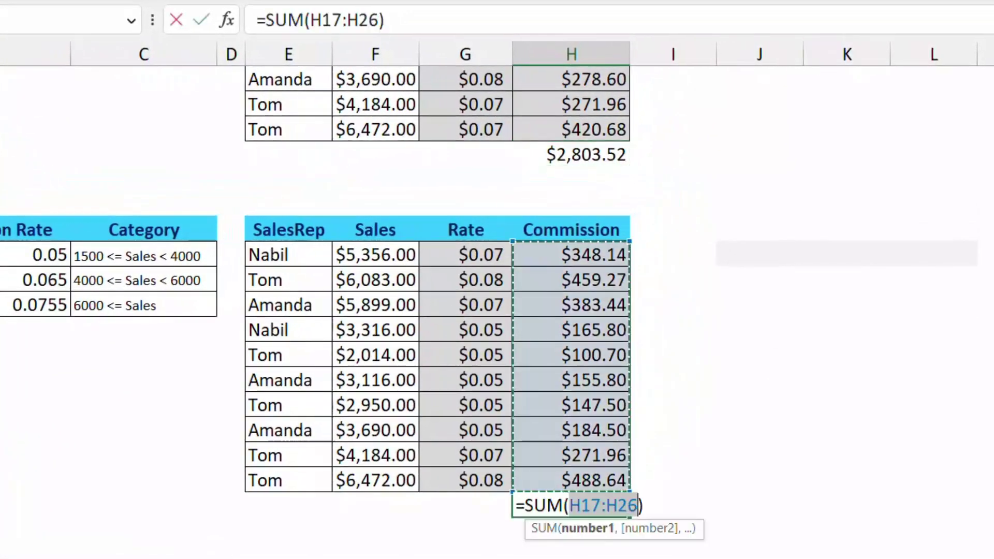
{"action": "key", "text": "ctrl+Return"}
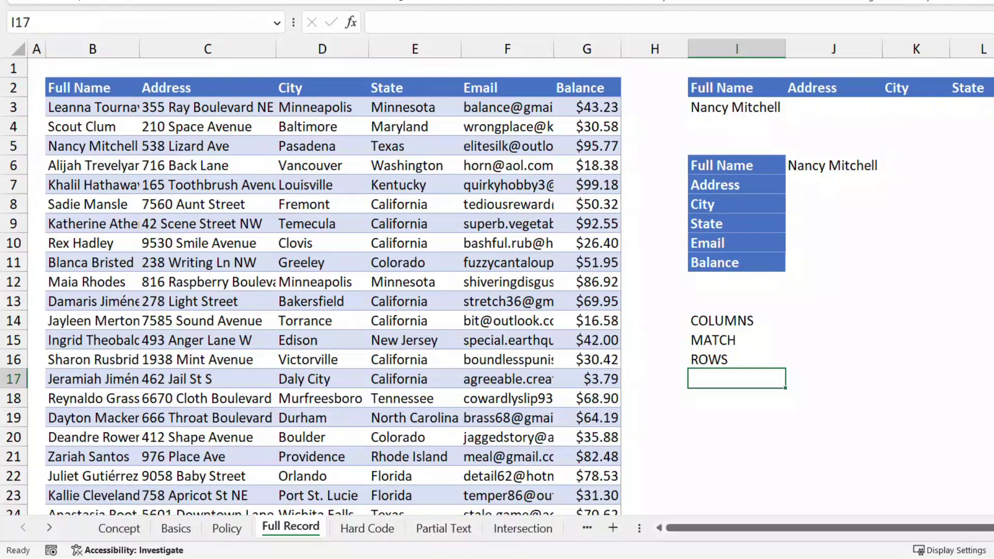
On the Full Record sheet, view the list of selectable full names in cell I3 without changing the selection
{"action": "left_click", "coordinate": [737, 107]}
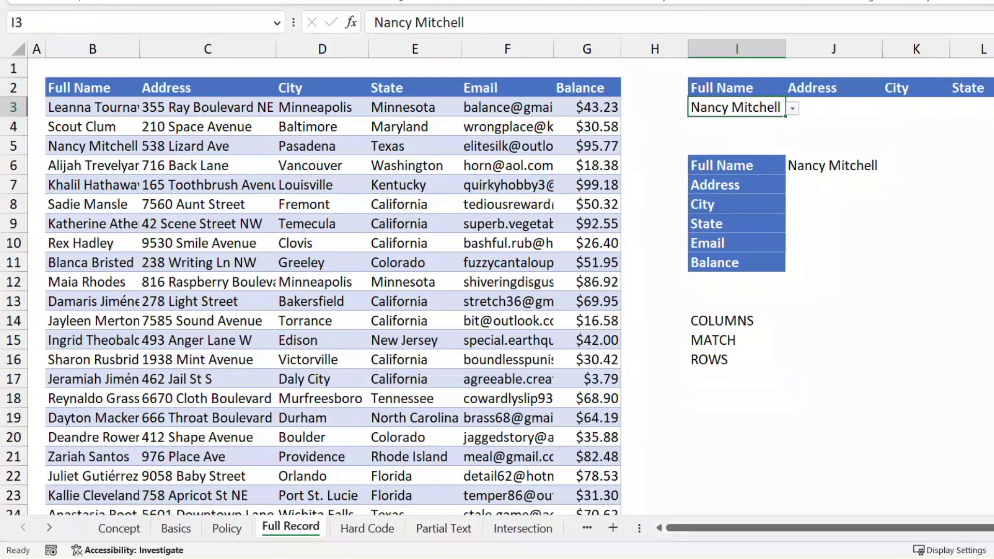
{"action": "key", "text": "alt+Down"}
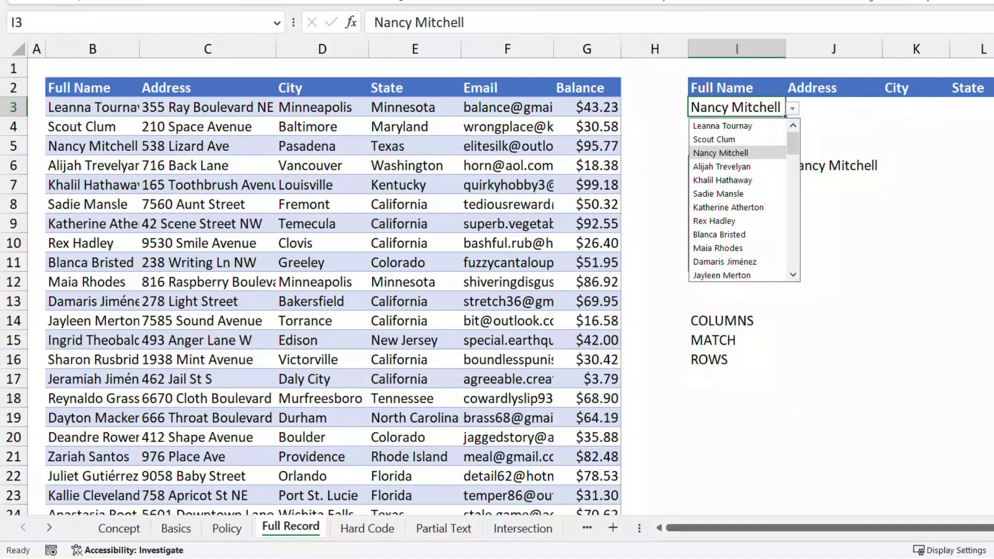
{"action": "key", "text": "Escape"}
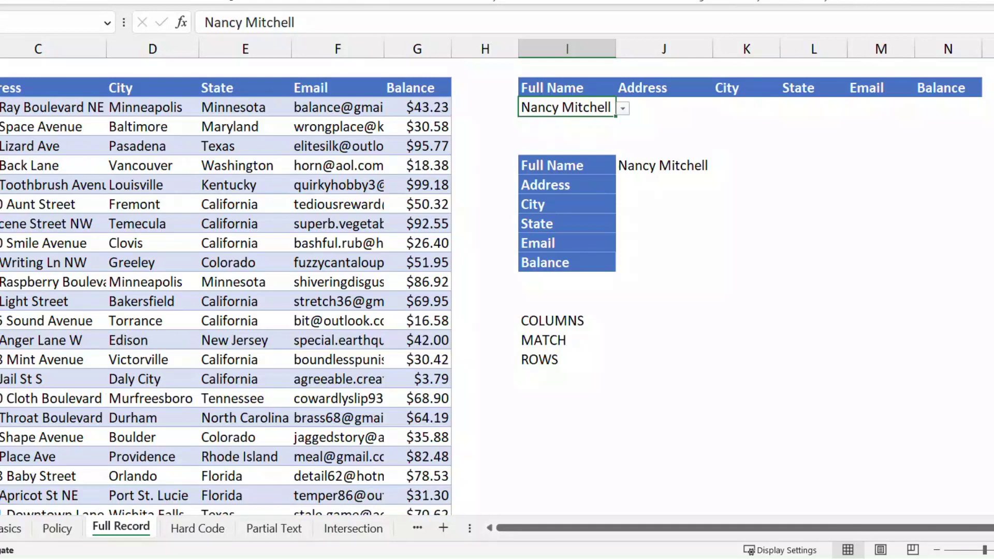
In cell J14, beside the COLUMNS label, write the formula =COLUMNS(K12:L12)
{"action": "scroll", "coordinate": [226, 286], "scroll_direction": "down", "scroll_amount": 2}
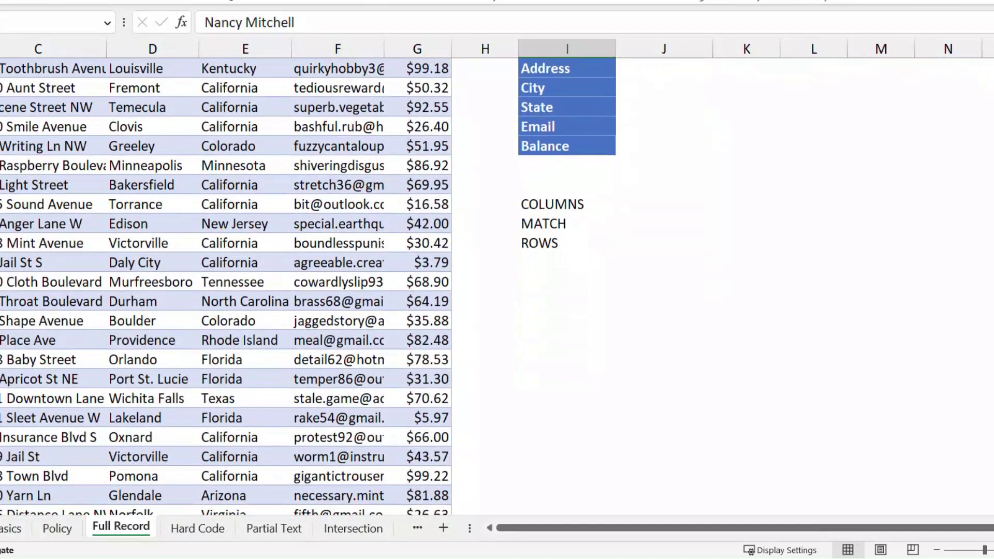
{"action": "left_click", "coordinate": [664, 204]}
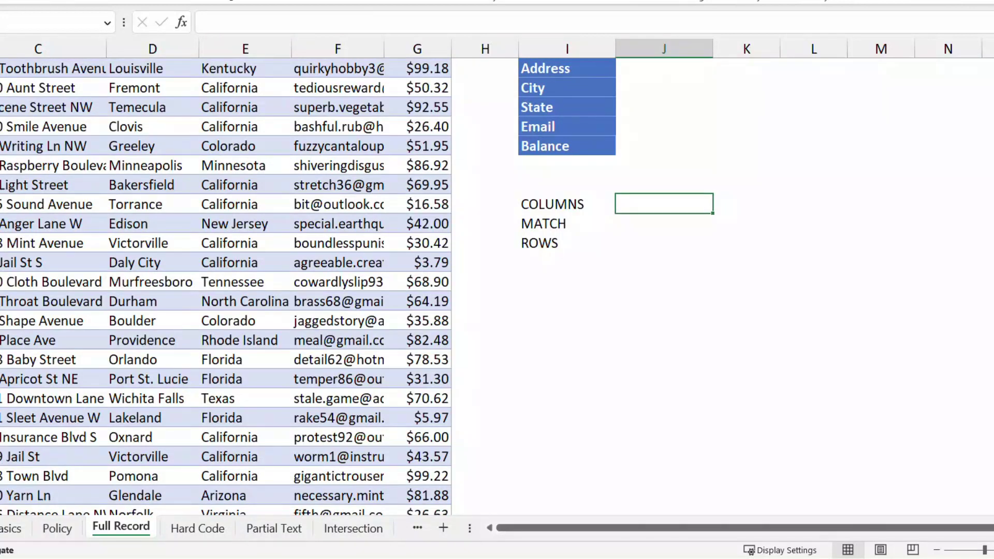
{"action": "type", "text": "=column"}
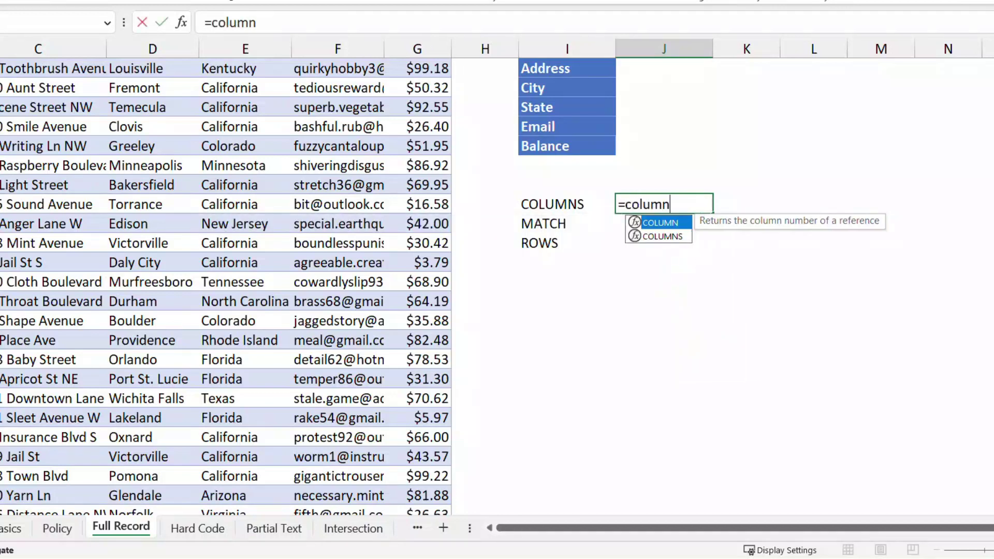
{"action": "key", "text": "Down"}
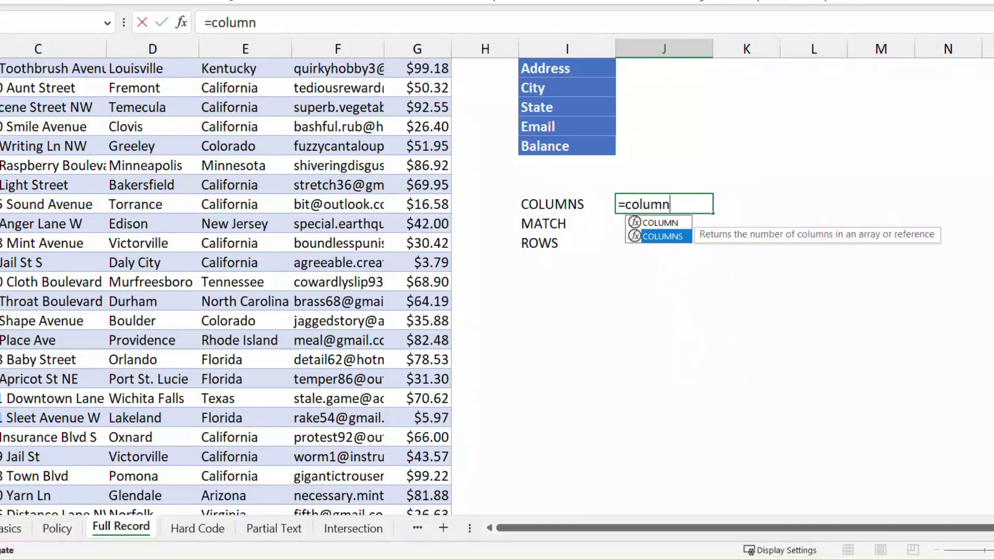
{"action": "key", "text": "Tab"}
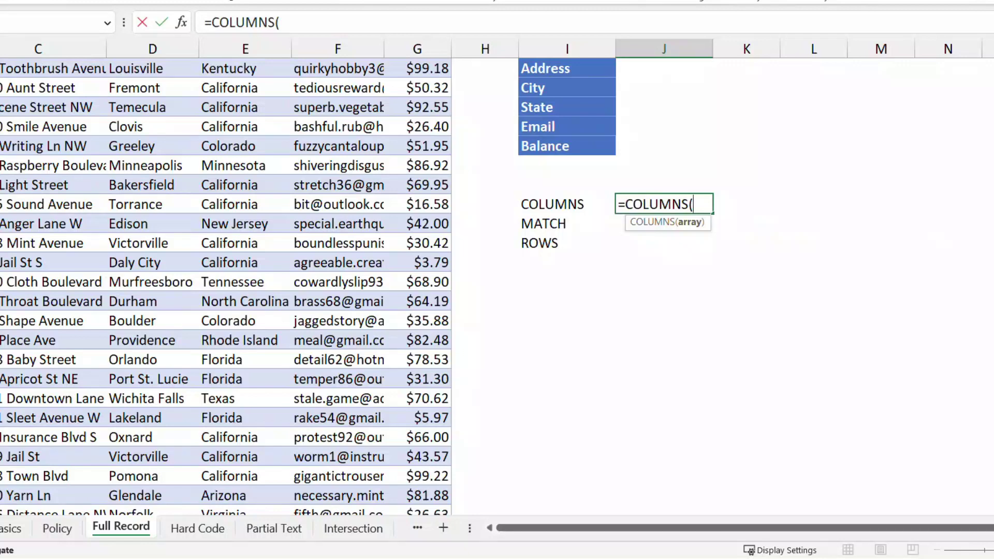
{"action": "left_click_drag", "start_coordinate": [745, 165], "coordinate": [813, 165]}
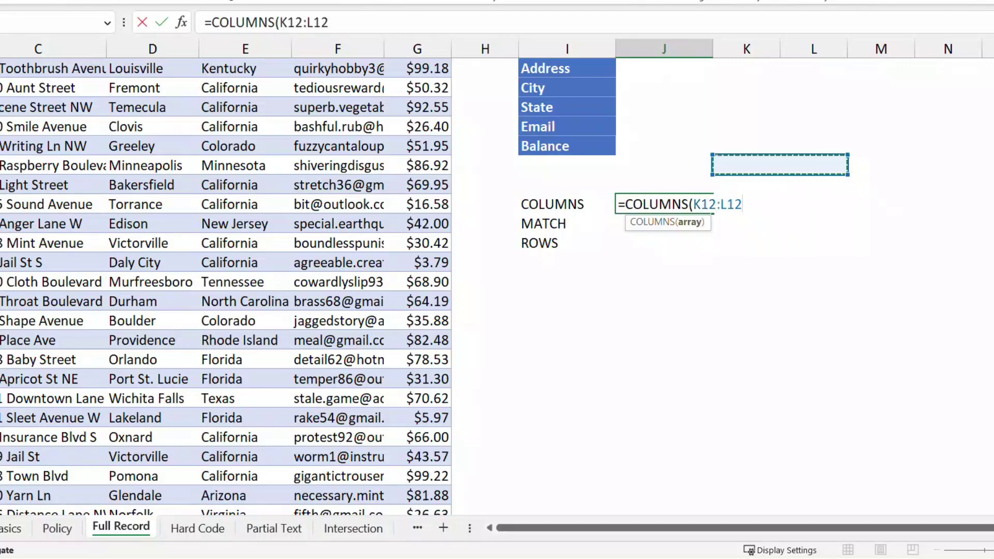
{"action": "type", "text": ")"}
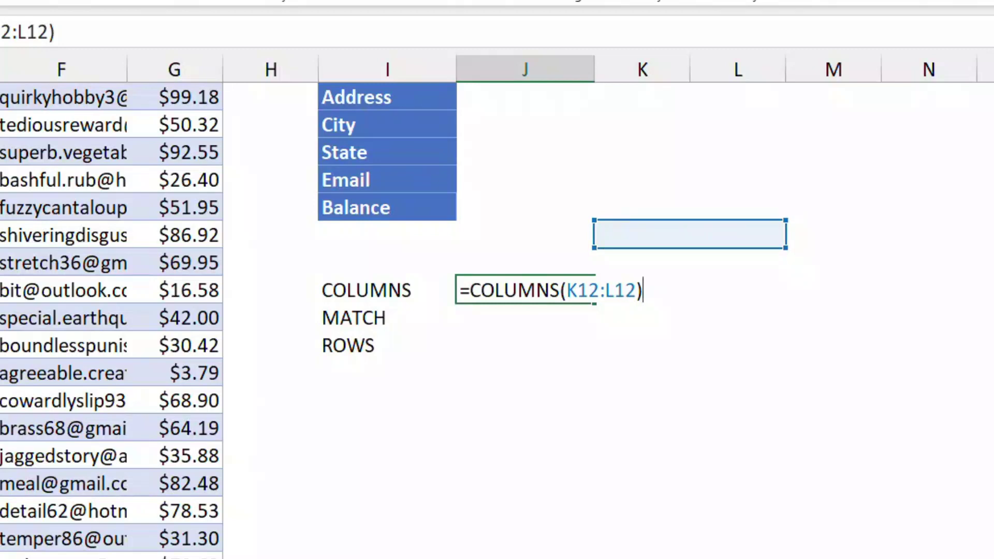
Anchor the first reference as $K$12 in the COLUMNS formula and fill it across from J14 to N14
{"action": "left_click", "coordinate": [579, 291]}
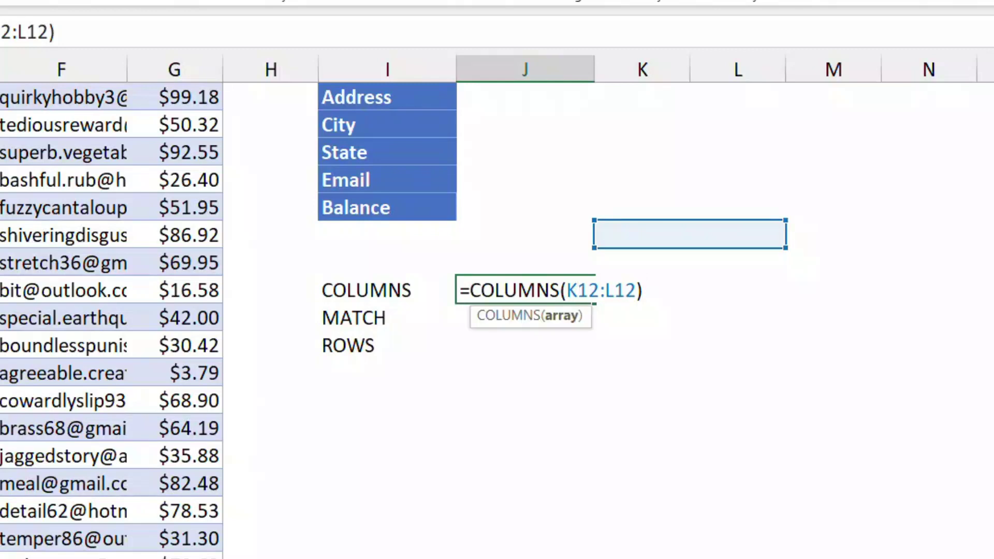
{"action": "key", "text": "F4"}
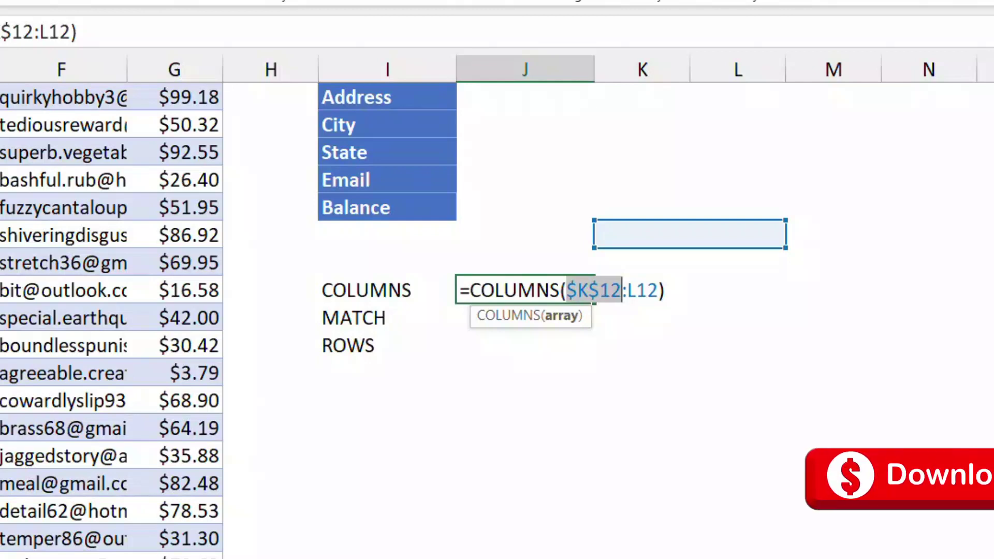
{"action": "key", "text": "ctrl+Return"}
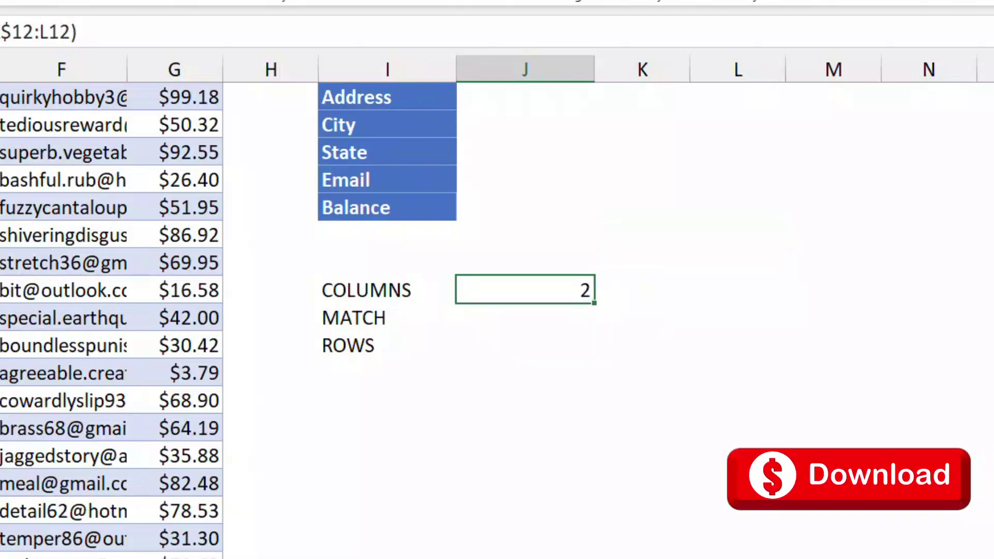
{"action": "left_click_drag", "start_coordinate": [595, 303], "coordinate": [976, 297]}
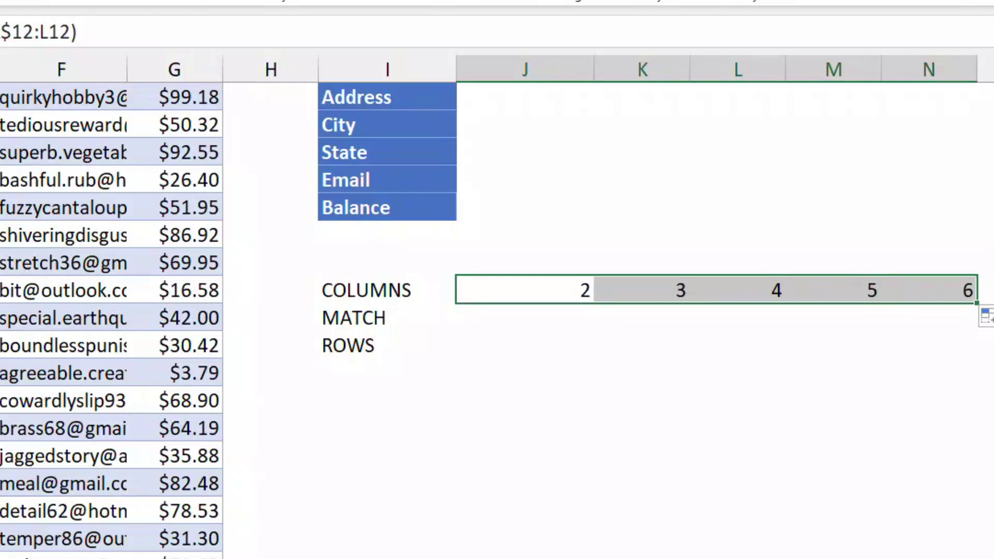
In Address cell J3, start a VLOOKUP with lookup value $I$3 and table array $B$3:$G$74, both absolute
{"action": "scroll", "coordinate": [518, 259], "scroll_direction": "up", "scroll_amount": 2}
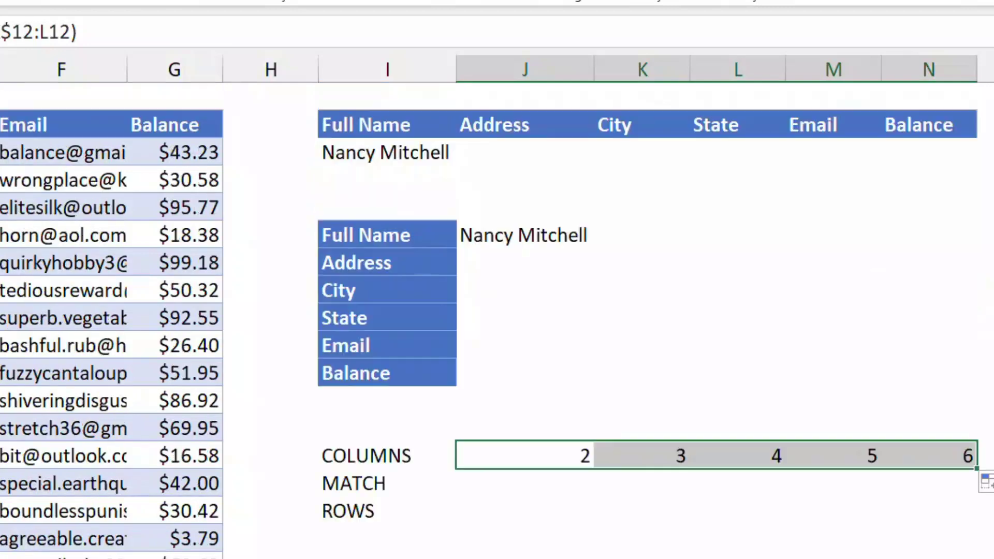
{"action": "left_click", "coordinate": [525, 152]}
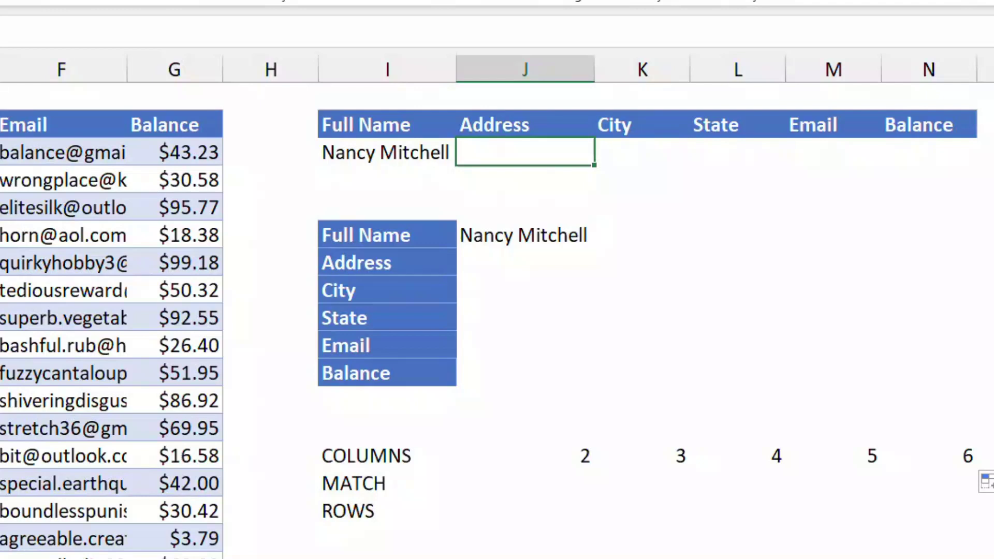
{"action": "type", "text": "=vloo"}
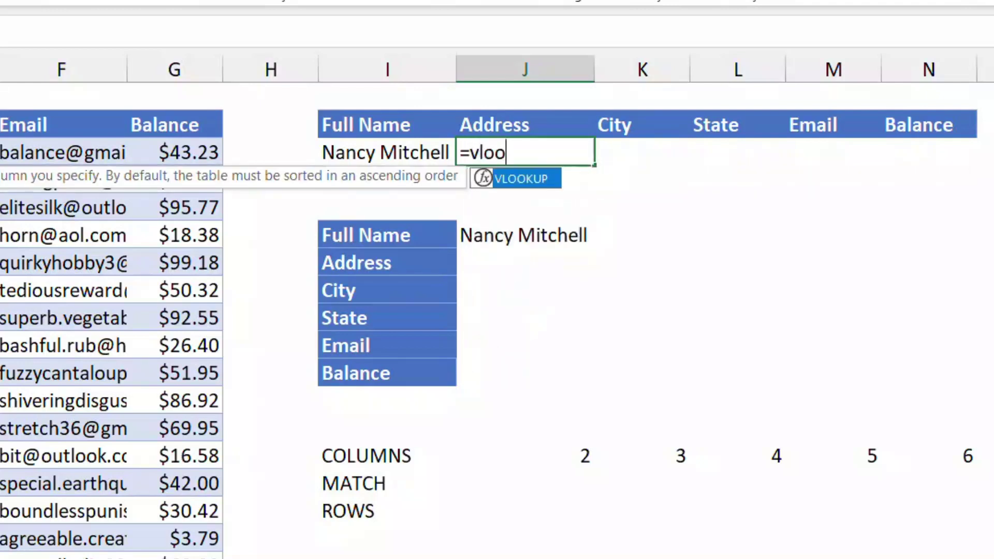
{"action": "key", "text": "Tab"}
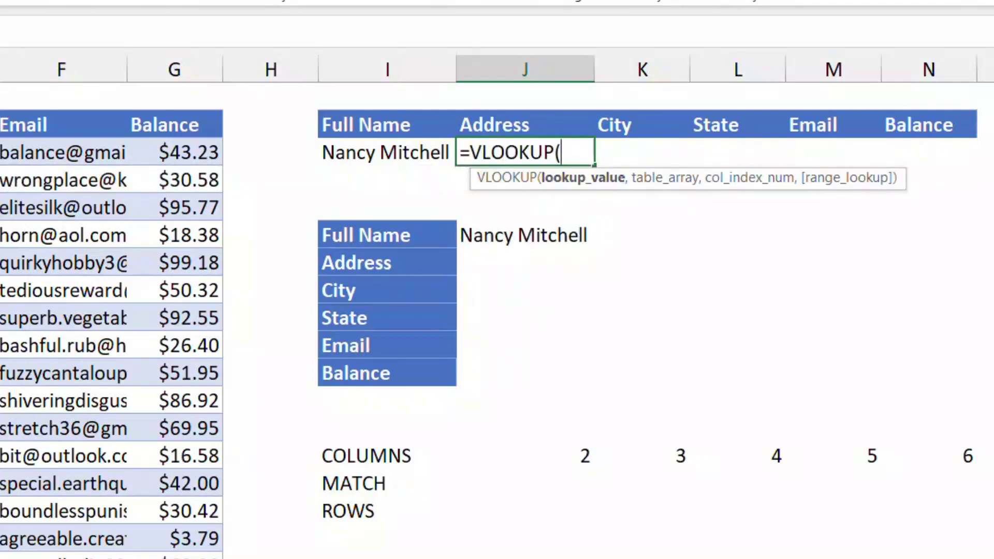
{"action": "left_click", "coordinate": [385, 153]}
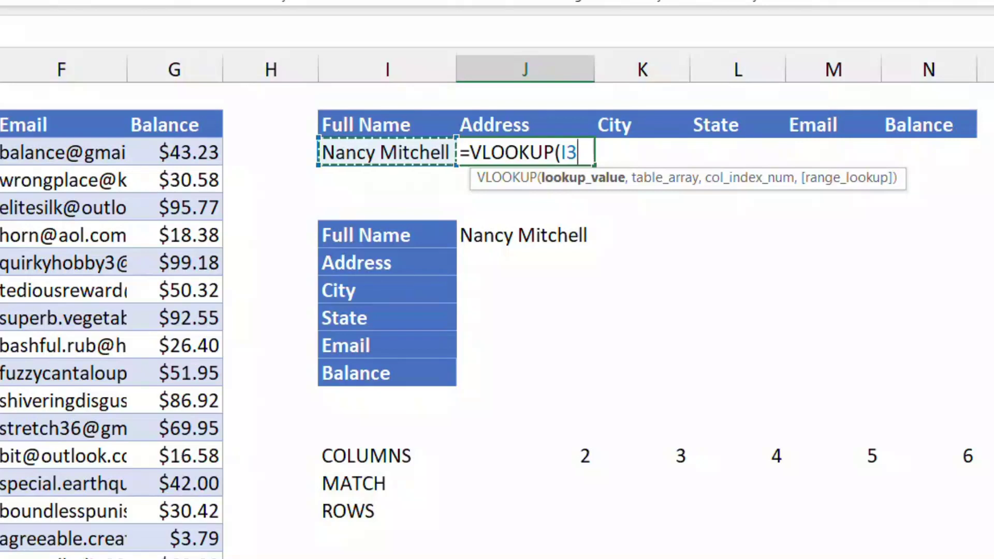
{"action": "key", "text": "F4"}
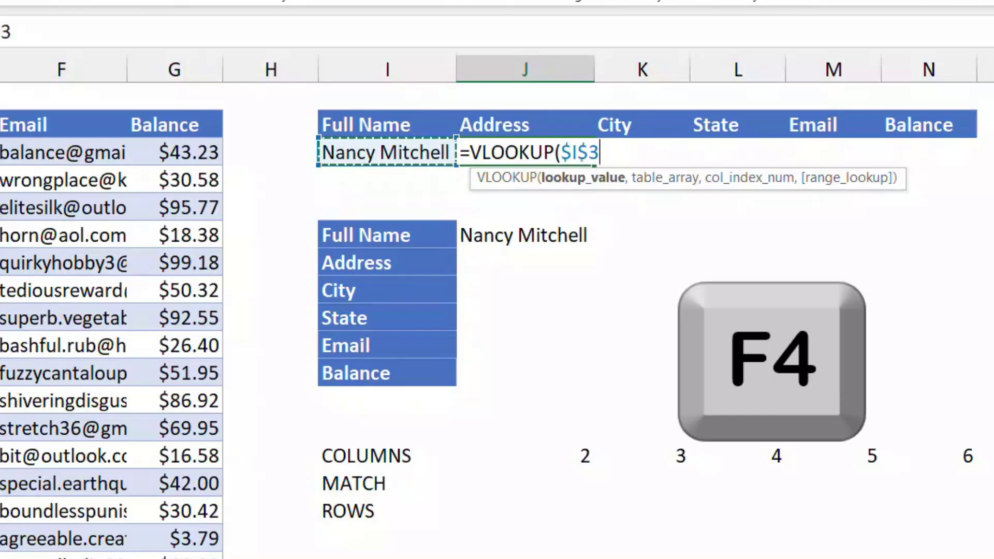
{"action": "type", "text": ","}
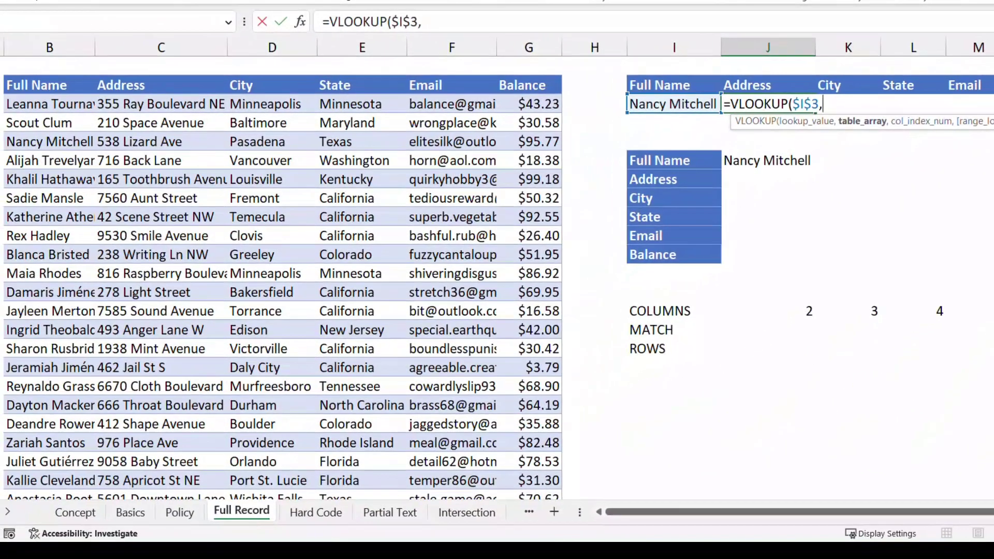
{"action": "left_click_drag", "start_coordinate": [52, 104], "coordinate": [554, 106]}
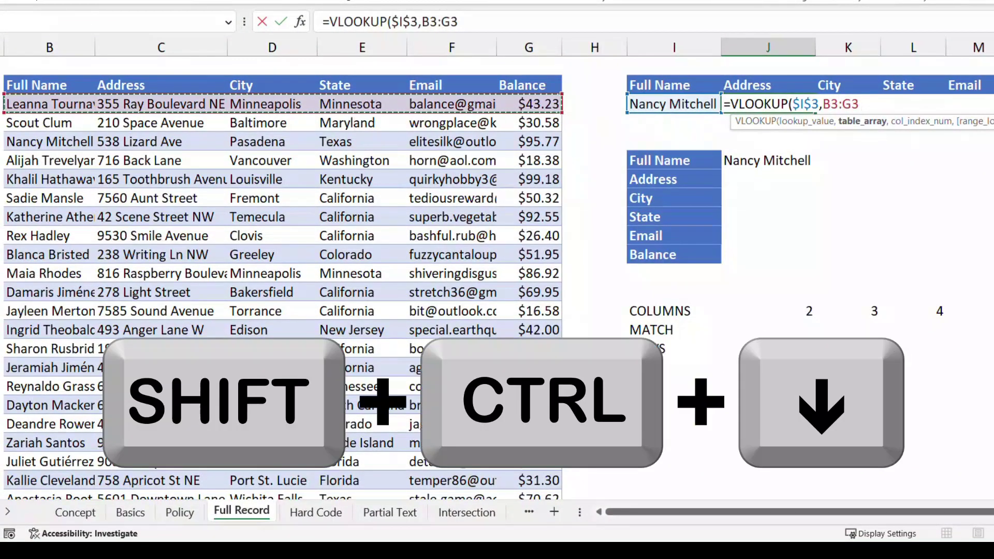
{"action": "key", "text": "ctrl+shift+Down"}
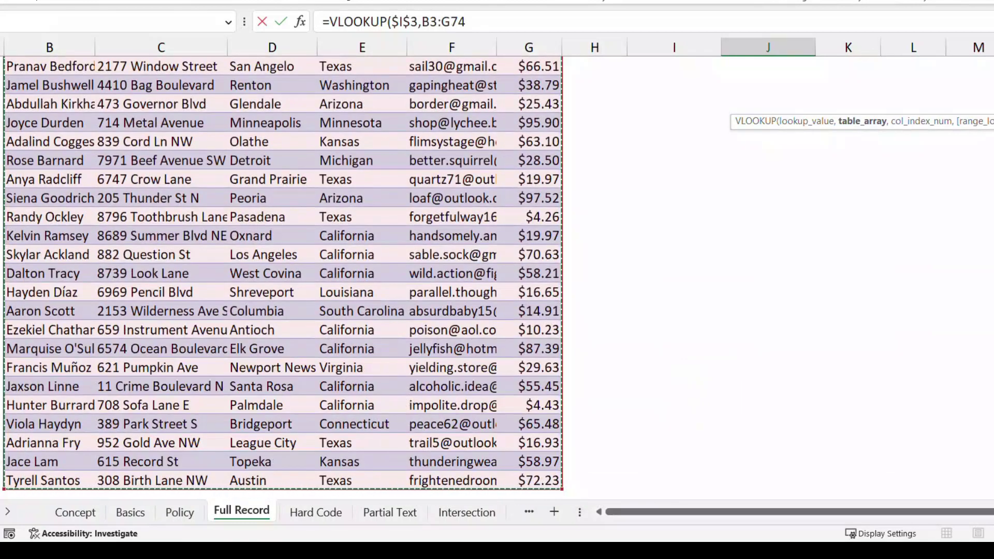
{"action": "key", "text": "F4"}
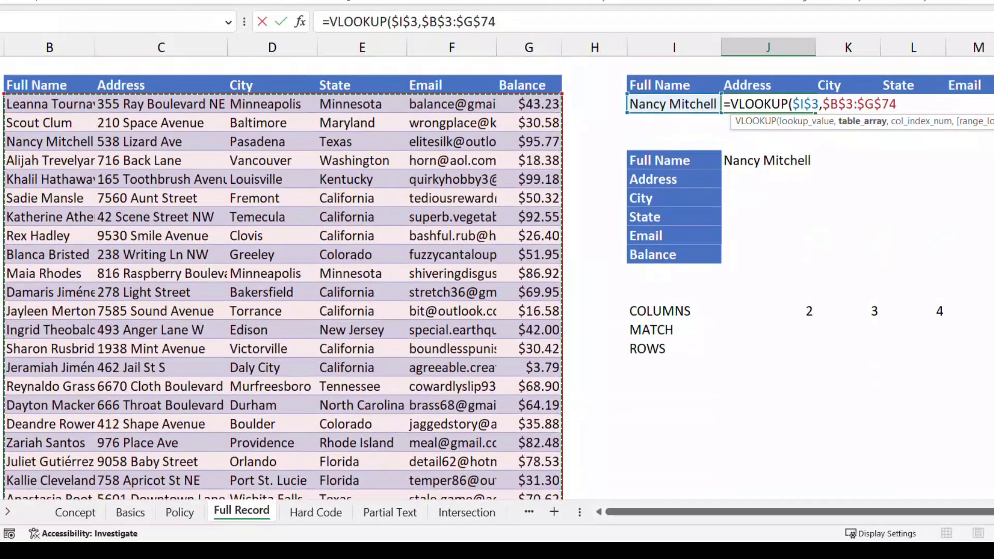
{"action": "type", "text": ","}
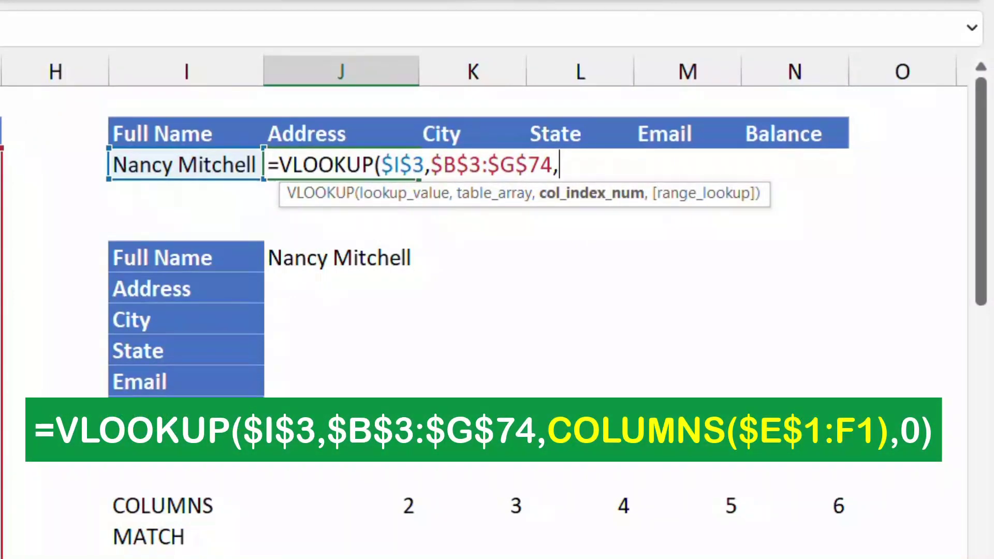
Complete the VLOOKUP in J3 with COLUMNS($E$1:F1) as the column index and 0 for an exact match
{"action": "type", "text": "column"}
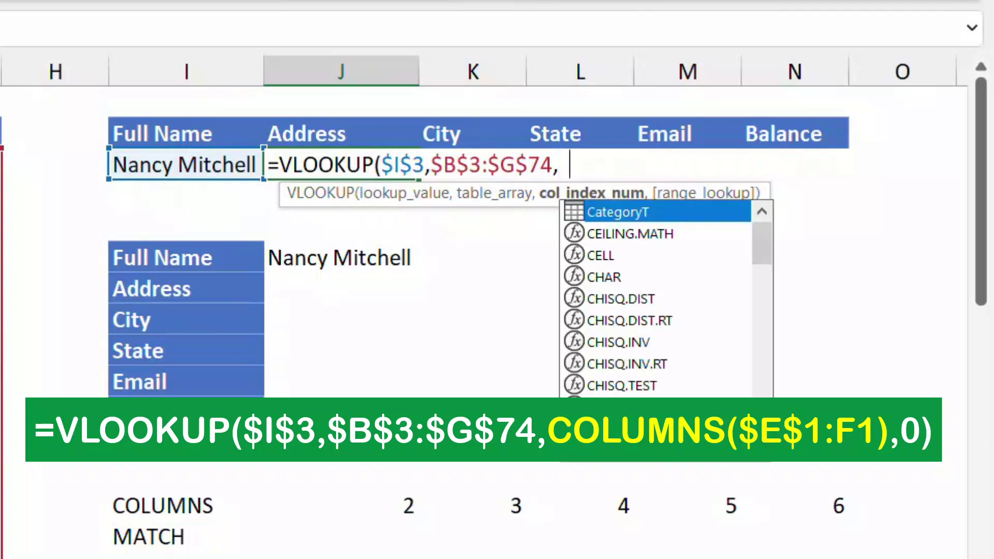
{"action": "type", "text": "s"}
{"action": "key", "text": "Tab"}
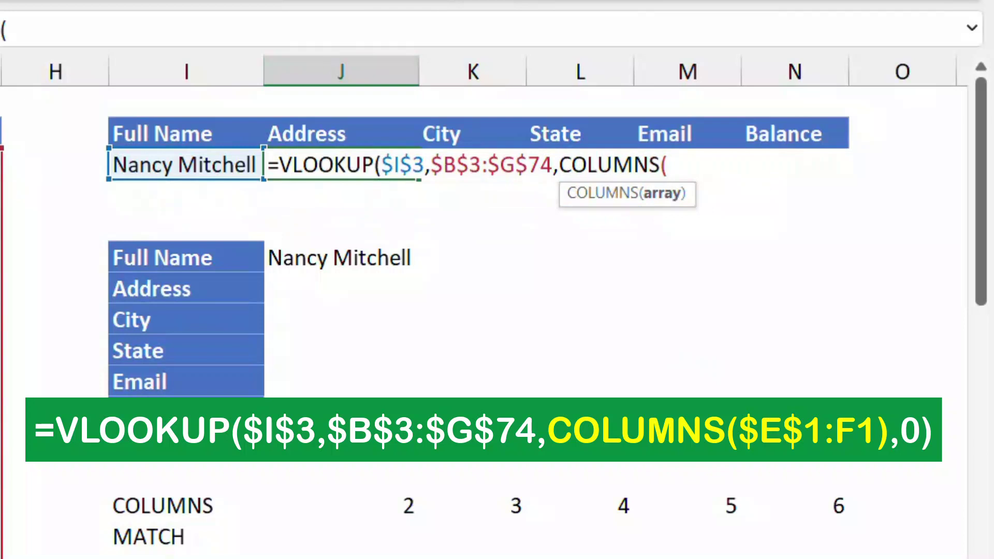
{"action": "type", "text": "E1:F1"}
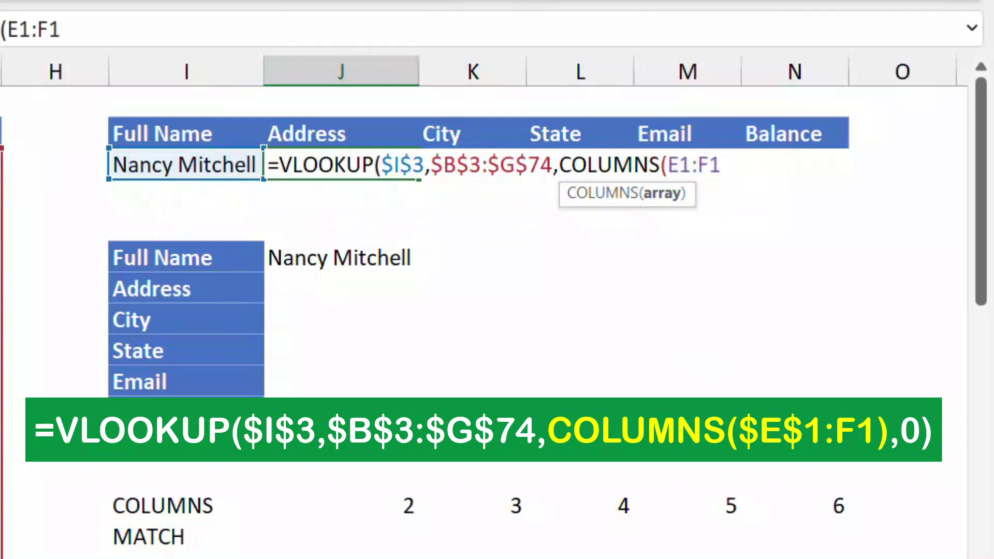
{"action": "type", "text": ")"}
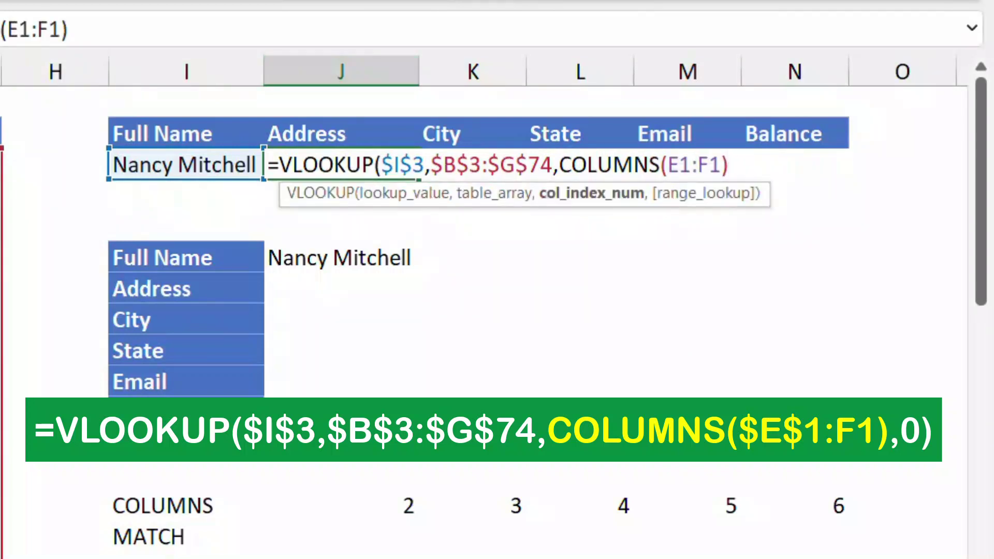
{"action": "left_click", "coordinate": [679, 165]}
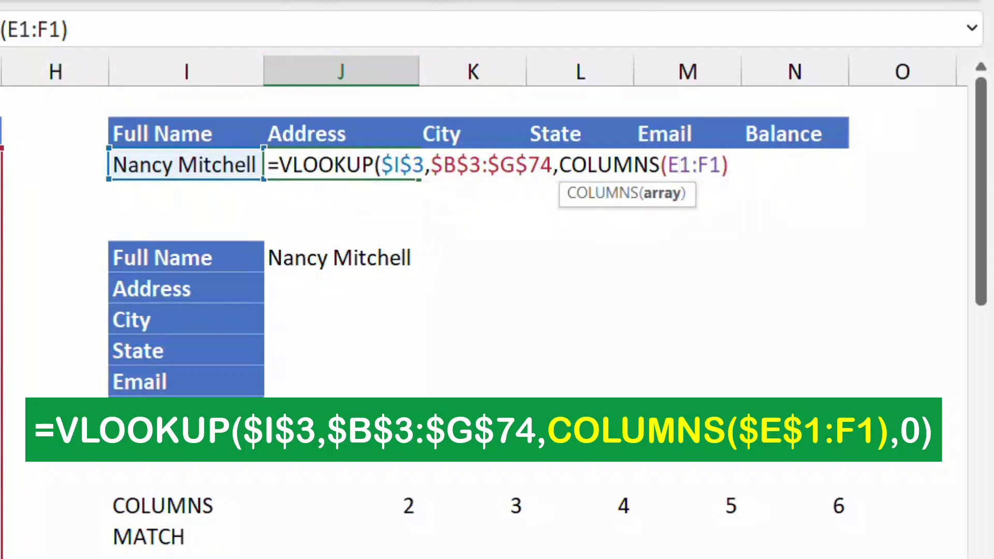
{"action": "key", "text": "F4"}
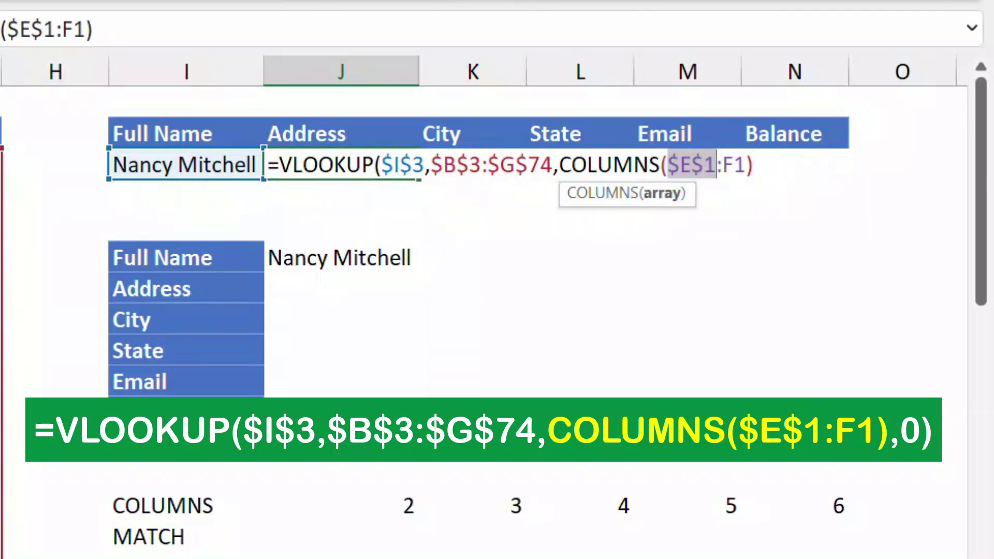
{"action": "left_click", "coordinate": [754, 165]}
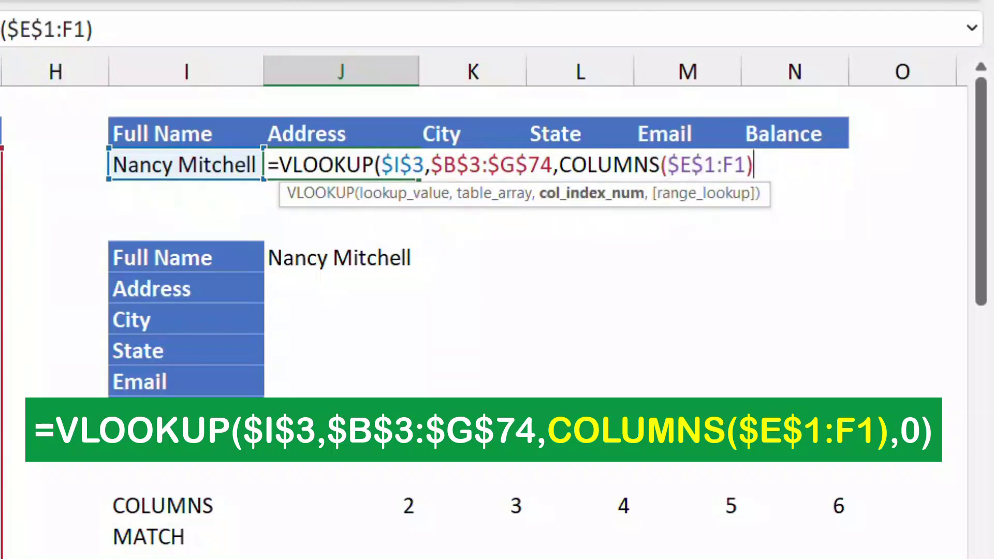
{"action": "type", "text": ","}
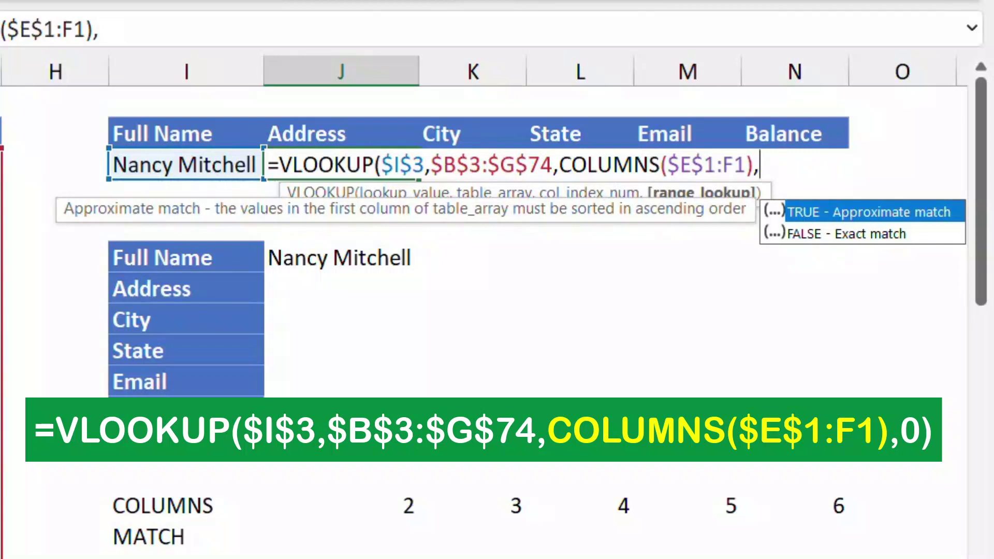
{"action": "type", "text": "0"}
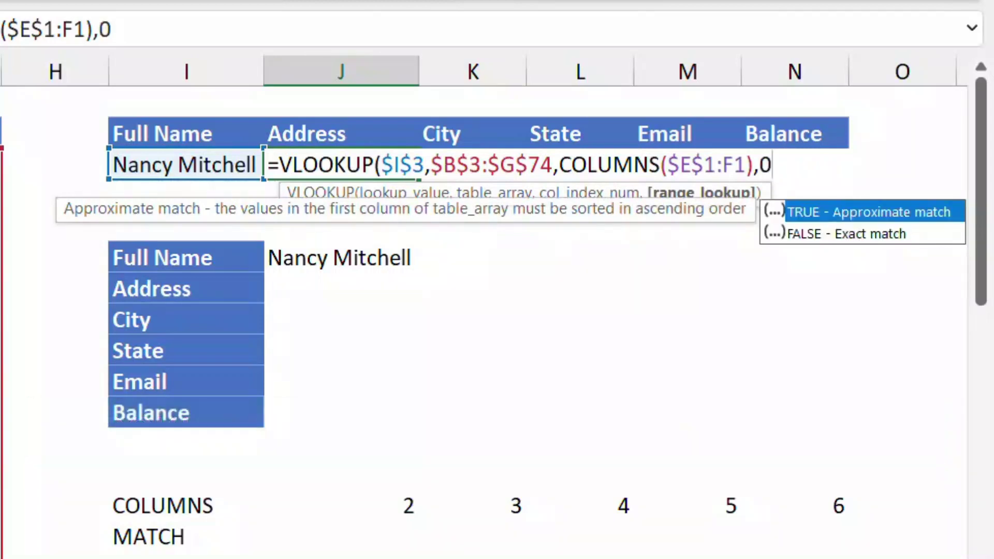
{"action": "type", "text": ")"}
{"action": "key", "text": "ctrl+Return"}
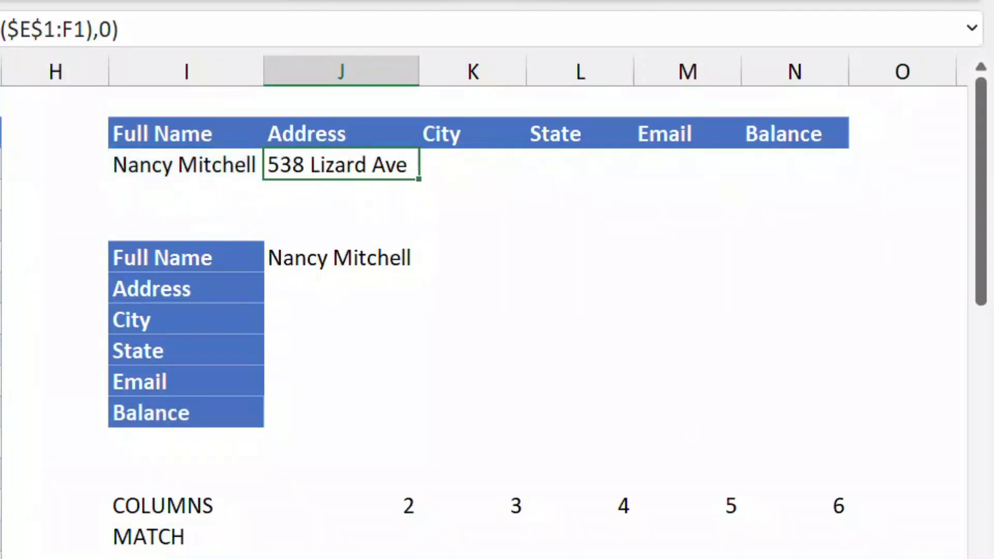
Fill the VLOOKUP formula from J3 across the City, State, Email and Balance cells through N3
{"action": "key", "text": "shift+Right"}
{"action": "key", "text": "shift+Right"}
{"action": "key", "text": "shift+Right"}
{"action": "key", "text": "shift+Right"}
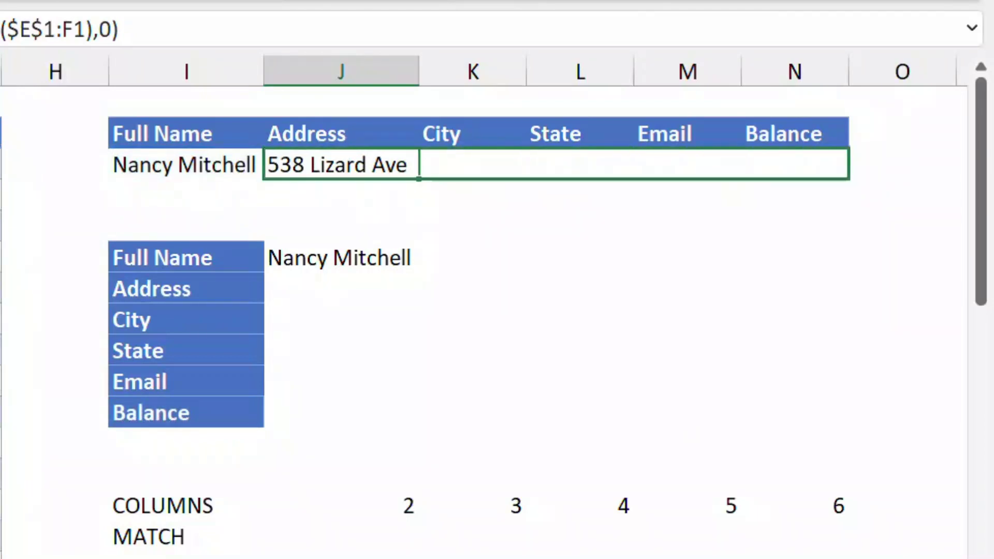
{"action": "key", "text": "ctrl+r"}
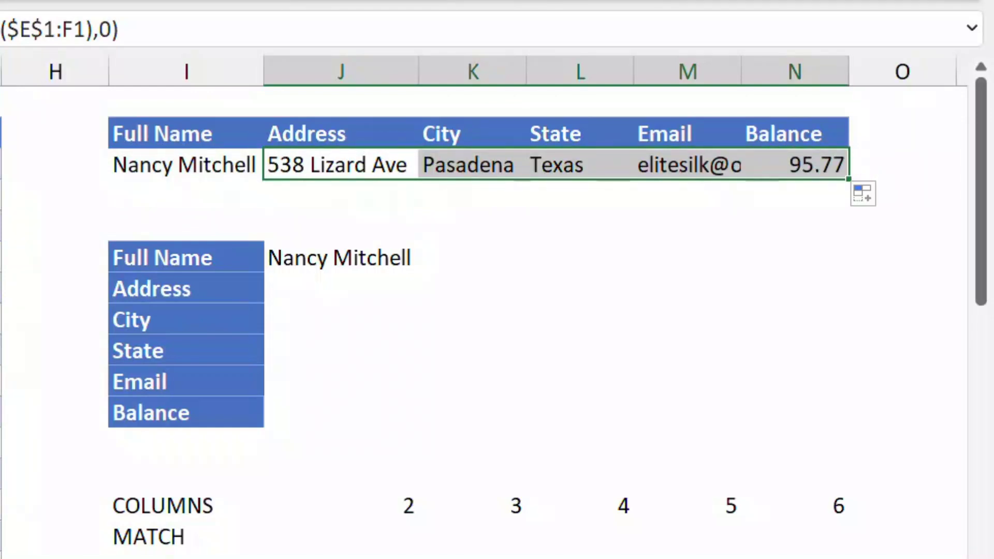
Choose the fifth full name from the list of names in cell I3 for the horizontal record
{"action": "left_click", "coordinate": [184, 165]}
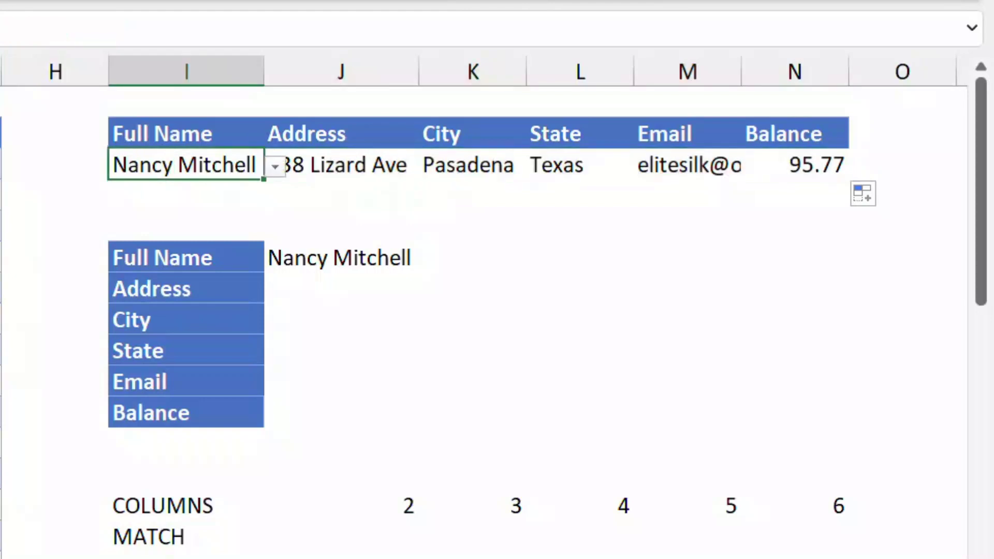
{"action": "left_click", "coordinate": [275, 166]}
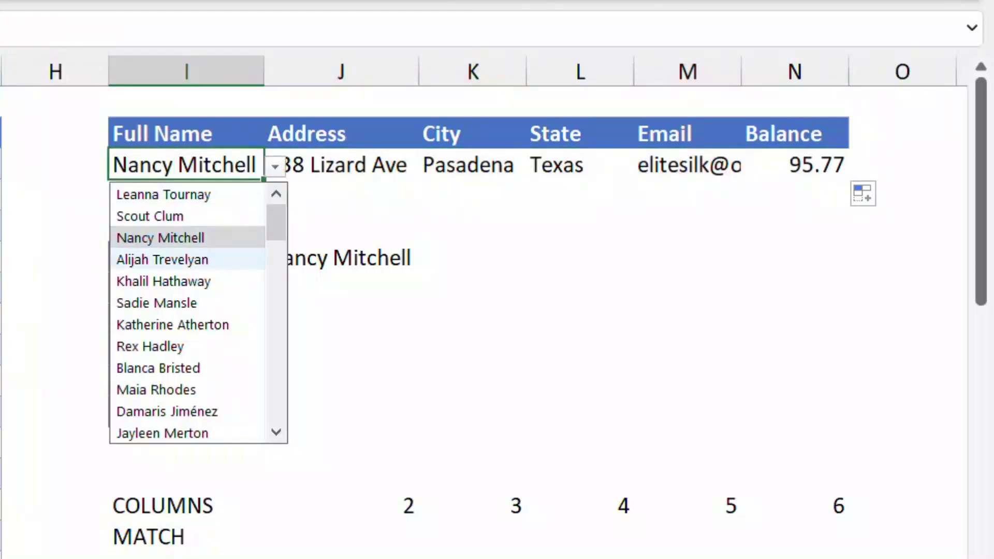
{"action": "left_click", "coordinate": [164, 282]}
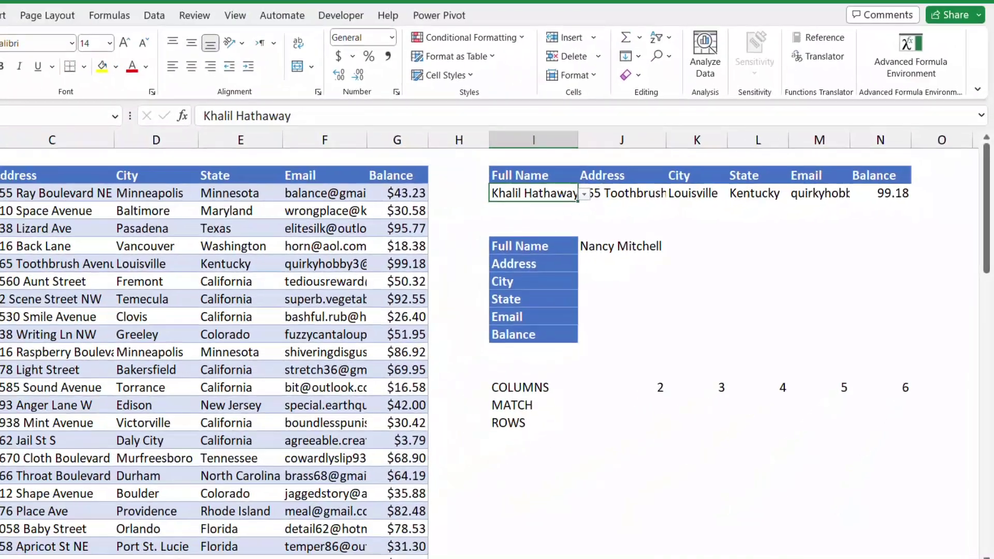
In Address cell J7, start a VLOOKUP with lookup value $J$6 and table array $B$3:$G$74, both absolute
{"action": "left_click", "coordinate": [341, 289]}
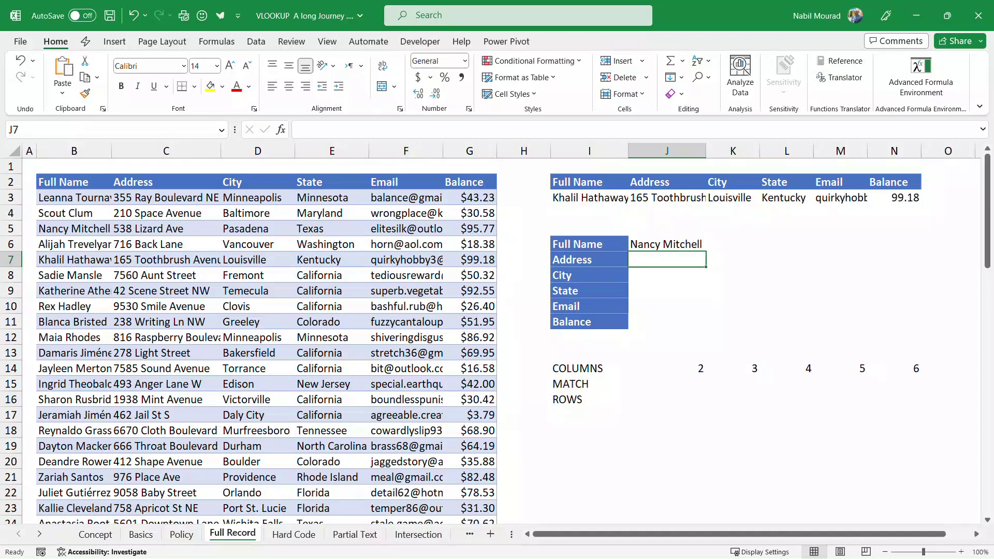
{"action": "type", "text": "=vlo"}
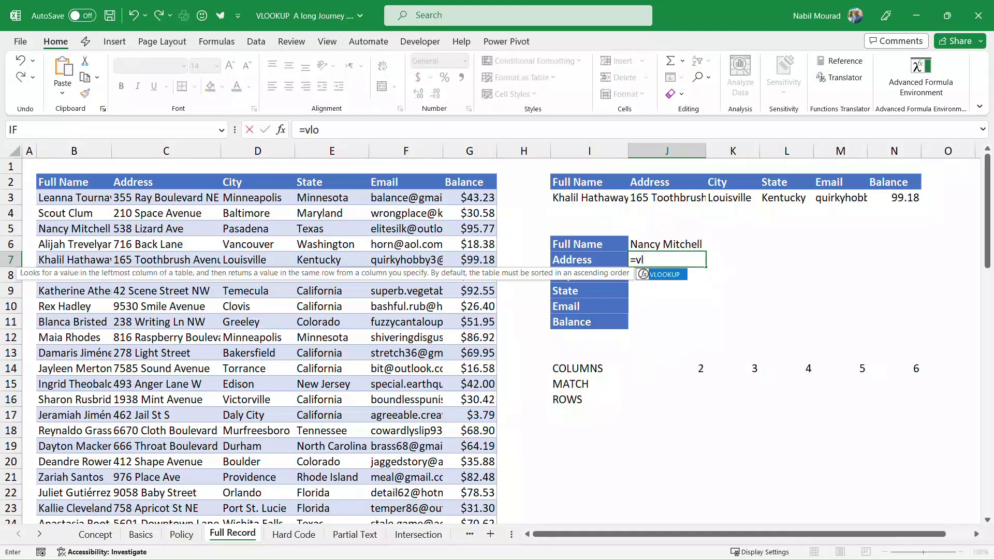
{"action": "key", "text": "Tab"}
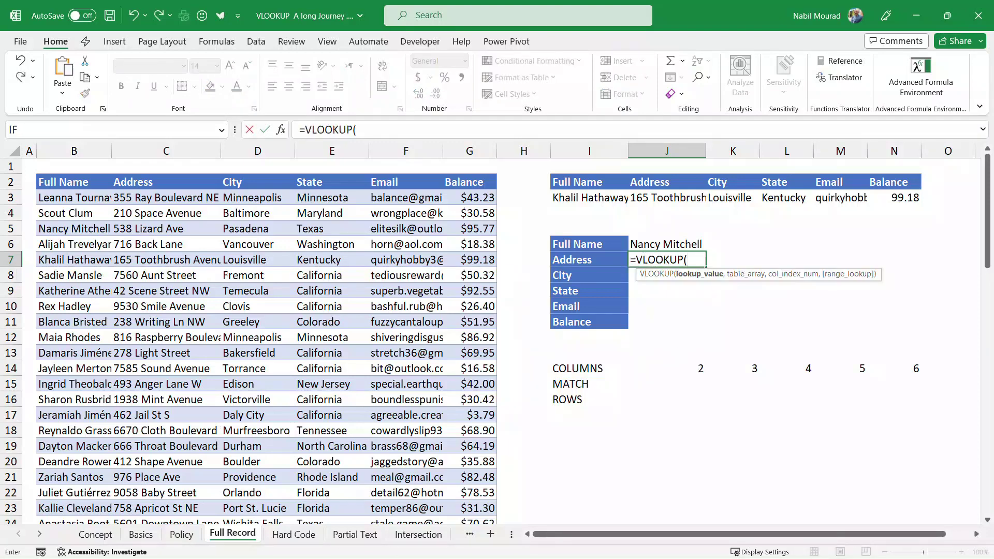
{"action": "key", "text": "Up"}
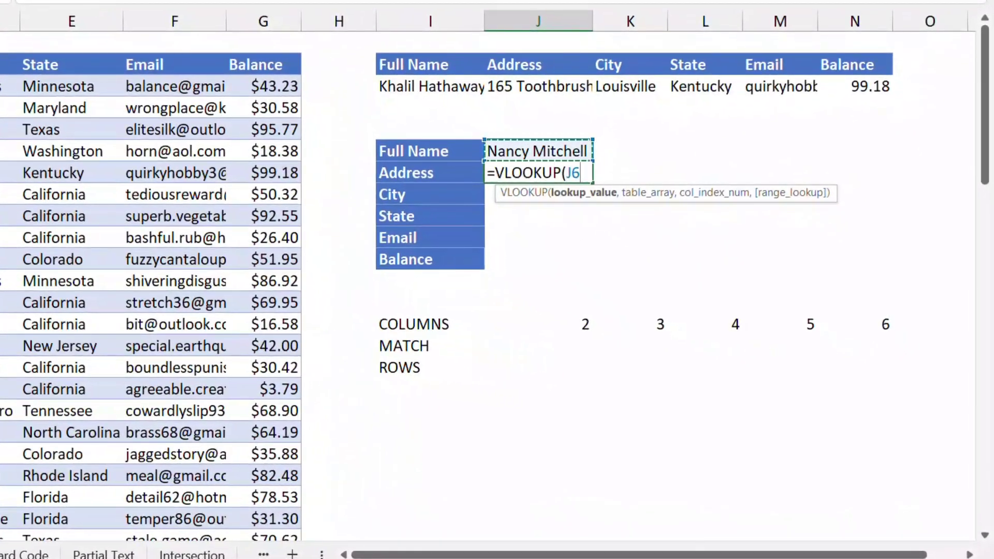
{"action": "key", "text": "F4"}
{"action": "type", "text": ","}
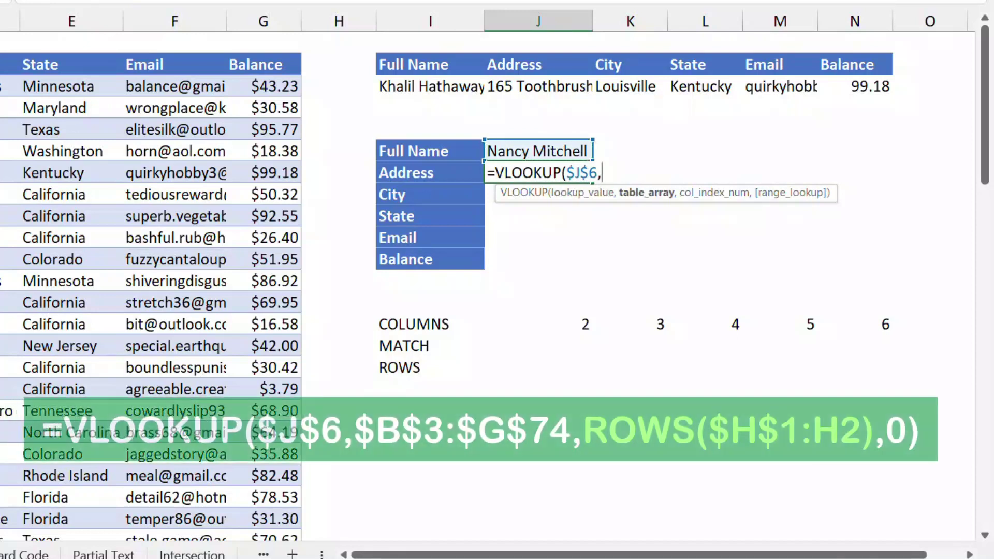
{"action": "left_click_drag", "start_coordinate": [2, 86], "coordinate": [290, 87]}
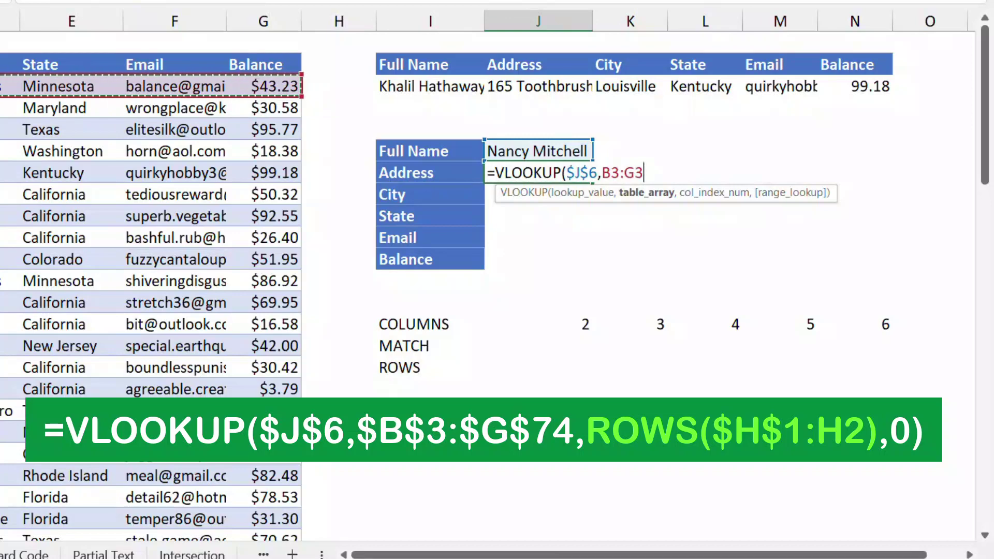
{"action": "key", "text": "ctrl+shift+Down"}
{"action": "key", "text": "F4"}
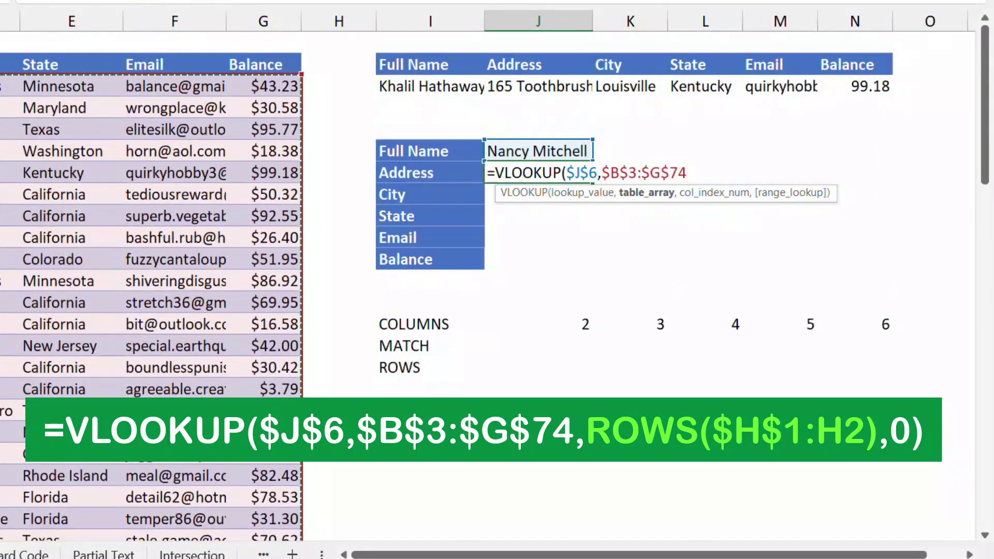
{"action": "type", "text": ","}
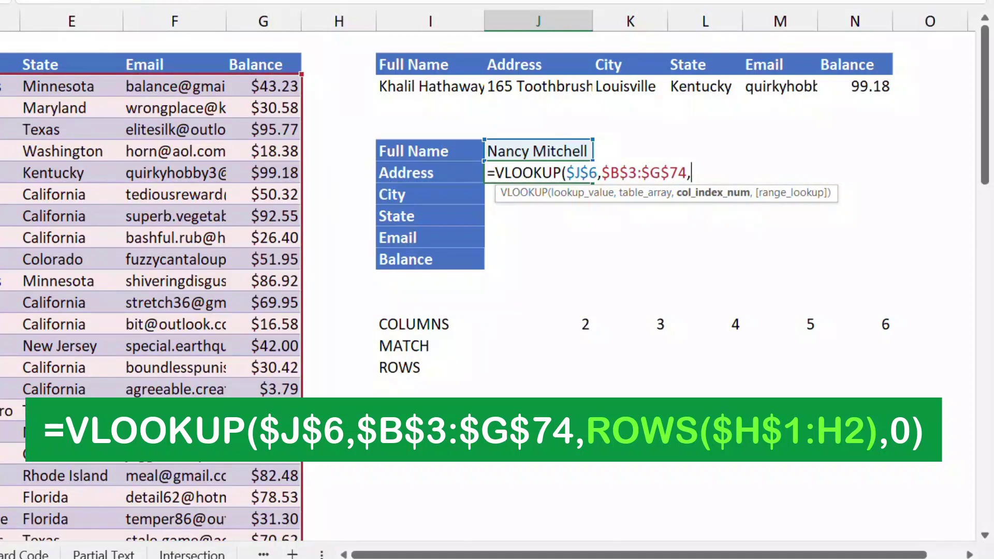
Add ROWS($H$1:H2) as the column index of the J7 VLOOKUP, anchoring only the first reference
{"action": "type", "text": "row"}
{"action": "key", "text": "Down"}
{"action": "key", "text": "Tab"}
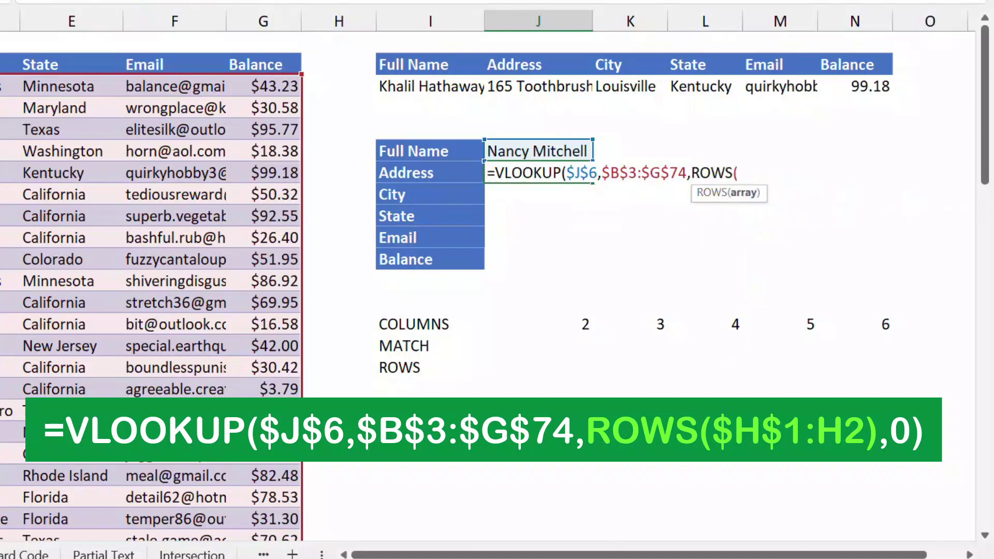
{"action": "left_click_drag", "start_coordinate": [339, 42], "coordinate": [339, 63]}
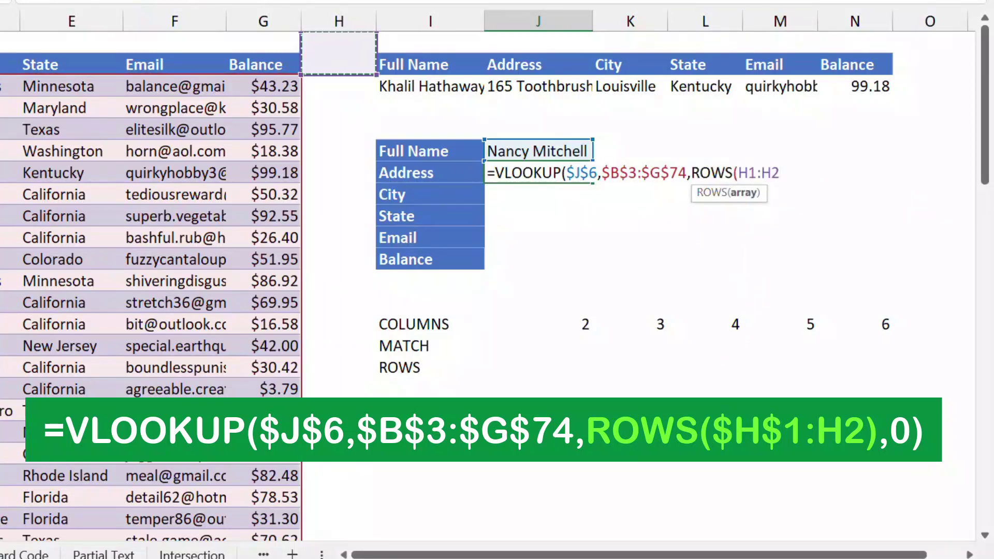
{"action": "type", "text": ")"}
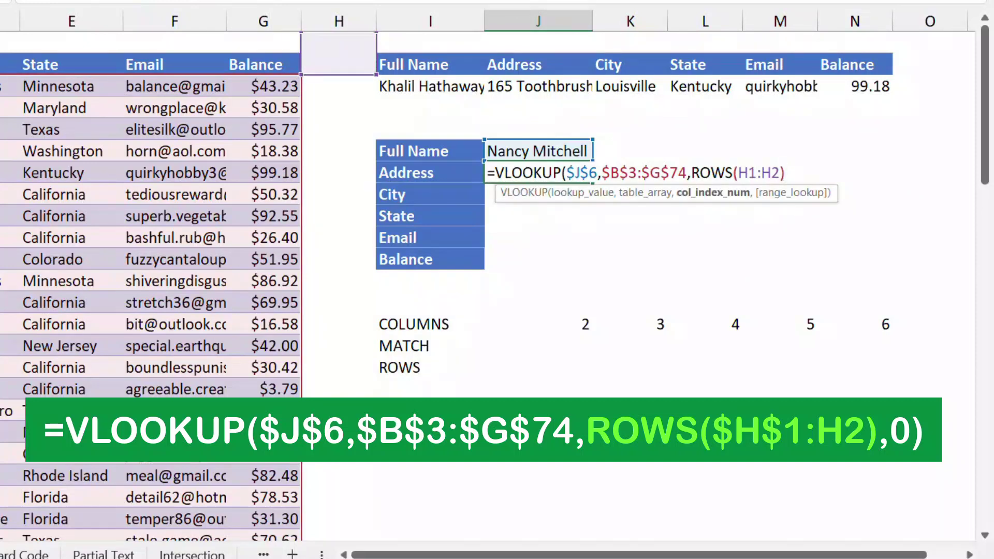
{"action": "left_click", "coordinate": [748, 173]}
{"action": "key", "text": "F4"}
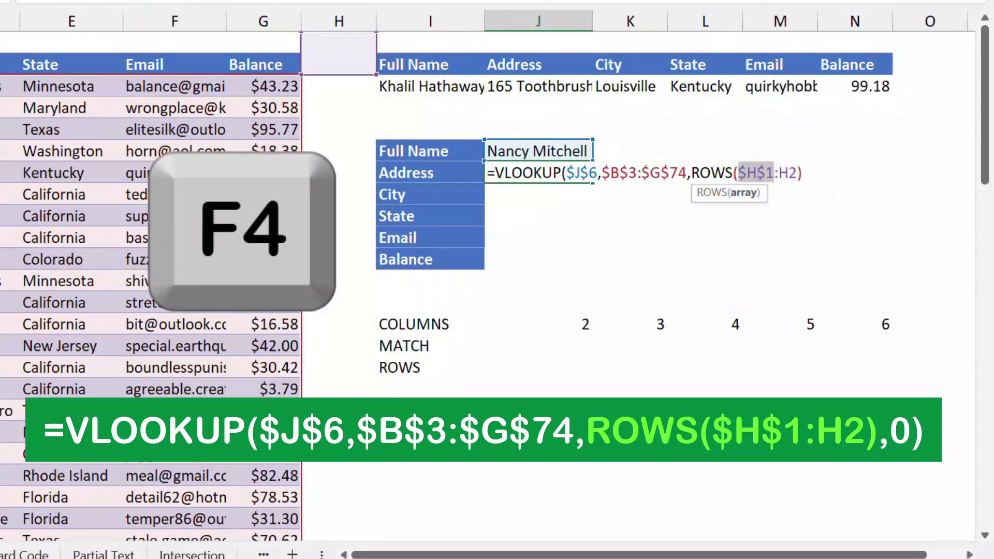
Finish the J7 VLOOKUP with 0 for an exact match and fill it down through Balance cell J11
{"action": "key", "text": "End"}
{"action": "type", "text": ","}
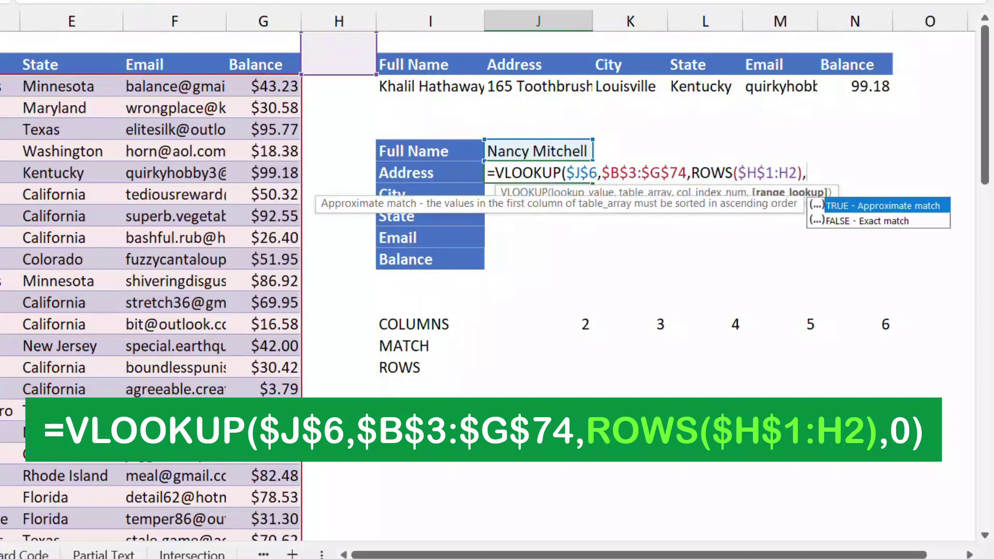
{"action": "type", "text": "0)"}
{"action": "key", "text": "ctrl+Return"}
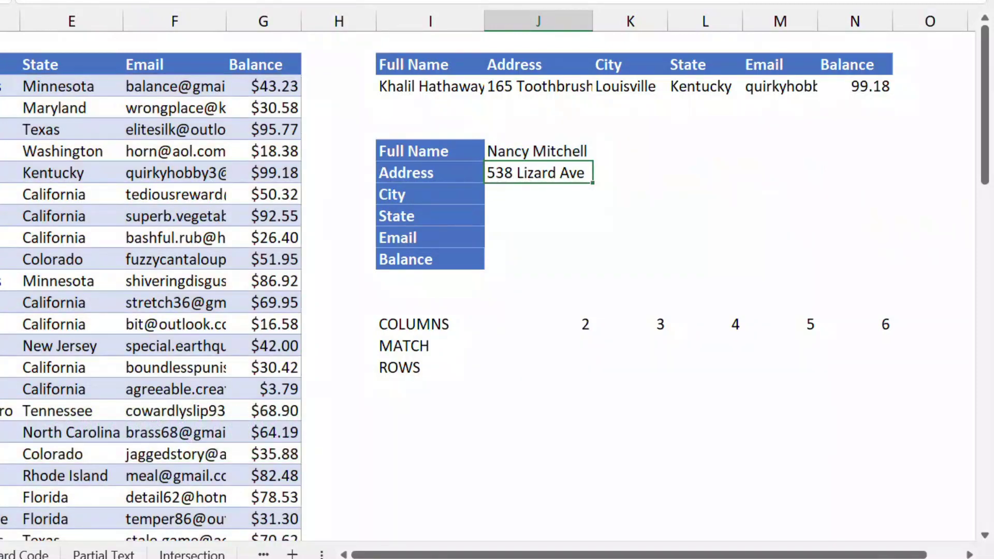
{"action": "left_click_drag", "start_coordinate": [593, 183], "coordinate": [592, 270]}
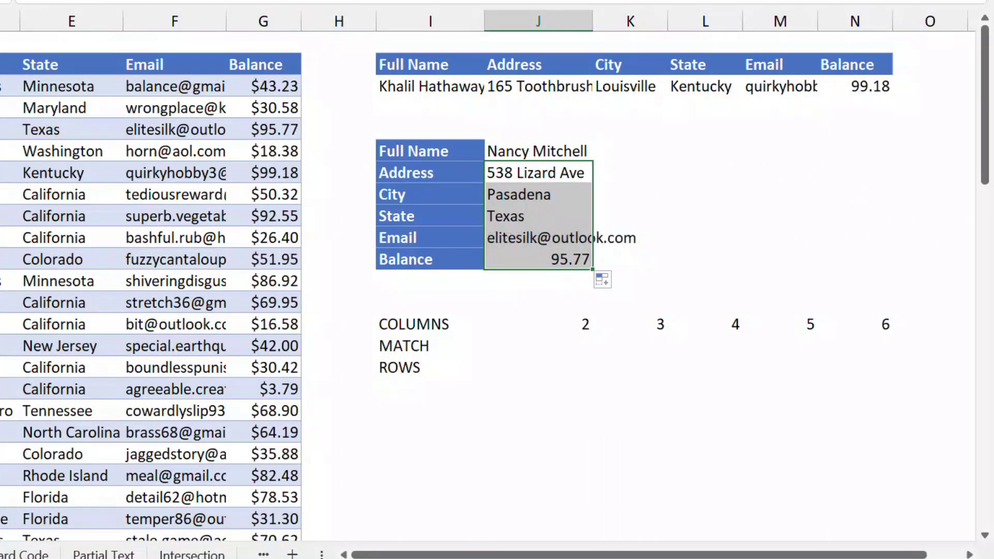
Choose the fifth full name from the list in cell J6 for the vertical record
{"action": "left_click", "coordinate": [538, 151]}
{"action": "left_click", "coordinate": [601, 153]}
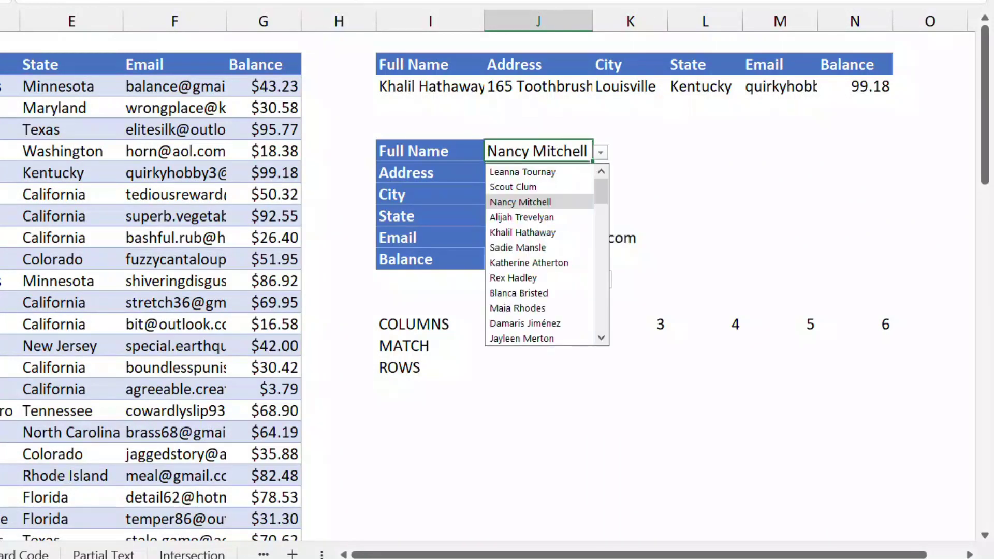
{"action": "key", "text": "Down"}
{"action": "key", "text": "Down"}
{"action": "key", "text": "Return"}
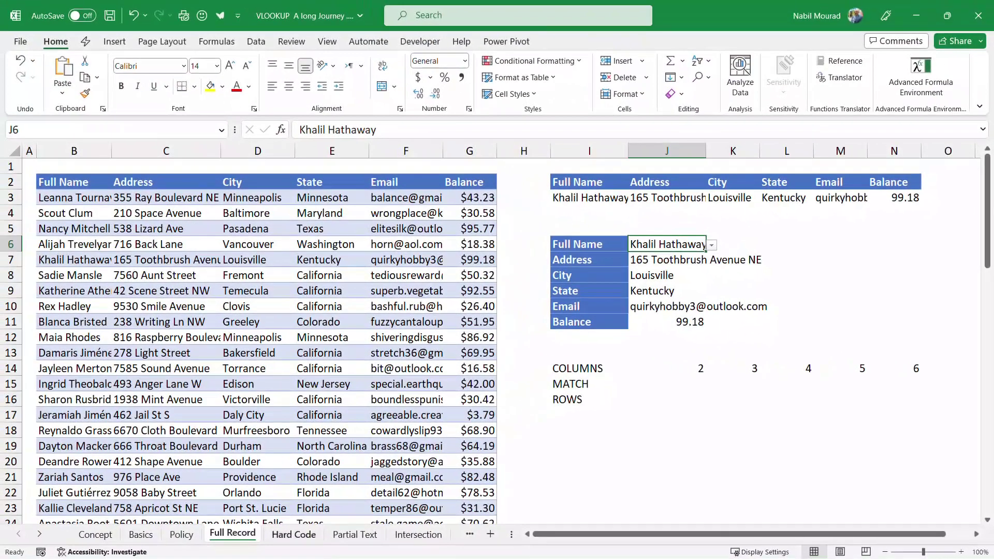
Go to the Hard Code sheet and check the country choices in cell E1
{"action": "left_click", "coordinate": [293, 534]}
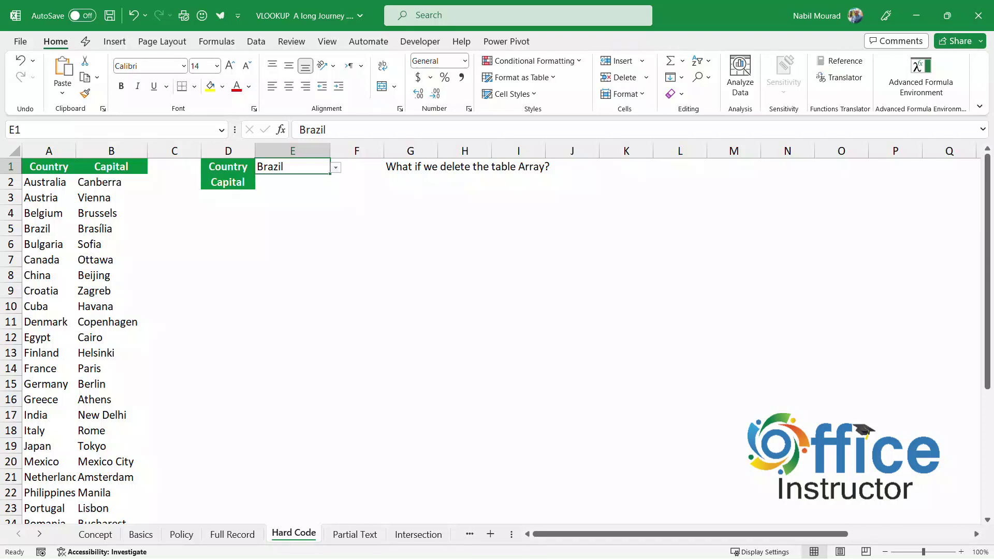
{"action": "key", "text": "alt+Down"}
{"action": "key", "text": "Escape"}
In Capital cell E2, enter =VLOOKUP(E1,A2:B29,2,0) to look up the selected country's capital
{"action": "left_click", "coordinate": [292, 181]}
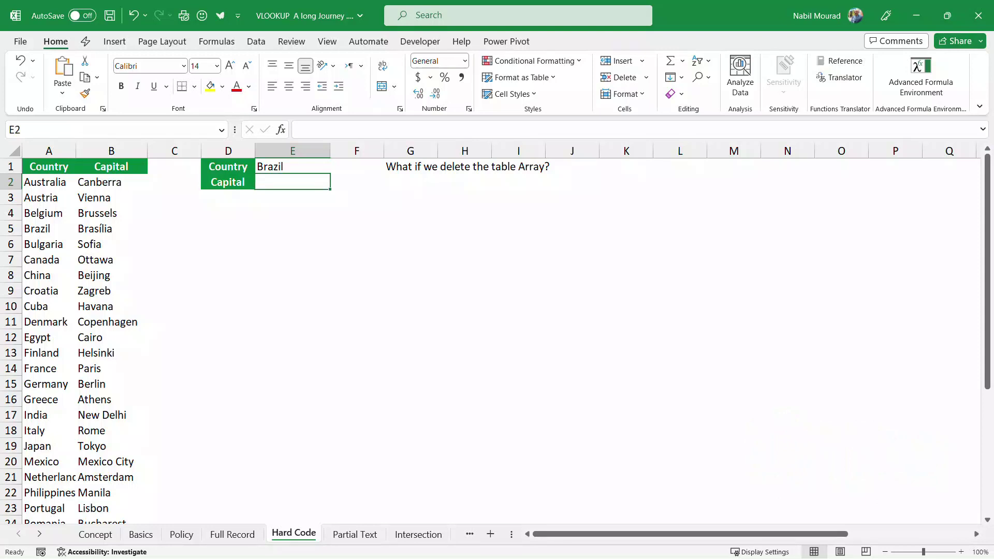
{"action": "type", "text": "=vlo"}
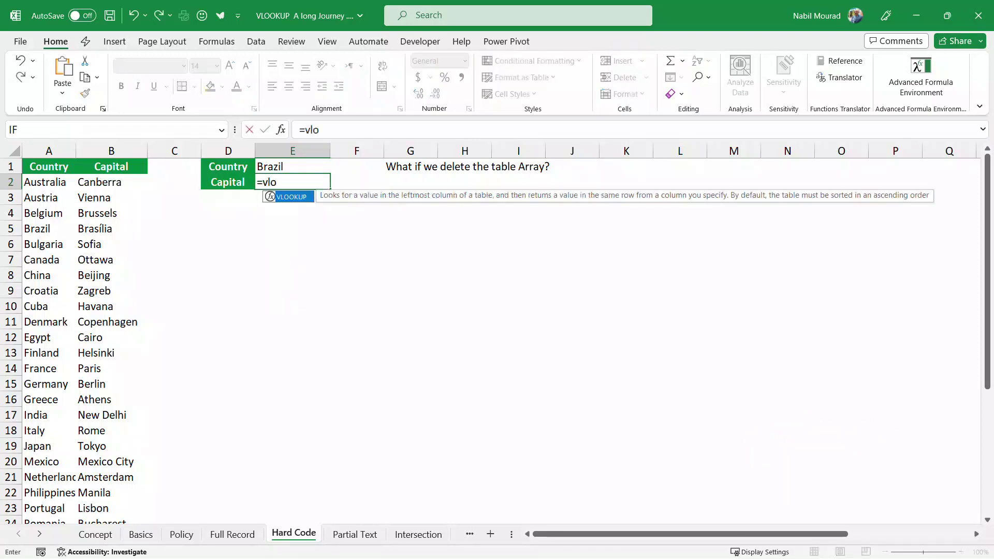
{"action": "key", "text": "Tab"}
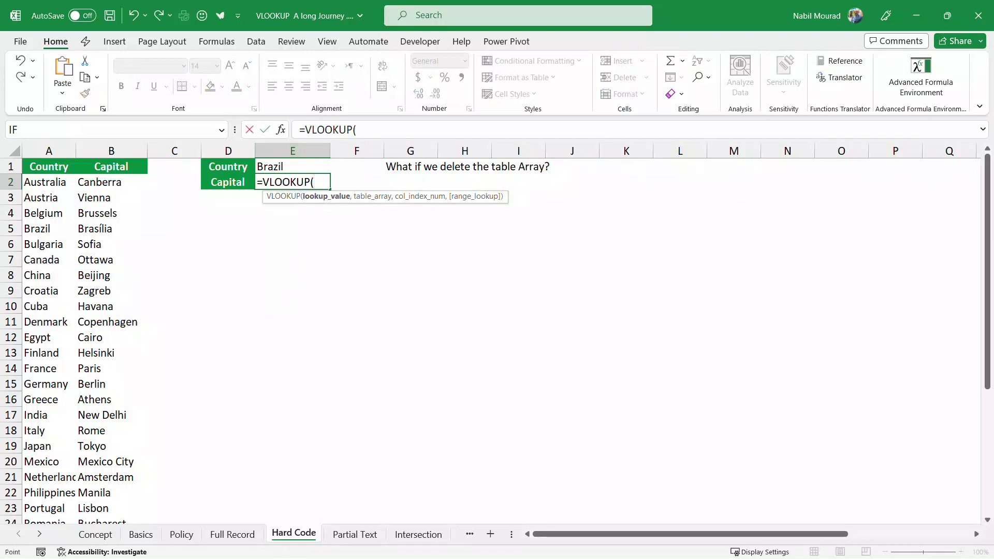
{"action": "left_click", "coordinate": [293, 166]}
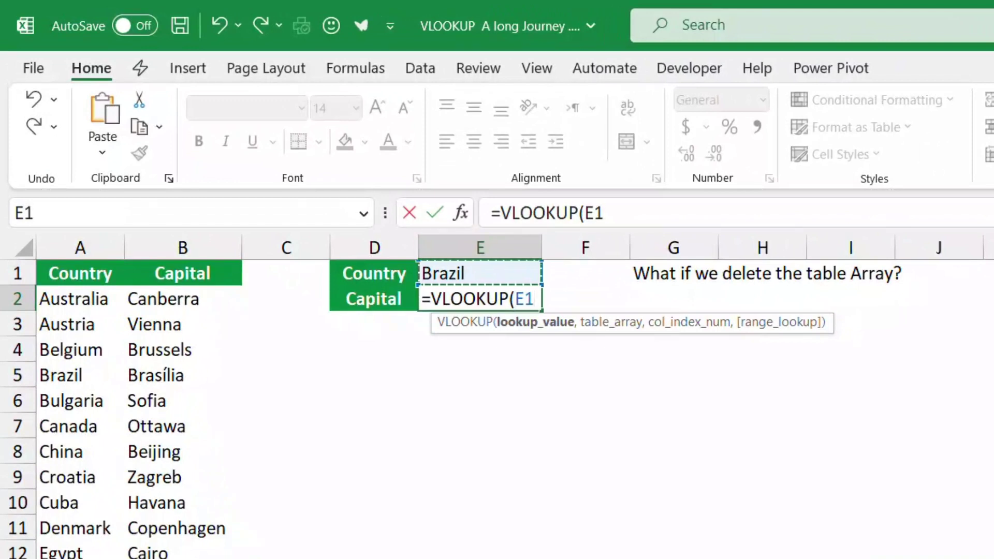
{"action": "type", "text": ","}
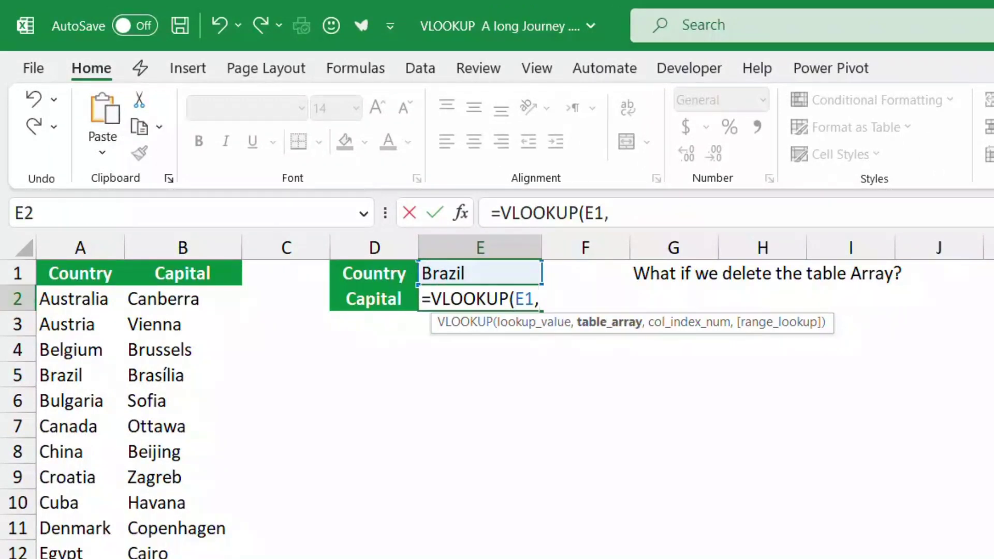
{"action": "left_click_drag", "start_coordinate": [78, 299], "coordinate": [239, 302]}
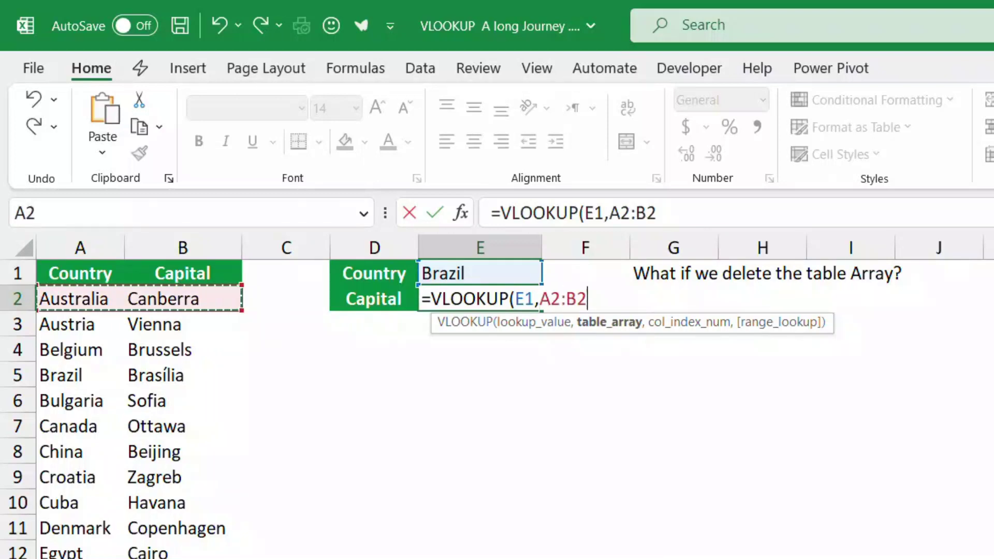
{"action": "key", "text": "shift+ctrl+Down"}
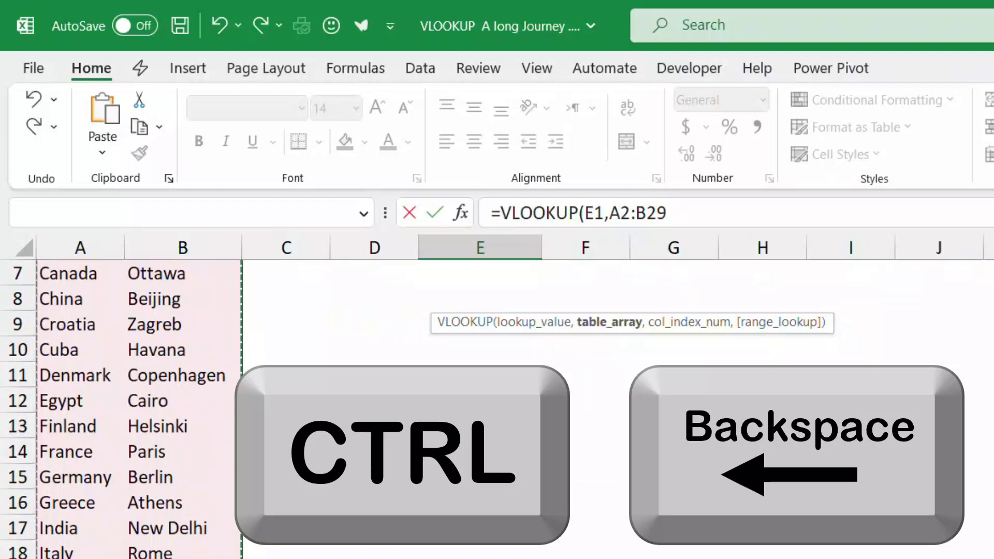
{"action": "key", "text": "ctrl+BackSpace"}
{"action": "type", "text": ","}
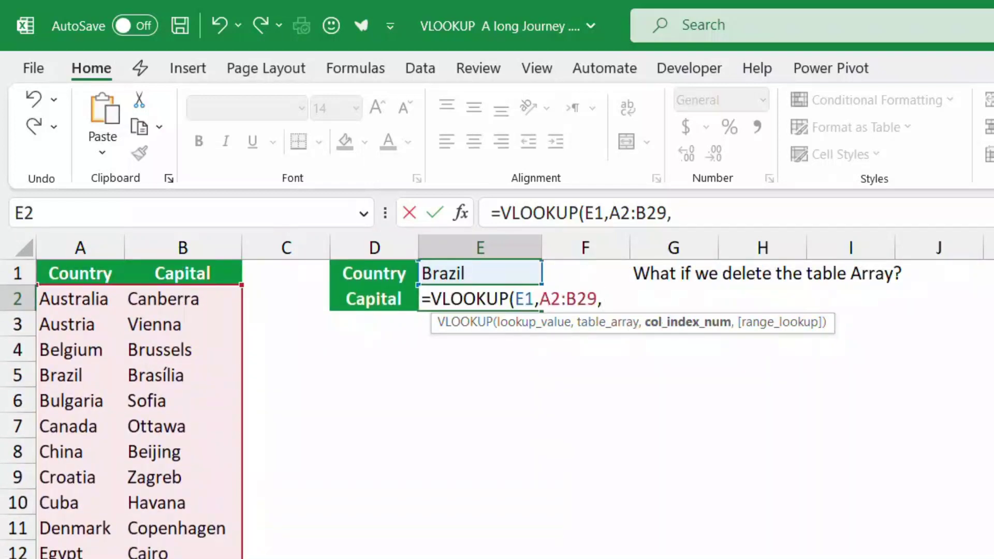
{"action": "type", "text": "2,0)"}
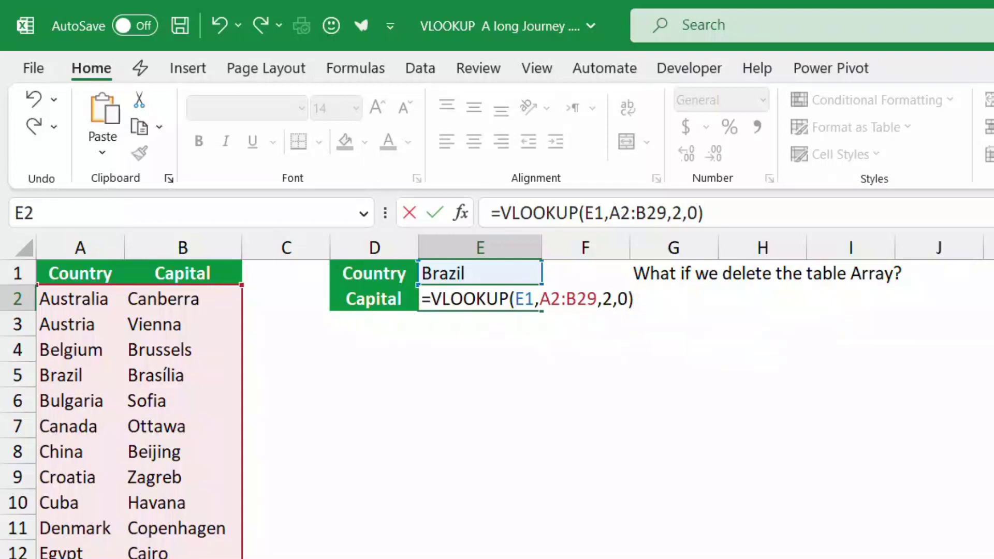
{"action": "key", "text": "Return"}
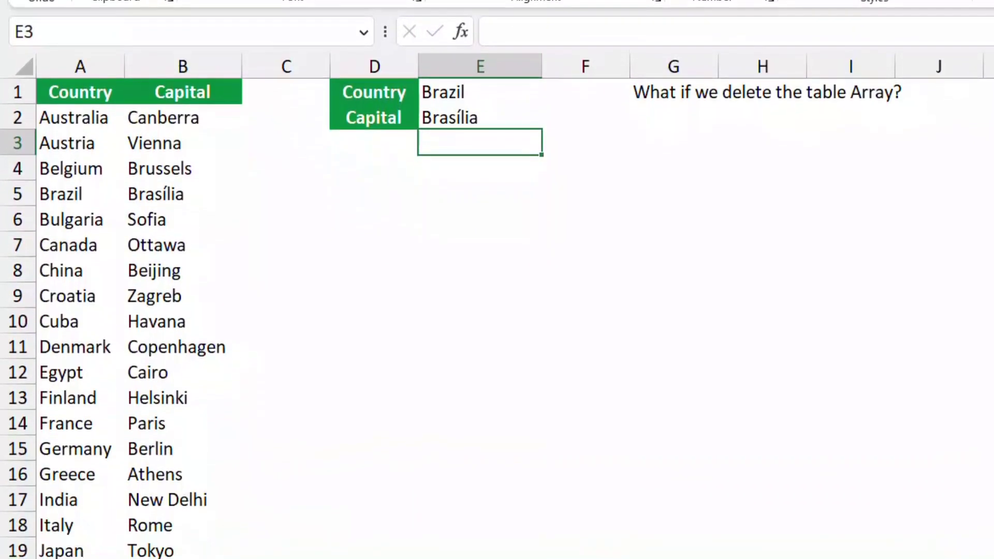
Try clearing the country and capital data in the table array A2:B29, and undo the deletion
{"action": "left_click_drag", "start_coordinate": [80, 118], "coordinate": [183, 117]}
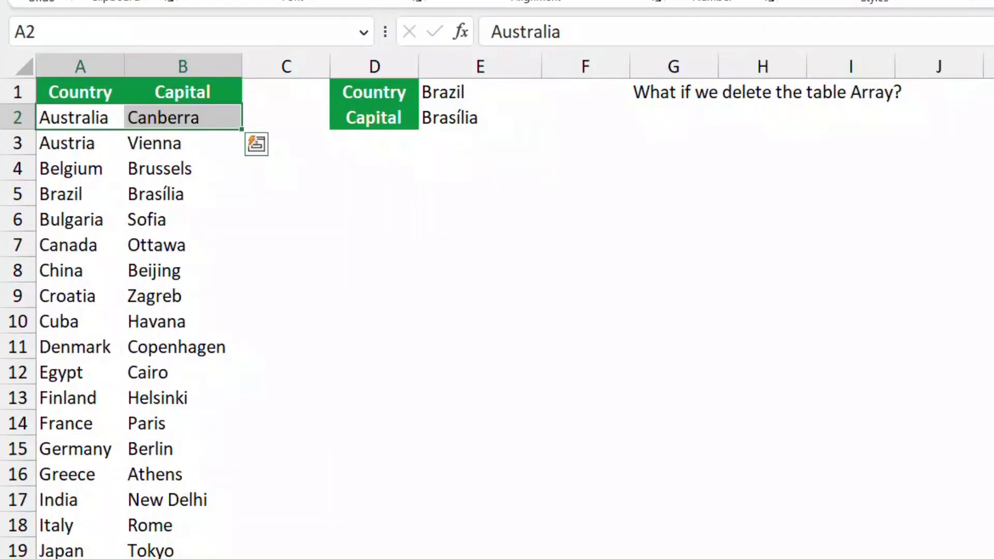
{"action": "key", "text": "ctrl+shift+Down"}
{"action": "key", "text": "Delete"}
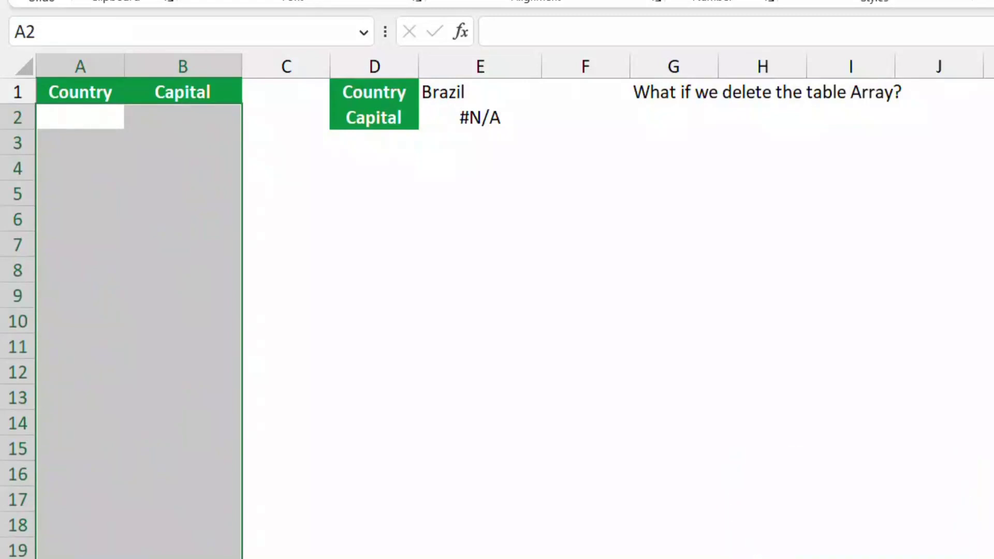
{"action": "key", "text": "ctrl+z"}
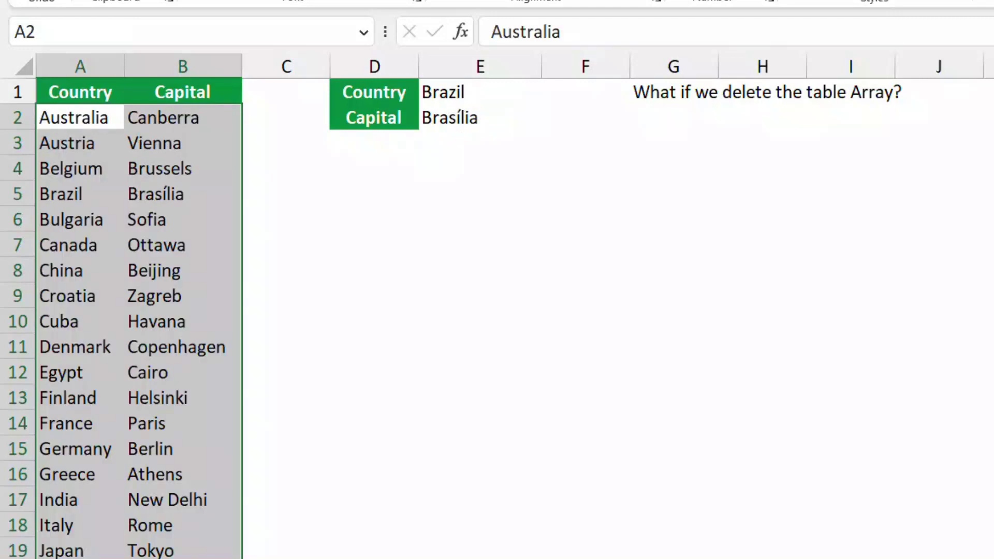
Hard-code the table array in E2's VLOOKUP by converting the A2:B29 reference into its literal country and capital values
{"action": "left_click", "coordinate": [480, 117]}
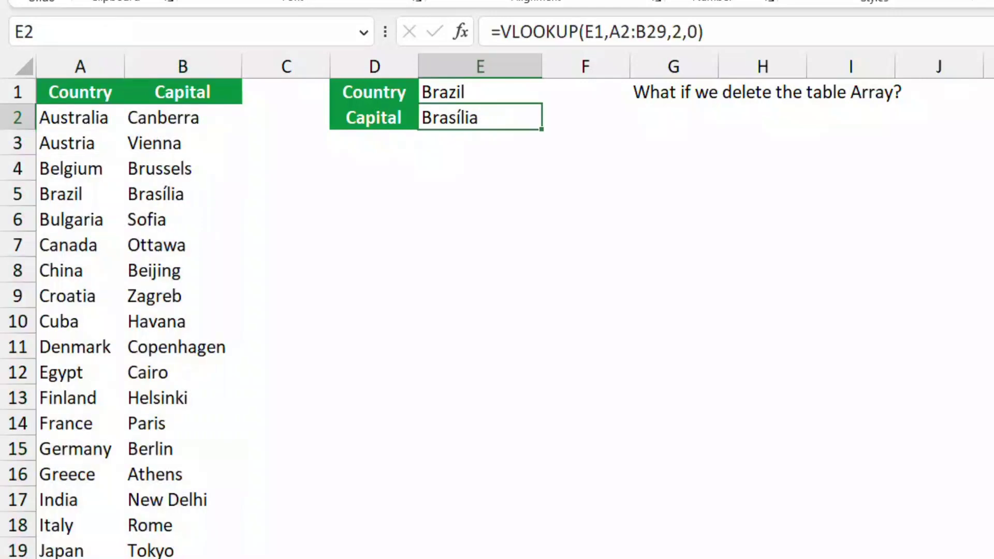
{"action": "key", "text": "F2"}
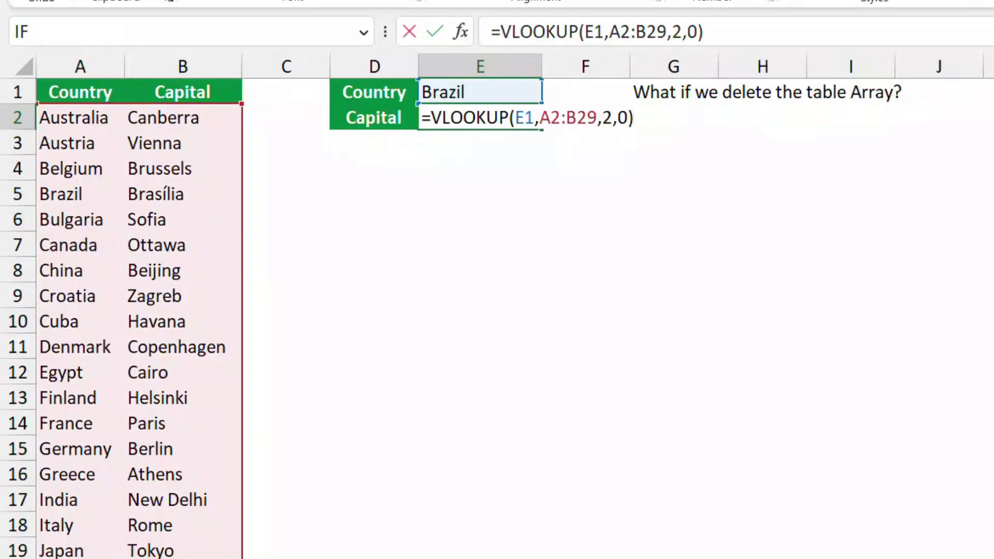
{"action": "left_click", "coordinate": [476, 117]}
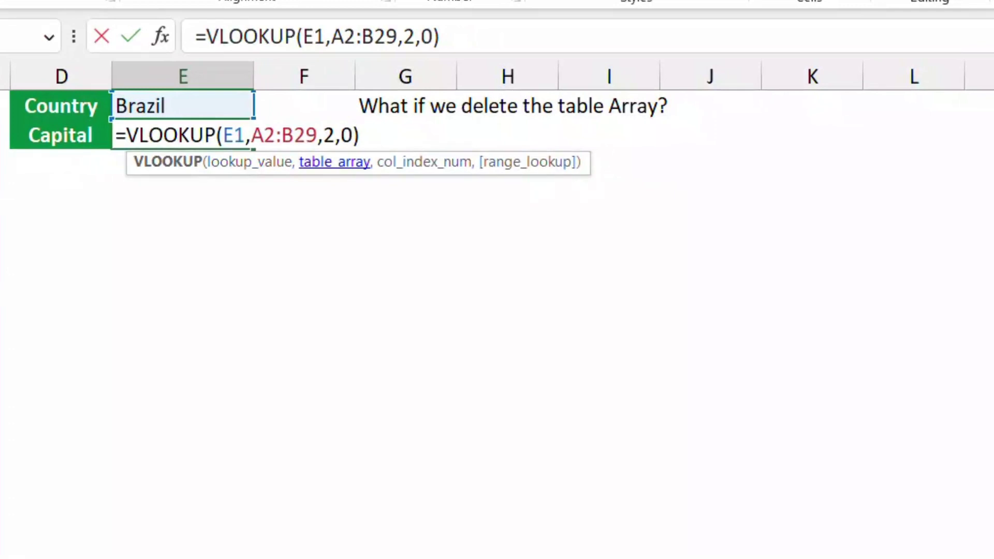
{"action": "left_click", "coordinate": [335, 162]}
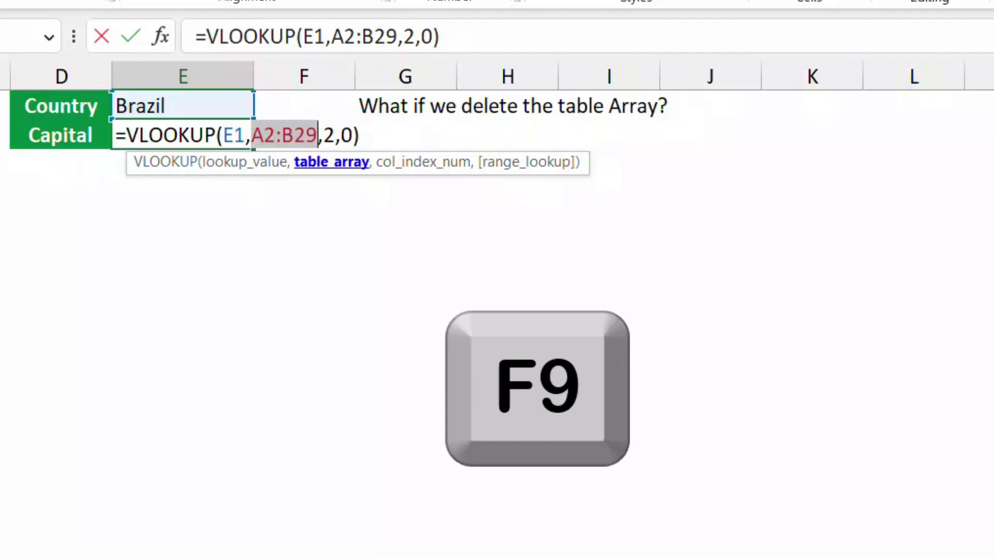
{"action": "key", "text": "F9"}
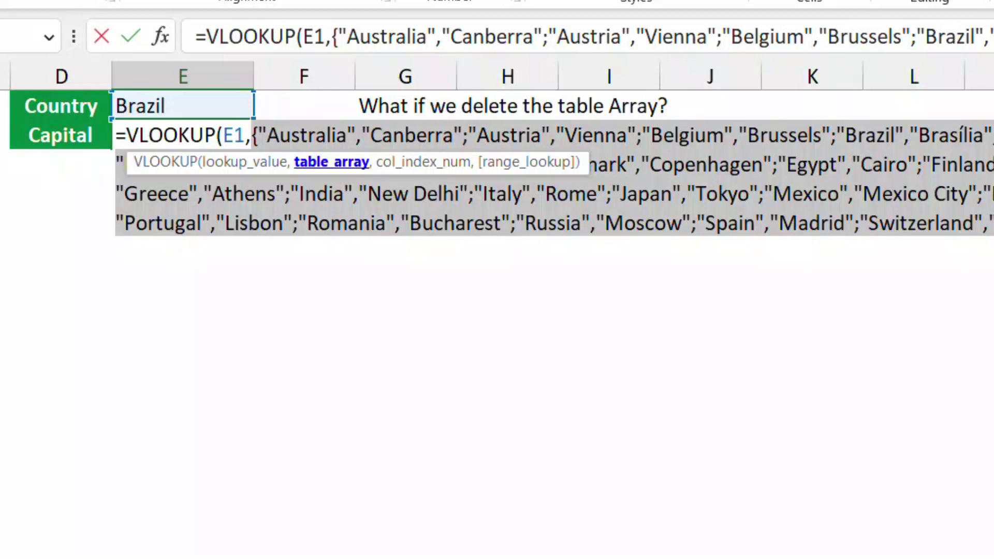
{"action": "key", "text": "ctrl+z"}
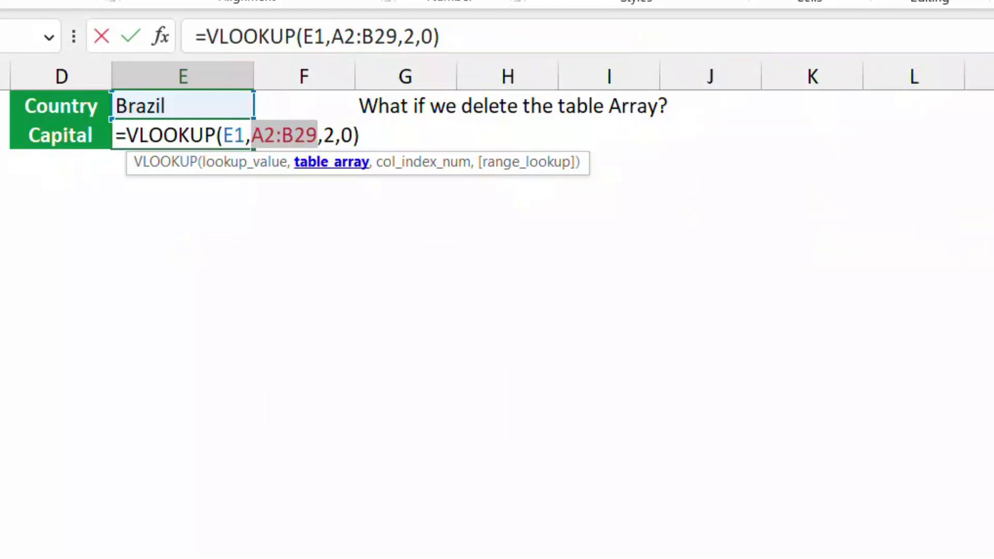
{"action": "key", "text": "F9"}
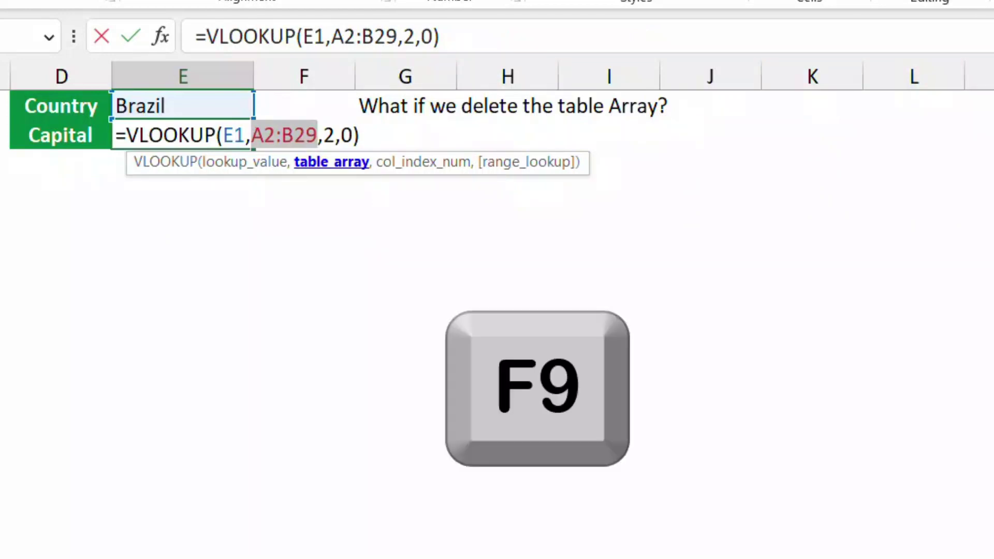
{"action": "key", "text": "F9"}
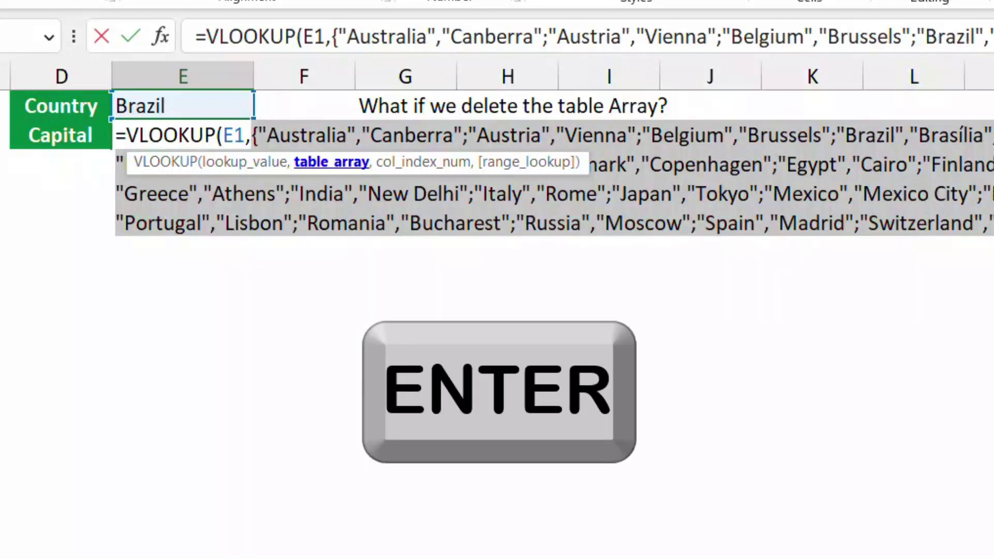
{"action": "key", "text": "Return"}
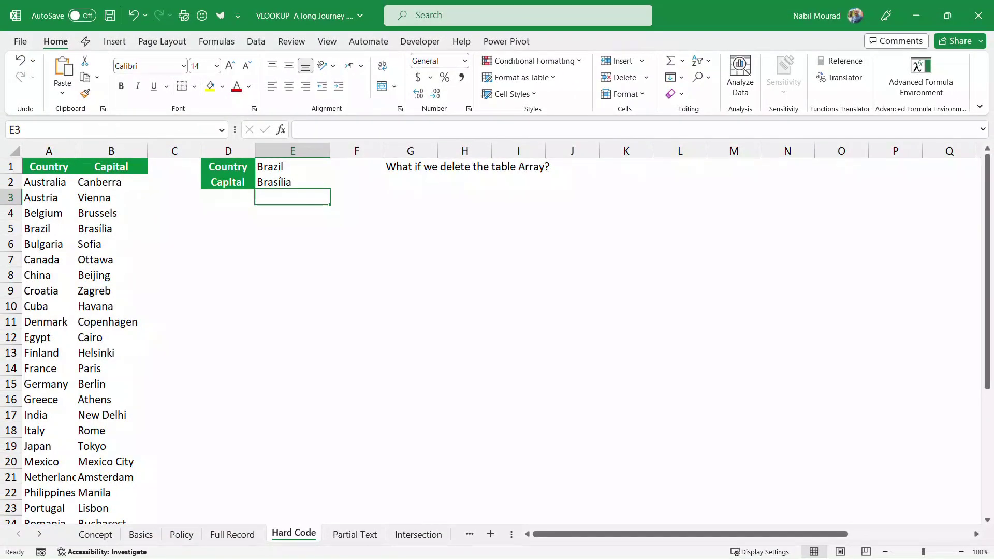
Clear the country and capital data in A2:B29 and check the VLOOKUP formula in E2
{"action": "left_click_drag", "start_coordinate": [49, 183], "coordinate": [111, 182]}
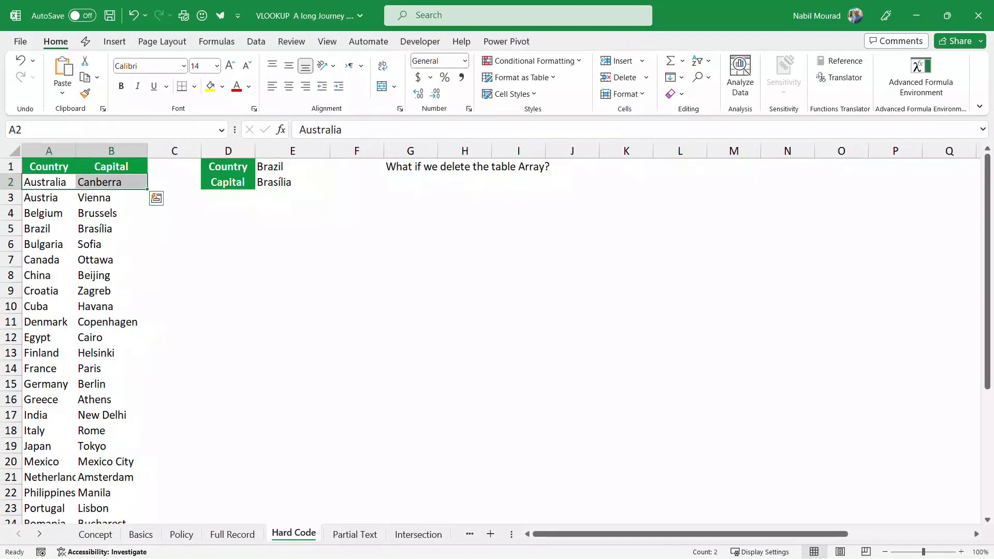
{"action": "key", "text": "ctrl+shift+Down"}
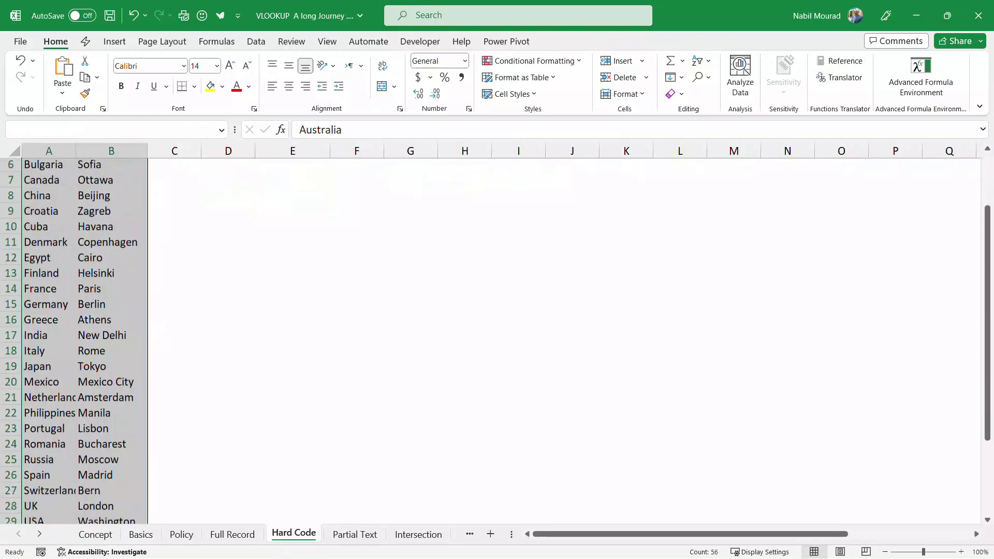
{"action": "key", "text": "Delete"}
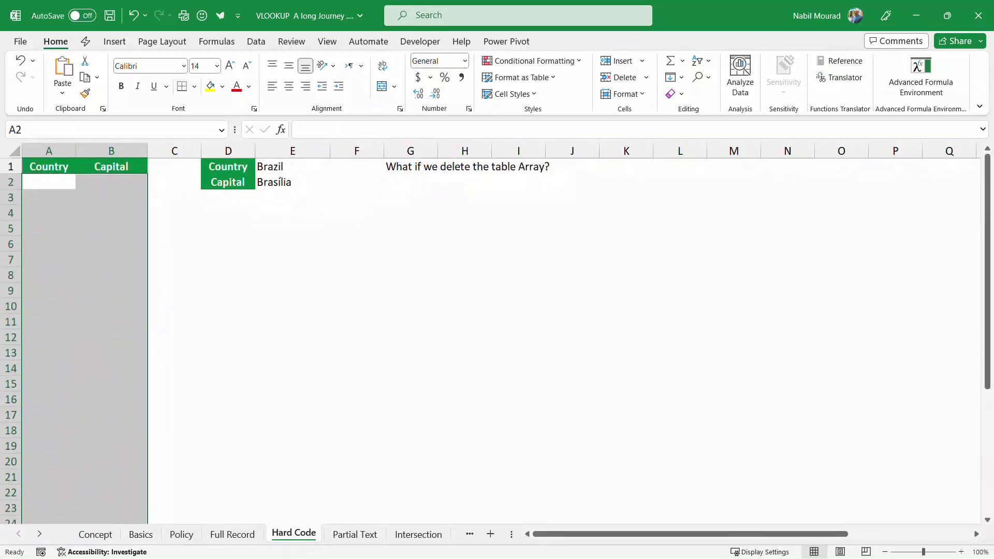
{"action": "left_click", "coordinate": [293, 182]}
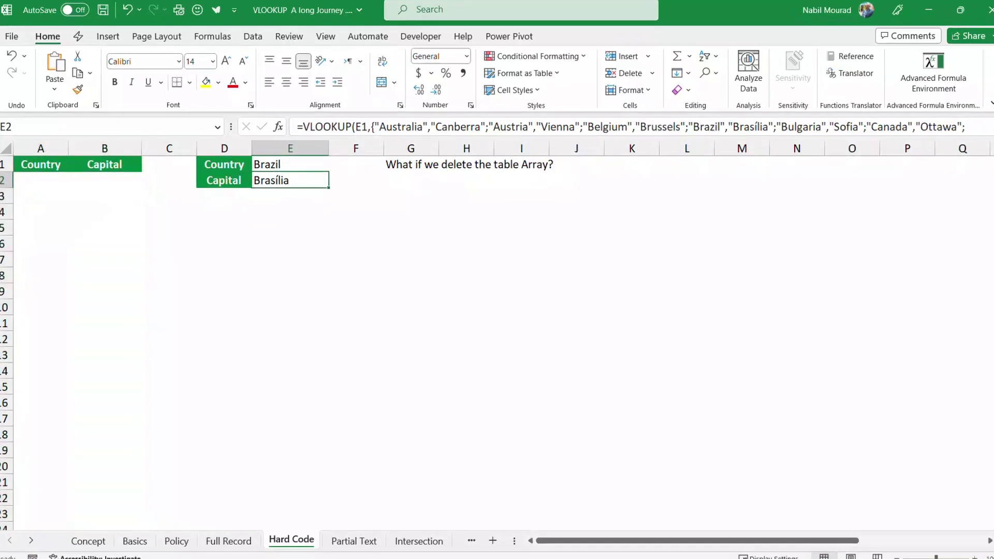
Choose Canada from the country list in cell E1
{"action": "left_click", "coordinate": [293, 167]}
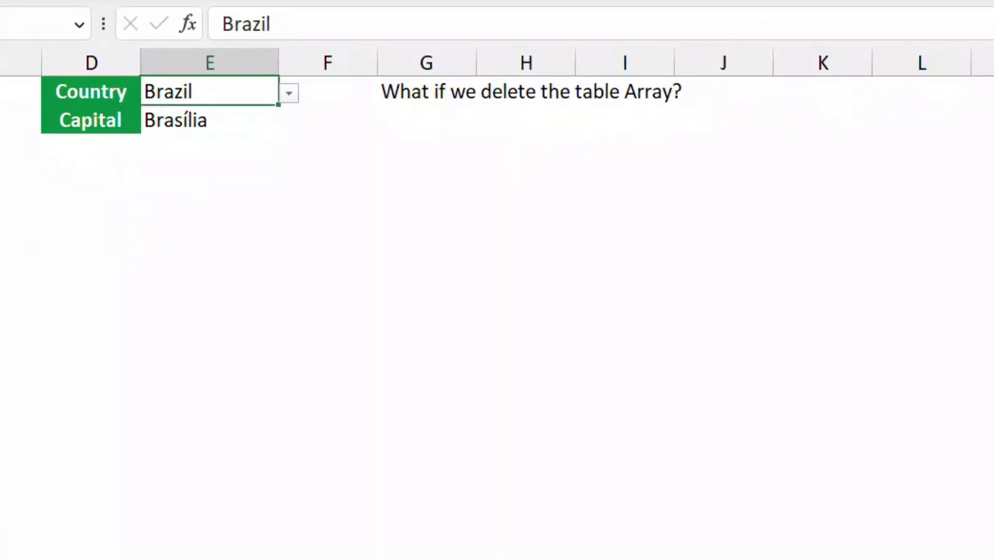
{"action": "left_click", "coordinate": [289, 93]}
{"action": "left_click", "coordinate": [207, 219]}
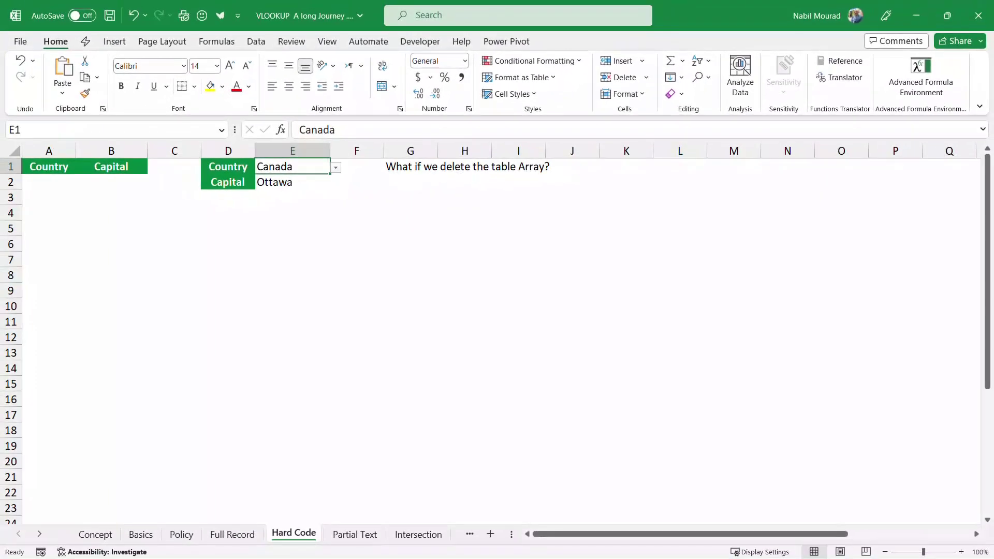
On the Partial Text sheet, enter =LEFT(A3,FIND("-",A3)) in B3 to extract the text through the first hyphen
{"action": "left_click", "coordinate": [354, 534]}
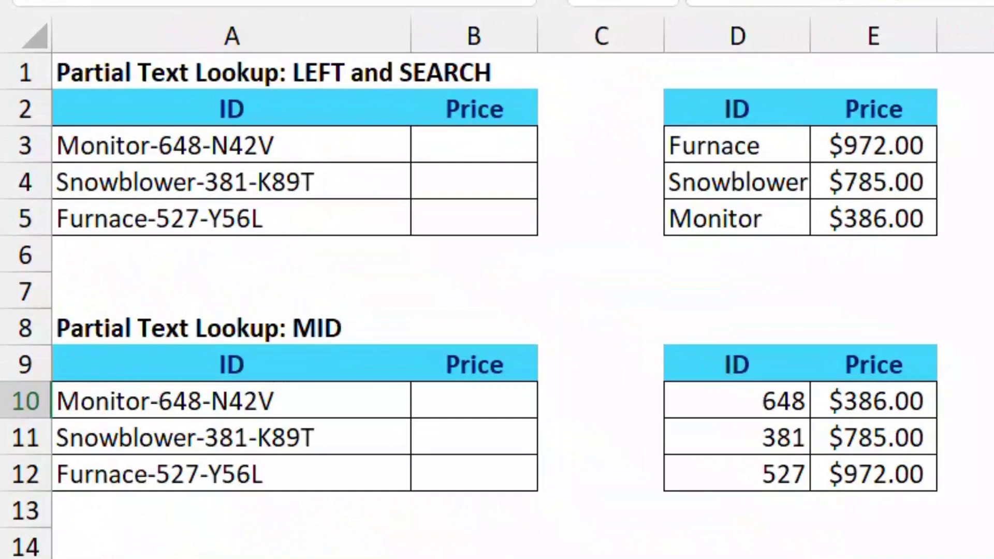
{"action": "left_click", "coordinate": [474, 145]}
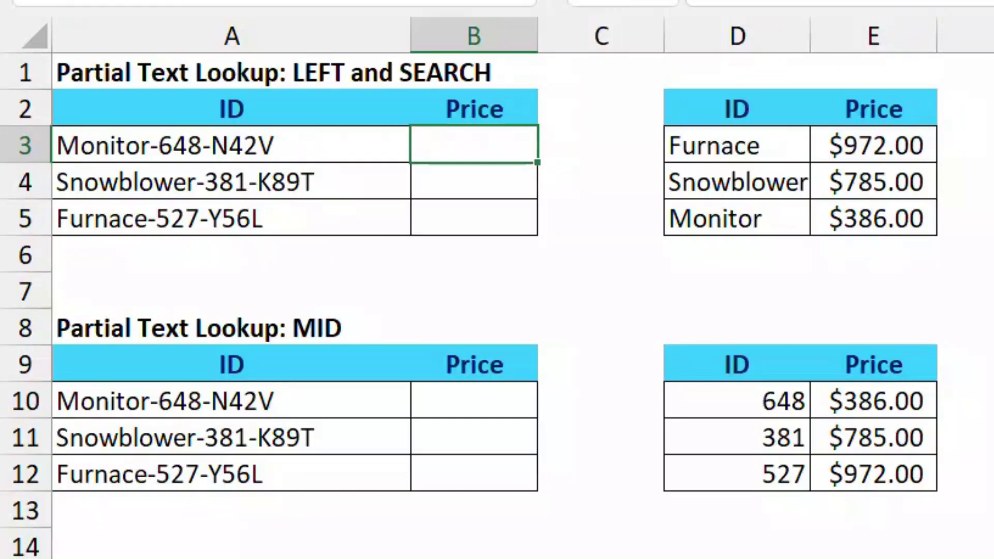
{"action": "type", "text": "=LEFT("}
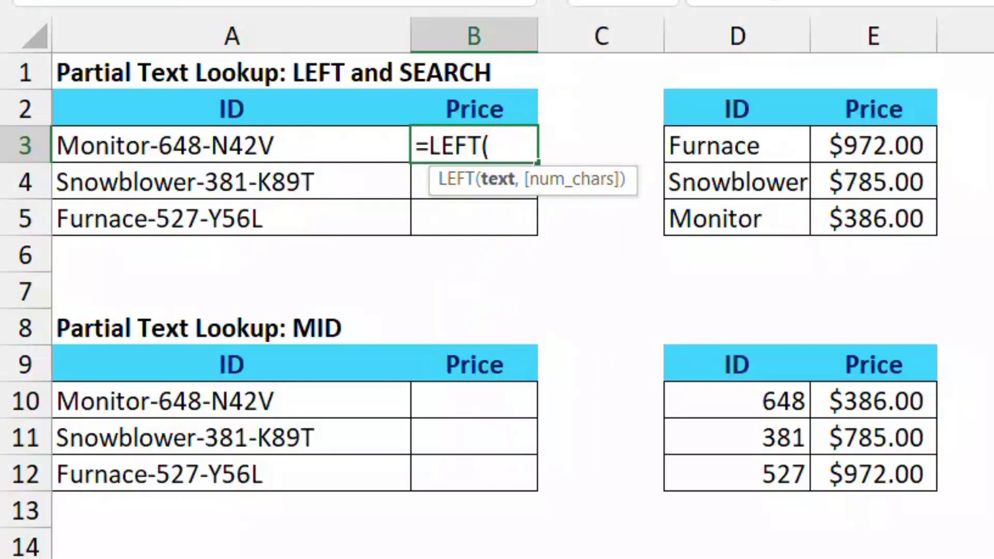
{"action": "left_click", "coordinate": [231, 146]}
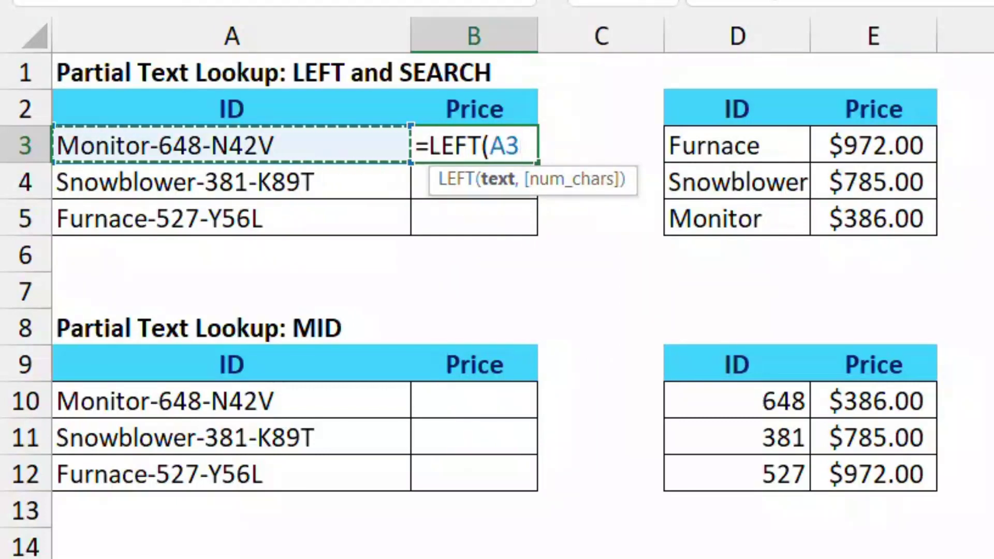
{"action": "type", "text": ","}
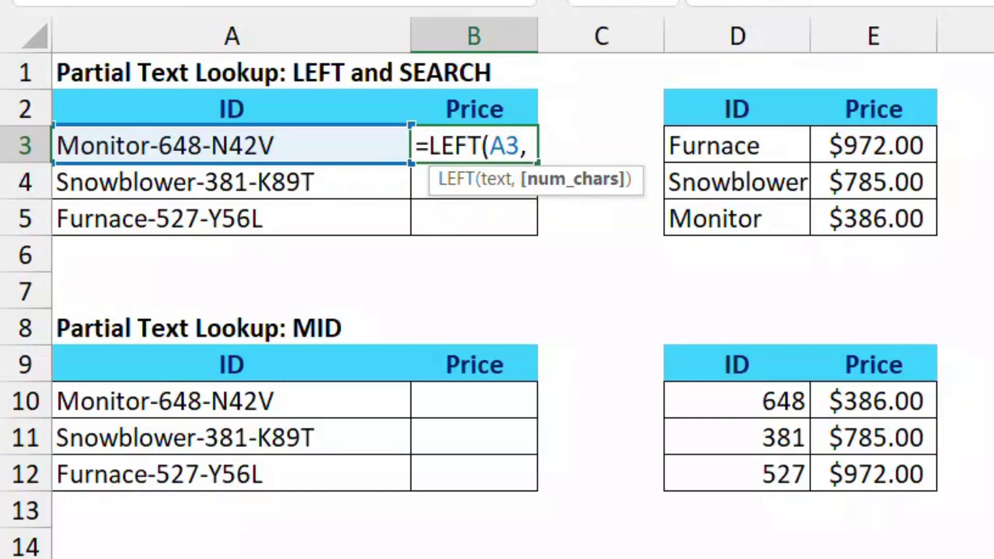
{"action": "type", "text": "find"}
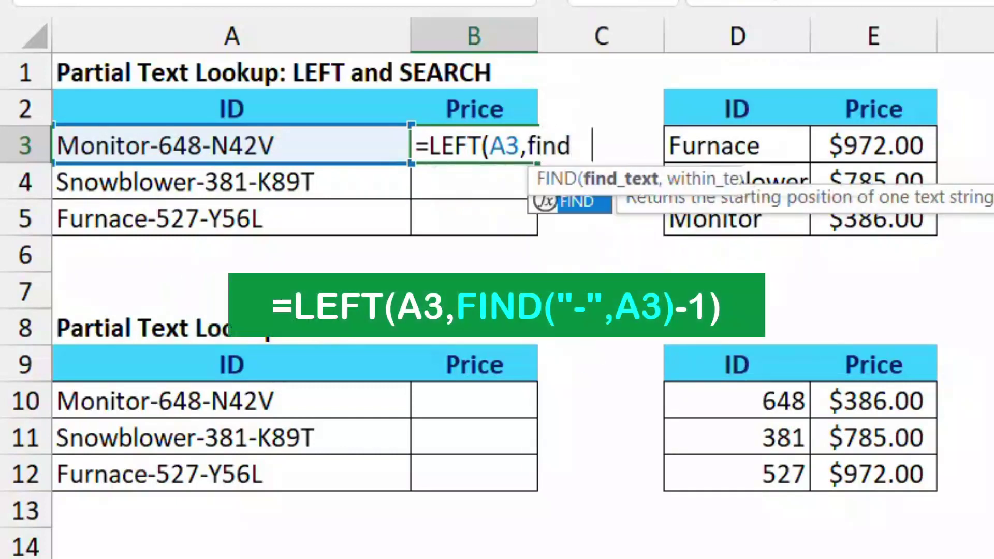
{"action": "key", "text": "Tab"}
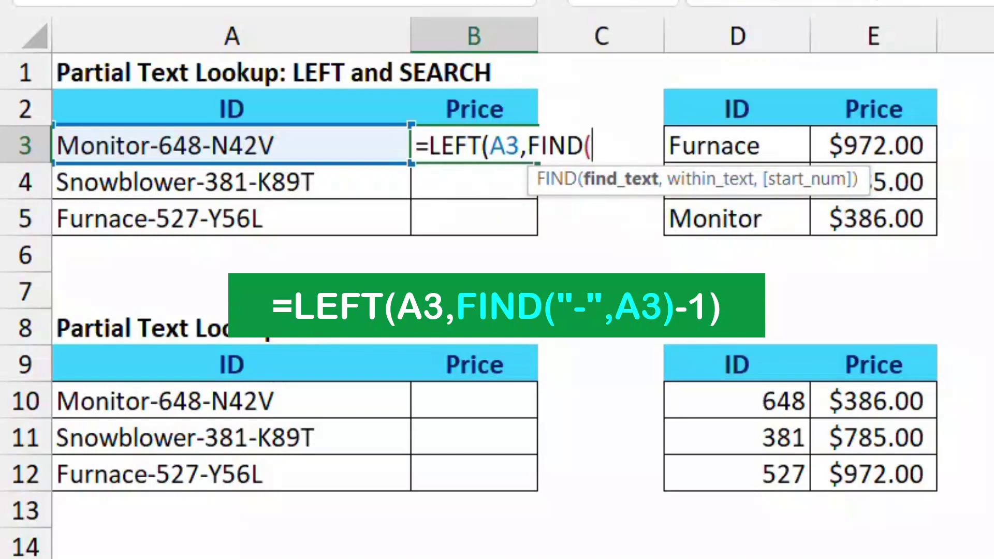
{"action": "type", "text": "\"-\","}
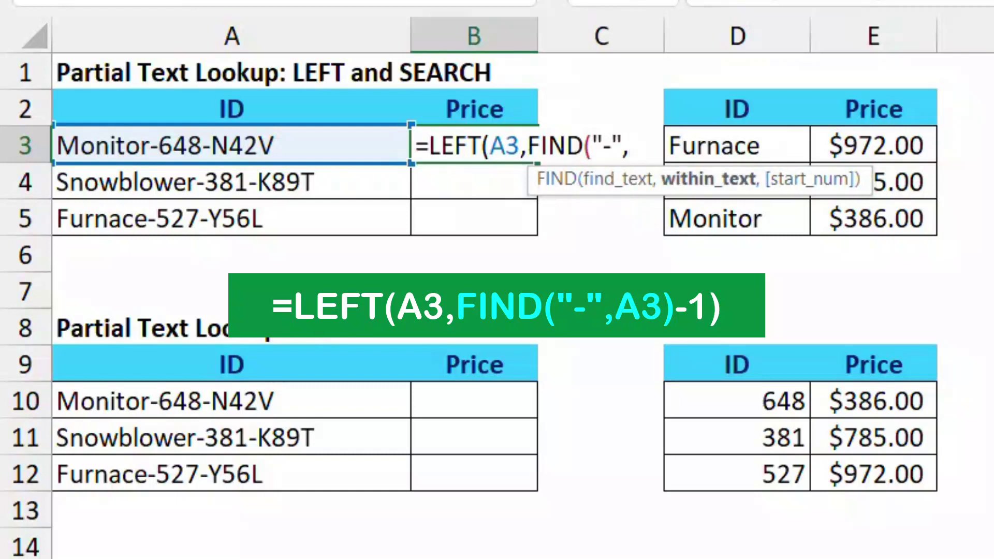
{"action": "key", "text": "Left"}
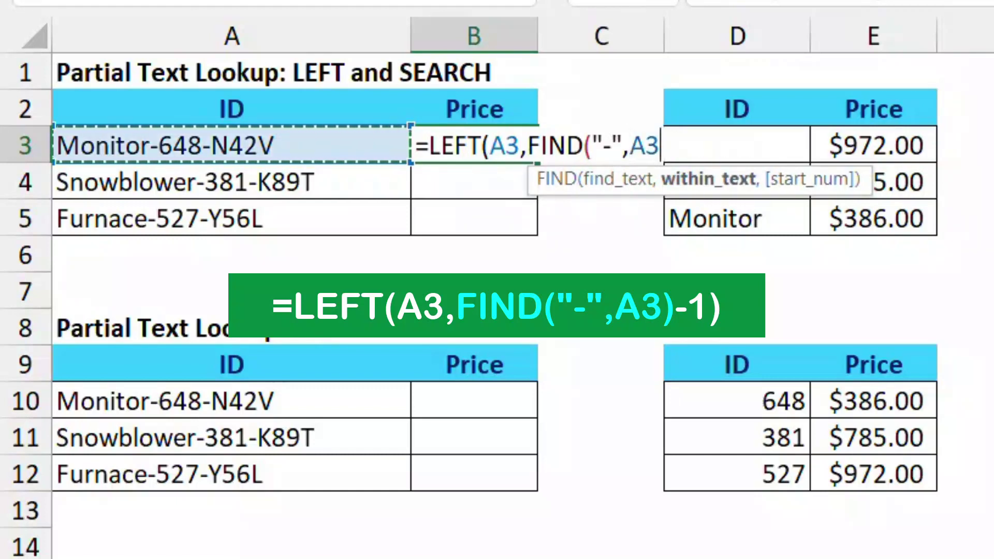
{"action": "type", "text": ")"}
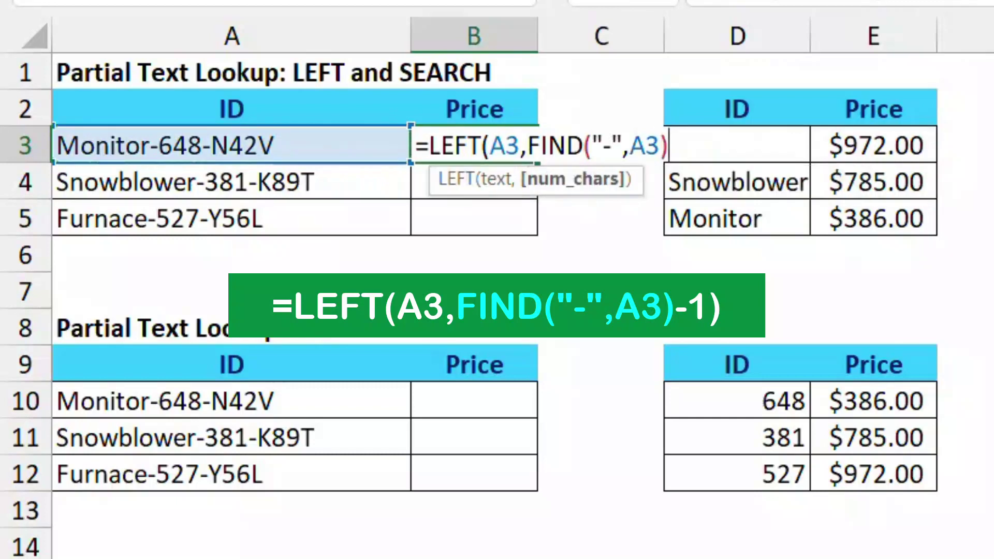
{"action": "type", "text": ")"}
{"action": "key", "text": "Return"}
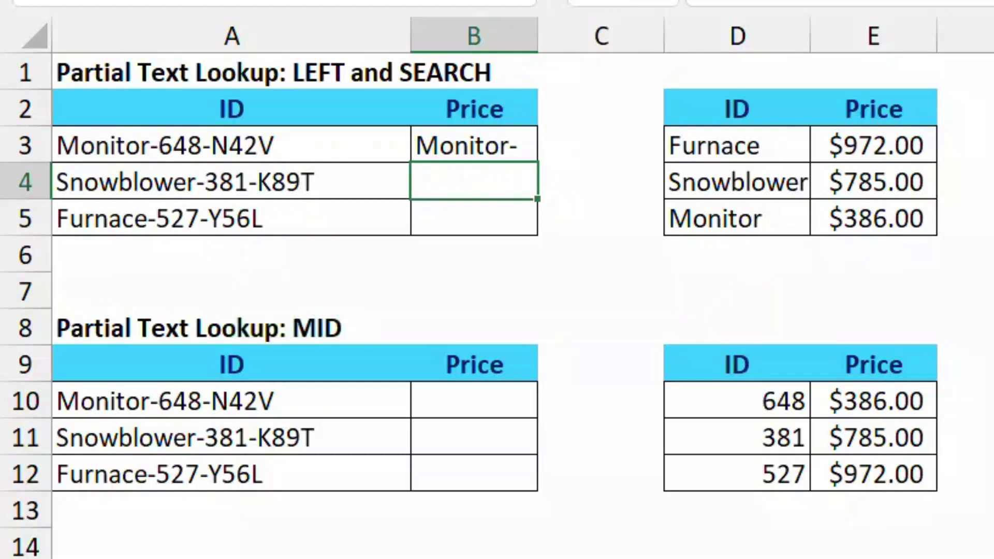
Subtract 1 from the FIND result in B3, making the formula =LEFT(A3,FIND("-",A3)-1), to drop the trailing hyphen
{"action": "left_click", "coordinate": [475, 144]}
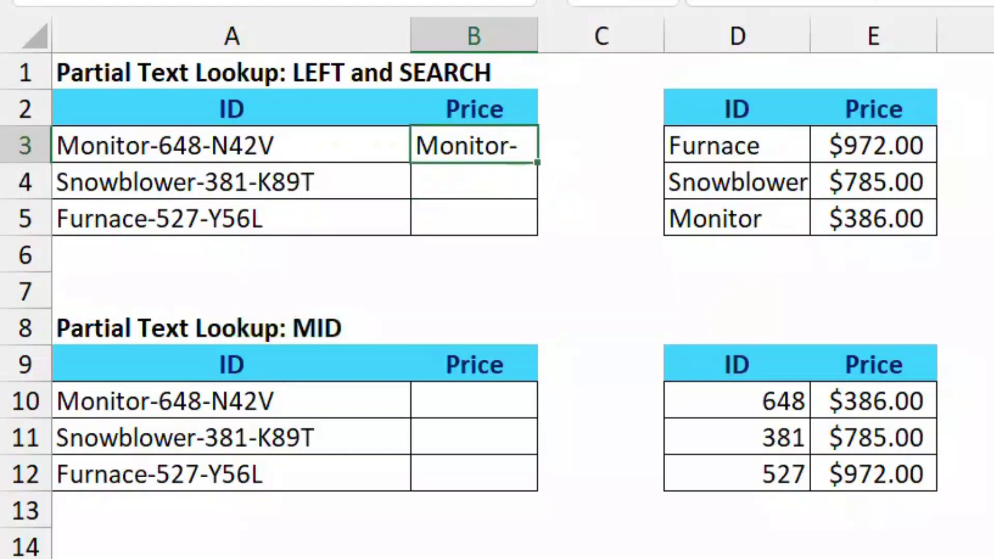
{"action": "key", "text": "F2"}
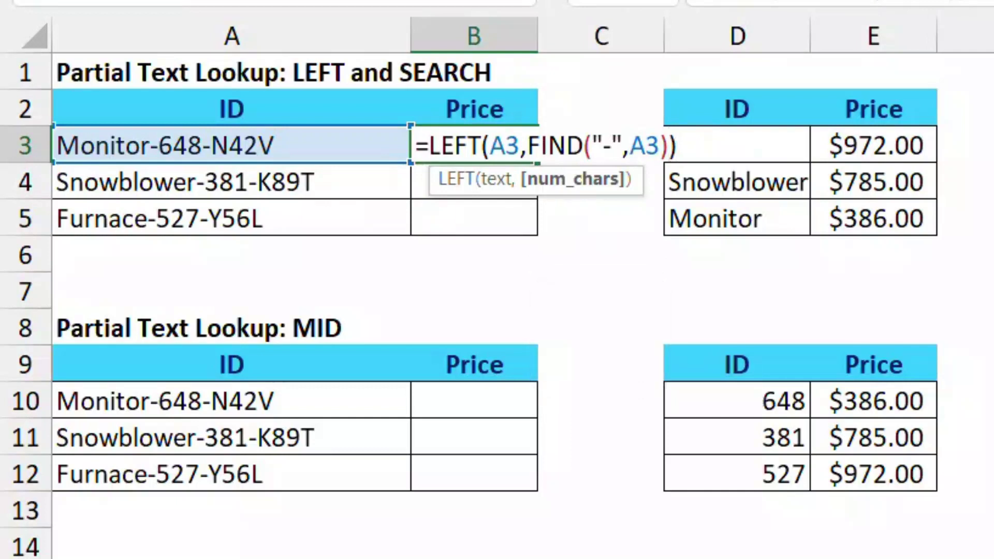
{"action": "type", "text": "-1"}
{"action": "key", "text": "ctrl+Return"}
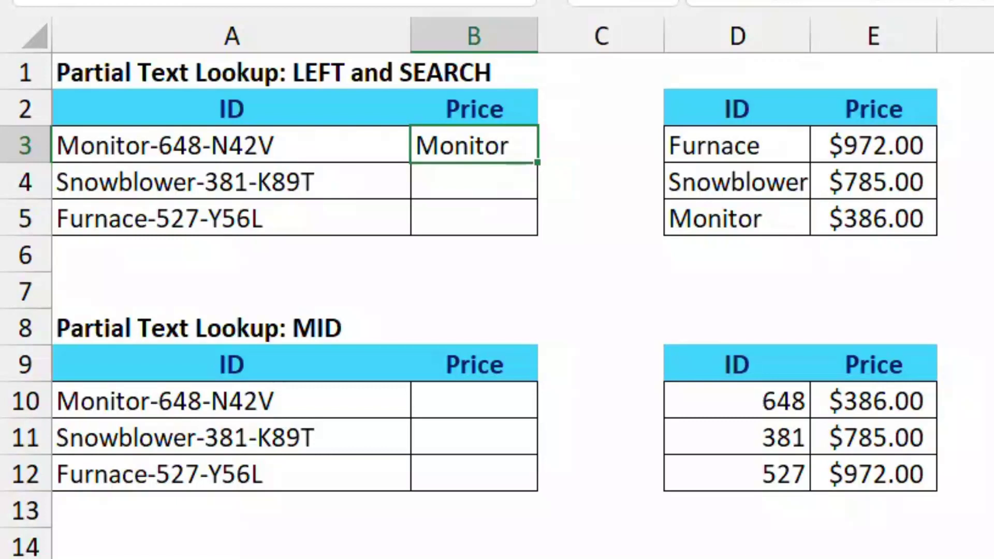
Wrap the LEFT expression in B3 in a VLOOKUP so that LEFT(A3,FIND("-",A3)-1) becomes the lookup value
{"action": "key", "text": "F2"}
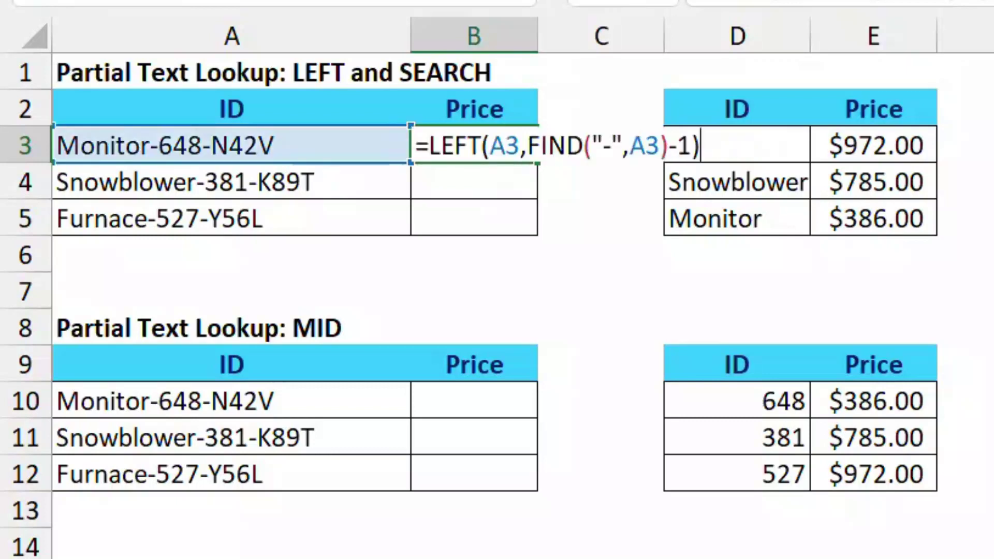
{"action": "left_click_drag", "start_coordinate": [429, 145], "coordinate": [701, 146]}
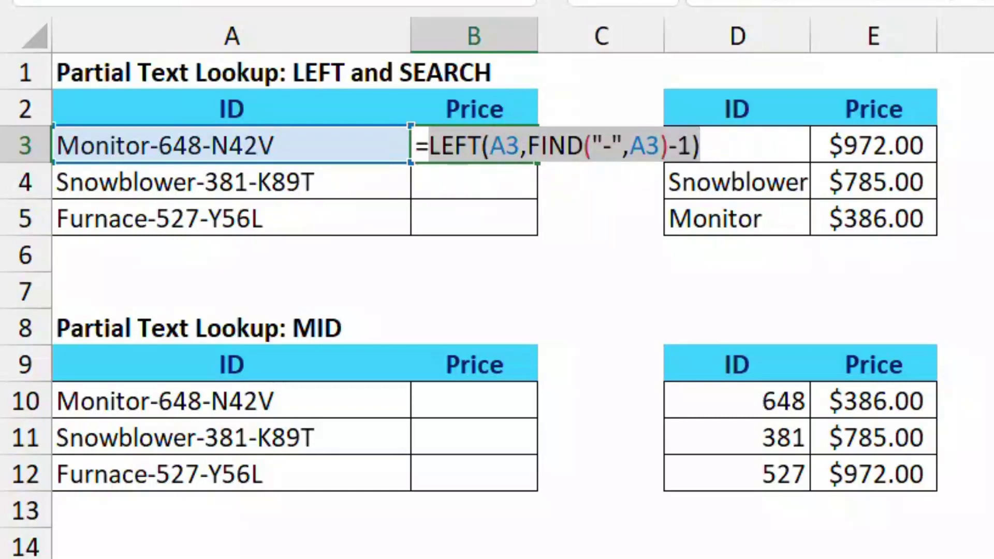
{"action": "key", "text": "ctrl+x"}
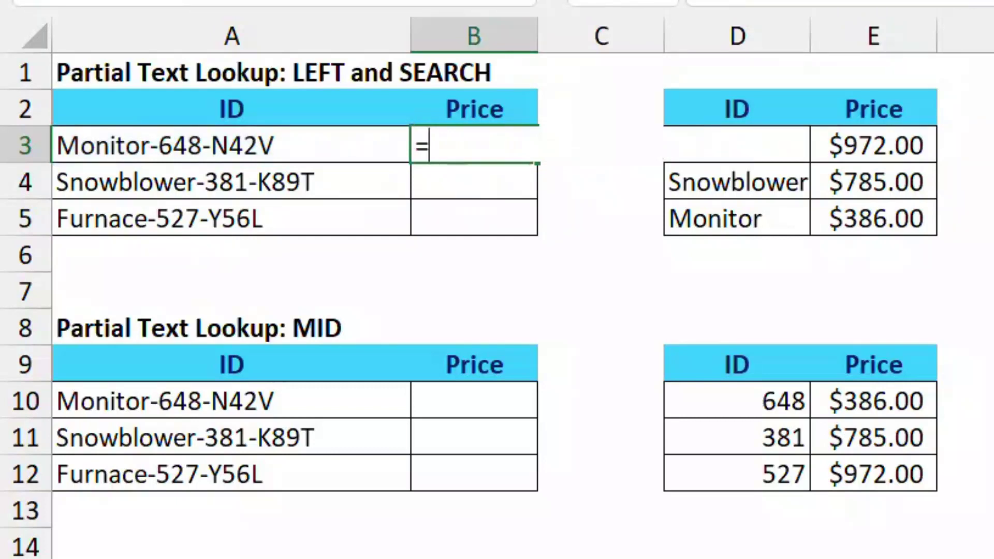
{"action": "type", "text": "vloo"}
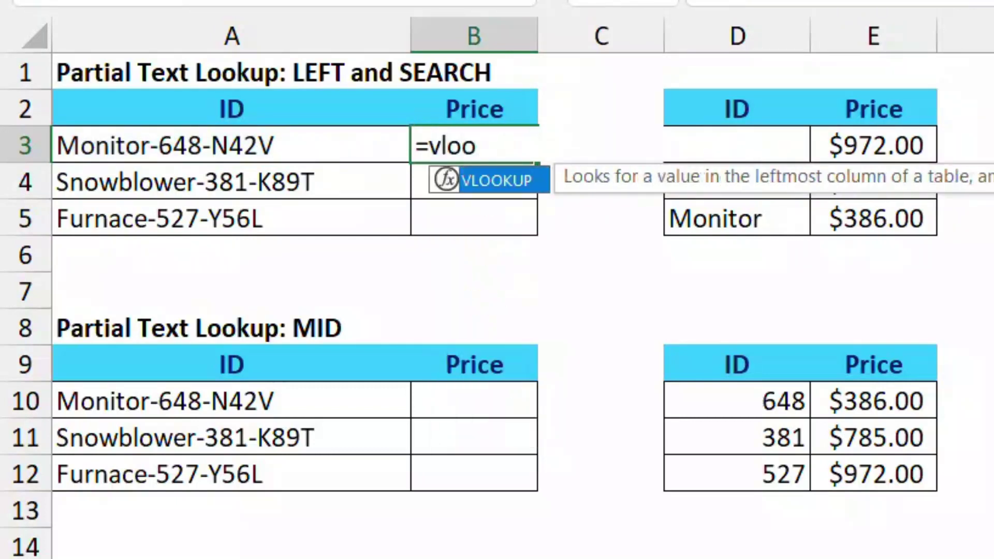
{"action": "key", "text": "Tab"}
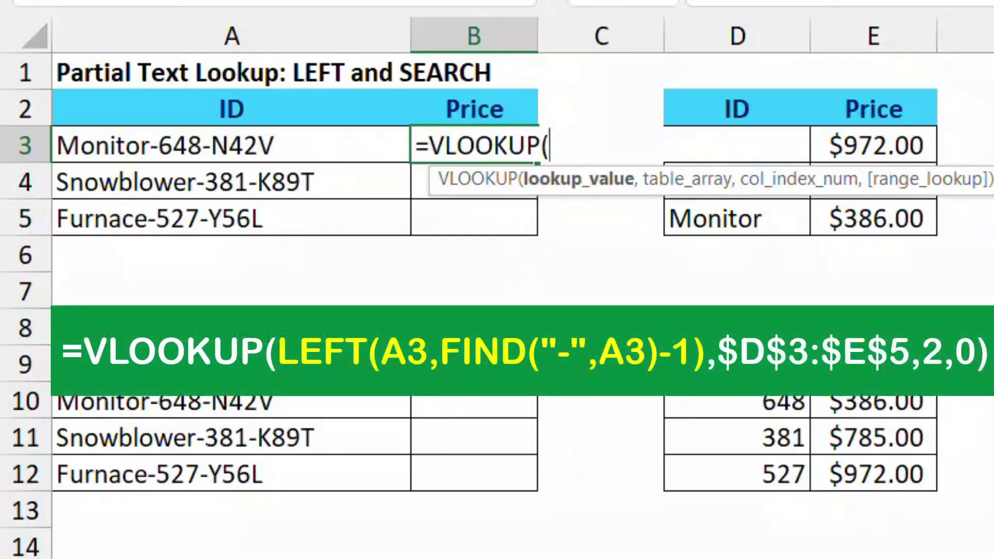
{"action": "key", "text": "ctrl+v"}
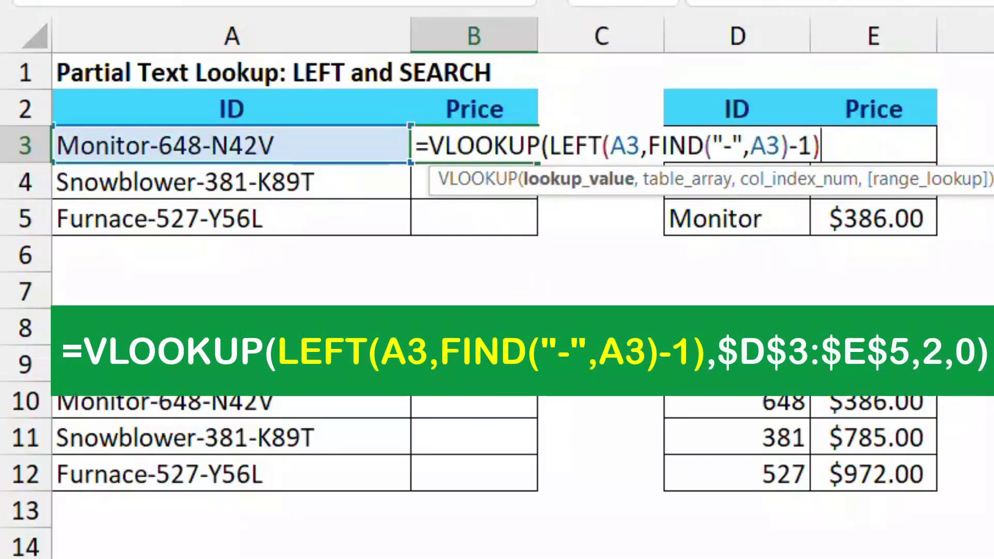
Complete the VLOOKUP in B3 with table array $D$3:$E$5, column index 2 and range lookup 0, and fill it down through B5
{"action": "type", "text": ","}
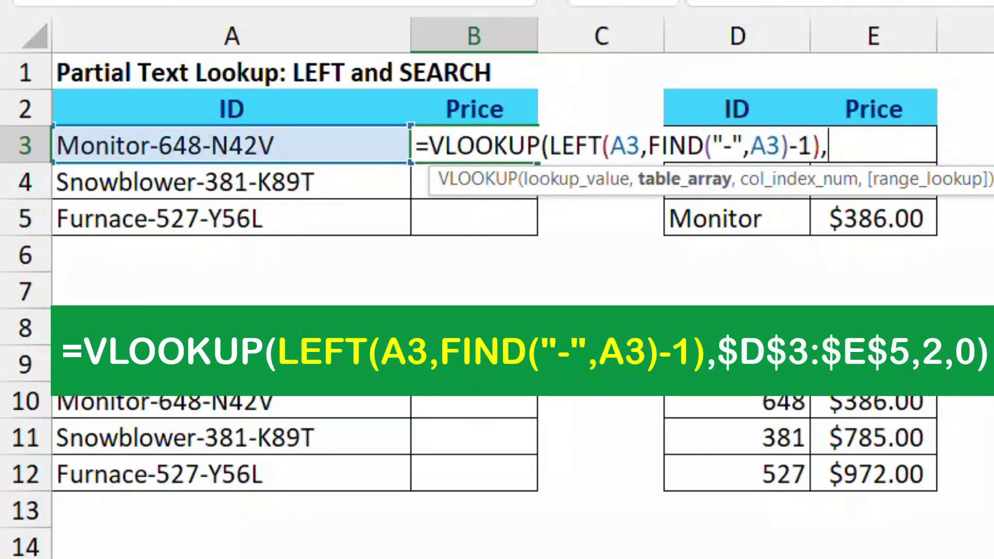
{"action": "left_click_drag", "start_coordinate": [874, 219], "coordinate": [737, 147]}
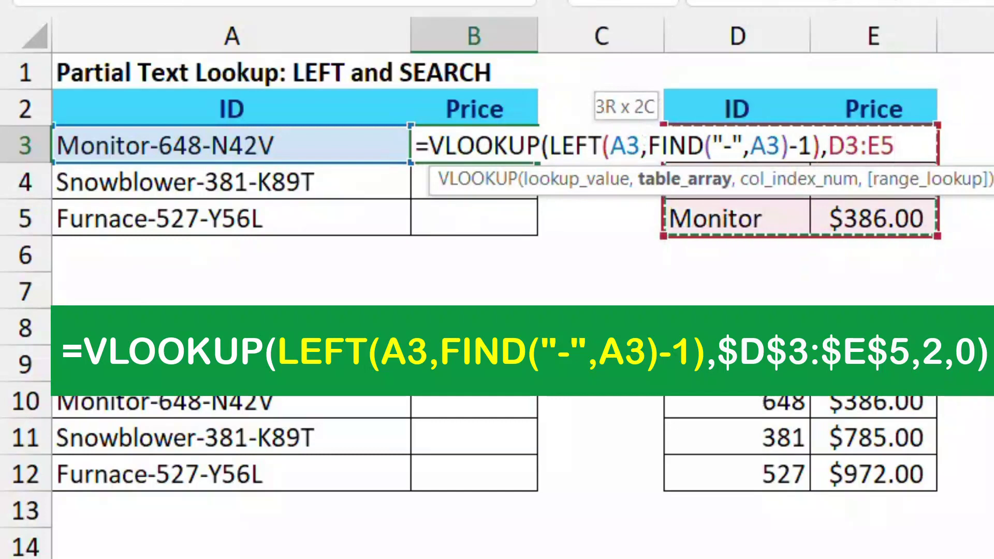
{"action": "key", "text": "F4"}
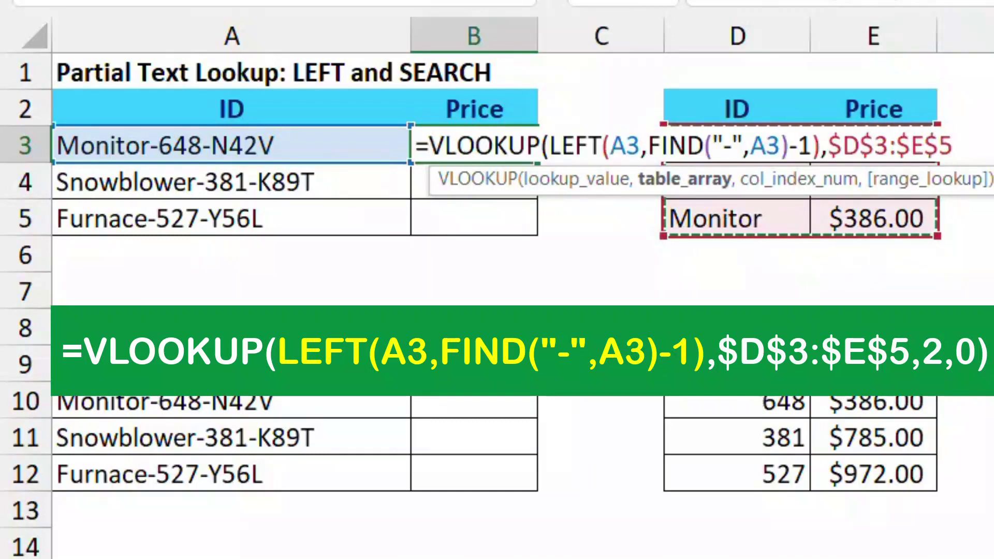
{"action": "type", "text": ","}
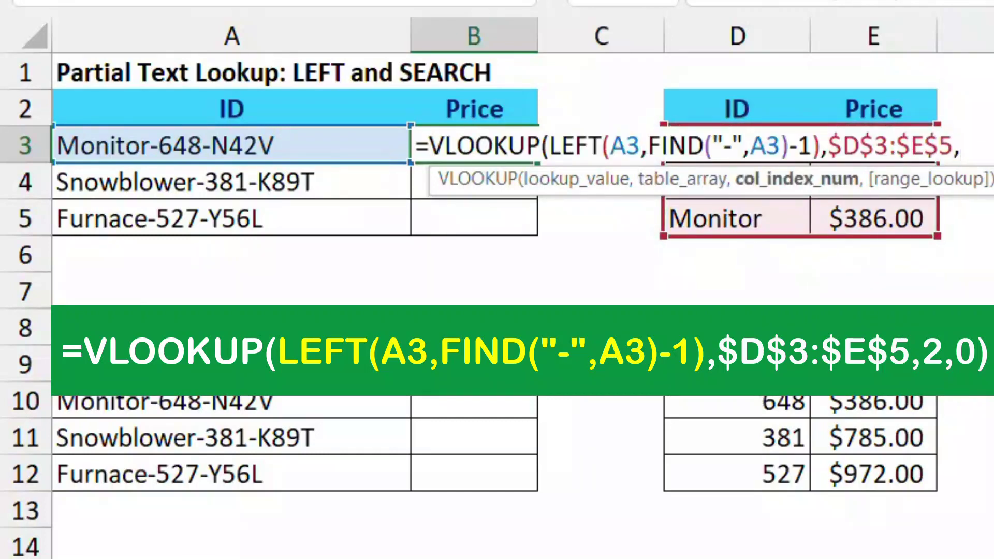
{"action": "type", "text": "2,0)"}
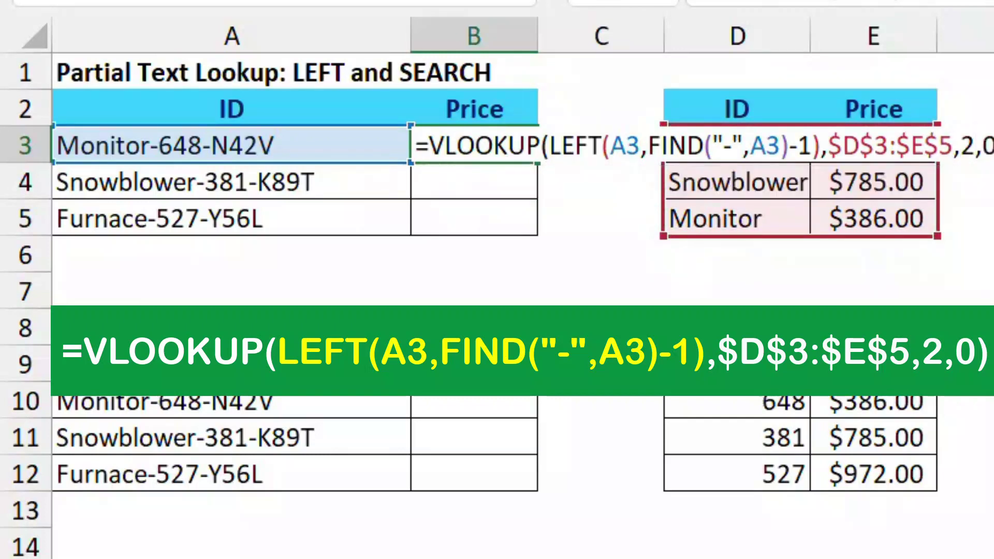
{"action": "key", "text": "Return"}
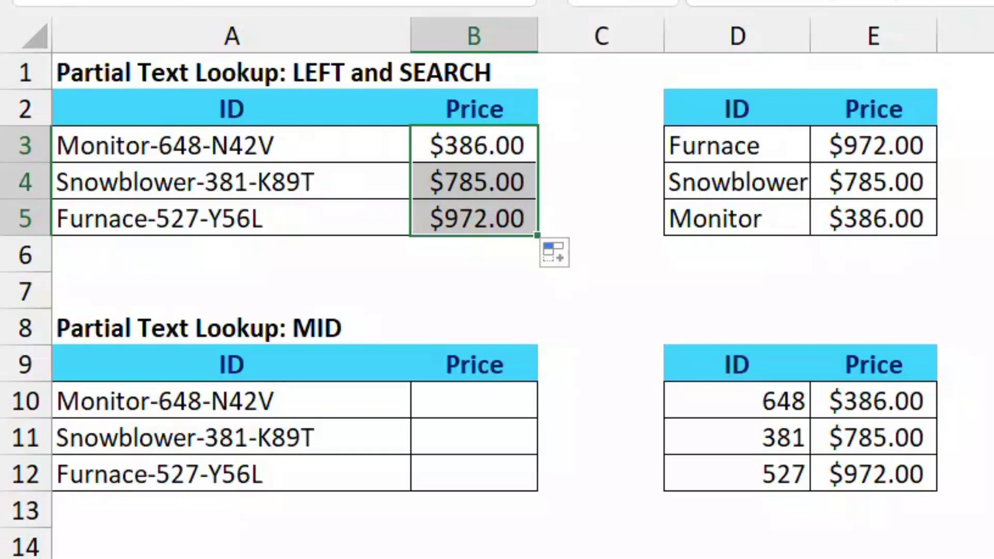
Enter =MID(A10,FIND("-",A10)+1,3) in B10 to extract the three characters after the first hyphen
{"action": "left_click", "coordinate": [474, 399]}
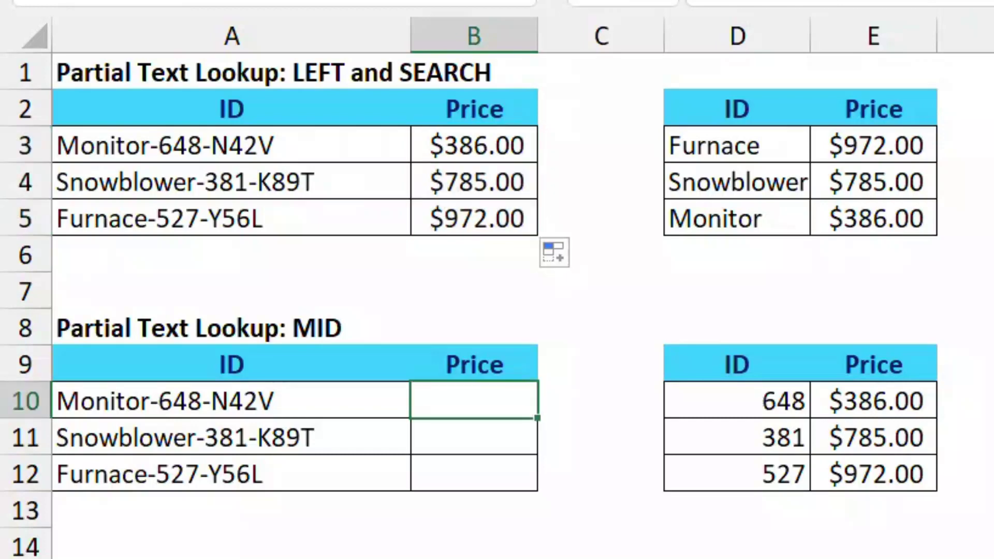
{"action": "type", "text": "=mid"}
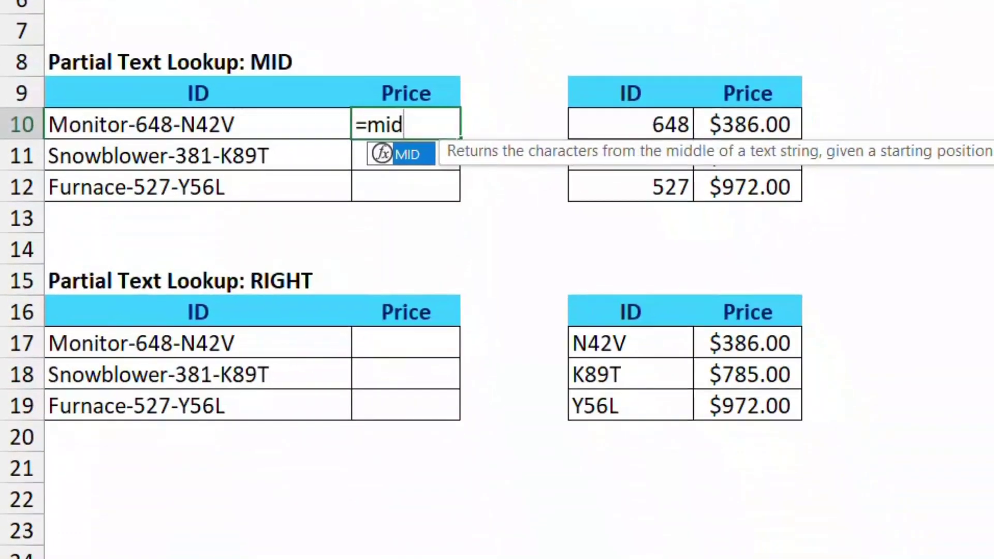
{"action": "key", "text": "Tab"}
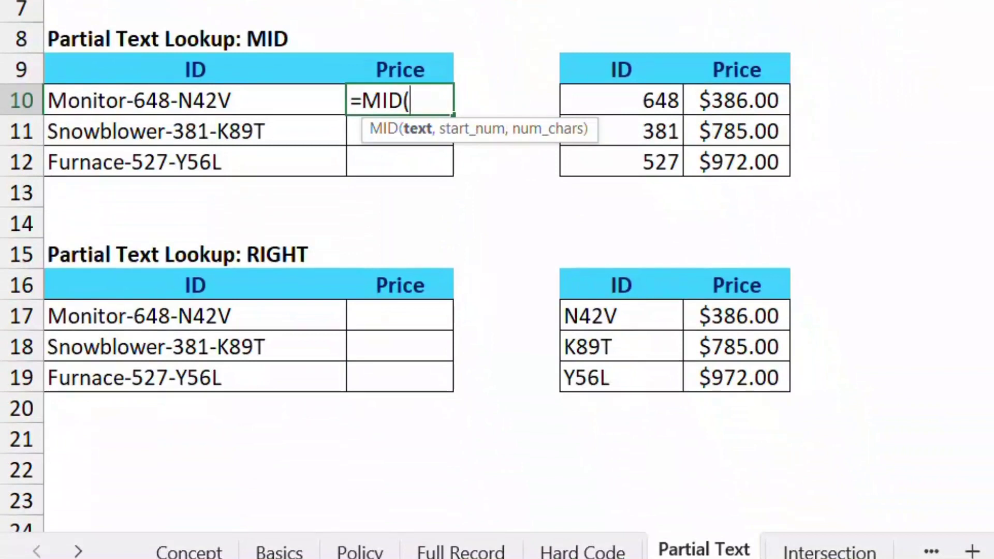
{"action": "left_click", "coordinate": [194, 100]}
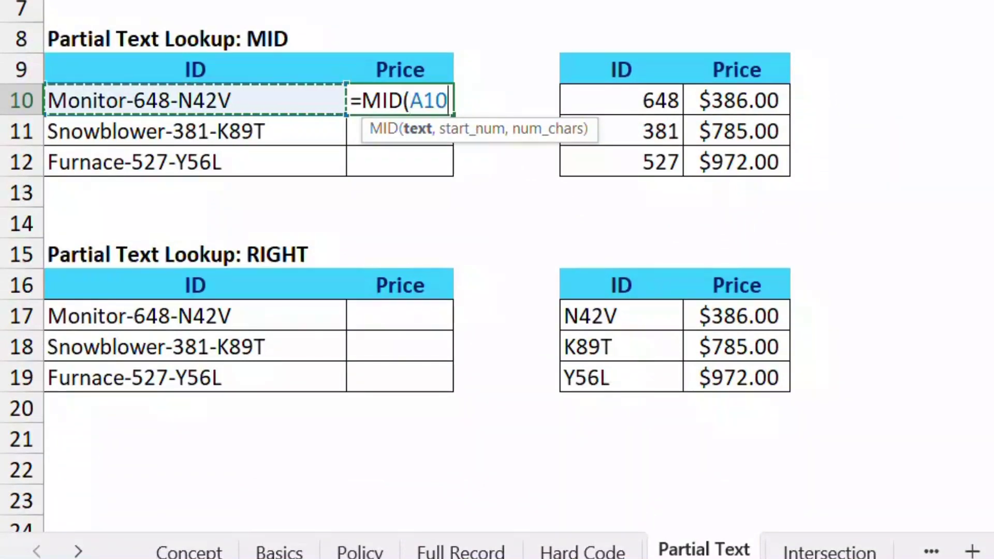
{"action": "type", "text": ","}
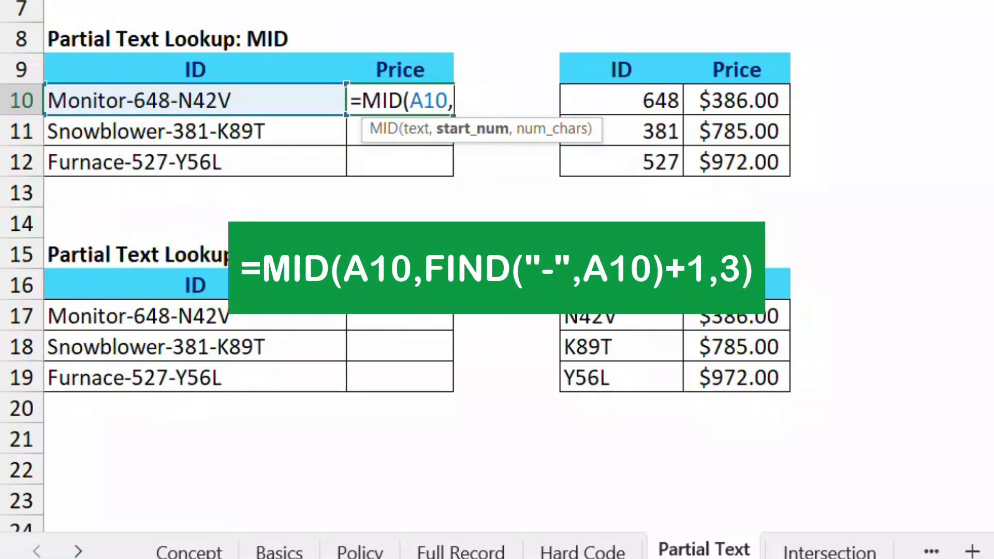
{"action": "type", "text": "find"}
{"action": "key", "text": "Tab"}
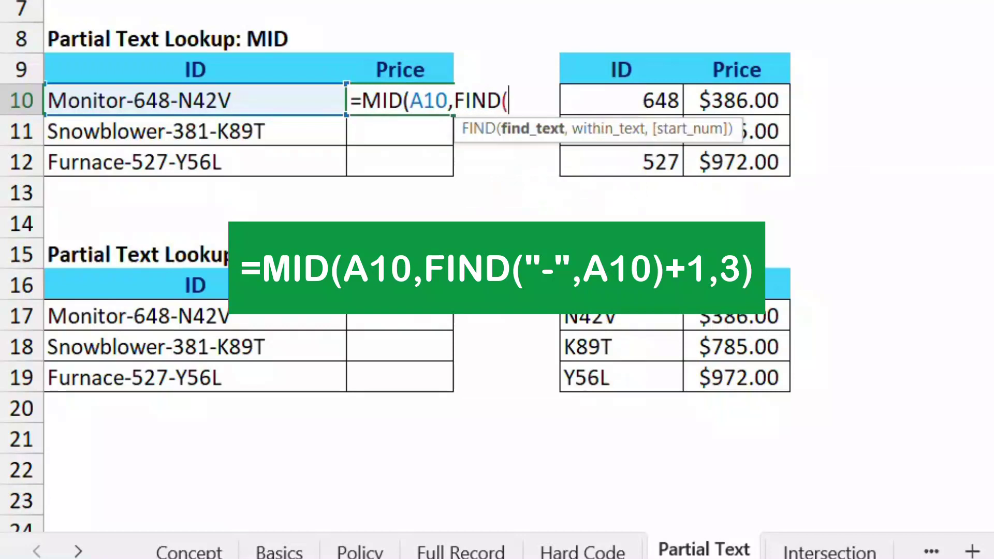
{"action": "type", "text": "\"-\","}
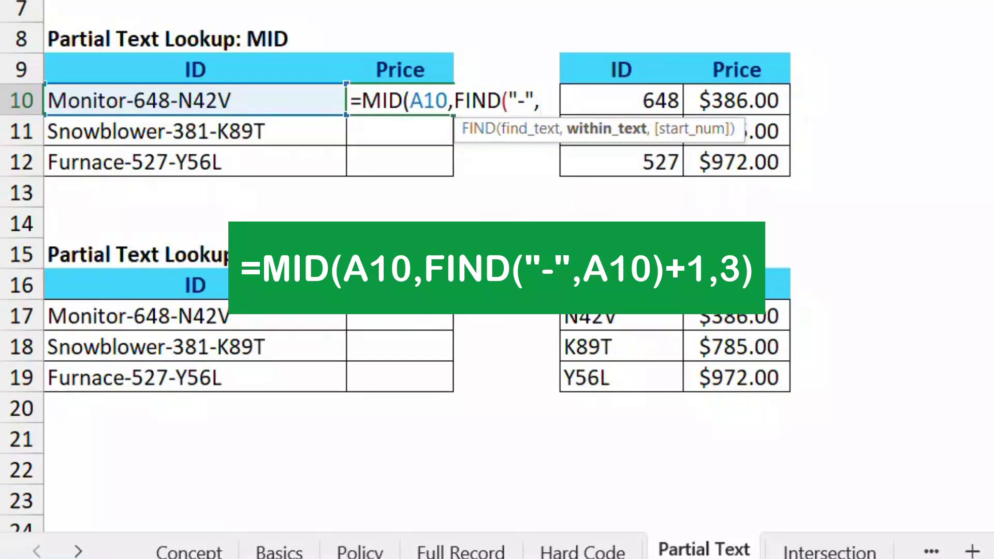
{"action": "left_click", "coordinate": [196, 100]}
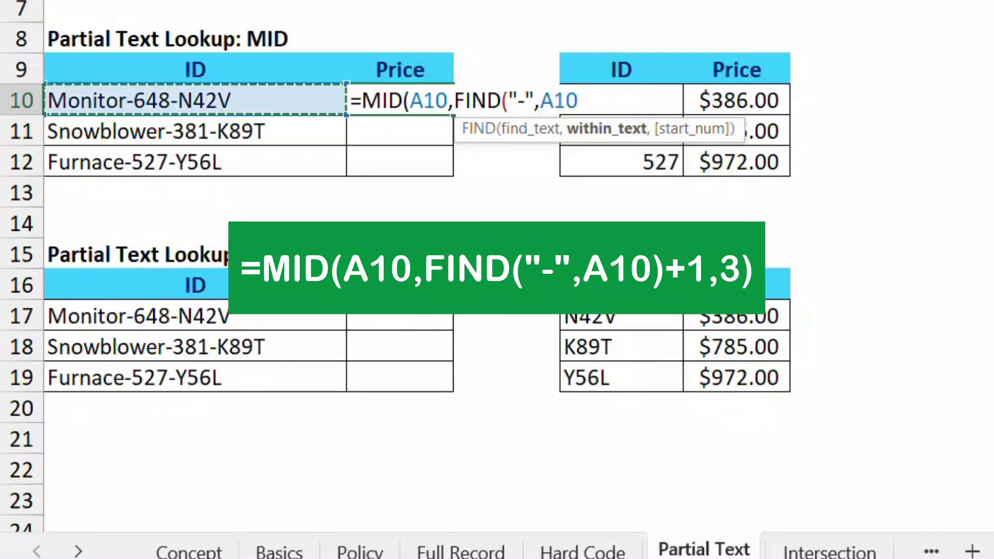
{"action": "type", "text": ")"}
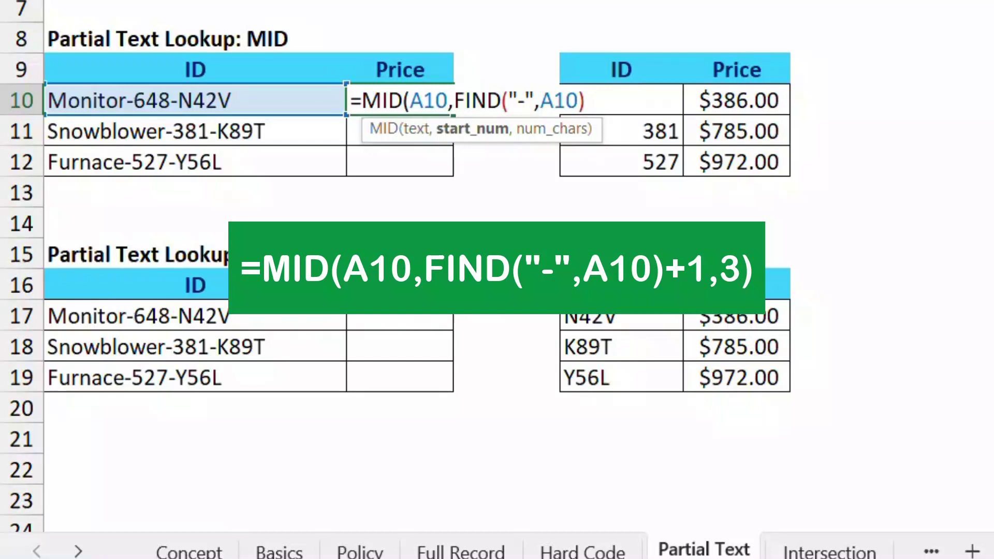
{"action": "type", "text": "+1,"}
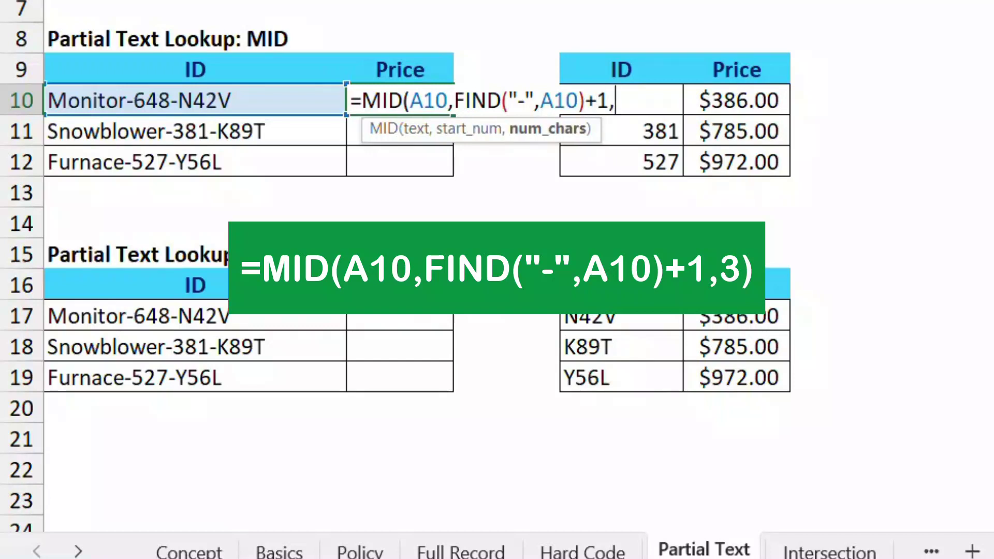
{"action": "type", "text": "3"}
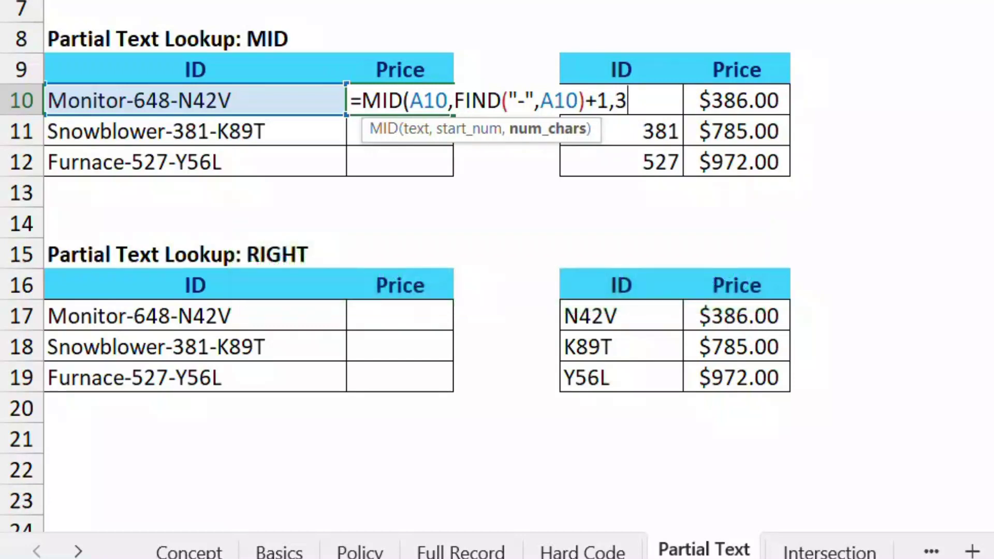
{"action": "type", "text": ")"}
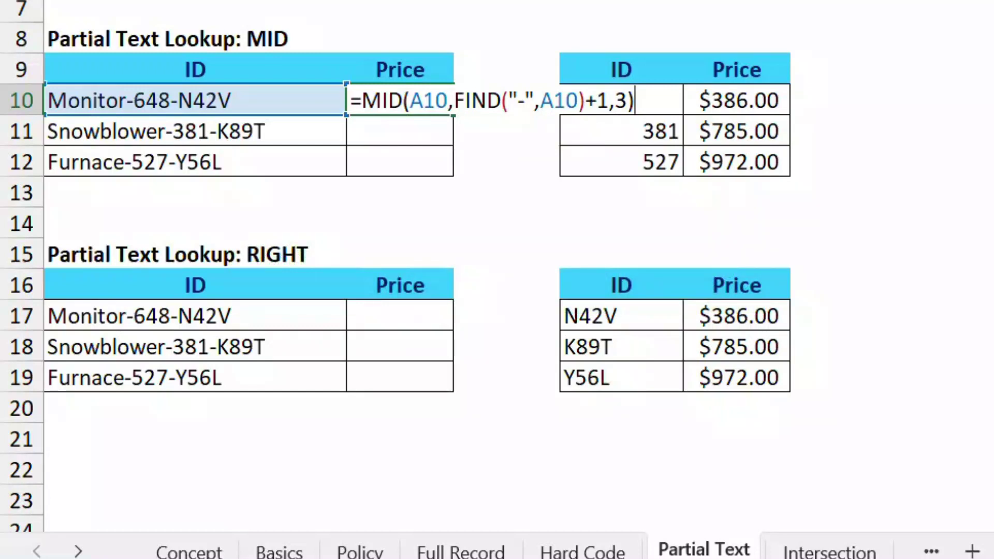
{"action": "key", "text": "Return"}
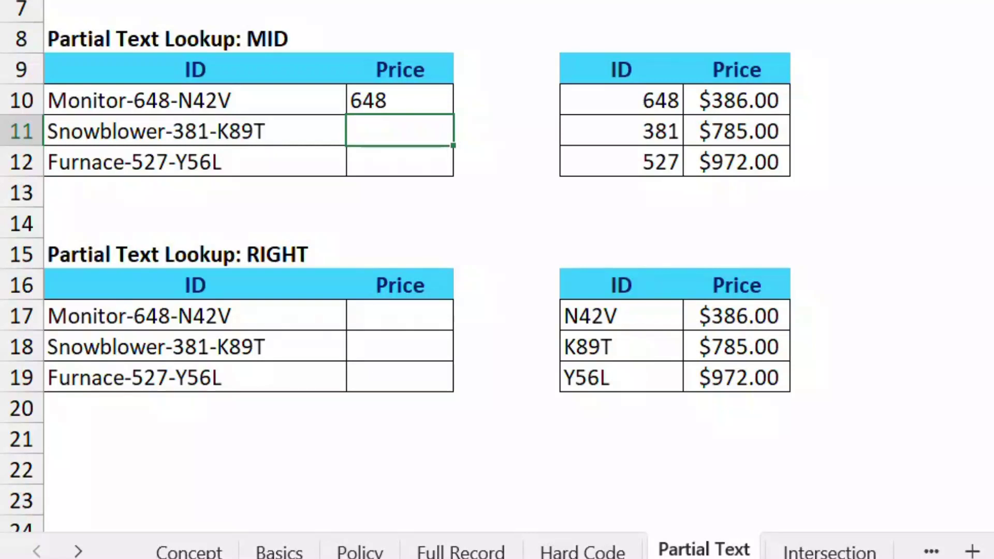
Wrap the MID expression in B10 in a VLOOKUP so that MID(A10,FIND("-",A10)+1,3) becomes the lookup value
{"action": "left_click", "coordinate": [399, 100]}
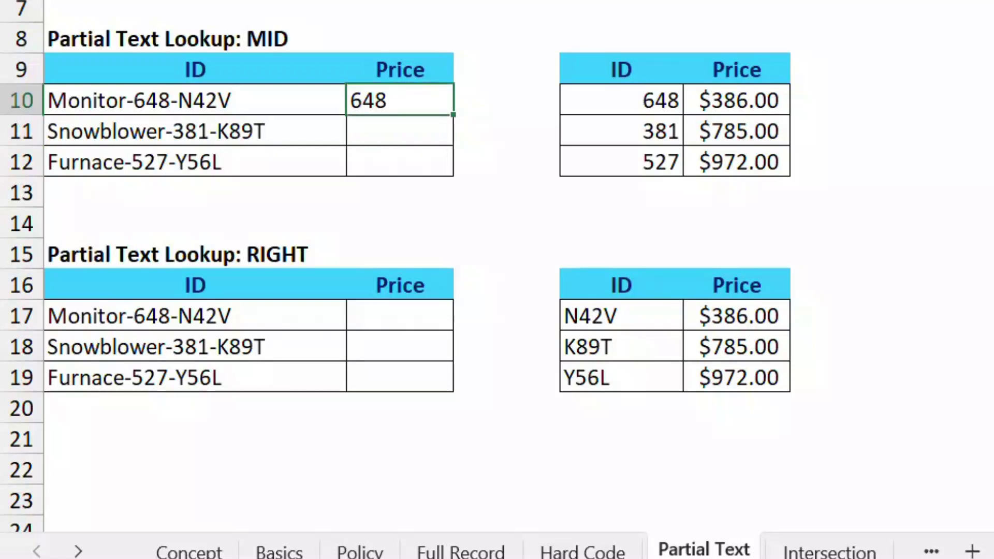
{"action": "key", "text": "F2"}
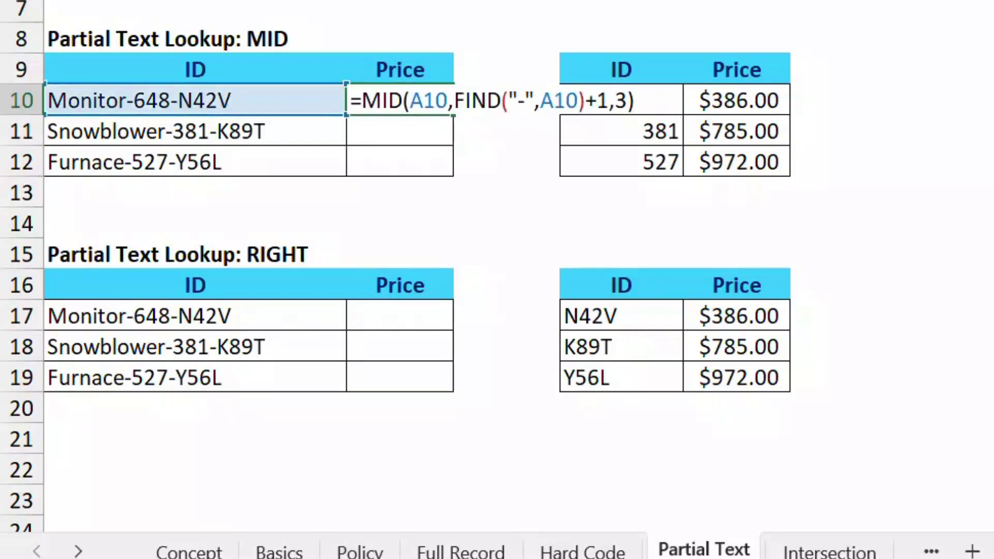
{"action": "left_click_drag", "start_coordinate": [361, 100], "coordinate": [634, 100]}
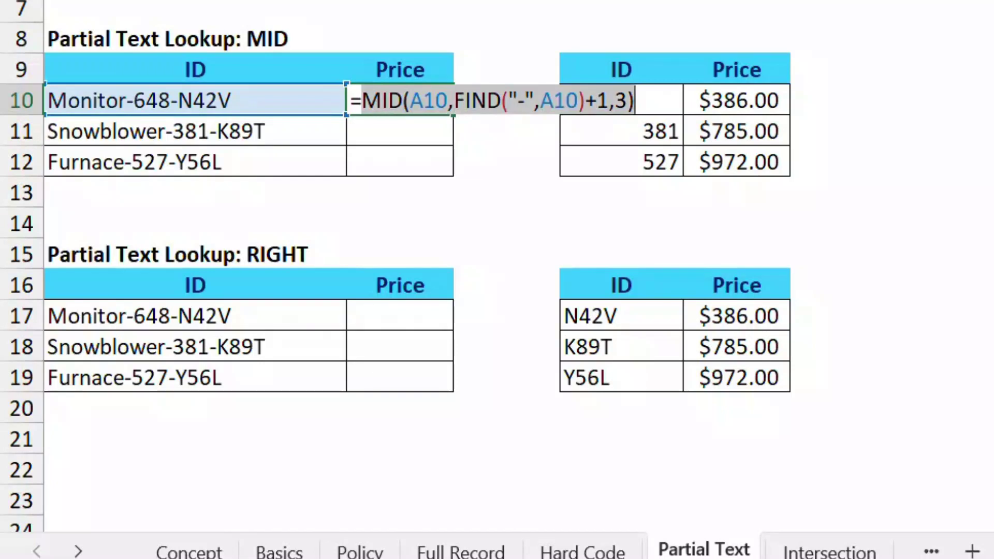
{"action": "key", "text": "ctrl+x"}
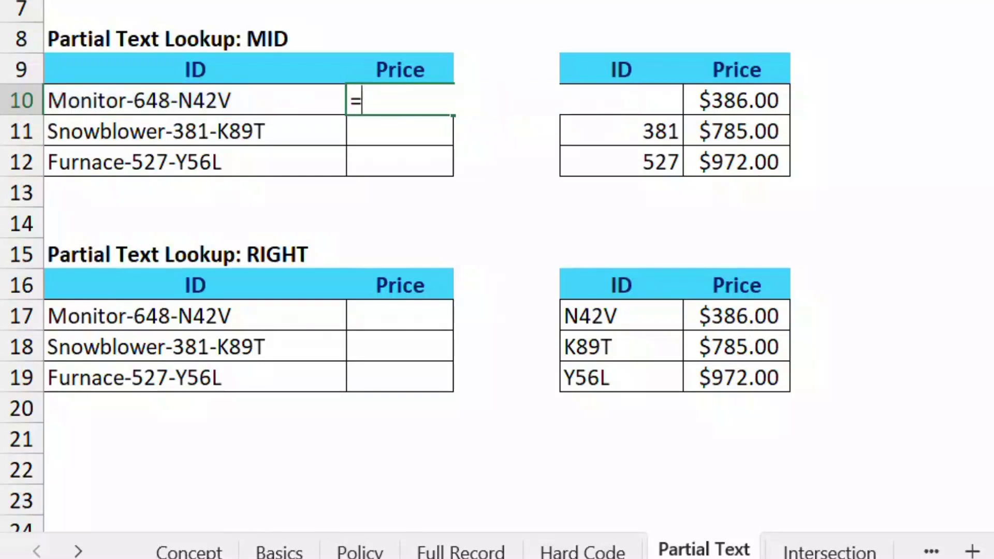
{"action": "type", "text": "vloo"}
{"action": "key", "text": "Tab"}
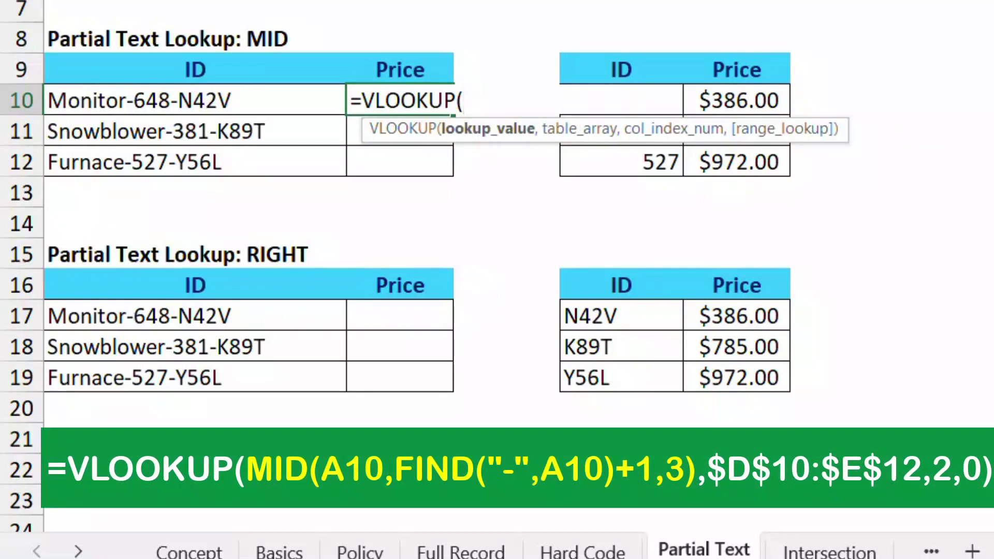
{"action": "key", "text": "ctrl+v"}
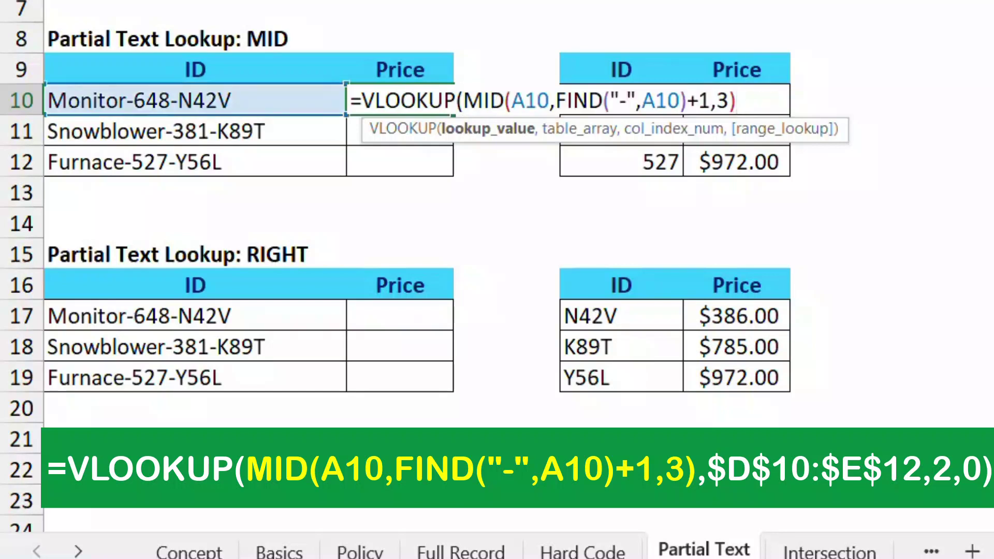
Complete the VLOOKUP in B10 with table array $D$10:$E$12, column index 2 and range lookup 0
{"action": "type", "text": ","}
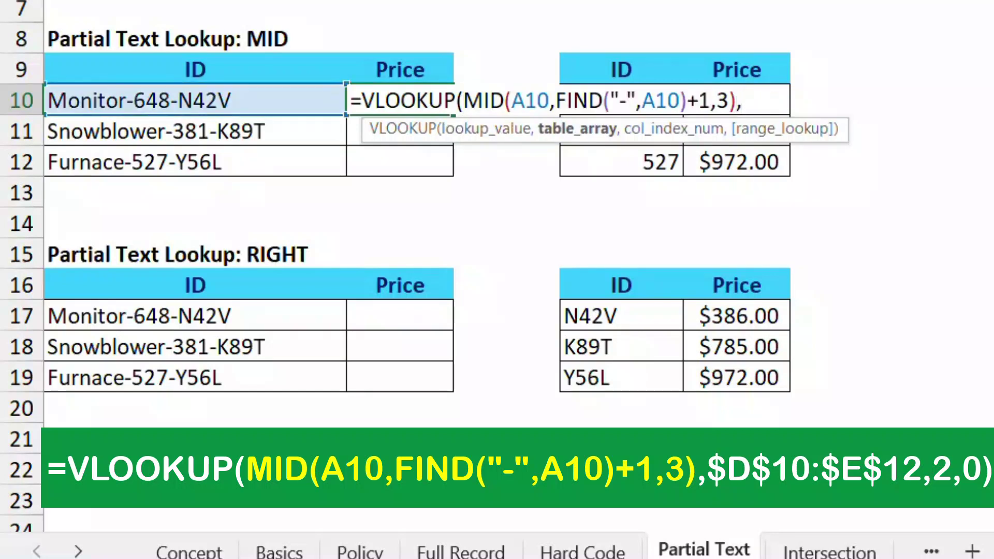
{"action": "left_click_drag", "start_coordinate": [736, 162], "coordinate": [616, 99]}
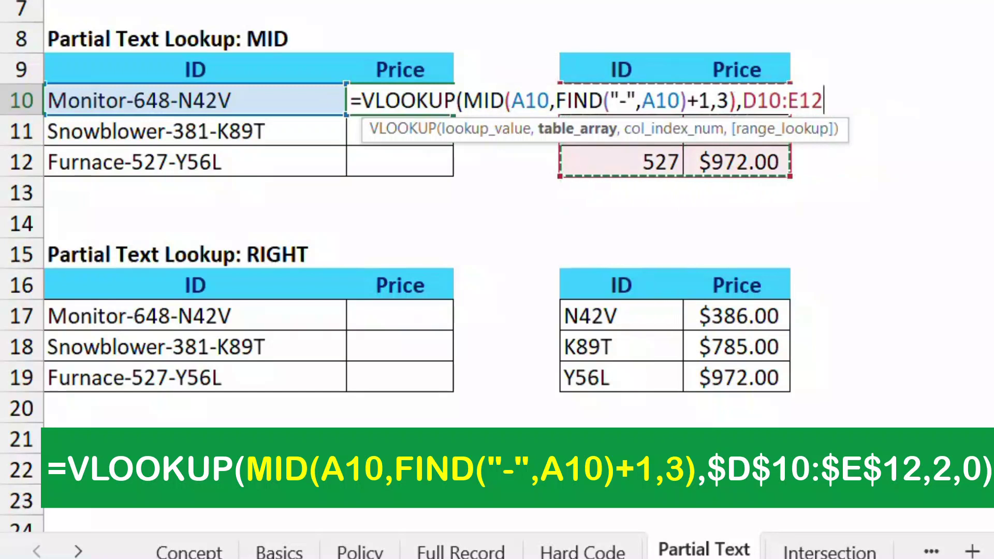
{"action": "key", "text": "F4"}
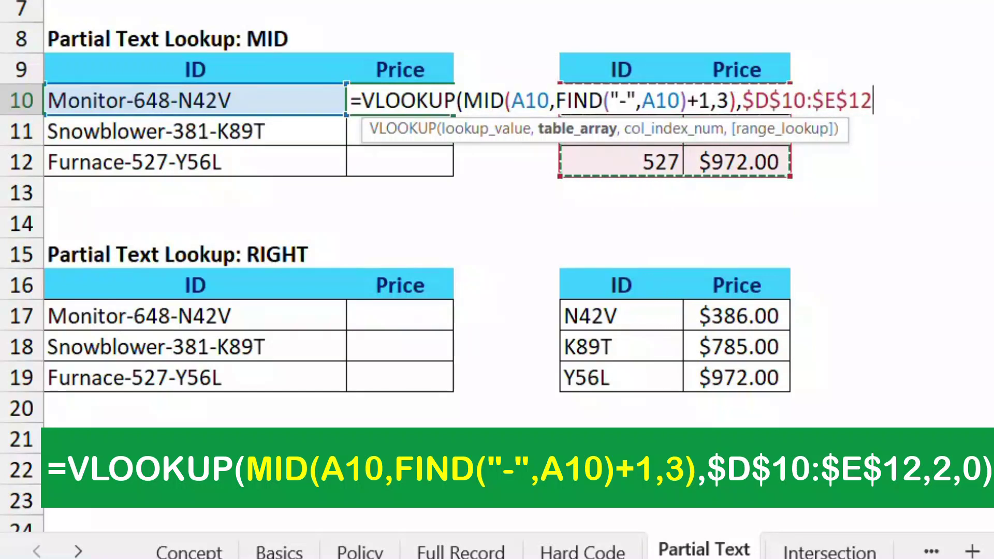
{"action": "type", "text": ", 2"}
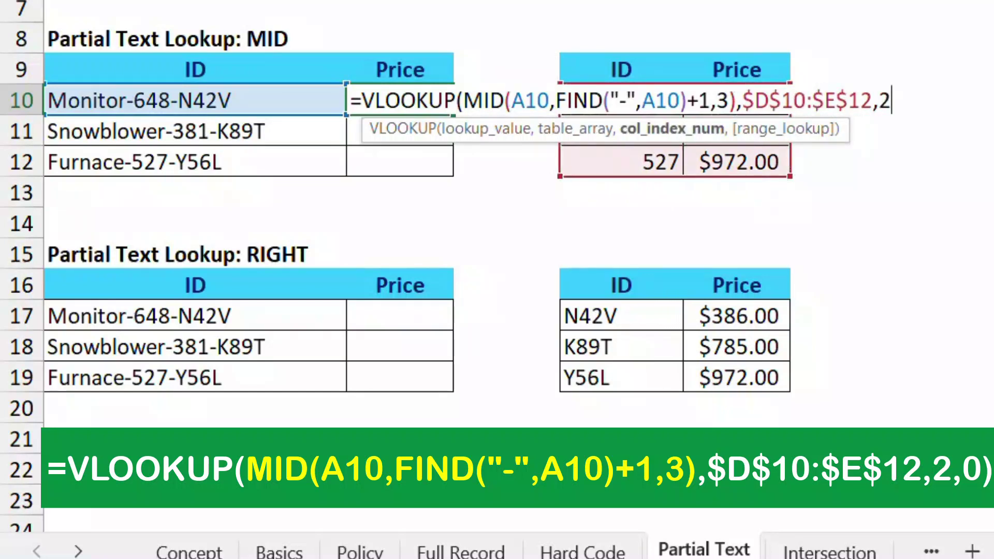
{"action": "type", "text": ",0)"}
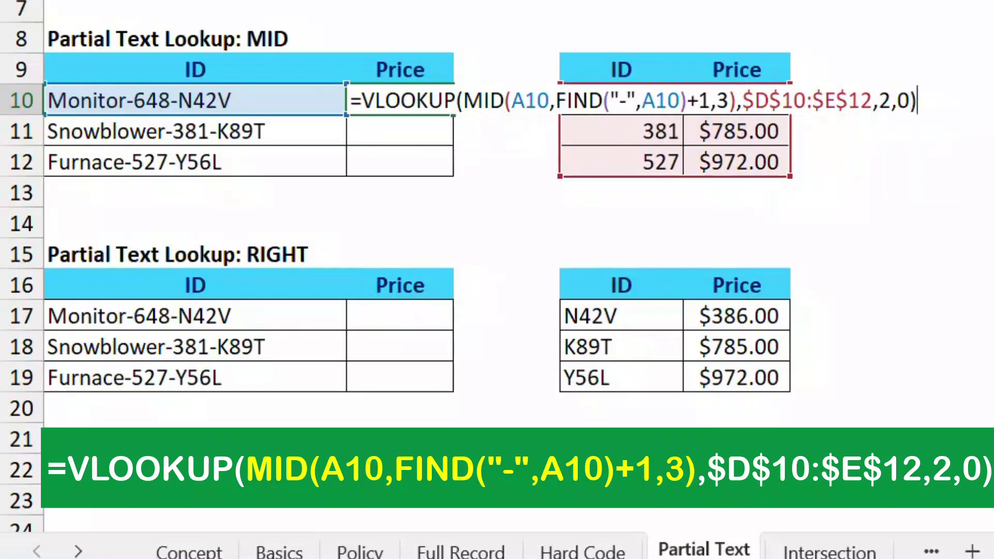
{"action": "key", "text": "Return"}
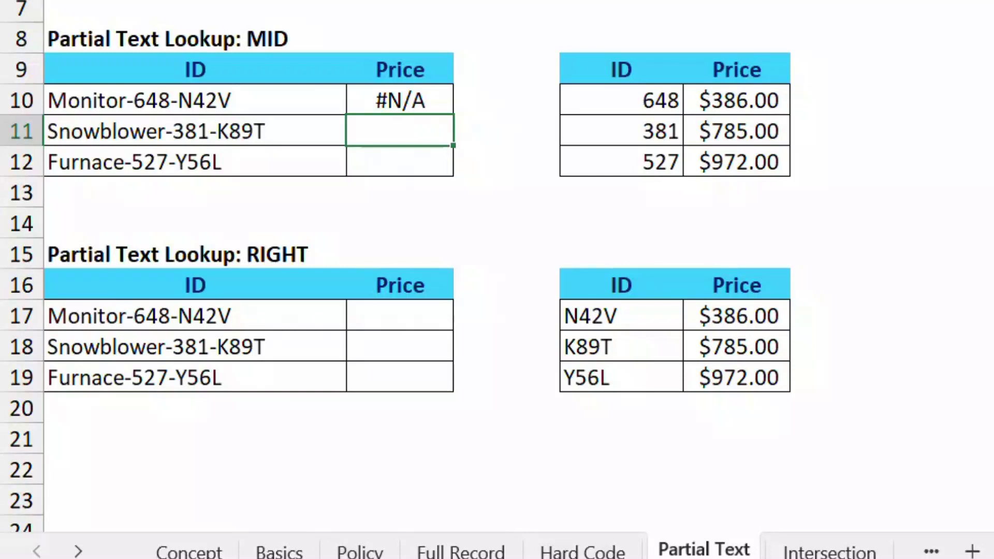
Add +0 after the MID expression in B10's lookup value to convert it to a number, and fill the formula down through B12
{"action": "left_click", "coordinate": [399, 100]}
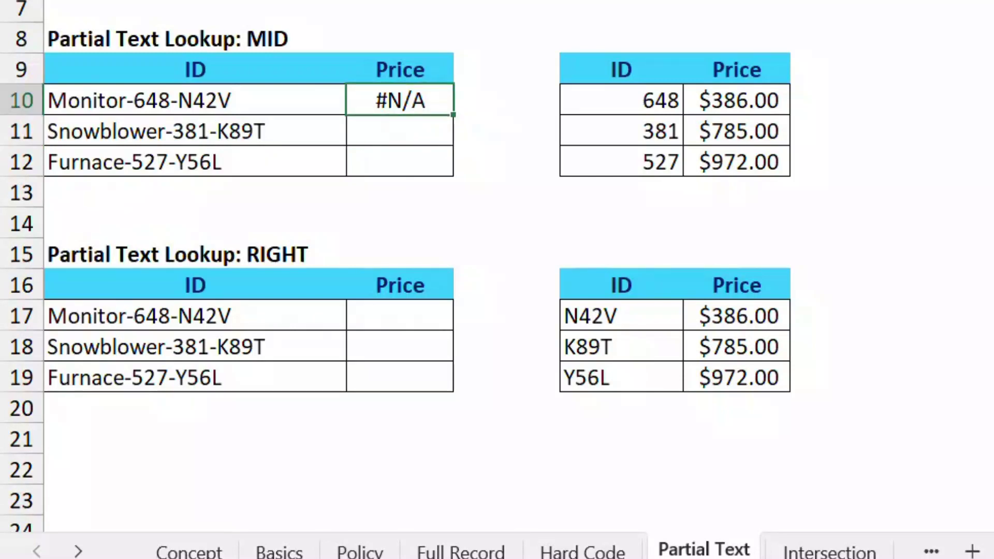
{"action": "key", "text": "F2"}
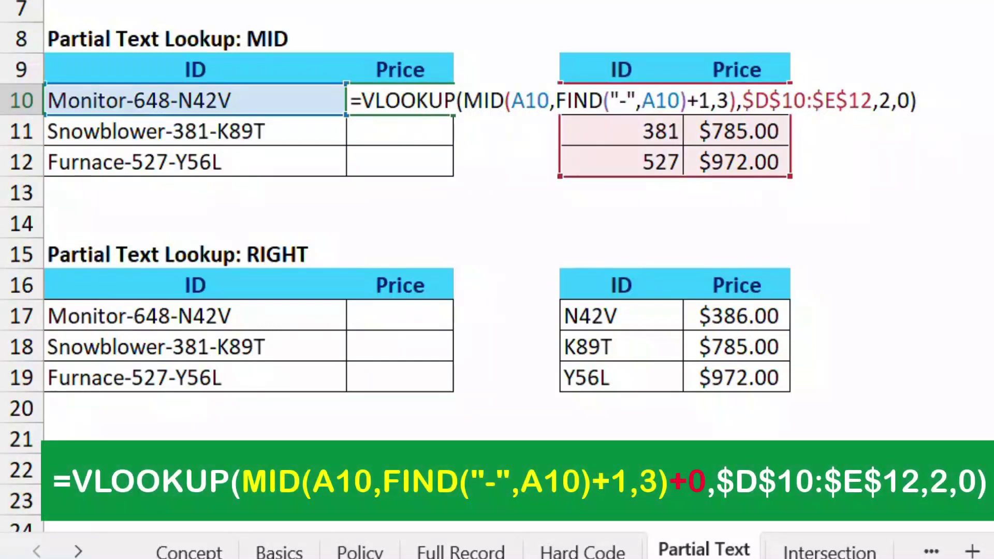
{"action": "left_click", "coordinate": [736, 100]}
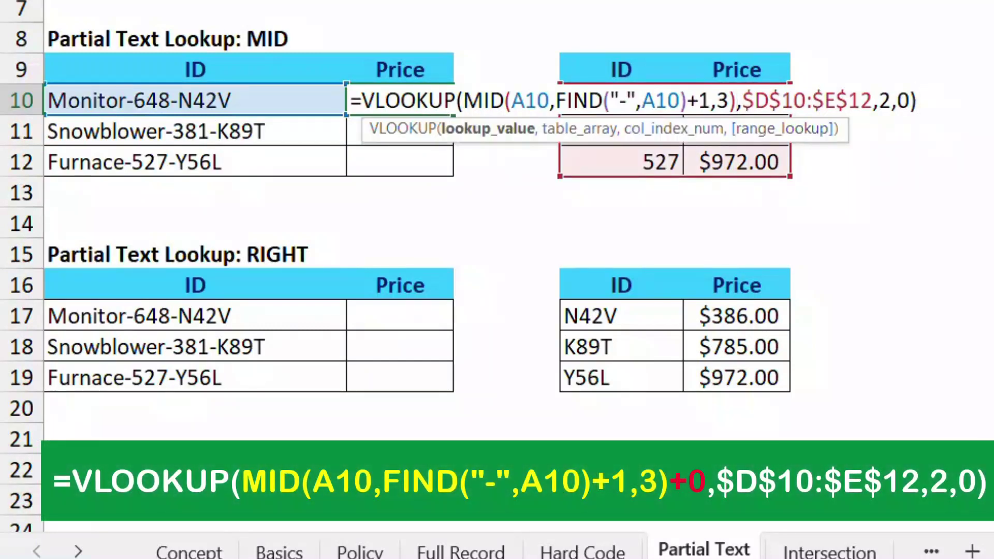
{"action": "type", "text": "+0"}
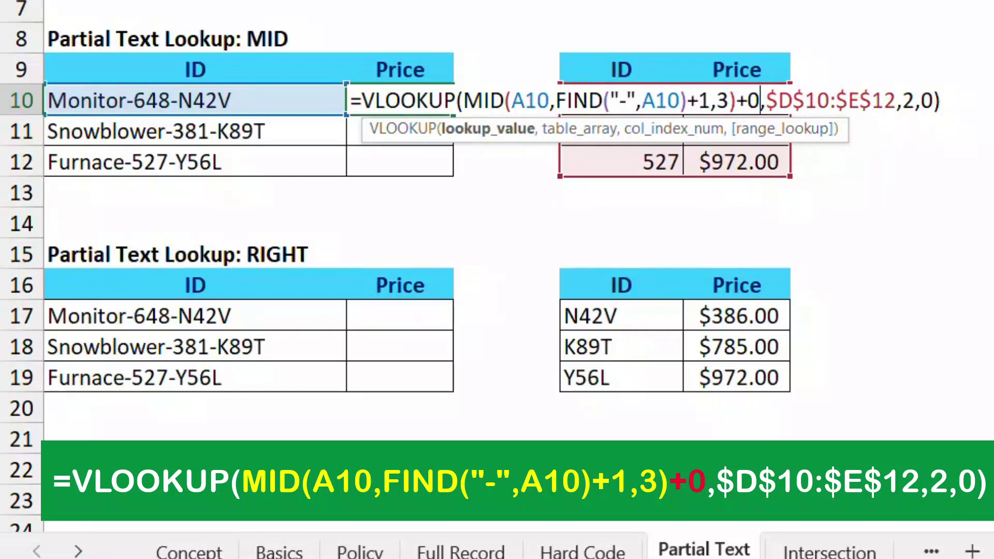
{"action": "key", "text": "ctrl+Return"}
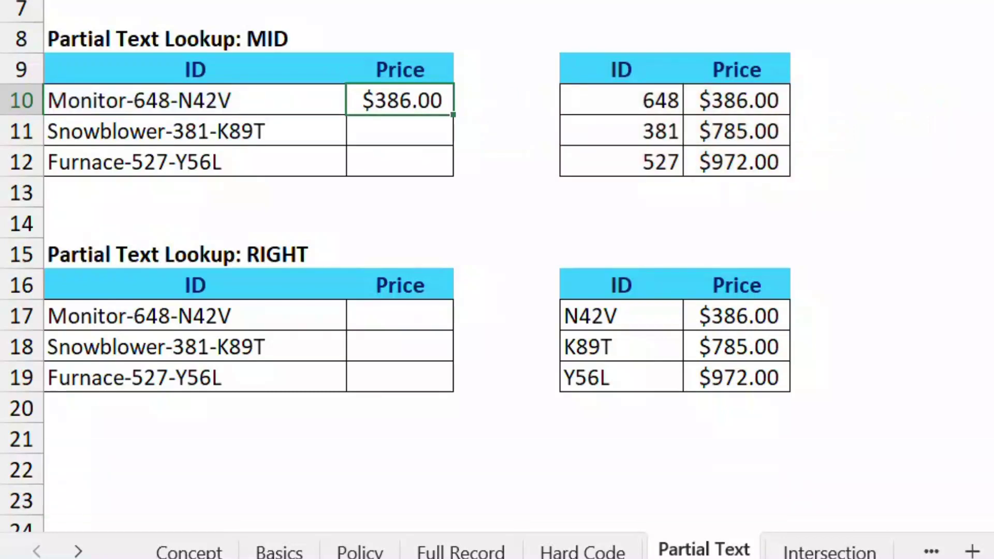
{"action": "double_click", "coordinate": [453, 115]}
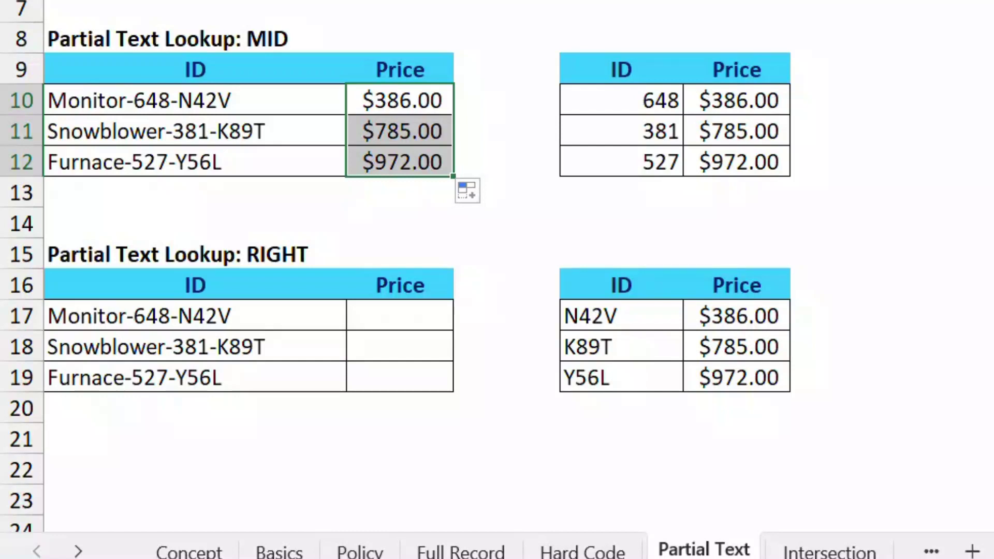
Enter =RIGHT(A17,4) in B17 to extract the last four characters of the ID
{"action": "left_click", "coordinate": [400, 315]}
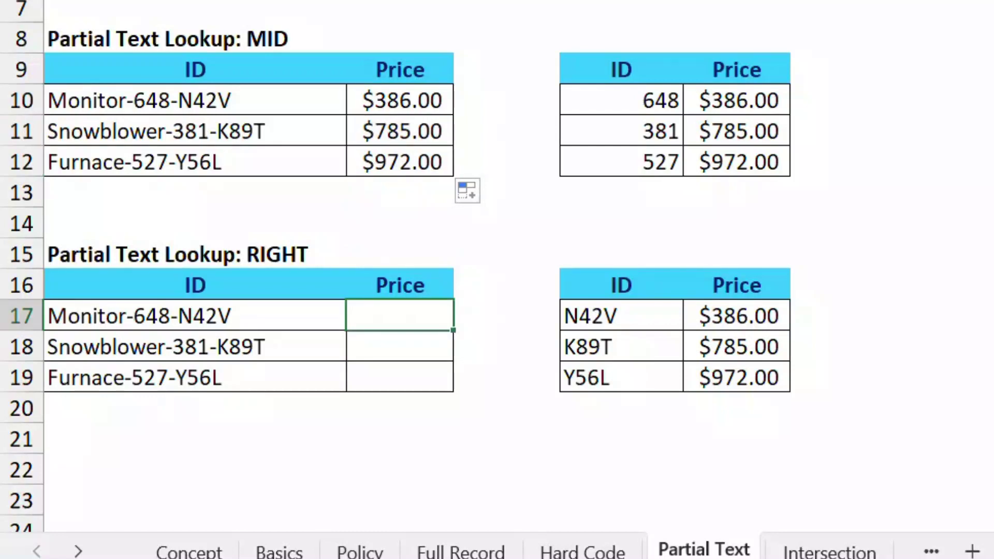
{"action": "type", "text": "=right"}
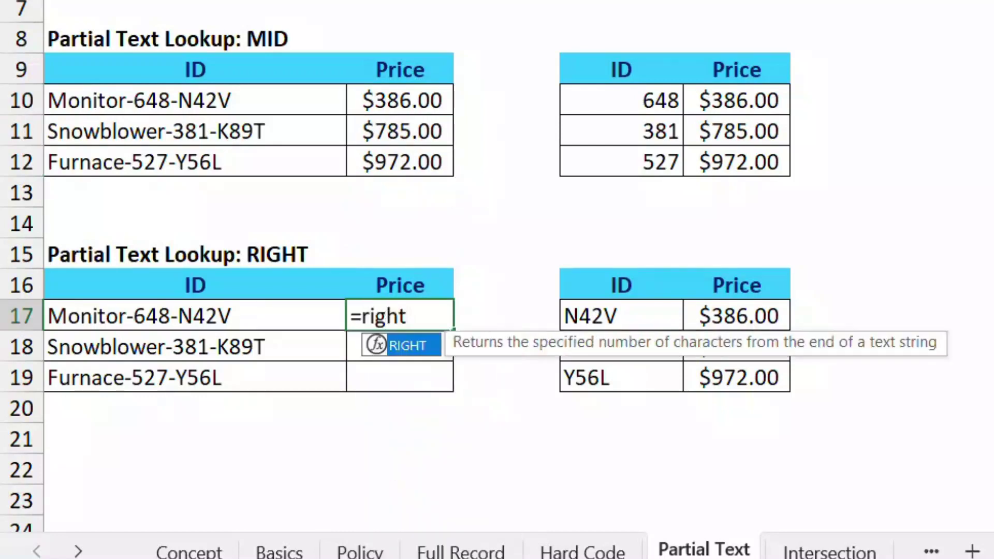
{"action": "key", "text": "Tab"}
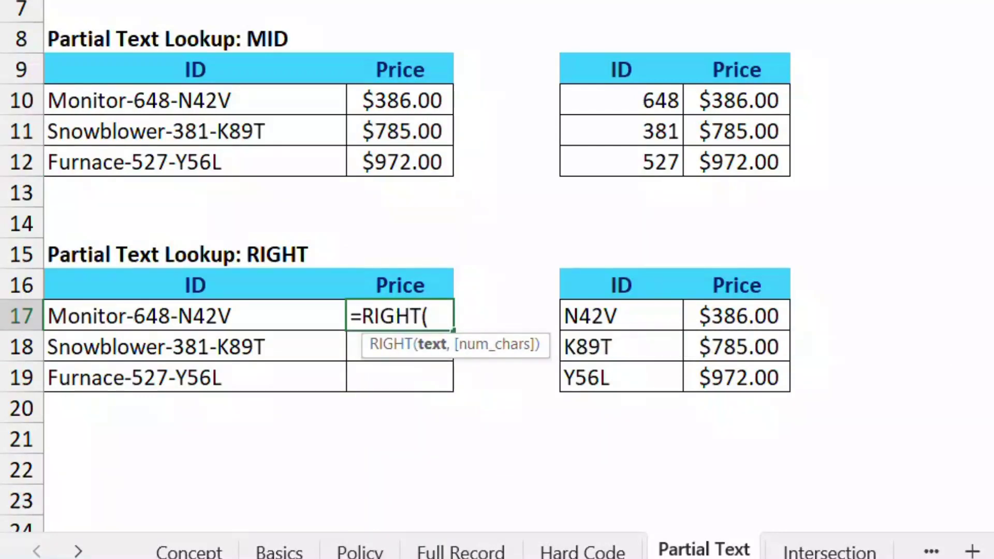
{"action": "left_click", "coordinate": [194, 316]}
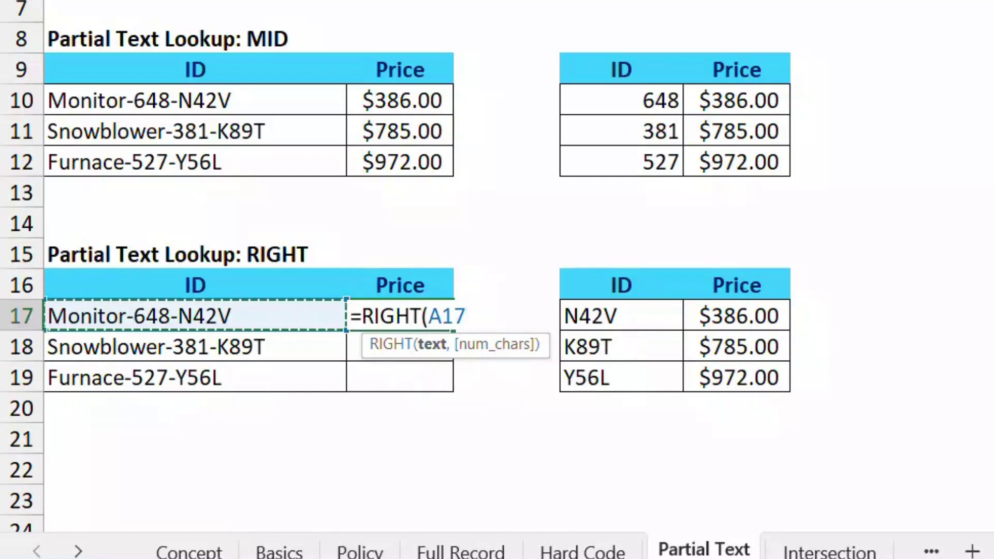
{"action": "type", "text": ",4"}
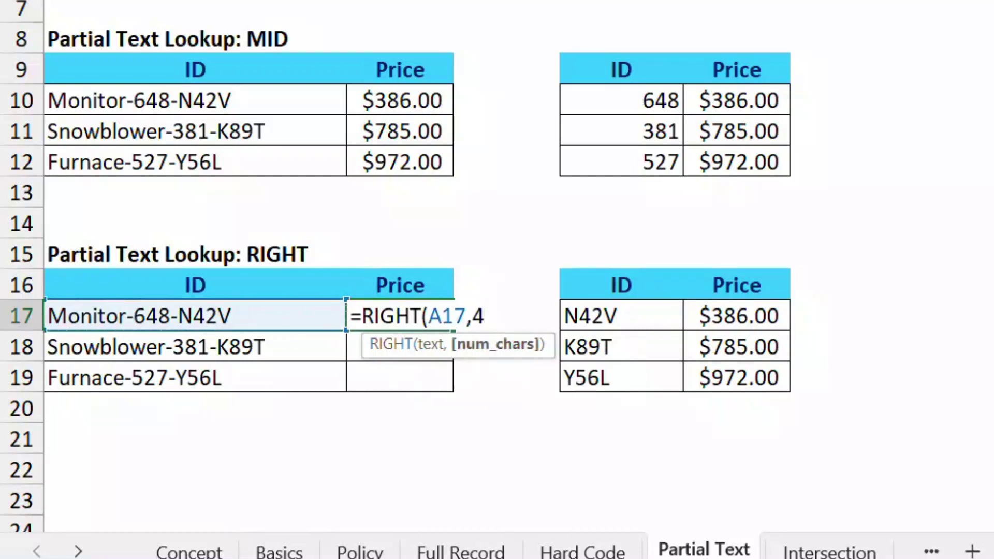
{"action": "type", "text": "0"}
{"action": "key", "text": "BackSpace"}
{"action": "type", "text": ")"}
{"action": "key", "text": "ctrl+Return"}
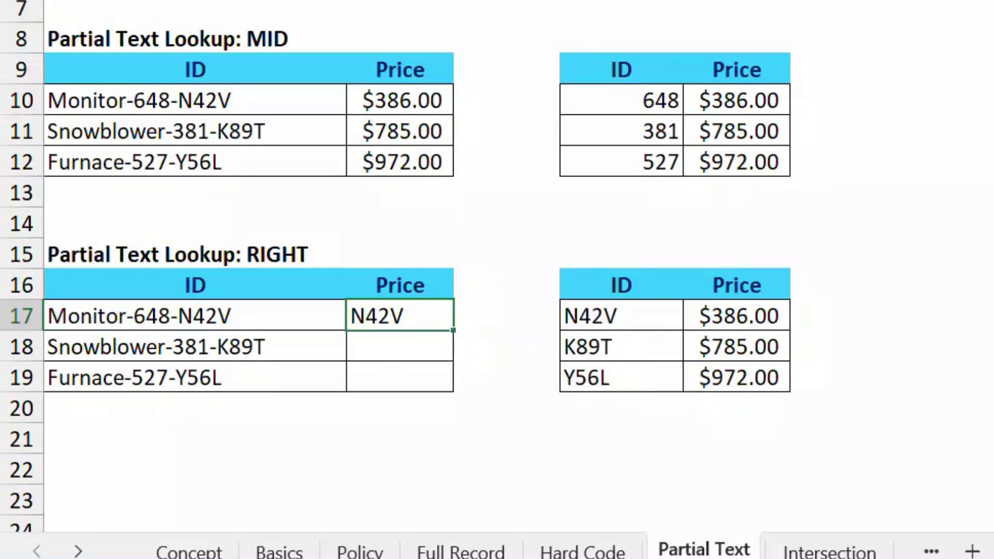
Wrap the RIGHT expression in B17 in a VLOOKUP so that RIGHT(A17,4) becomes the lookup value
{"action": "key", "text": "F2"}
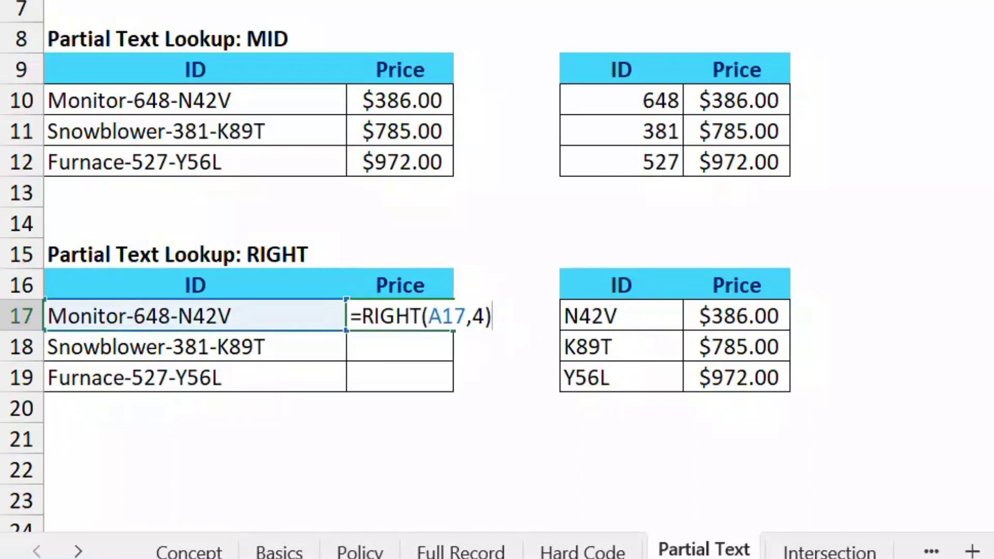
{"action": "left_click", "coordinate": [362, 317]}
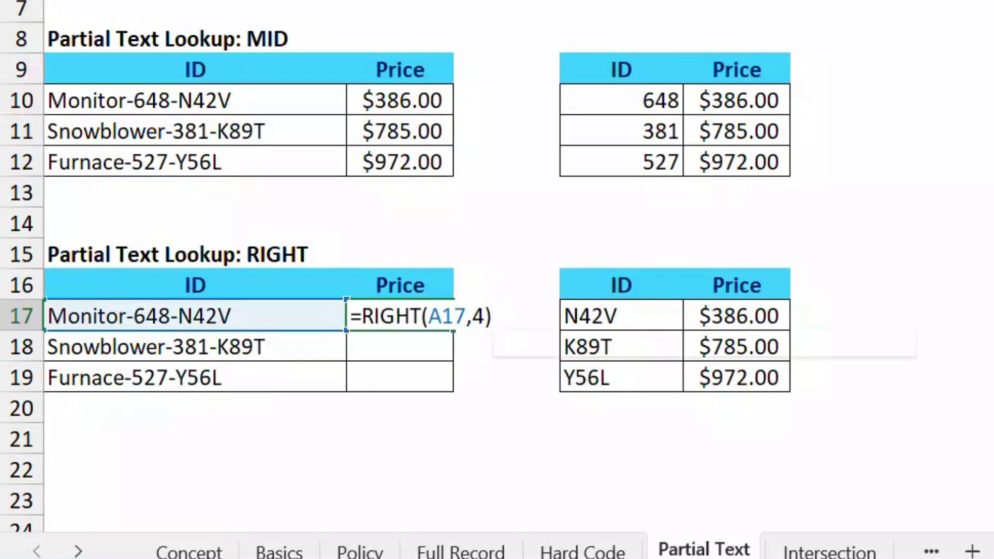
{"action": "type", "text": "Vloo"}
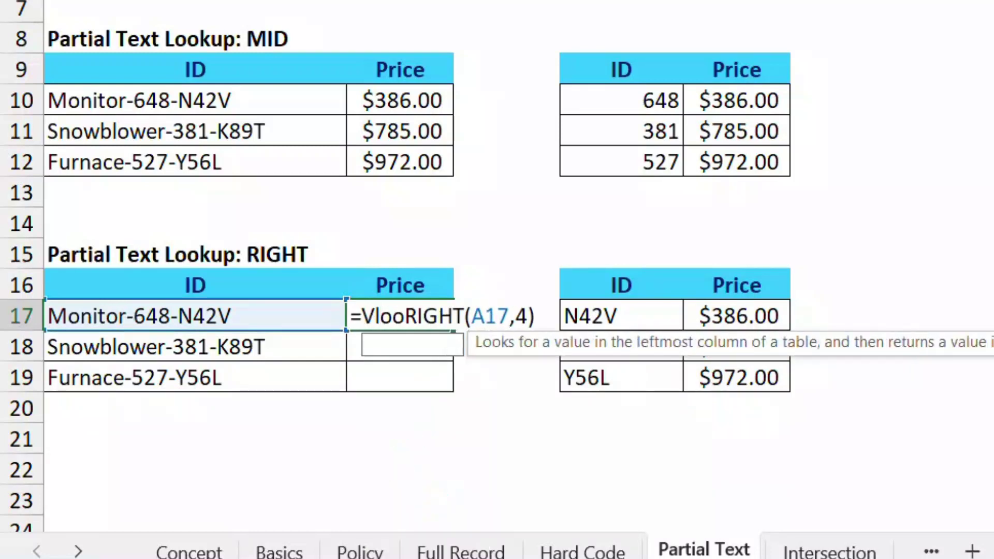
{"action": "key", "text": "Tab"}
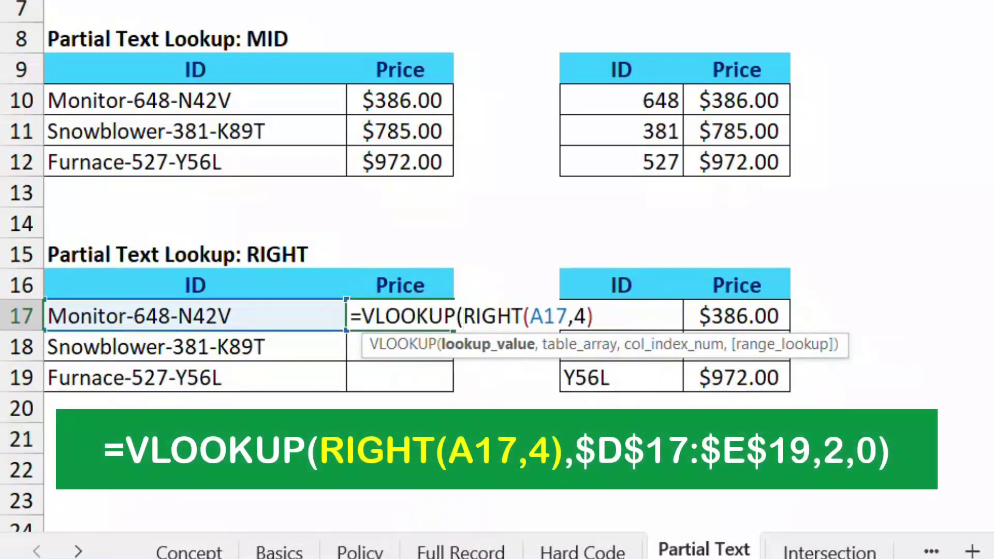
Complete the VLOOKUP in B17 with table array $D$17:$E$19, column index 2 and range lookup 0, and fill it down through B19
{"action": "type", "text": ","}
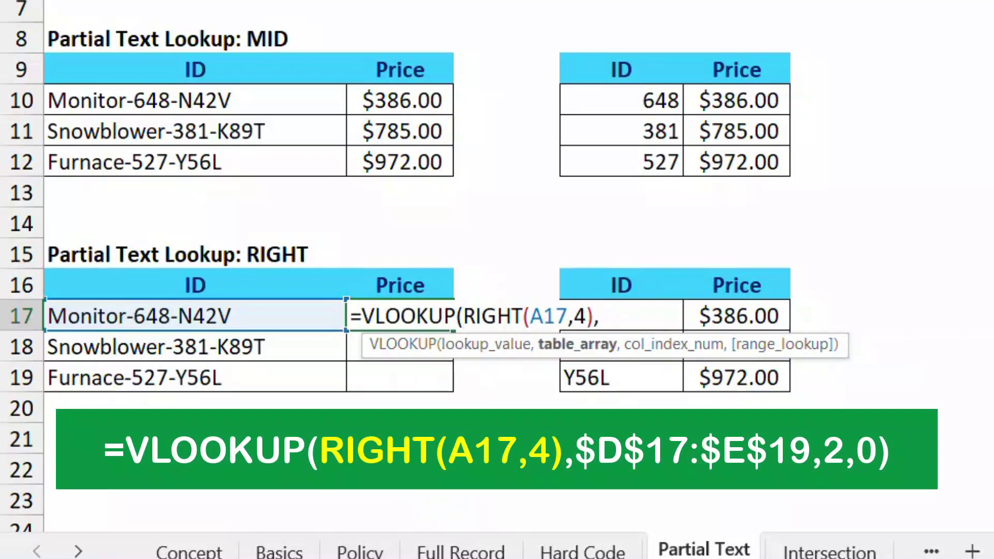
{"action": "left_click_drag", "start_coordinate": [736, 378], "coordinate": [621, 317]}
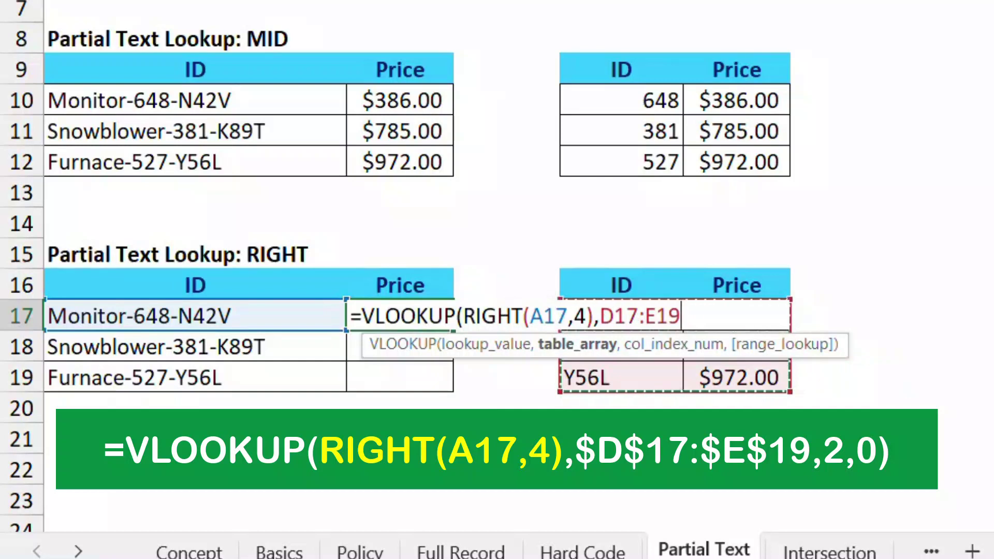
{"action": "key", "text": "F4"}
{"action": "type", "text": ","}
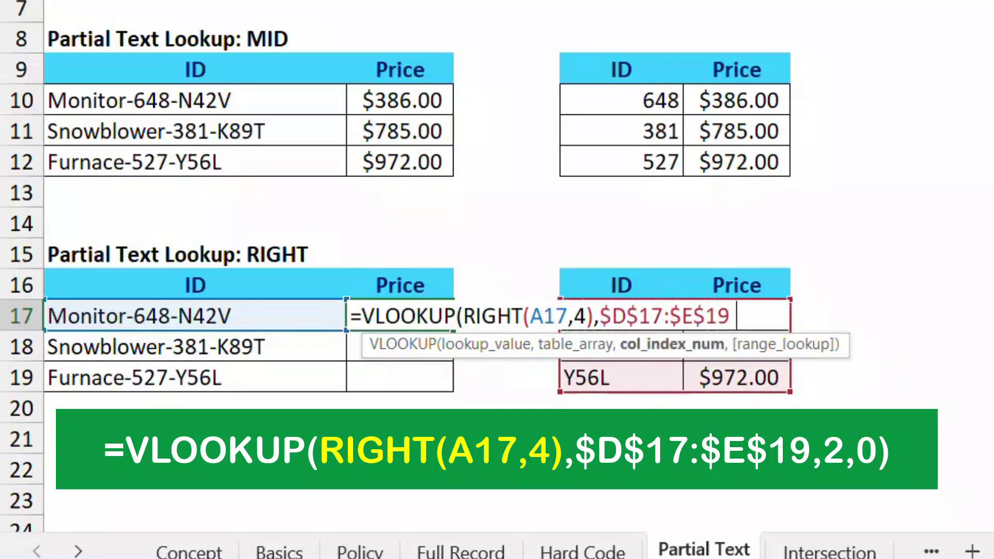
{"action": "type", "text": "2,0)"}
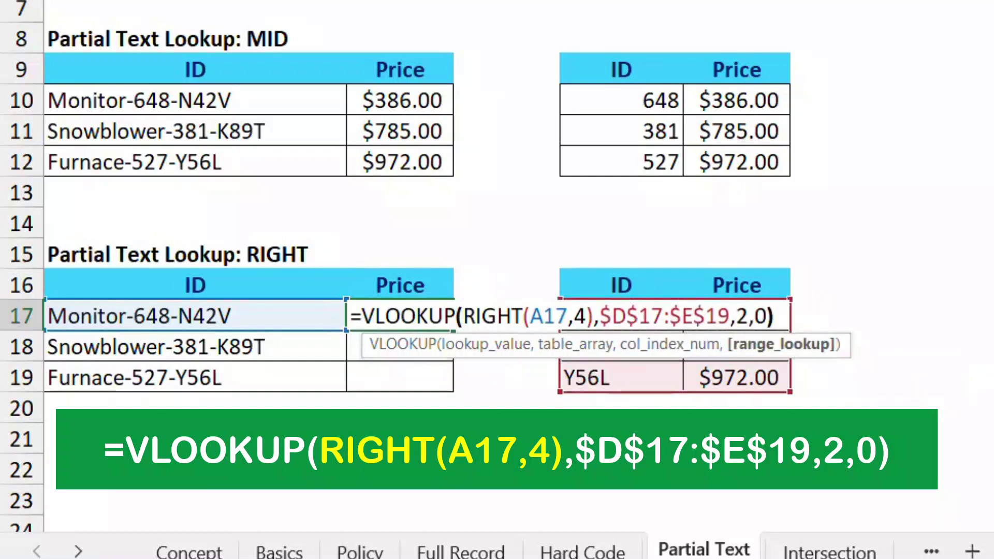
{"action": "key", "text": "ctrl+Return"}
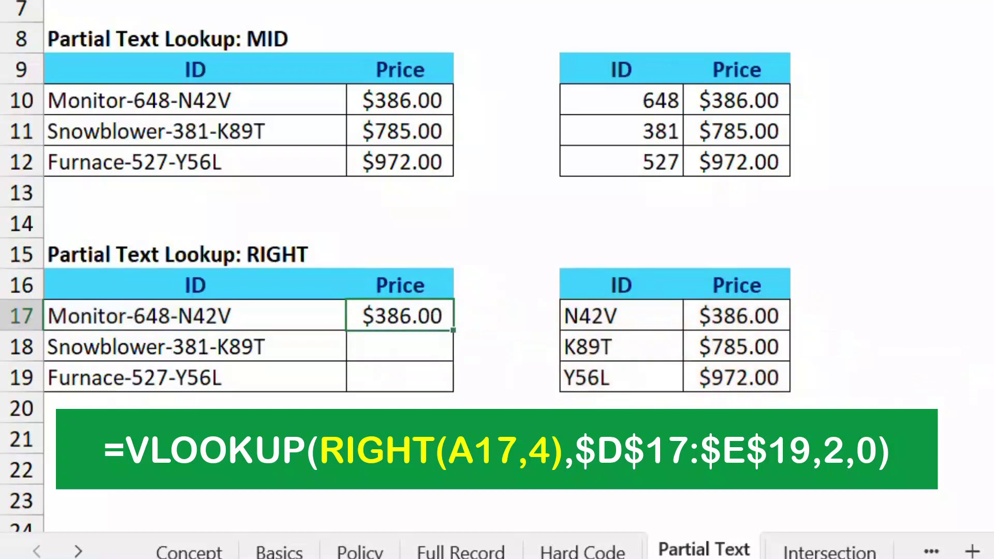
{"action": "key", "text": "shift+Down"}
{"action": "key", "text": "shift+Down"}
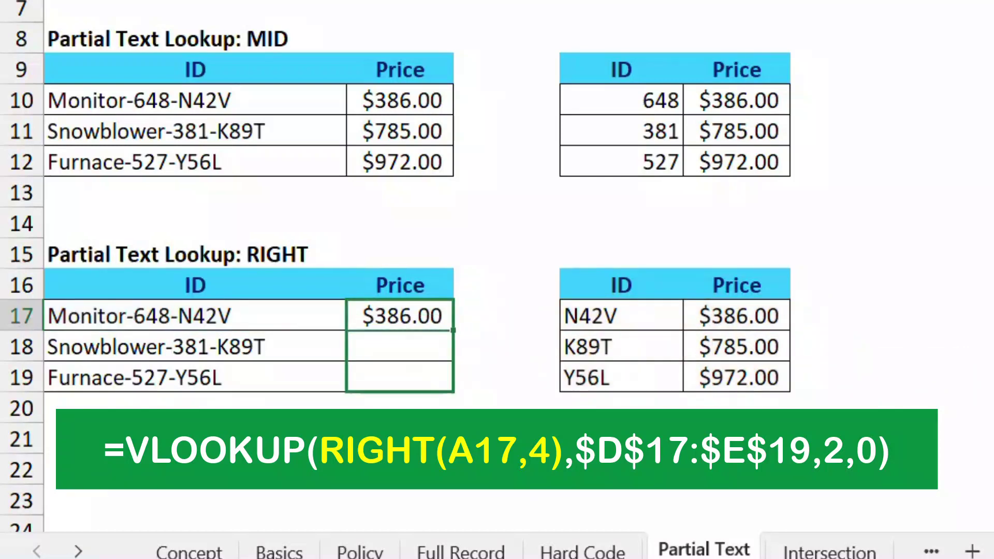
{"action": "key", "text": "ctrl+d"}
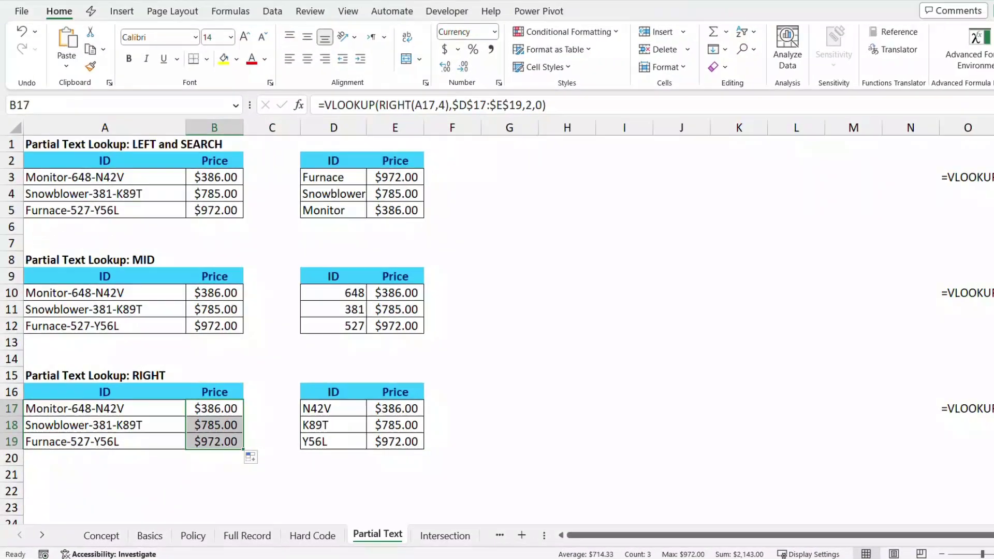
Switch to the Intersection sheet and check the drop-down lists of the Month cell J3 and the Product cell J4
{"action": "key", "text": "ctrl+Page_Down"}
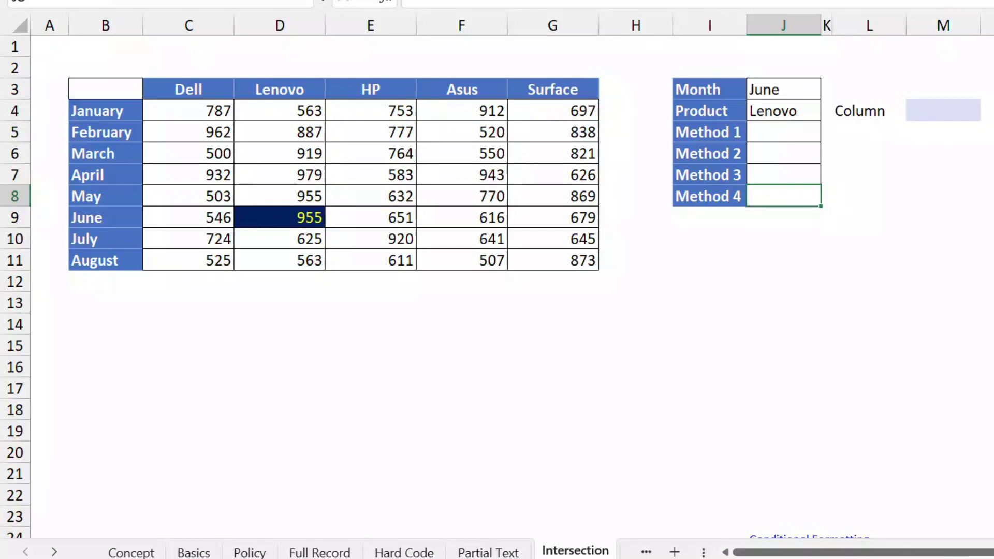
{"action": "left_click", "coordinate": [784, 89]}
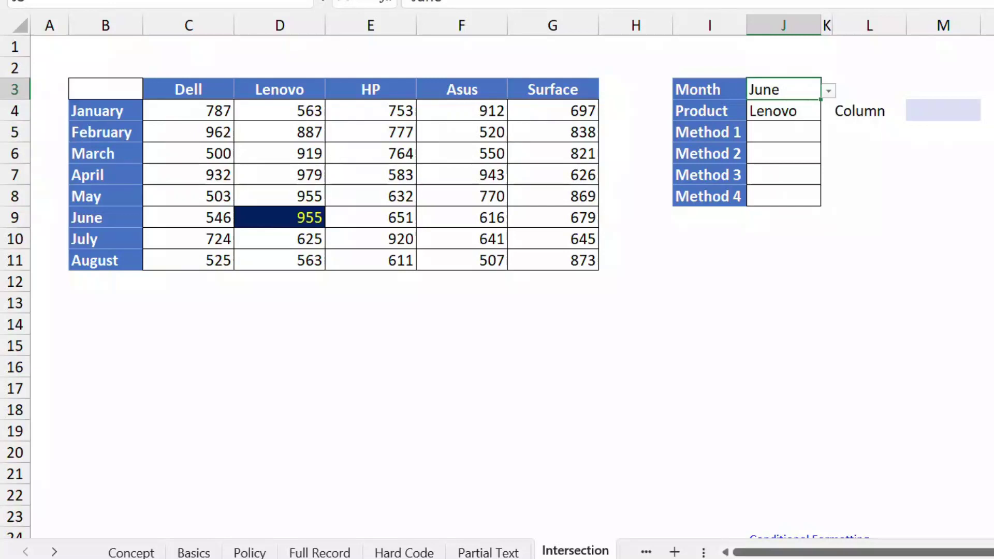
{"action": "key", "text": "alt+Down"}
{"action": "key", "text": "Escape"}
{"action": "left_click", "coordinate": [783, 111]}
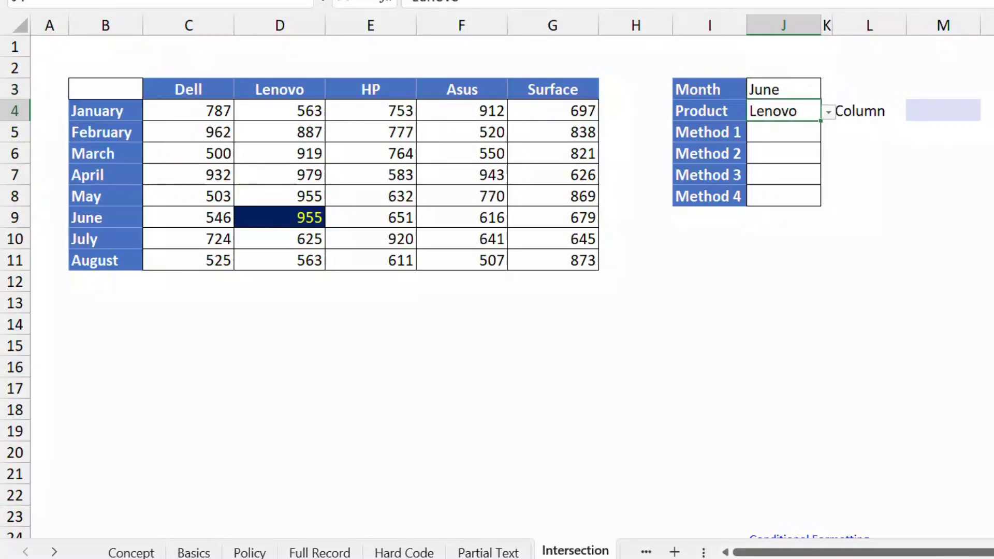
{"action": "key", "text": "alt+Down"}
{"action": "key", "text": "Escape"}
Enter =MATCH(J4,B3:G3,0) in M4 to find the product's column number in the header row
{"action": "left_click", "coordinate": [784, 132]}
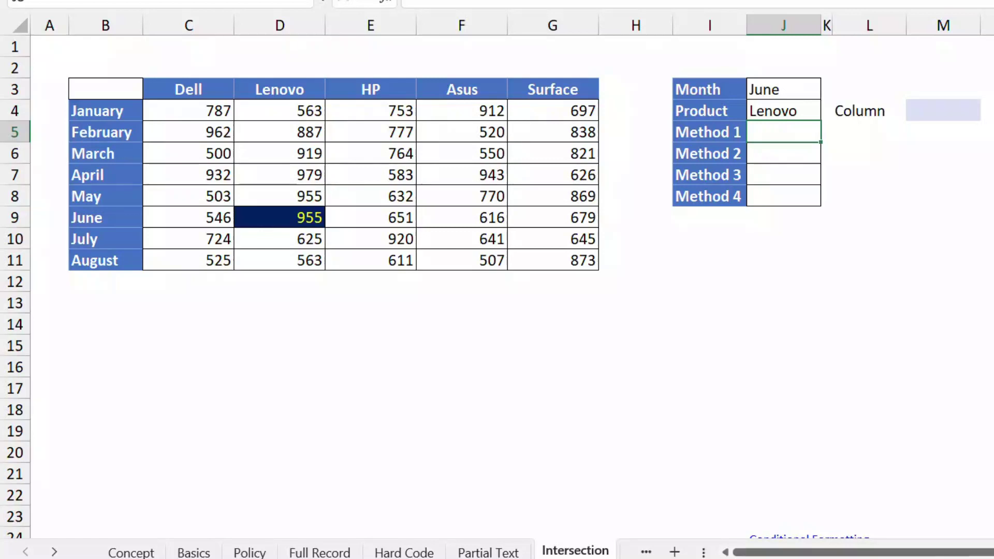
{"action": "left_click", "coordinate": [784, 110]}
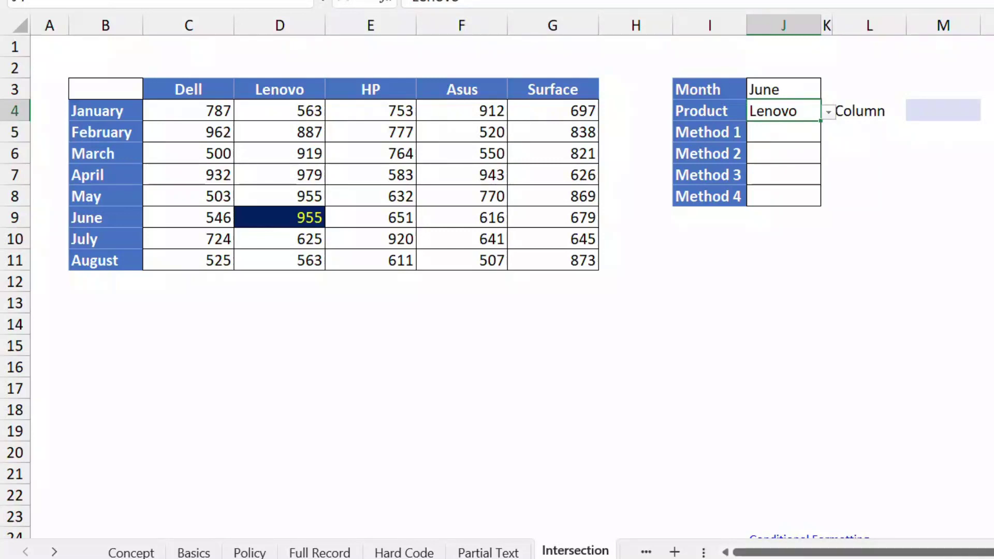
{"action": "left_click", "coordinate": [944, 110]}
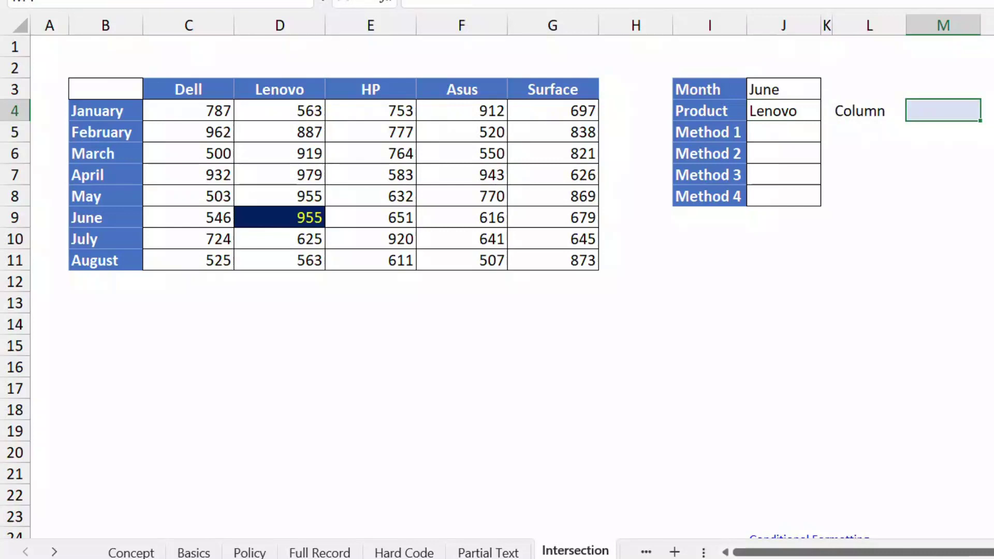
{"action": "type", "text": "=mat"}
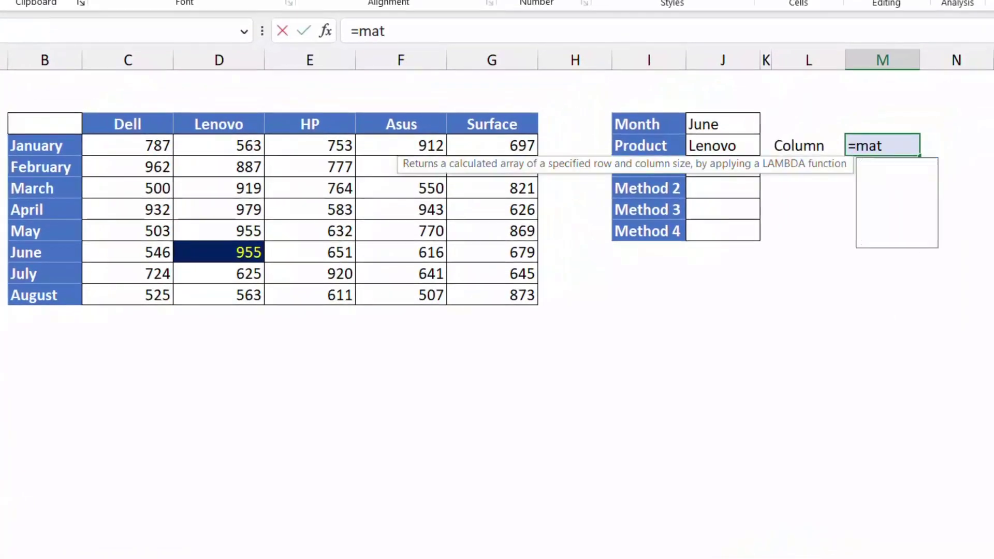
{"action": "type", "text": "ch"}
{"action": "key", "text": "Tab"}
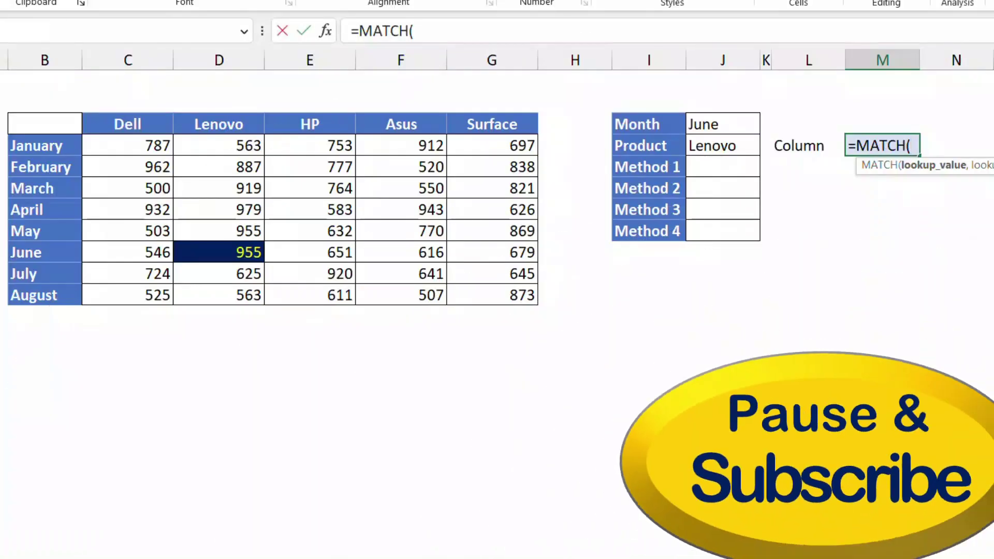
{"action": "left_click", "coordinate": [723, 146]}
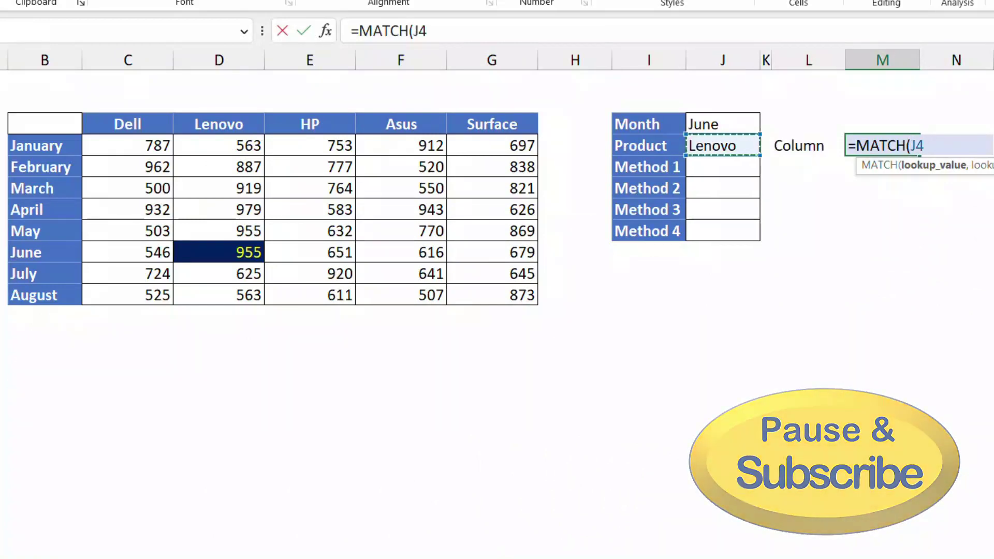
{"action": "type", "text": ","}
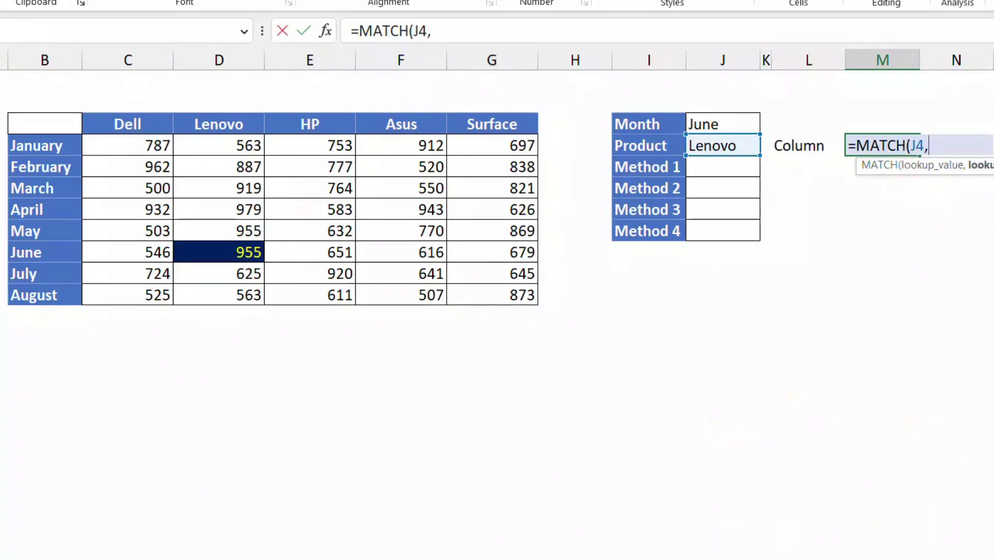
{"action": "left_click_drag", "start_coordinate": [44, 124], "coordinate": [536, 136]}
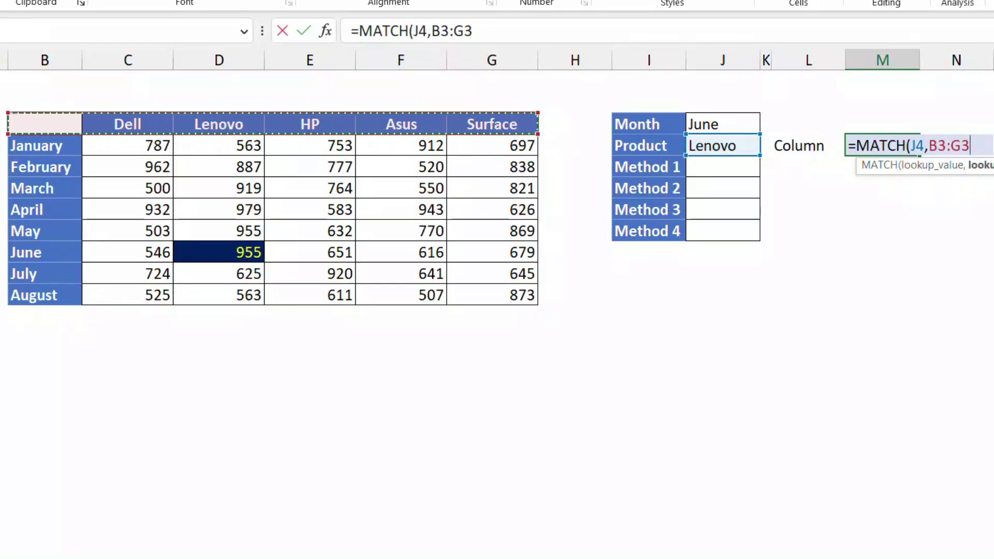
{"action": "type", "text": ",0)"}
{"action": "key", "text": "Return"}
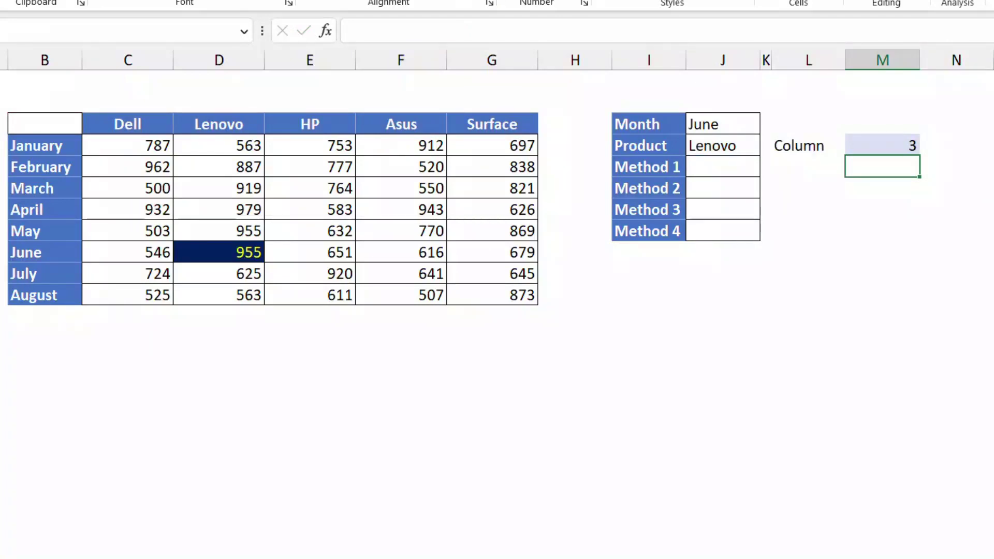
Copy the MATCH(J4,B3:G3,0) expression from M4 without its equals sign
{"action": "left_click", "coordinate": [882, 145]}
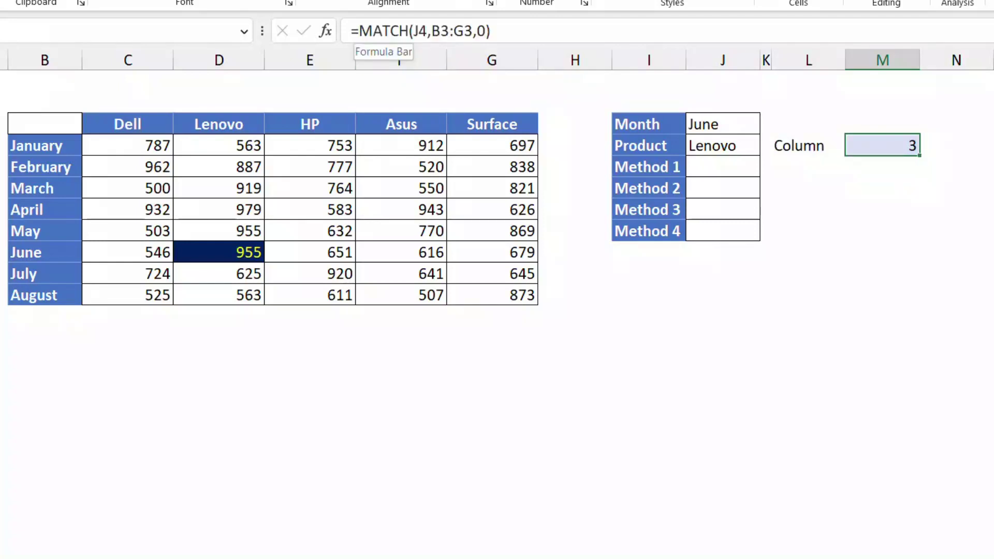
{"action": "left_click_drag", "start_coordinate": [359, 31], "coordinate": [491, 31]}
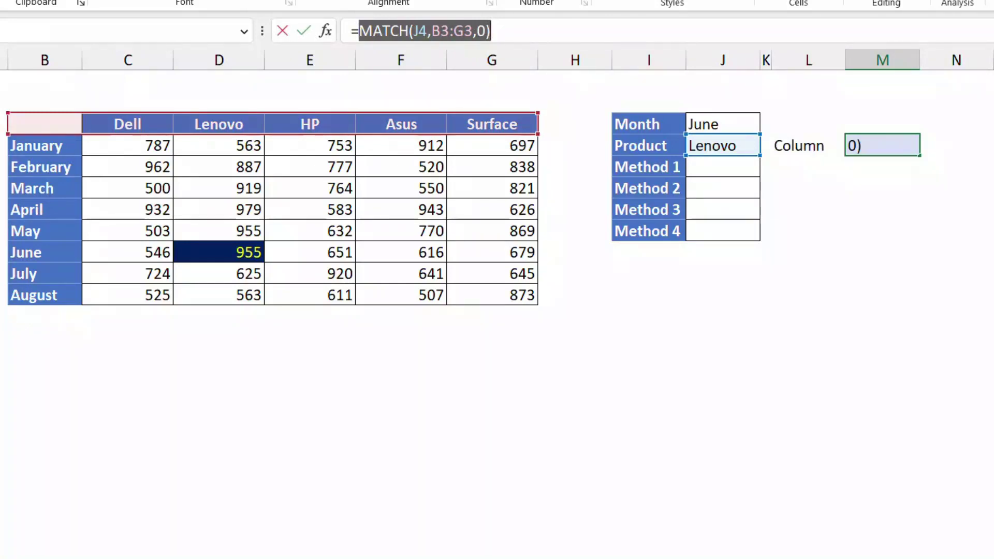
{"action": "key", "text": "Escape"}
Start a VLOOKUP in the Method 1 cell J5 with lookup value J3 and table array B4:G11
{"action": "left_click", "coordinate": [723, 167]}
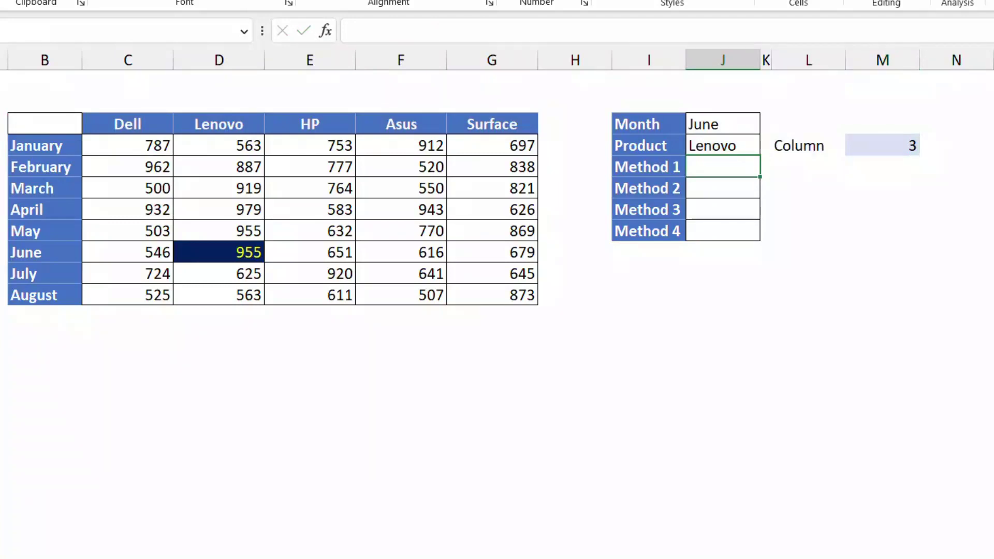
{"action": "type", "text": "=vloo"}
{"action": "key", "text": "Tab"}
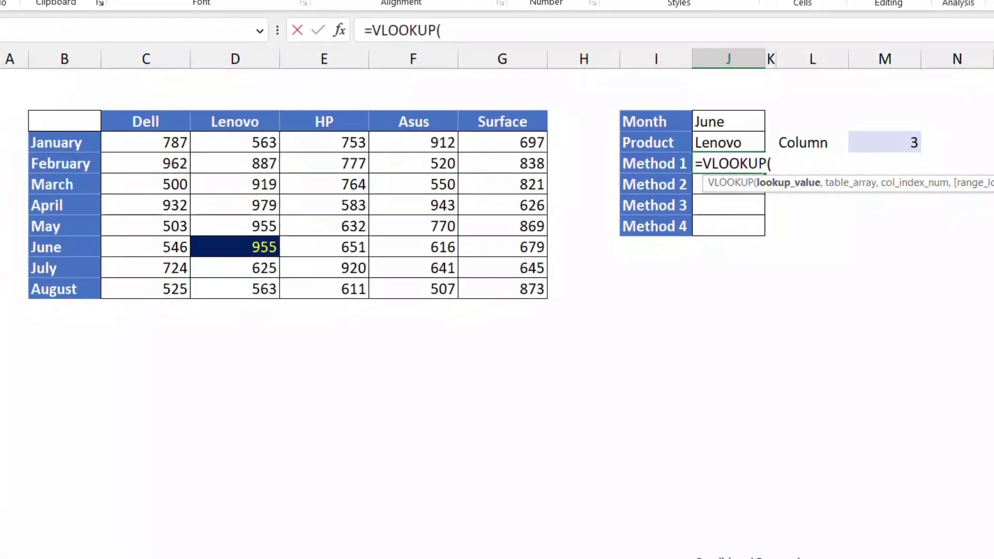
{"action": "left_click", "coordinate": [729, 121]}
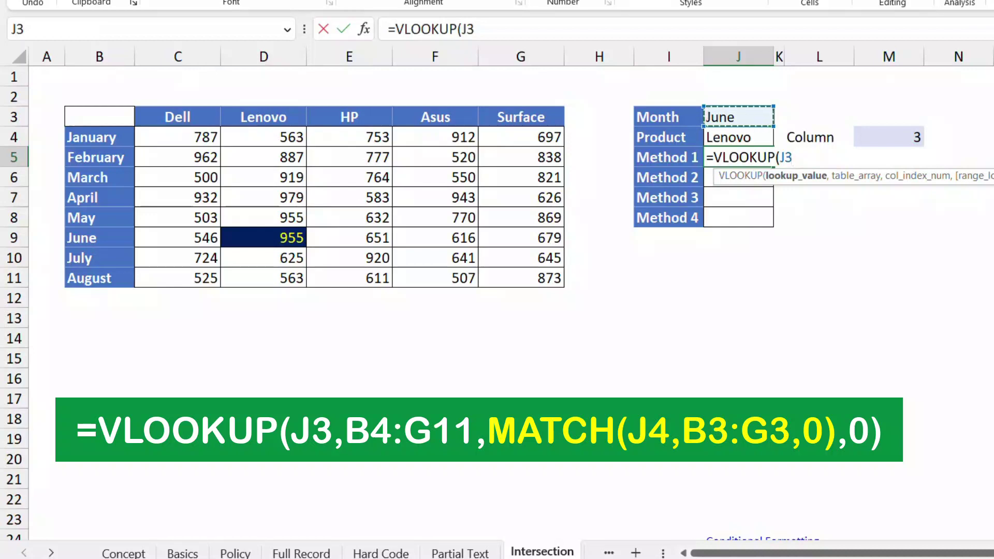
{"action": "type", "text": ","}
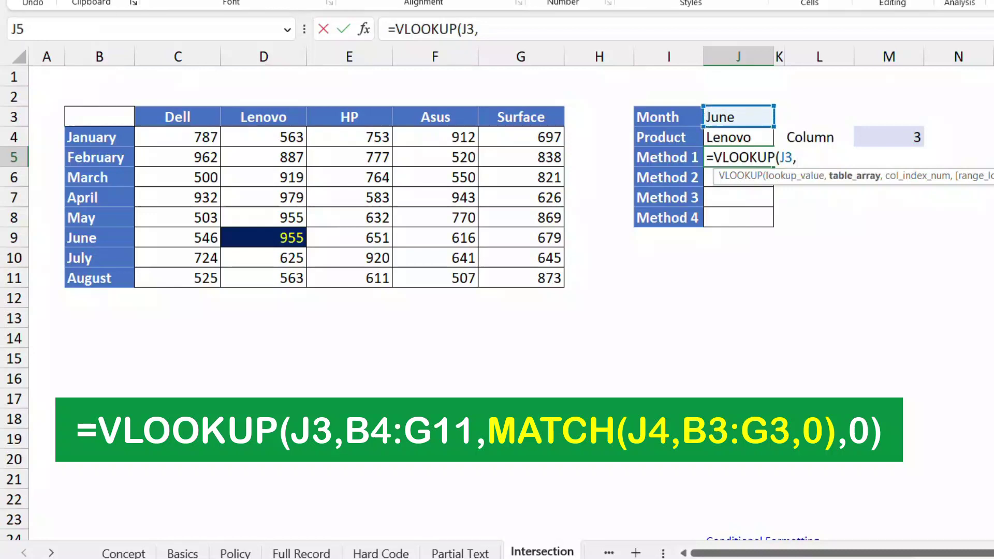
{"action": "left_click", "coordinate": [100, 137]}
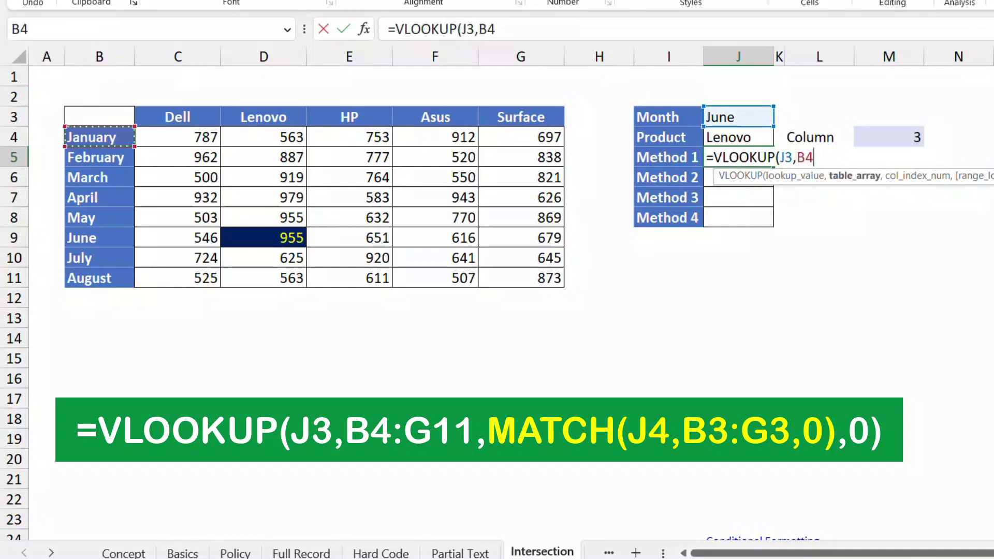
{"action": "left_click_drag", "start_coordinate": [100, 137], "coordinate": [554, 280]}
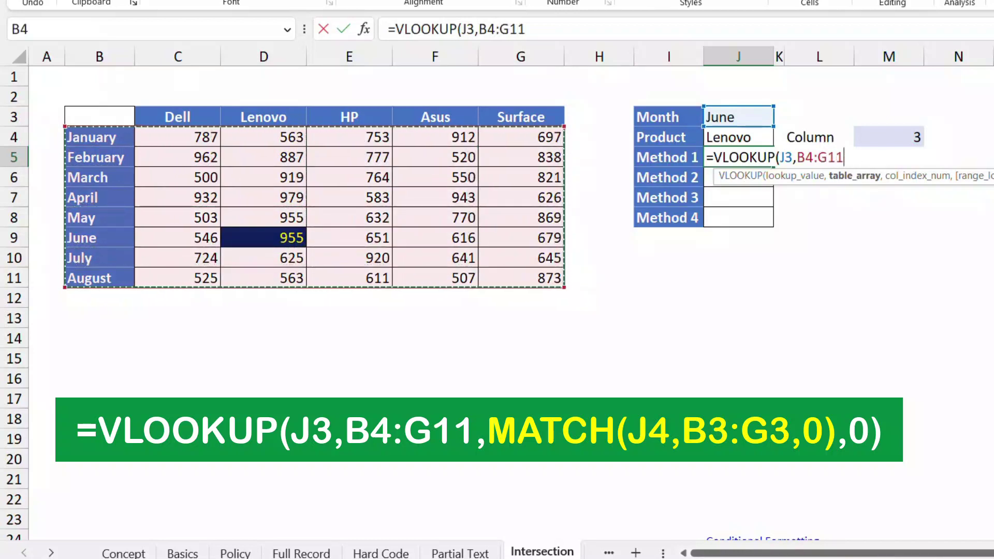
{"action": "type", "text": ","}
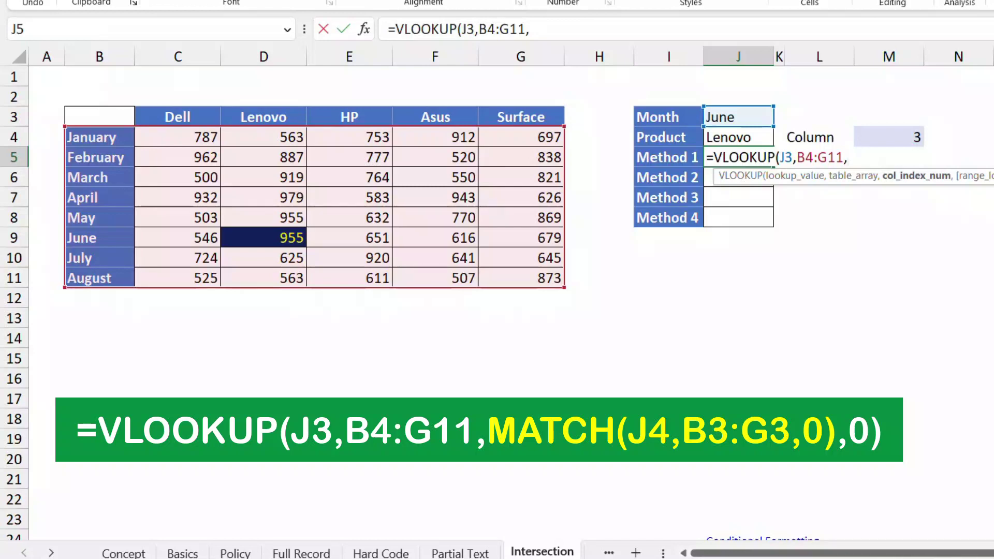
Complete the J5 VLOOKUP with the copied MATCH(J4,B3:G3,0) as column index and range lookup 0
{"action": "key", "text": "ctrl+v"}
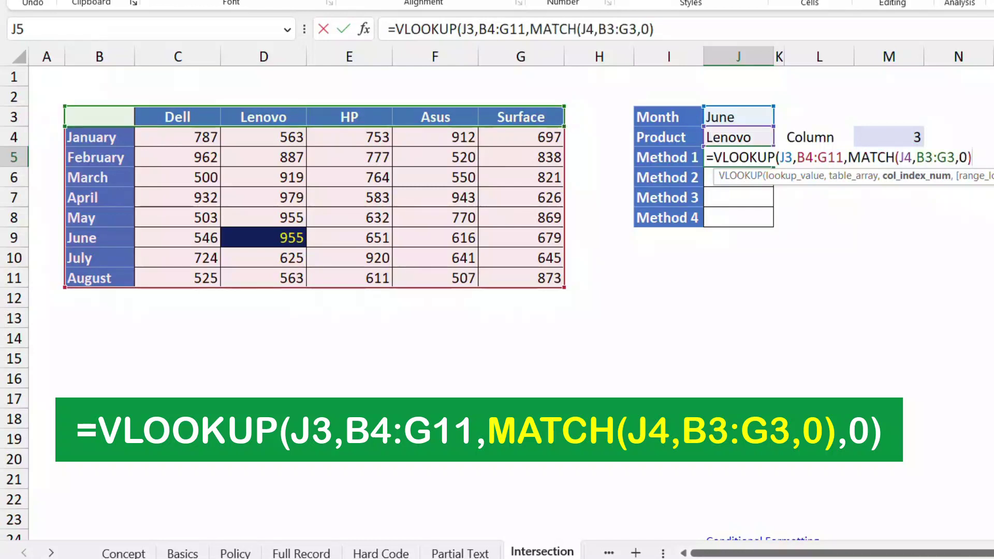
{"action": "type", "text": ",0"}
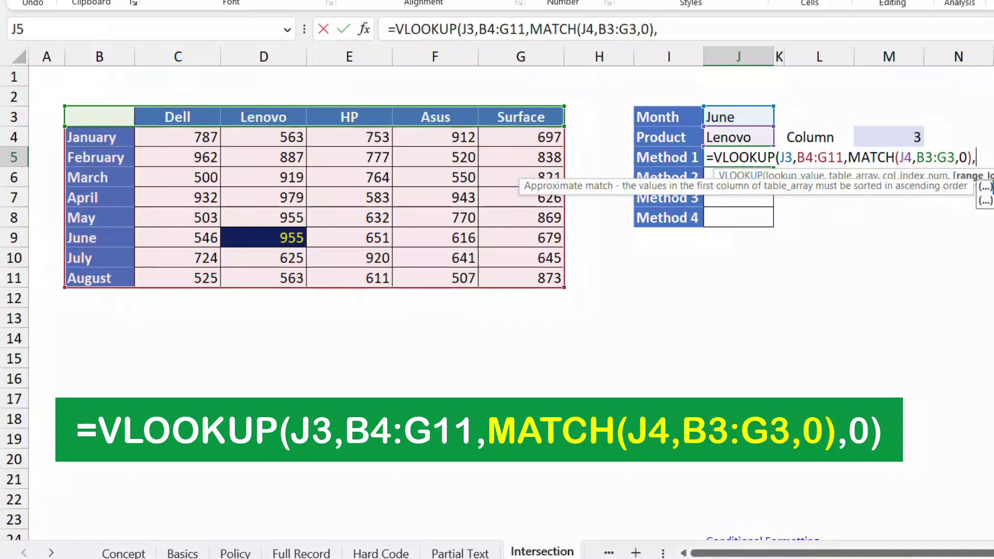
{"action": "type", "text": ")"}
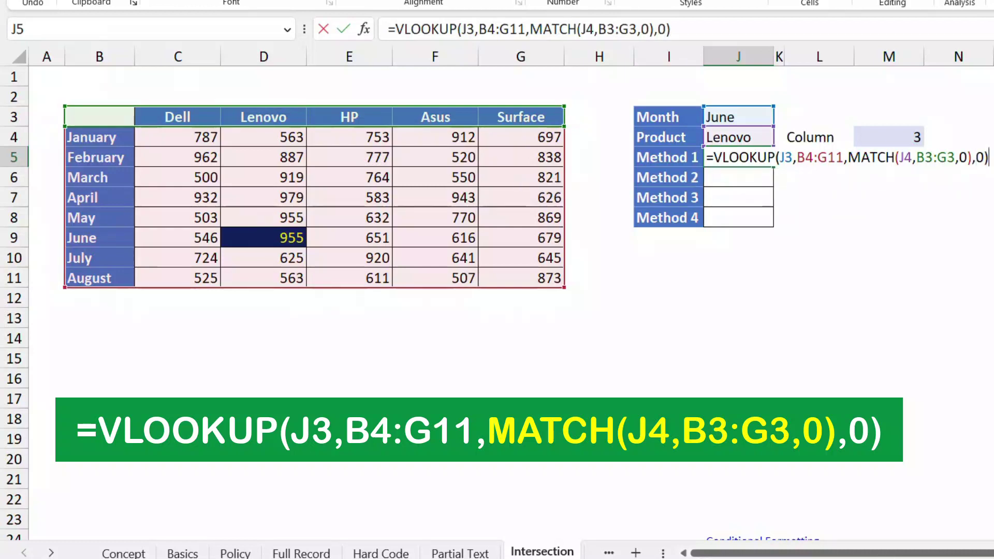
{"action": "key", "text": "Return"}
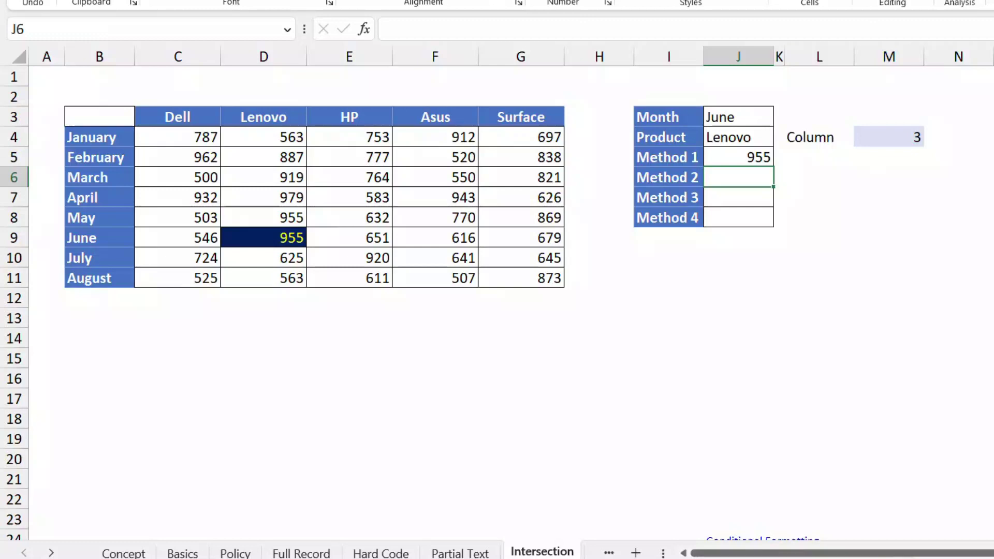
Change the Month in J3 to April to test the Method 1 lookup
{"action": "left_click", "coordinate": [739, 117]}
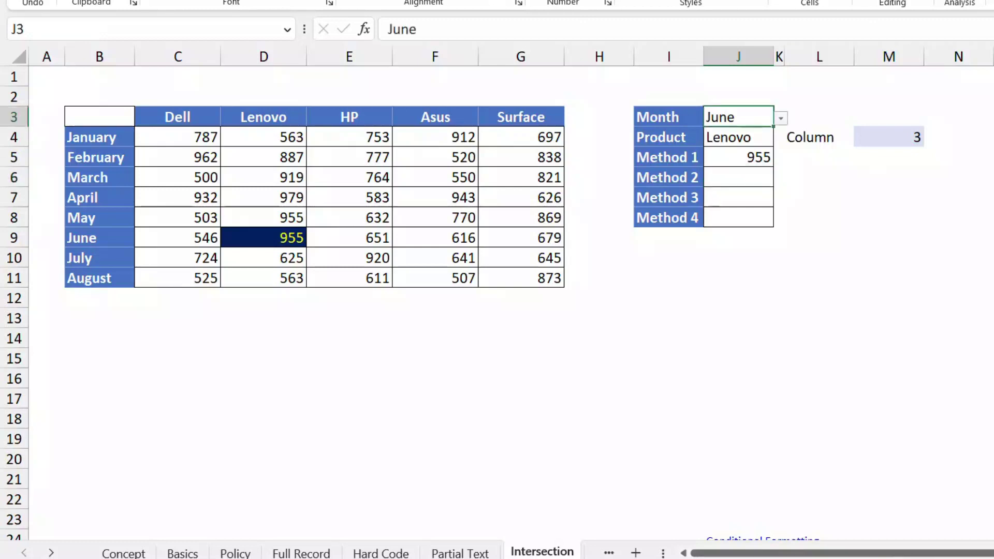
{"action": "key", "text": "alt+Down"}
{"action": "key", "text": "Up"}
{"action": "key", "text": "Up"}
{"action": "key", "text": "Return"}
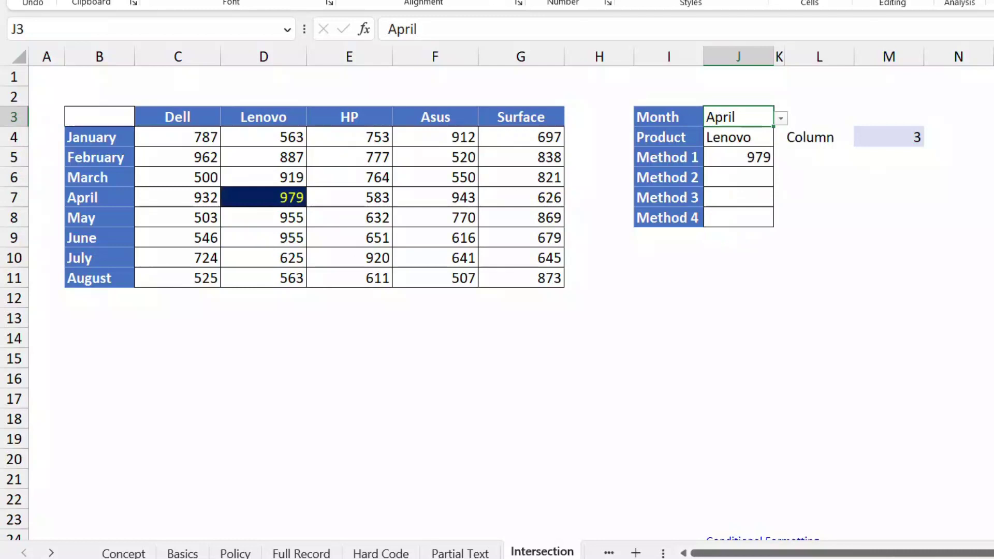
Choose HP as the Product in J4 to test the Method 1 lookup
{"action": "left_click", "coordinate": [738, 137]}
{"action": "key", "text": "alt+Down"}
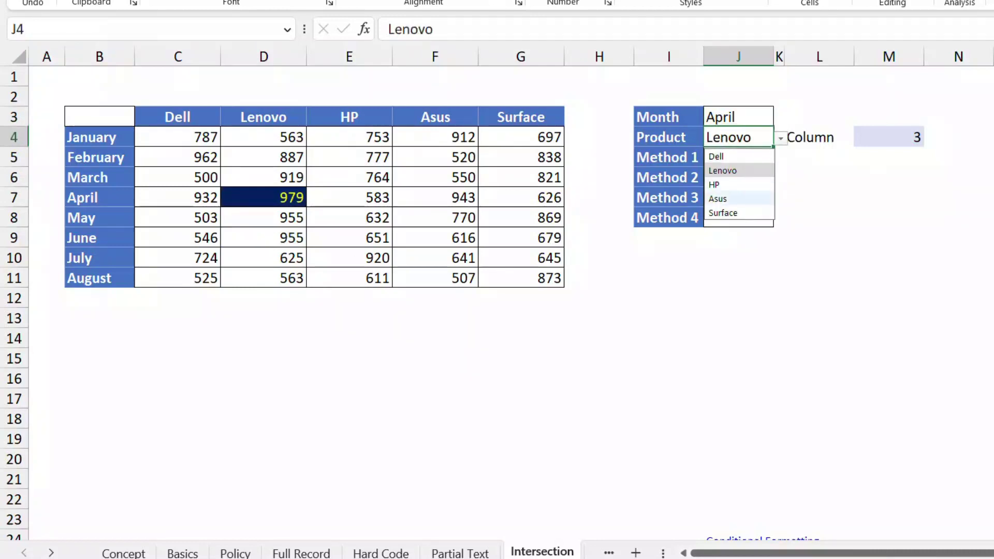
{"action": "key", "text": "Down"}
{"action": "key", "text": "Up"}
{"action": "key", "text": "Up"}
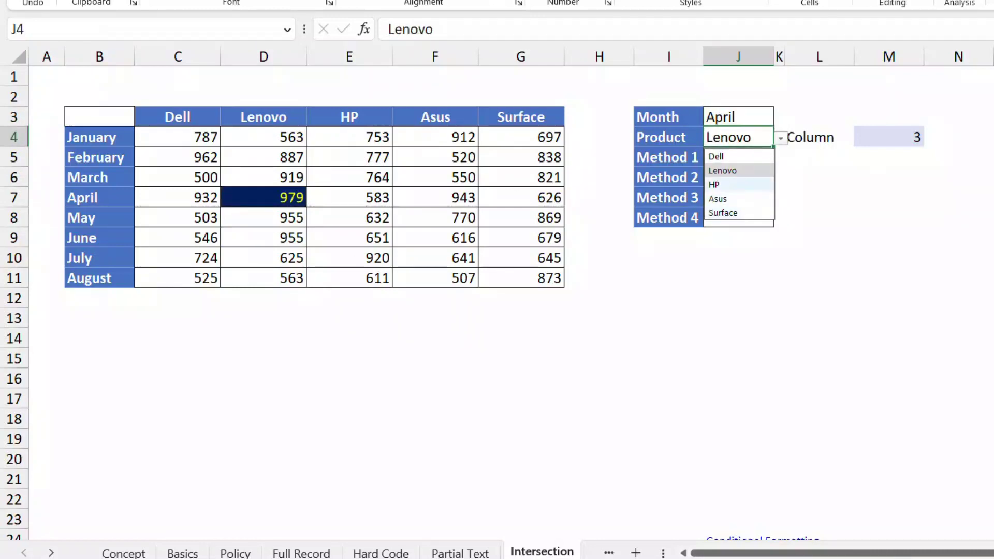
{"action": "key", "text": "Return"}
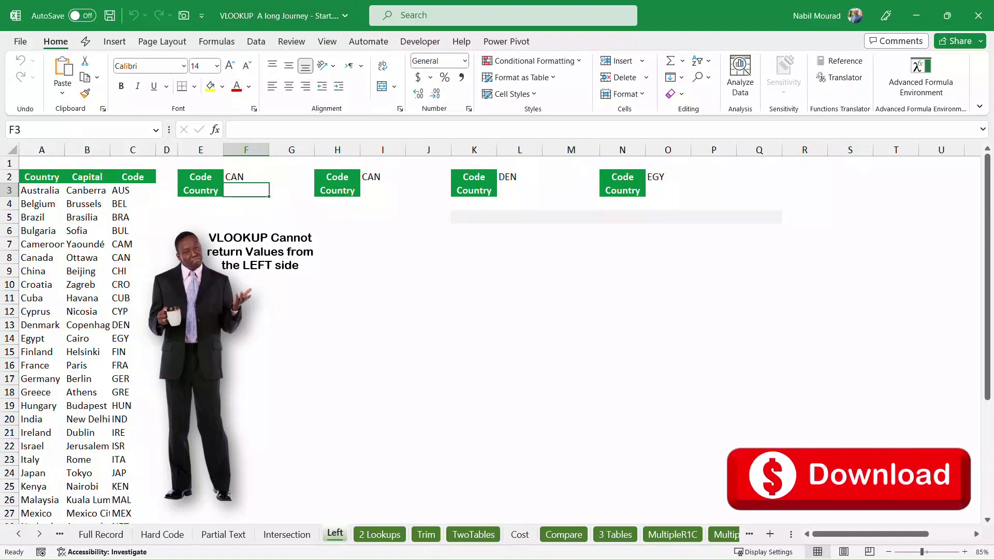
Start a VLOOKUP in F3 of the Left sheet with the code in F2 as lookup value
{"action": "type", "text": "=vloo"}
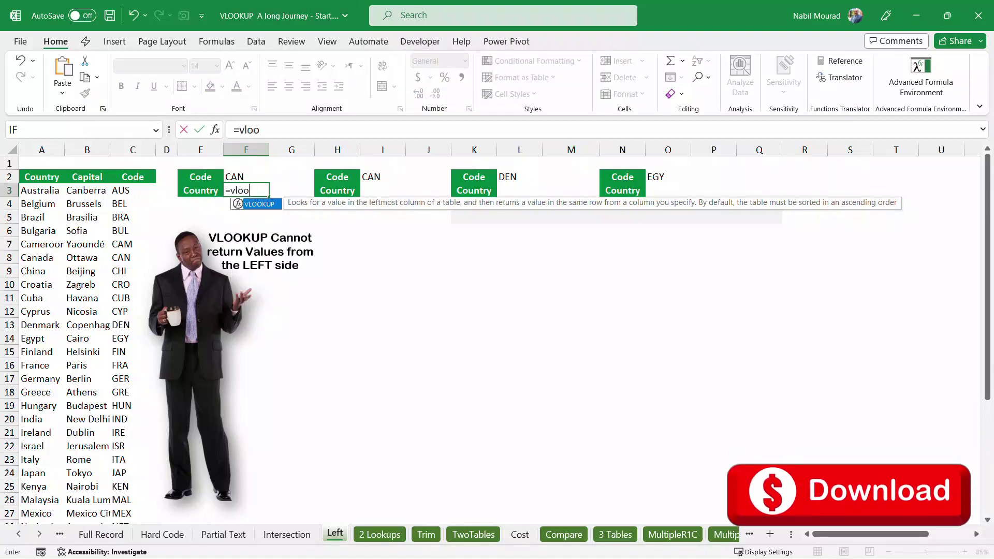
{"action": "key", "text": "Tab"}
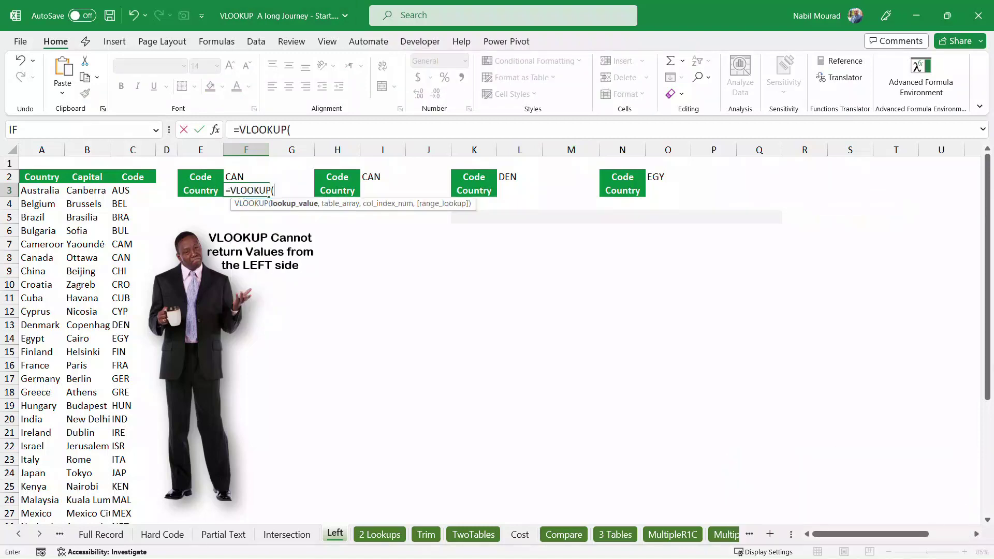
{"action": "key", "text": "Up"}
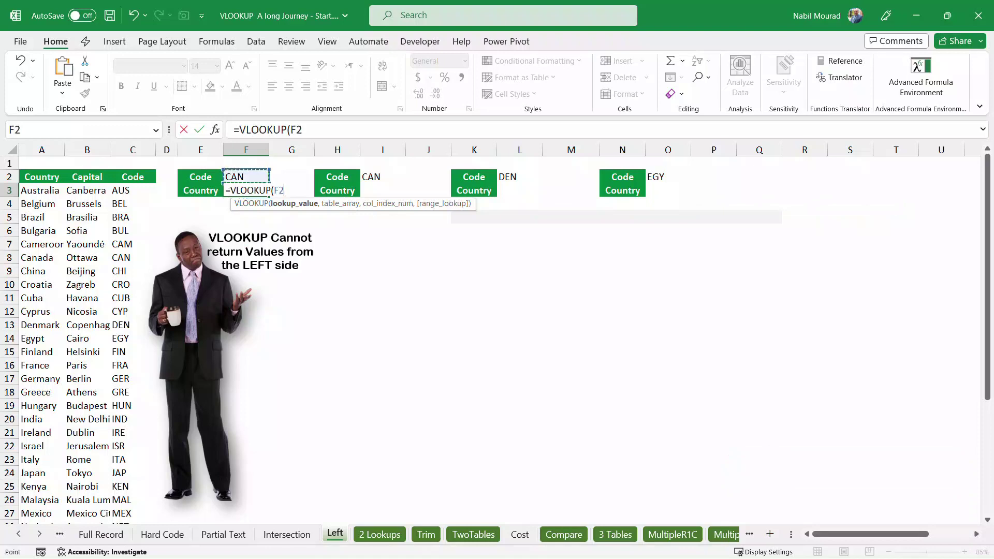
Set the table array of the F3 VLOOKUP to the country, capital and code data in A3:C40
{"action": "type", "text": ","}
{"action": "key", "text": "Left"}
{"action": "key", "text": "Left"}
{"action": "key", "text": "Left"}
{"action": "key", "text": "Left"}
{"action": "key", "text": "Left"}
{"action": "key", "text": "shift+Right"}
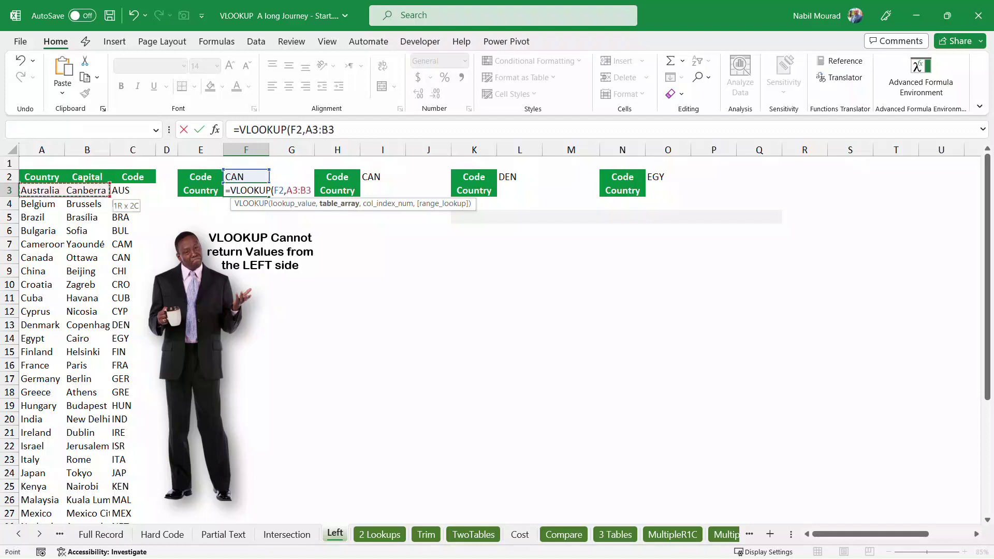
{"action": "key", "text": "shift+Right"}
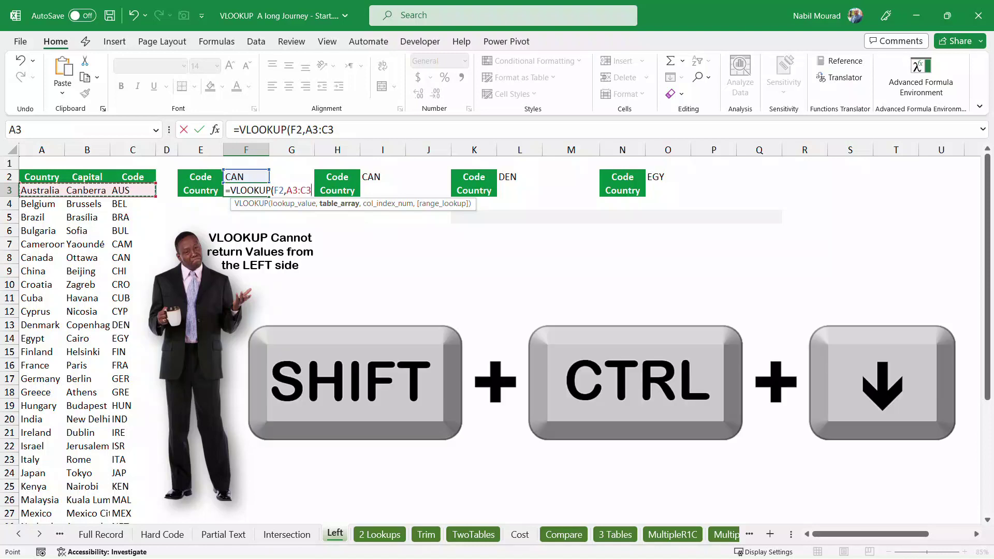
{"action": "key", "text": "ctrl+shift+Down"}
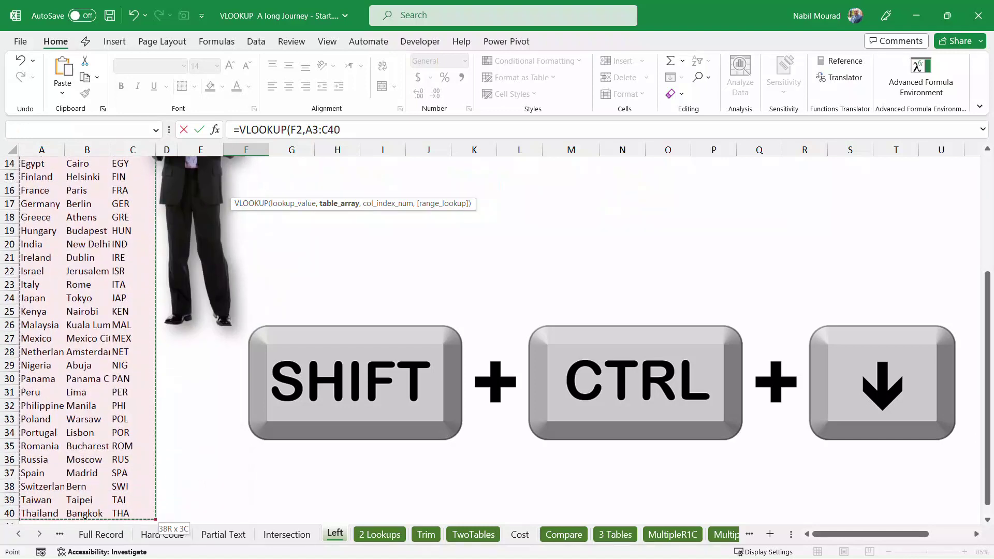
{"action": "key", "text": "ctrl+BackSpace"}
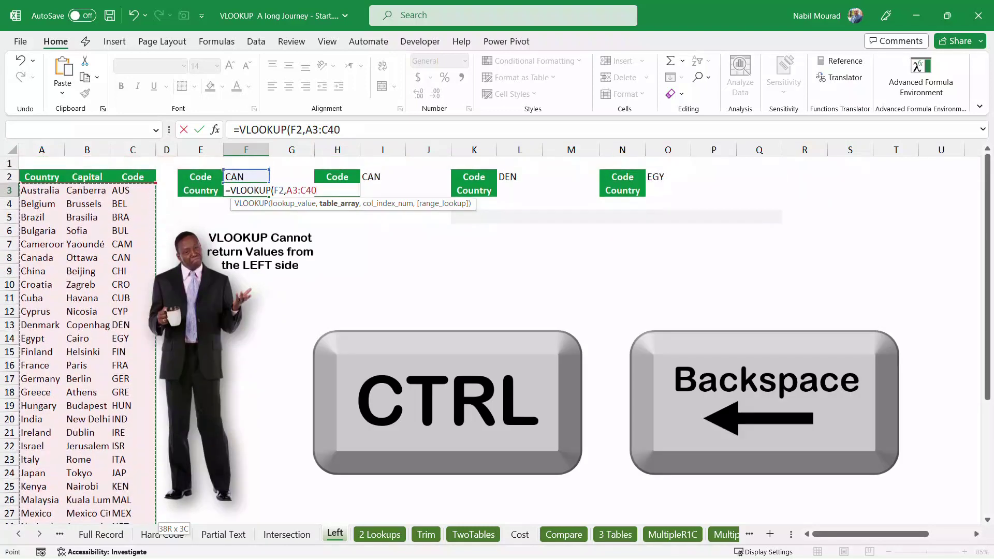
Complete the F3 VLOOKUP with column index 1 and range lookup 0
{"action": "type", "text": ","}
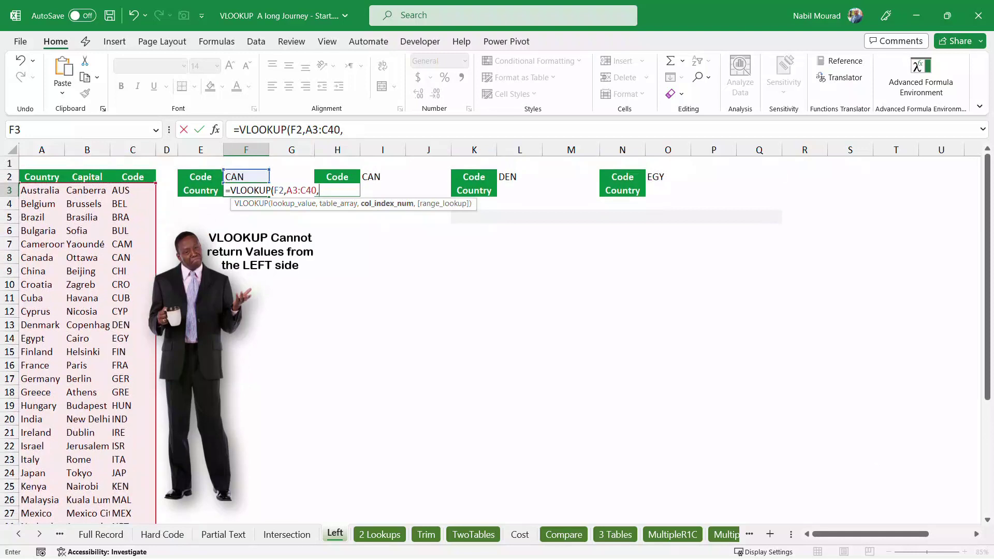
{"action": "type", "text": "1,"}
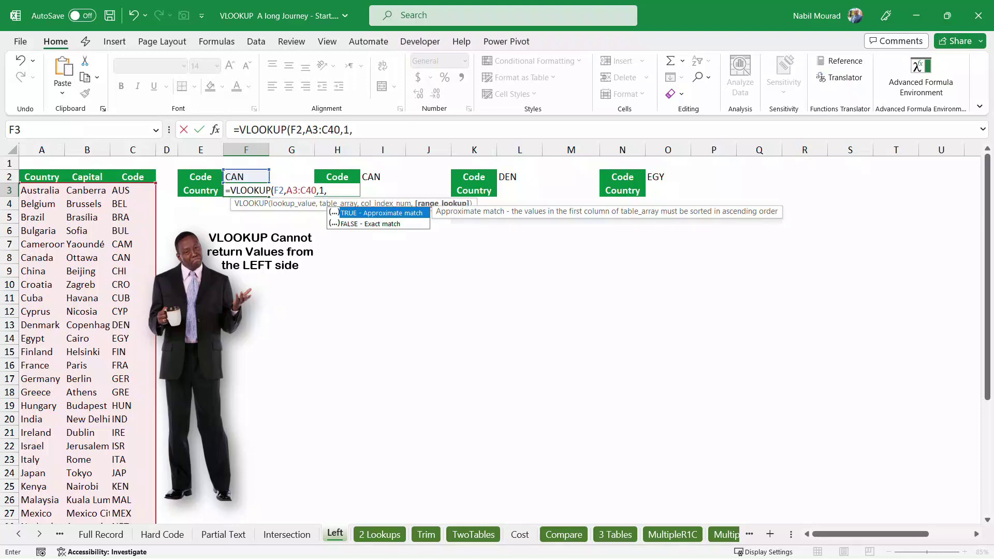
{"action": "type", "text": "0)"}
{"action": "key", "text": "Return"}
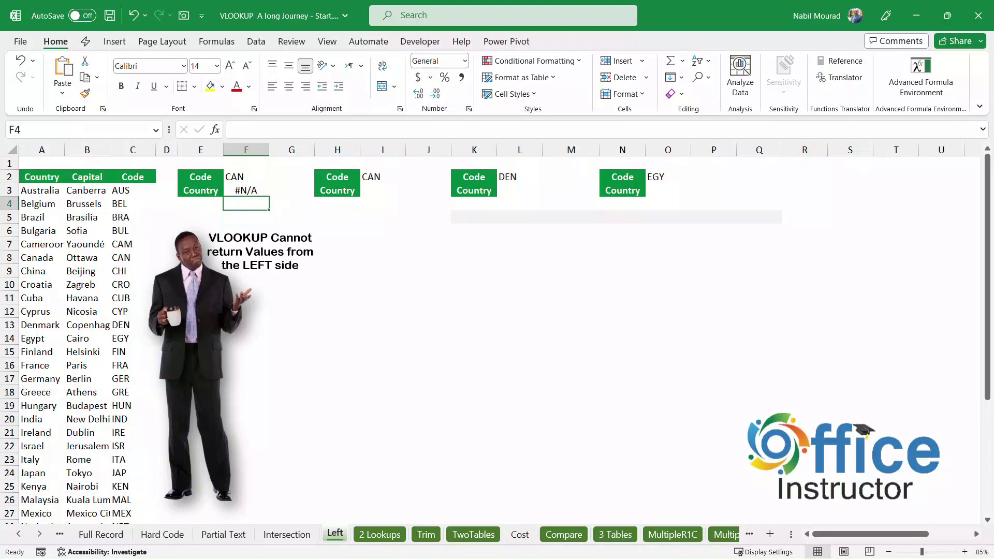
Start a CHOOSE formula in I3 with the array {1,2} as index number
{"action": "left_click", "coordinate": [382, 190]}
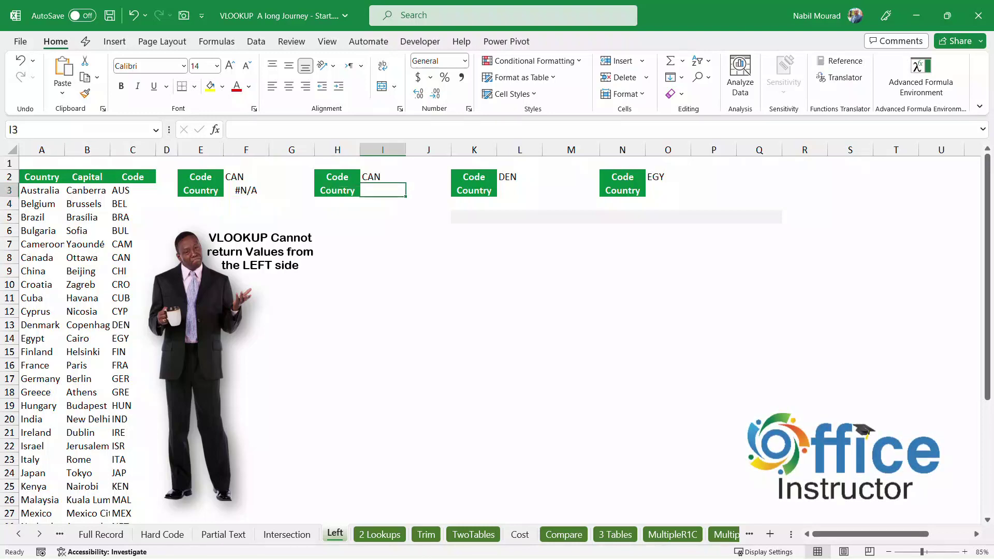
{"action": "type", "text": "=choo"}
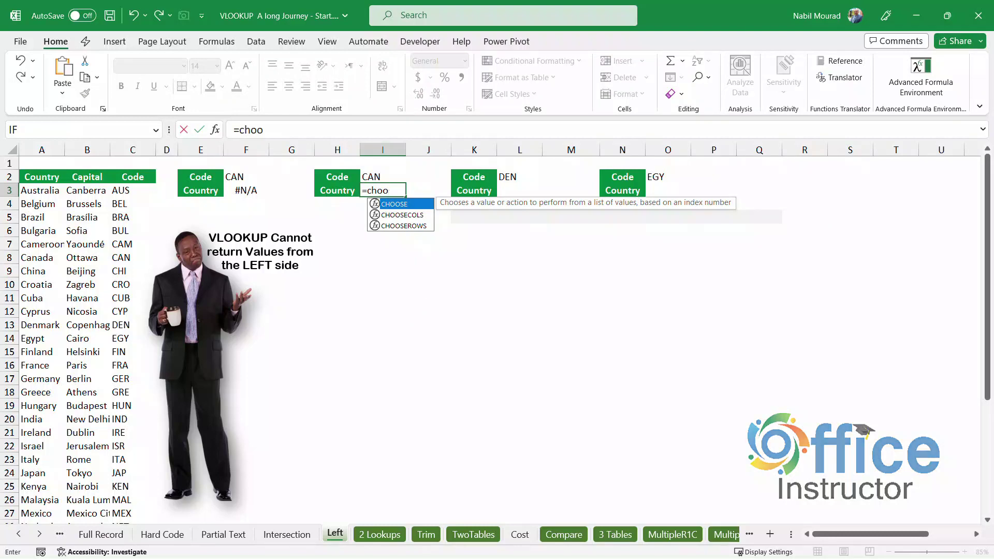
{"action": "key", "text": "Tab"}
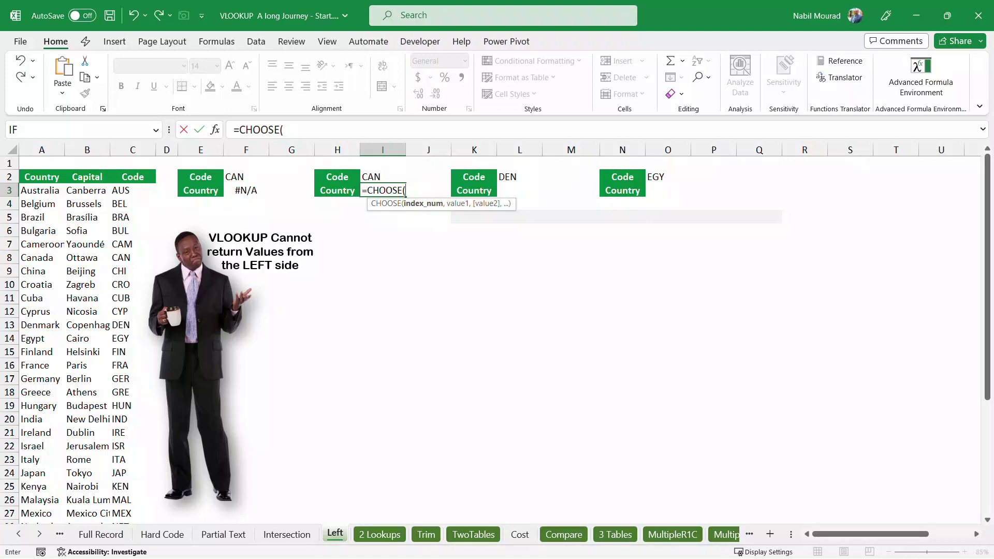
{"action": "type", "text": "{1,2},"}
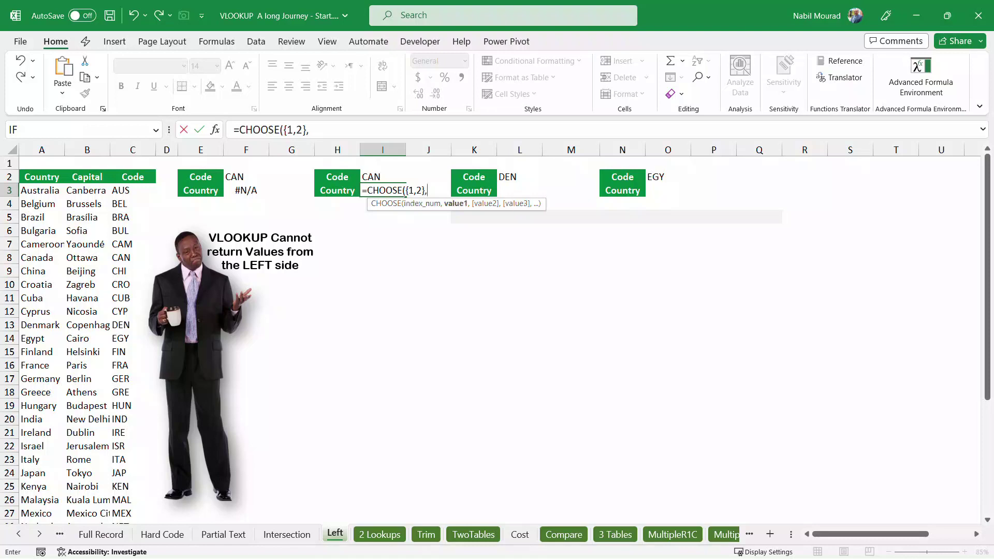
Add the codes C3:C40 and the countries A3:A40 as the two CHOOSE values in I3 and close the function
{"action": "left_click", "coordinate": [132, 190]}
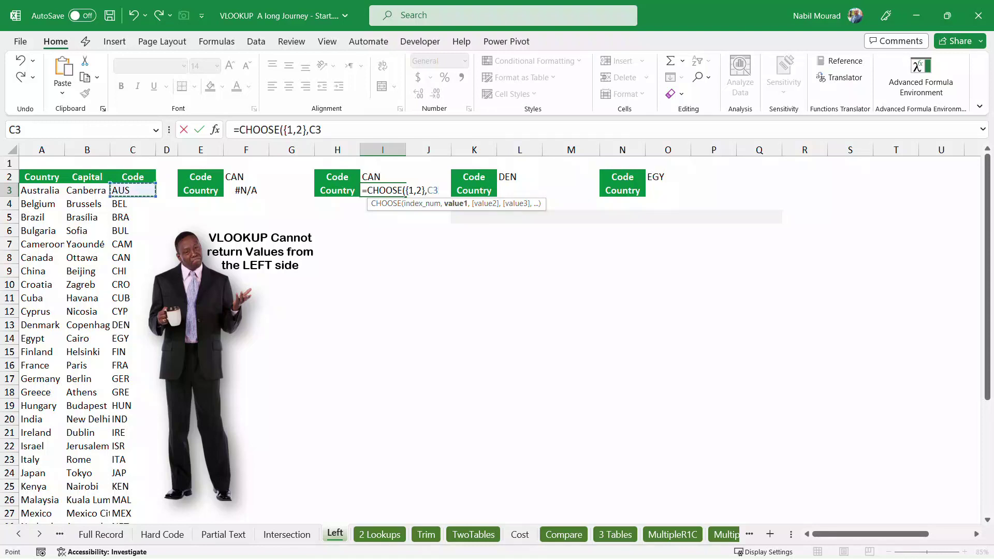
{"action": "key", "text": "ctrl+shift+Down"}
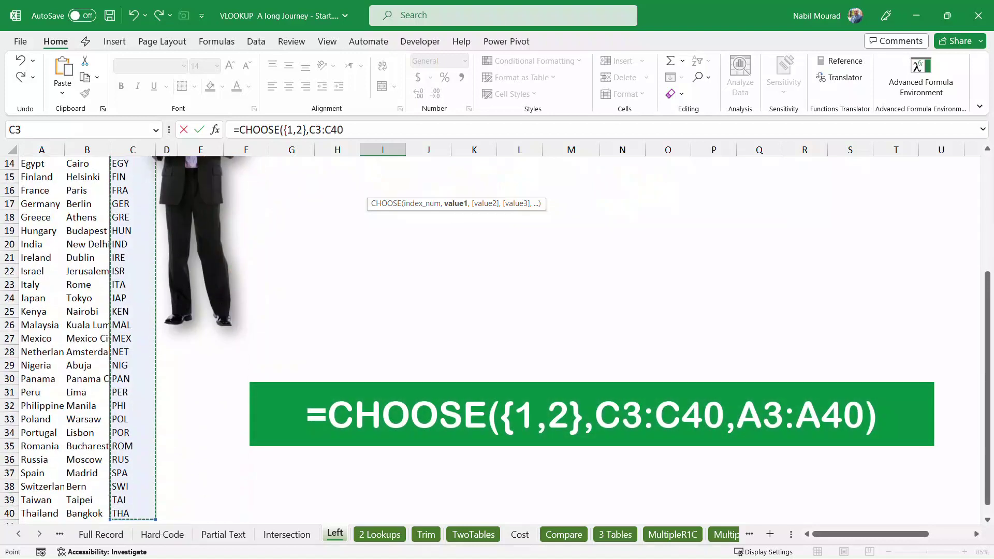
{"action": "key", "text": "ctrl+BackSpace"}
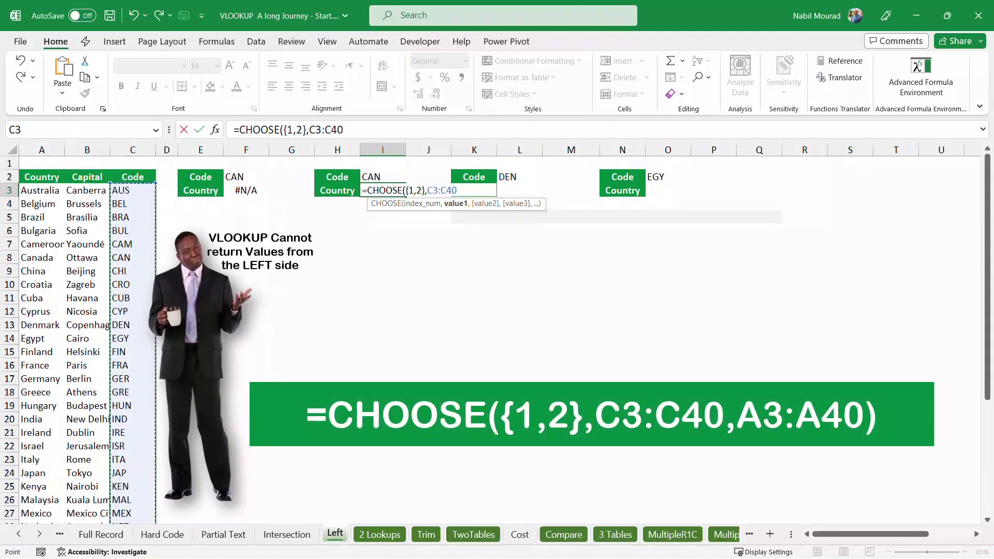
{"action": "type", "text": ","}
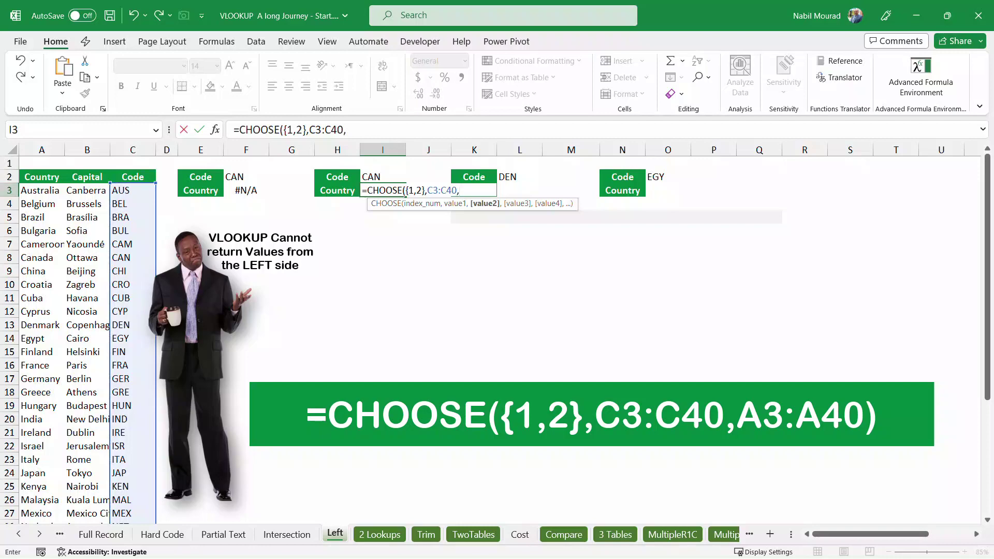
{"action": "key", "text": "Home"}
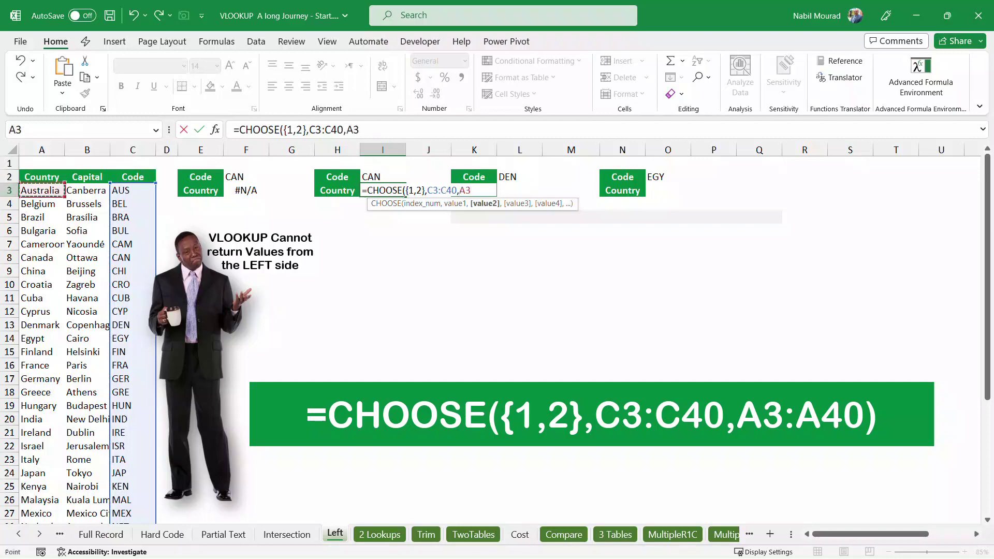
{"action": "key", "text": "ctrl+shift+Down"}
{"action": "scroll", "coordinate": [208, 336], "scroll_direction": "up", "scroll_amount": 5}
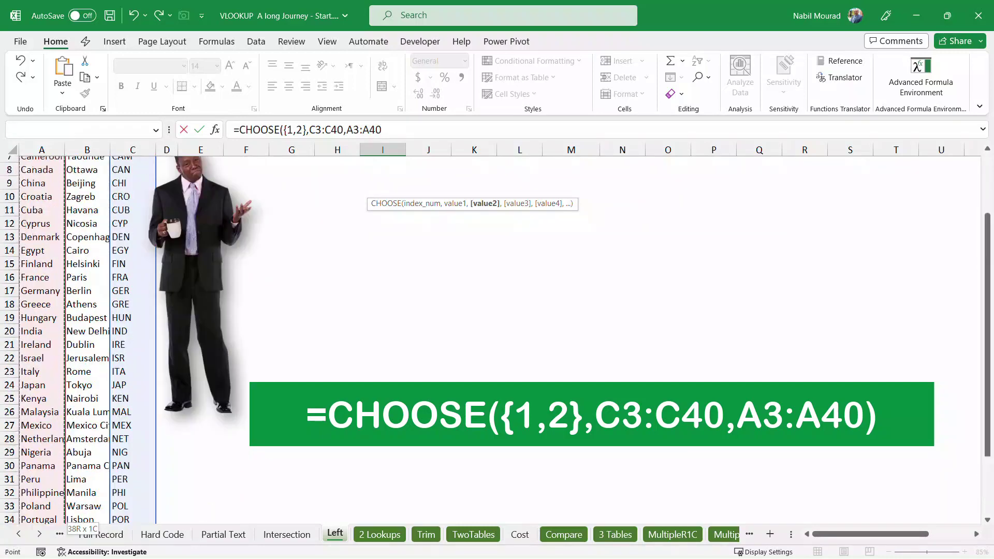
{"action": "type", "text": ")"}
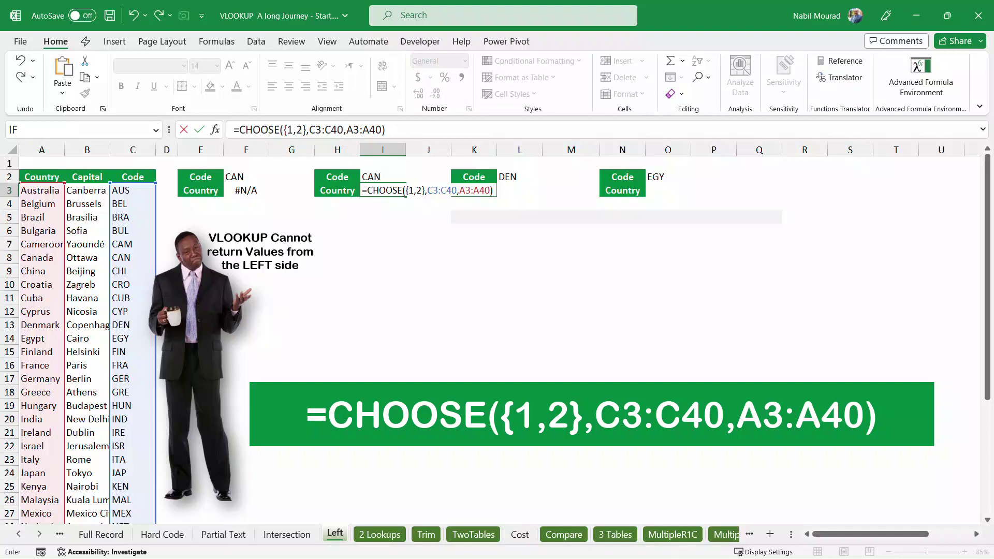
Evaluate the CHOOSE expression inside the I3 formula to inspect its array, and restore the expression
{"action": "left_click_drag", "start_coordinate": [367, 191], "coordinate": [494, 191]}
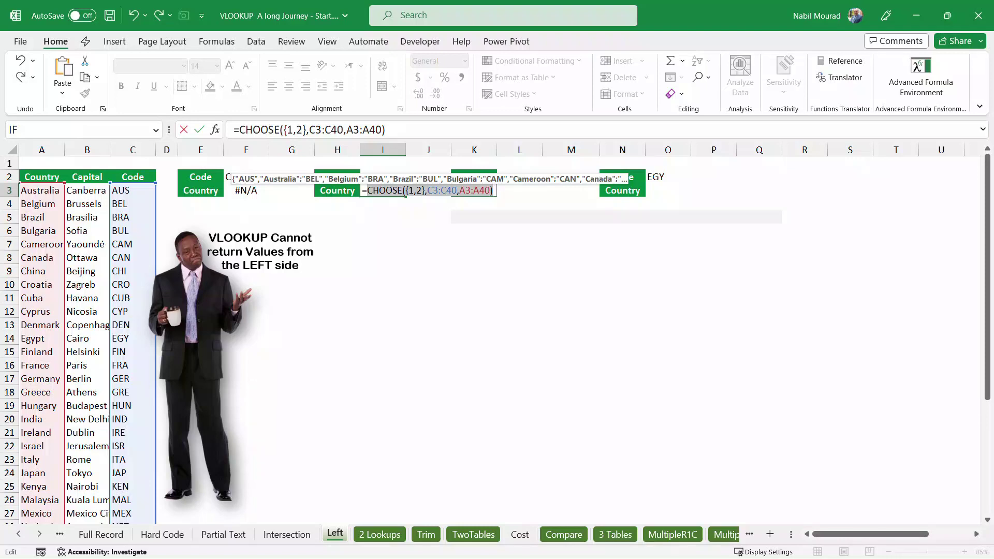
{"action": "key", "text": "F9"}
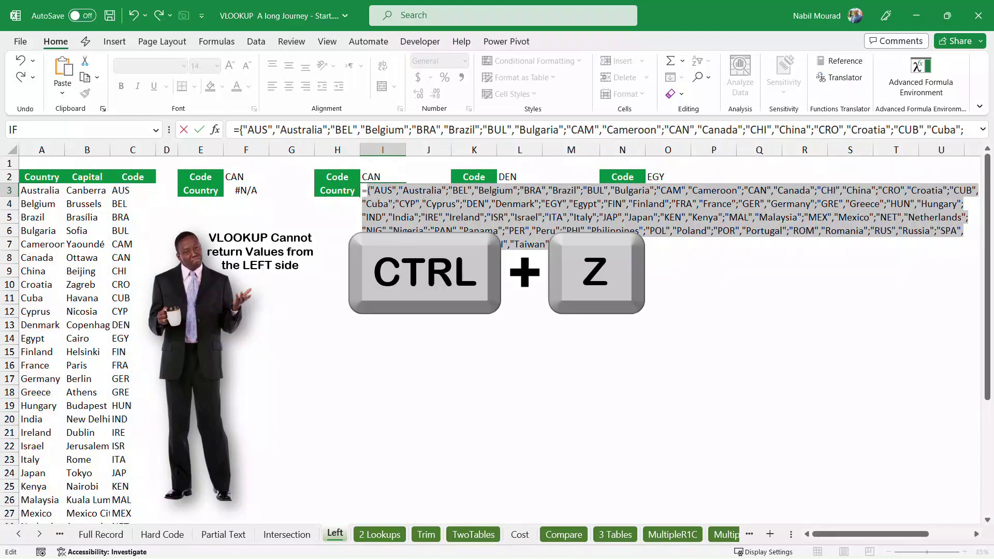
{"action": "key", "text": "ctrl+z"}
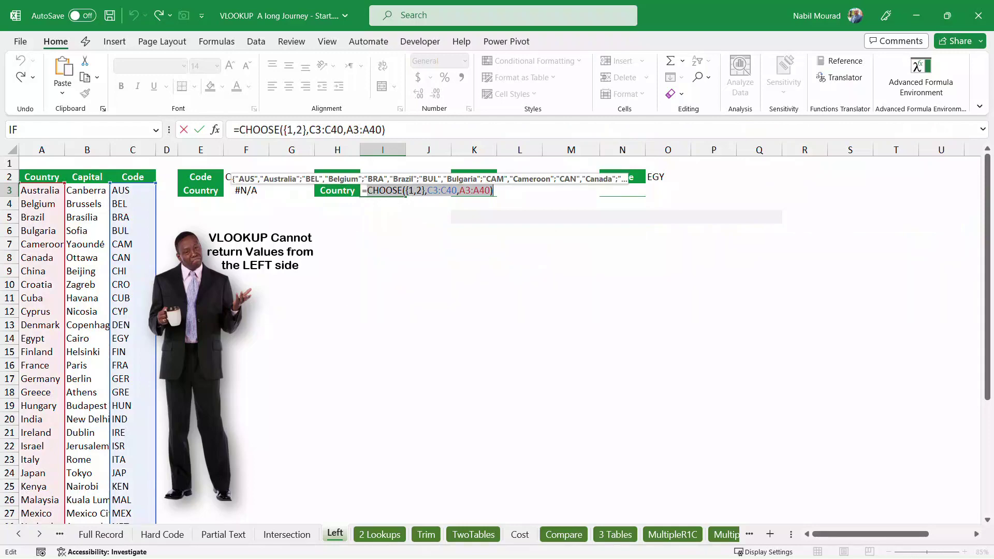
Cut the CHOOSE expression out of I3 and start a VLOOKUP there with I2 as lookup value
{"action": "key", "text": "BackSpace"}
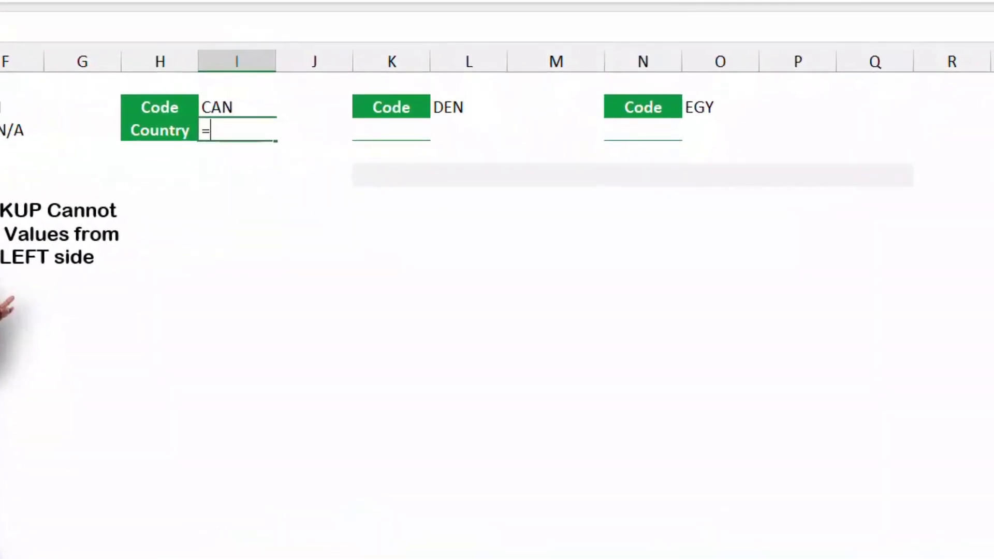
{"action": "type", "text": "Vloo"}
{"action": "key", "text": "Tab"}
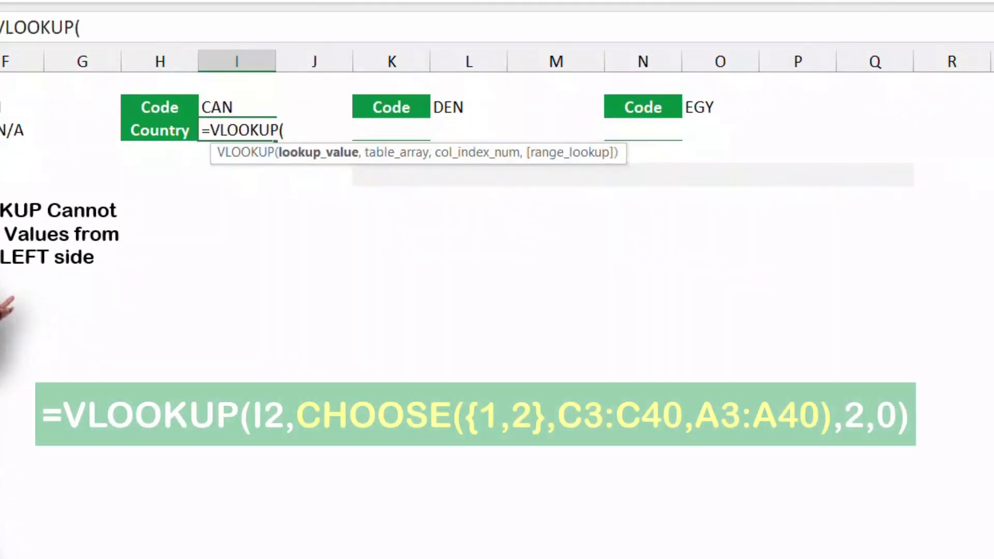
{"action": "key", "text": "Up"}
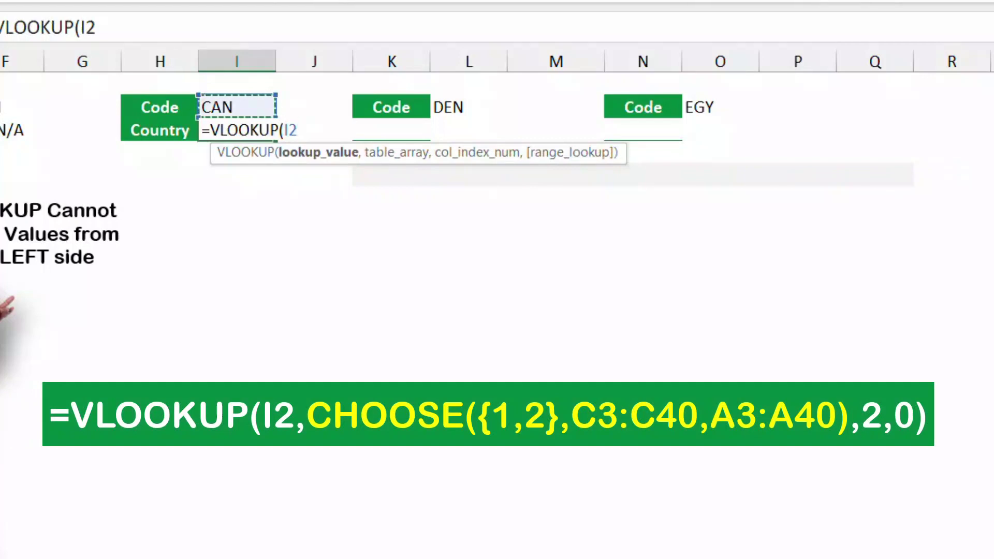
{"action": "type", "text": ","}
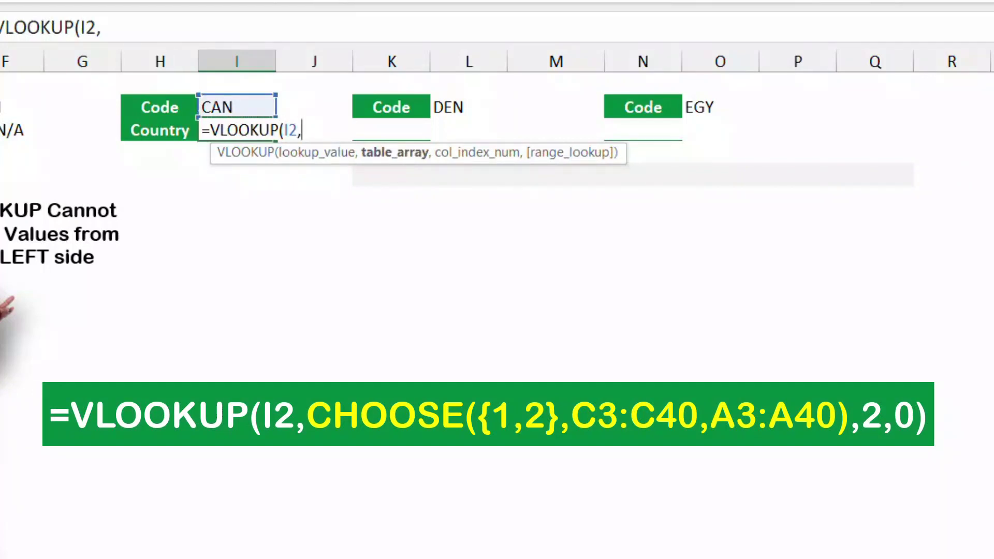
Paste the CHOOSE expression as table array and complete the I3 VLOOKUP with column index 2 and range lookup 0
{"action": "key", "text": "ctrl+v"}
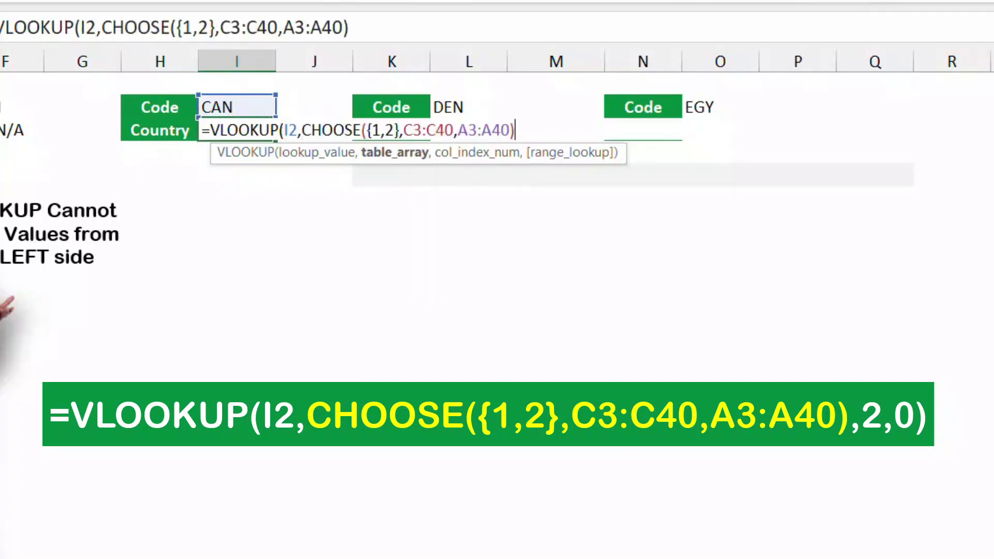
{"action": "type", "text": ","}
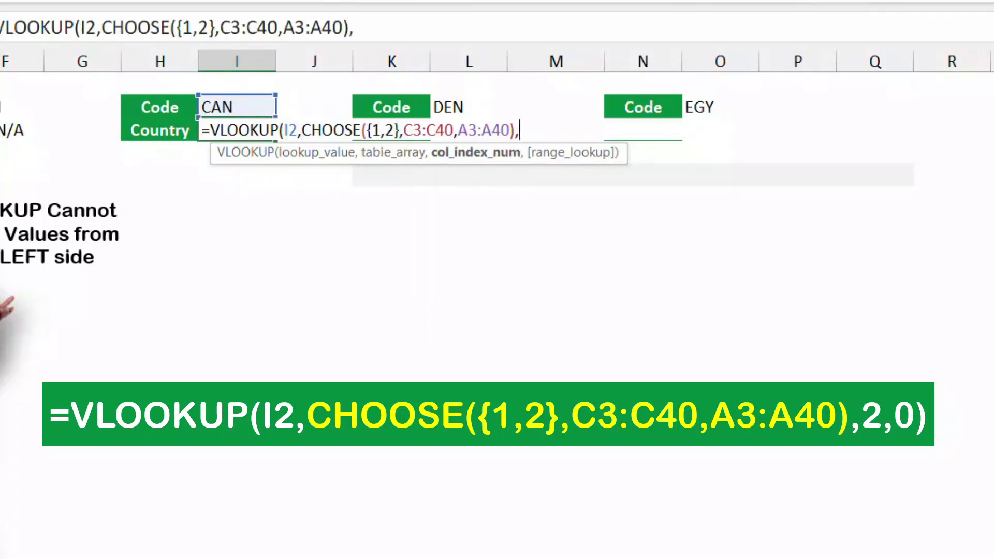
{"action": "type", "text": "2,"}
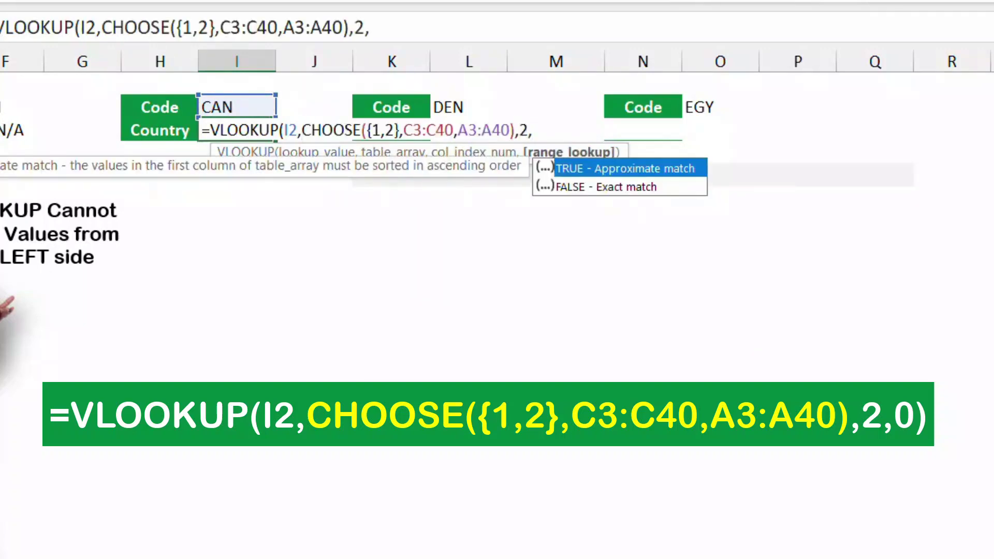
{"action": "type", "text": "0)"}
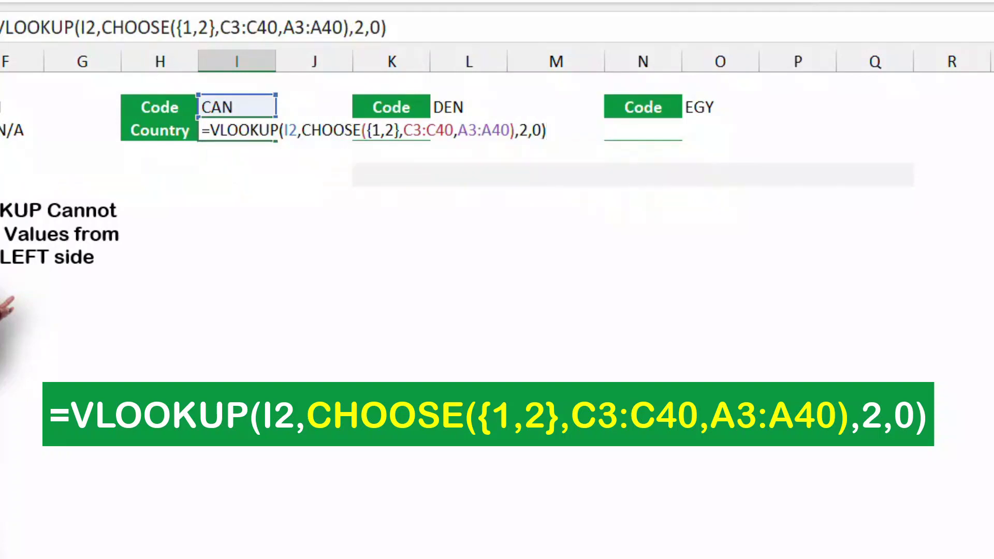
{"action": "key", "text": "Return"}
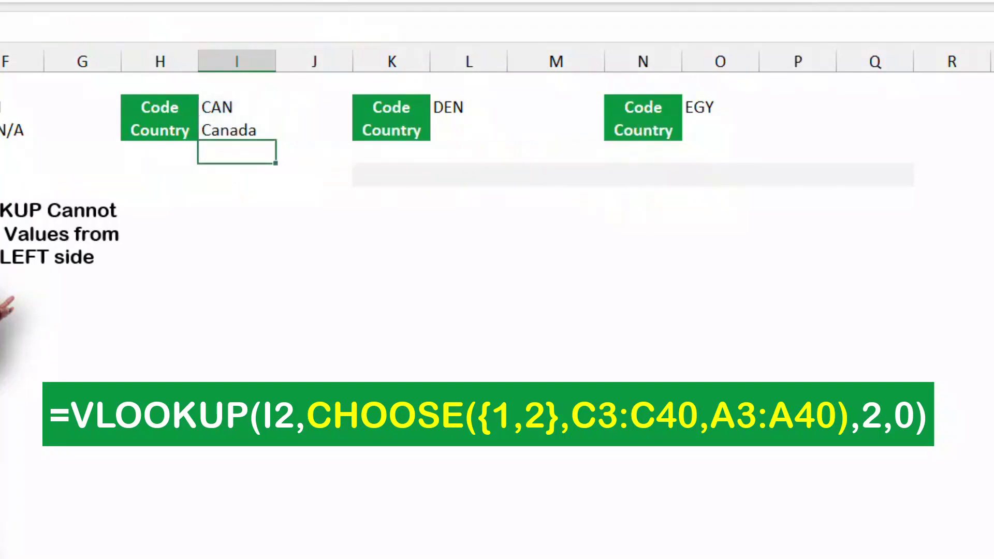
Test the I3 lookup by choosing the code CUB in I2, followed by DEN
{"action": "key", "text": "Up"}
{"action": "key", "text": "Up"}
{"action": "key", "text": "alt+Down"}
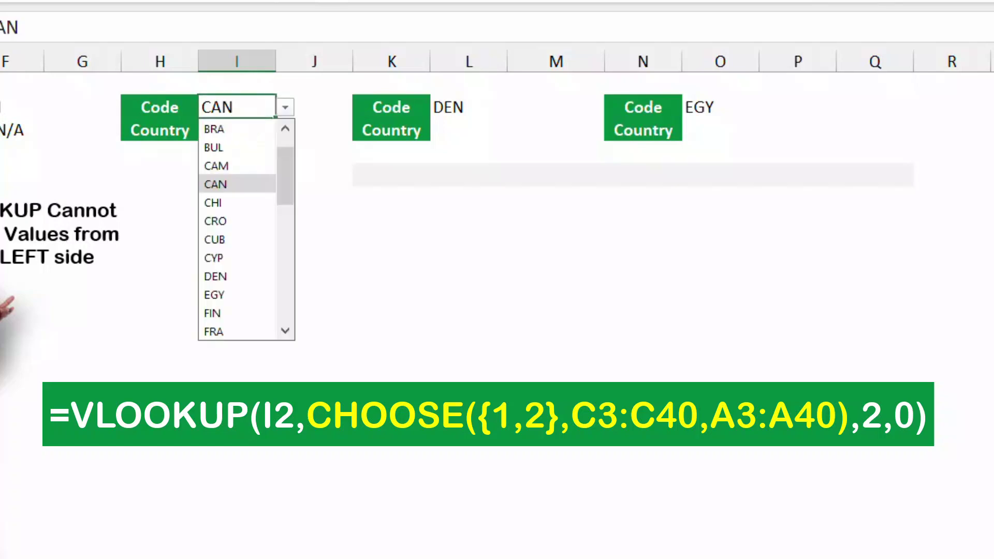
{"action": "key", "text": "Down"}
{"action": "key", "text": "Down"}
{"action": "key", "text": "Down"}
{"action": "key", "text": "Return"}
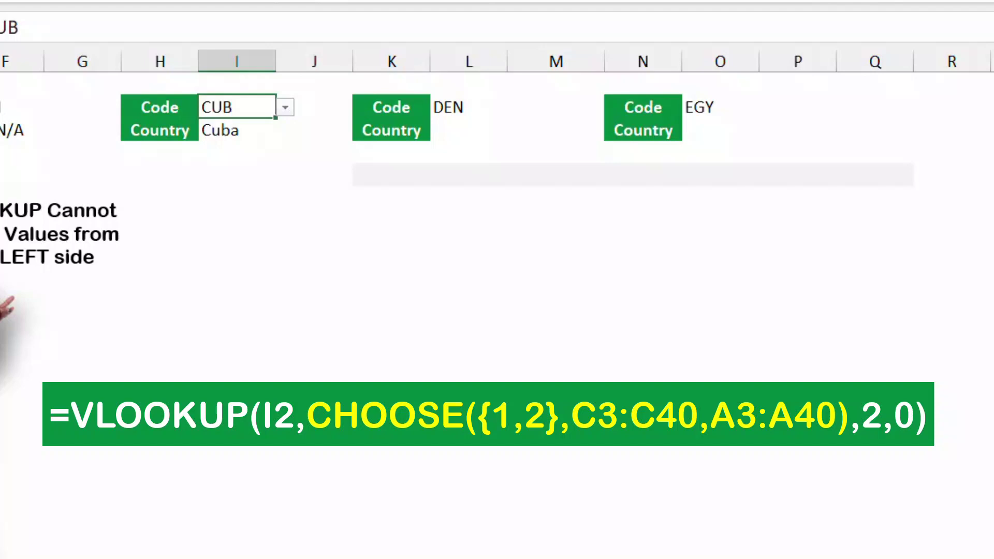
{"action": "key", "text": "alt+Down"}
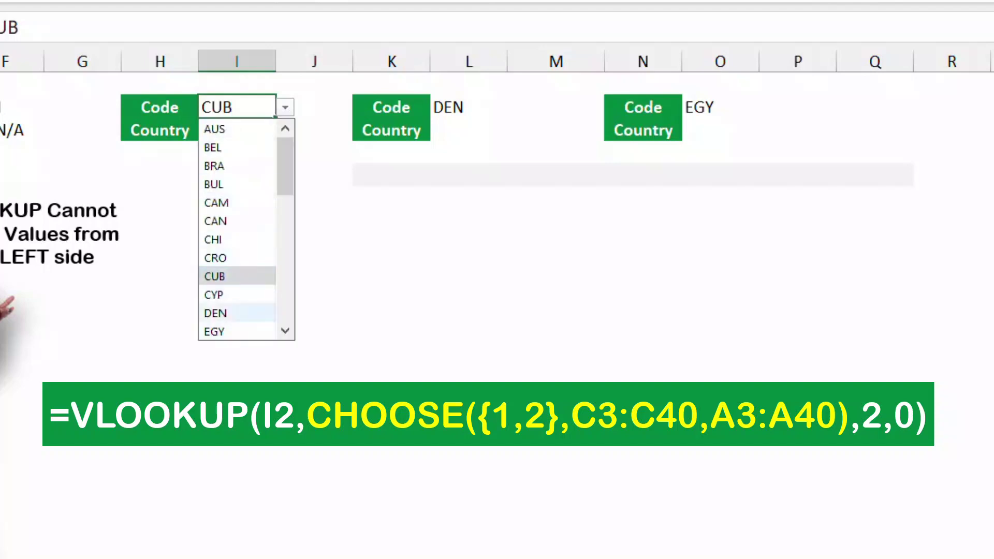
{"action": "left_click", "coordinate": [216, 313]}
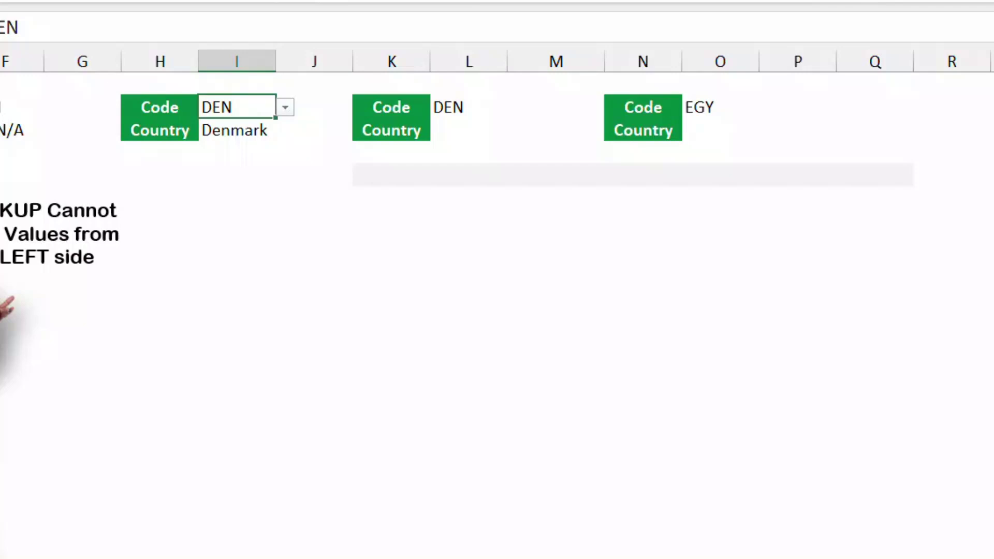
Start an XLOOKUP formula in L3 with the code in L2 as lookup value
{"action": "left_click", "coordinate": [469, 130]}
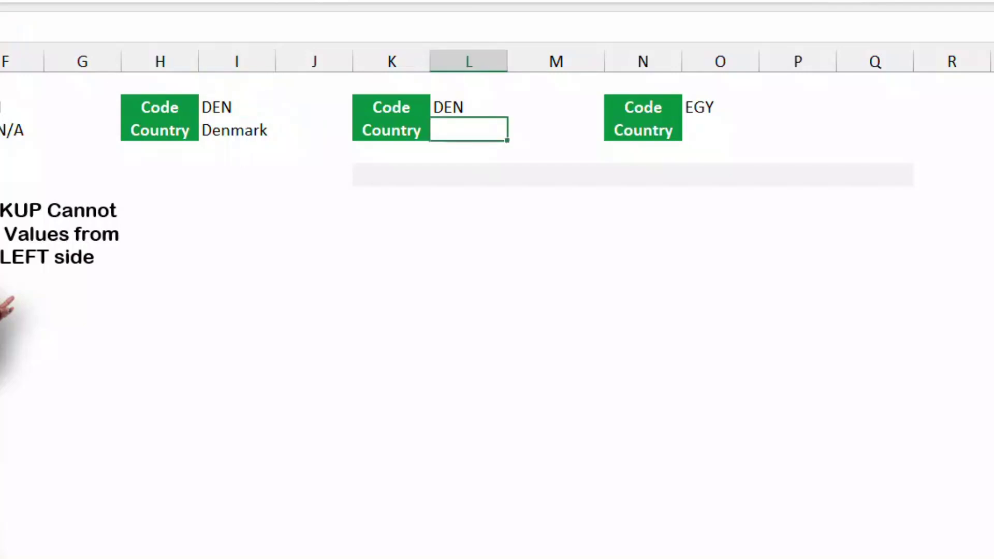
{"action": "type", "text": "=xloo"}
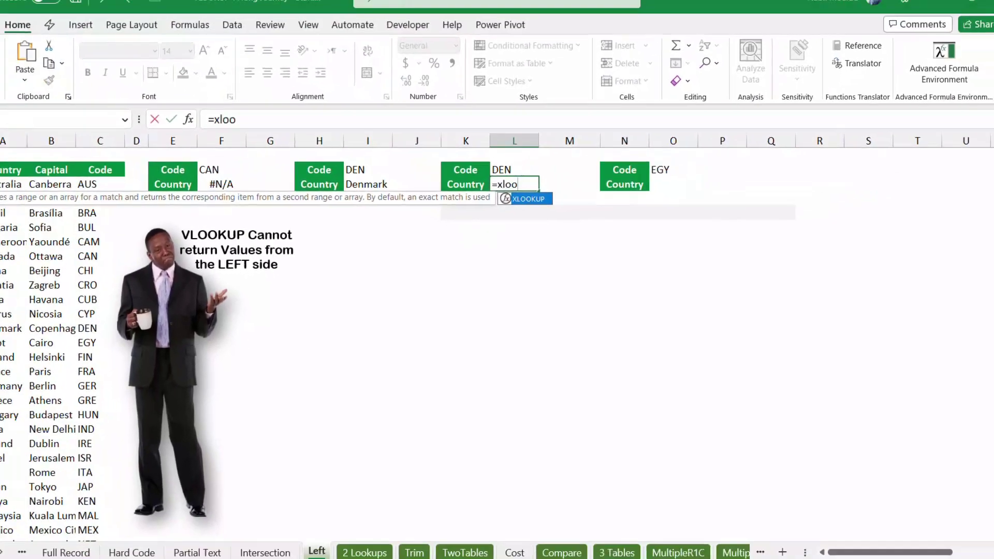
{"action": "key", "text": "Tab"}
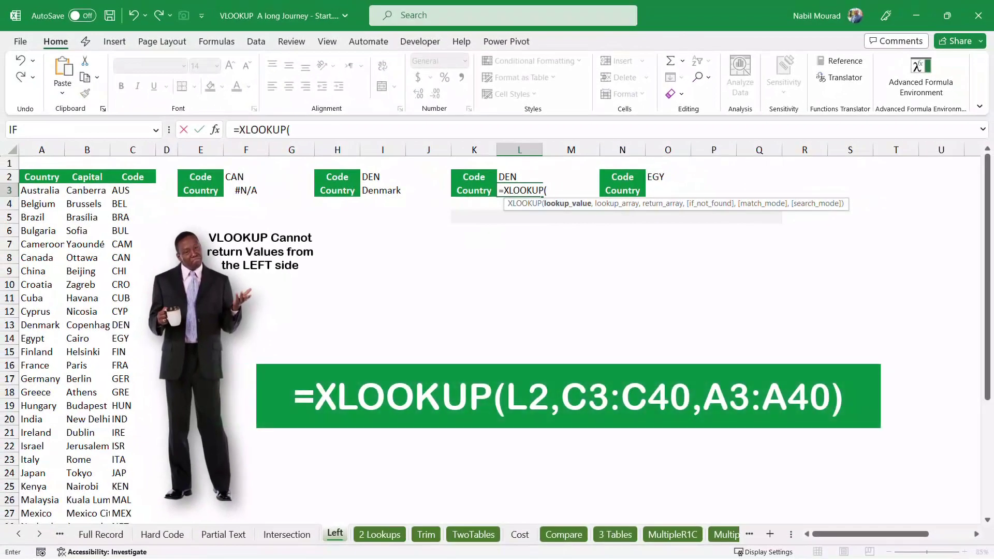
{"action": "key", "text": "Up"}
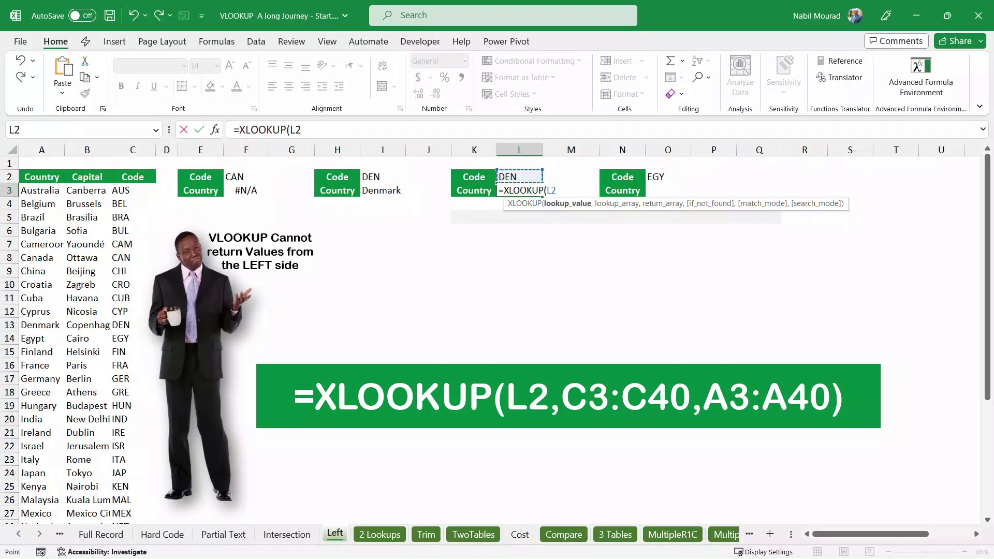
{"action": "type", "text": ","}
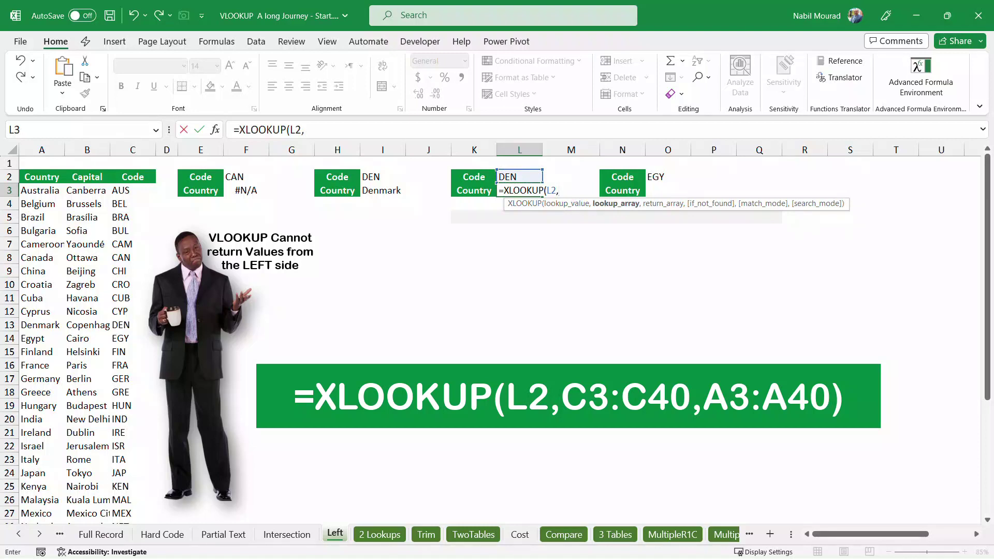
Complete the L3 XLOOKUP with C3:C40 as lookup array and A3:A40 as return array
{"action": "left_click", "coordinate": [133, 190]}
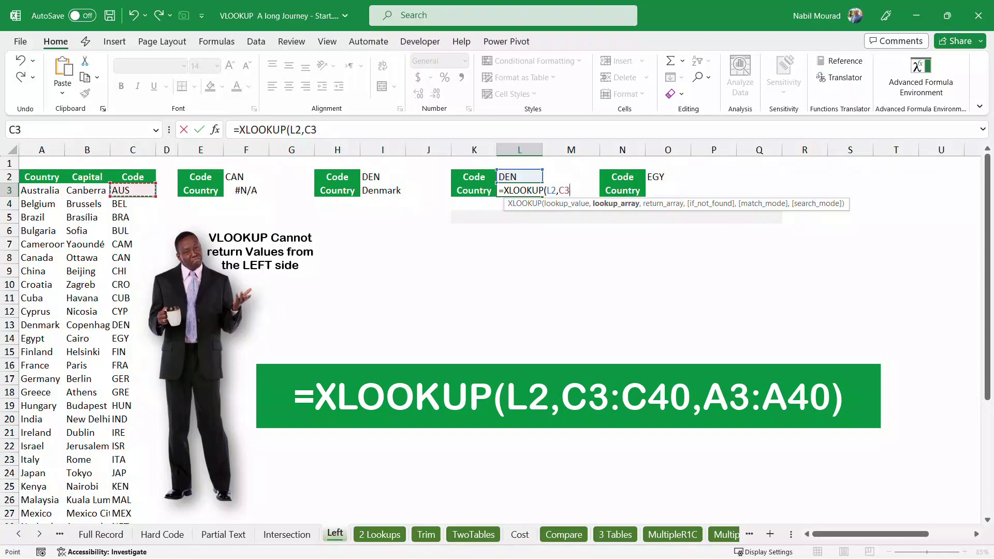
{"action": "key", "text": "ctrl+shift+Down"}
{"action": "key", "text": "ctrl+BackSpace"}
{"action": "type", "text": ","}
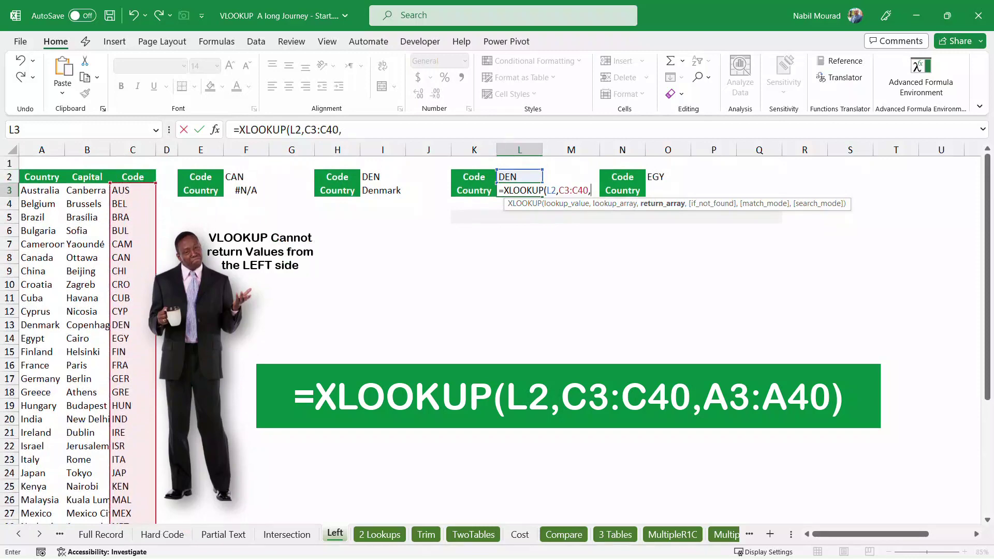
{"action": "left_click", "coordinate": [41, 190]}
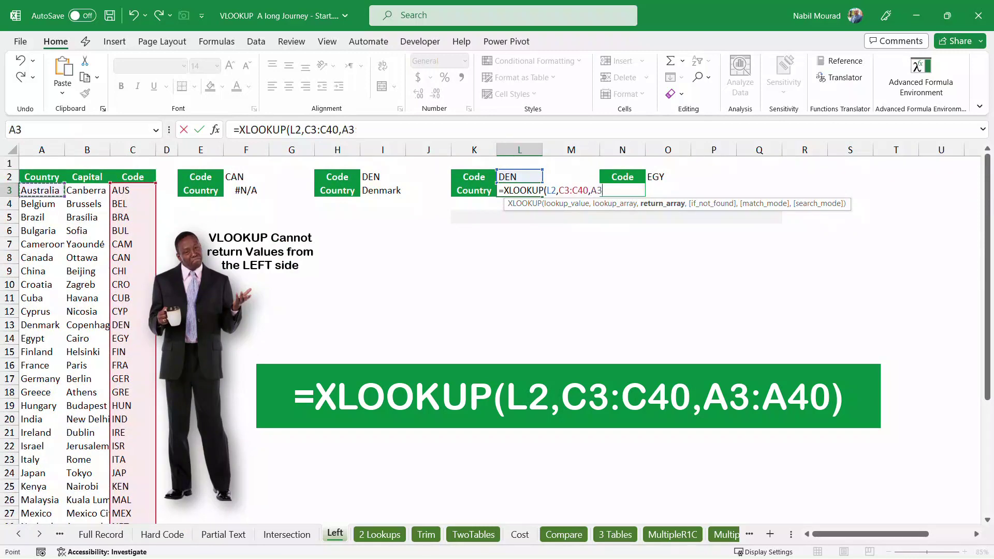
{"action": "key", "text": "ctrl+shift+Down"}
{"action": "type", "text": ")"}
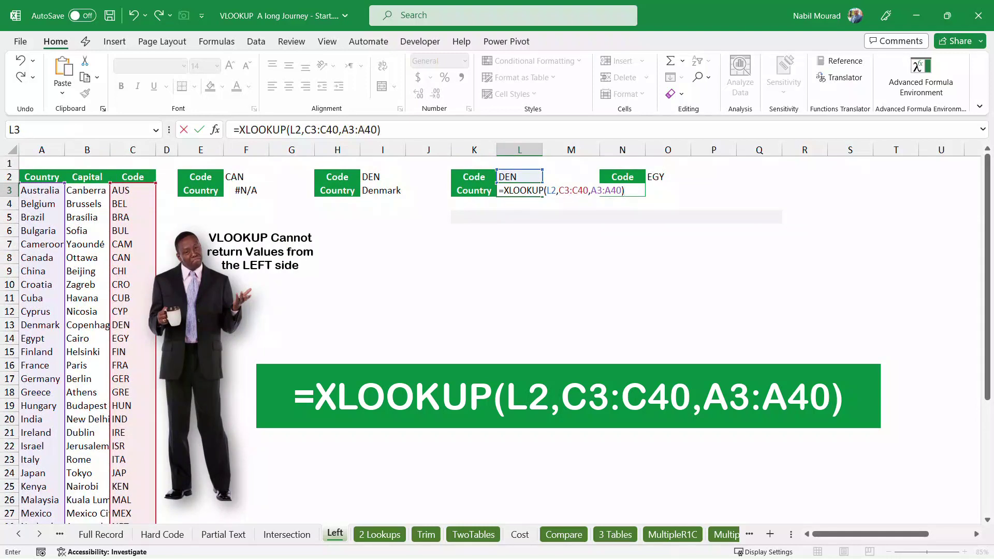
{"action": "key", "text": "Return"}
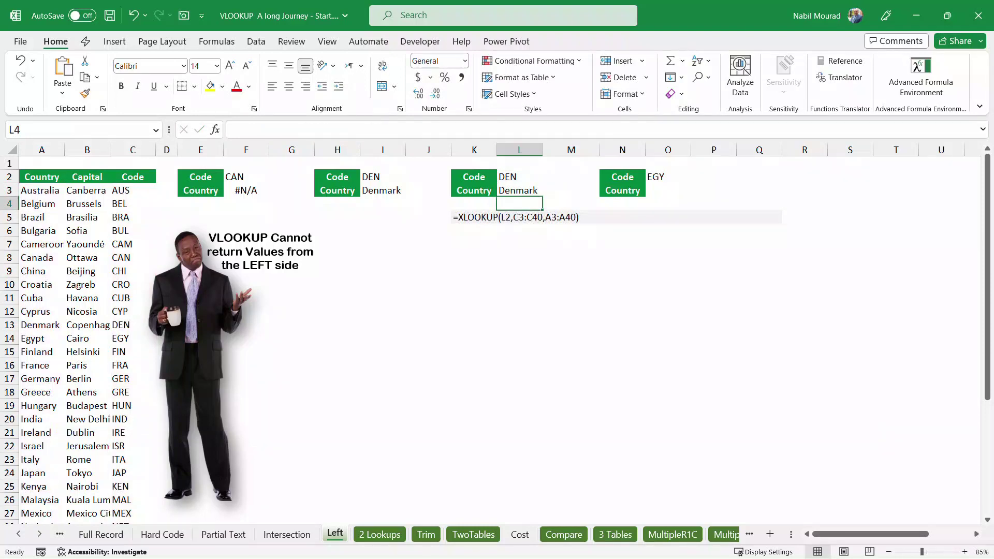
Start an INDEX formula in O3 with the country range A3:A40 as its array
{"action": "left_click", "coordinate": [668, 190]}
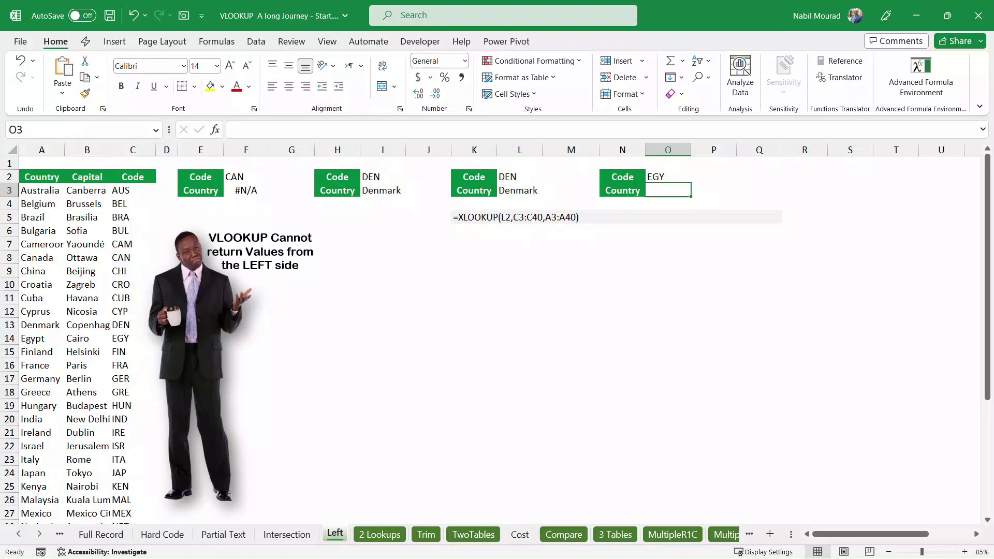
{"action": "type", "text": "=ind"}
{"action": "key", "text": "Tab"}
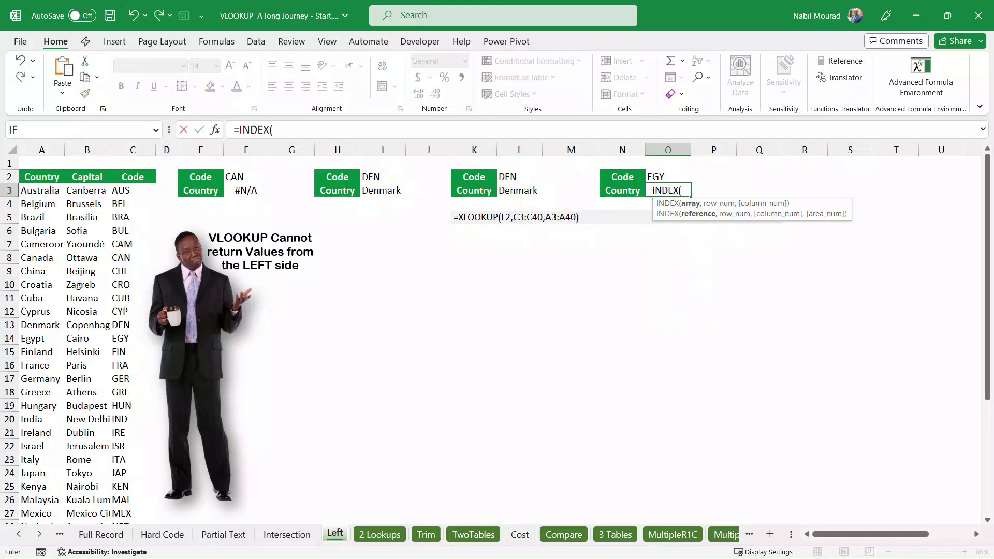
{"action": "left_click", "coordinate": [41, 190]}
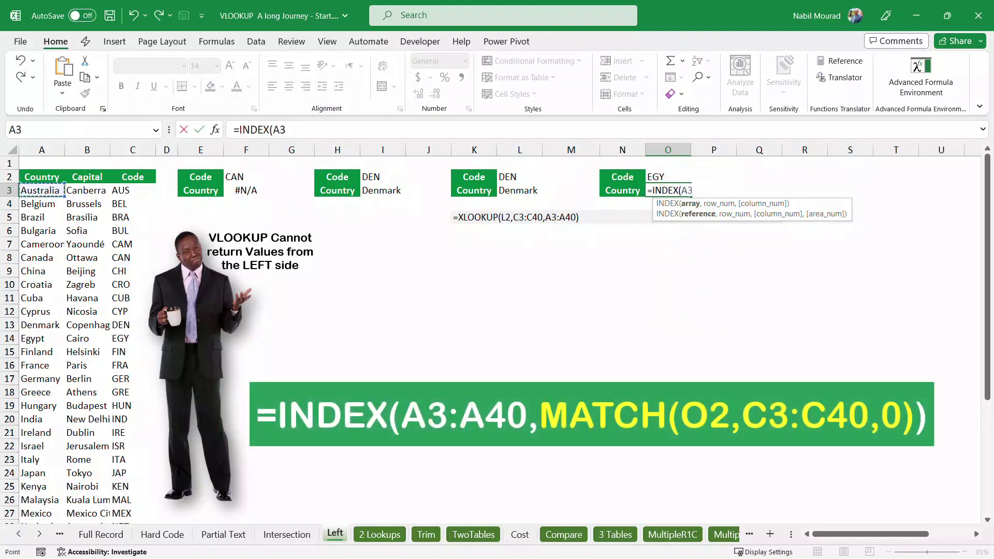
{"action": "key", "text": "ctrl+shift+Down"}
{"action": "scroll", "coordinate": [78, 337], "scroll_direction": "up", "scroll_amount": 5}
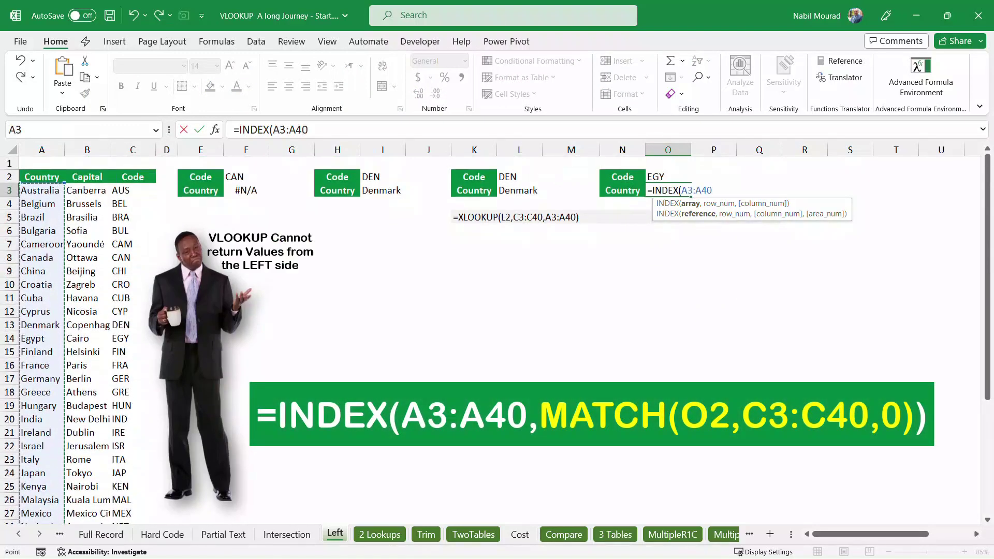
{"action": "type", "text": ","}
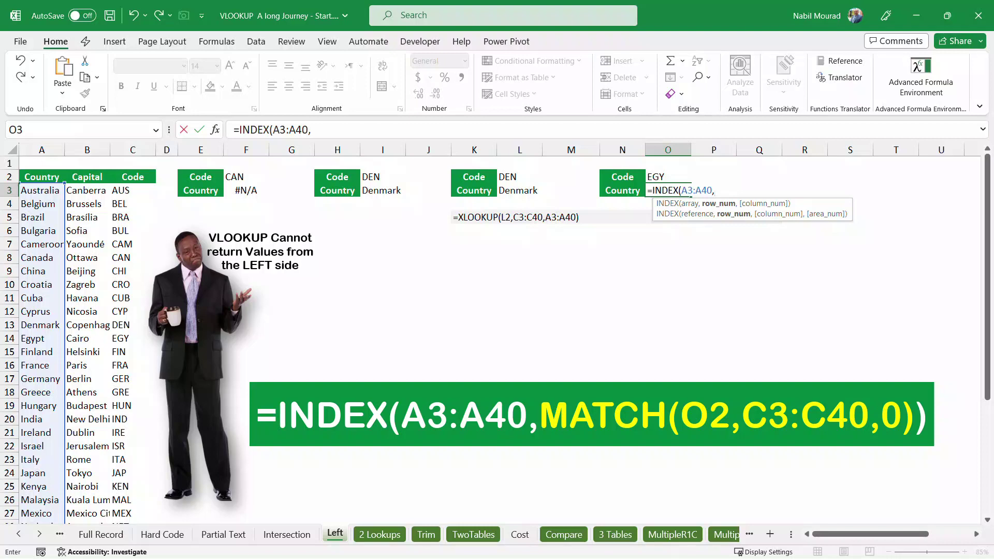
Nest a MATCH as the row number of the O3 INDEX, with O2 as lookup value and the lookup array starting at C3
{"action": "type", "text": "match("}
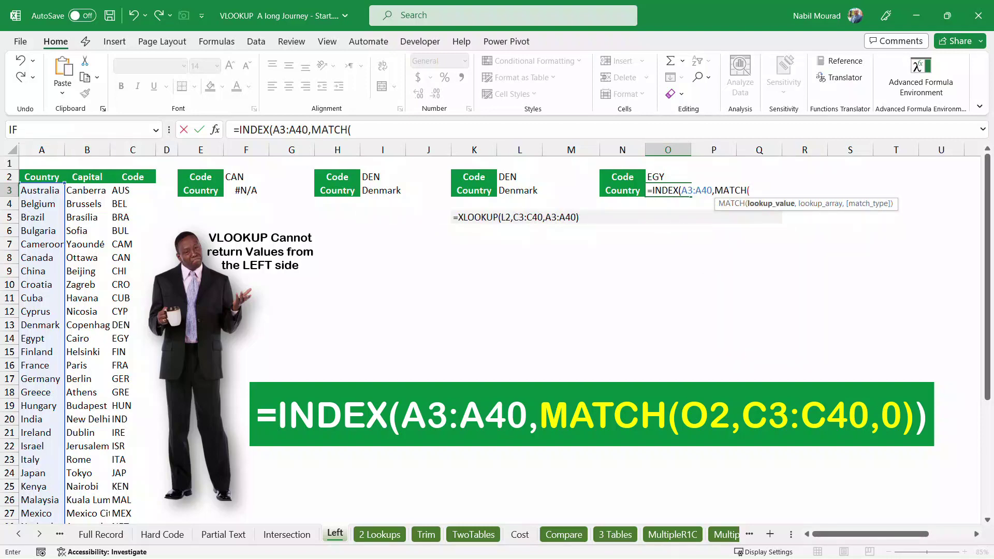
{"action": "key", "text": "Up"}
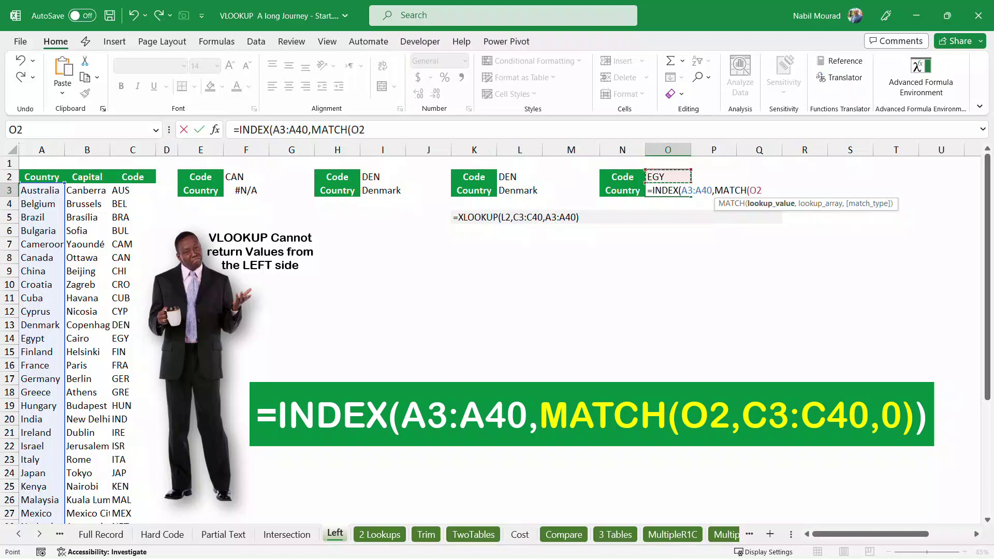
{"action": "type", "text": ","}
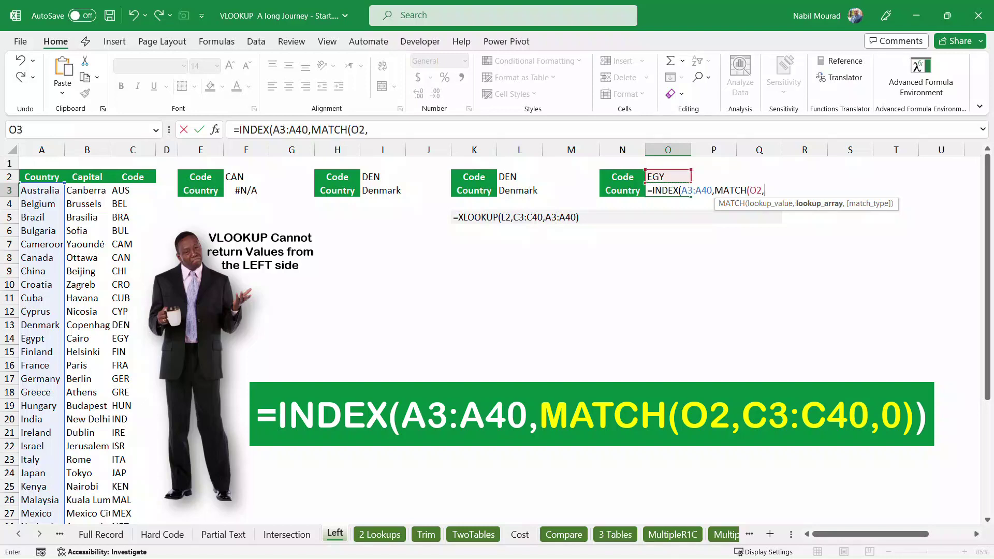
{"action": "left_click", "coordinate": [132, 191]}
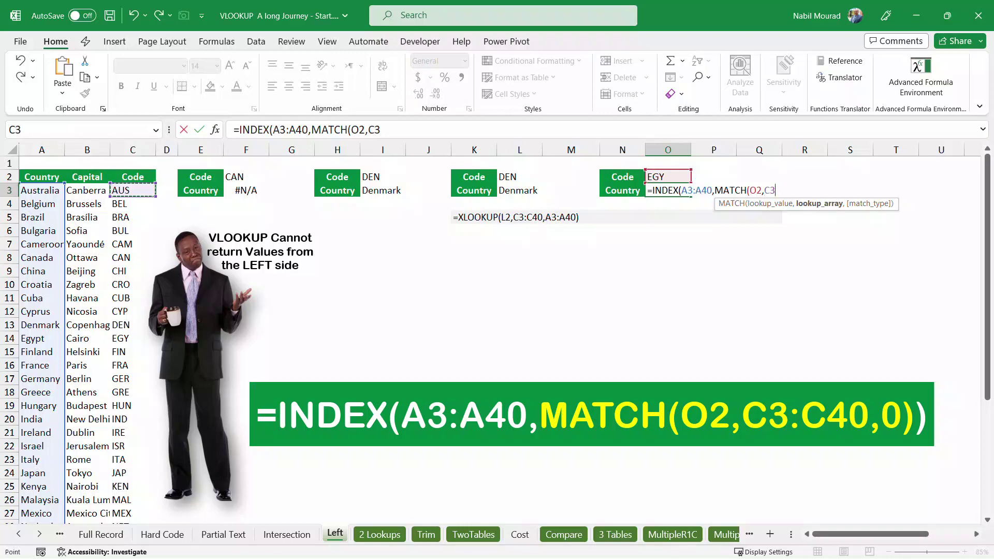
Complete the INDEX formula in O3 by extending the MATCH lookup array to C3:C40 and setting the match type to 0
{"action": "key", "text": "ctrl+shift+Down"}
{"action": "scroll", "coordinate": [78, 336], "scroll_direction": "up", "scroll_amount": 5}
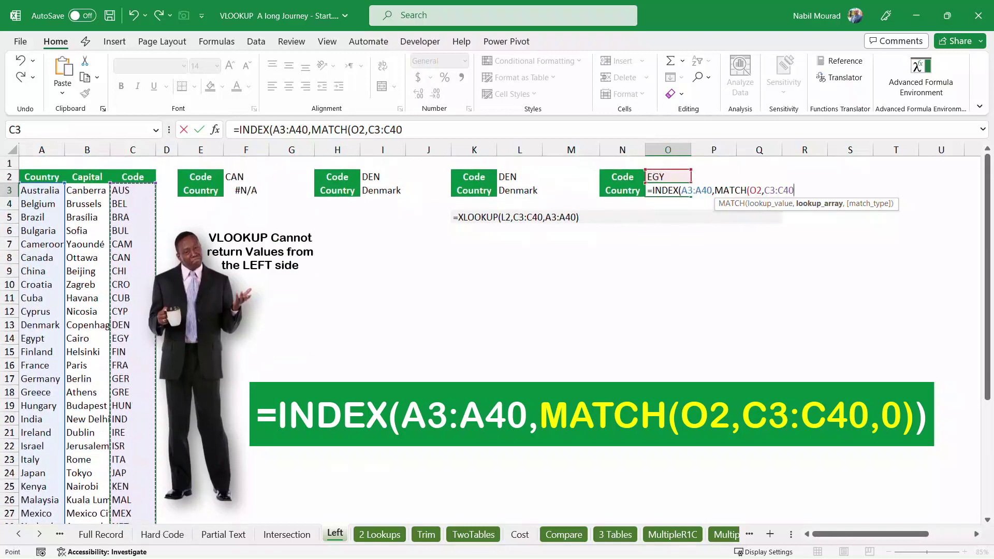
{"action": "type", "text": ",0"}
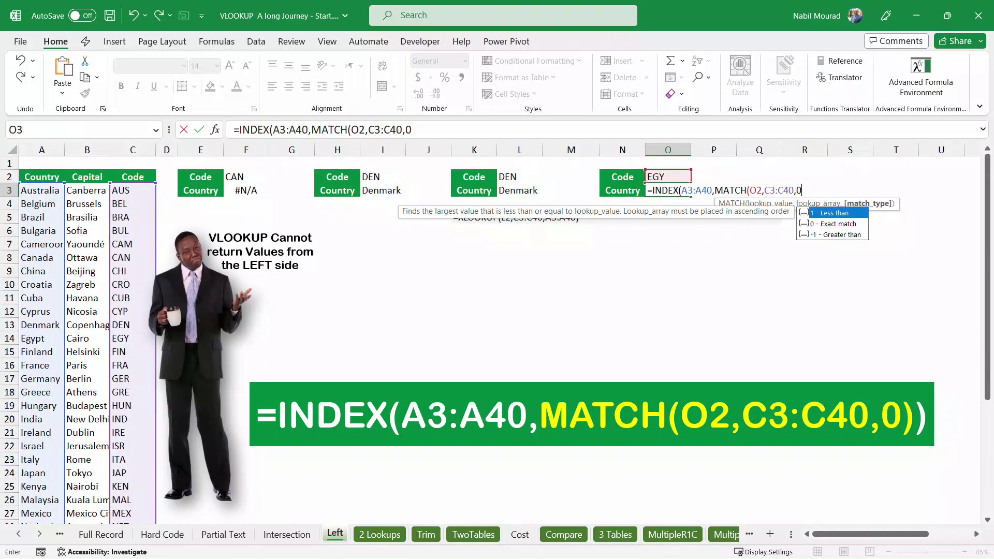
{"action": "type", "text": ")"}
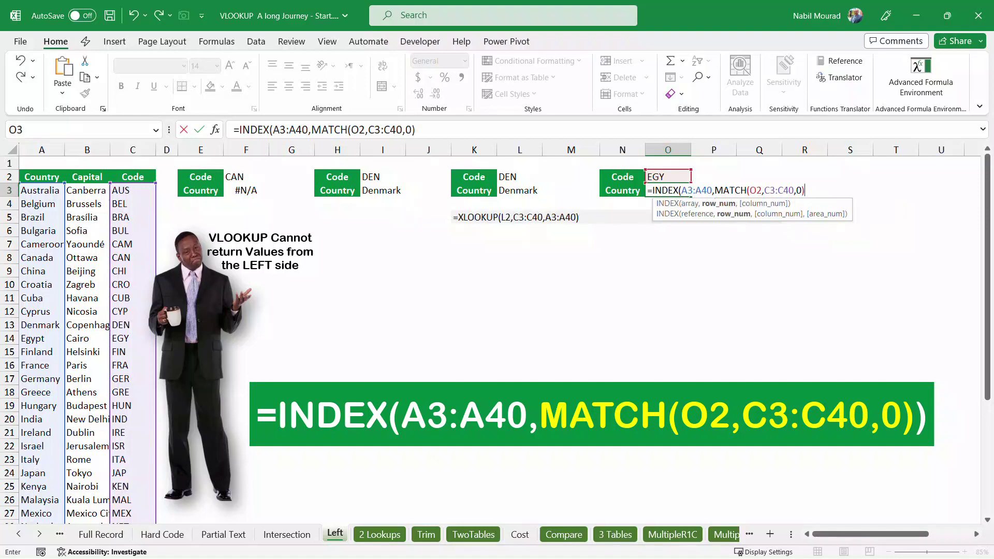
{"action": "type", "text": ")"}
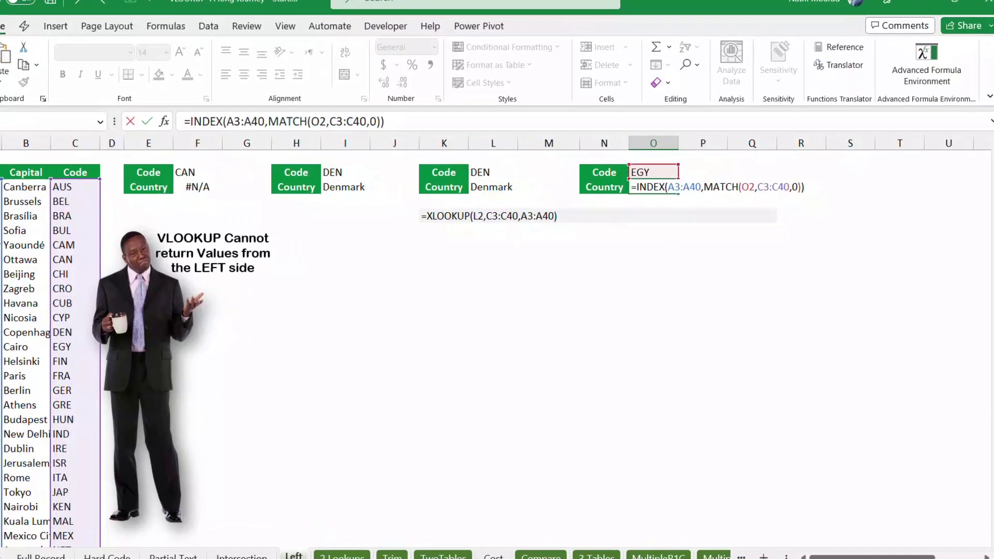
{"action": "left_click", "coordinate": [714, 190]}
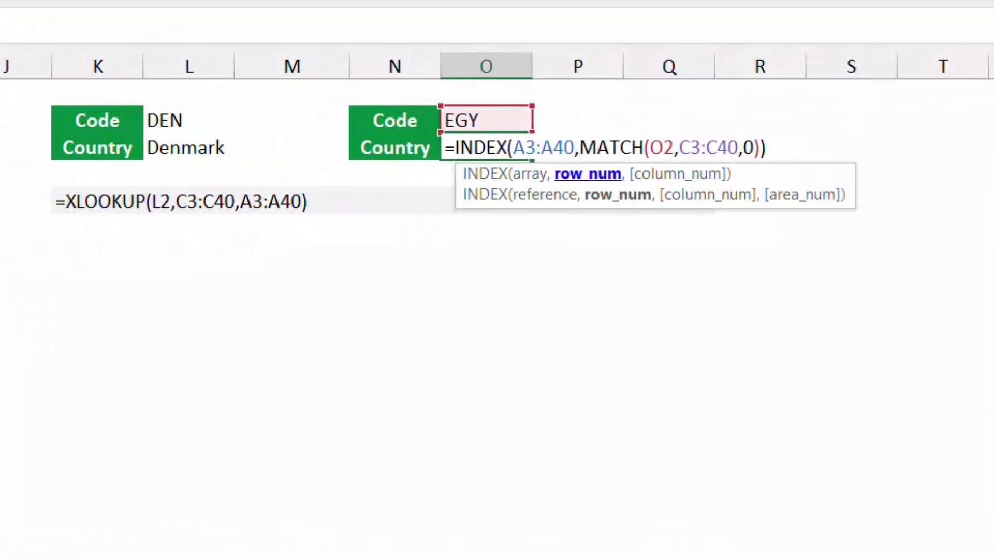
{"action": "left_click", "coordinate": [587, 174]}
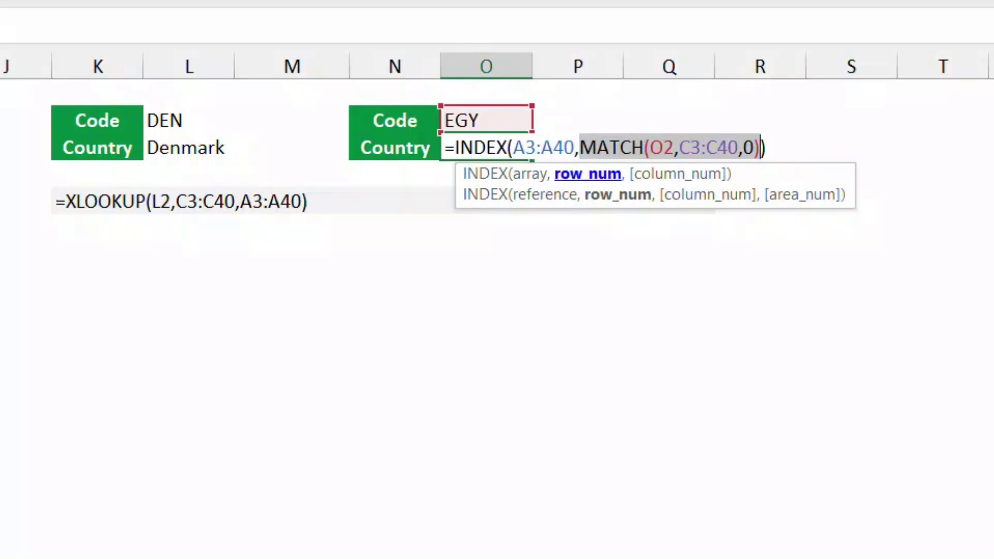
{"action": "key", "text": "Return"}
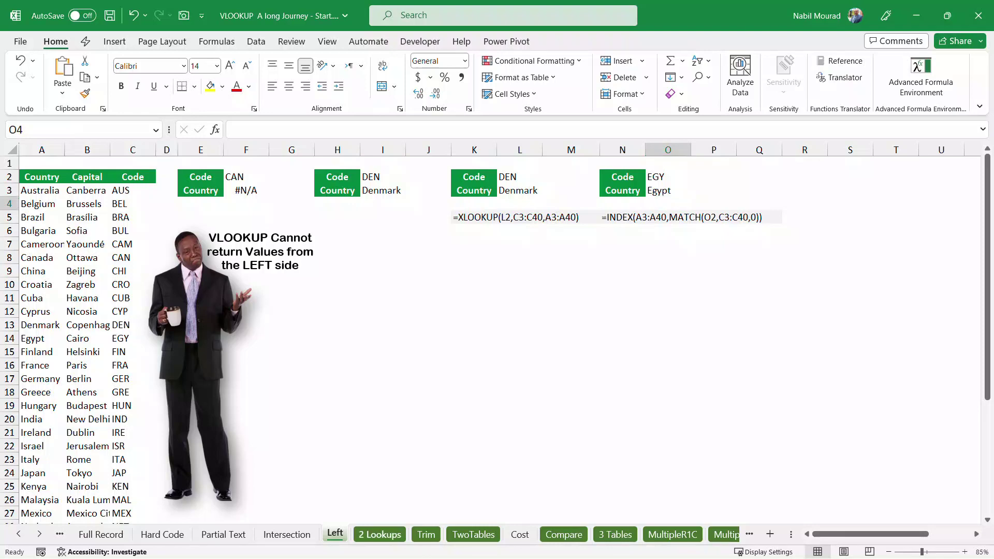
On the 2 Lookups sheet, fill the Join column from A2 down the table with =B2&C2 and fit its width to the contents
{"action": "left_click", "coordinate": [380, 534]}
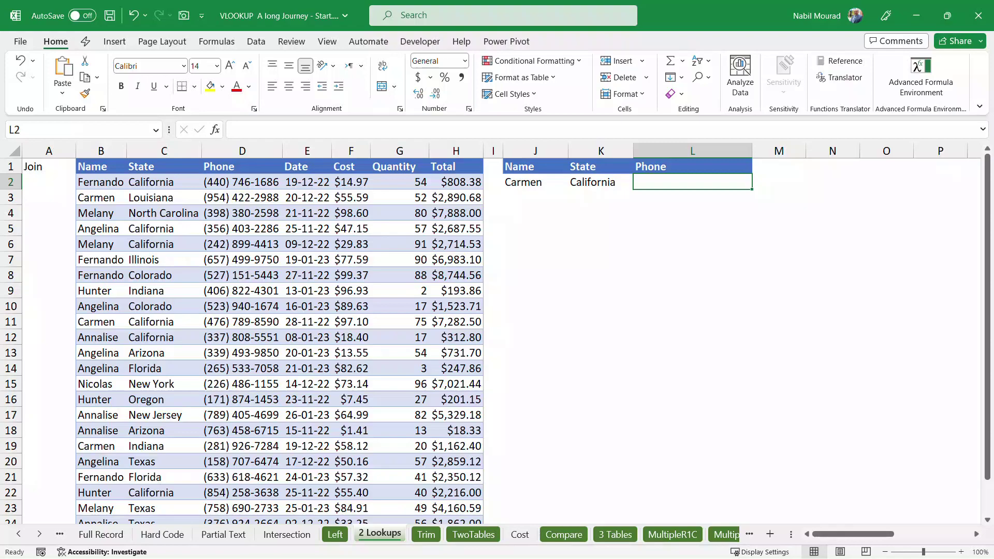
{"action": "left_click", "coordinate": [48, 182]}
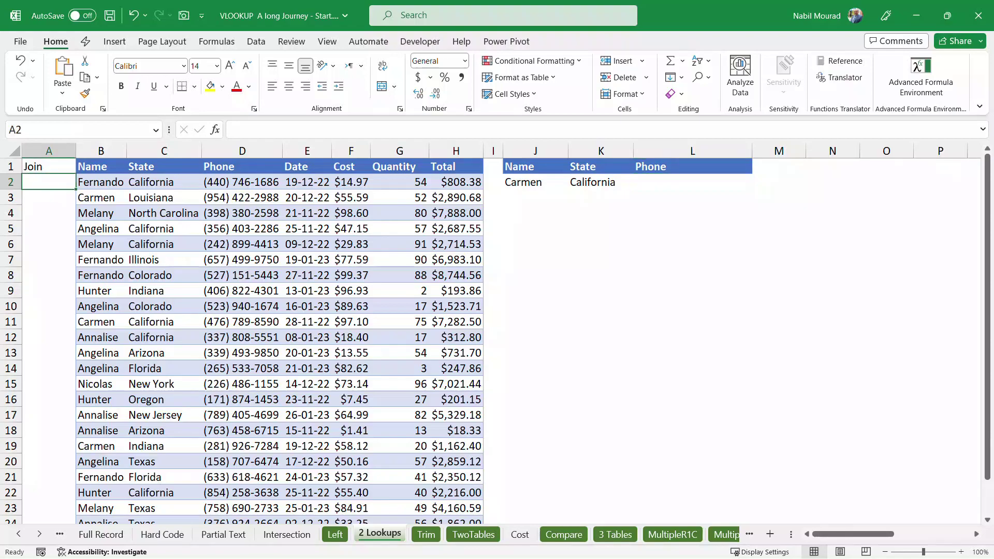
{"action": "type", "text": "="}
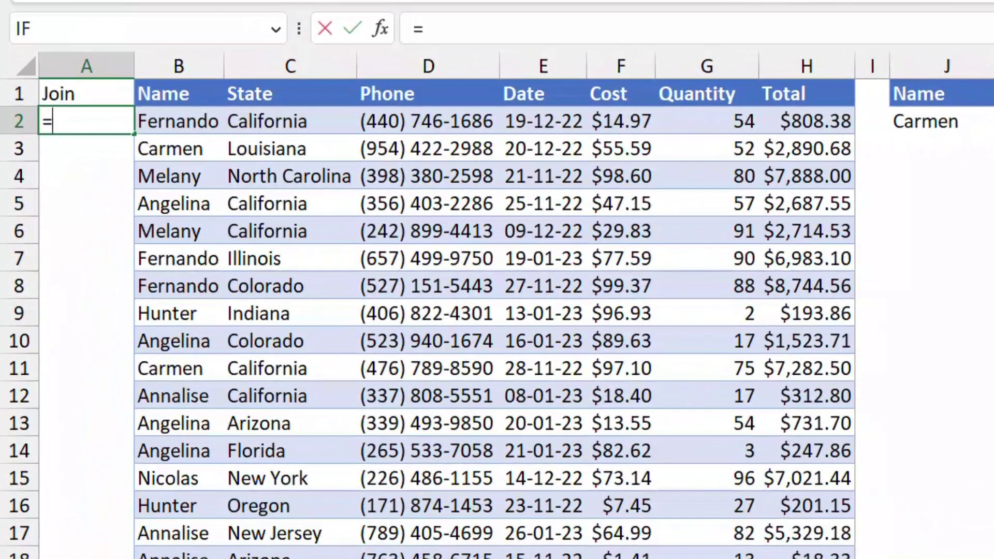
{"action": "key", "text": "Right"}
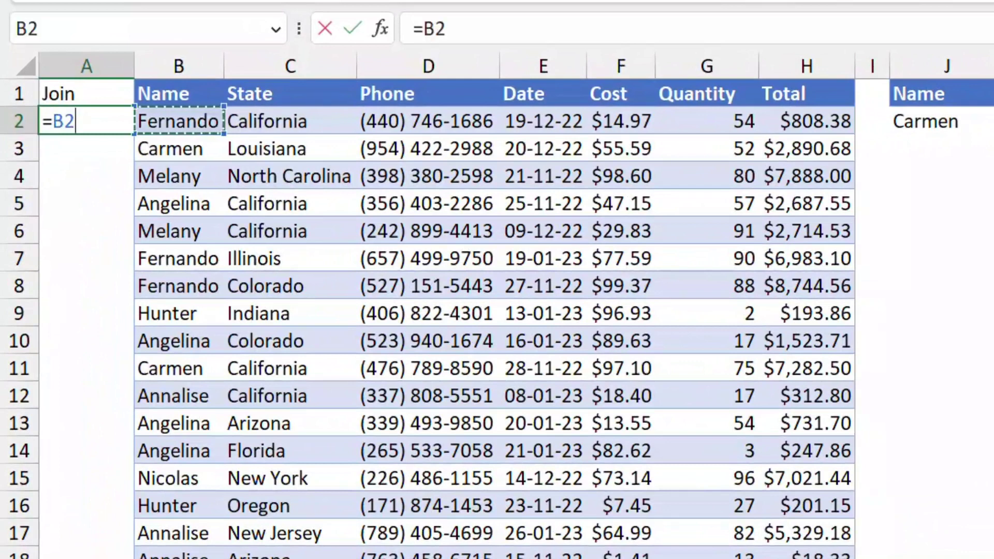
{"action": "type", "text": "&"}
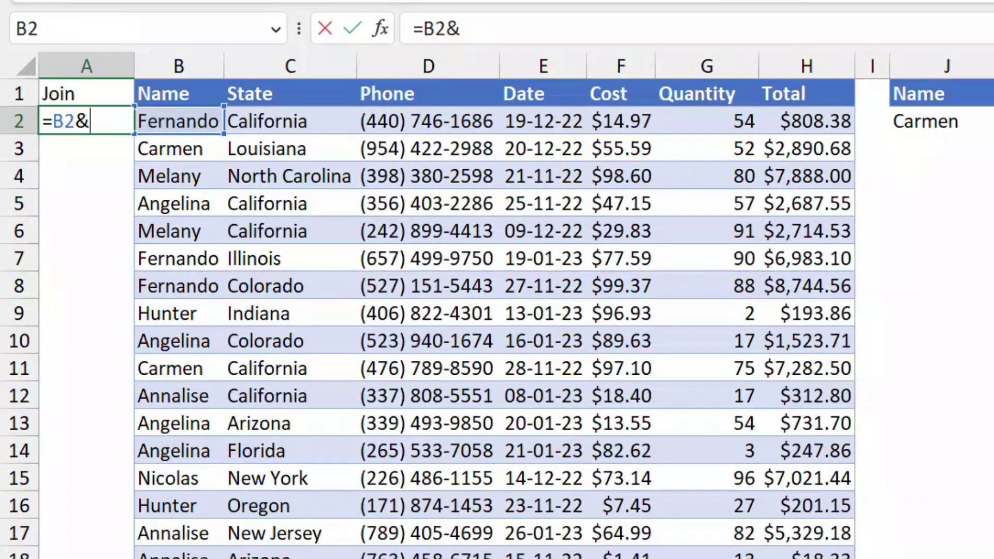
{"action": "left_click", "coordinate": [290, 121]}
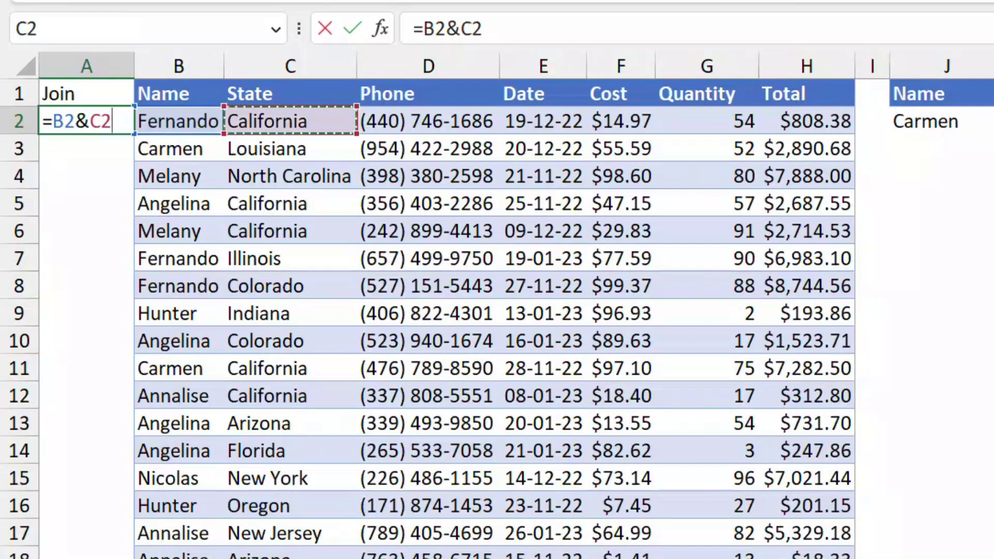
{"action": "key", "text": "ctrl+Return"}
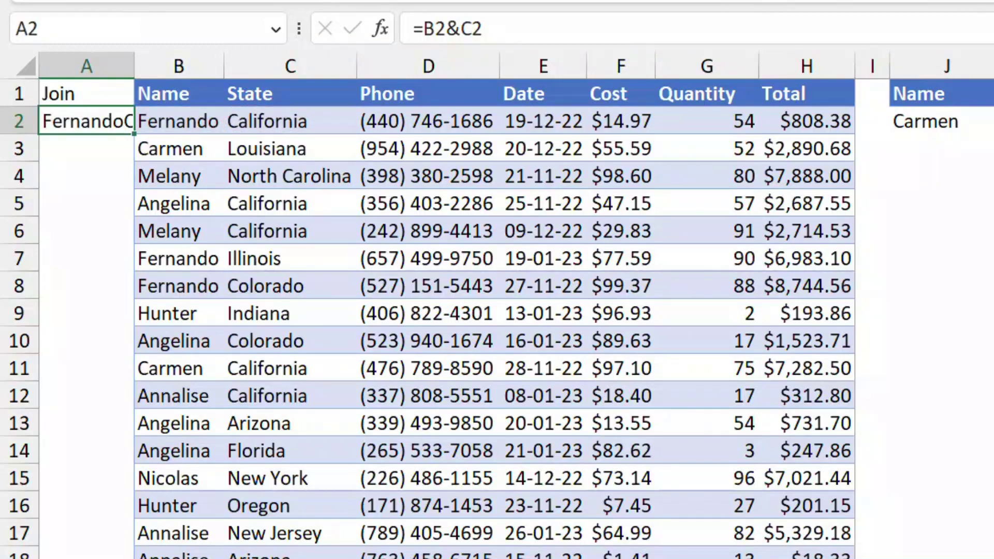
{"action": "double_click", "coordinate": [134, 134]}
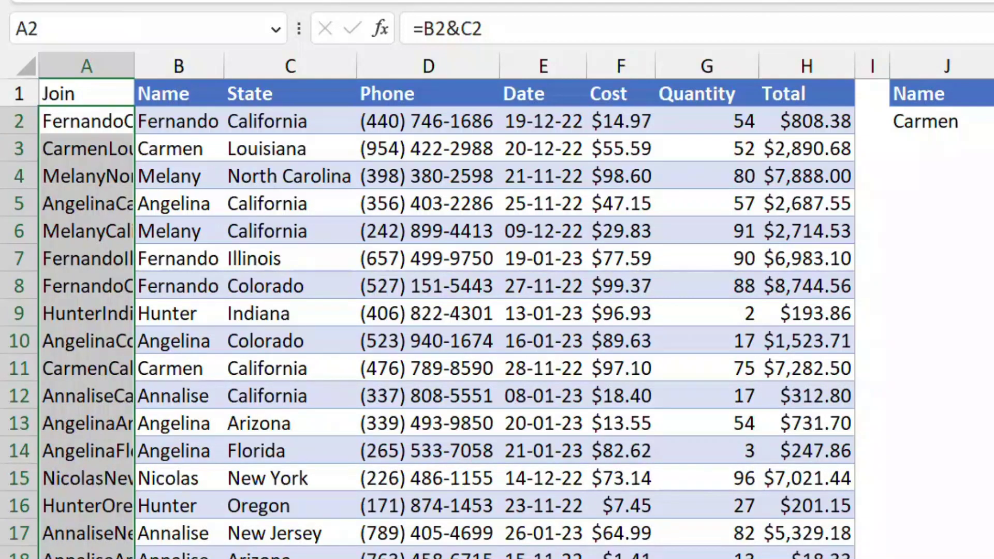
{"action": "double_click", "coordinate": [134, 67]}
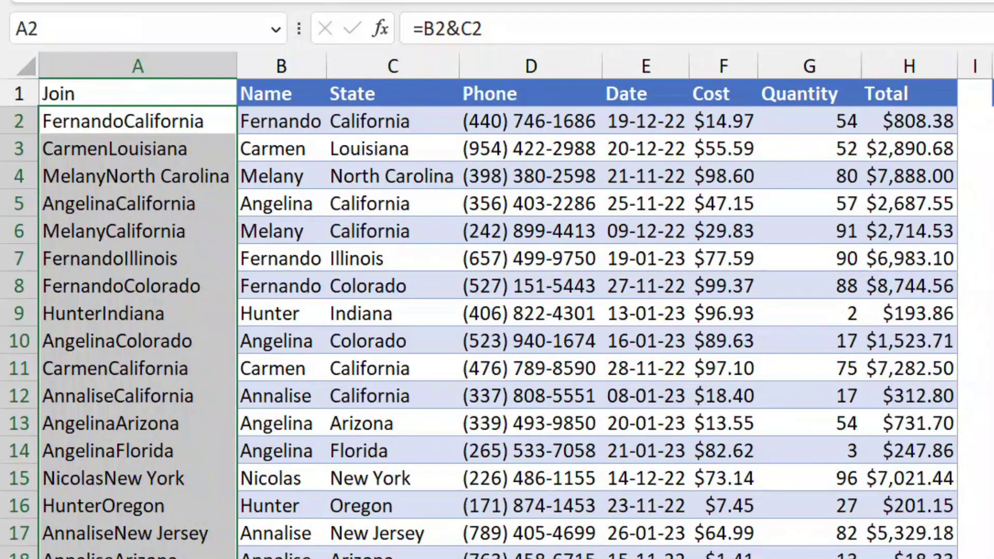
Start a VLOOKUP formula in the Phone cell L2 with J2&K2 as the lookup value
{"action": "left_click", "coordinate": [993, 121]}
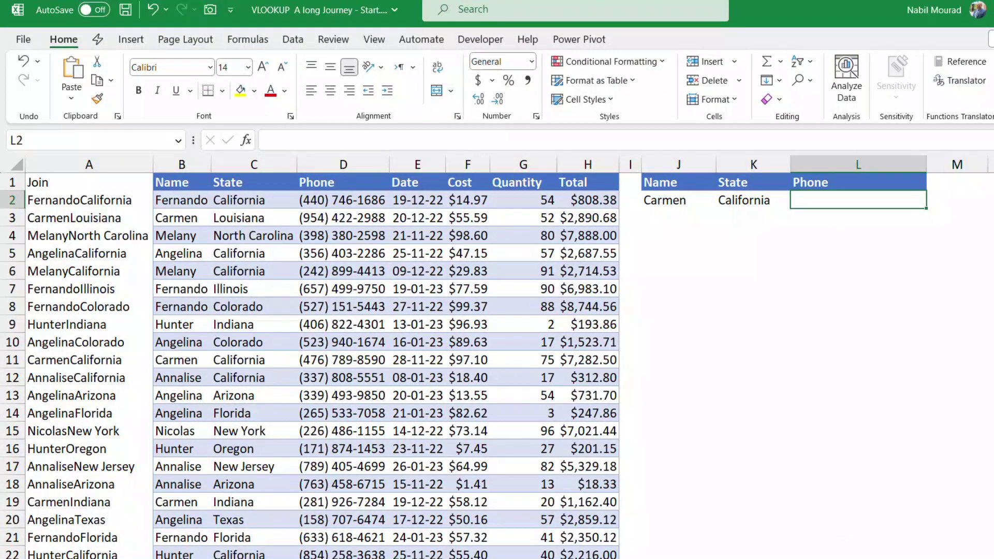
{"action": "type", "text": "=vl"}
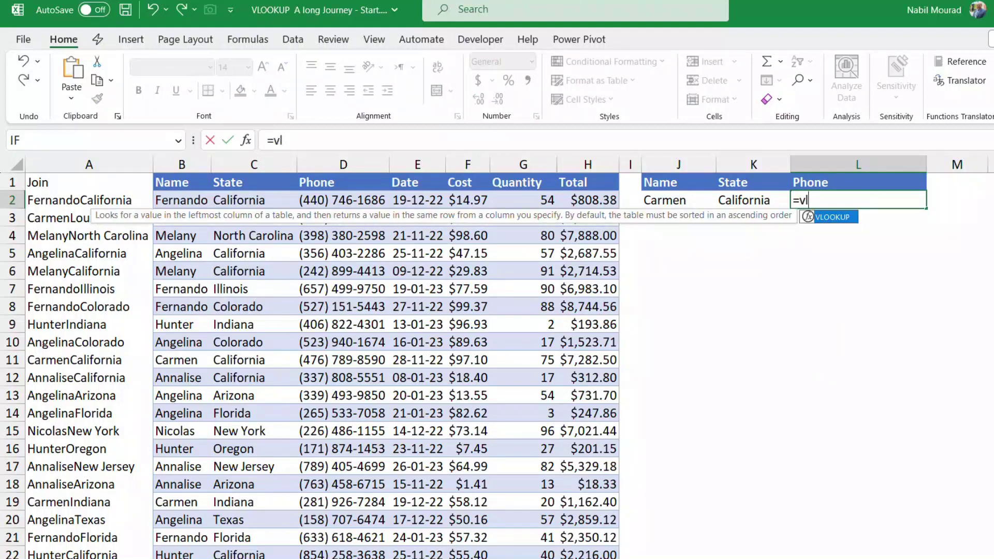
{"action": "key", "text": "Tab"}
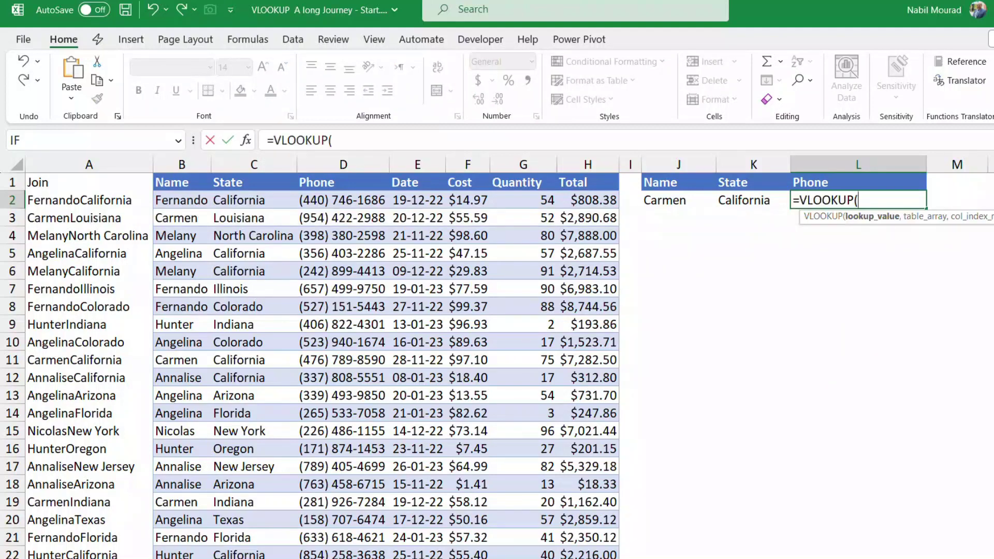
{"action": "left_click", "coordinate": [679, 200]}
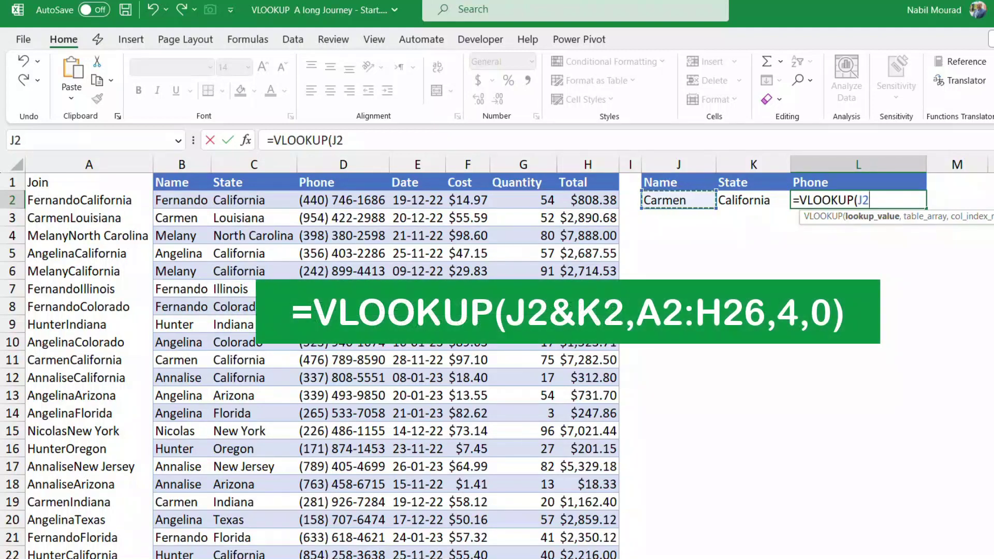
{"action": "type", "text": "&"}
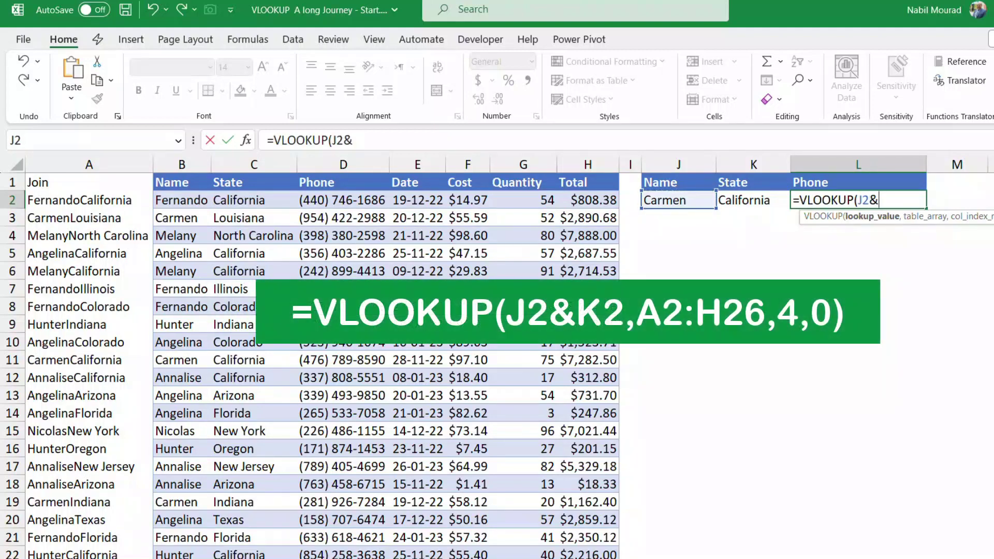
{"action": "left_click", "coordinate": [754, 200]}
{"action": "type", "text": ","}
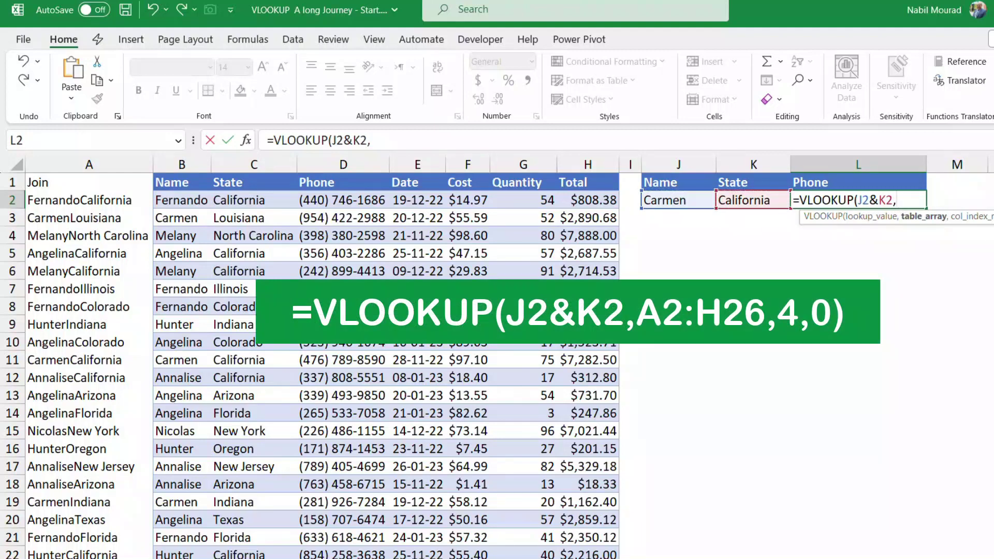
Complete the VLOOKUP in L2 with table array A2:H26, column index 4 and range lookup 0
{"action": "left_click_drag", "start_coordinate": [52, 200], "coordinate": [617, 208]}
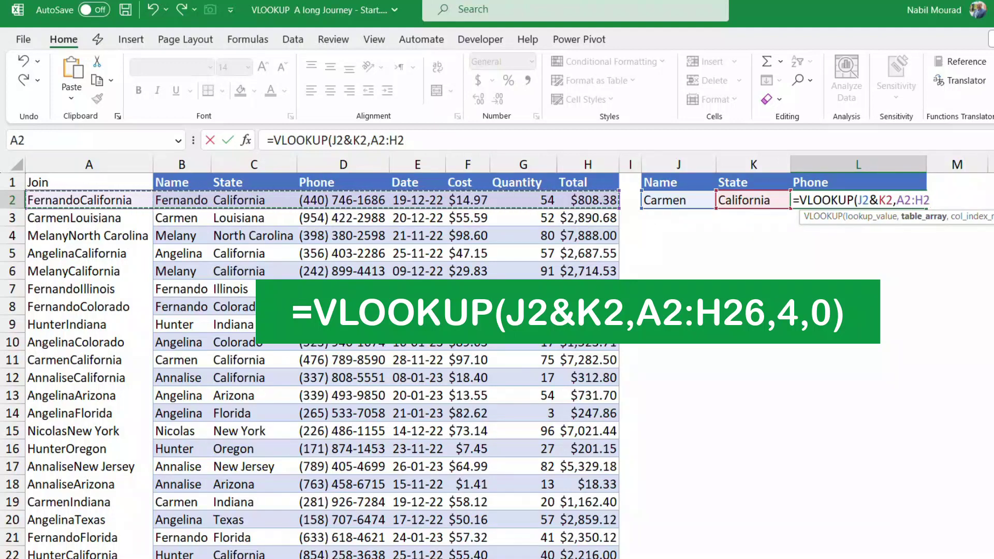
{"action": "key", "text": "ctrl+shift+Down"}
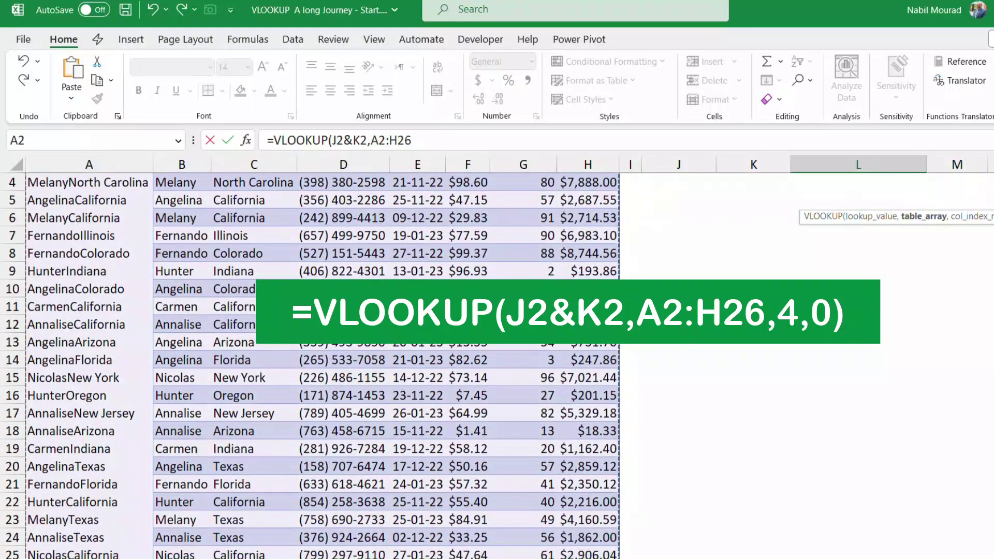
{"action": "scroll", "coordinate": [363, 363], "scroll_direction": "up", "scroll_amount": 1}
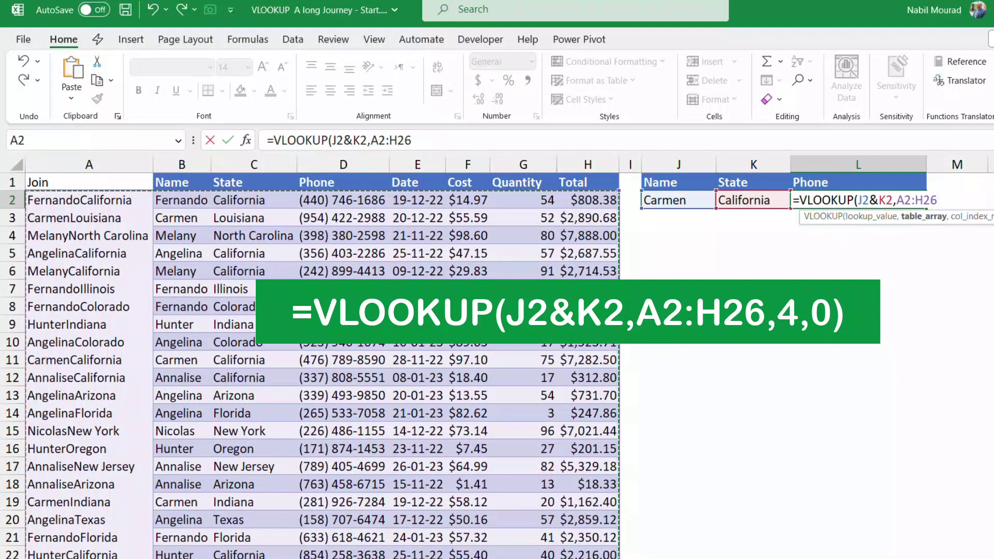
{"action": "type", "text": ","}
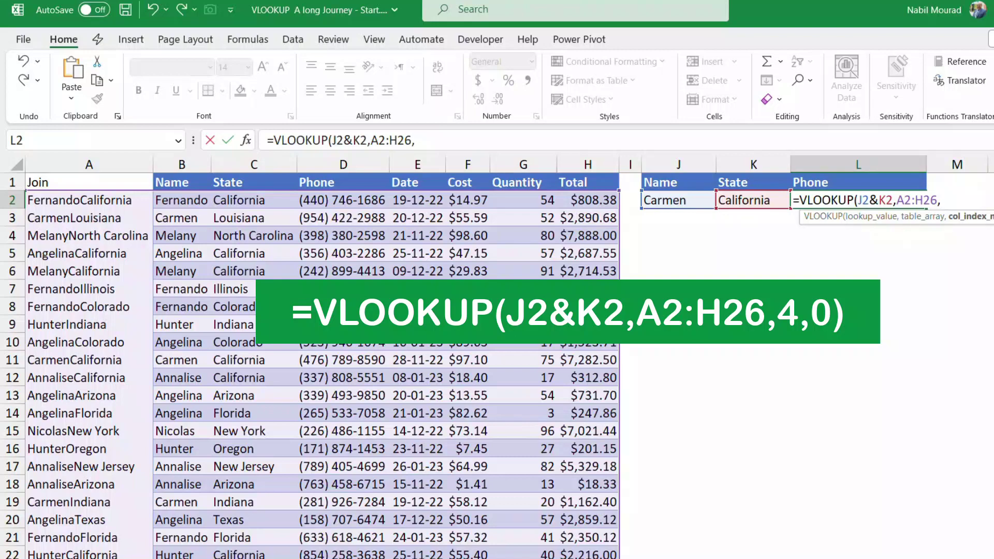
{"action": "type", "text": "4,"}
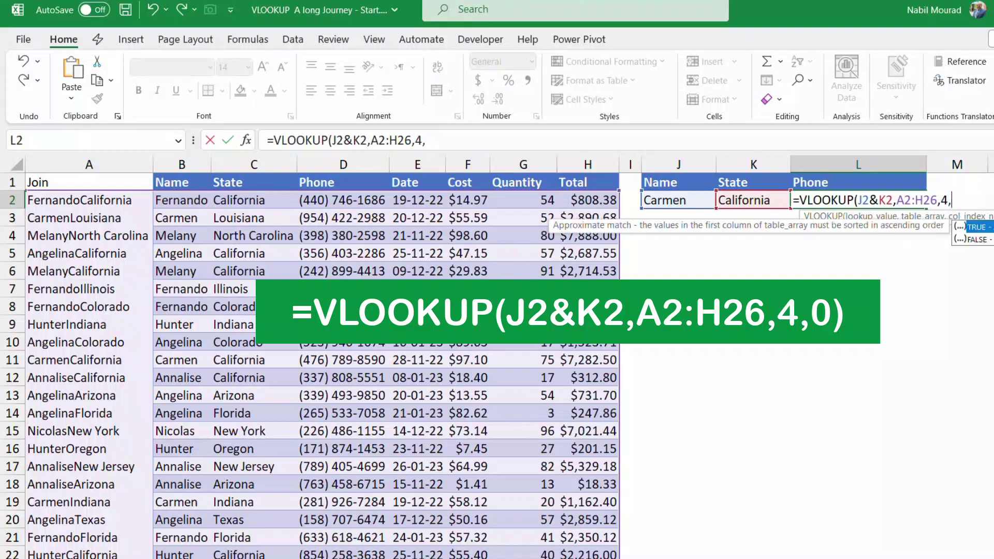
{"action": "type", "text": "0)"}
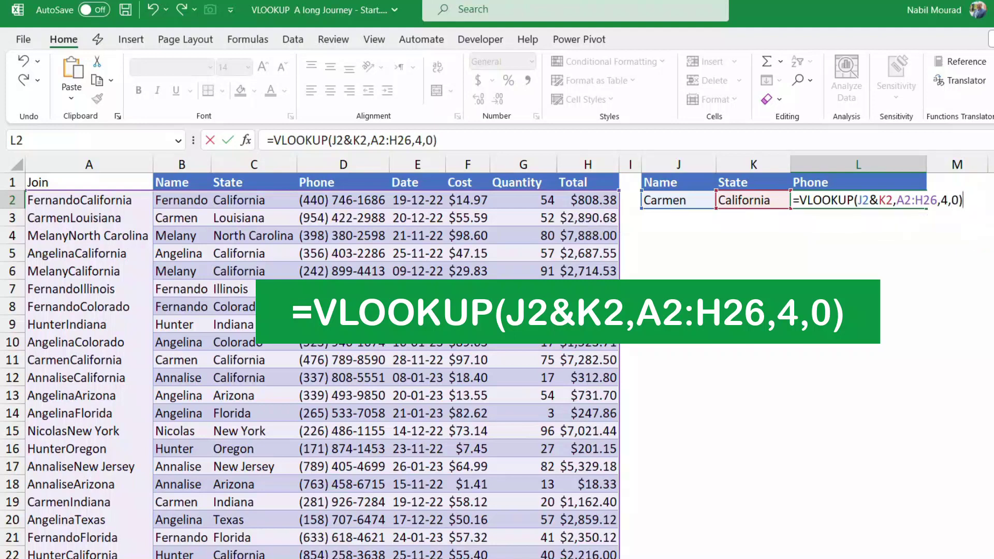
{"action": "key", "text": "Return"}
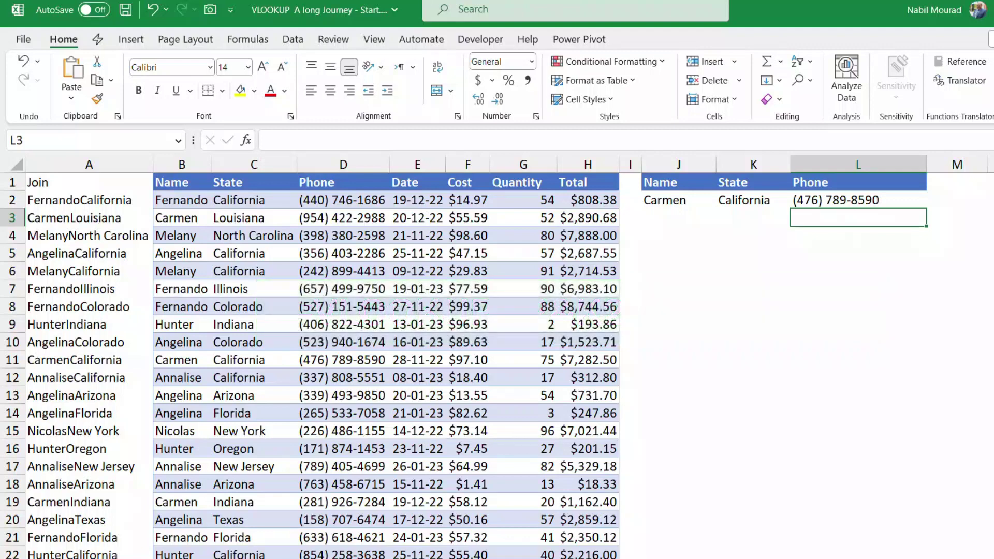
Set the lookup State in K2 to Colorado
{"action": "left_click", "coordinate": [753, 200]}
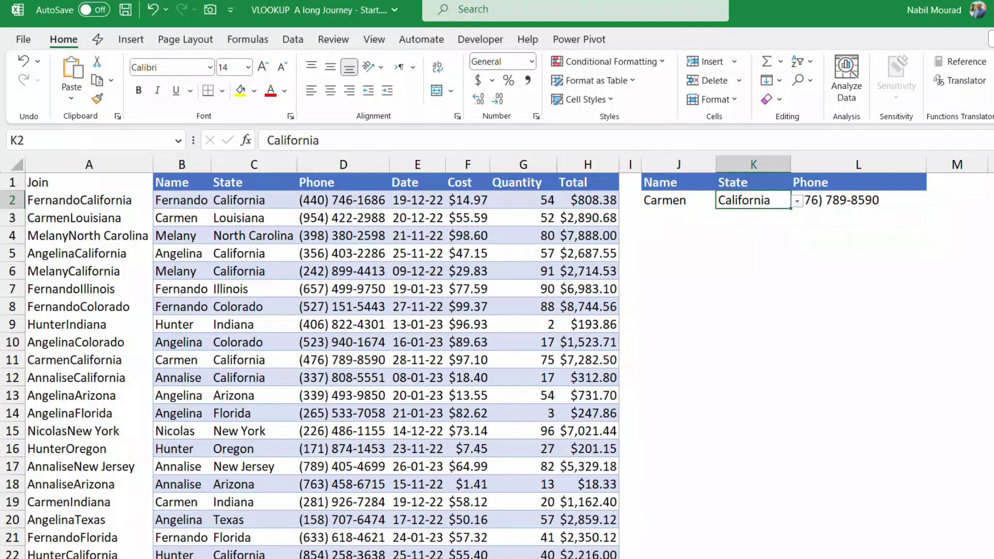
{"action": "left_click", "coordinate": [797, 202]}
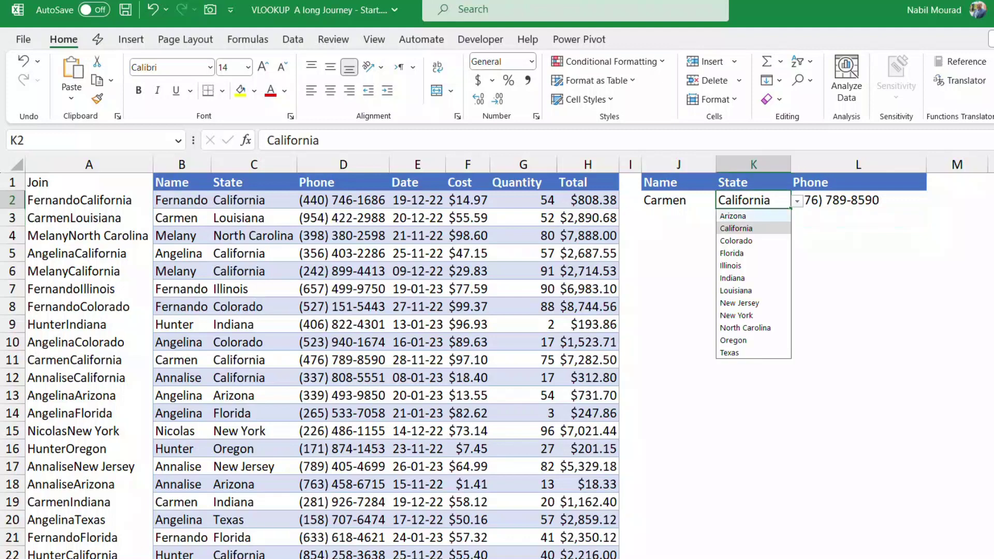
{"action": "left_click", "coordinate": [754, 241]}
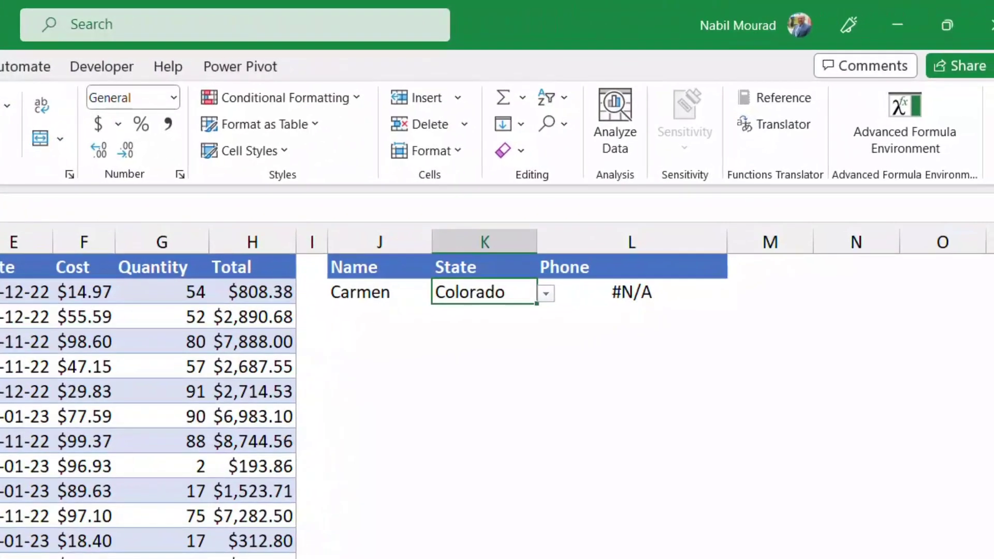
Wrap the VLOOKUP in the Phone cell L2 in IFERROR with an empty string "" as the value if error
{"action": "left_click", "coordinate": [859, 200]}
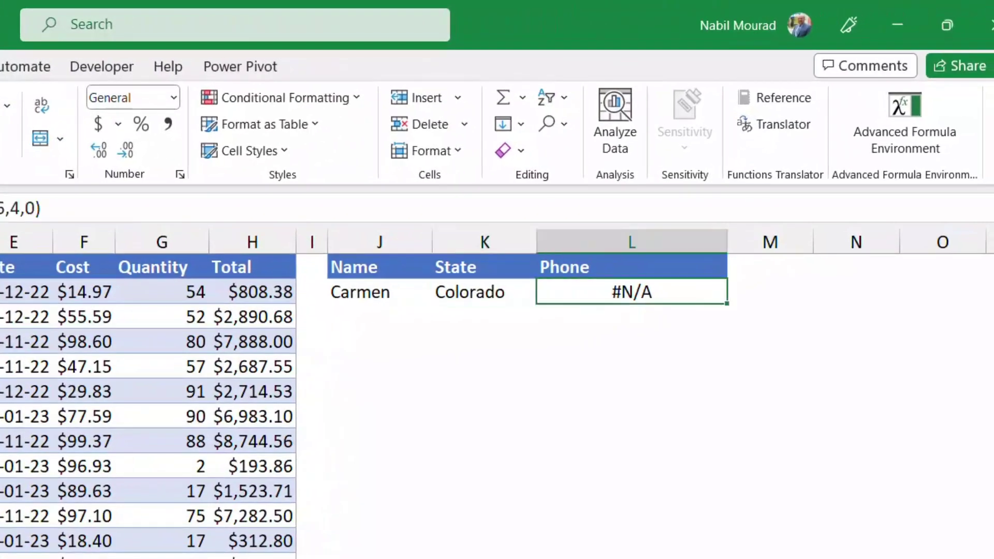
{"action": "key", "text": "F2"}
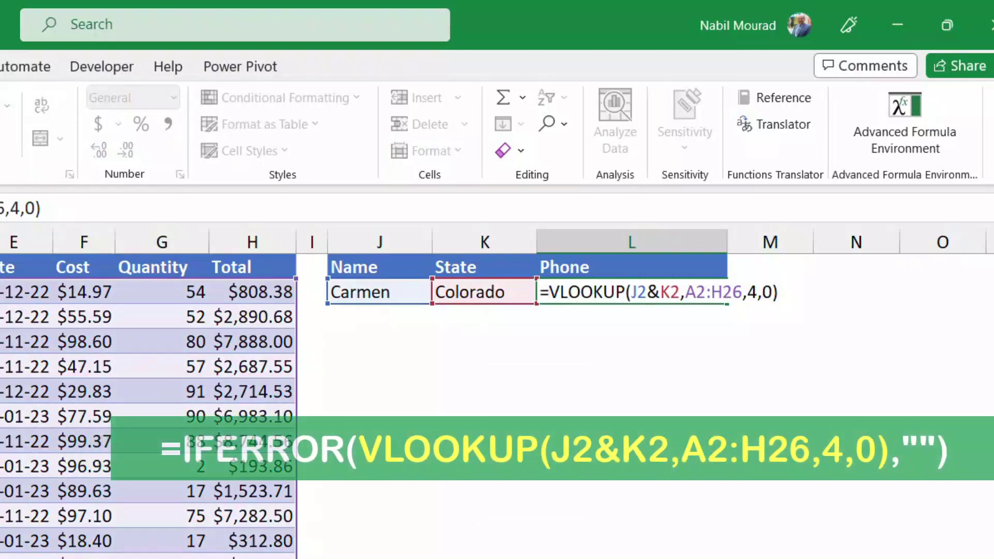
{"action": "type", "text": "Ife"}
{"action": "key", "text": "Tab"}
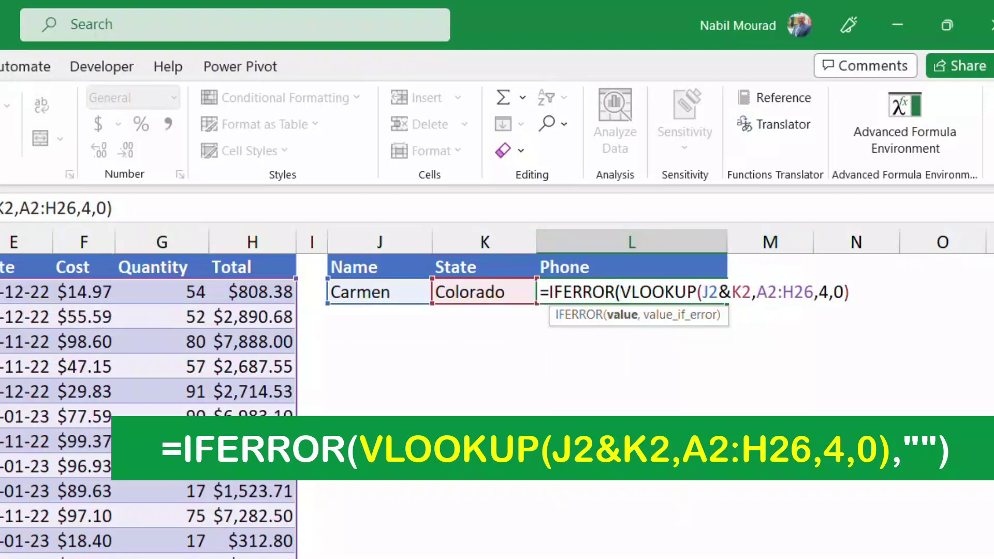
{"action": "key", "text": "End"}
{"action": "type", "text": ","}
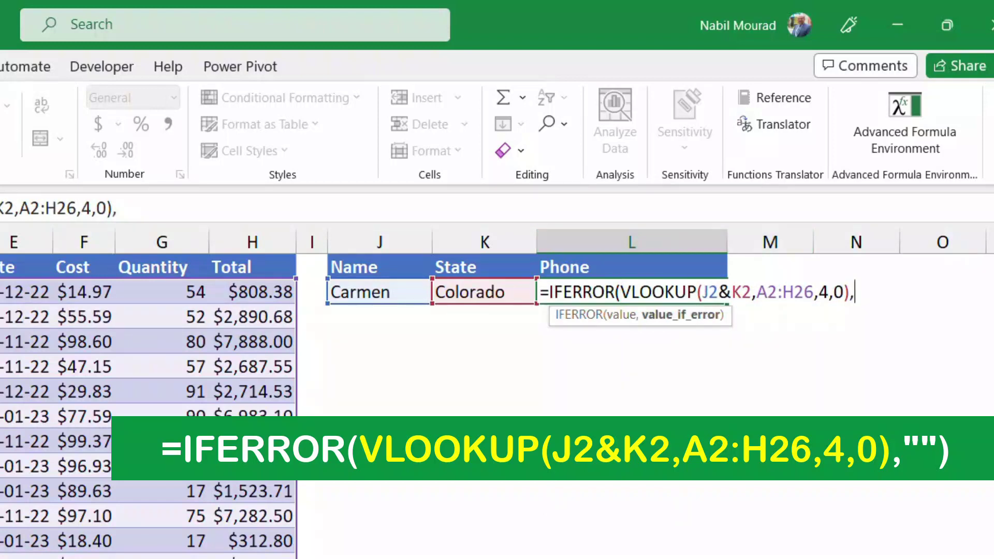
{"action": "type", "text": "\"\")"}
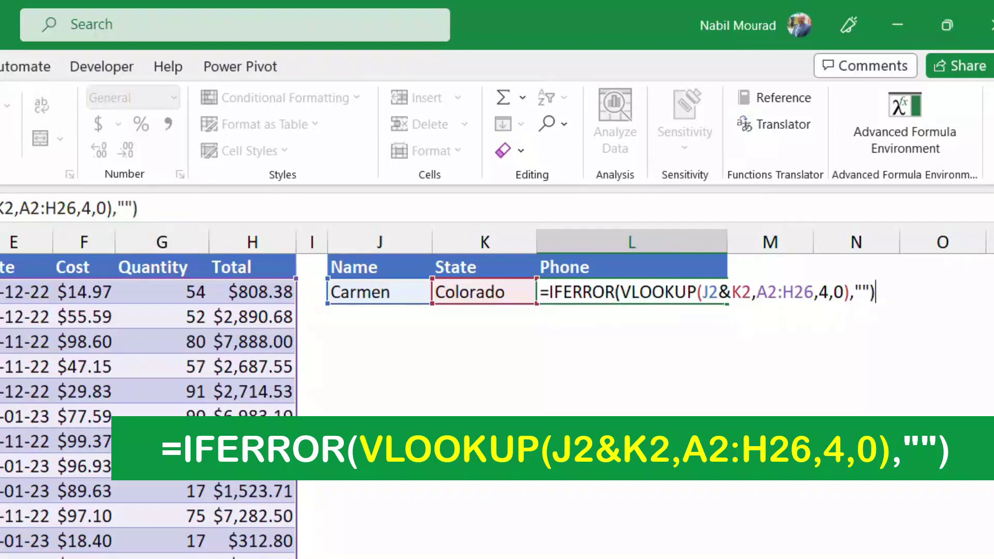
{"action": "key", "text": "Return"}
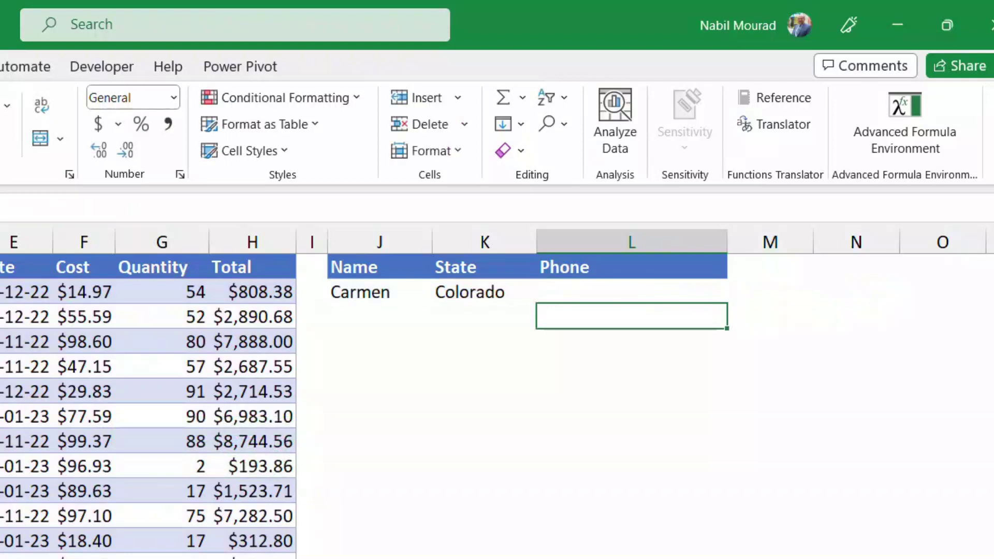
Change the value_if_error text of the IFERROR formula in L2 to "Invalid Selection"
{"action": "left_click", "coordinate": [632, 292]}
{"action": "key", "text": "F2"}
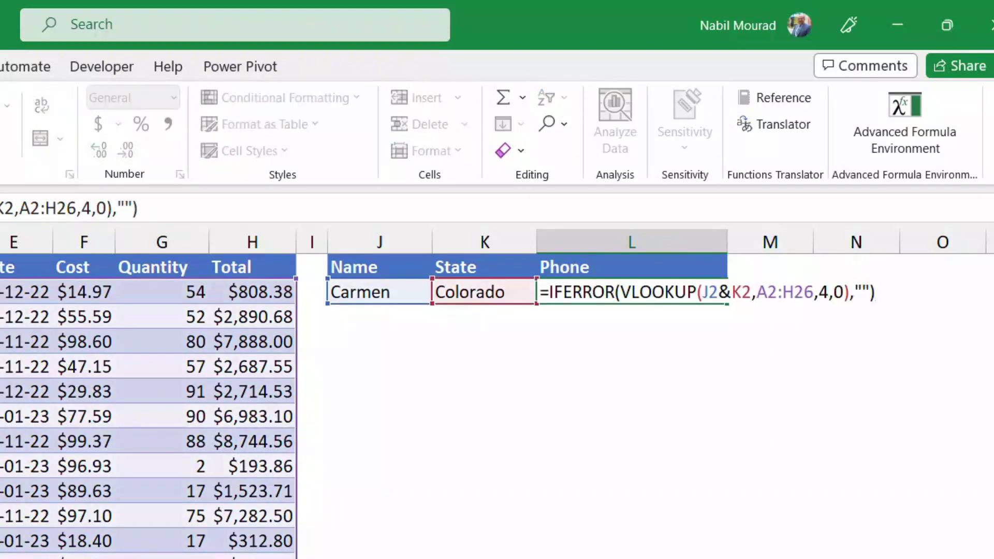
{"action": "key", "text": "Left"}
{"action": "key", "text": "Left"}
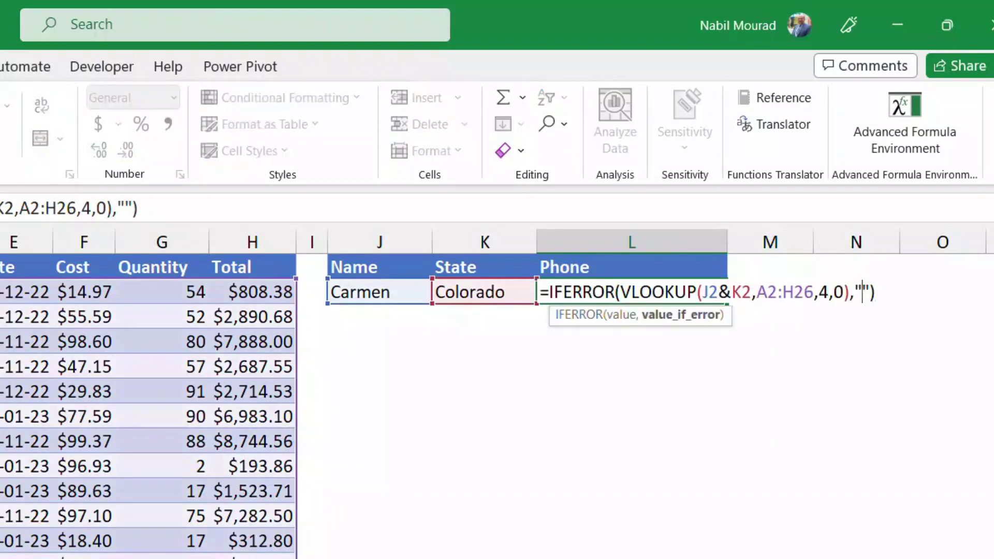
{"action": "type", "text": "Inv"}
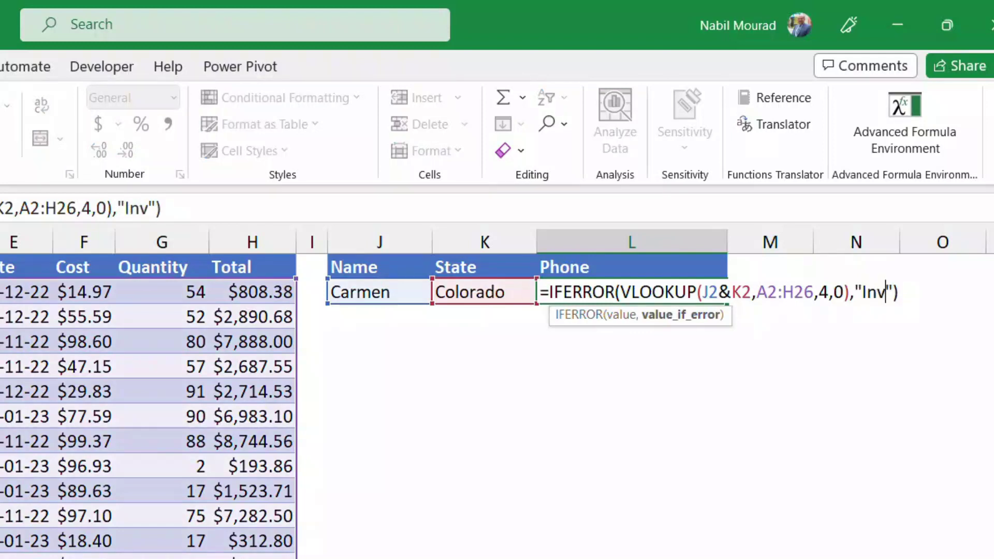
{"action": "type", "text": "alid Selection"}
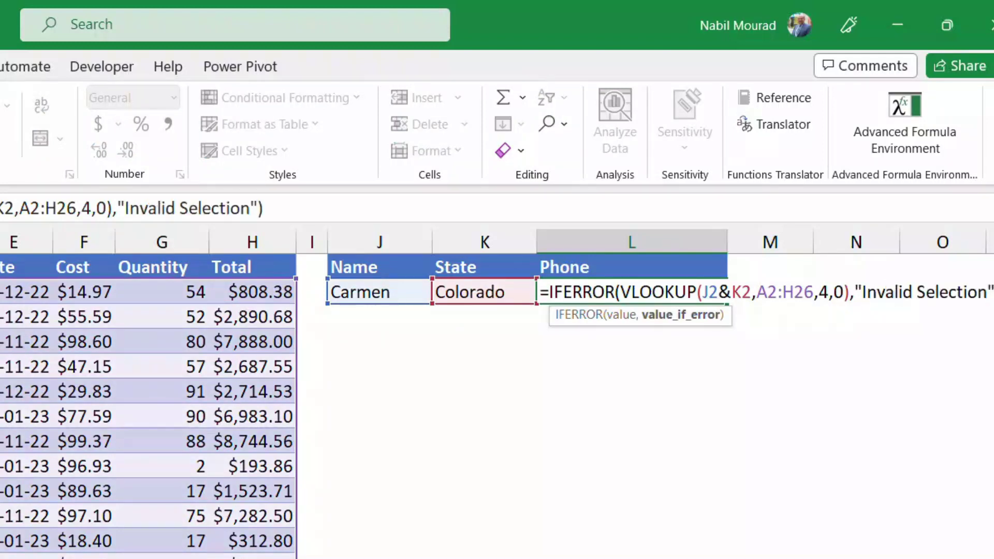
{"action": "key", "text": "Return"}
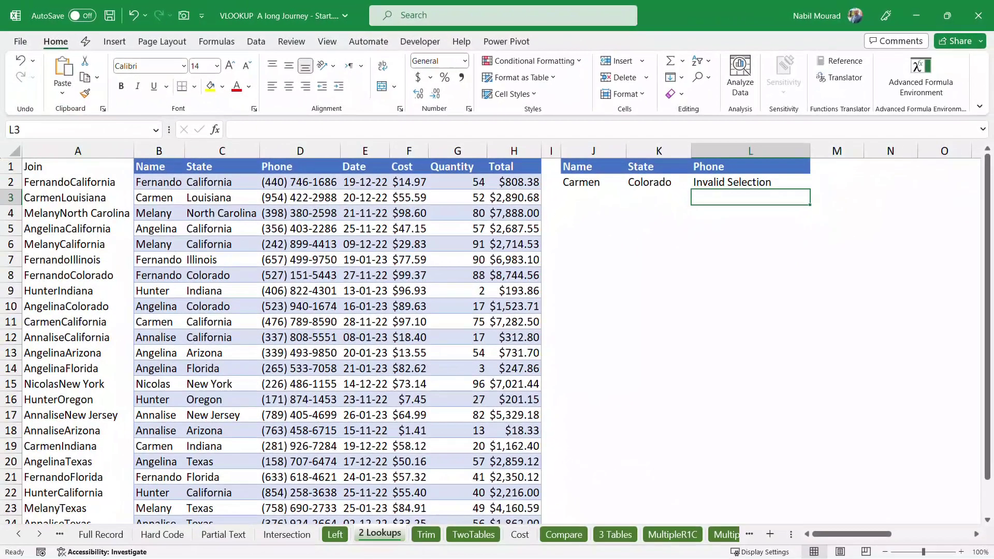
Clear the Join column formulas from A2 down and delete the Phone formula in L2
{"action": "left_click", "coordinate": [78, 183]}
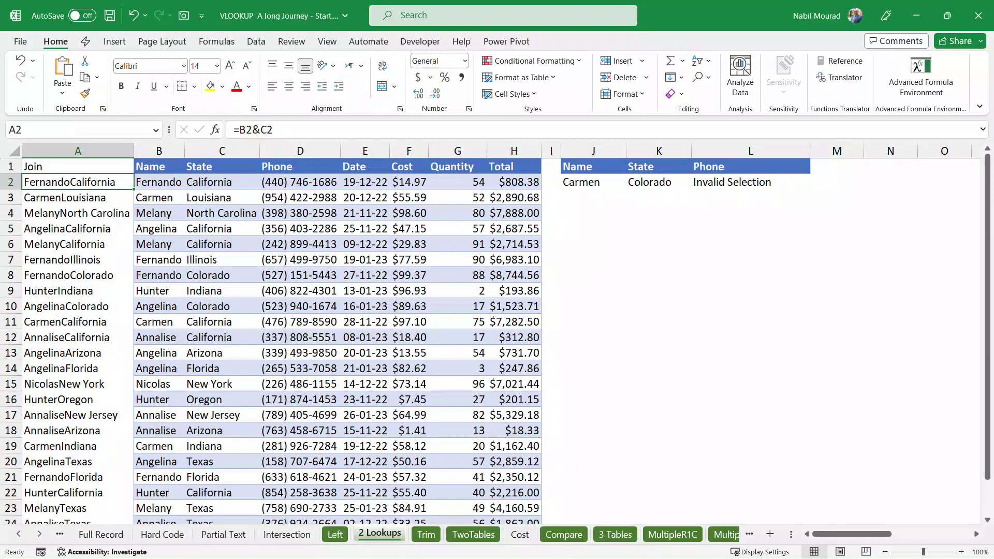
{"action": "key", "text": "ctrl+shift+Down"}
{"action": "key", "text": "Delete"}
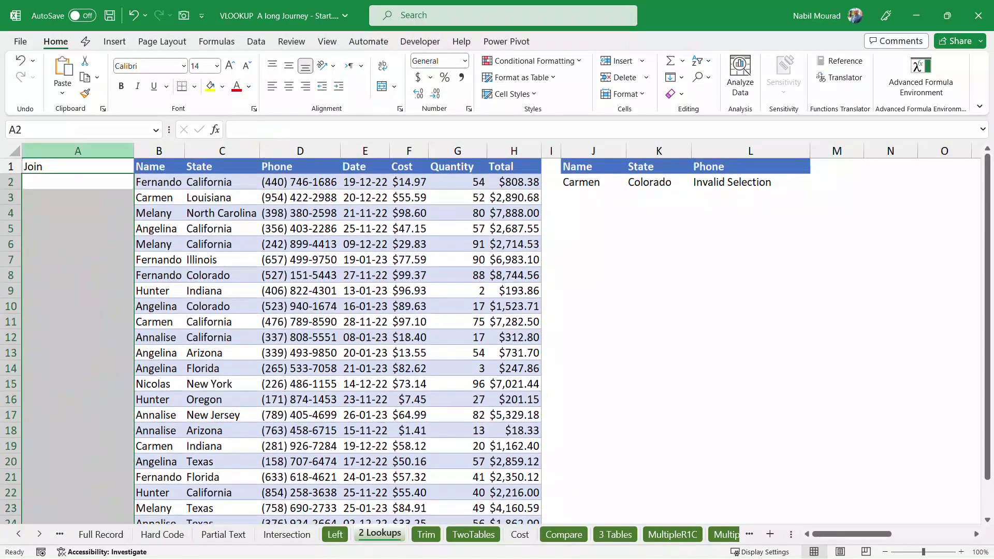
{"action": "key", "text": "Return"}
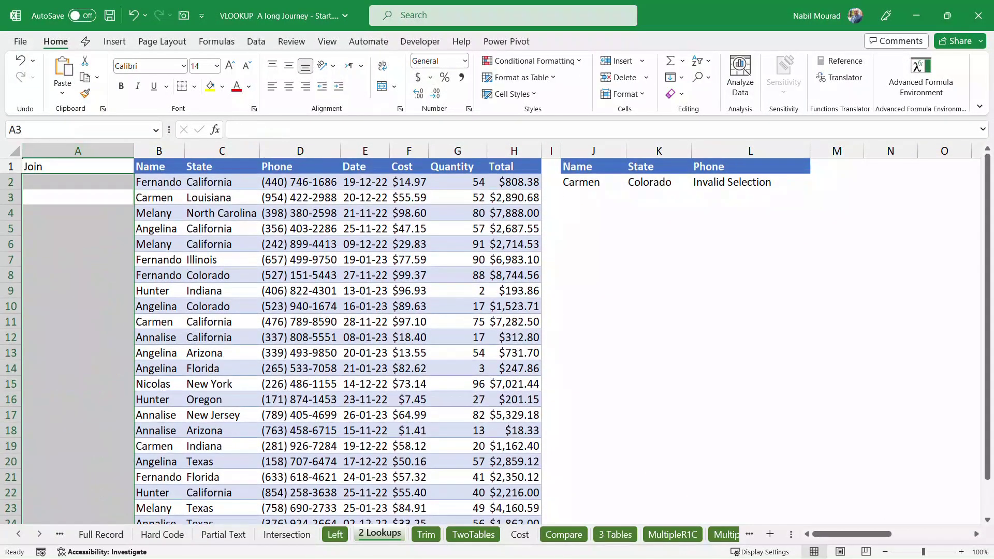
{"action": "left_click", "coordinate": [750, 182]}
{"action": "key", "text": "Delete"}
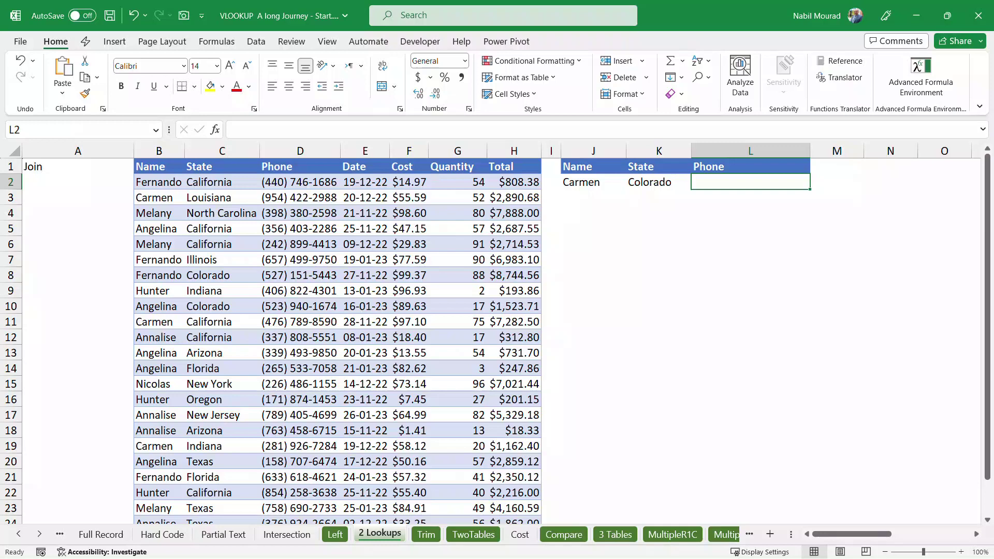
Start a CHOOSE formula in L2 with index {1,2} and B2:B26&C2:C26 as the first value
{"action": "type", "text": "=CHOOSE("}
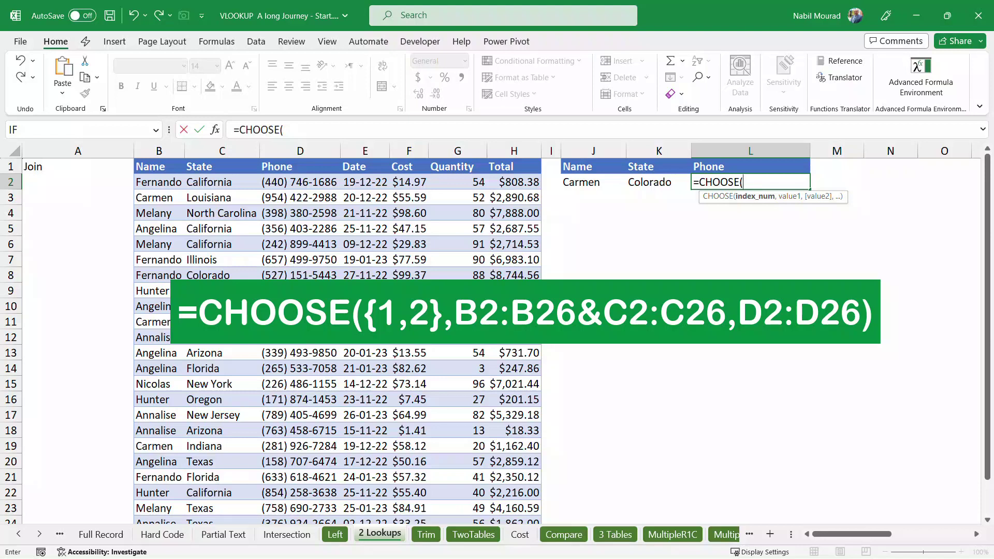
{"action": "type", "text": "{1,2},"}
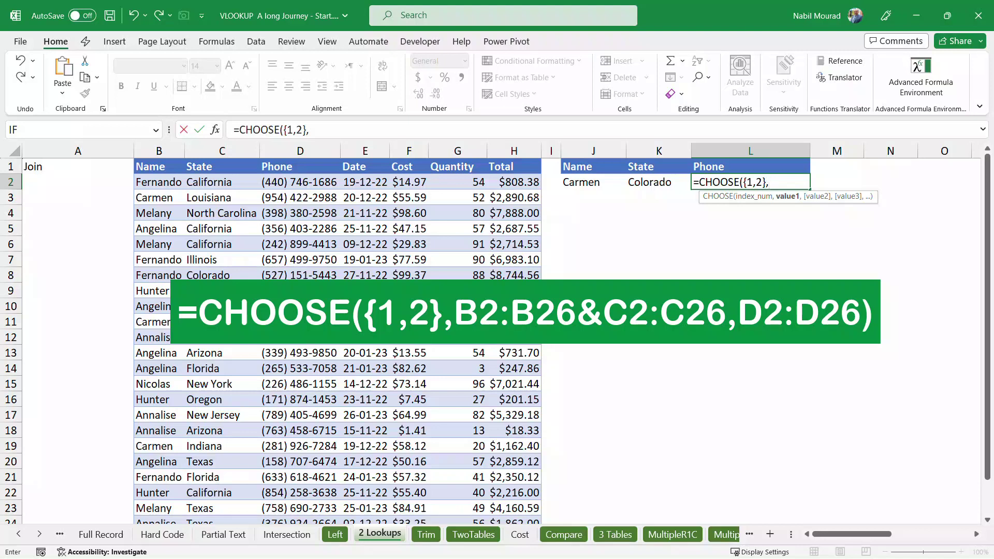
{"action": "left_click", "coordinate": [159, 182]}
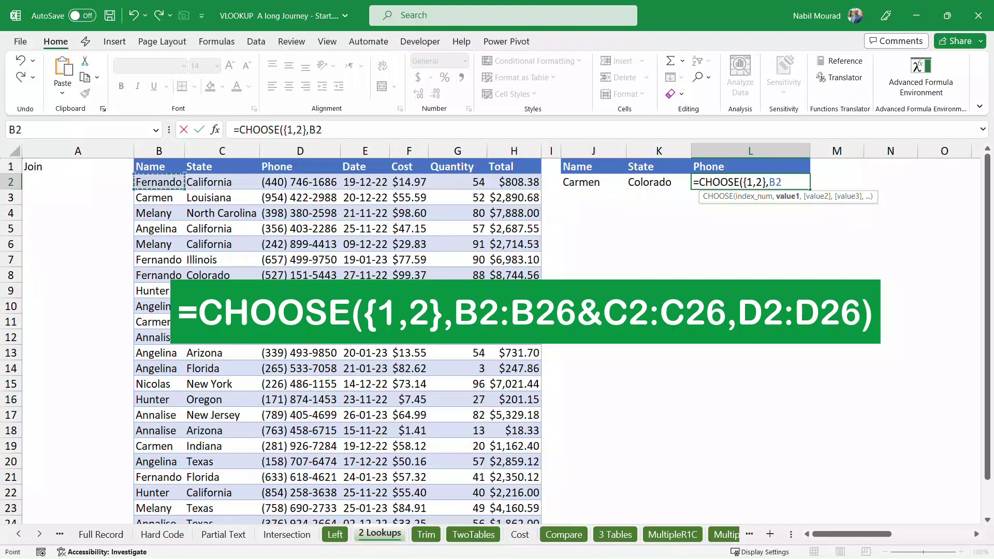
{"action": "key", "text": "ctrl+shift+Down"}
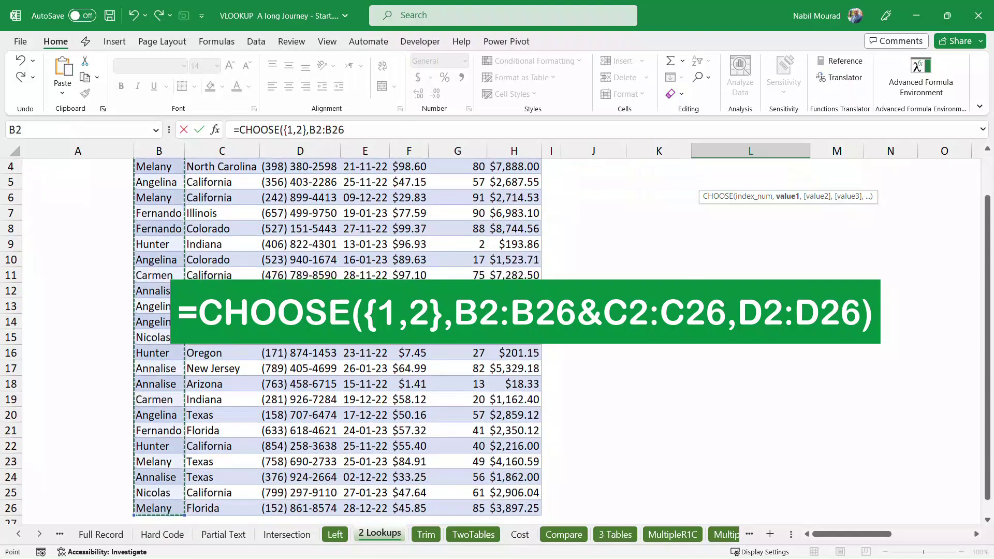
{"action": "scroll", "coordinate": [337, 342], "scroll_direction": "up", "scroll_amount": 1}
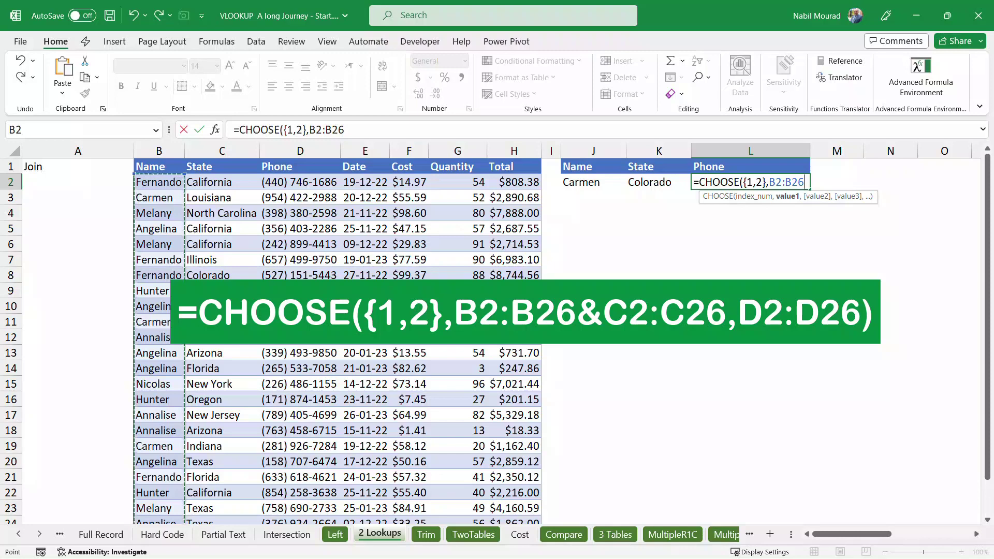
{"action": "type", "text": "&"}
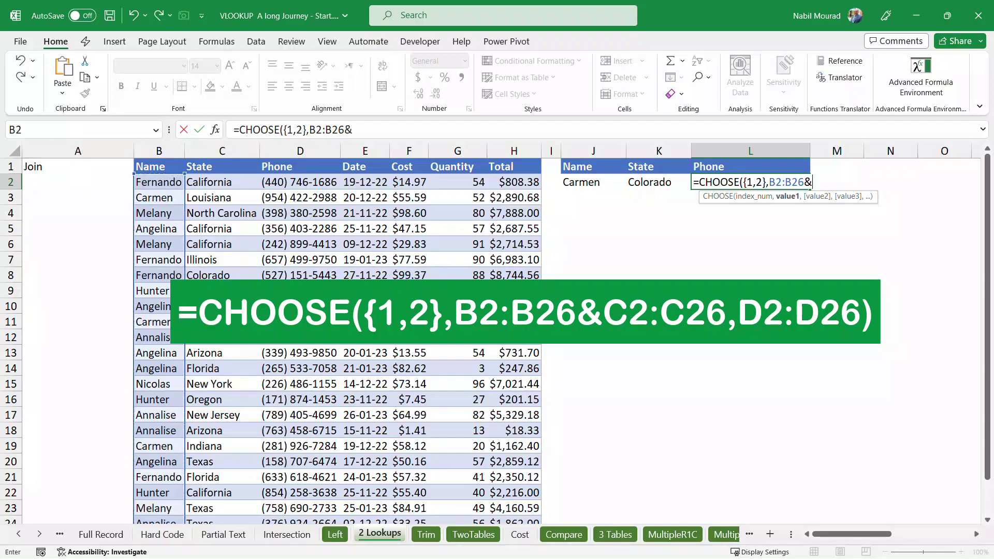
{"action": "left_click_drag", "start_coordinate": [223, 182], "coordinate": [223, 518]}
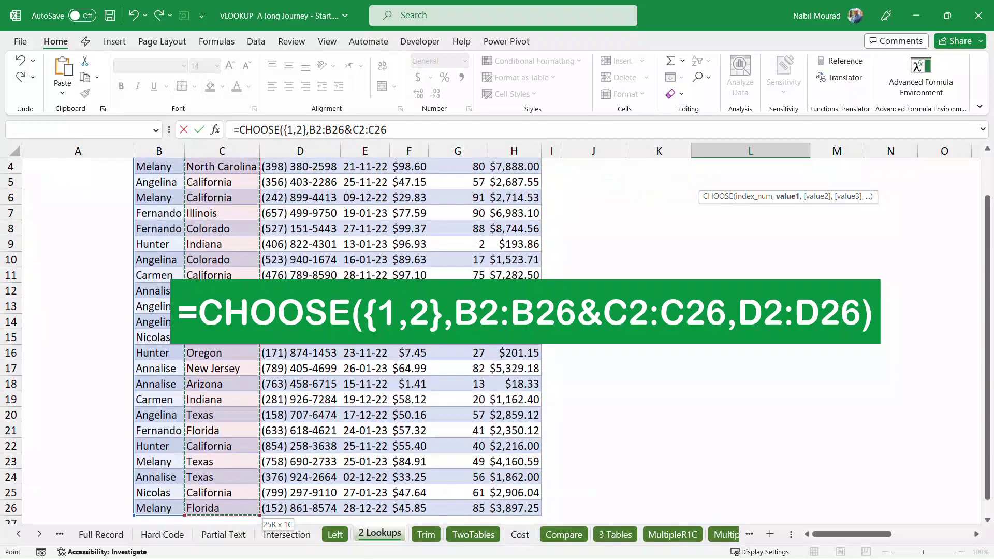
{"action": "scroll", "coordinate": [223, 512], "scroll_direction": "up", "scroll_amount": 1}
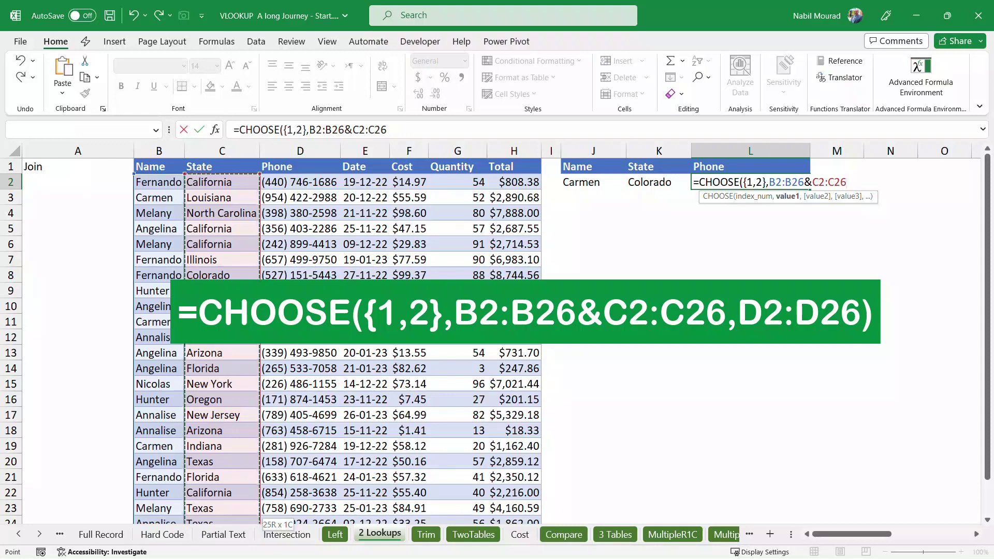
Complete the CHOOSE formula in L2 with the Phone range D2:D26 as the second value and close its parenthesis
{"action": "type", "text": ","}
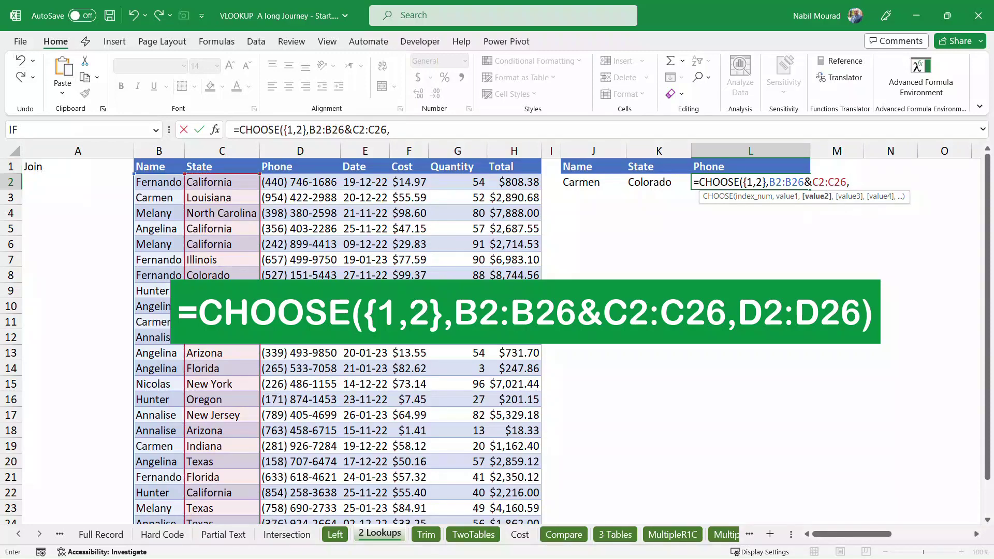
{"action": "left_click", "coordinate": [300, 182]}
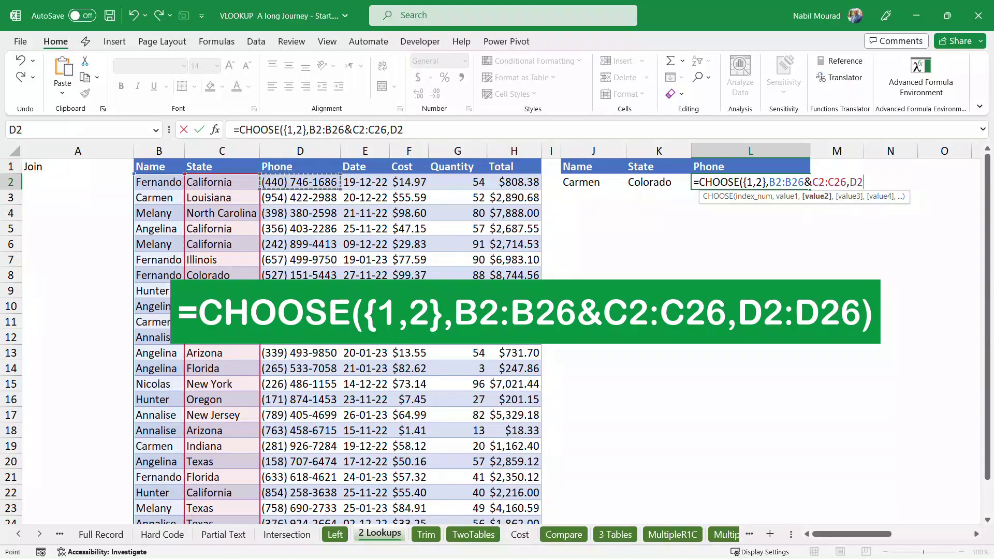
{"action": "left_click_drag", "start_coordinate": [300, 182], "coordinate": [339, 518]}
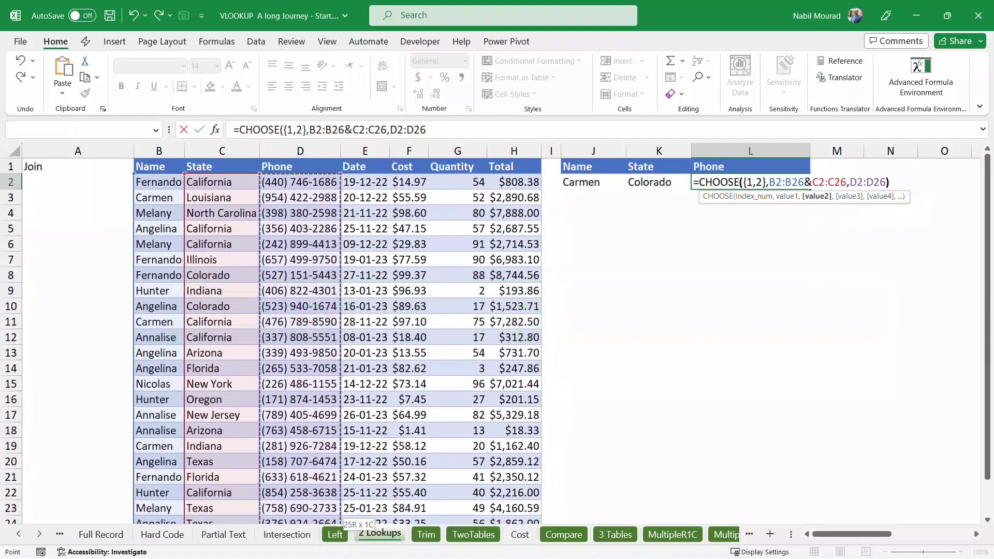
{"action": "type", "text": ")"}
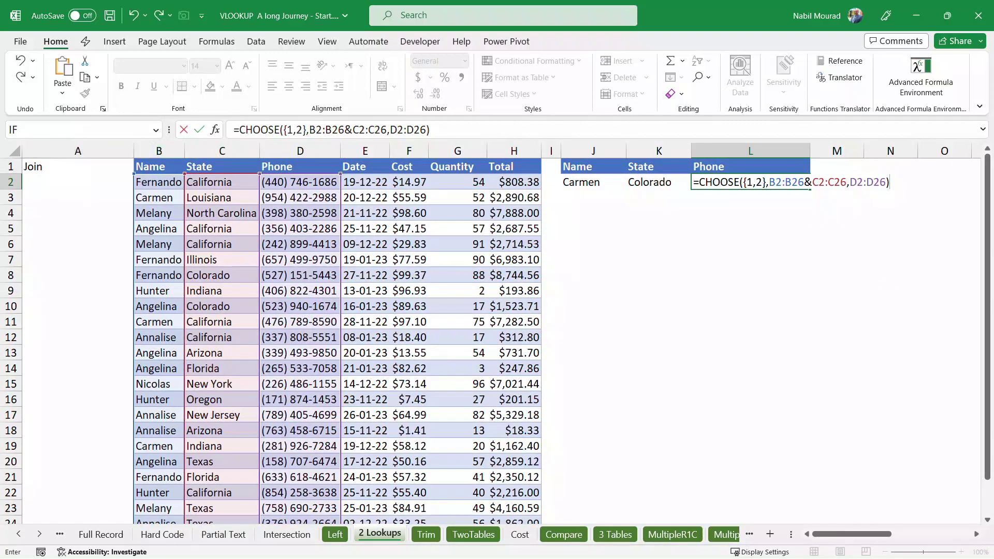
Evaluate the whole CHOOSE expression in L2 in place to inspect its array, and revert it to the formula
{"action": "left_click_drag", "start_coordinate": [699, 182], "coordinate": [890, 182]}
{"action": "key", "text": "F9"}
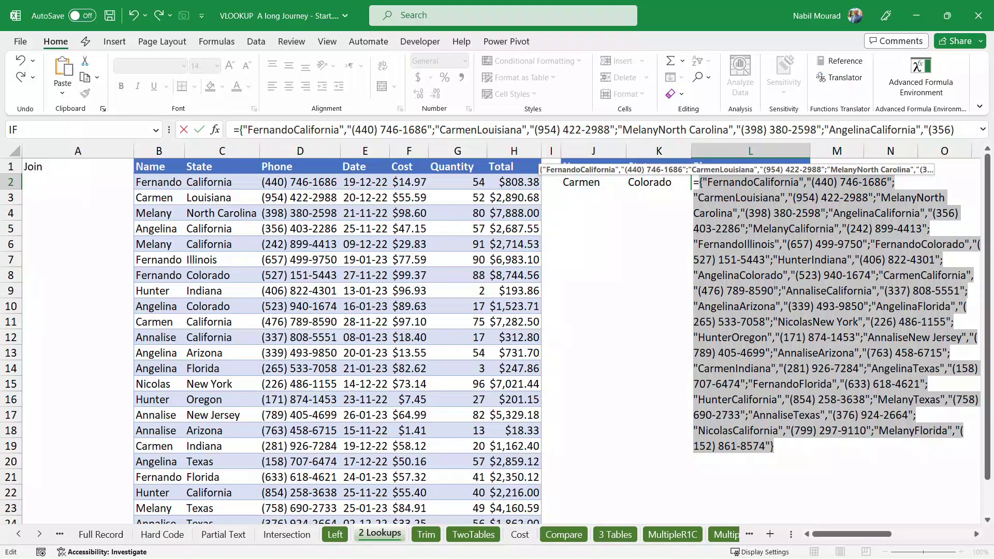
{"action": "key", "text": "ctrl+z"}
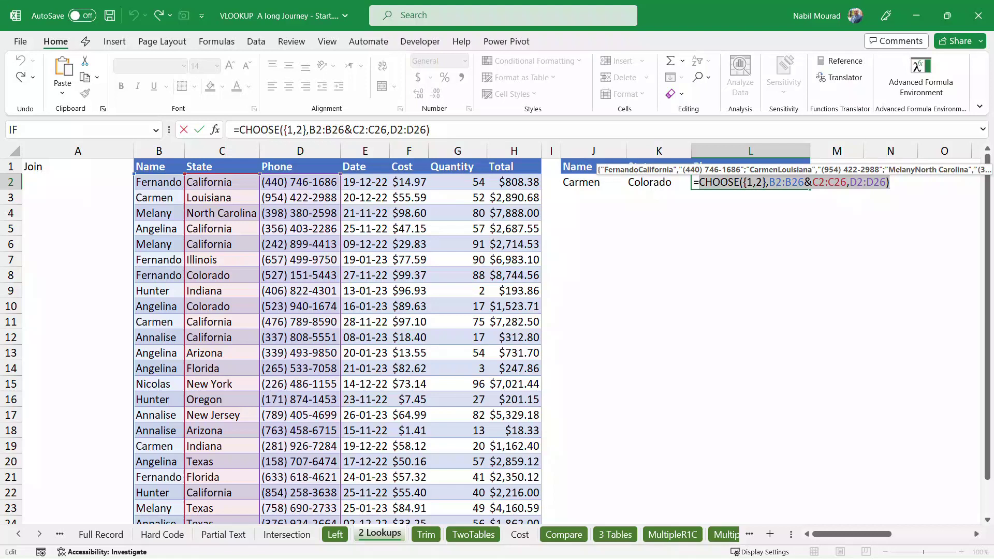
Remove the CHOOSE expression from L2 and start a VLOOKUP there with J2&K2 as the lookup value
{"action": "key", "text": "BackSpace"}
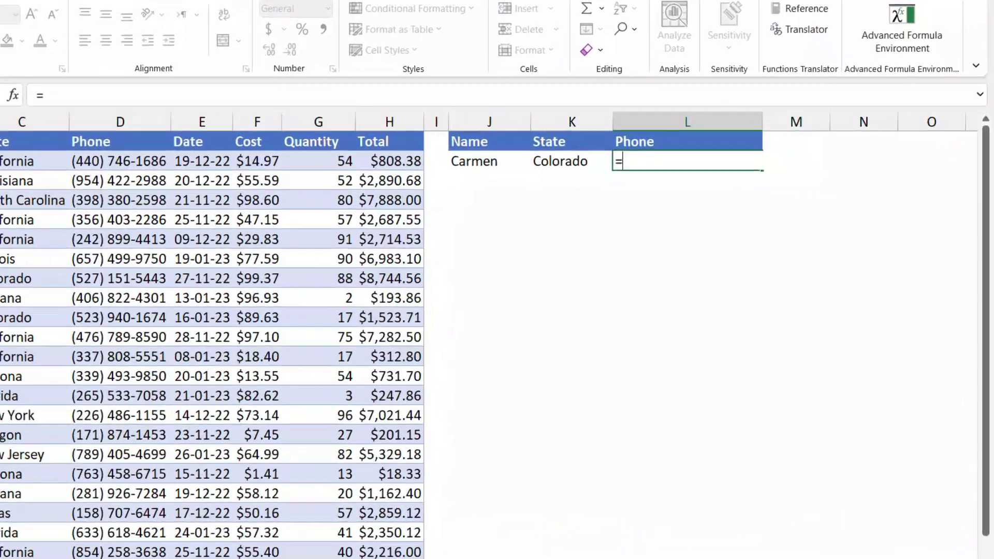
{"action": "type", "text": "Vl"}
{"action": "key", "text": "Tab"}
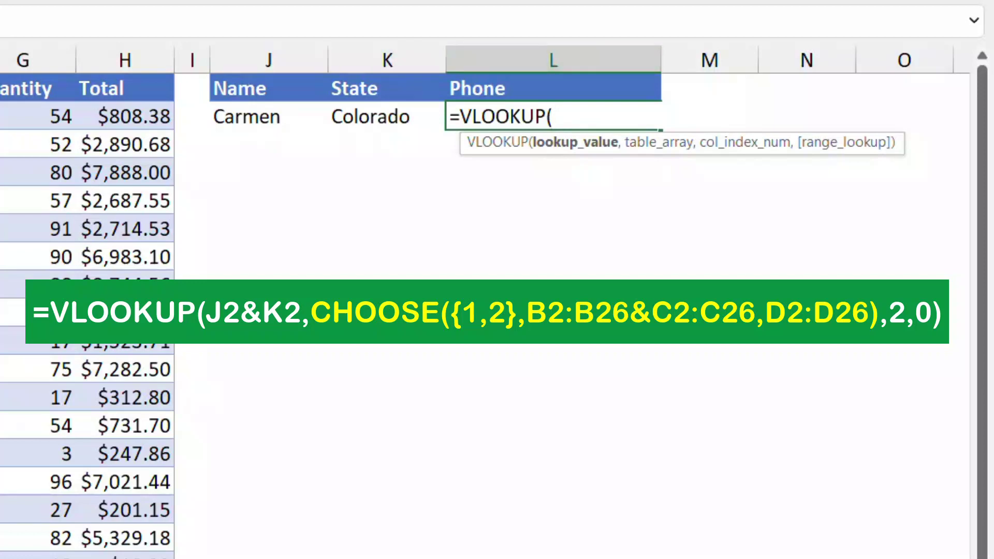
{"action": "left_click", "coordinate": [268, 116]}
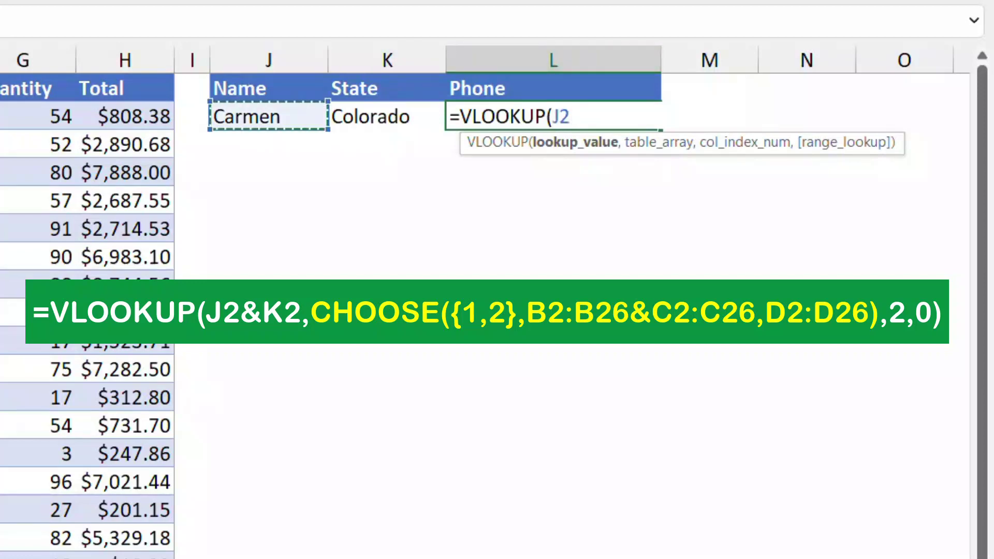
{"action": "type", "text": "&"}
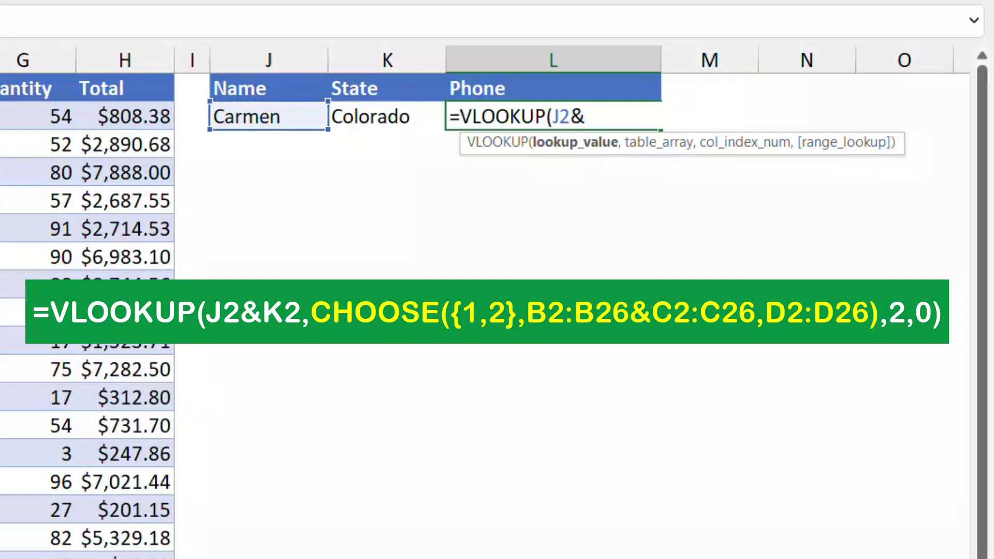
{"action": "left_click", "coordinate": [387, 117]}
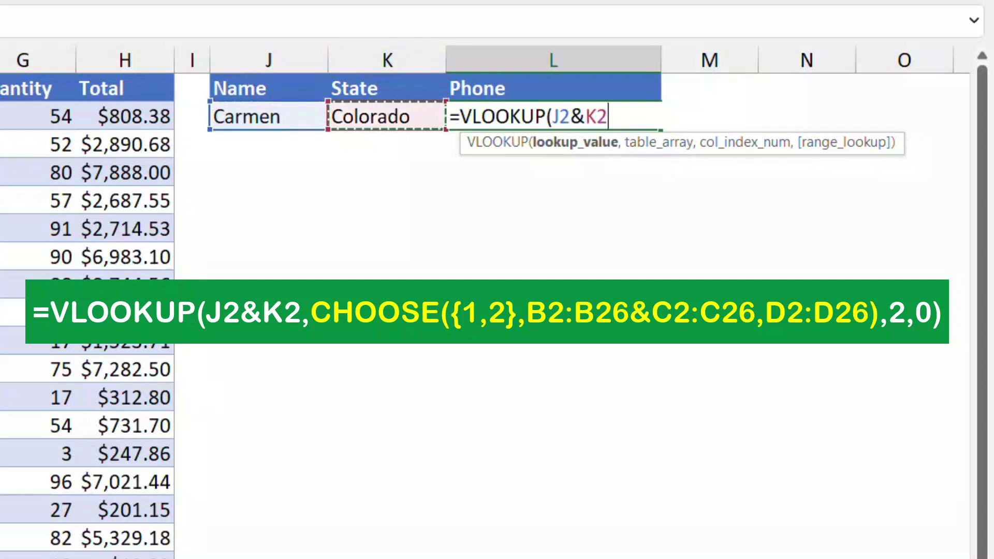
{"action": "type", "text": ","}
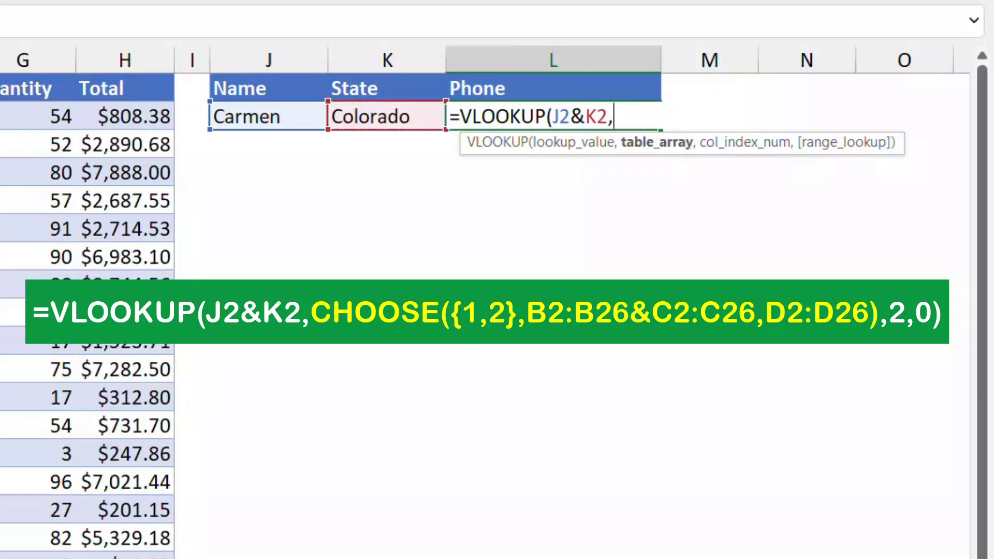
Complete the VLOOKUP in L2 with CHOOSE({1,2},B2:B26&C2:C26,D2:D26) as the table array, column index 2 and exact match 0
{"action": "type", "text": "CHOOSE({1,2},B2:B26&C2:C26,D2:D26)"}
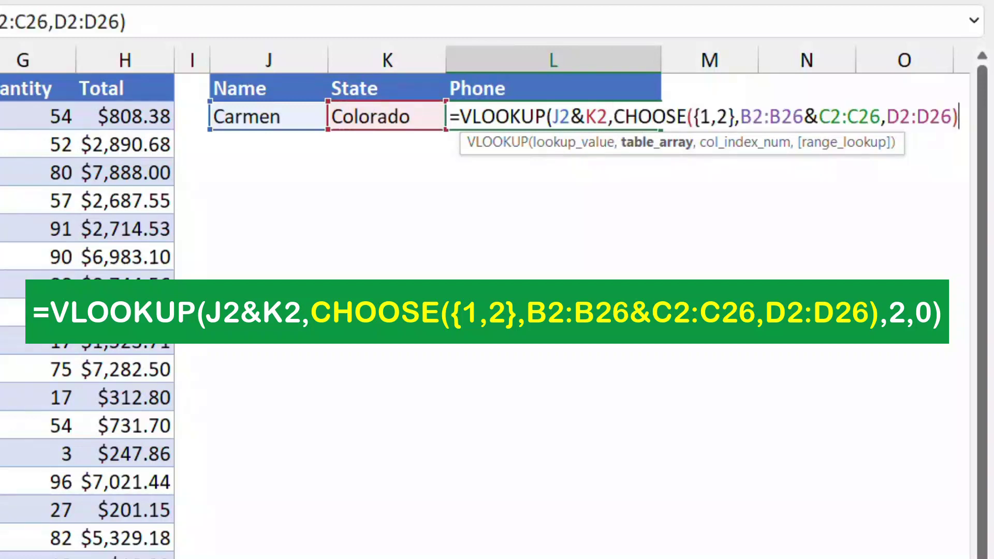
{"action": "type", "text": ","}
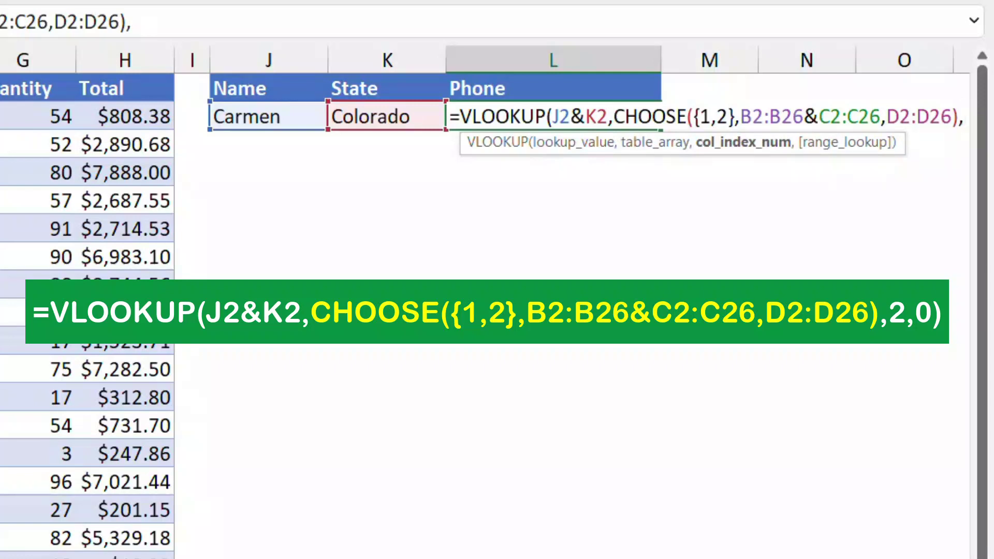
{"action": "type", "text": "2,0)"}
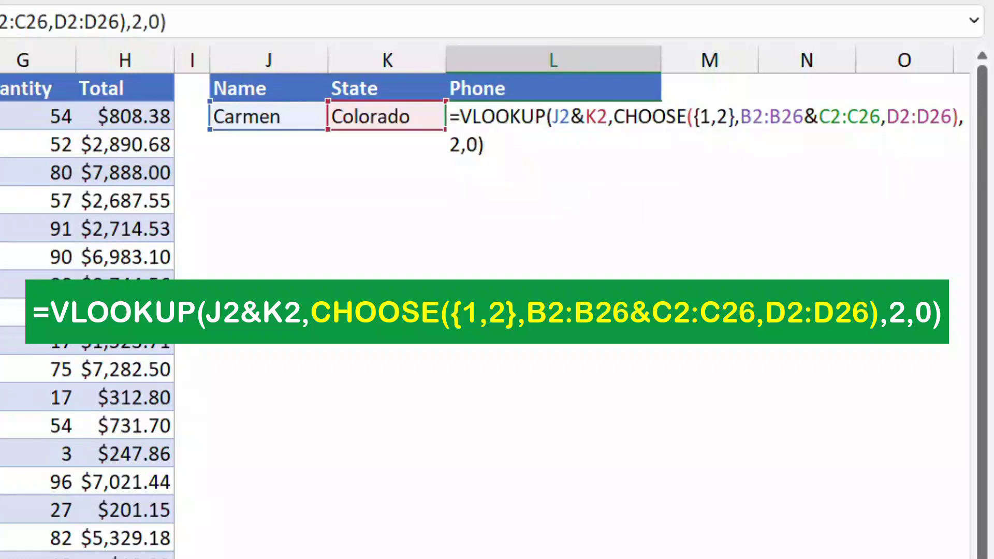
{"action": "key", "text": "Return"}
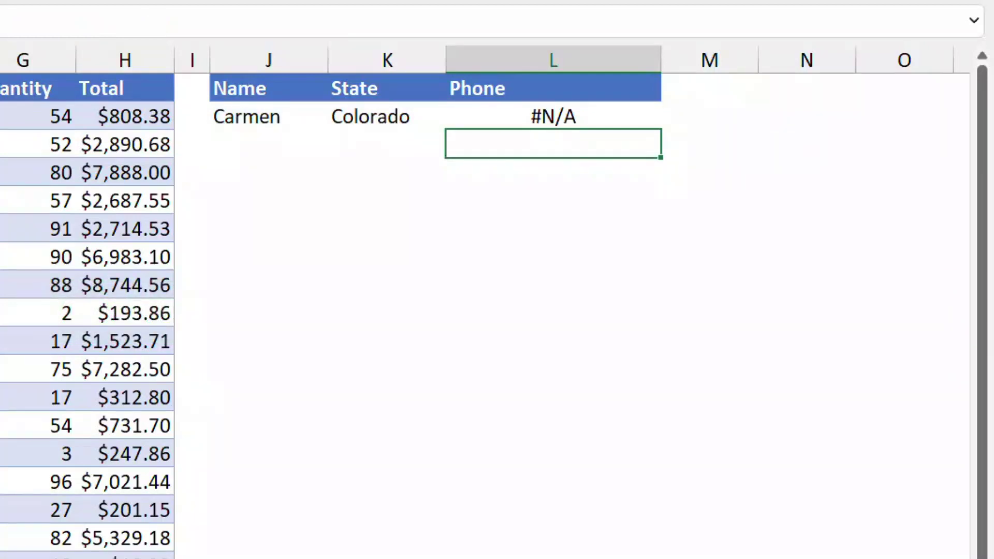
Set the State lookup criterion in K2 to California
{"action": "left_click", "coordinate": [387, 117]}
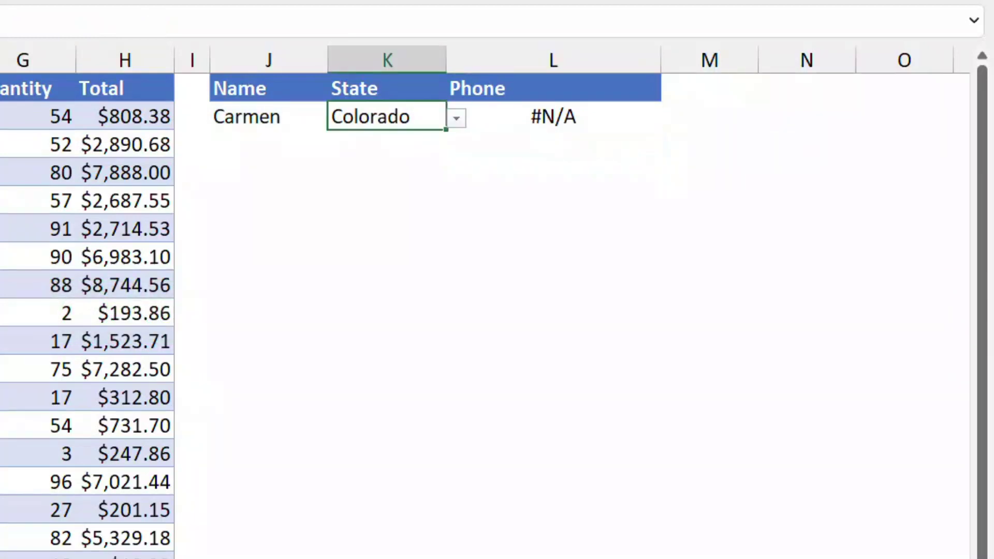
{"action": "key", "text": "alt+Down"}
{"action": "key", "text": "Up"}
{"action": "key", "text": "Return"}
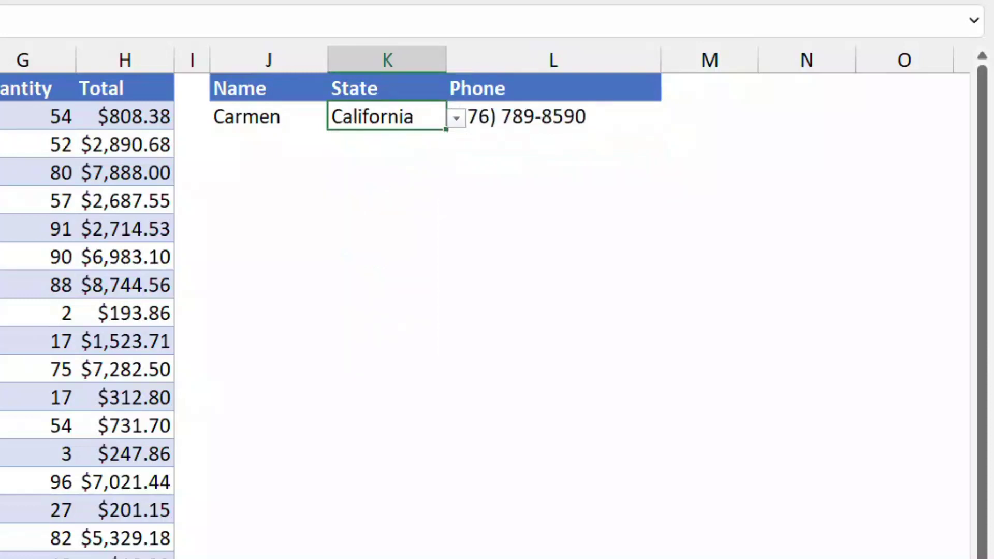
Wrap the VLOOKUP in L2 in IFERROR with "Invalid Selection" as the value returned on error
{"action": "left_click", "coordinate": [553, 117]}
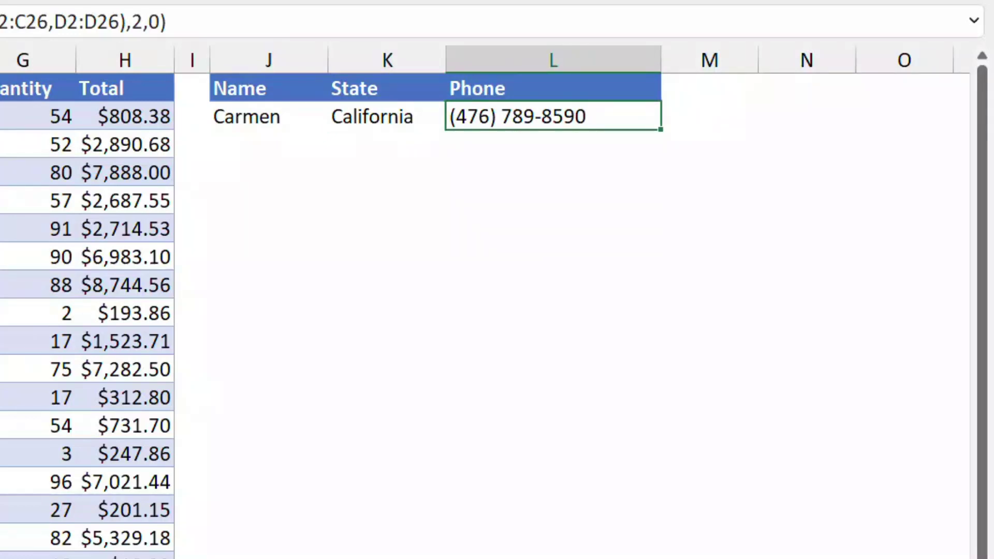
{"action": "key", "text": "F2"}
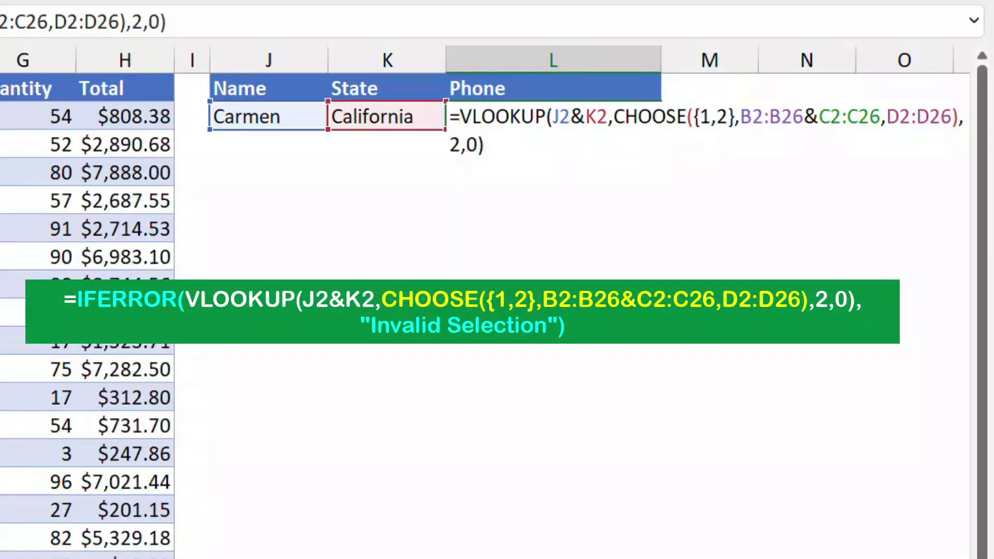
{"action": "type", "text": "iferr"}
{"action": "key", "text": "Tab"}
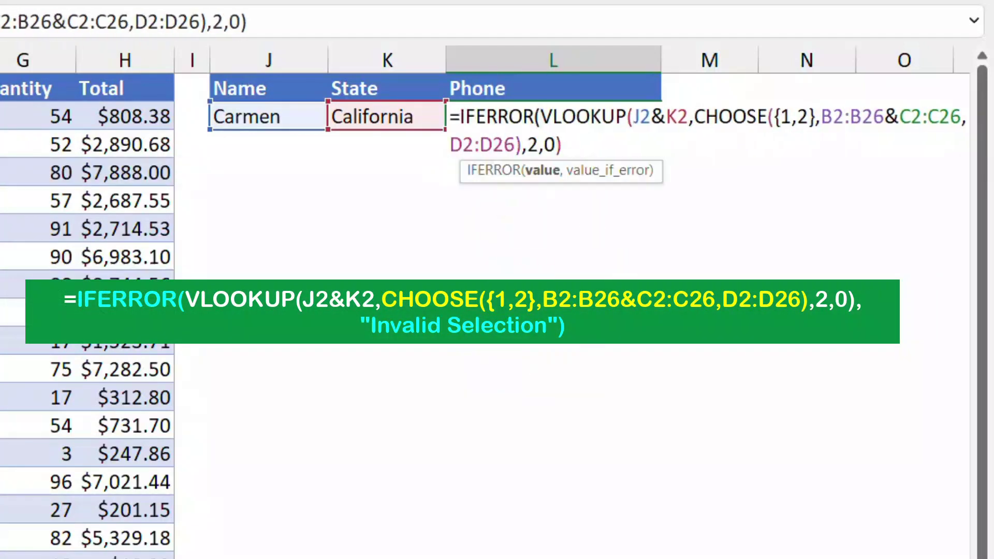
{"action": "left_click", "coordinate": [562, 145]}
{"action": "type", "text": ","}
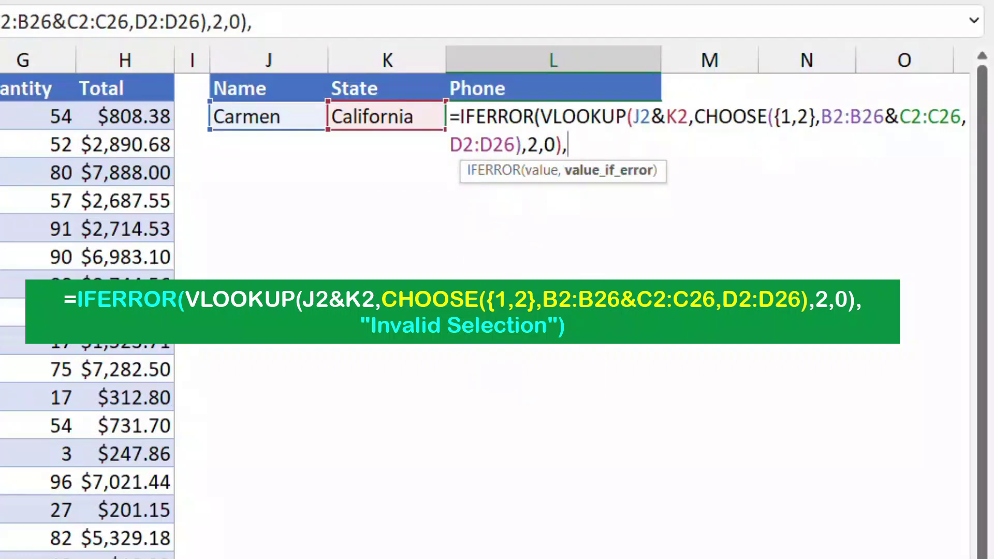
{"action": "type", "text": "\"Inva"}
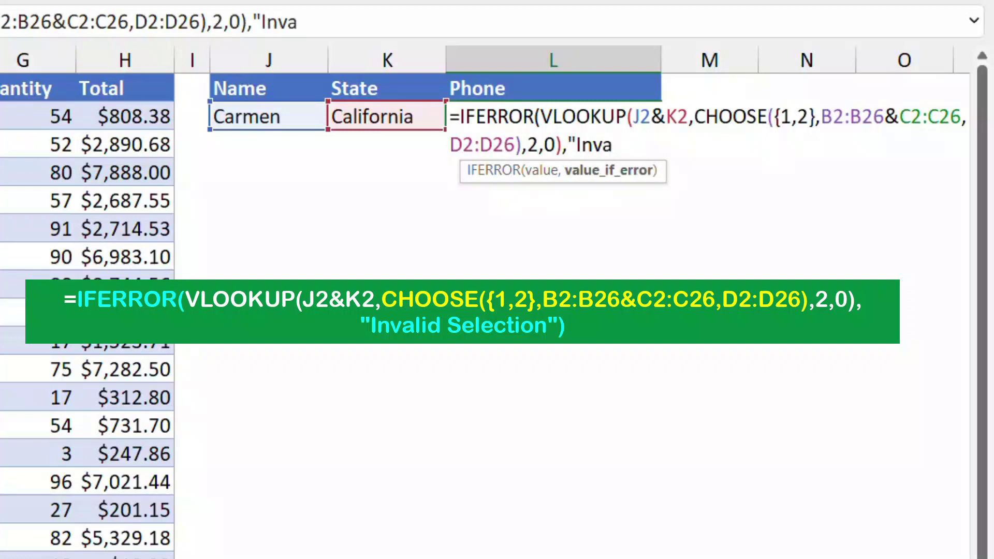
{"action": "type", "text": "lid Selection"}
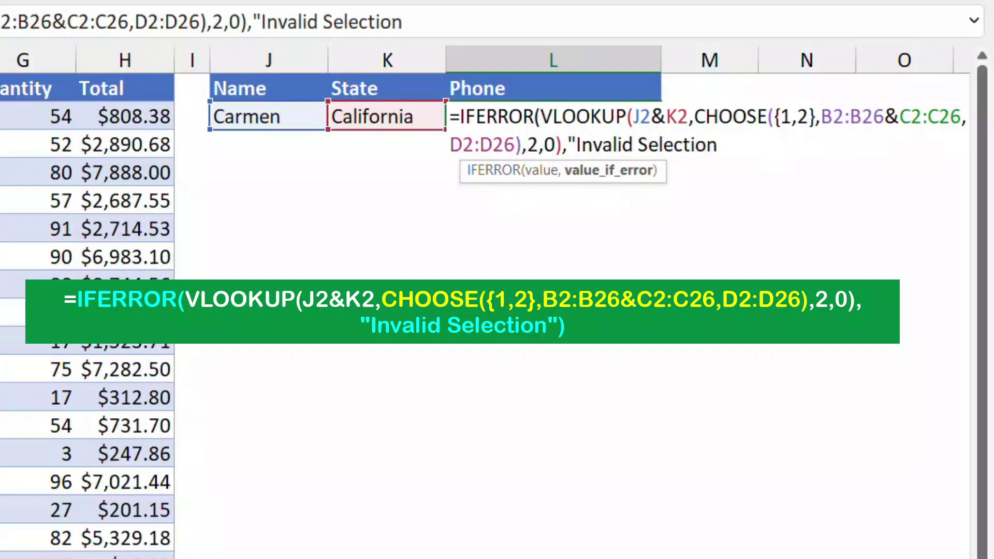
{"action": "type", "text": "\")"}
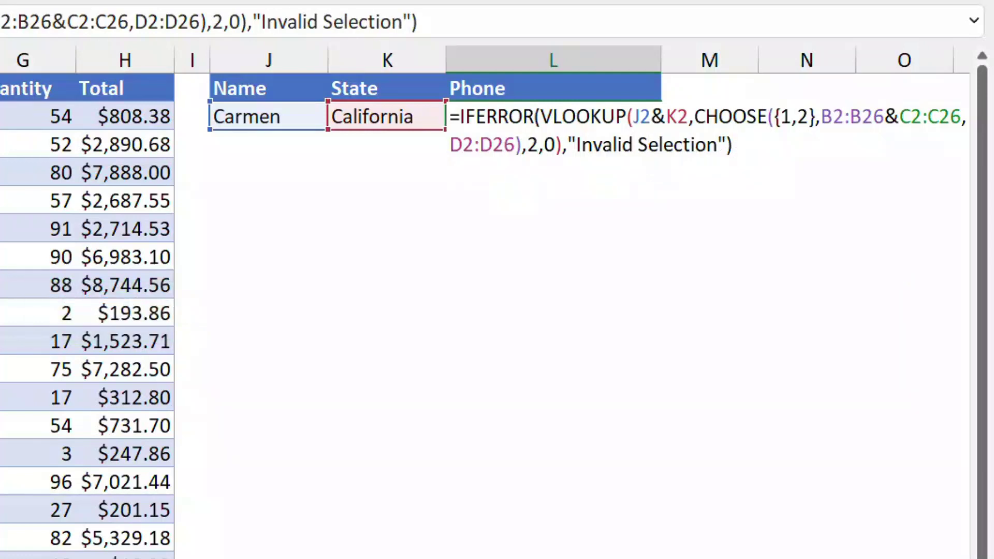
{"action": "key", "text": "Return"}
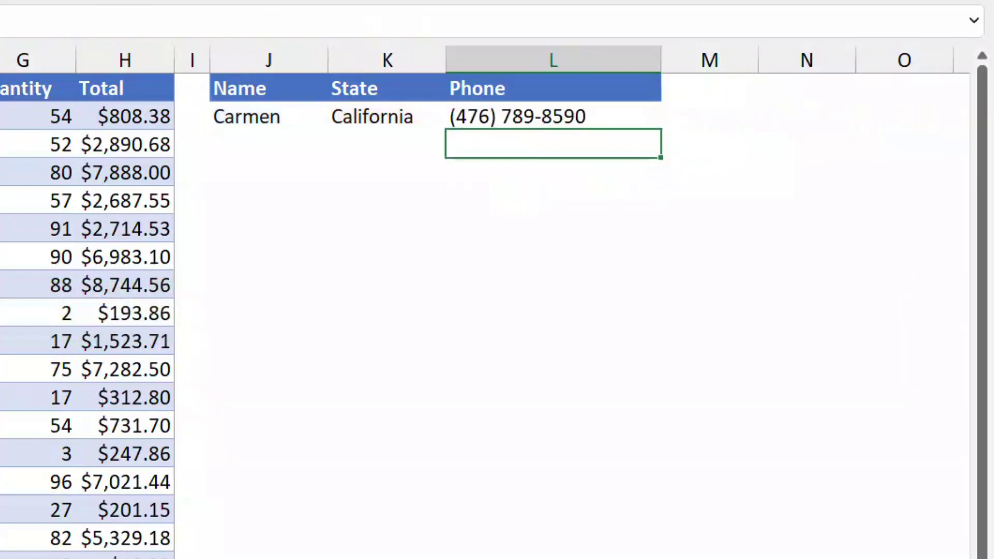
Test the IFERROR formula by choosing Colorado as the State in K2
{"action": "left_click", "coordinate": [388, 117]}
{"action": "key", "text": "alt+Down"}
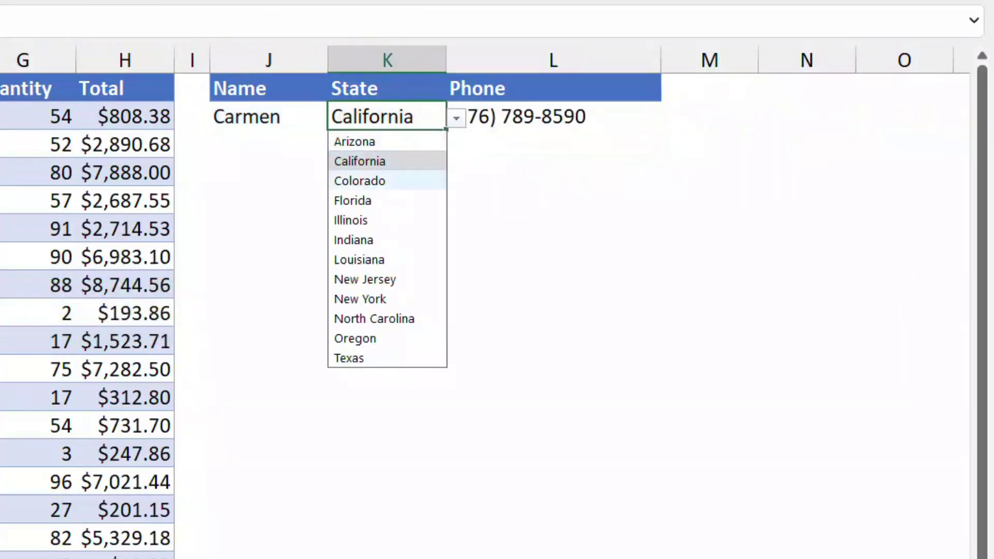
{"action": "key", "text": "Return"}
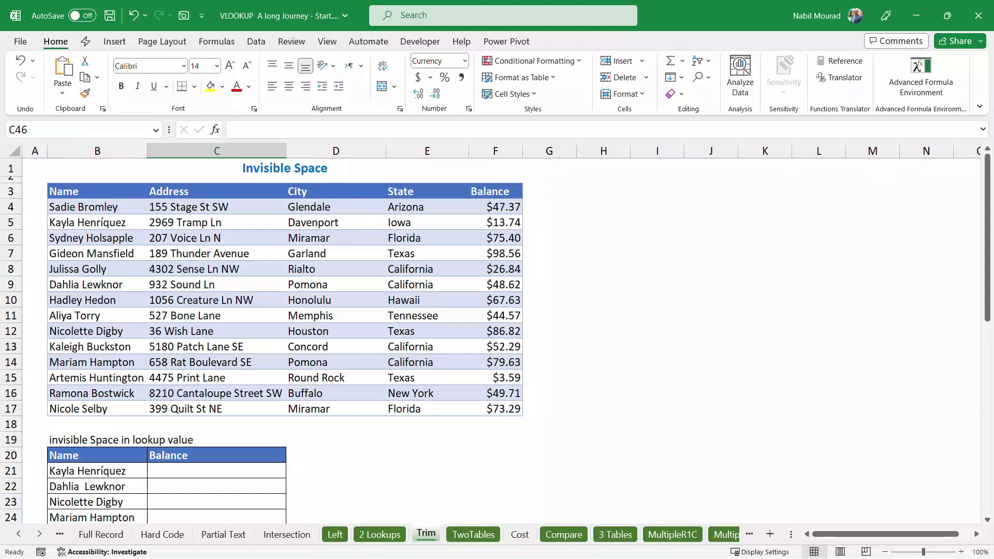
On the Trim sheet, enter a VLOOKUP in C21 that finds B21 in $B$4:$F$17, with column index 5 and exact match 0
{"action": "left_click", "coordinate": [217, 470]}
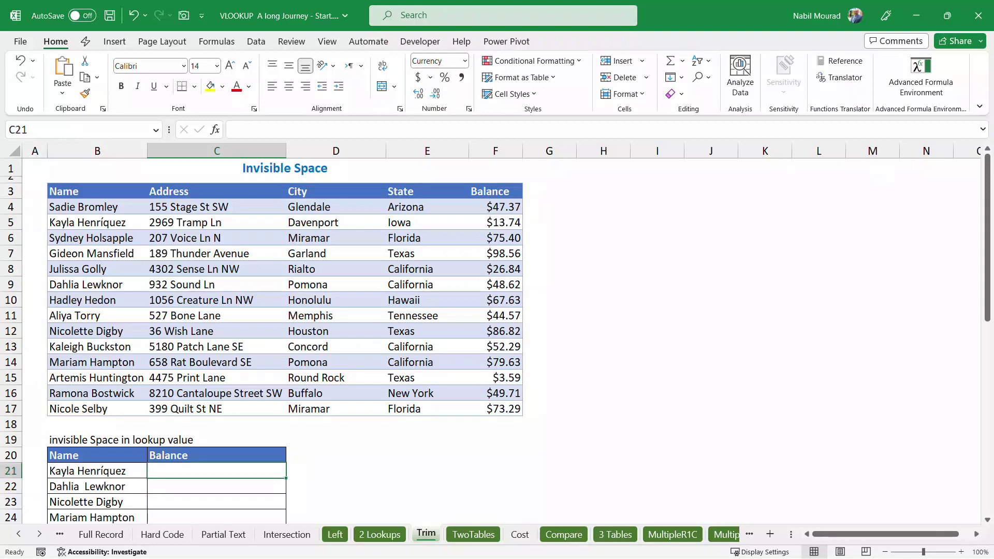
{"action": "type", "text": "=vlo"}
{"action": "key", "text": "Tab"}
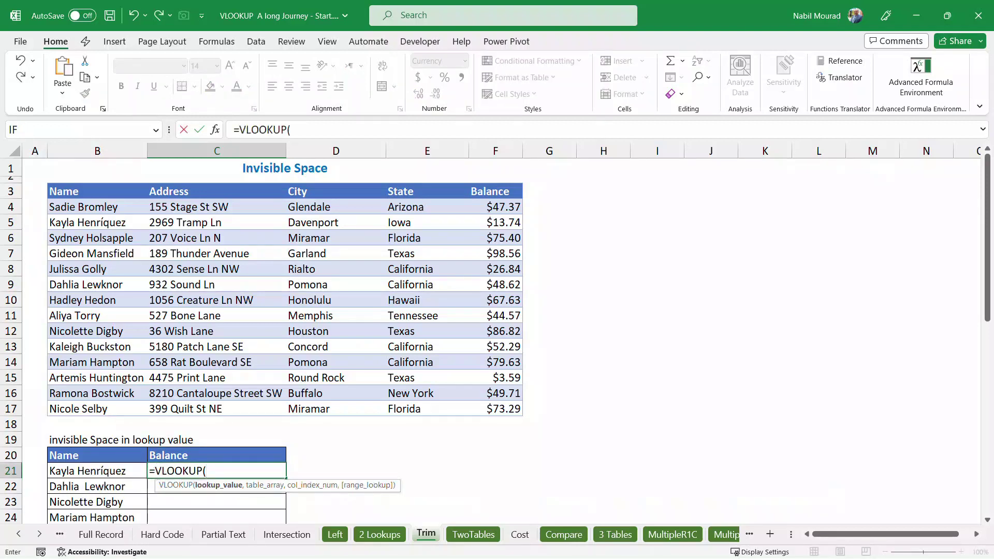
{"action": "key", "text": "Left"}
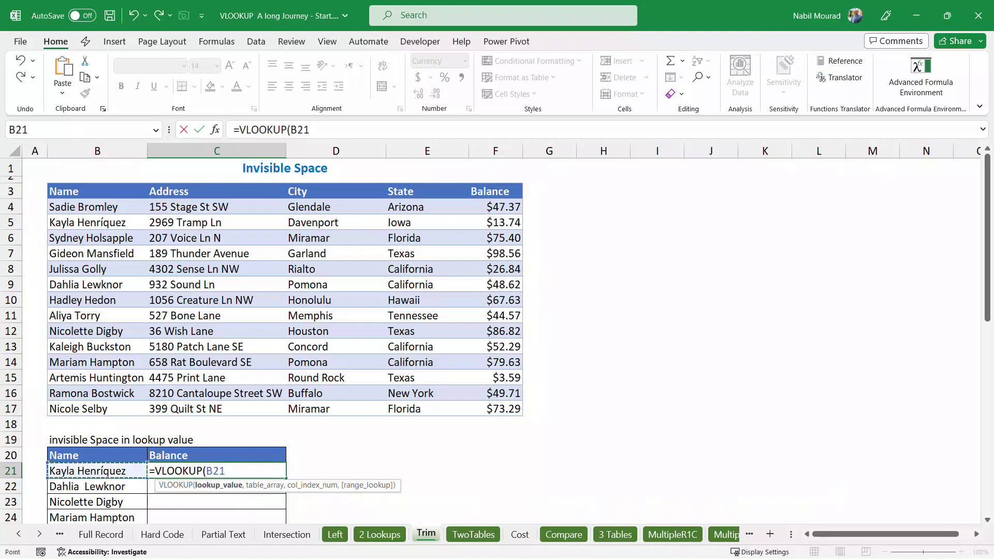
{"action": "type", "text": ","}
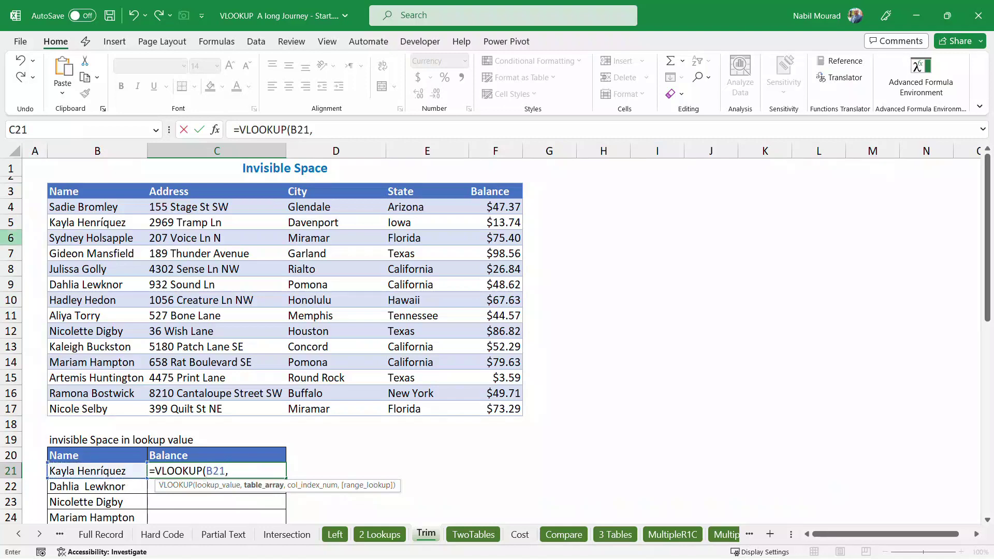
{"action": "left_click_drag", "start_coordinate": [94, 207], "coordinate": [510, 411]}
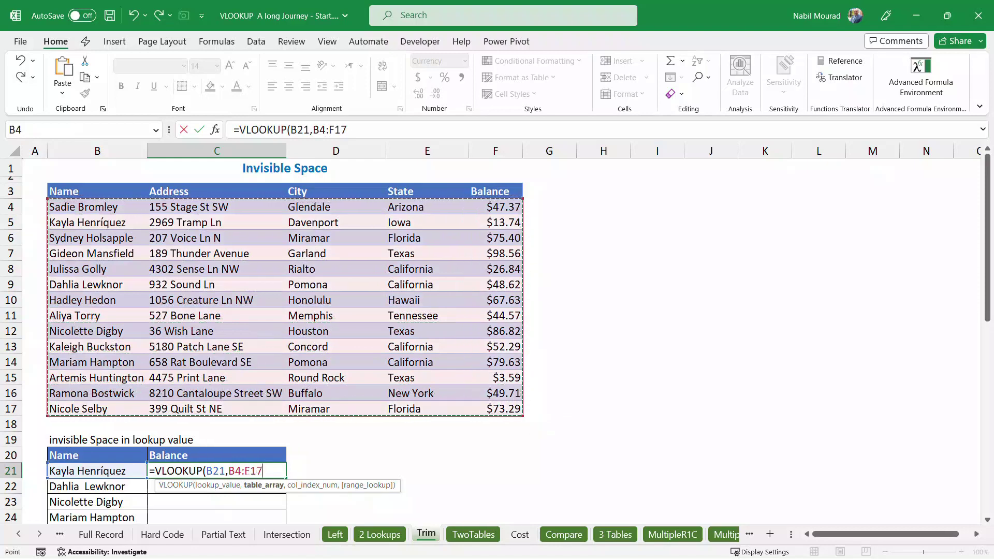
{"action": "key", "text": "F4"}
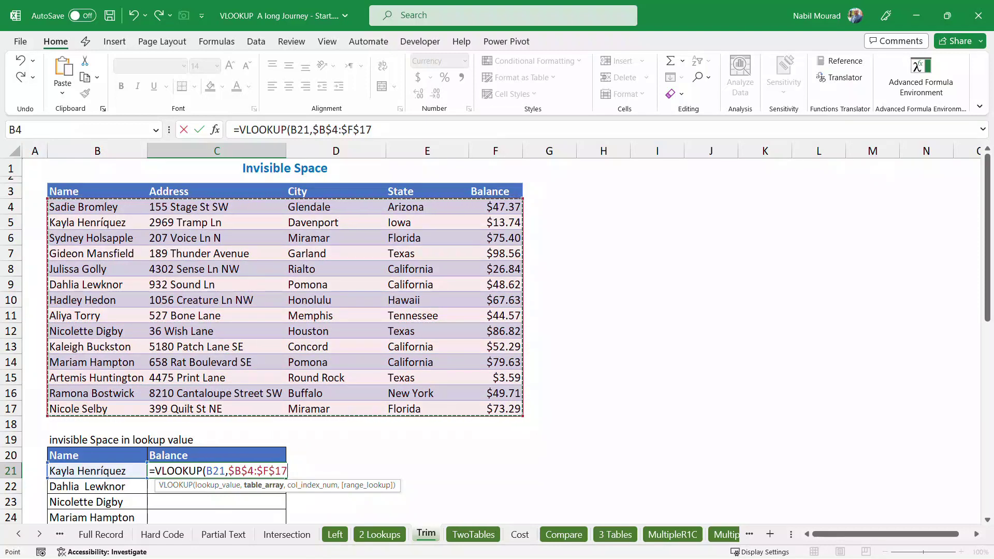
{"action": "type", "text": ","}
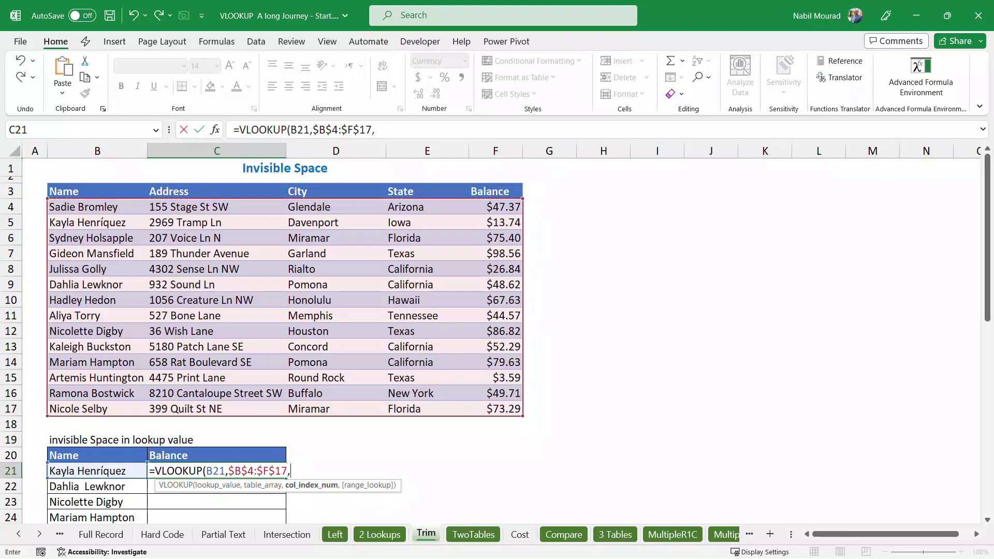
{"action": "type", "text": "5,0)"}
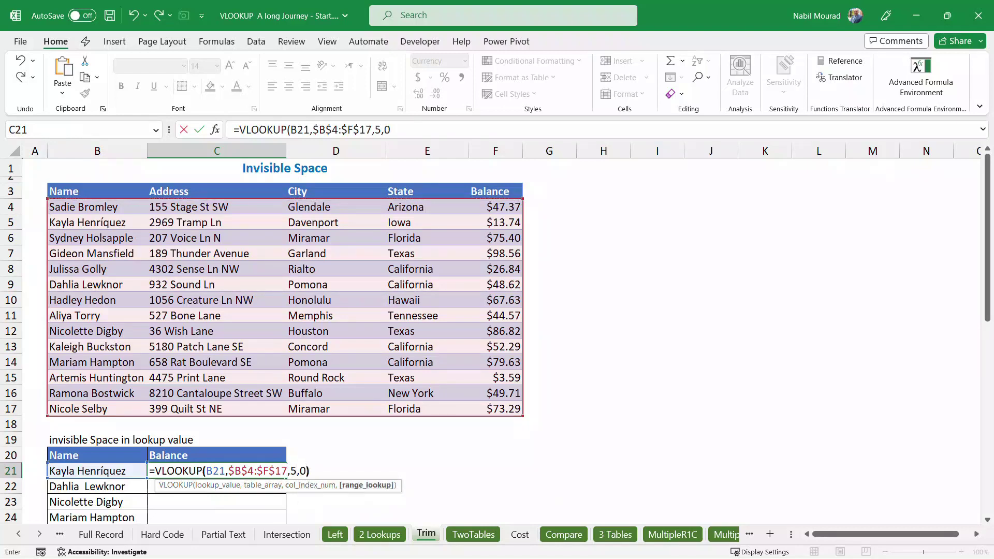
{"action": "key", "text": "Return"}
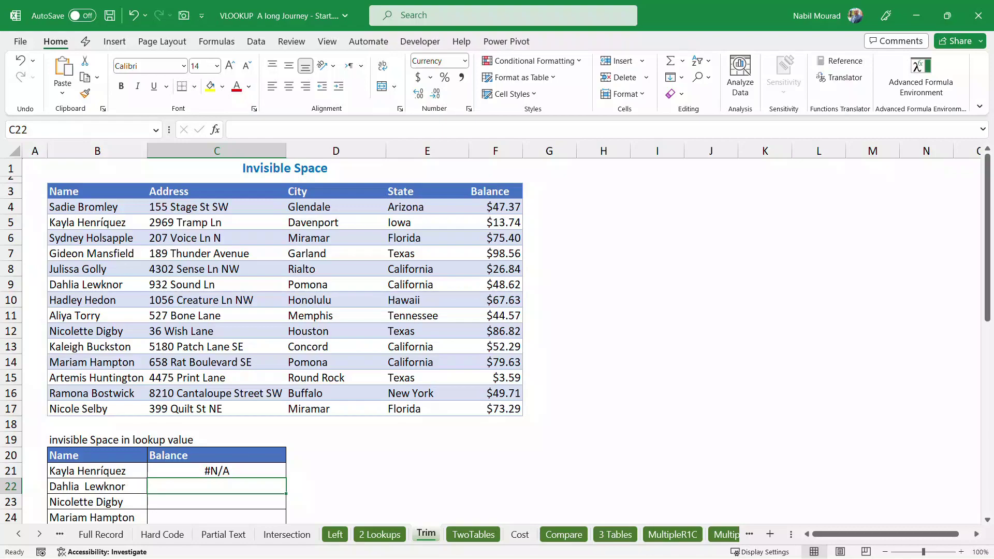
Inspect the lookup name in B21 for extra spaces, and wrap B21 in TRIM inside the VLOOKUP in C21
{"action": "left_click", "coordinate": [97, 471]}
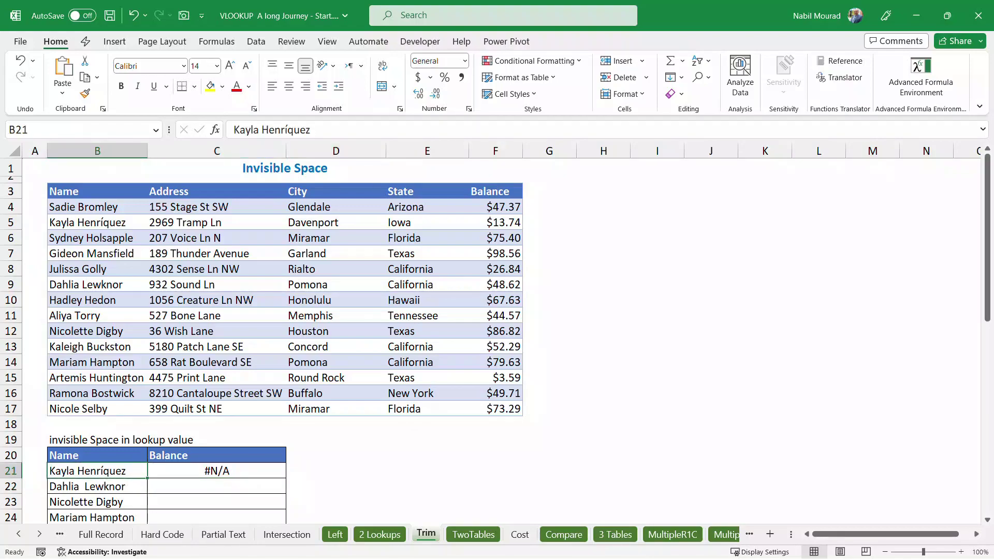
{"action": "key", "text": "F2"}
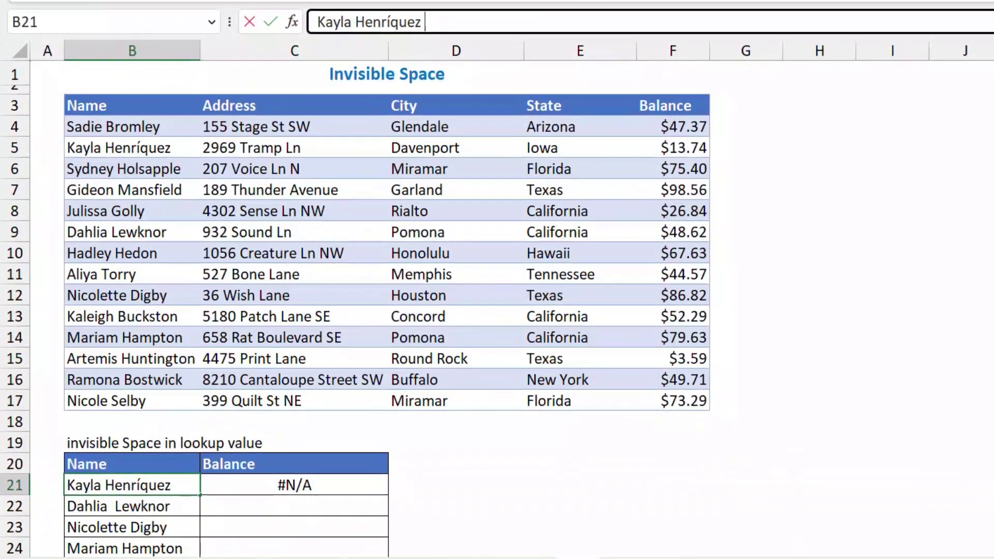
{"action": "left_click", "coordinate": [294, 486]}
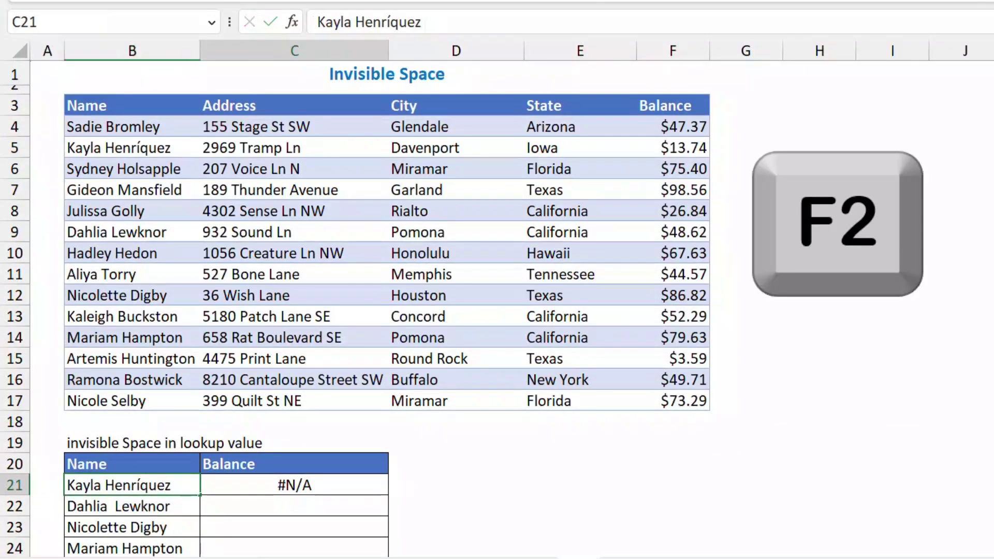
{"action": "key", "text": "F2"}
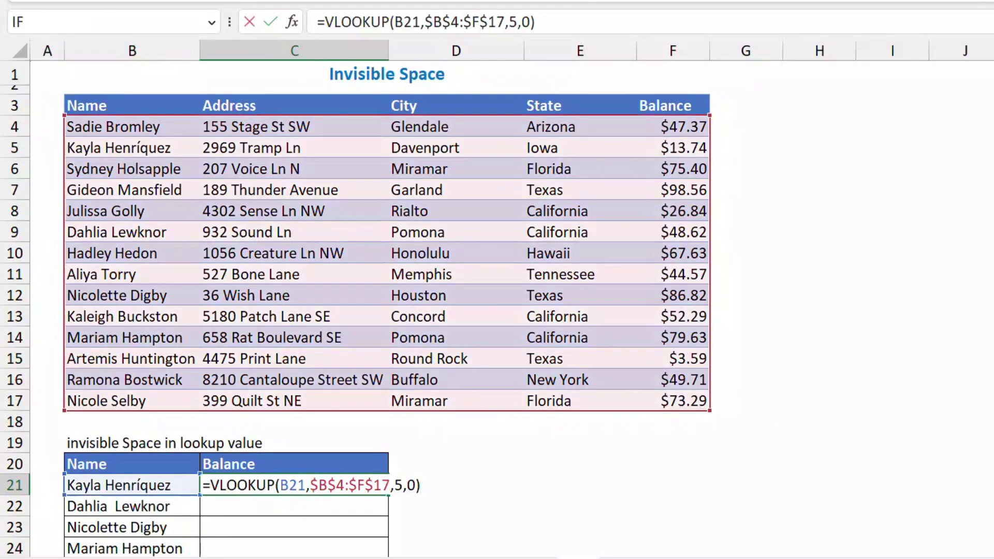
{"action": "left_click", "coordinate": [281, 485]}
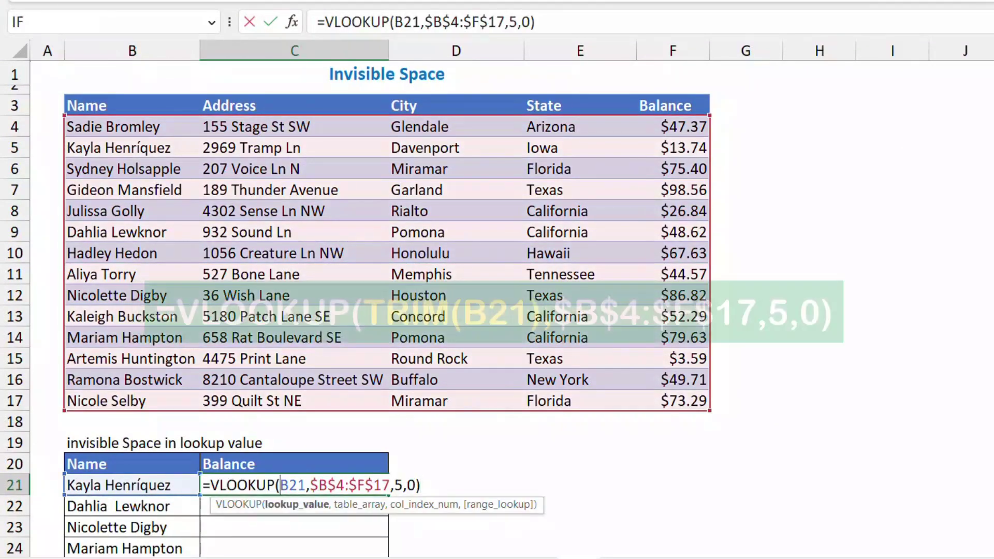
{"action": "type", "text": "trim"}
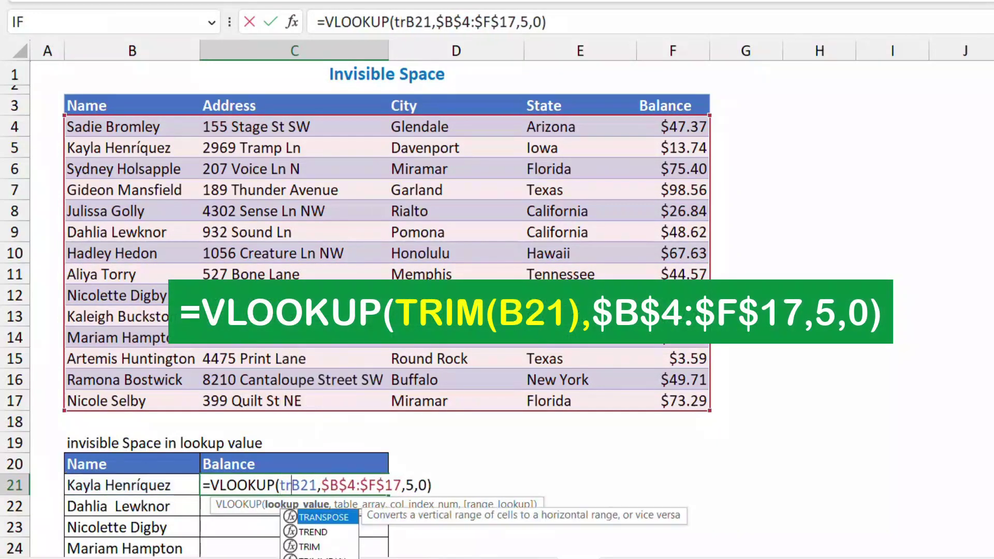
{"action": "key", "text": "Tab"}
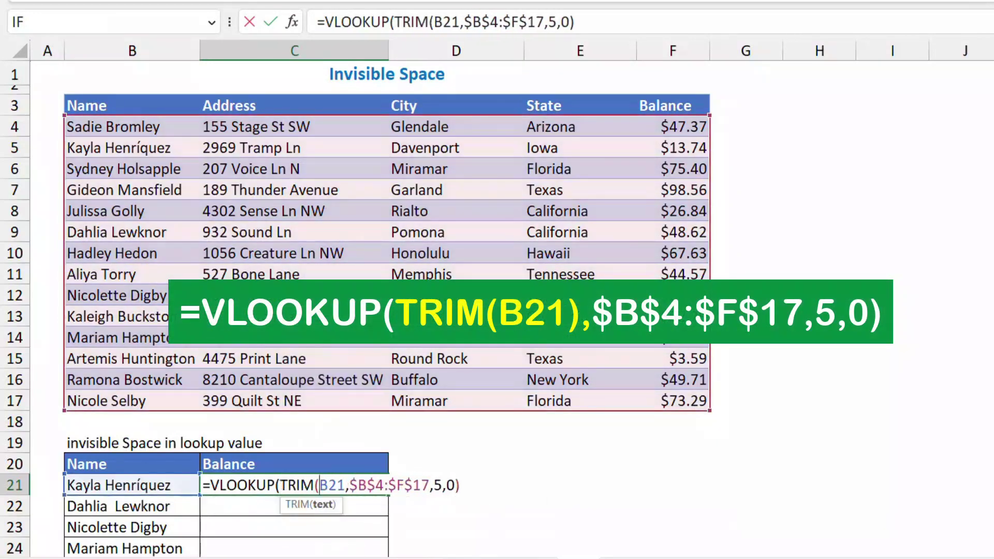
{"action": "left_click", "coordinate": [345, 486]}
{"action": "type", "text": ")"}
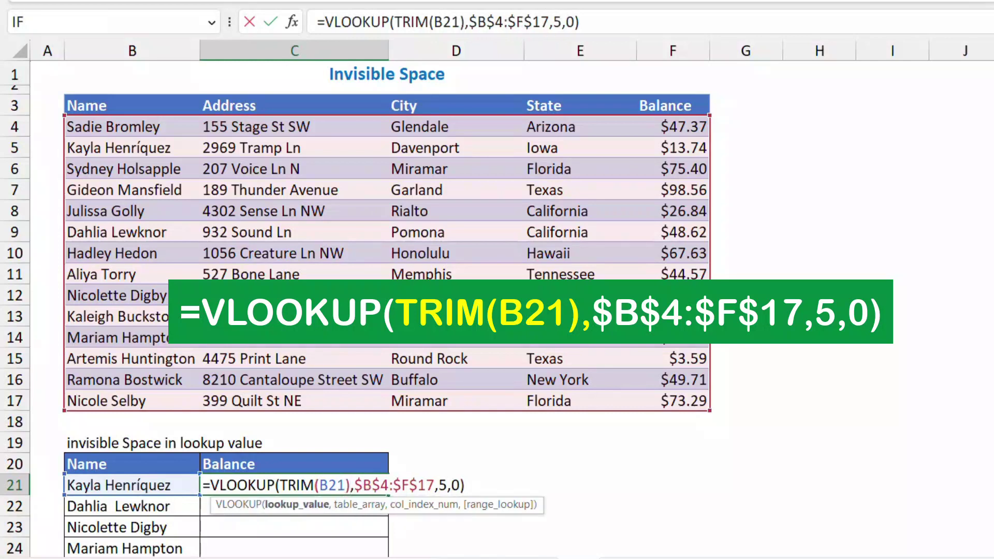
{"action": "key", "text": "Return"}
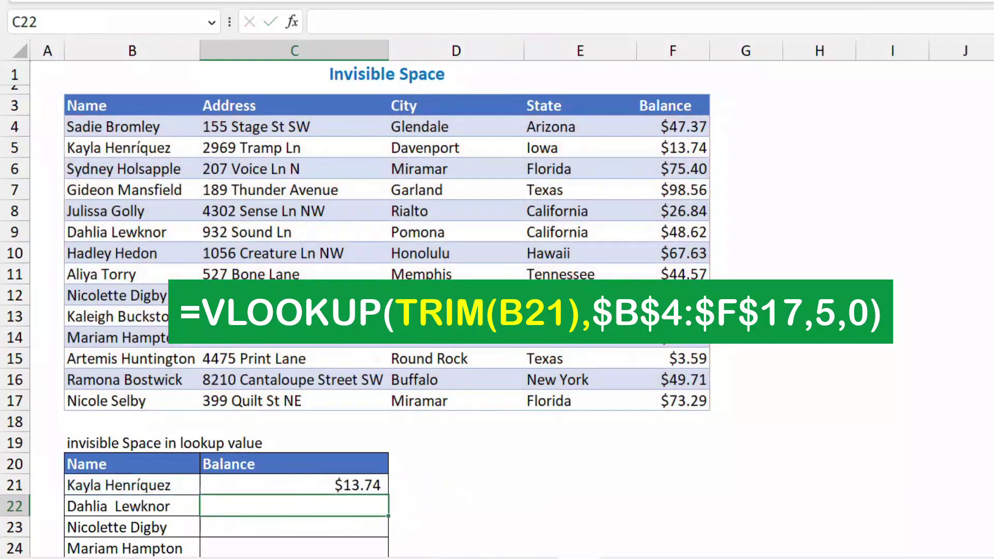
{"action": "scroll", "coordinate": [387, 309], "scroll_direction": "down", "scroll_amount": 1}
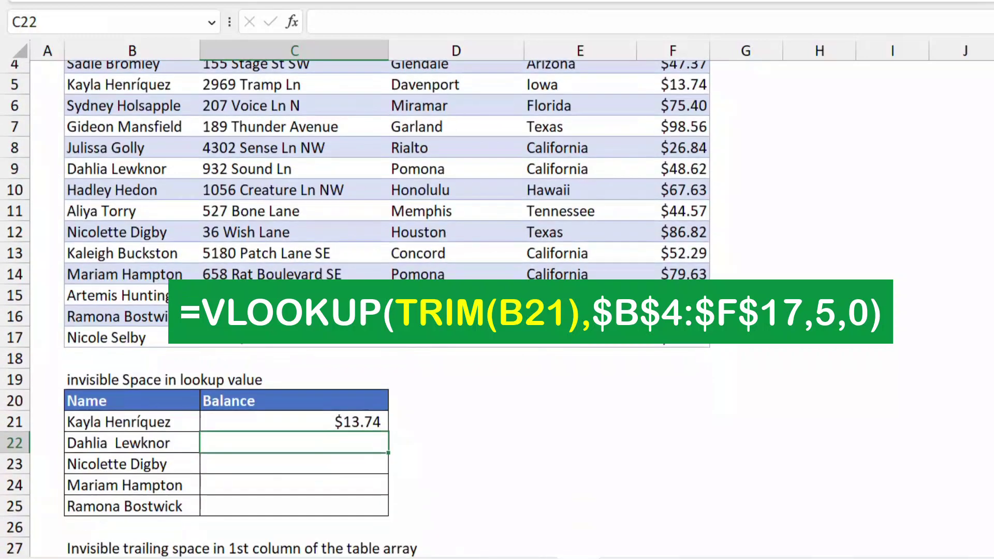
Fill the TRIM-based VLOOKUP in C21 down through C25
{"action": "left_click", "coordinate": [294, 422]}
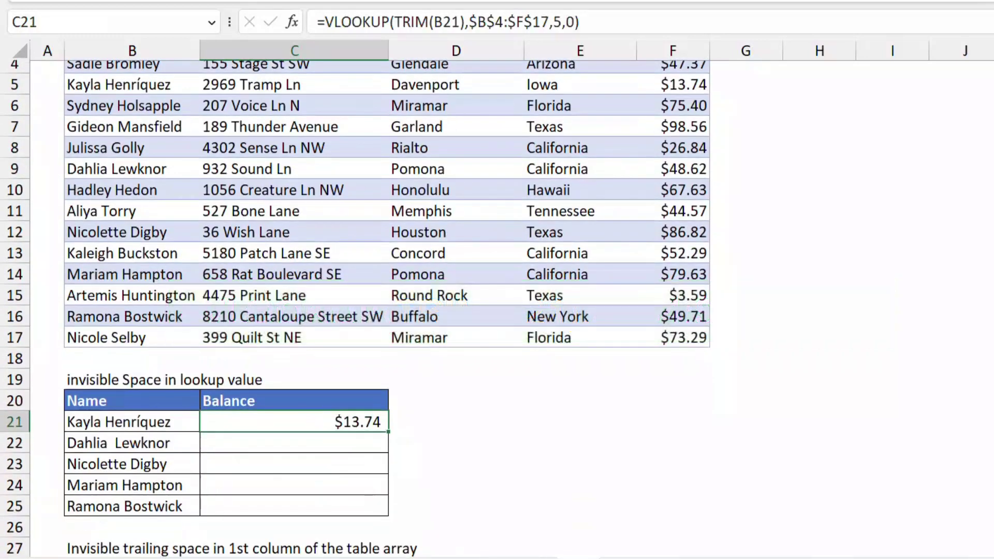
{"action": "double_click", "coordinate": [389, 432]}
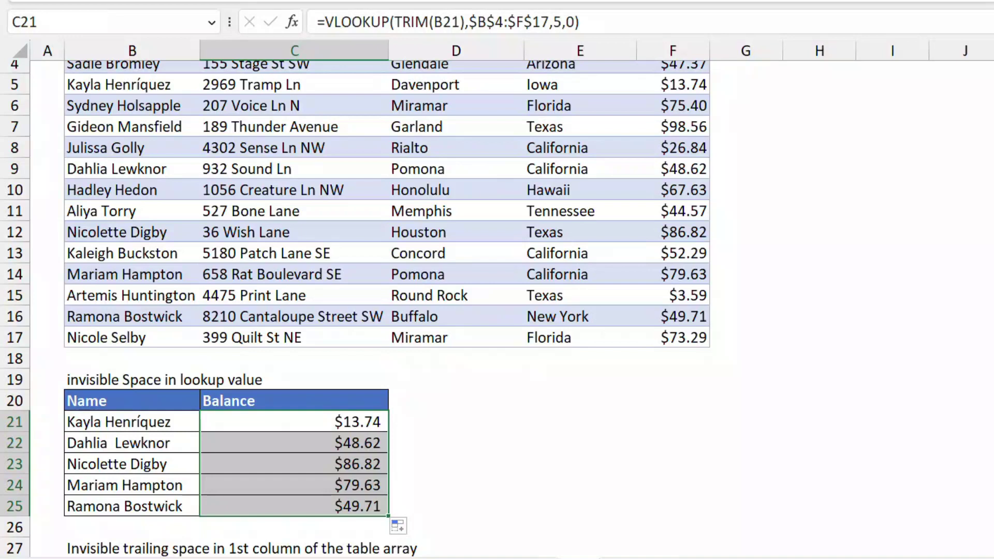
{"action": "scroll", "coordinate": [387, 279], "scroll_direction": "up", "scroll_amount": 1}
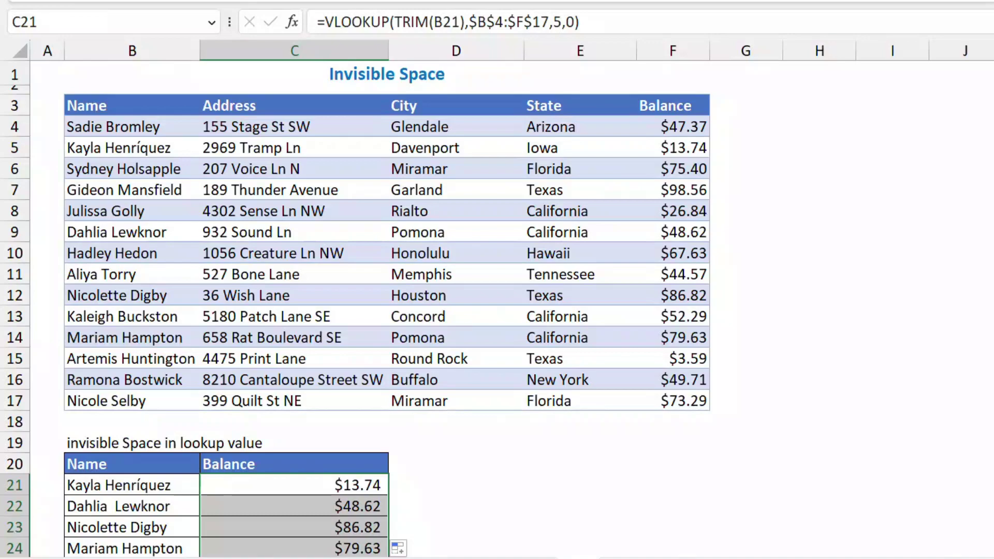
Enter a VLOOKUP in C46 that finds B46 in $B$29:$F$42, with column index 5 and exact match 0
{"action": "scroll", "coordinate": [387, 309], "scroll_direction": "down", "scroll_amount": 6}
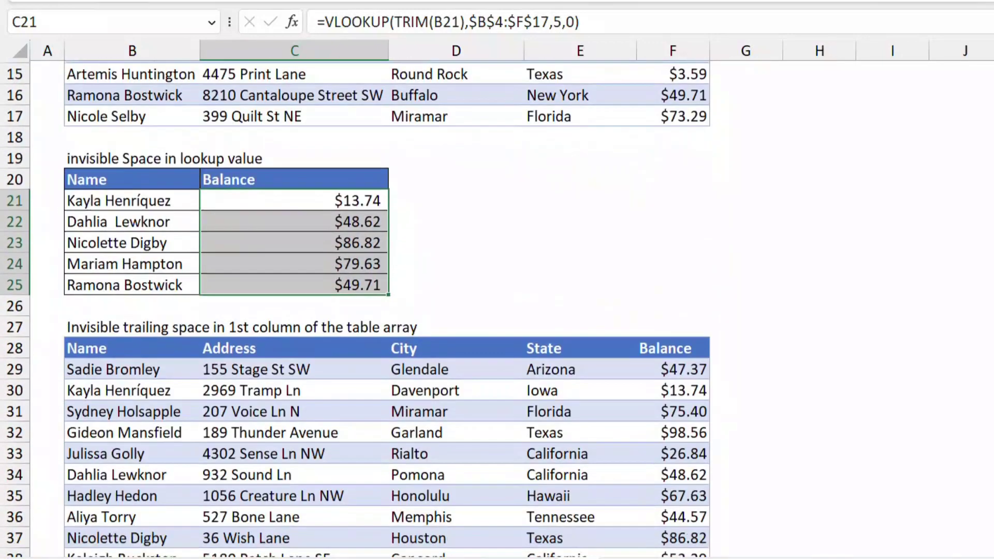
{"action": "scroll", "coordinate": [388, 308], "scroll_direction": "down", "scroll_amount": 3}
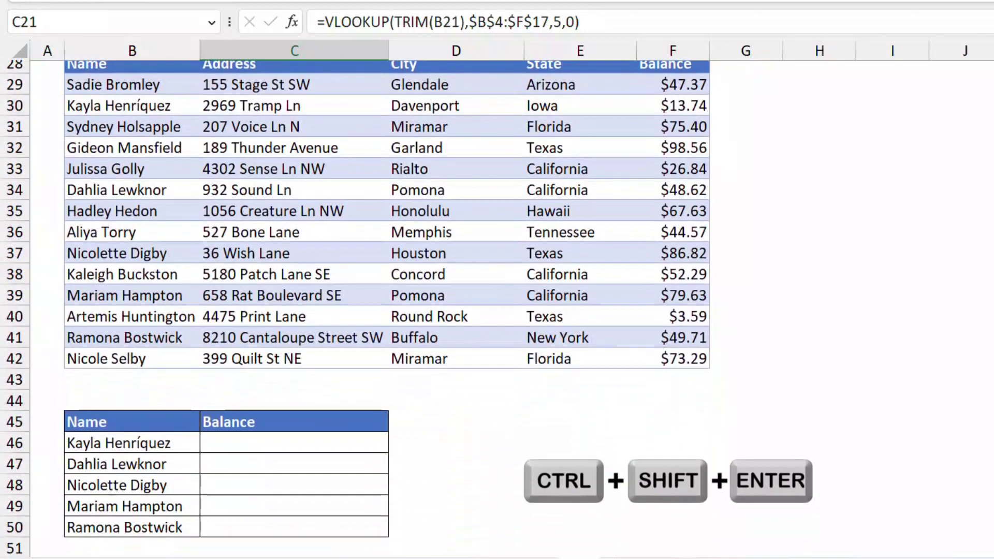
{"action": "left_click", "coordinate": [294, 443]}
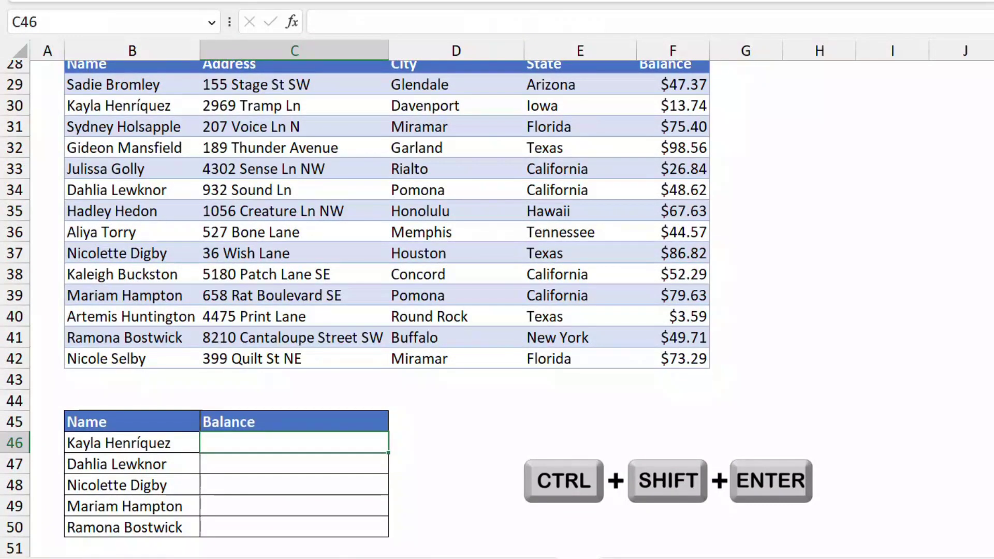
{"action": "type", "text": "=vlookup("}
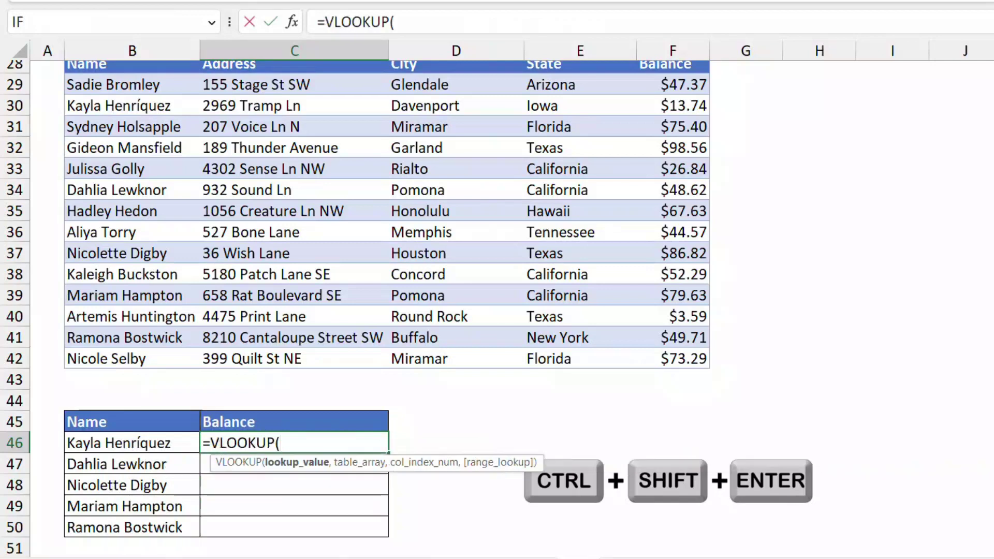
{"action": "key", "text": "Left"}
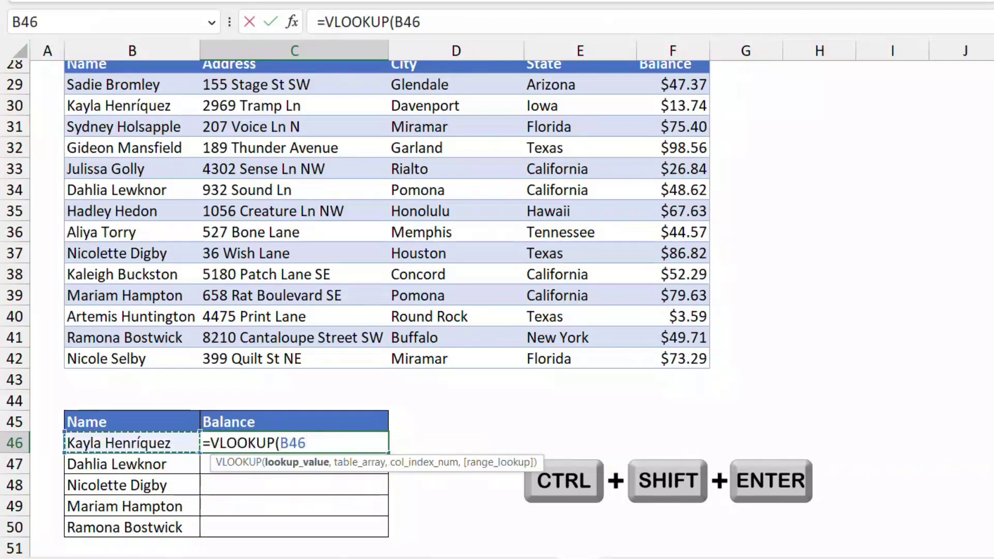
{"action": "type", "text": ","}
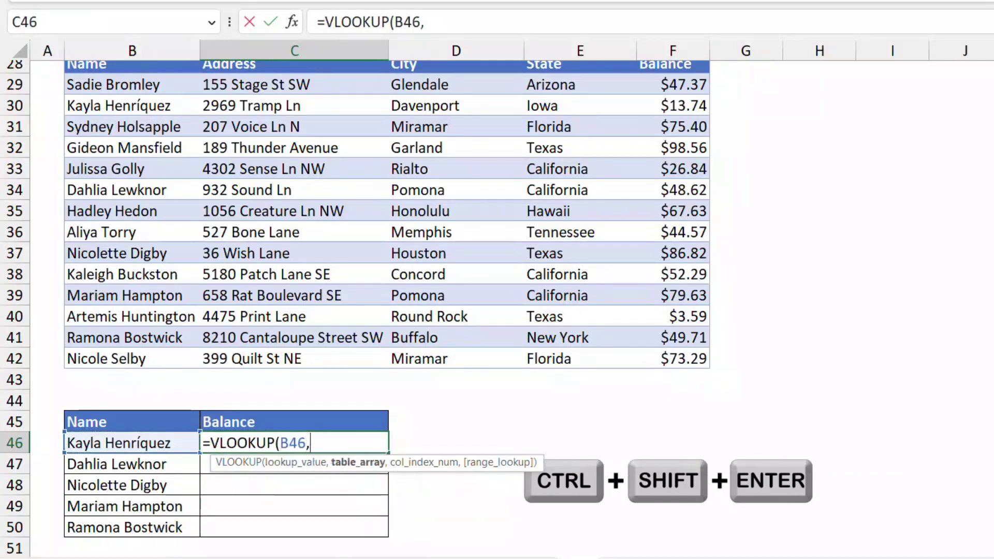
{"action": "left_click_drag", "start_coordinate": [132, 85], "coordinate": [699, 360]}
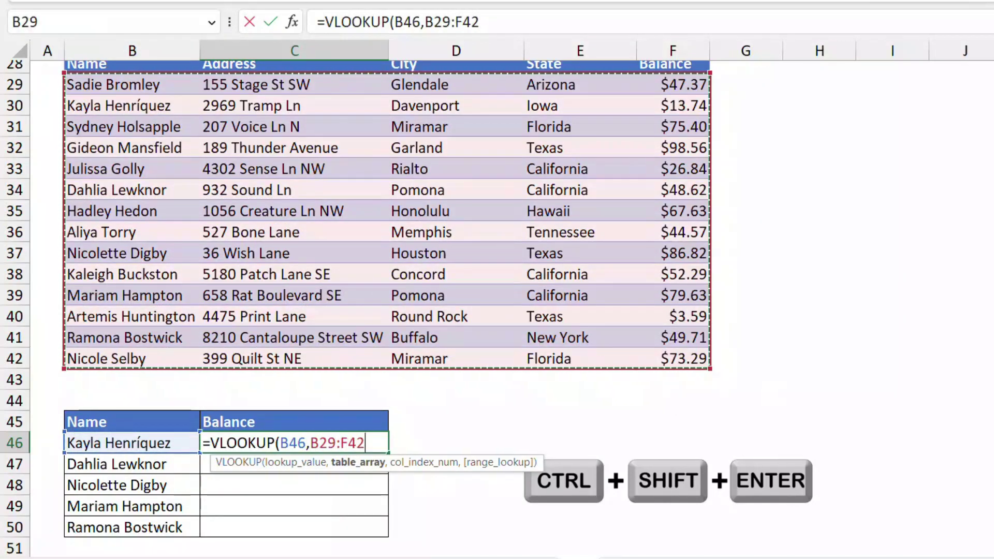
{"action": "key", "text": "F4"}
{"action": "type", "text": ","}
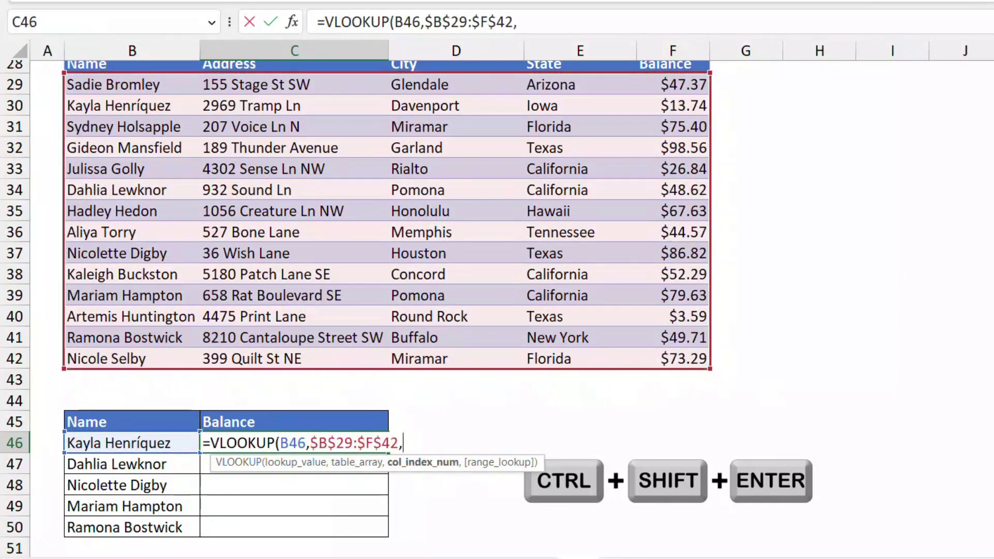
{"action": "type", "text": "5,"}
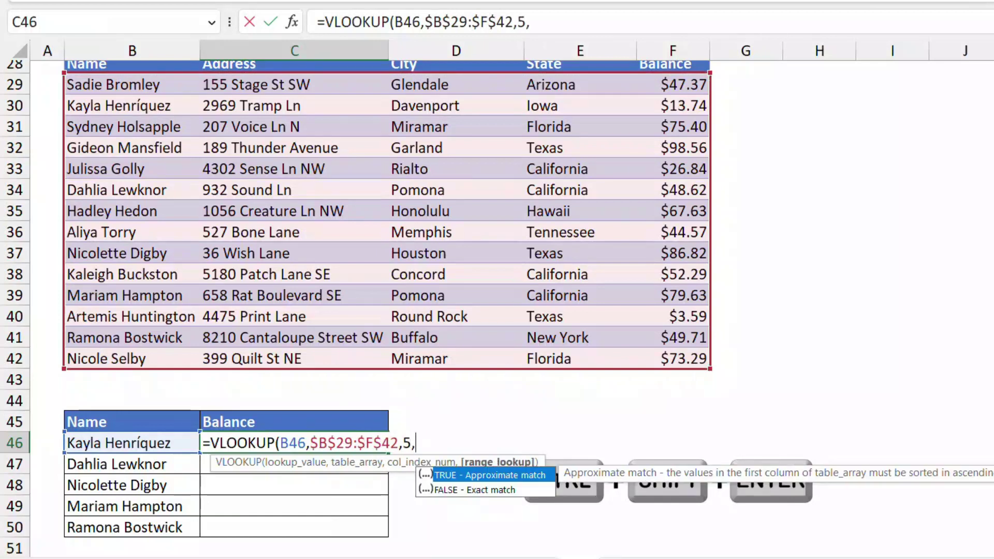
{"action": "type", "text": "0)"}
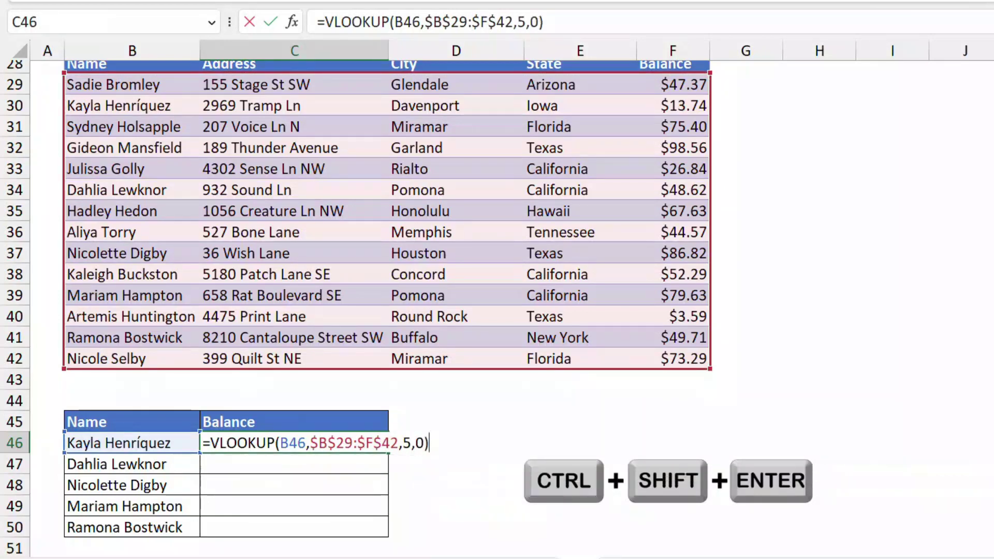
{"action": "key", "text": "ctrl+shift+Return"}
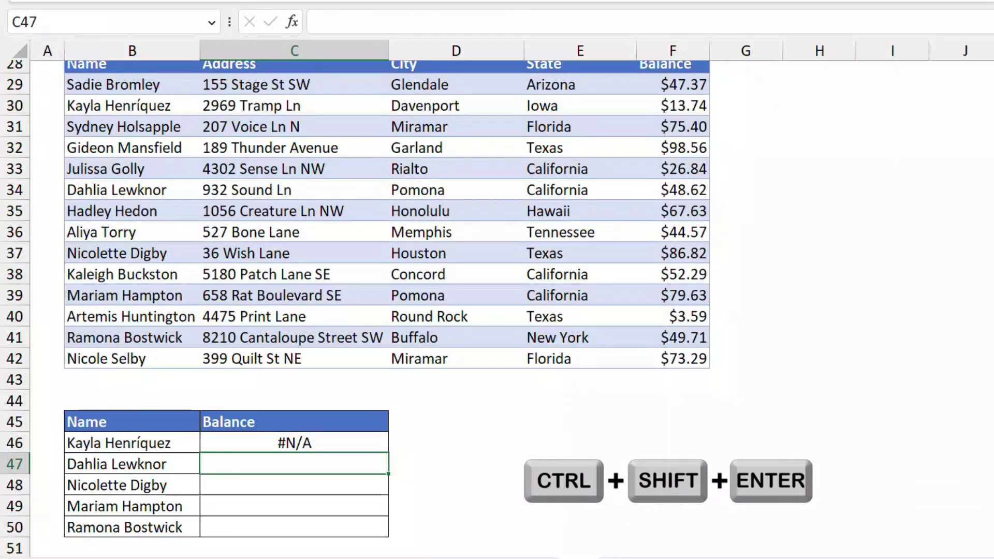
Inspect the lookup name in B46 and the matching table name in B30 for trailing spaces
{"action": "left_click", "coordinate": [132, 443]}
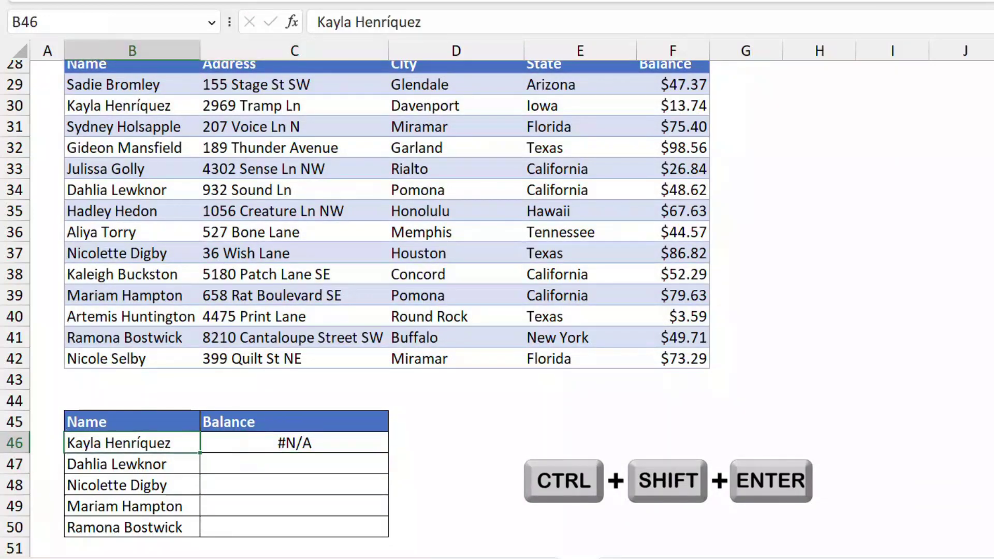
{"action": "left_click", "coordinate": [441, 22]}
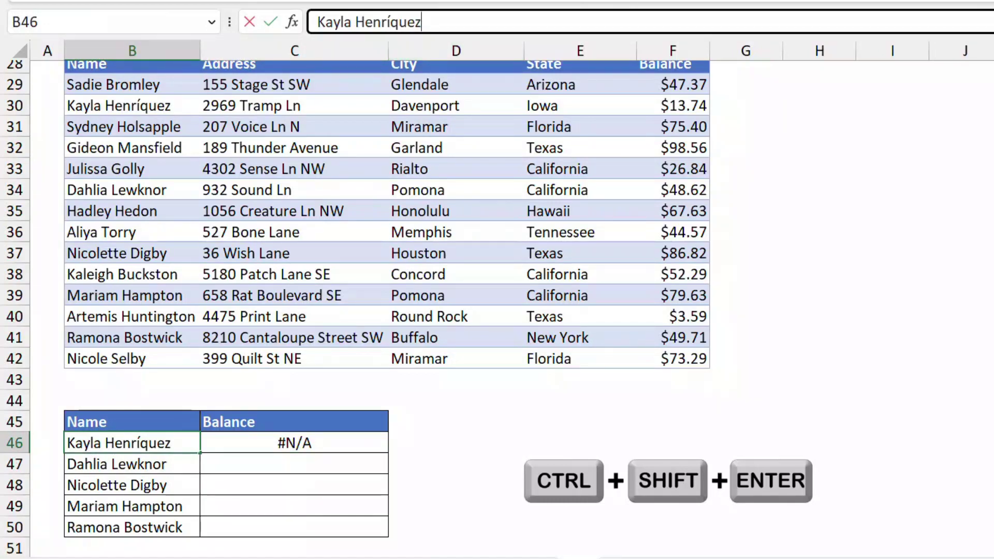
{"action": "left_click", "coordinate": [132, 106]}
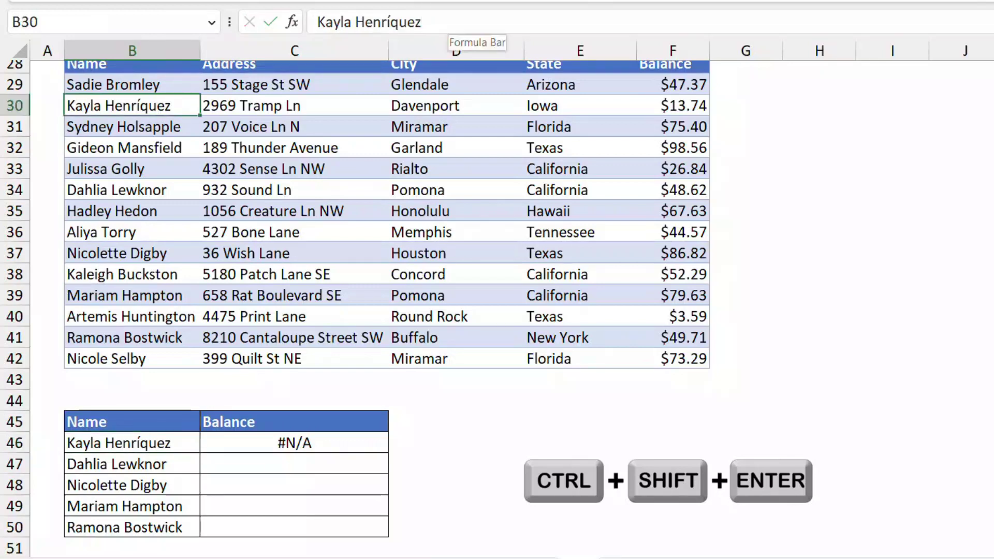
{"action": "left_click", "coordinate": [466, 24]}
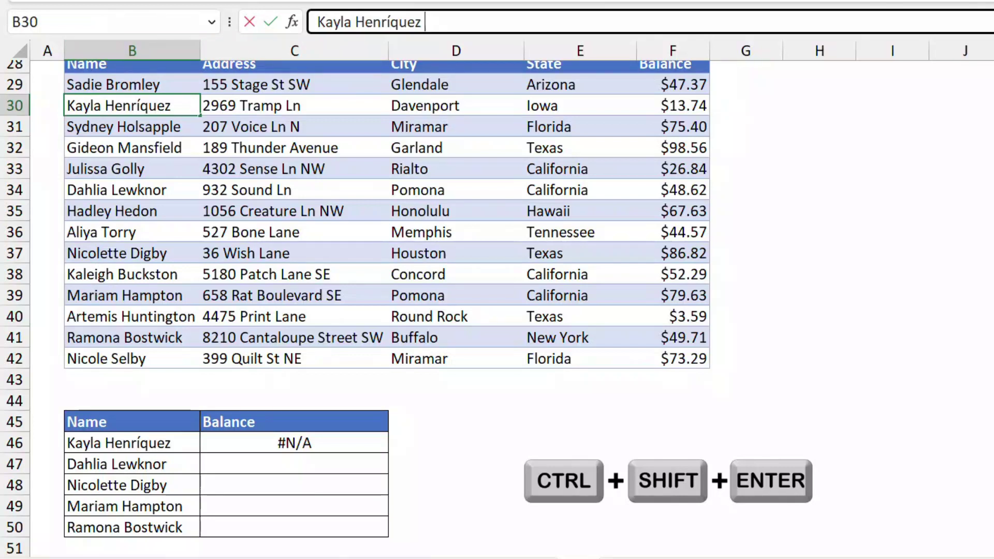
{"action": "key", "text": "Escape"}
Wrap the table array $B$29:$F$42 in TRIM inside the VLOOKUP in C46
{"action": "left_click", "coordinate": [294, 444]}
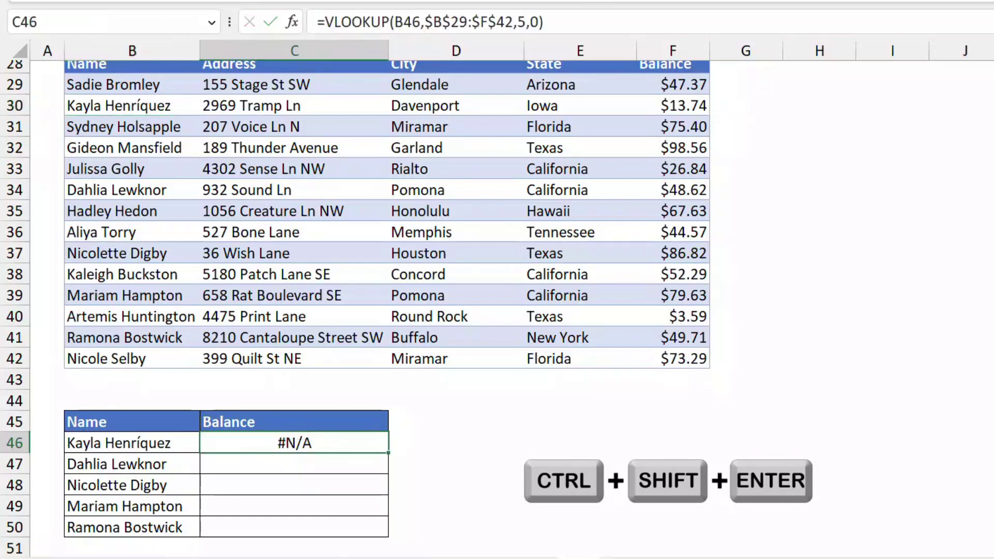
{"action": "key", "text": "F2"}
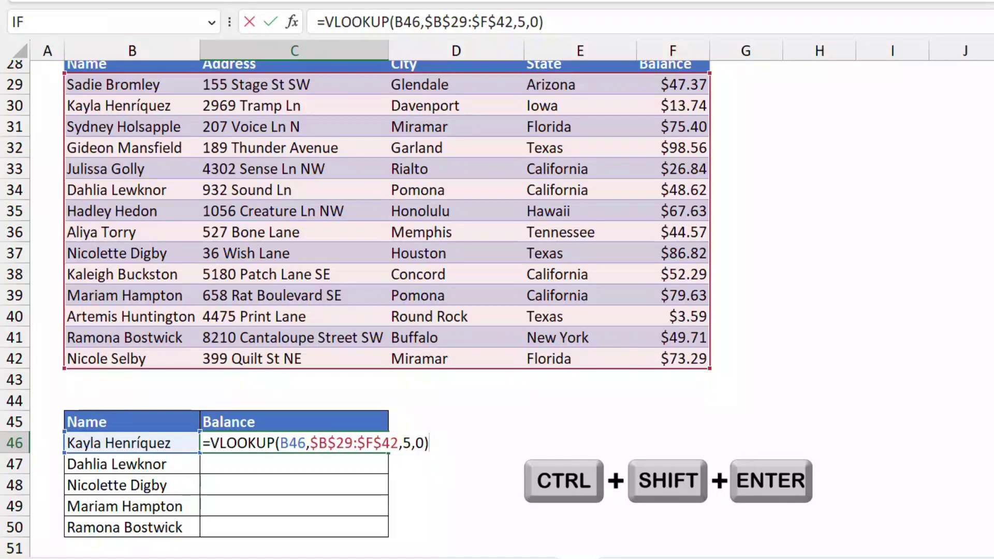
{"action": "left_click", "coordinate": [310, 443]}
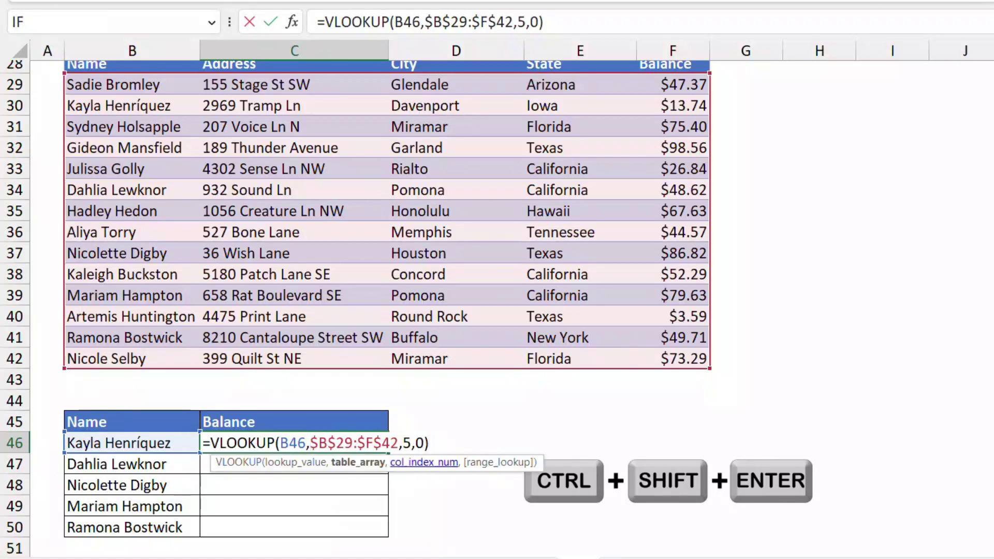
{"action": "type", "text": "trim"}
{"action": "key", "text": "Tab"}
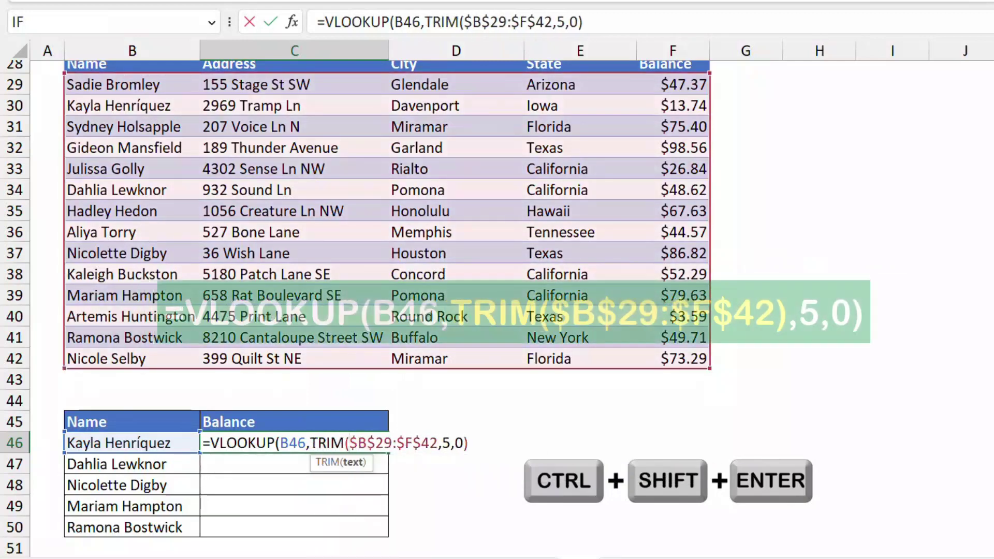
{"action": "left_click", "coordinate": [439, 443]}
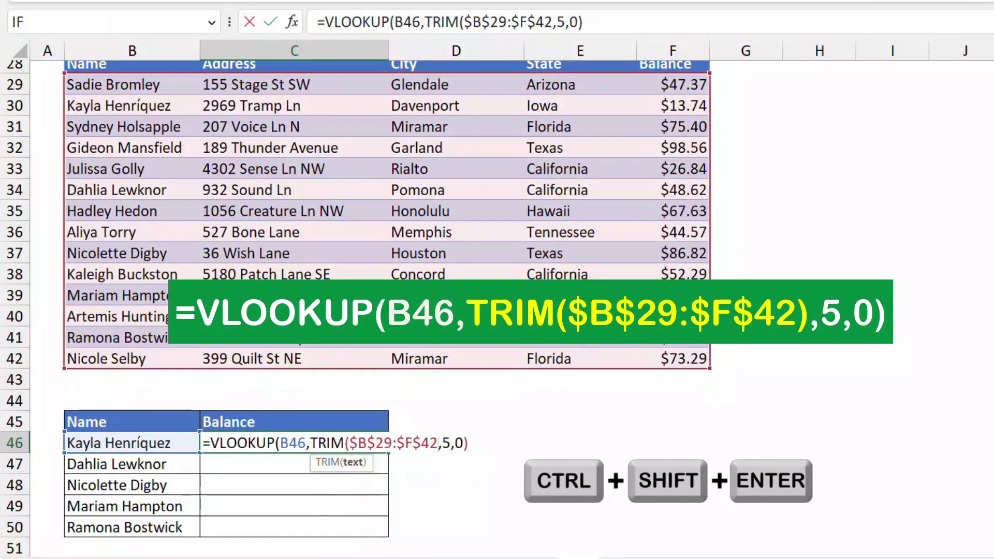
{"action": "type", "text": ")"}
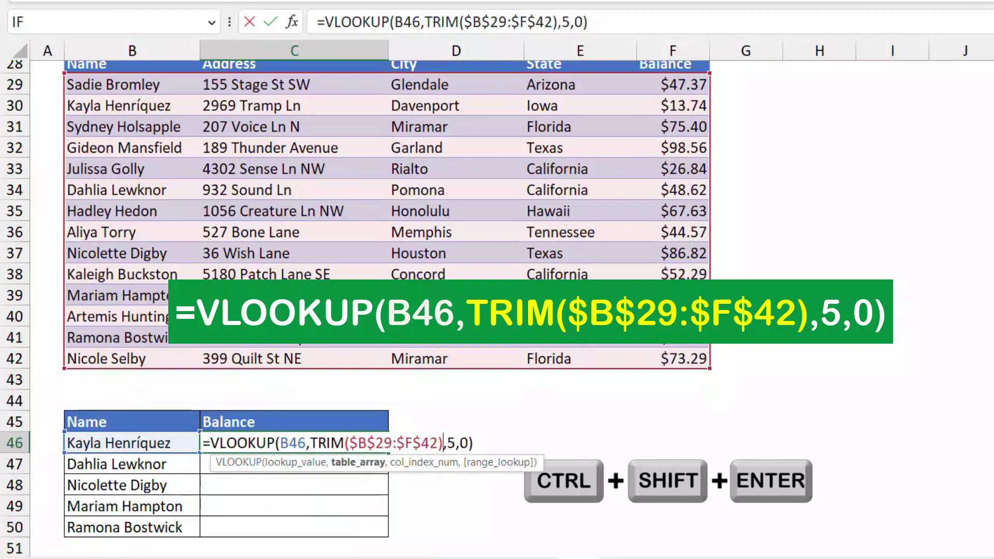
{"action": "key", "text": "ctrl+shift+Return"}
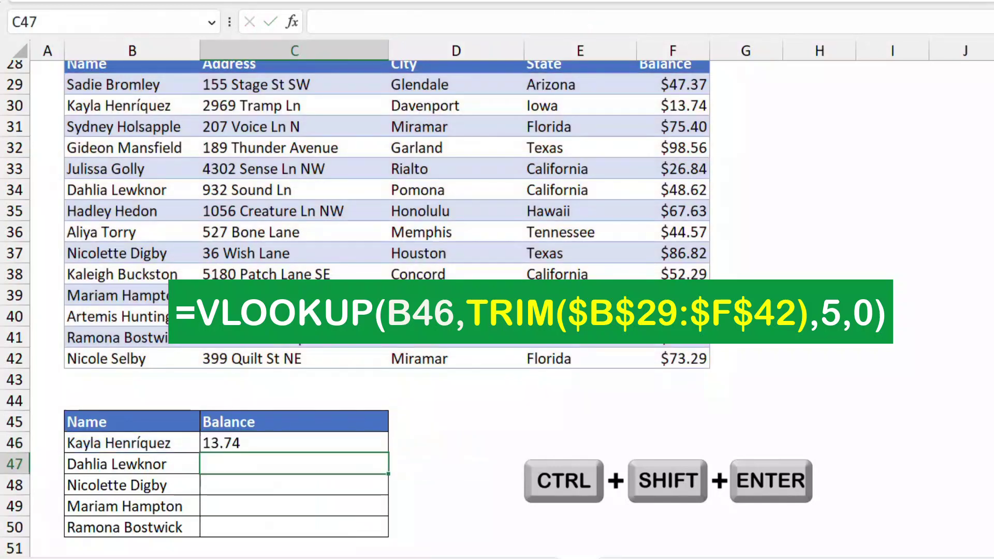
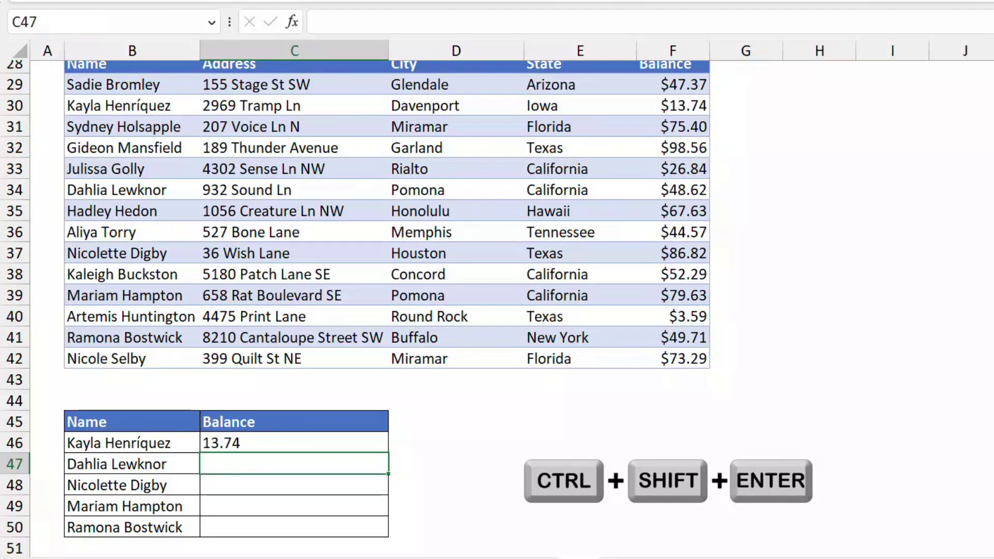
Append +0 to the VLOOKUP in C46 to convert its result to a number, and fill the formula down through C50
{"action": "left_click", "coordinate": [294, 443]}
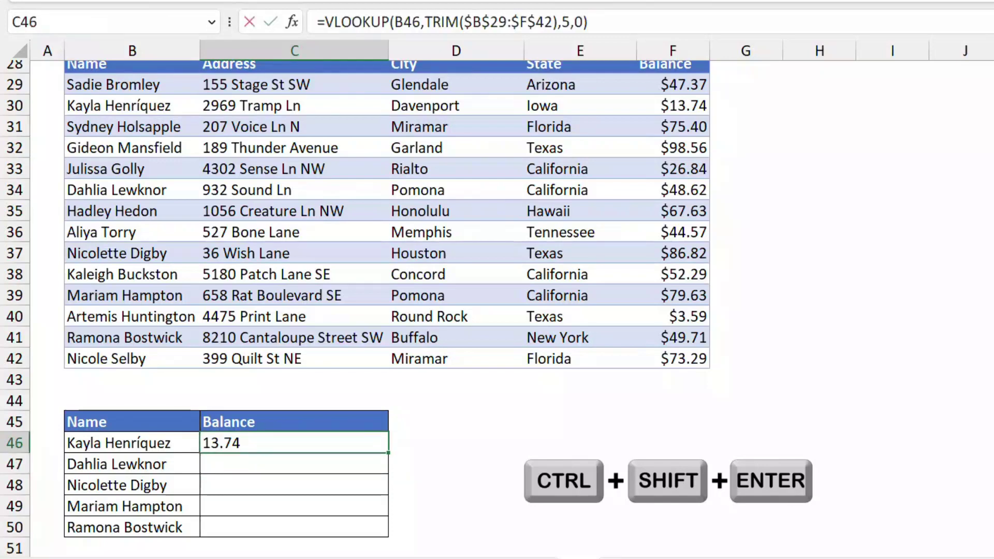
{"action": "key", "text": "F2"}
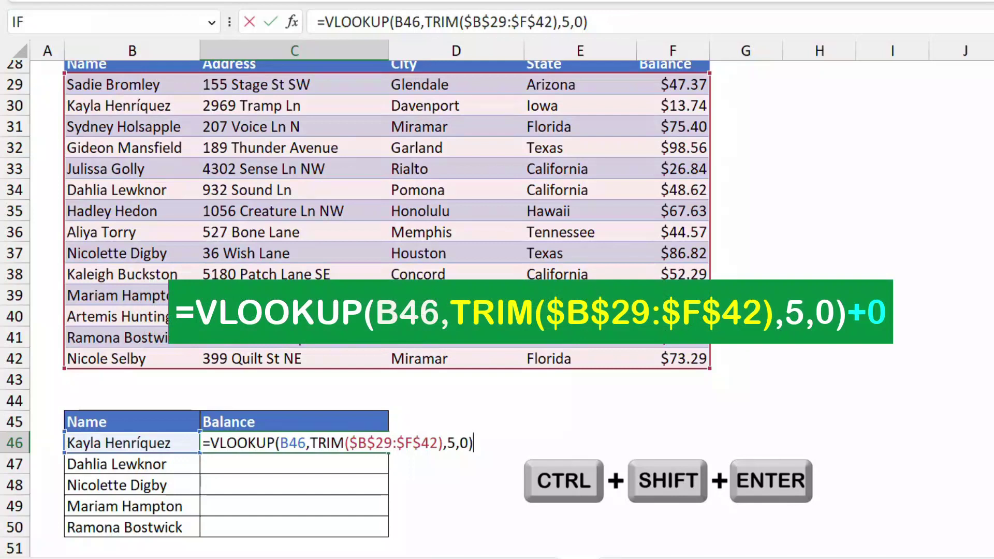
{"action": "type", "text": "+0"}
{"action": "key", "text": "ctrl+shift+Return"}
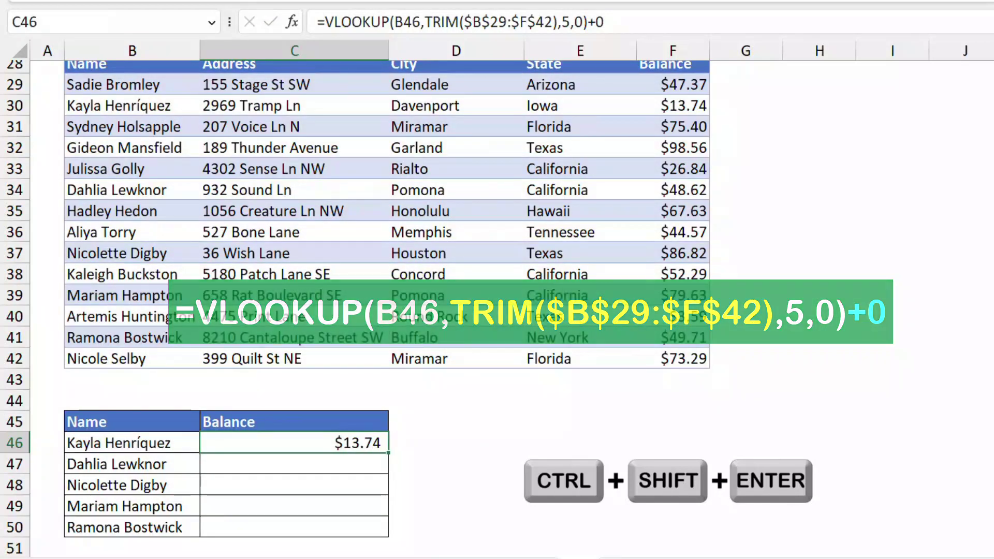
{"action": "left_click_drag", "start_coordinate": [388, 454], "coordinate": [388, 537]}
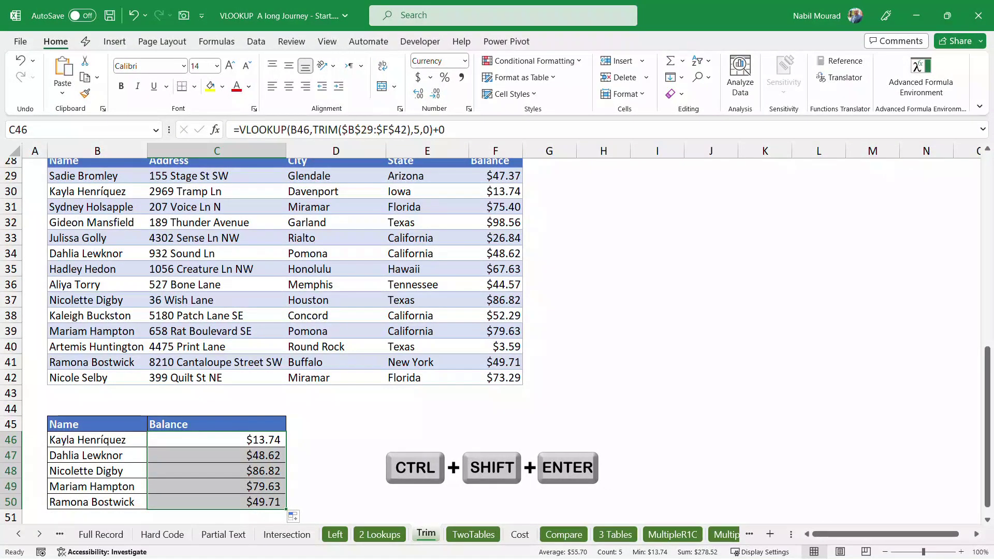
Review the TwoTables sheet, and check the table names of both Title and Cost tables on the Cost sheet
{"action": "key", "text": "ctrl+Page_Down"}
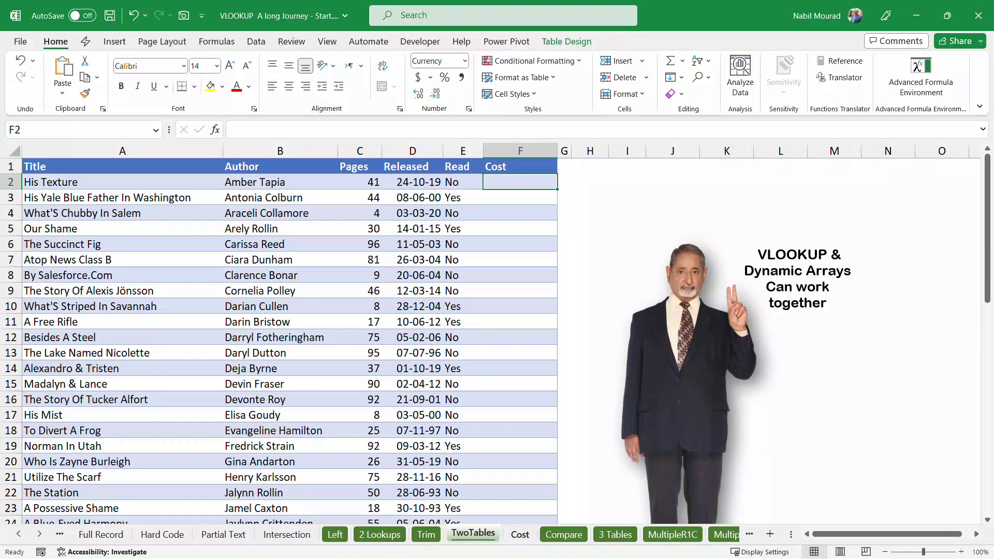
{"action": "left_click", "coordinate": [520, 534]}
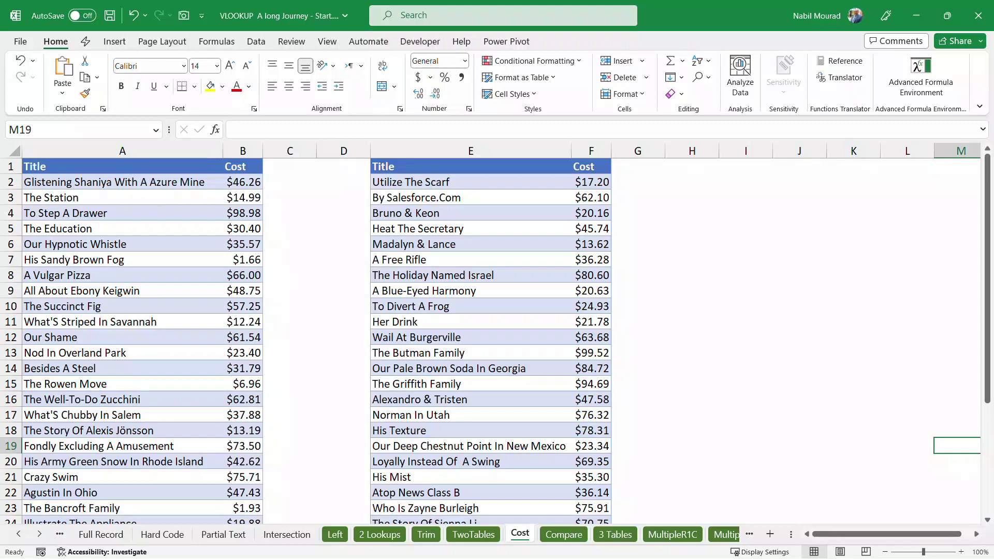
{"action": "left_click", "coordinate": [122, 228]}
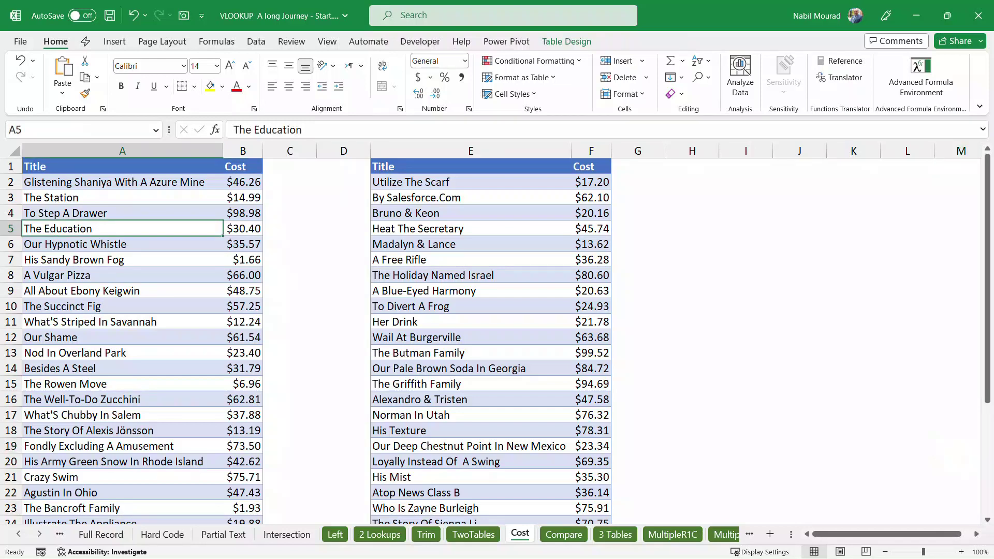
{"action": "left_click", "coordinate": [566, 42]}
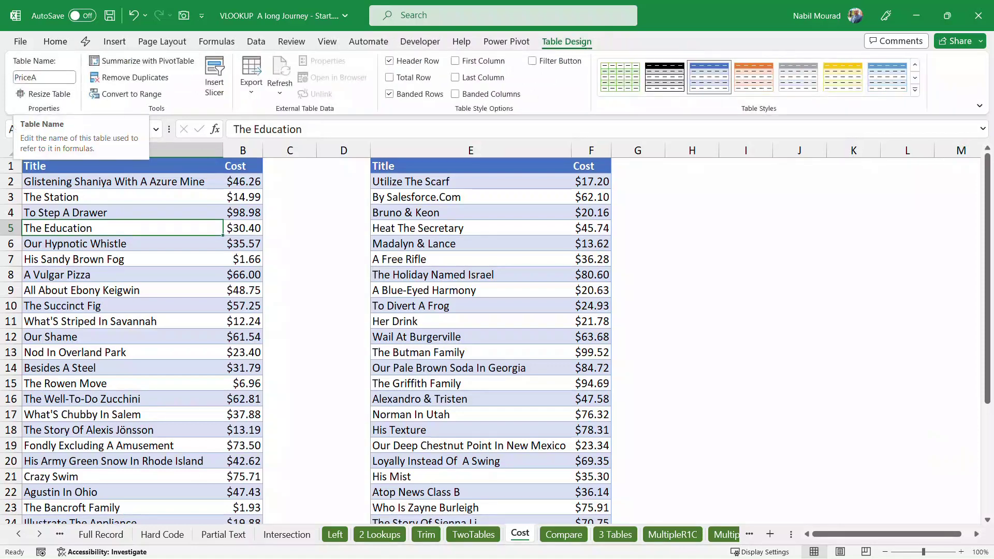
{"action": "left_click", "coordinate": [471, 228]}
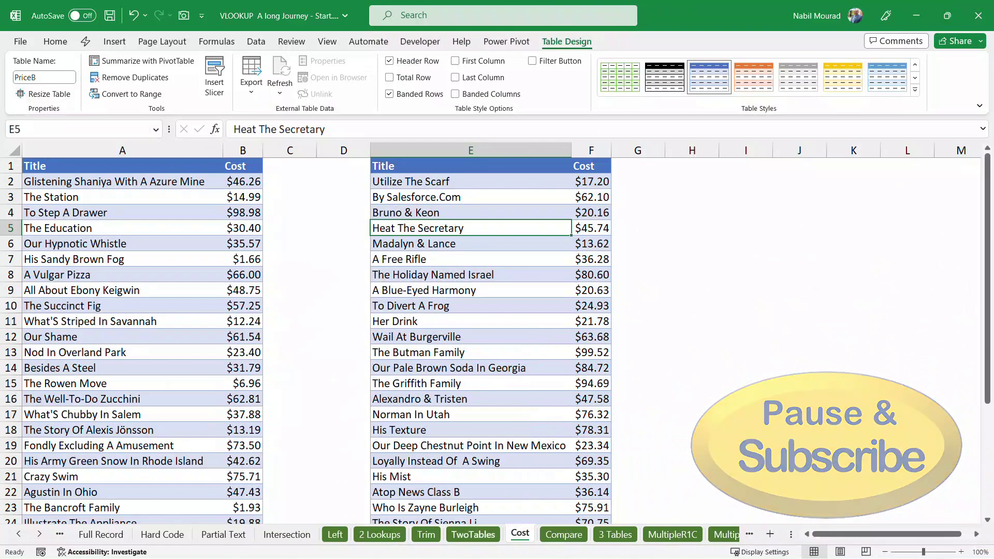
{"action": "left_click", "coordinate": [473, 535]}
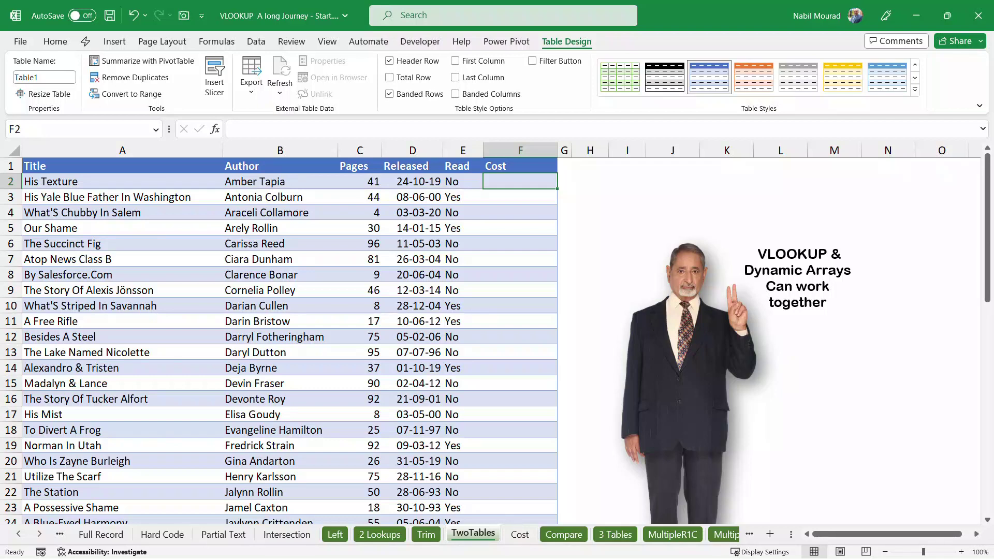
{"action": "type", "text": "=vloo"}
{"action": "key", "text": "Tab"}
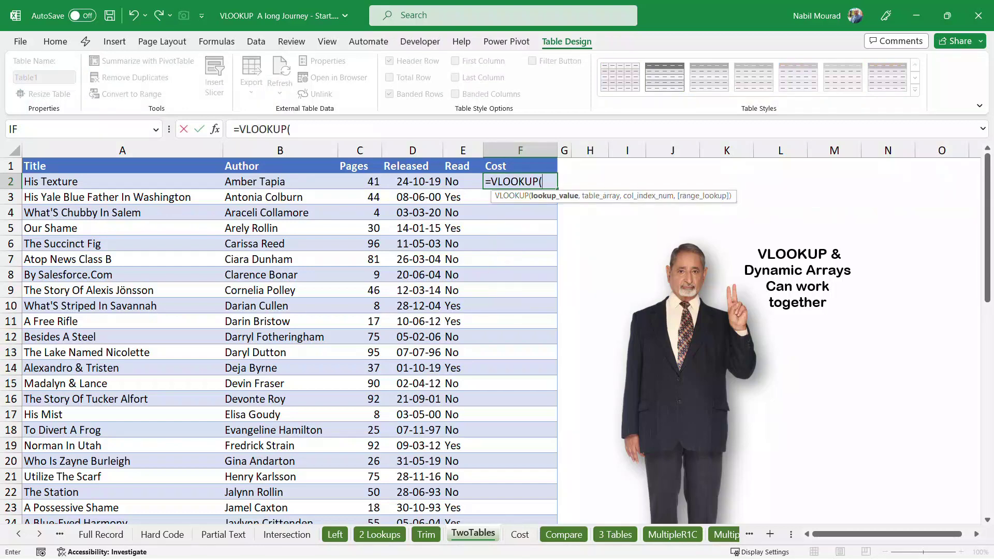
{"action": "left_click", "coordinate": [122, 182]}
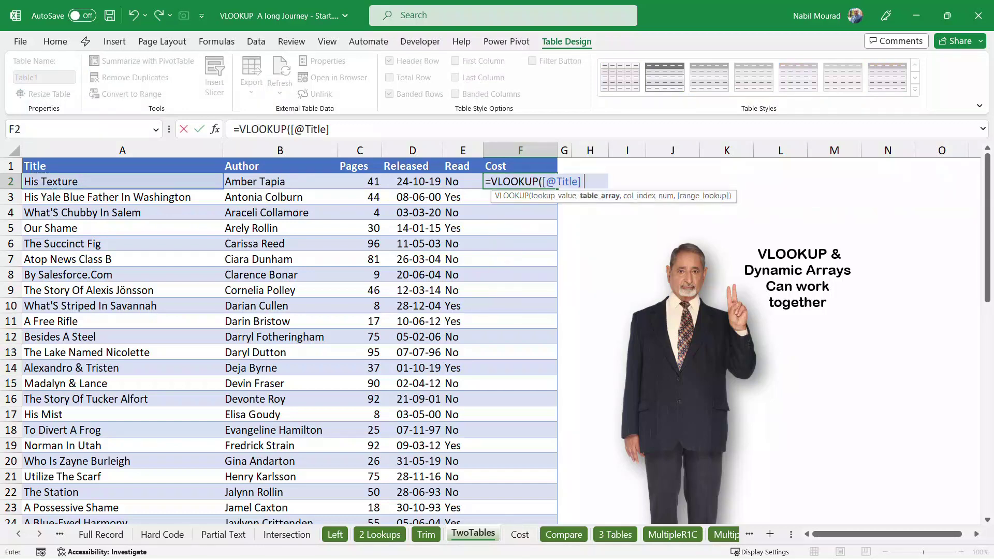
{"action": "type", "text": ",Pri"}
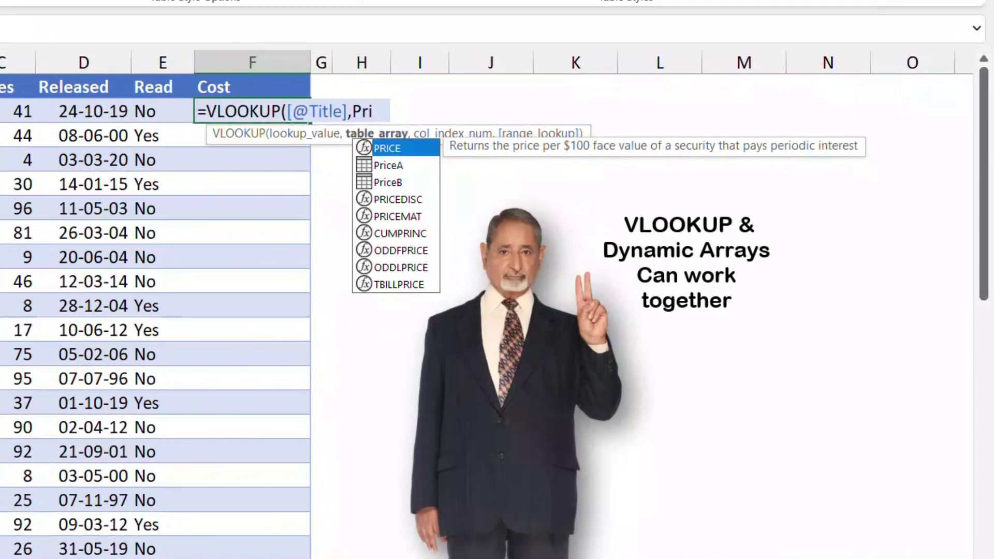
{"action": "key", "text": "Down"}
{"action": "key", "text": "Tab"}
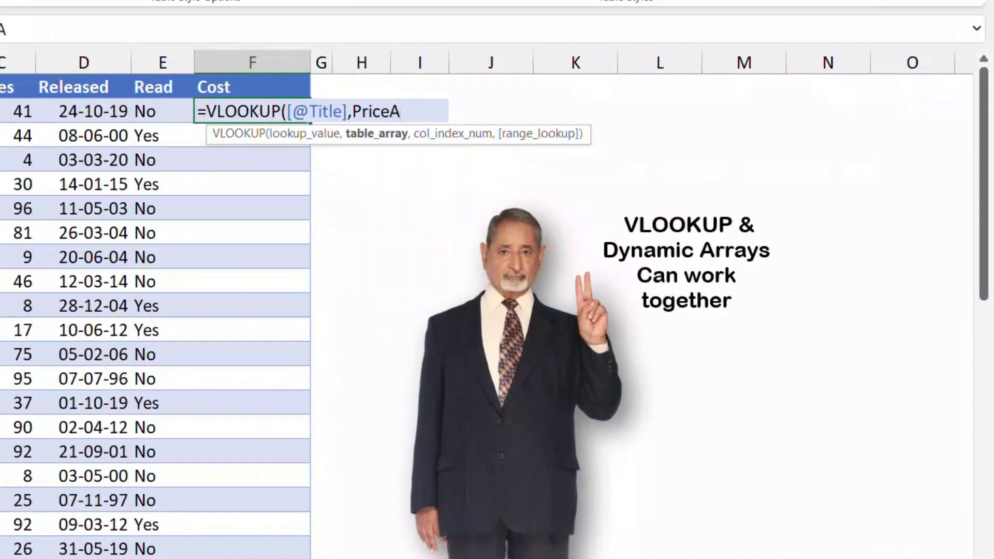
{"action": "type", "text": ","}
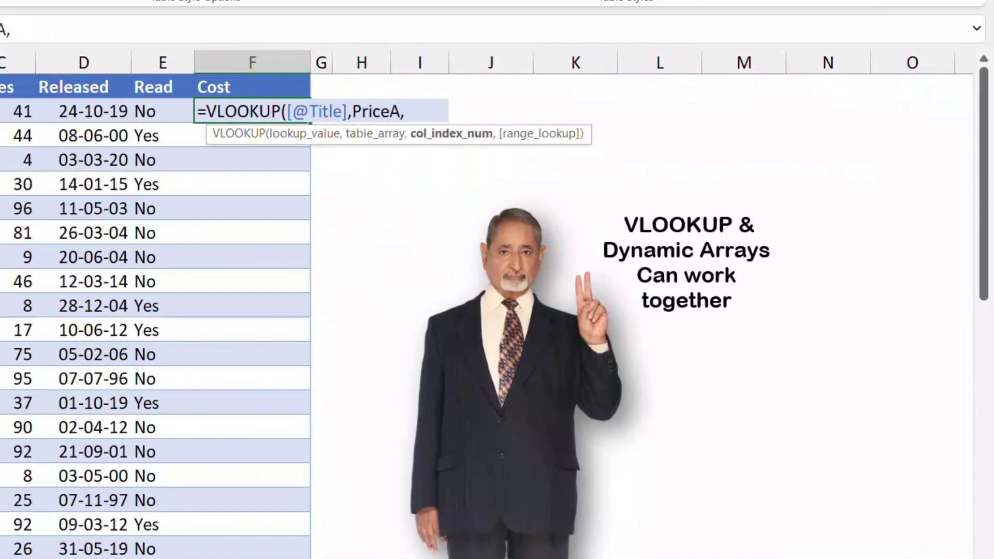
{"action": "type", "text": "2,"}
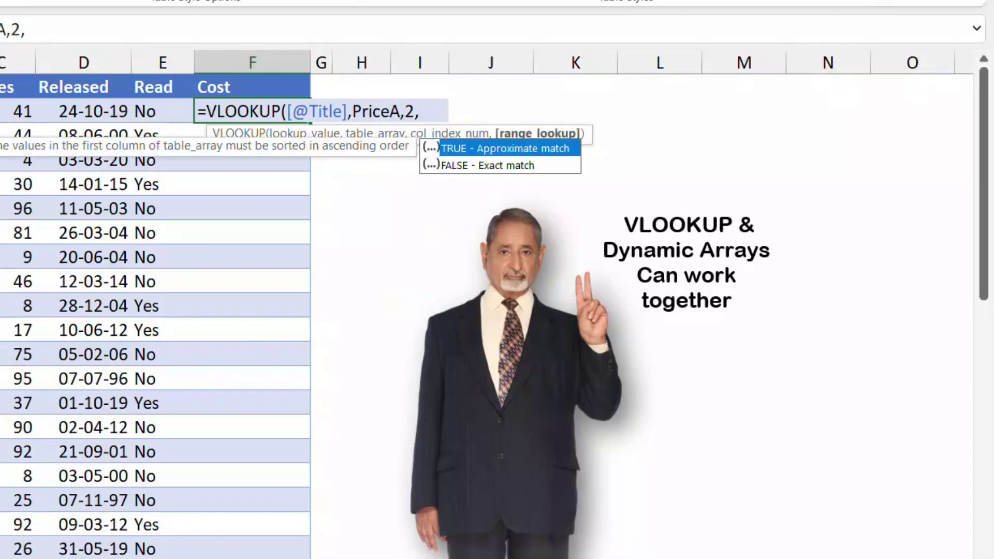
{"action": "type", "text": "0)"}
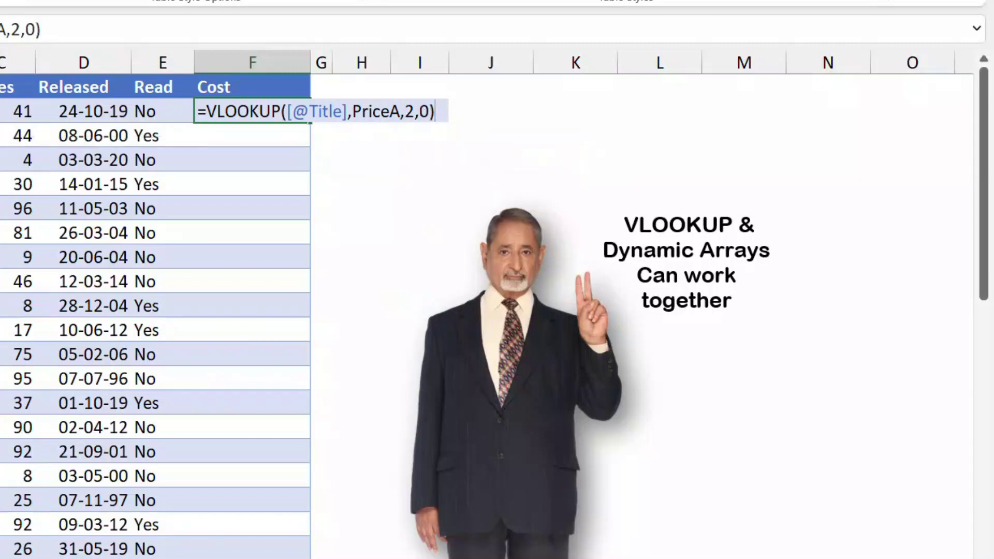
{"action": "key", "text": "Return"}
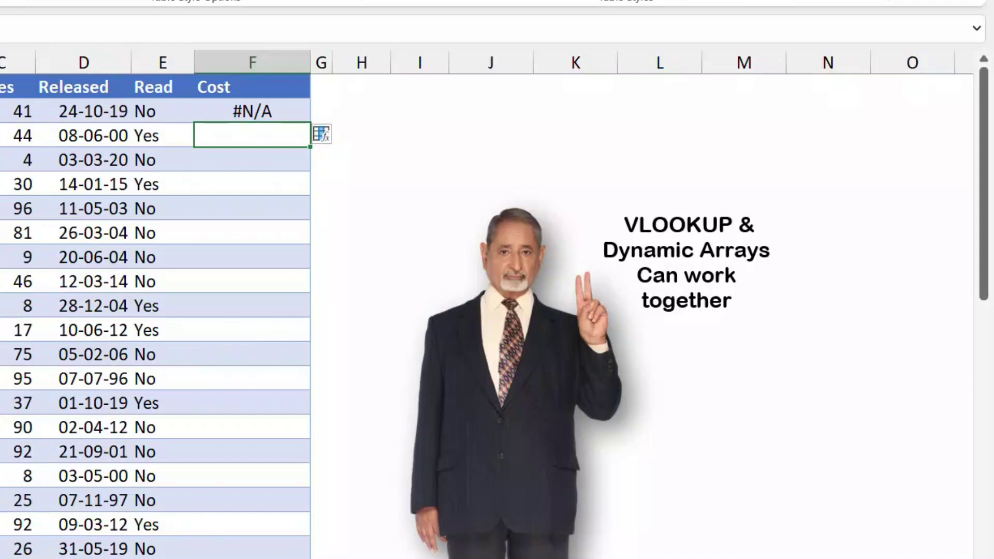
Wrap the PriceA VLOOKUP in F2 in IFERROR as its value argument
{"action": "left_click", "coordinate": [252, 111]}
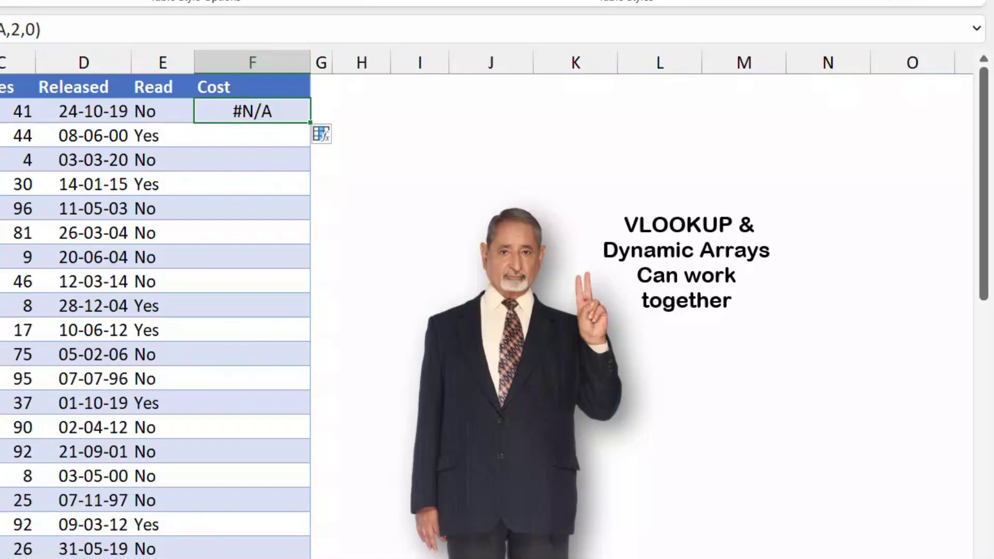
{"action": "key", "text": "F2"}
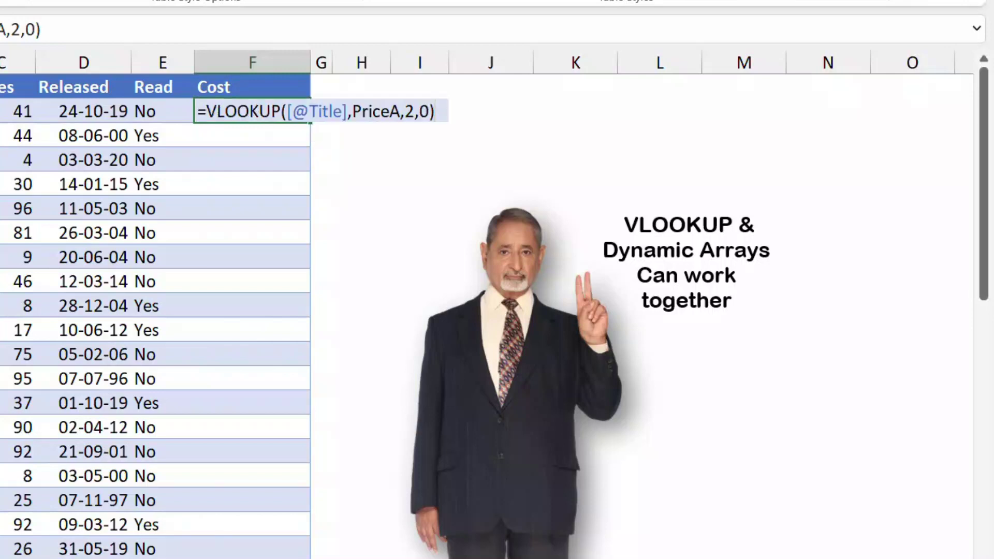
{"action": "left_click", "coordinate": [207, 111]}
{"action": "type", "text": "Iferr"}
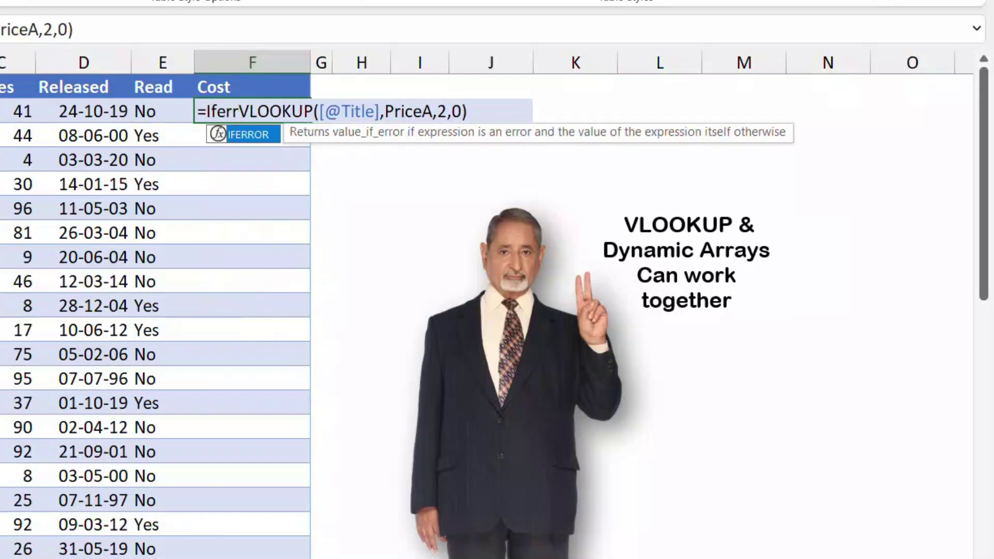
{"action": "key", "text": "Tab"}
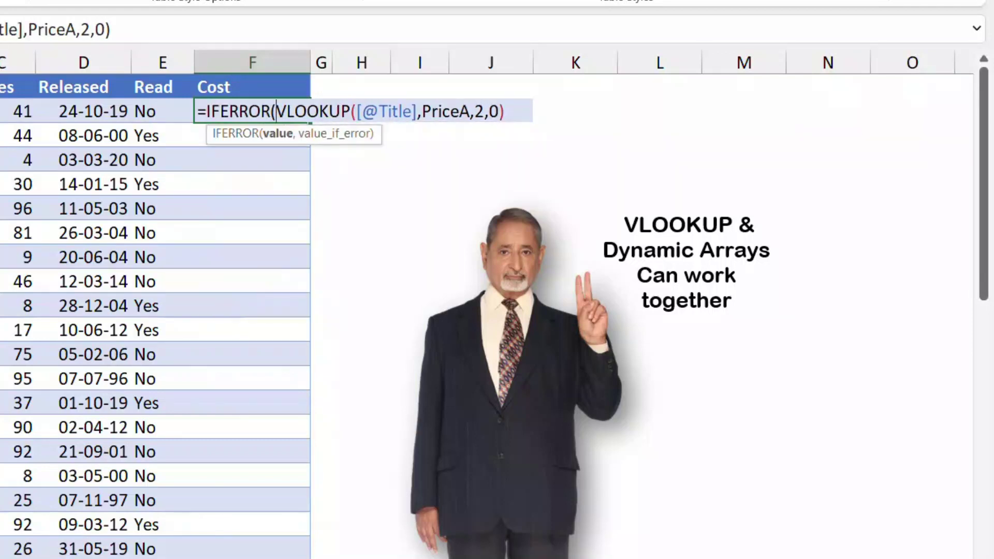
{"action": "key", "text": "End"}
{"action": "type", "text": ","}
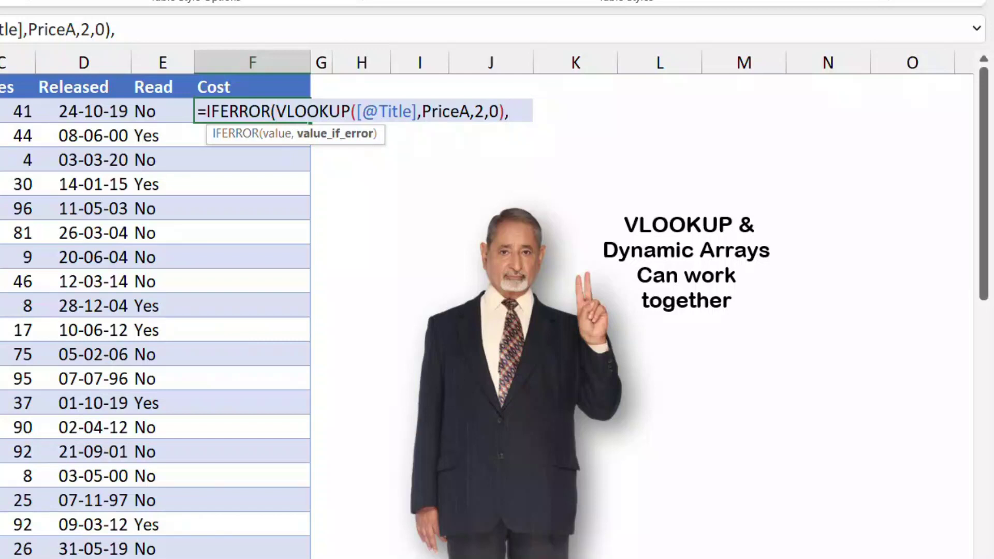
{"action": "type", "text": "Vloo"}
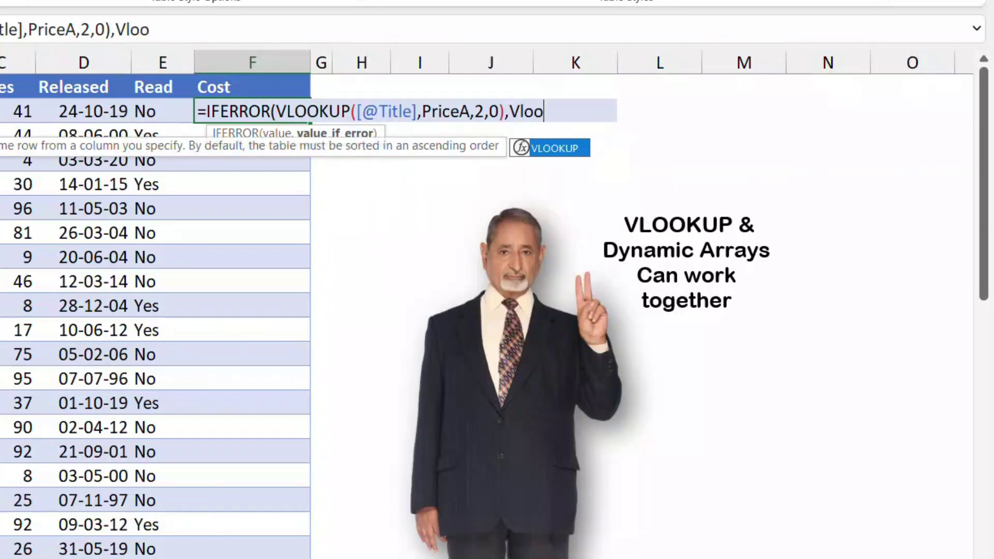
{"action": "key", "text": "Tab"}
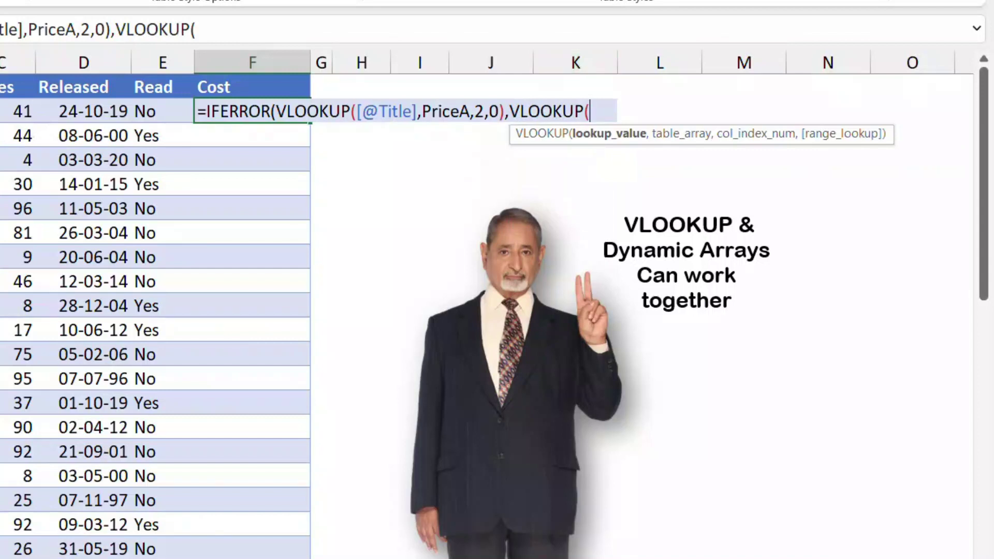
{"action": "type", "text": "[@Title]"}
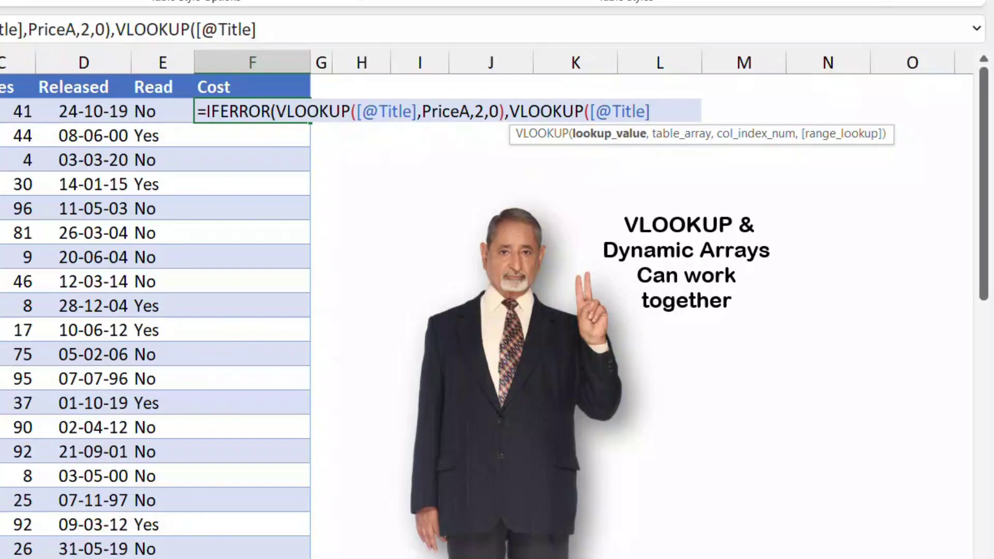
{"action": "type", "text": ","}
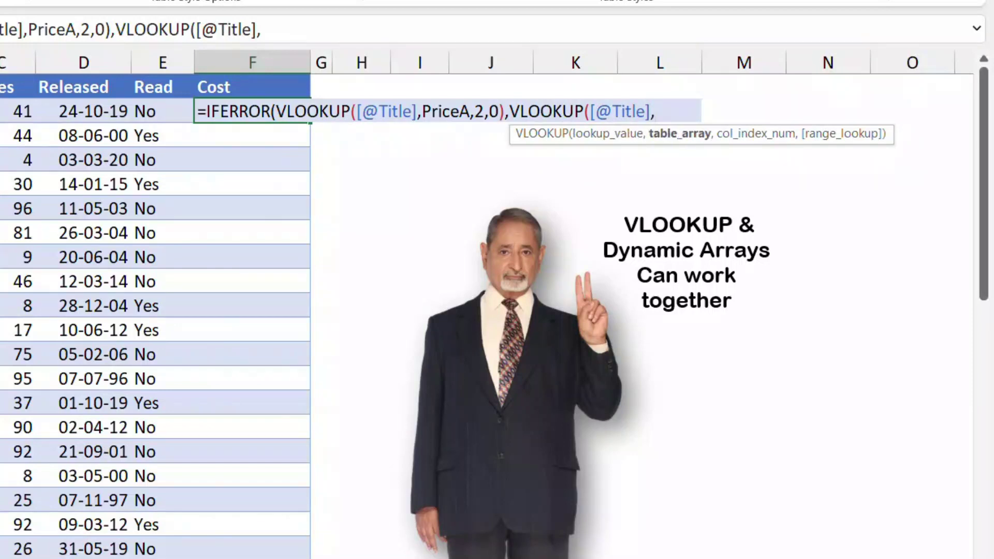
{"action": "type", "text": "pric"}
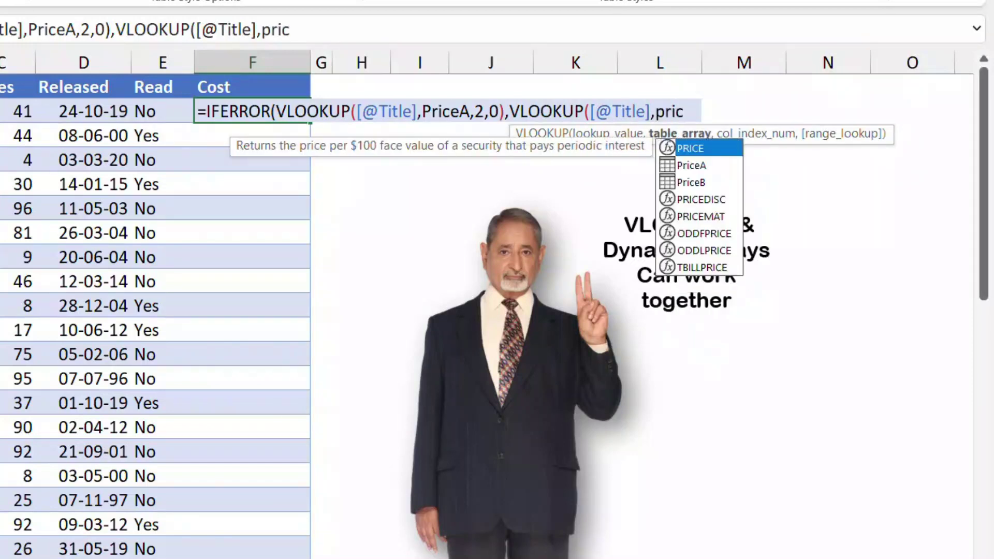
{"action": "key", "text": "Down"}
{"action": "key", "text": "Down"}
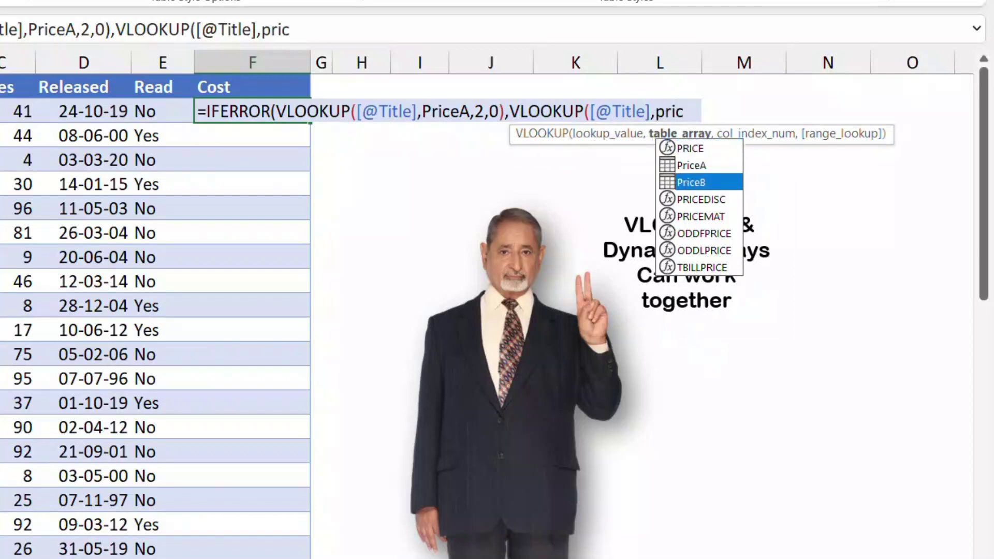
{"action": "key", "text": "Tab"}
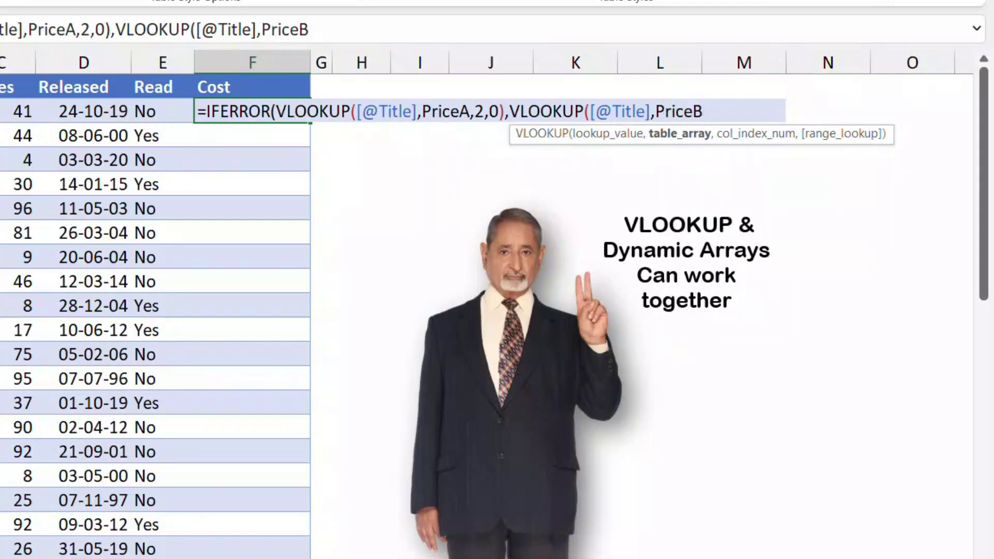
{"action": "type", "text": ",2"}
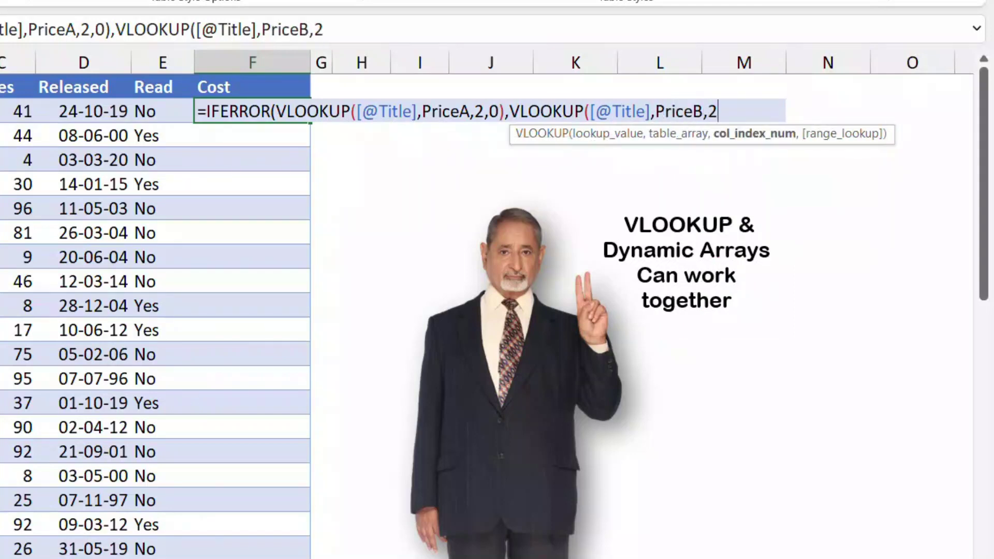
{"action": "type", "text": ",0)"}
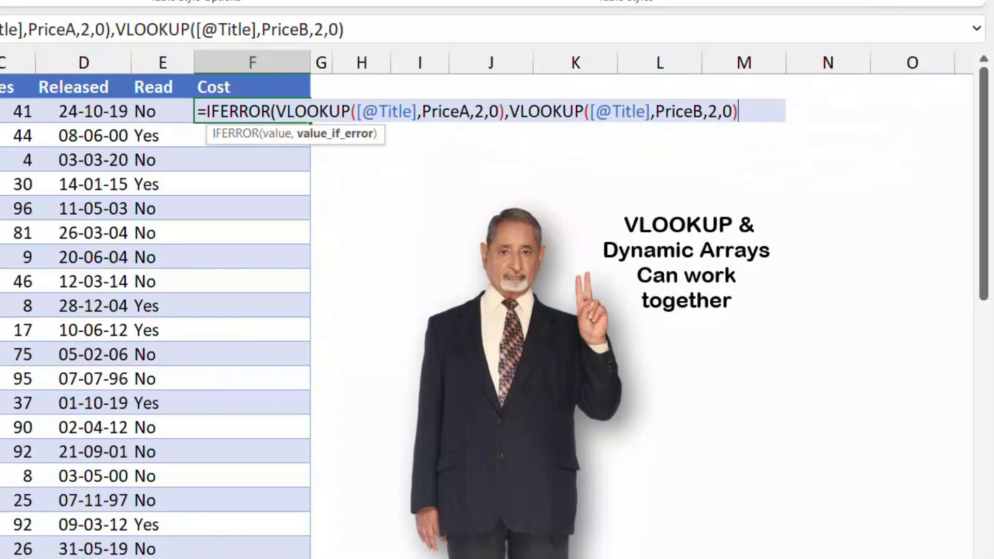
{"action": "type", "text": ")"}
{"action": "key", "text": "Return"}
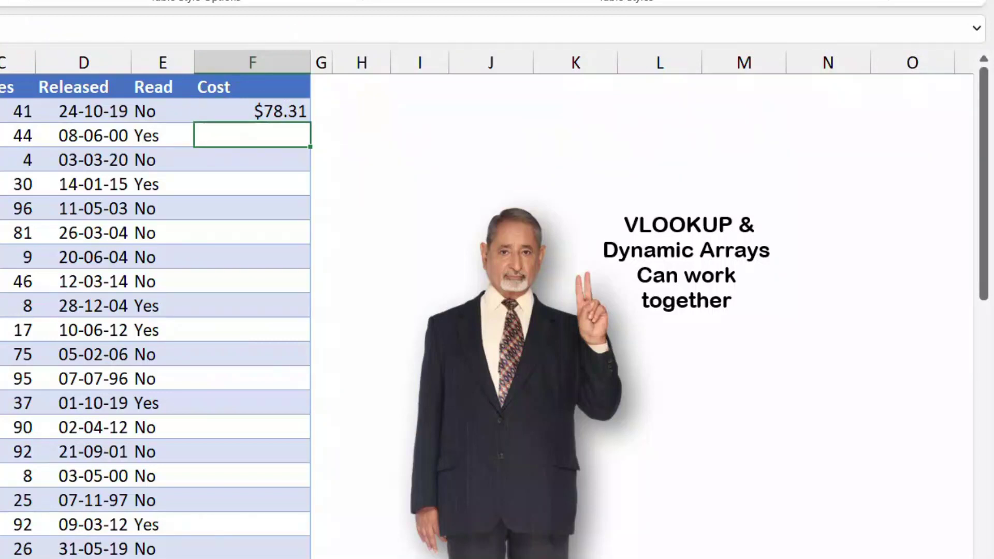
{"action": "left_click", "coordinate": [252, 111]}
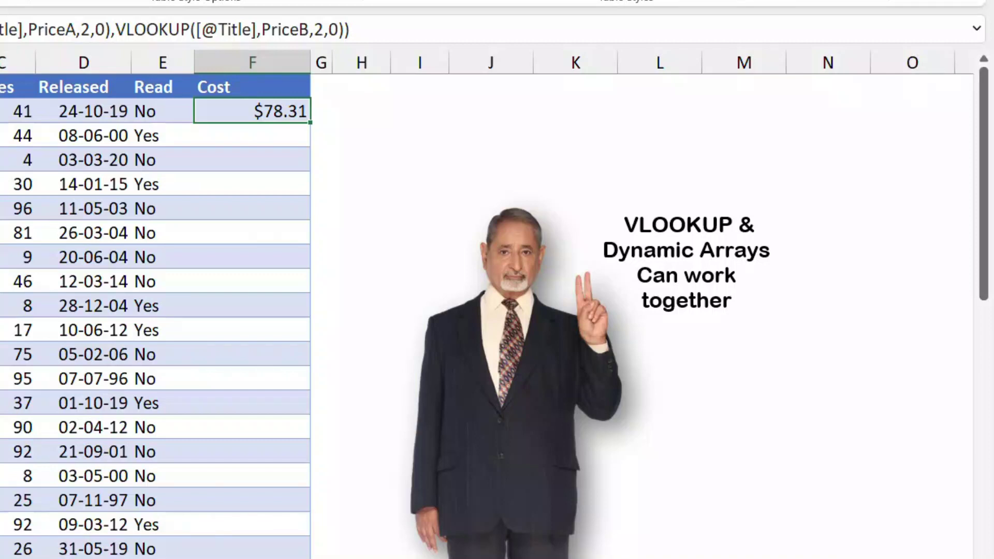
{"action": "key", "text": "Delete"}
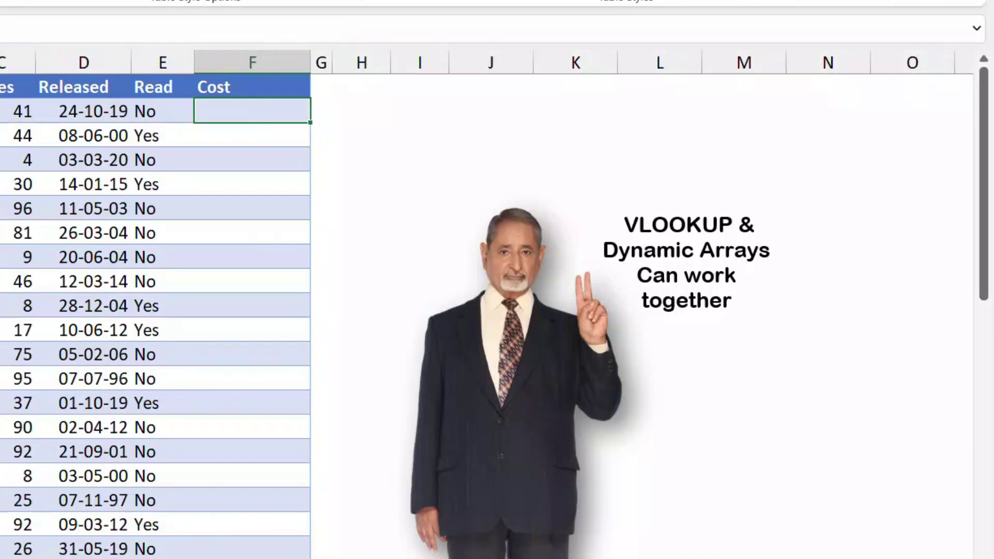
{"action": "type", "text": "=x"}
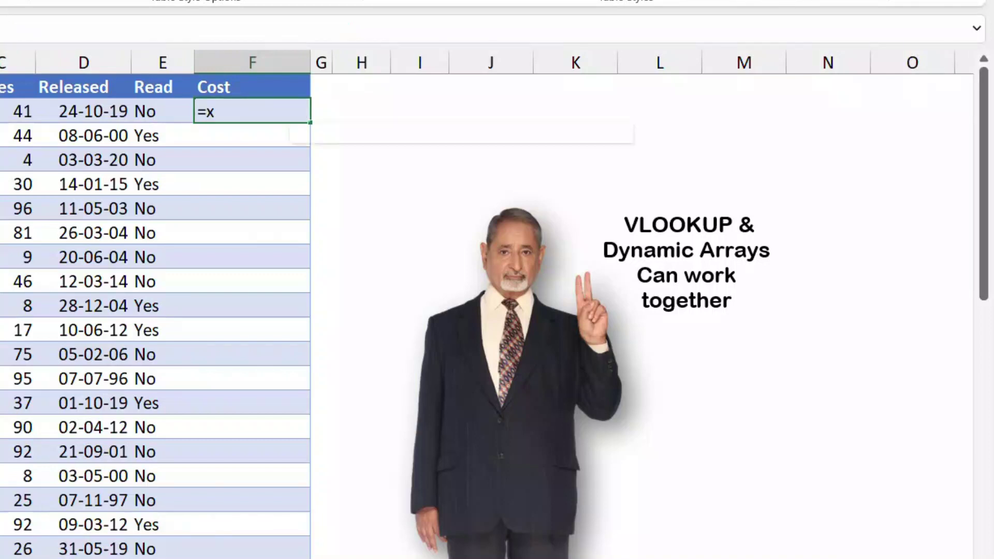
{"action": "type", "text": "loo"}
{"action": "key", "text": "Tab"}
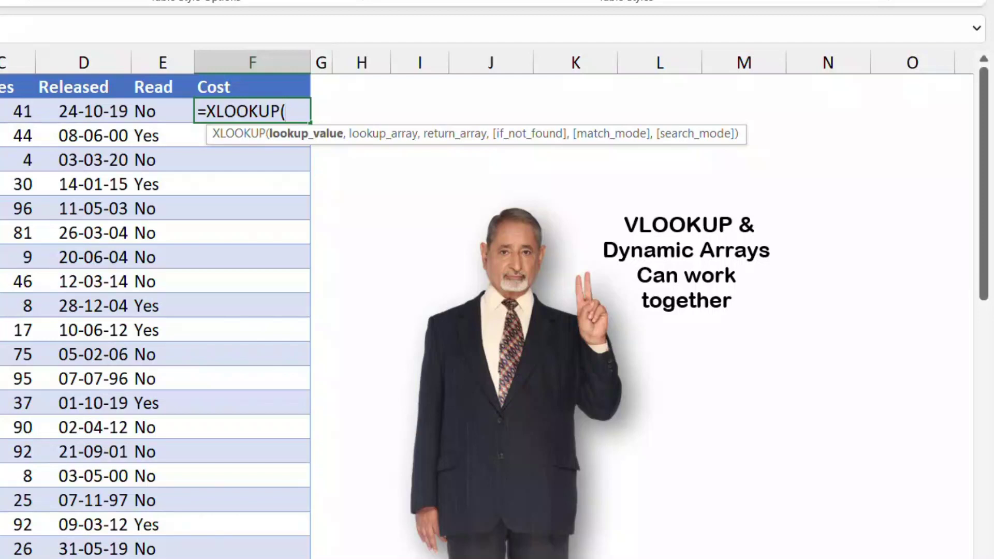
{"action": "key", "text": "Left"}
{"action": "key", "text": "Left"}
{"action": "key", "text": "Left"}
{"action": "key", "text": "Left"}
{"action": "key", "text": "Left"}
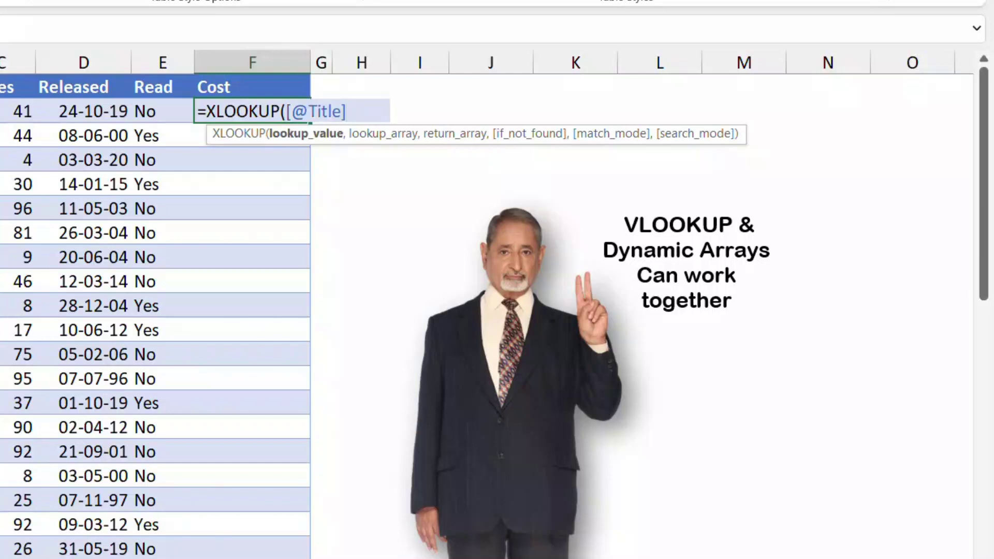
{"action": "type", "text": ","}
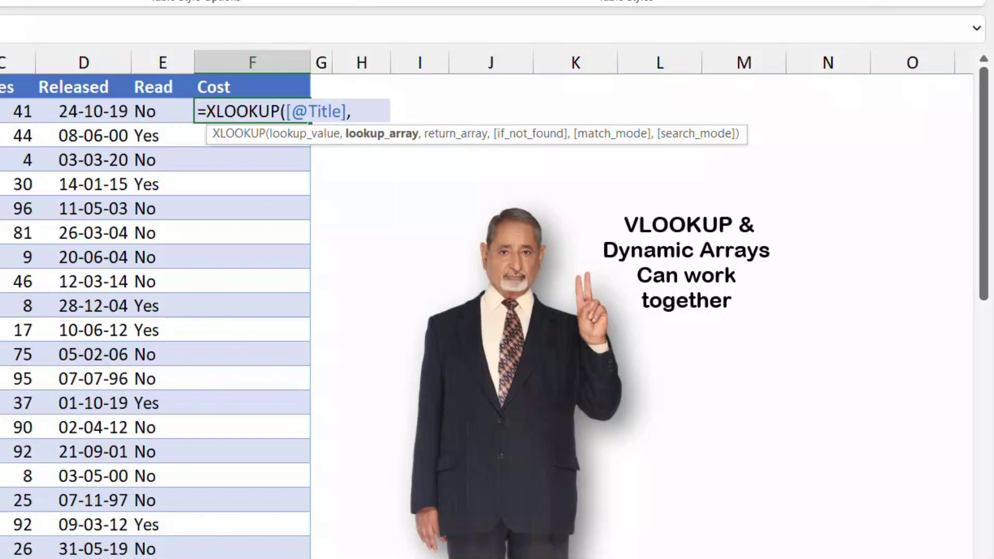
Start a VSTACK function as the XLOOKUP lookup array in F2, with PriceA[Title] as its first array
{"action": "type", "text": "Vs"}
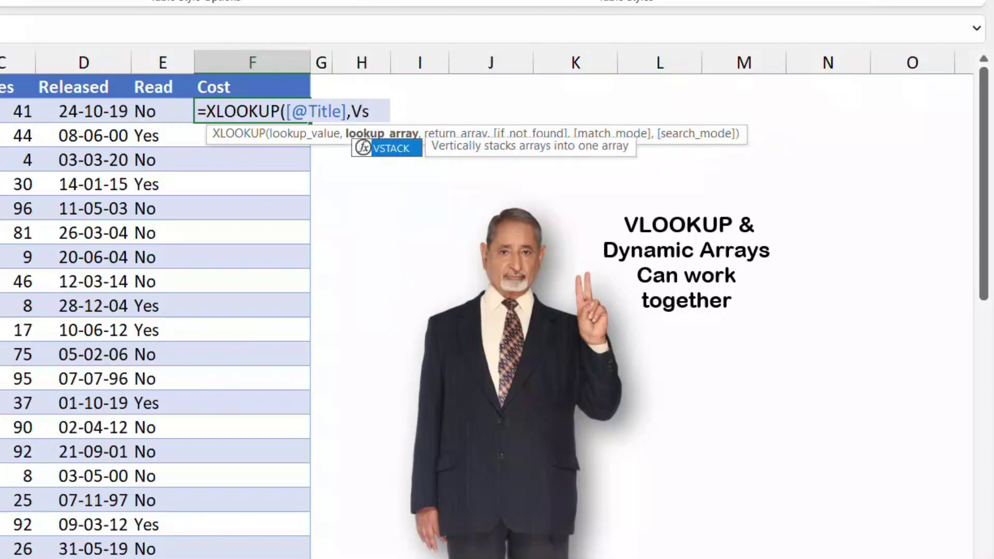
{"action": "type", "text": "ta"}
{"action": "key", "text": "Tab"}
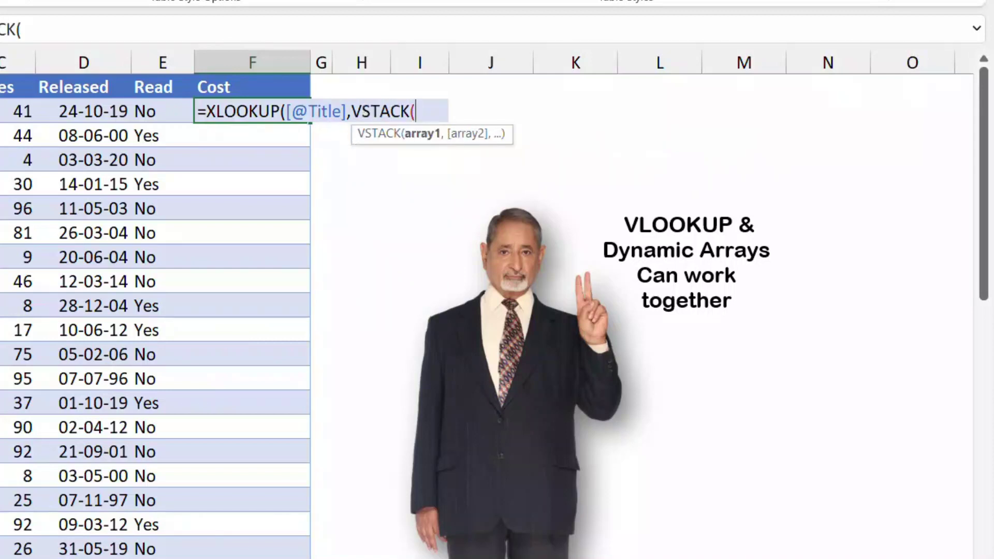
{"action": "type", "text": "Price"}
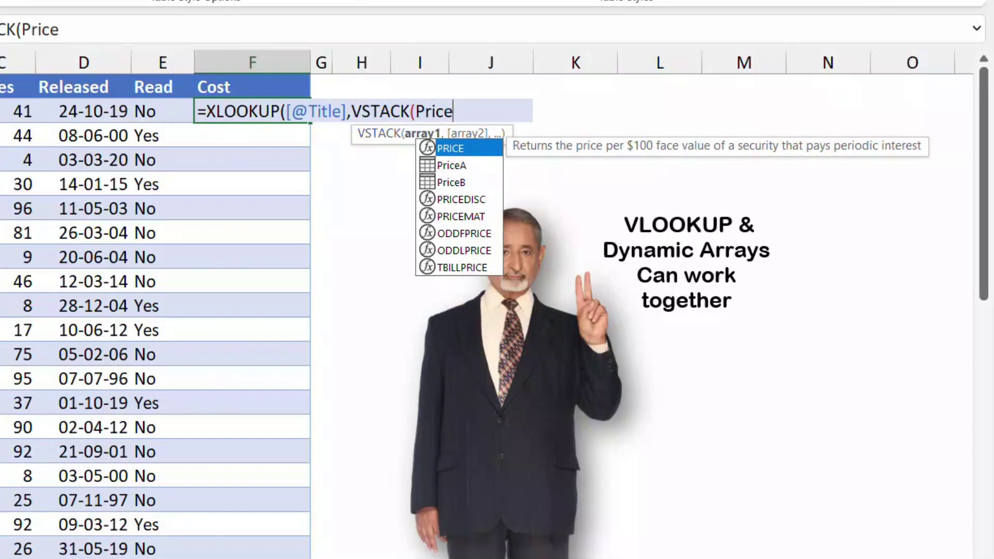
{"action": "key", "text": "Down"}
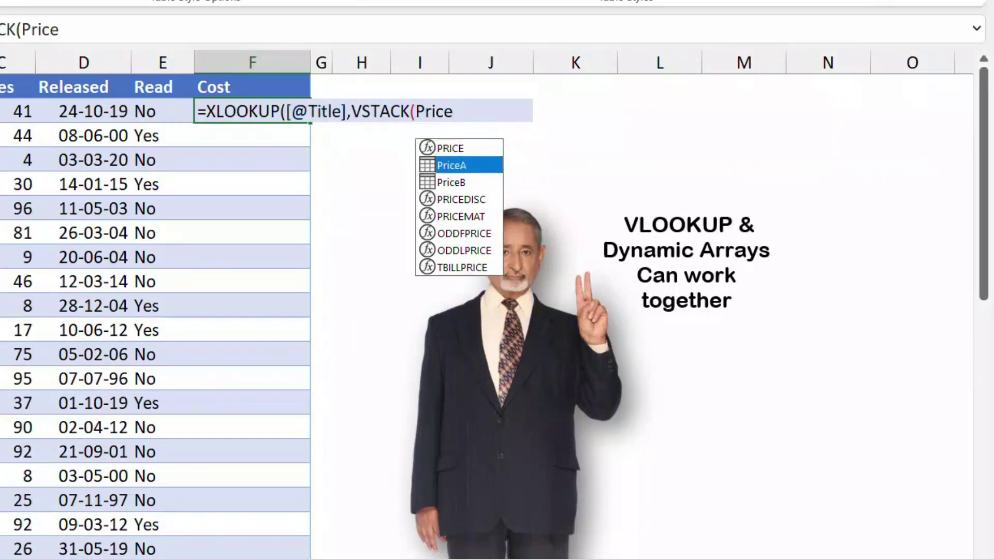
{"action": "key", "text": "Tab"}
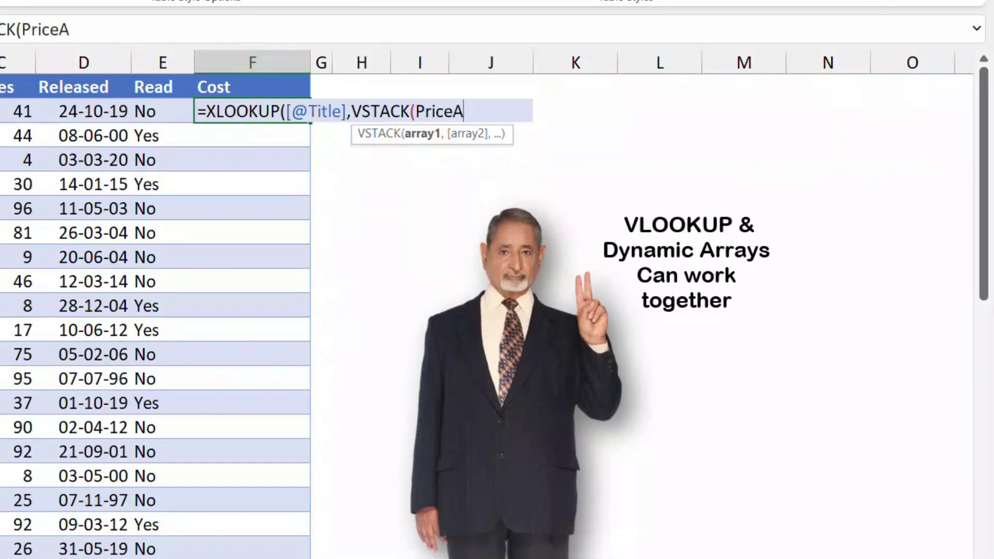
{"action": "type", "text": "["}
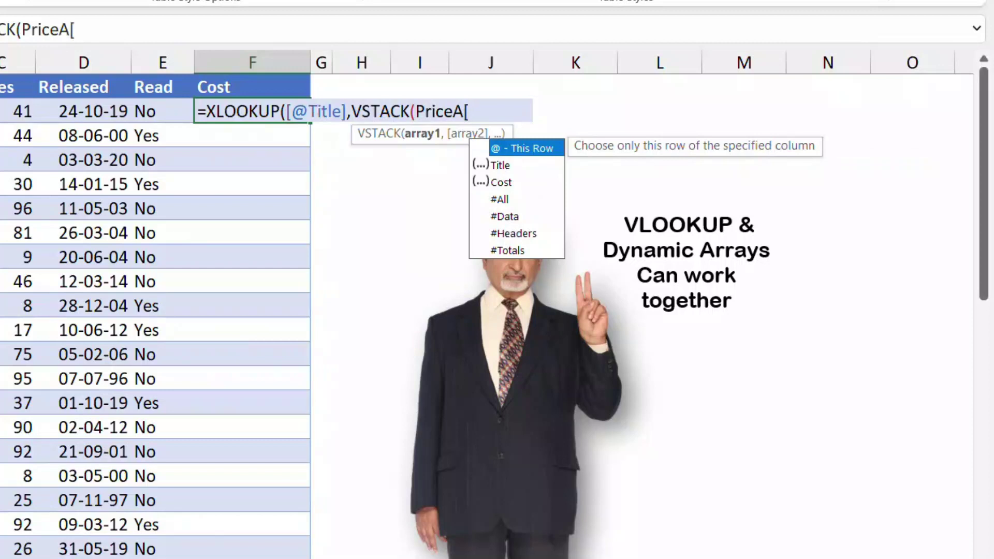
{"action": "key", "text": "Down"}
{"action": "key", "text": "Tab"}
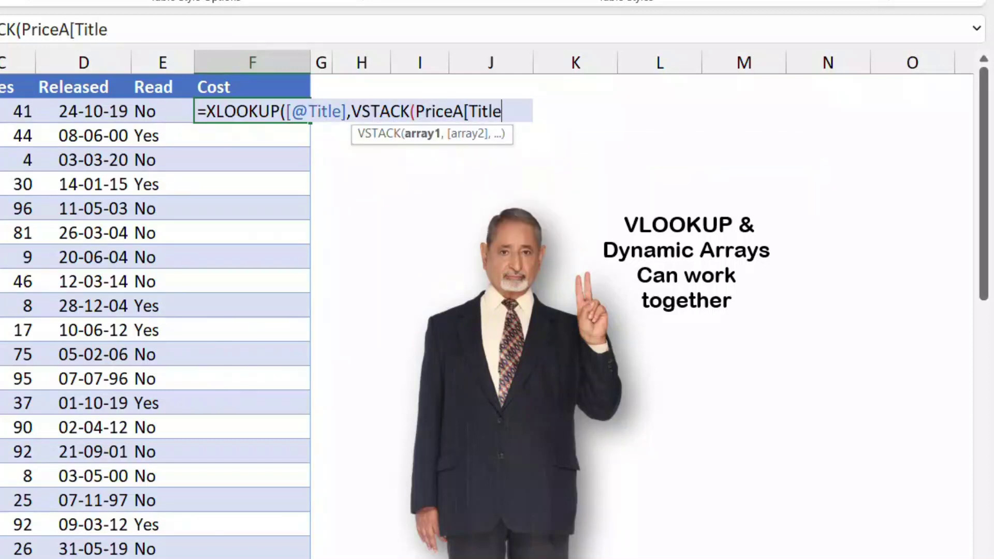
{"action": "type", "text": "],"}
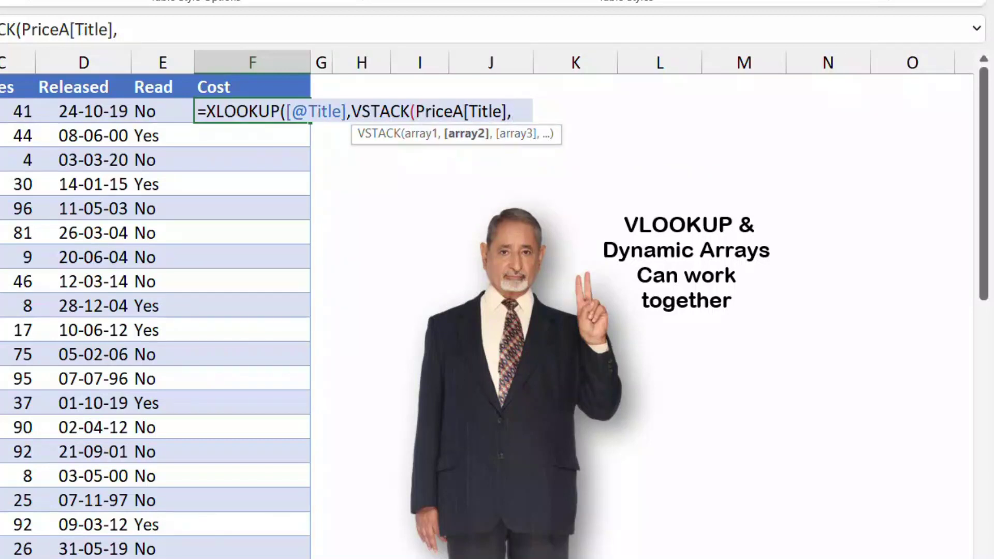
Add PriceB[Title] as the second array and close the VSTACK of the lookup array
{"action": "type", "text": "Pr"}
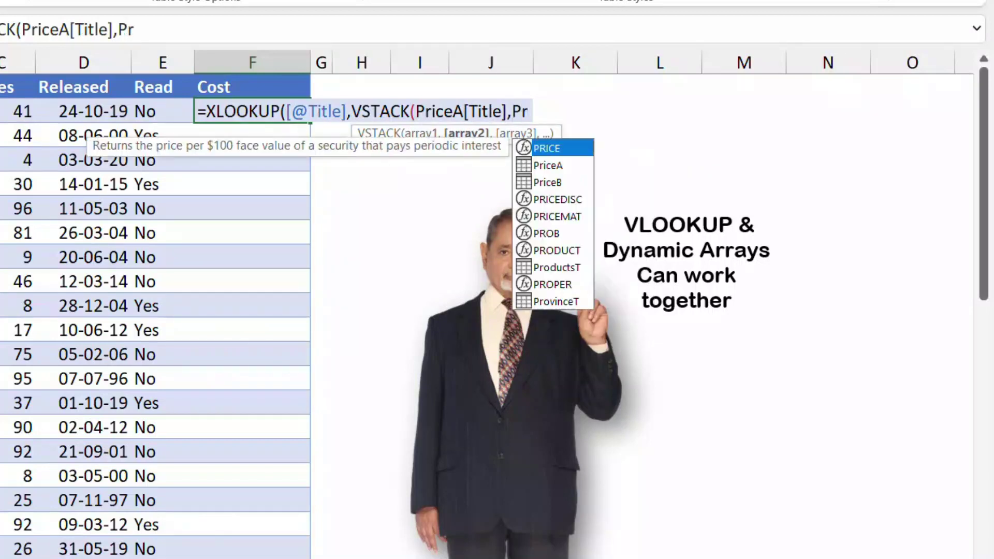
{"action": "type", "text": "i"}
{"action": "key", "text": "Down"}
{"action": "key", "text": "Down"}
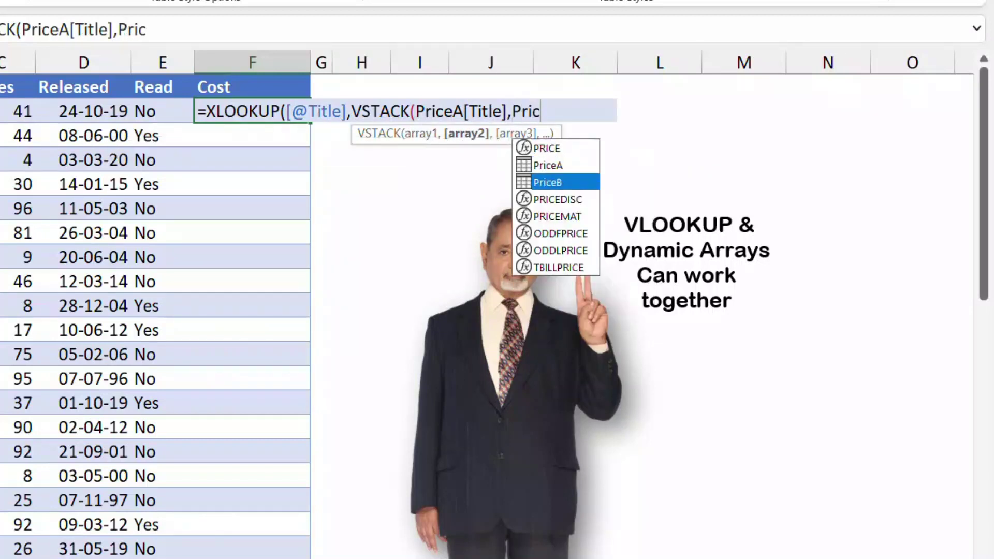
{"action": "key", "text": "Tab"}
{"action": "type", "text": "["}
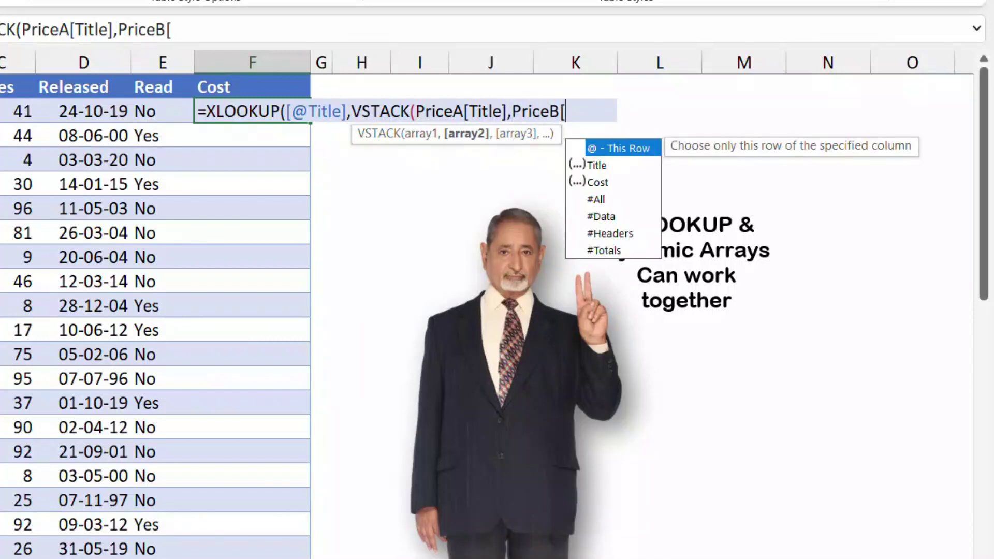
{"action": "key", "text": "Down"}
{"action": "key", "text": "Tab"}
{"action": "type", "text": "]"}
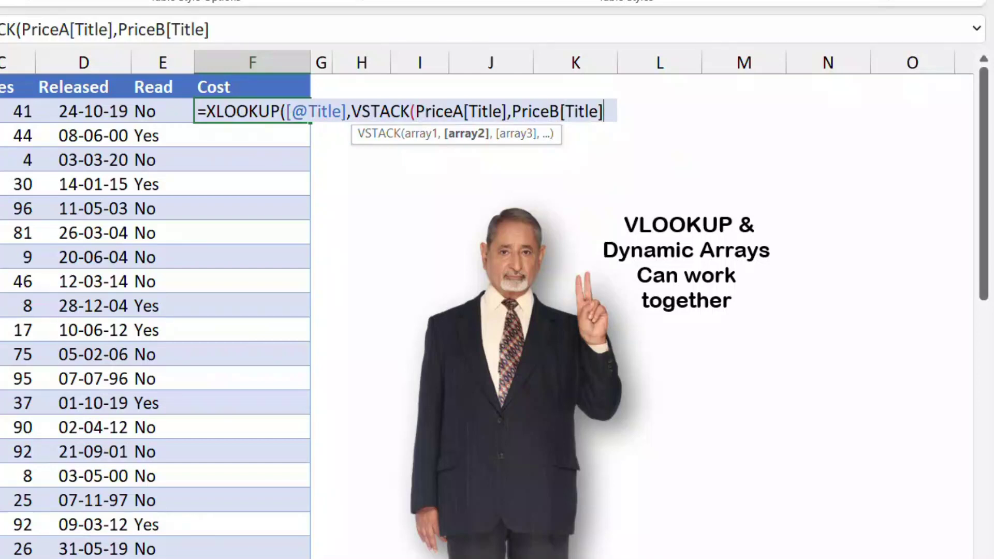
{"action": "type", "text": ")"}
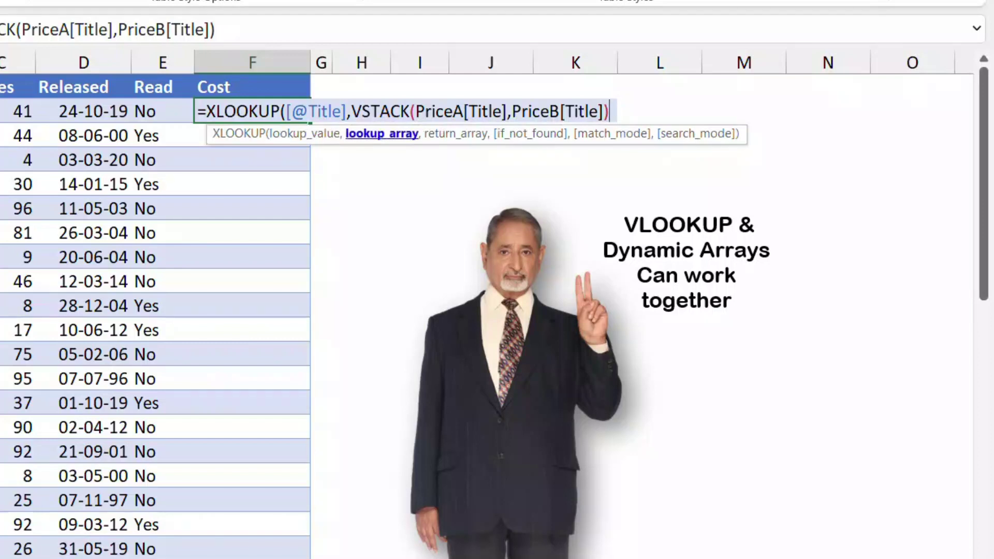
Evaluate the VSTACK lookup array within the F2 formula to inspect the stacked titles, and restore the original expression
{"action": "left_click", "coordinate": [381, 134]}
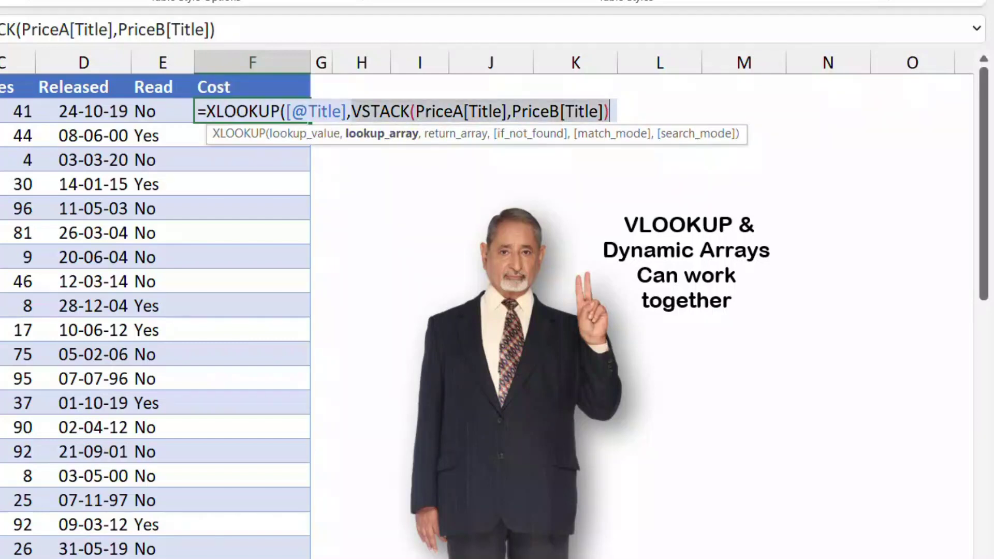
{"action": "key", "text": "F9"}
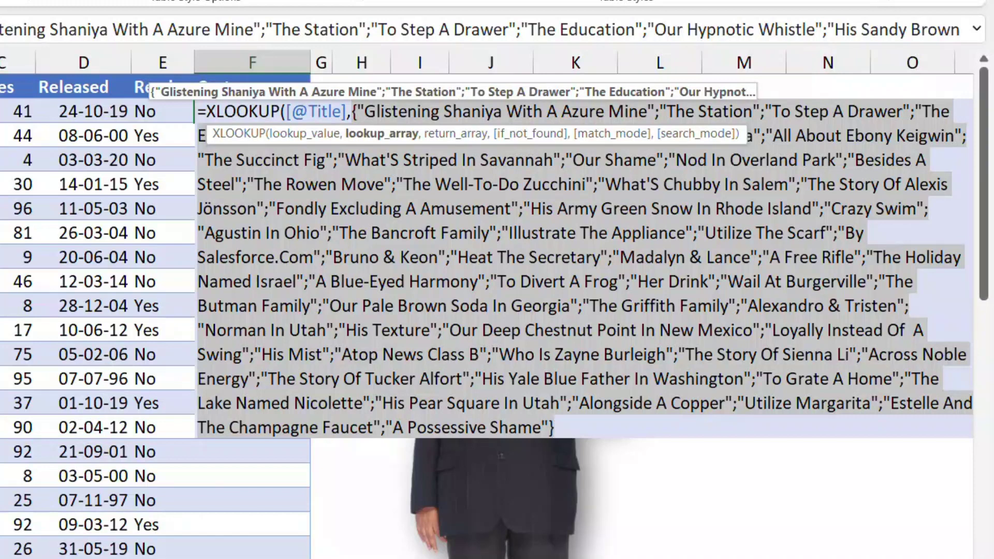
{"action": "key", "text": "ctrl+z"}
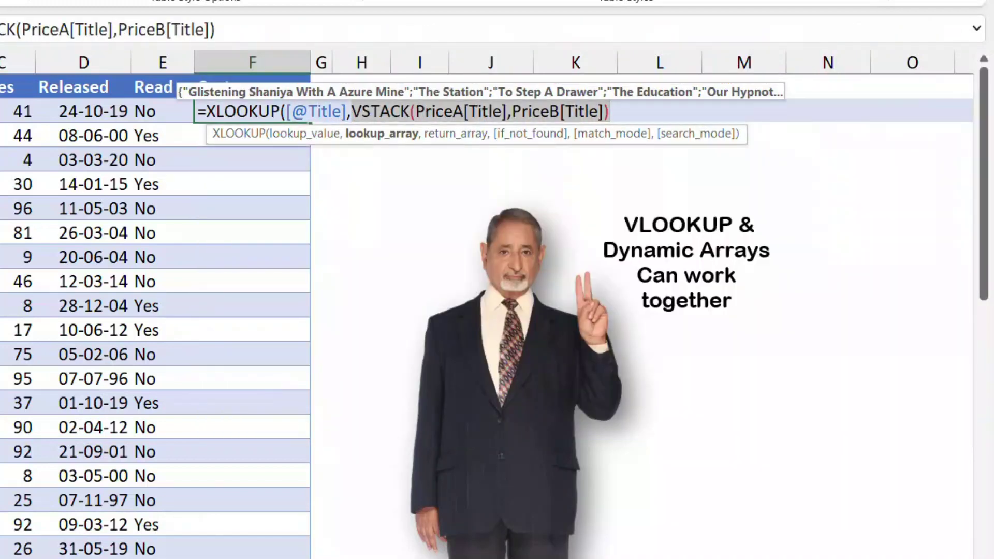
Start a second VSTACK as the XLOOKUP return array, with PriceA[Cost] as its first array
{"action": "key", "text": "End"}
{"action": "type", "text": ","}
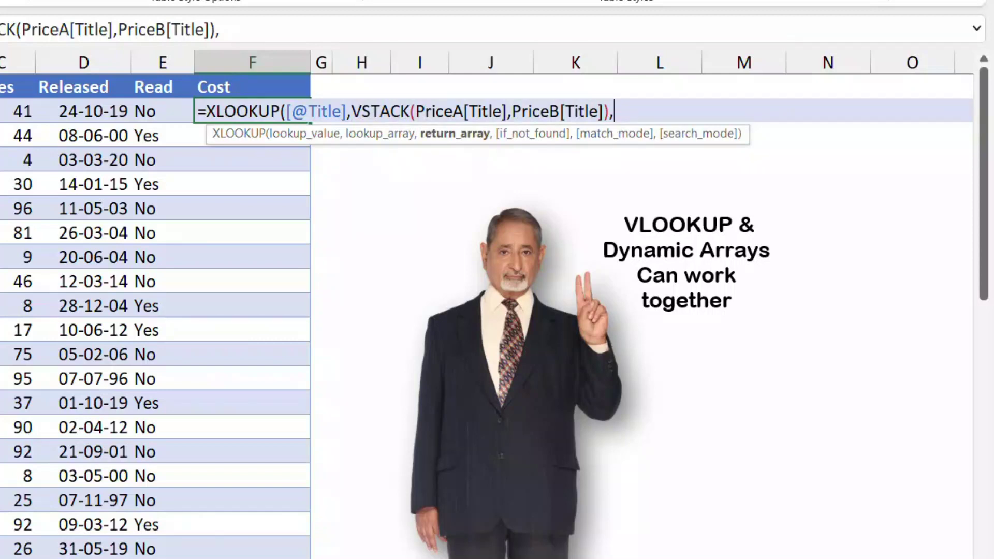
{"action": "type", "text": "Vstac"}
{"action": "key", "text": "Tab"}
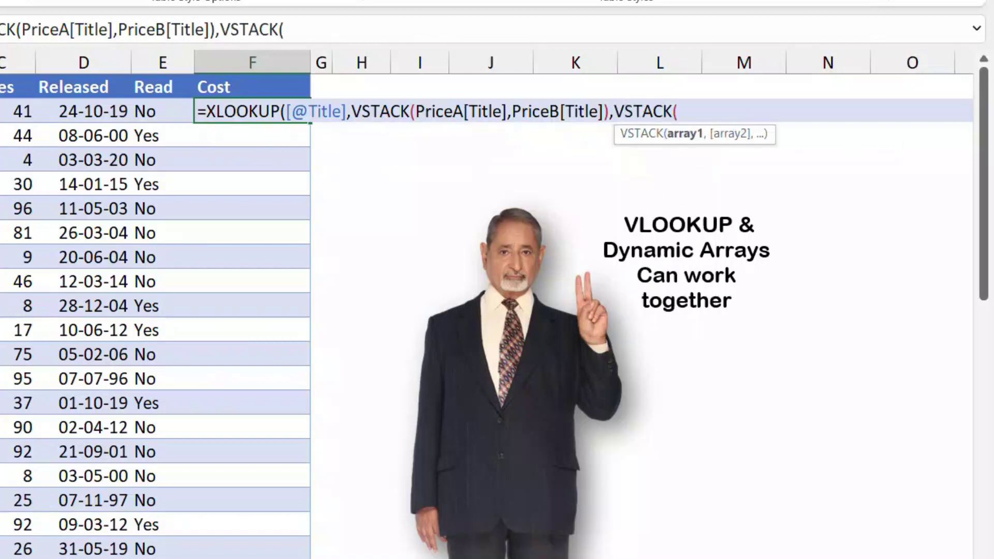
{"action": "type", "text": "pri"}
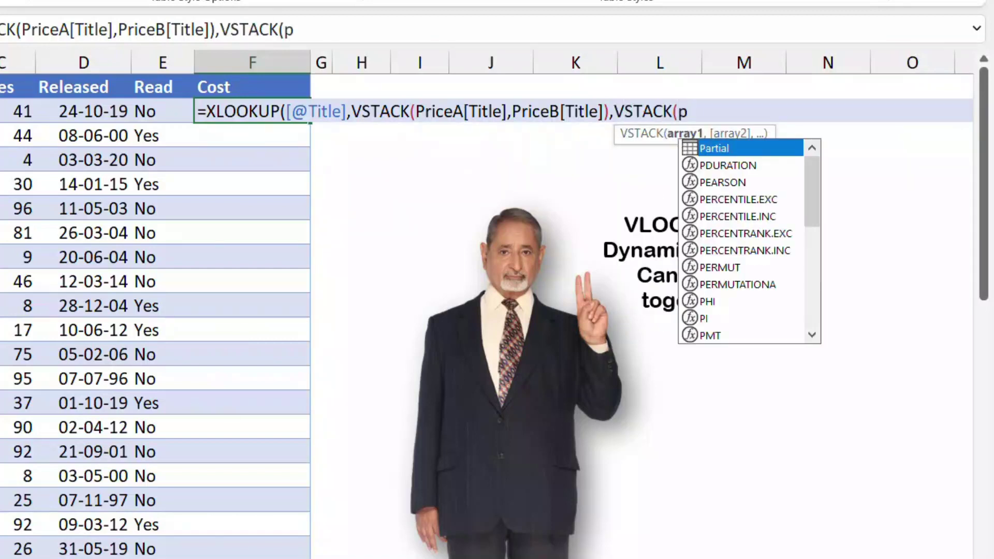
{"action": "key", "text": "Down"}
{"action": "key", "text": "Tab"}
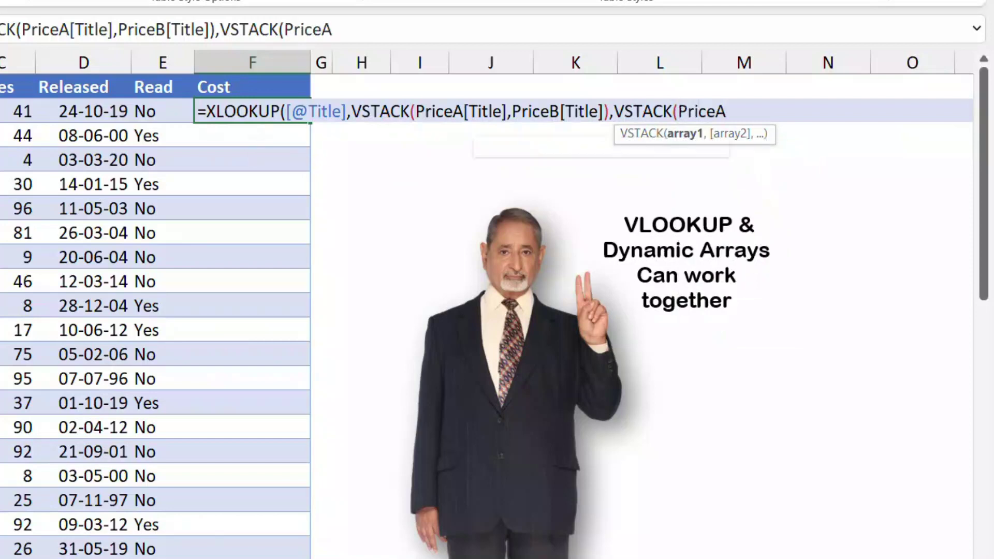
{"action": "type", "text": "["}
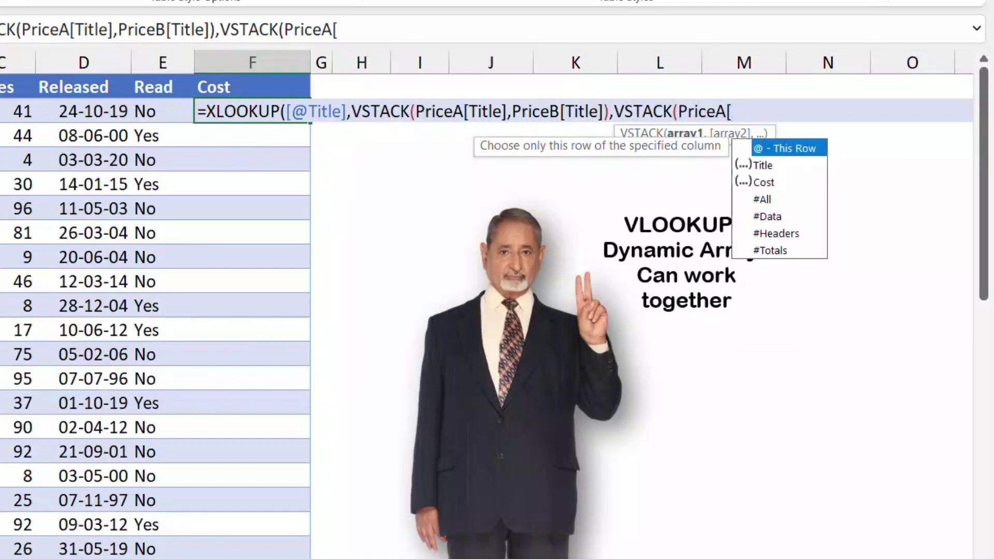
{"action": "key", "text": "Down"}
{"action": "key", "text": "Down"}
{"action": "key", "text": "Tab"}
{"action": "type", "text": "]"}
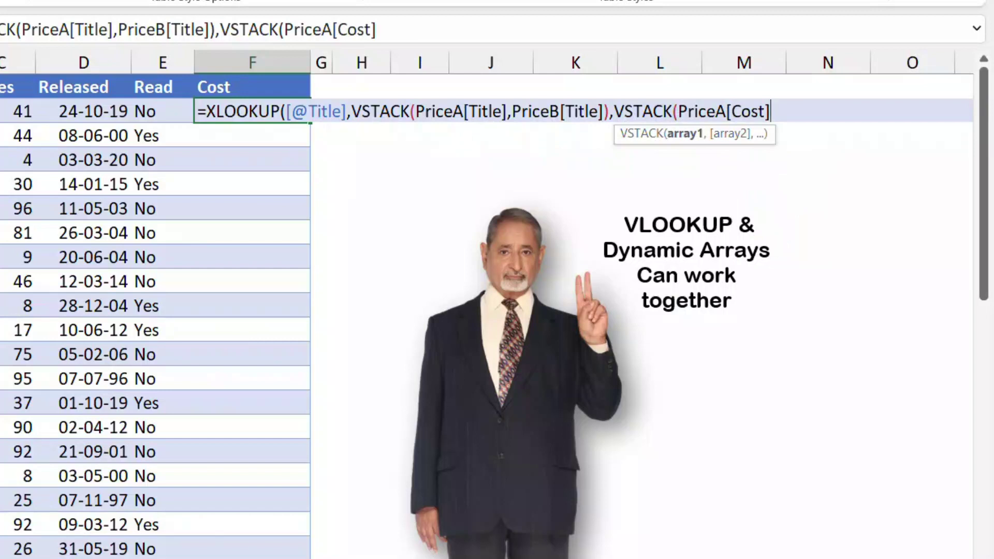
{"action": "type", "text": ","}
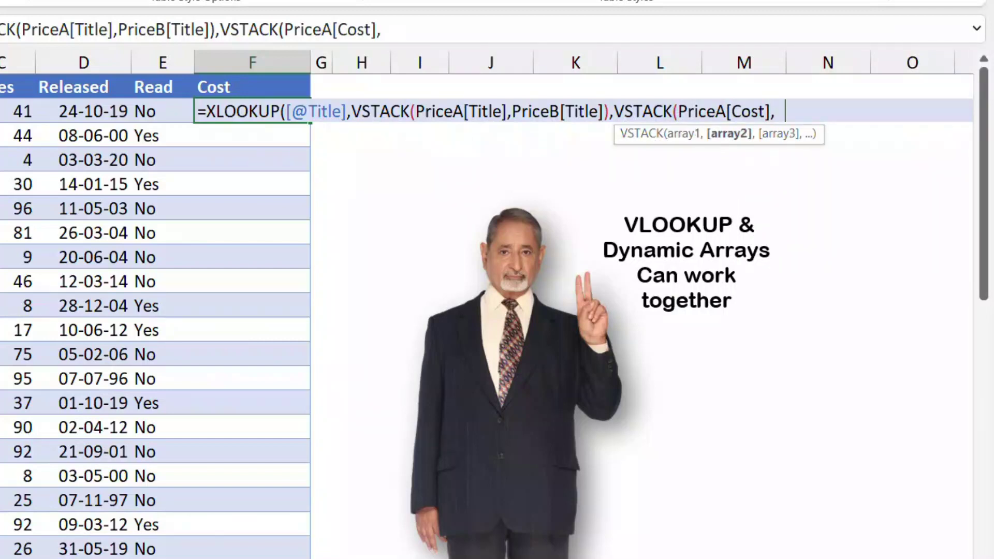
Add PriceB[Cost] as the second array and close the VSTACK of the return array
{"action": "type", "text": "Pric"}
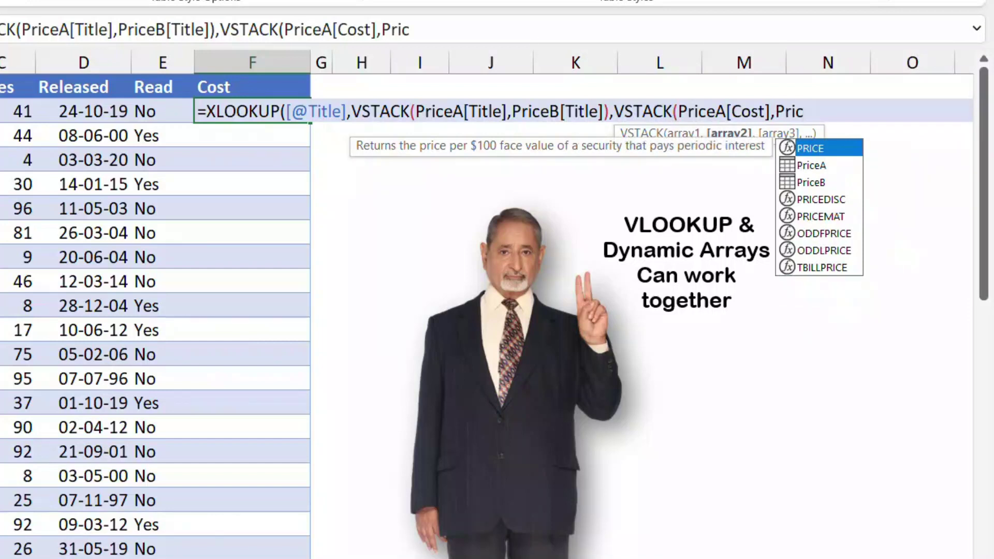
{"action": "key", "text": "Down"}
{"action": "key", "text": "Down"}
{"action": "key", "text": "Tab"}
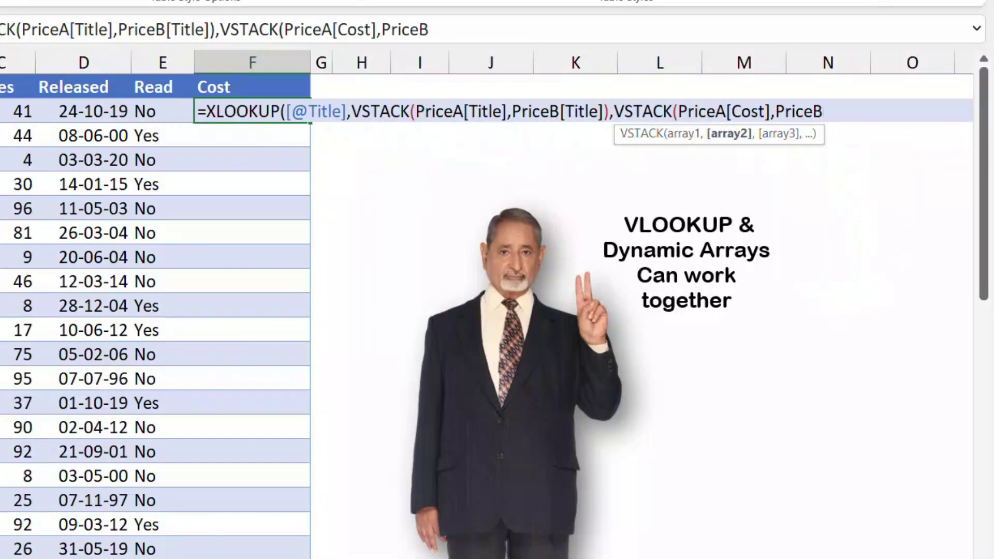
{"action": "type", "text": "[c"}
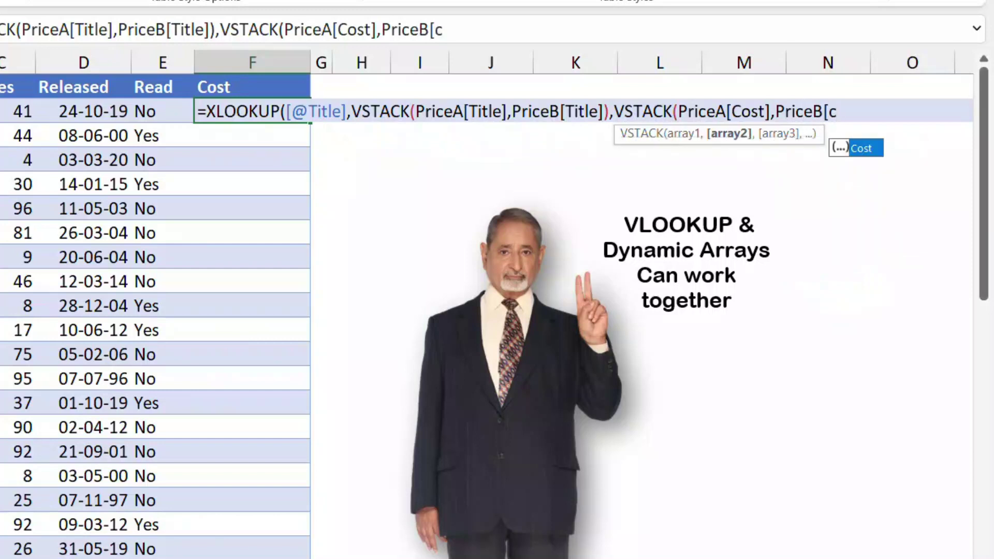
{"action": "key", "text": "Tab"}
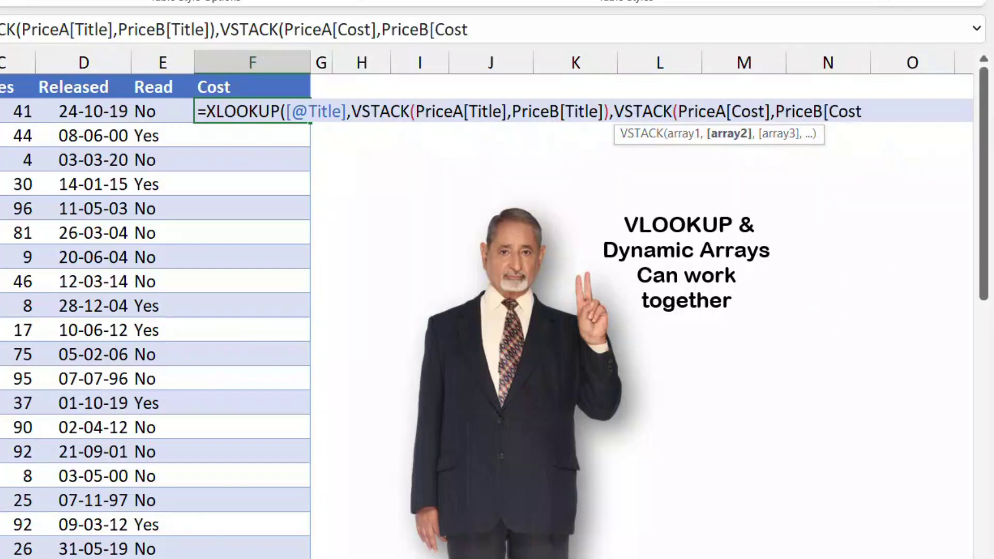
{"action": "type", "text": "])"}
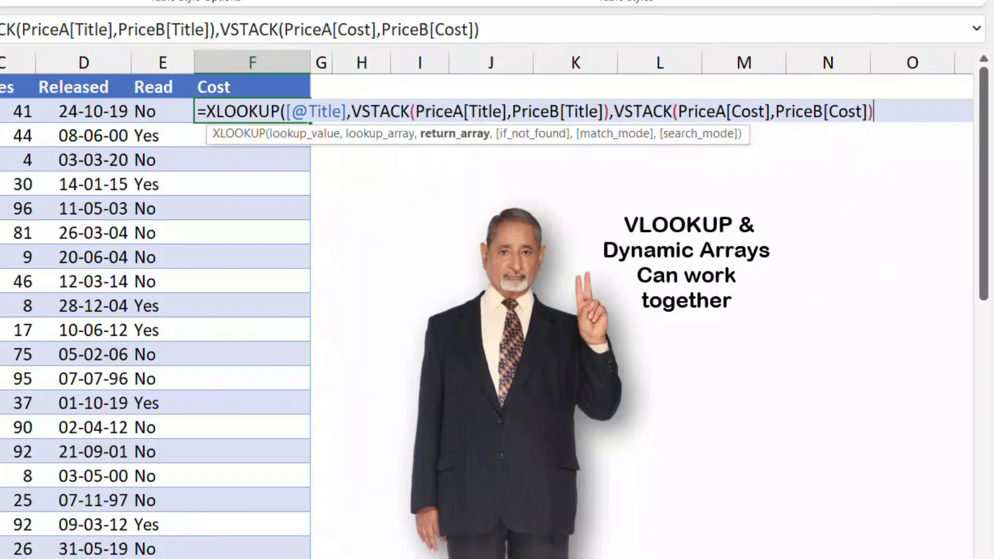
Complete the XLOOKUP formula in F2 and overwrite all cells in the Cost column with it
{"action": "type", "text": ")"}
{"action": "key", "text": "Return"}
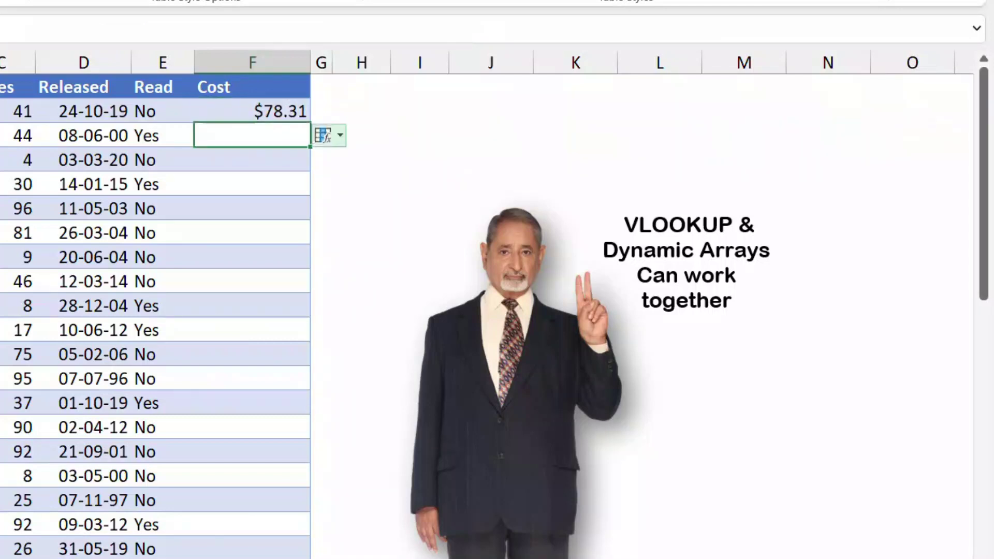
{"action": "left_click", "coordinate": [327, 135]}
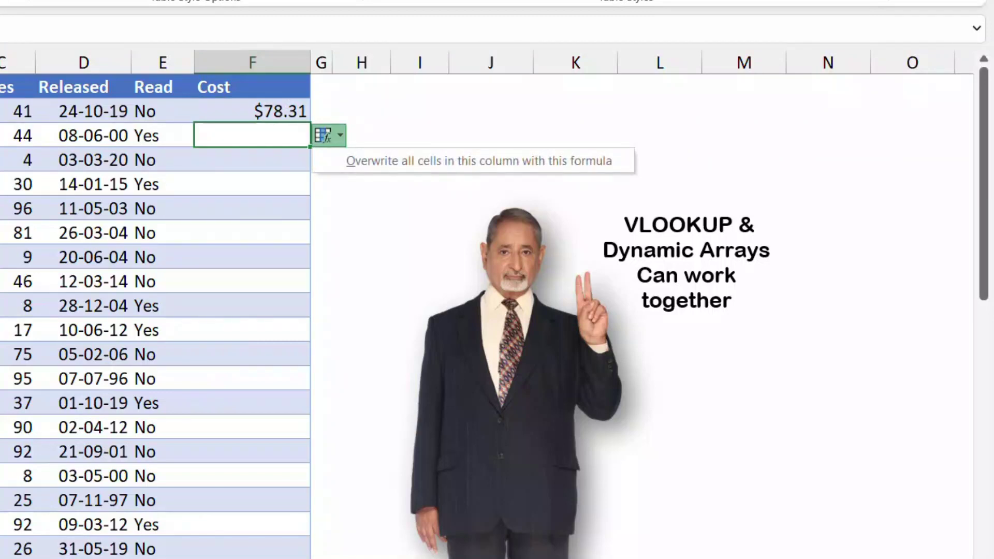
{"action": "left_click", "coordinate": [473, 161]}
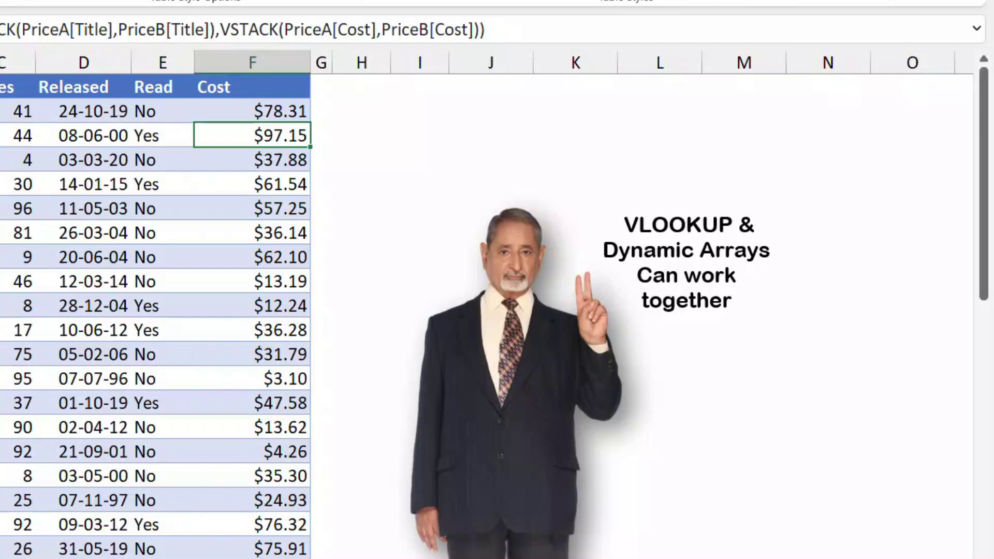
Clear all formulas from the Cost column, starting at F2, and select F2 again
{"action": "left_click", "coordinate": [252, 111]}
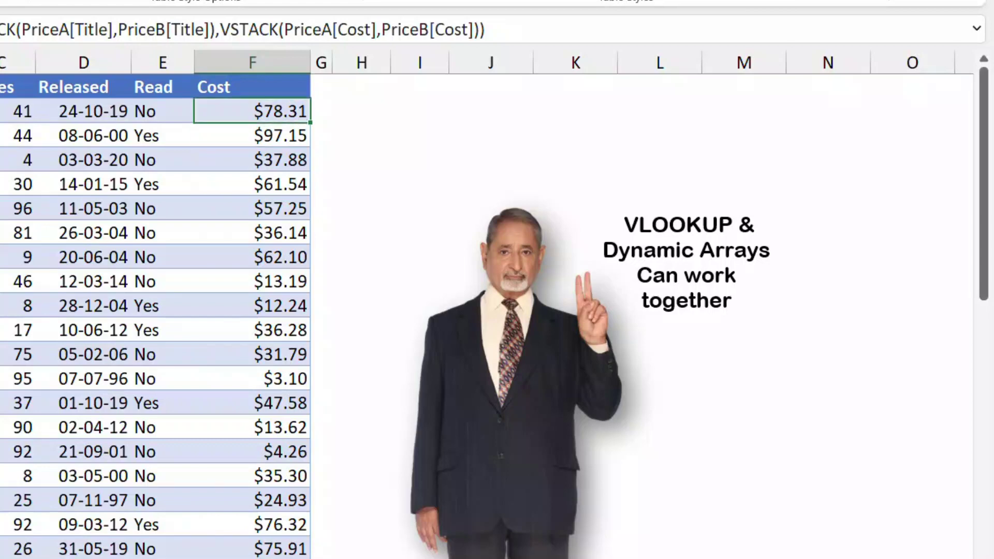
{"action": "key", "text": "ctrl+shift+Down"}
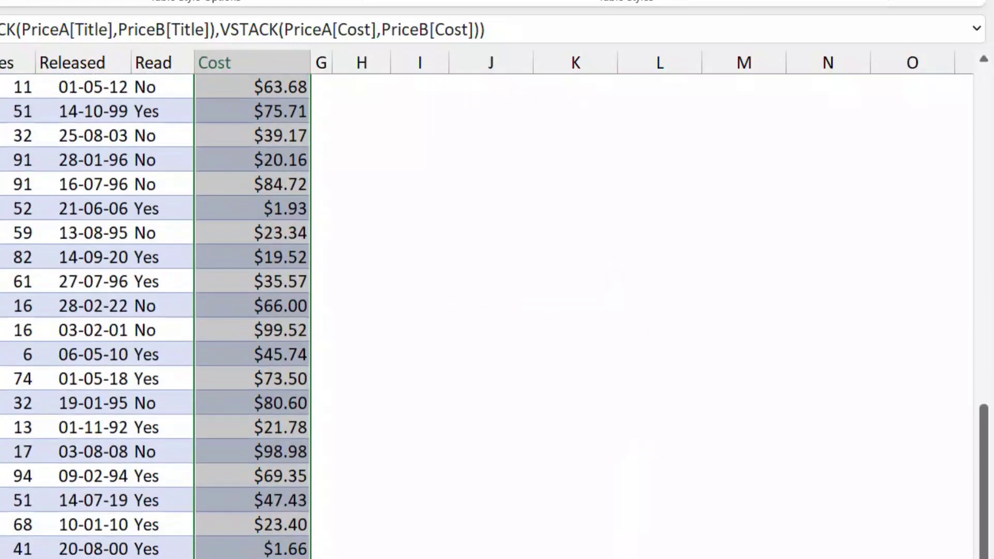
{"action": "key", "text": "Delete"}
{"action": "key", "text": "ctrl+BackSpace"}
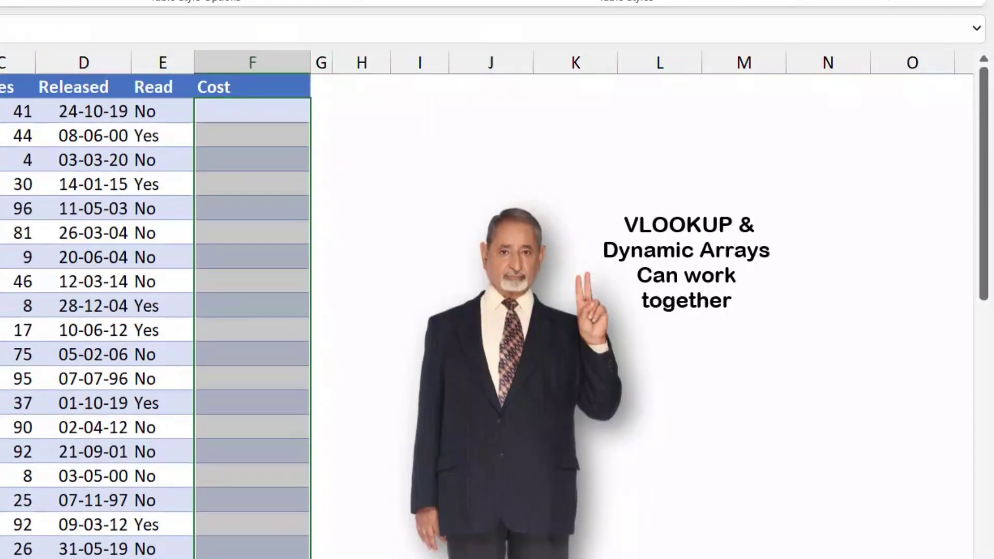
{"action": "left_click", "coordinate": [252, 111]}
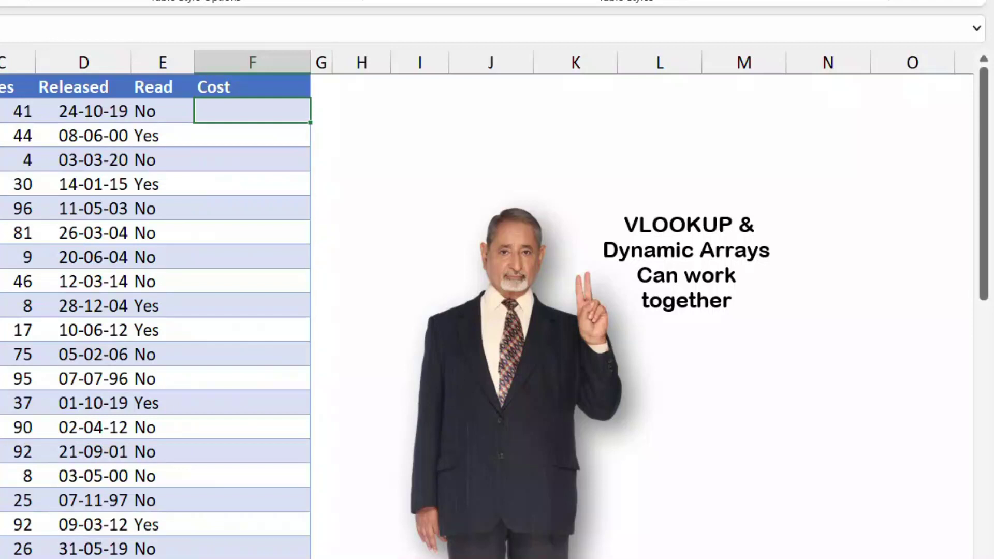
{"action": "type", "text": "=vloo"}
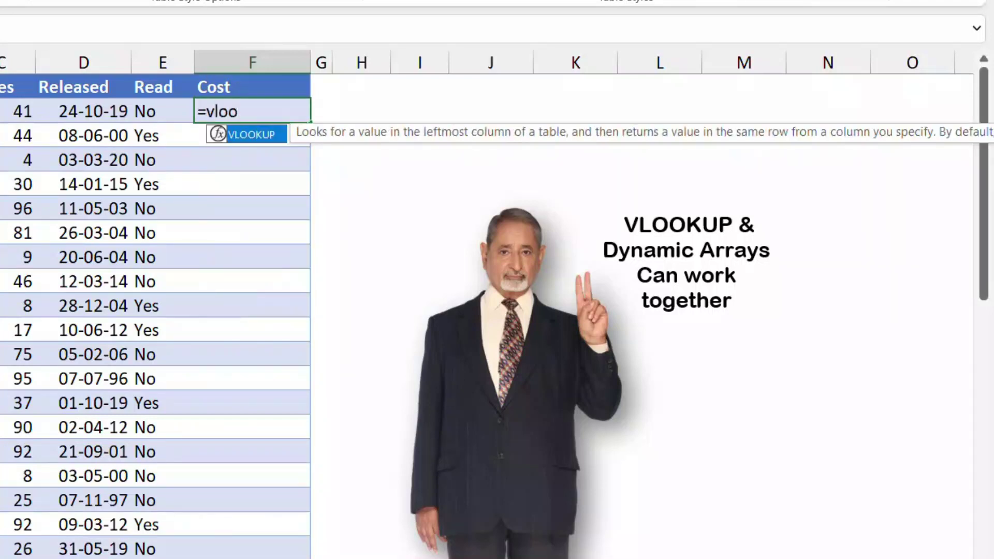
{"action": "key", "text": "Tab"}
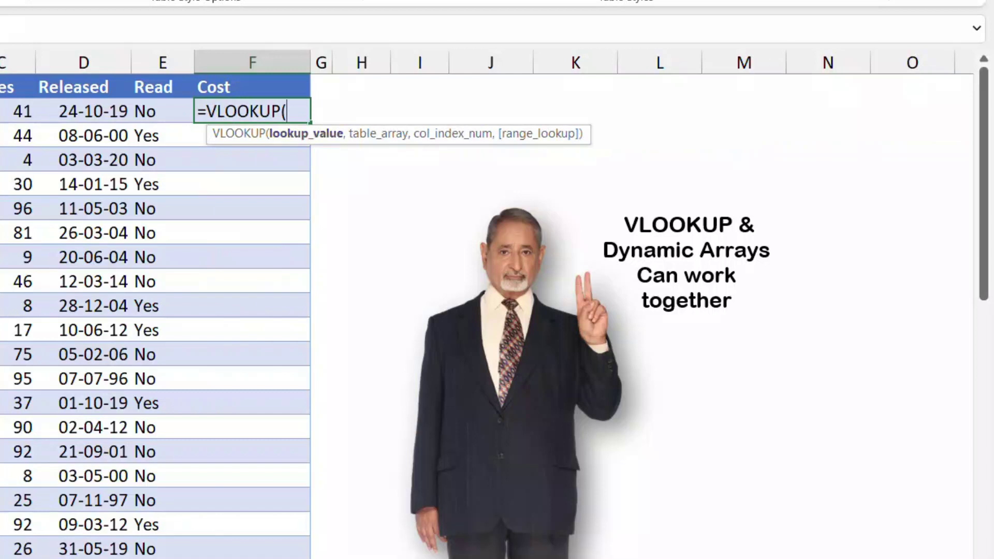
{"action": "key", "text": "ctrl+Left"}
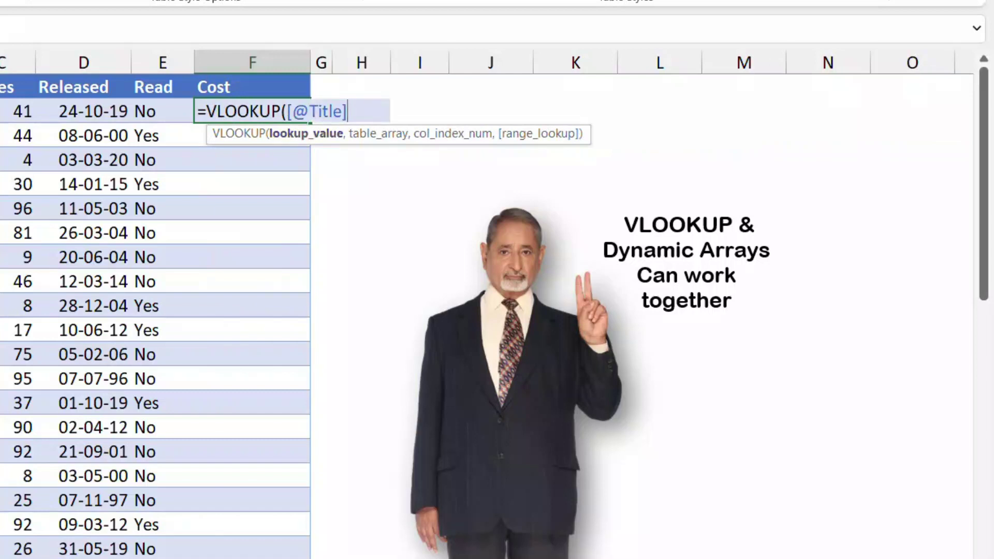
{"action": "type", "text": ","}
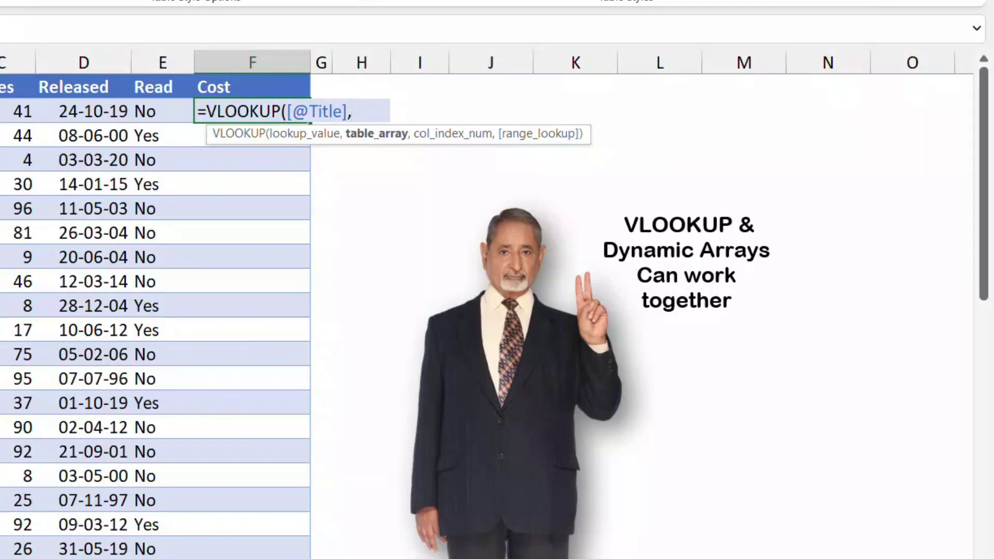
Enter VSTACK(PriceA,PriceB) as the table array of the VLOOKUP in F2
{"action": "type", "text": "Vsta"}
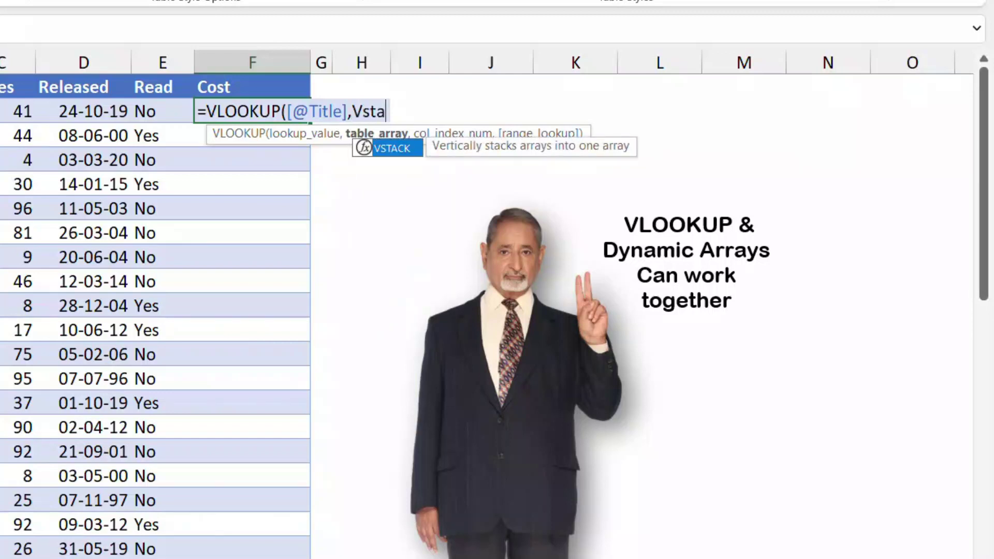
{"action": "key", "text": "Tab"}
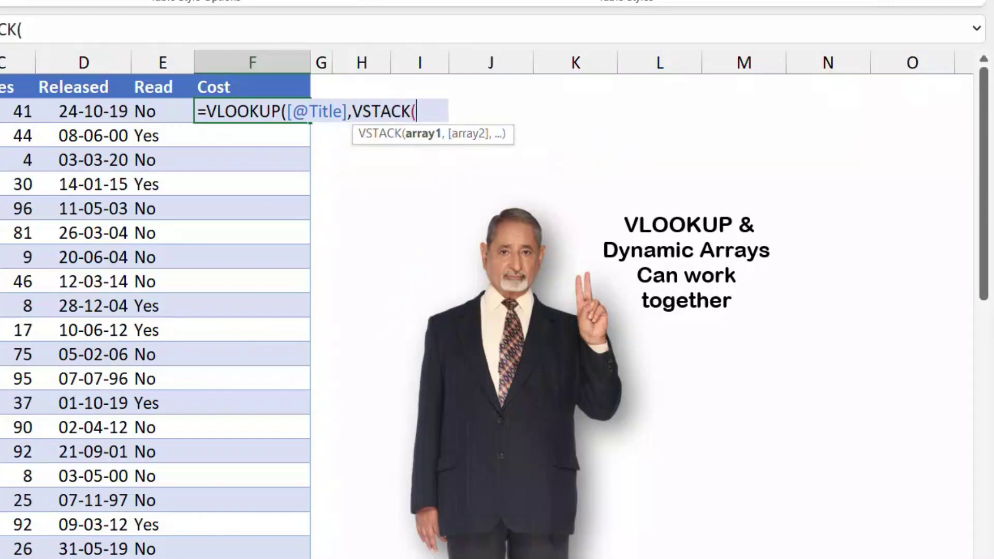
{"action": "type", "text": "pri"}
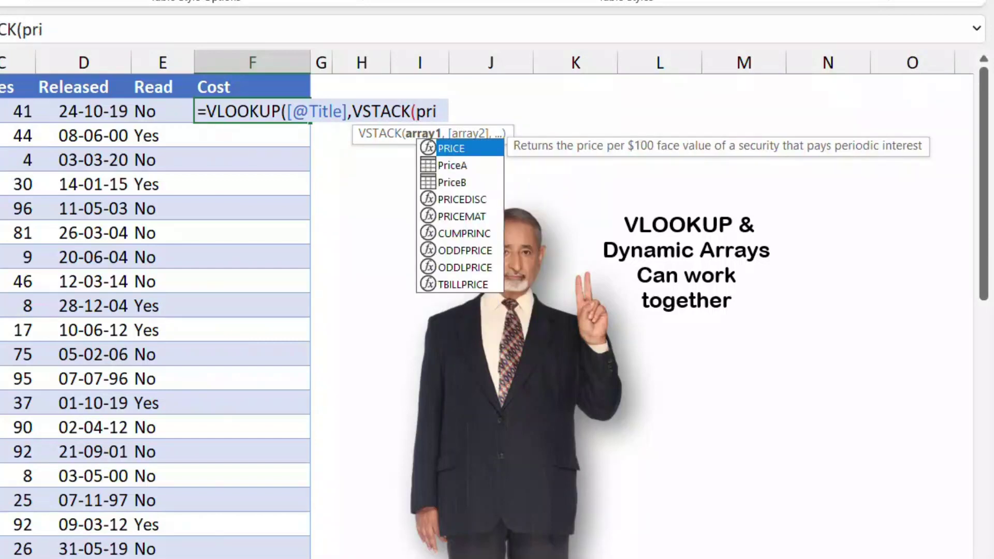
{"action": "key", "text": "Down"}
{"action": "key", "text": "Tab"}
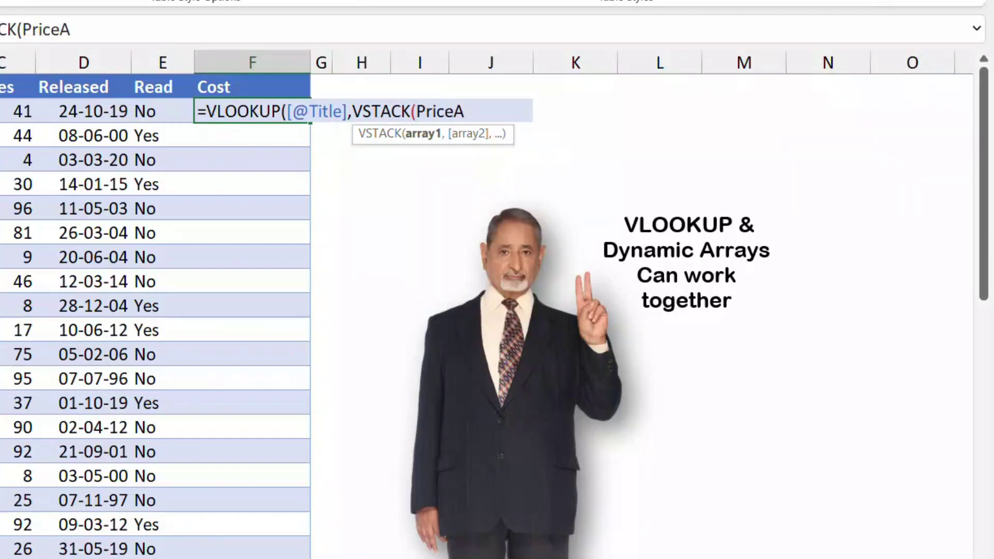
{"action": "type", "text": ",Pr"}
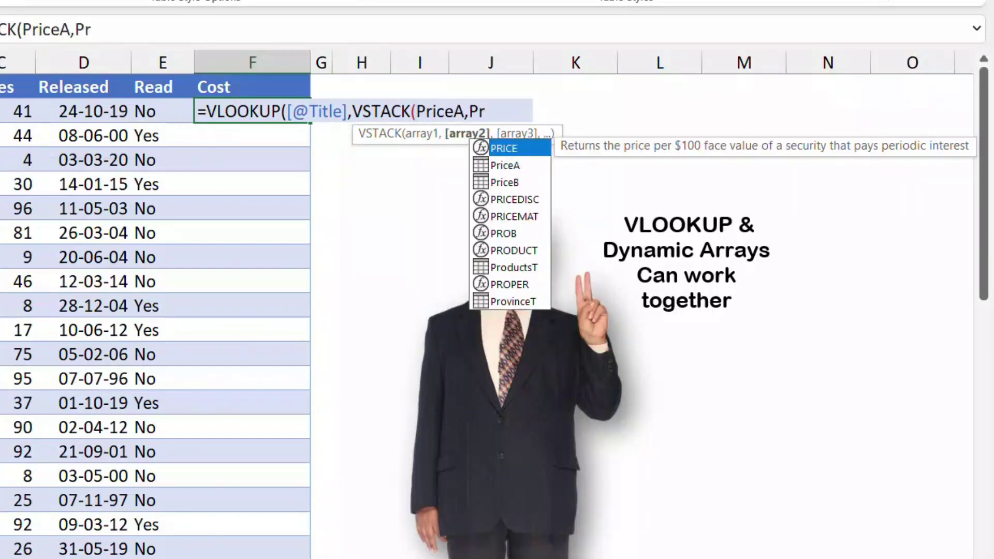
{"action": "key", "text": "Down"}
{"action": "key", "text": "Down"}
{"action": "key", "text": "Tab"}
{"action": "type", "text": ")"}
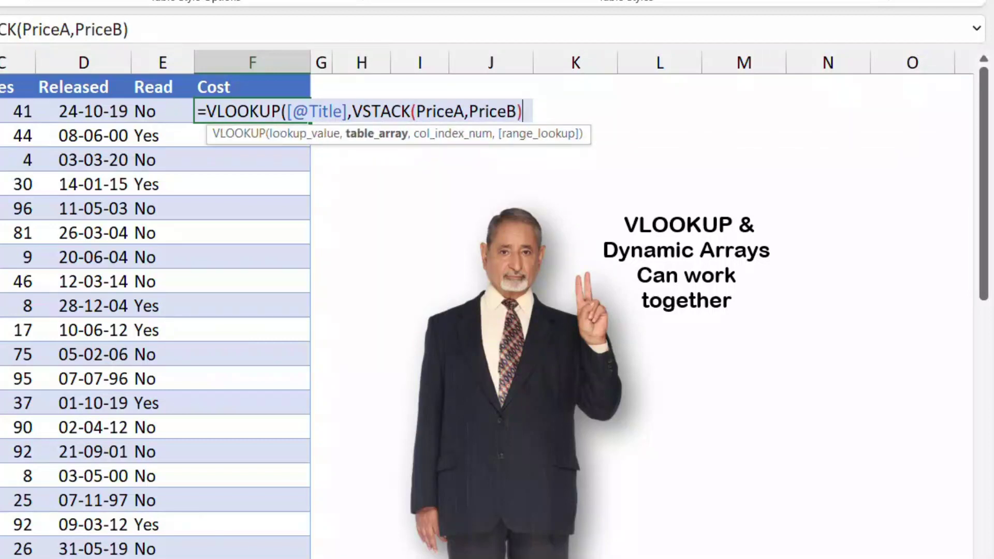
Finish the F2 VLOOKUP with column index 2 and exact match 0, and overwrite all cells in the Cost column with it
{"action": "type", "text": ","}
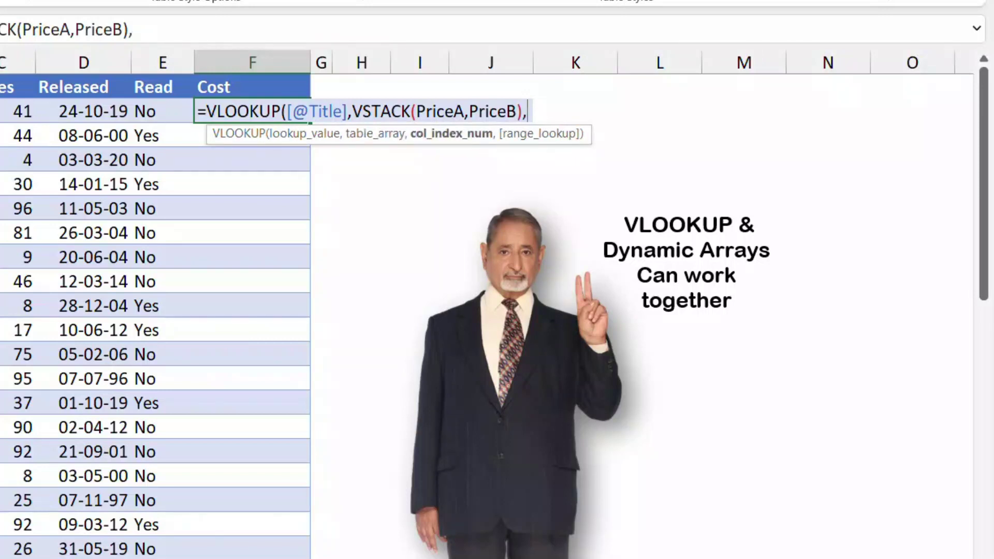
{"action": "type", "text": "2,0)"}
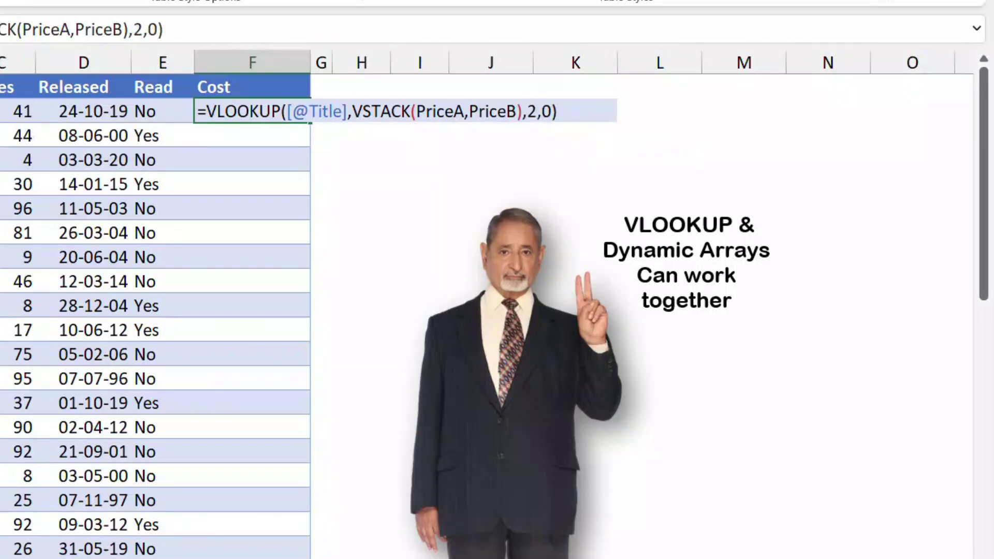
{"action": "key", "text": "Return"}
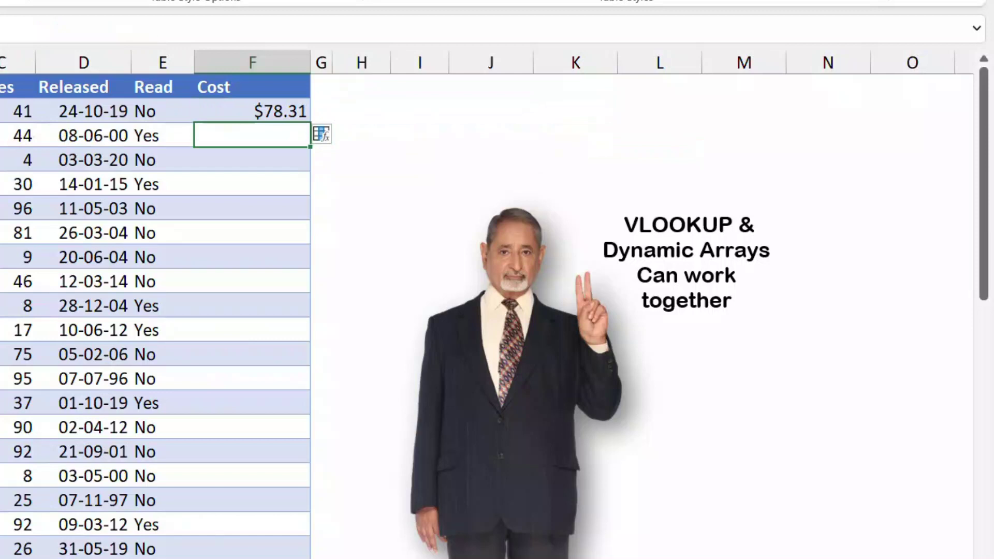
{"action": "left_click", "coordinate": [329, 136]}
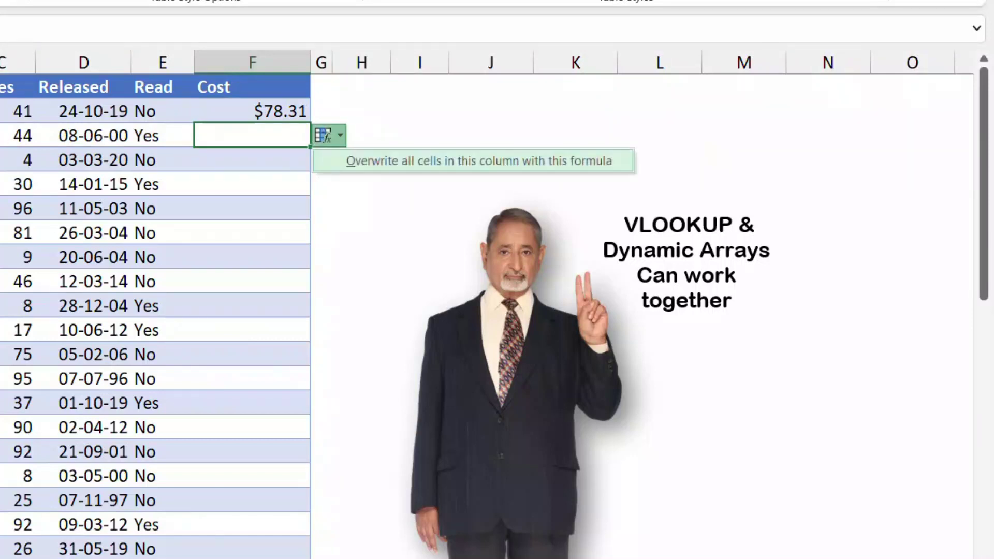
{"action": "key", "text": "o"}
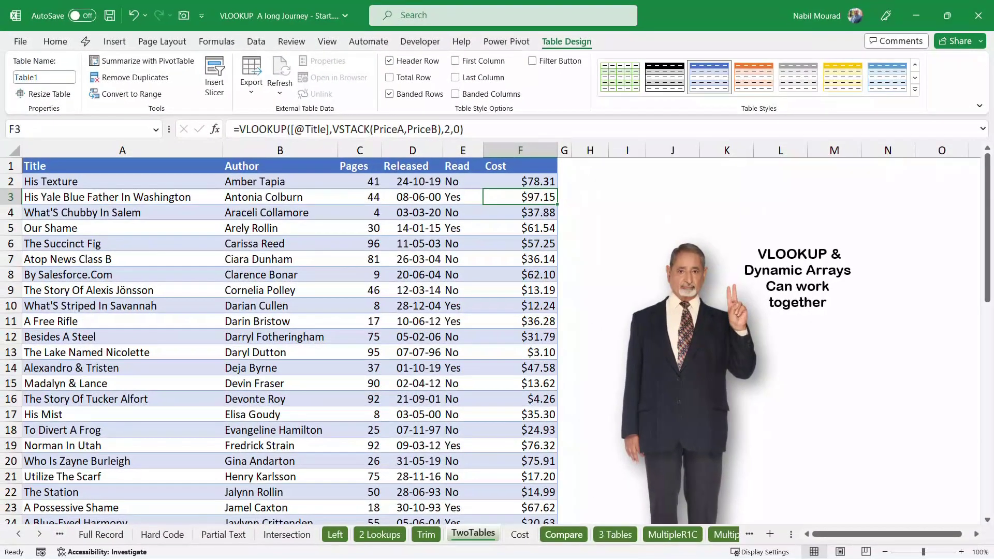
On the Compare sheet, start a VLOOKUP in E6 with invoice number cell A6 as the lookup value
{"action": "left_click", "coordinate": [564, 534]}
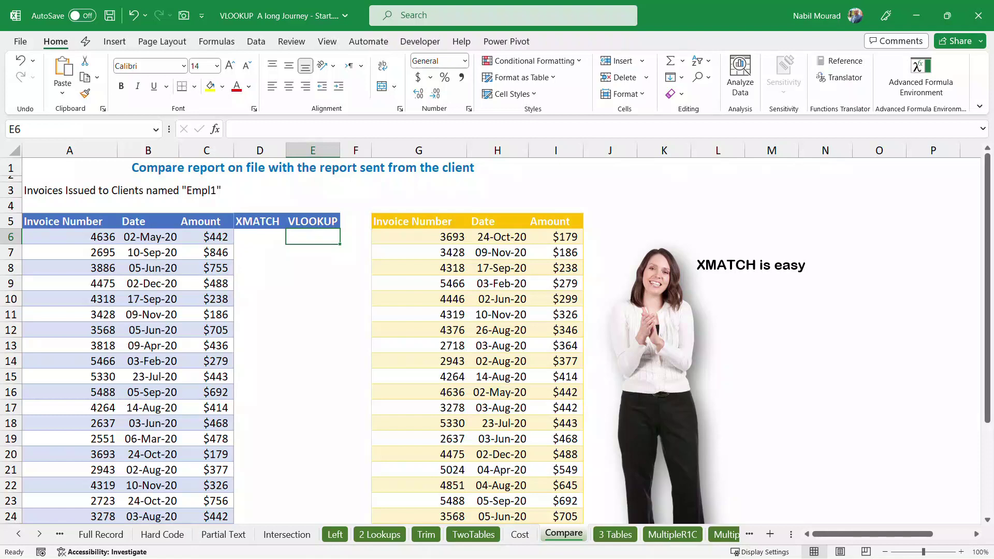
{"action": "type", "text": "=vl"}
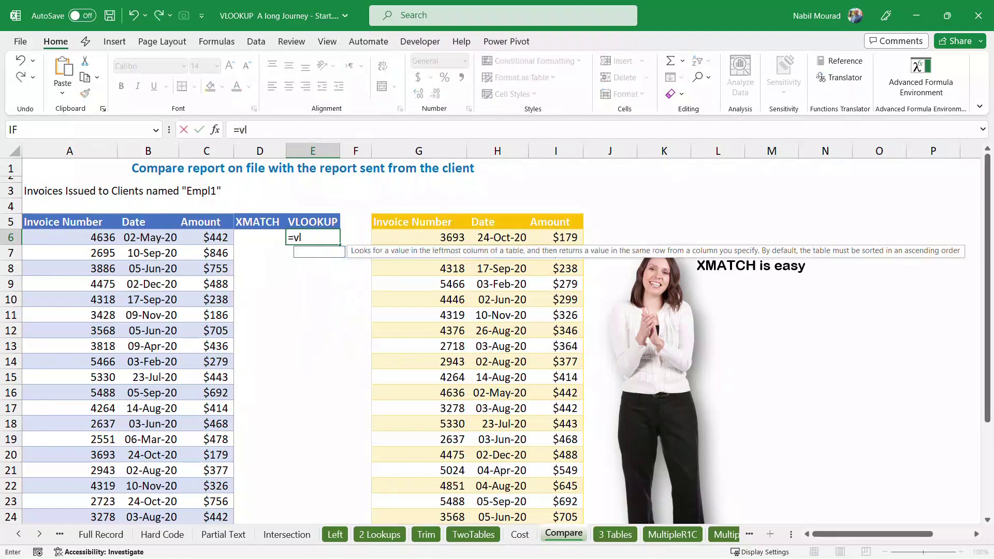
{"action": "key", "text": "Tab"}
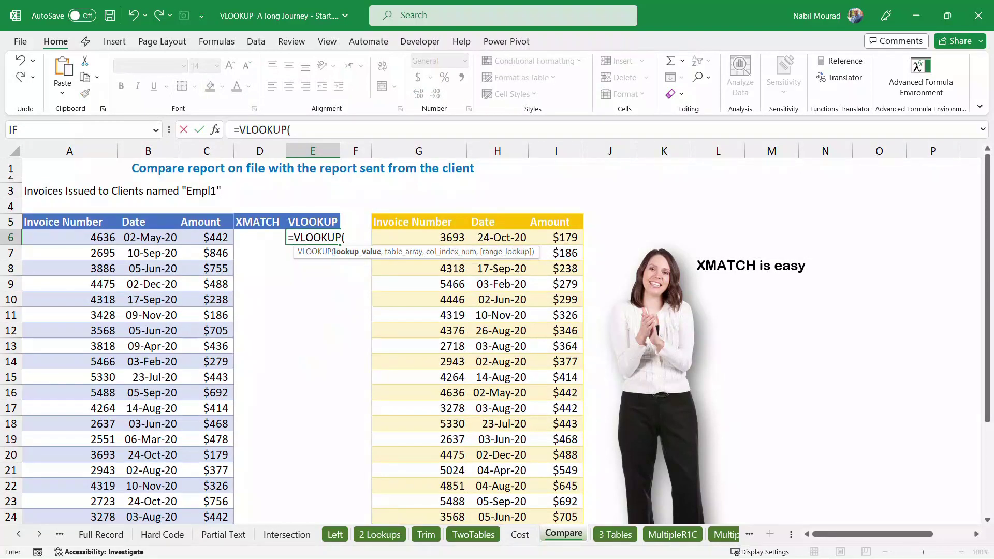
{"action": "left_click", "coordinate": [70, 238]}
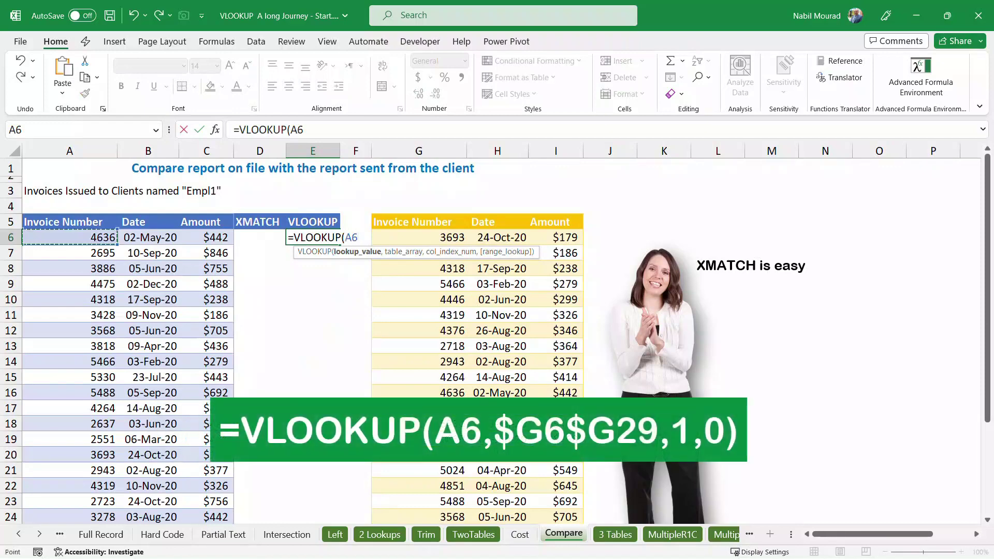
{"action": "type", "text": ","}
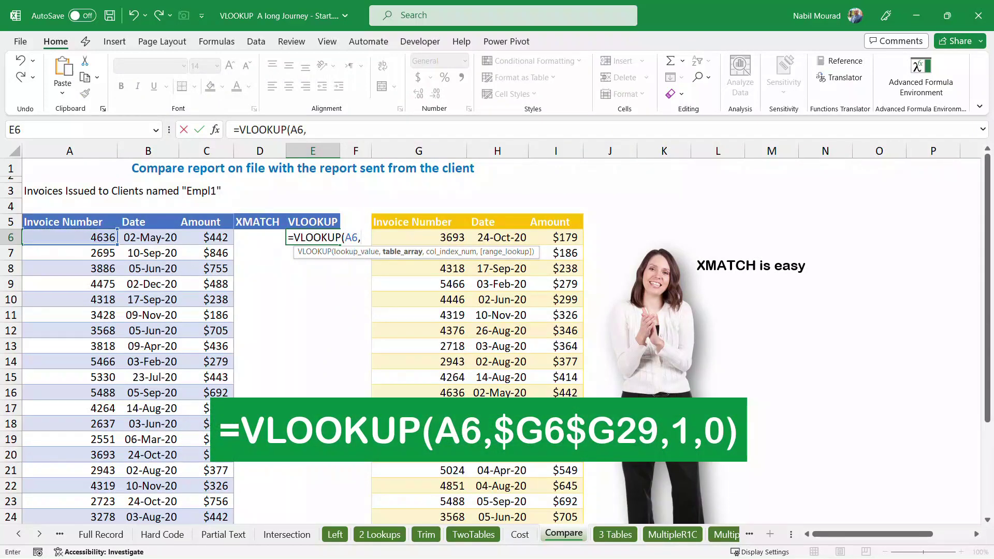
Set the table array to the second report's invoice numbers as the absolute range $G$6:$G$29
{"action": "left_click", "coordinate": [419, 238]}
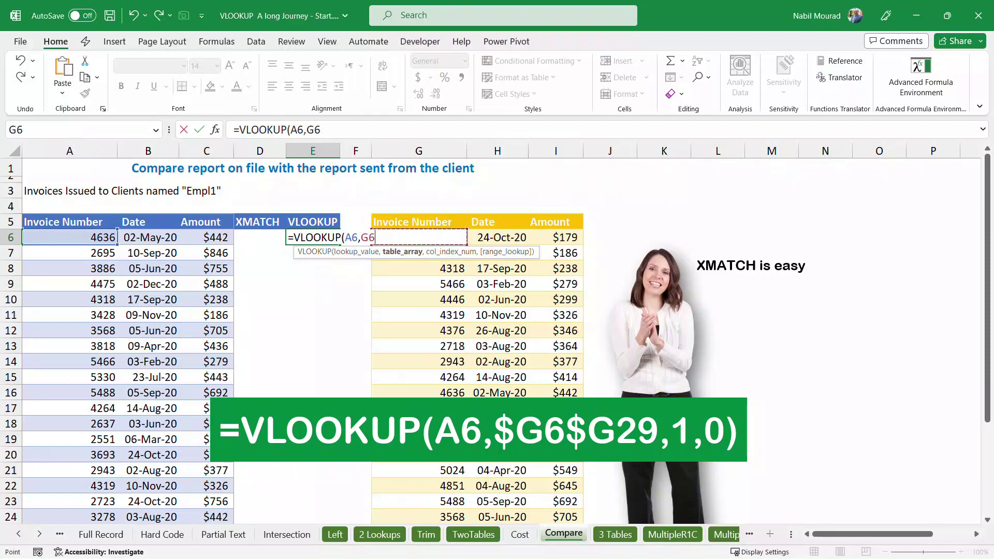
{"action": "key", "text": "ctrl+shift+Down"}
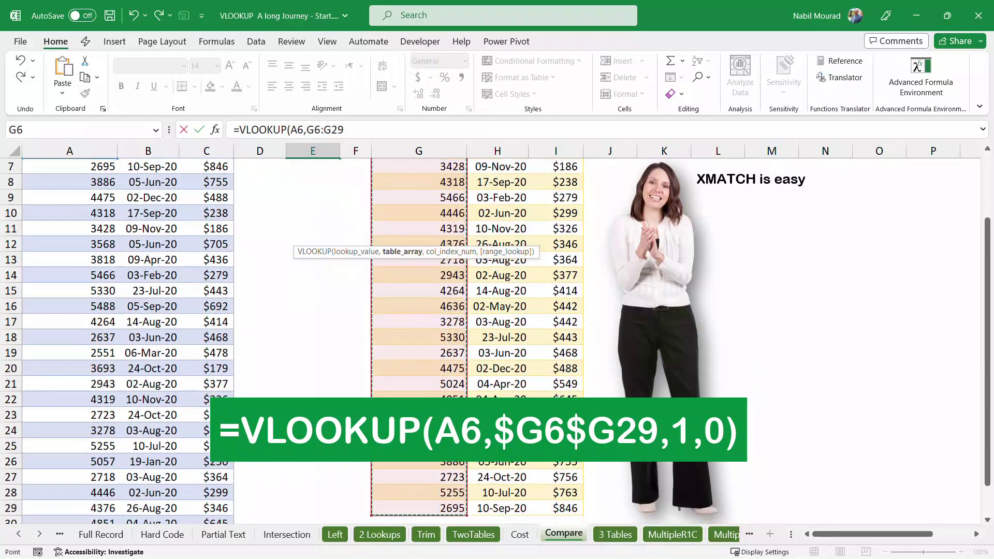
{"action": "key", "text": "F4"}
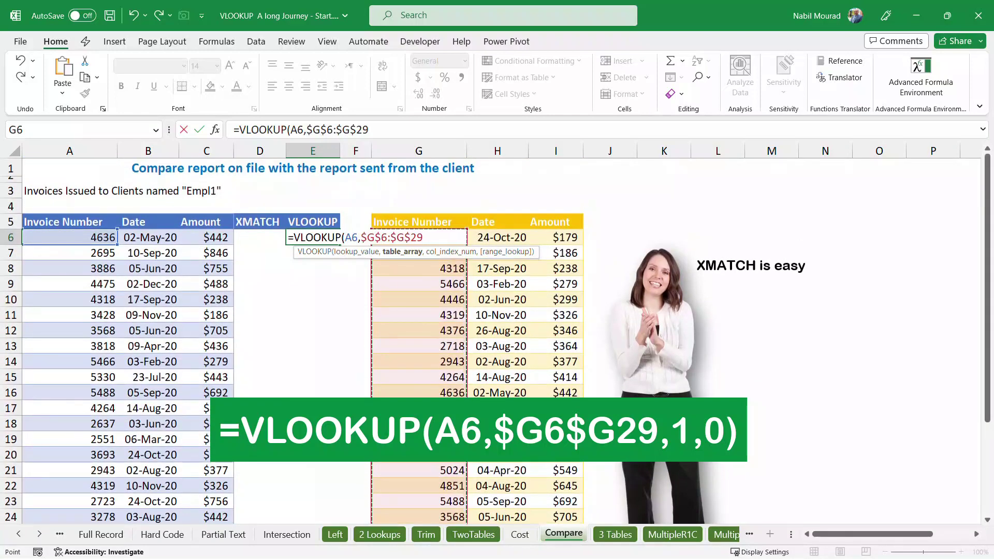
{"action": "type", "text": ","}
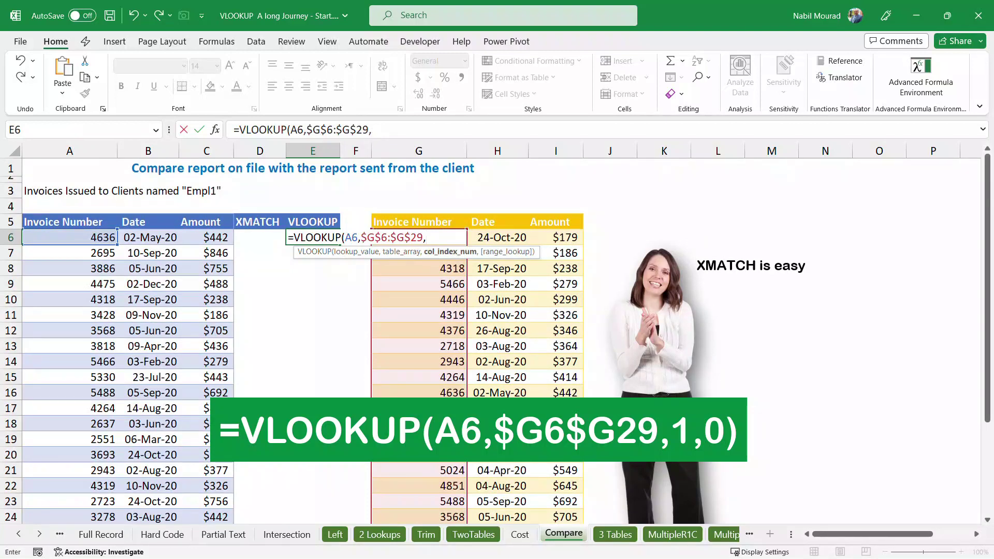
Complete the E6 VLOOKUP with column index 1 and exact match 0, and fill it down the VLOOKUP column
{"action": "type", "text": "1,0)"}
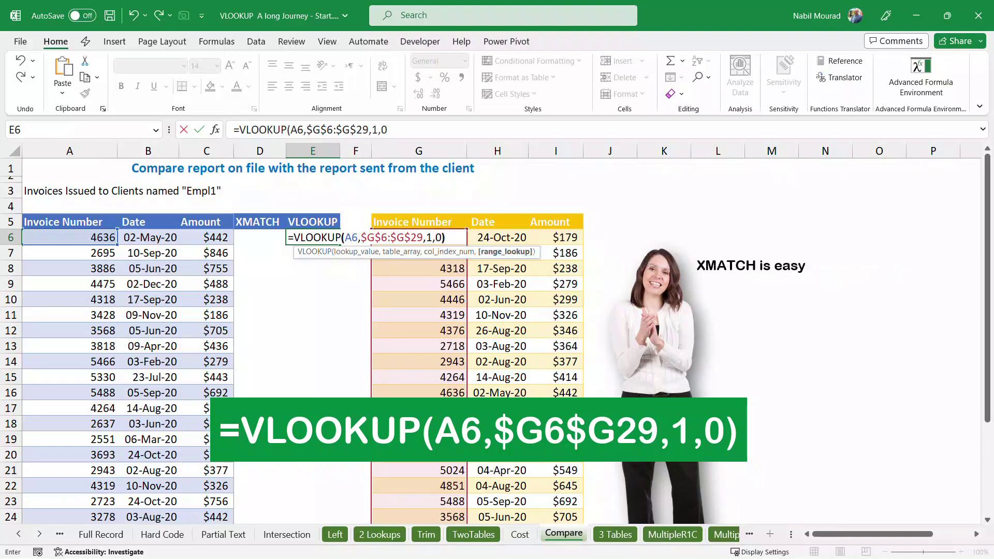
{"action": "key", "text": "Return"}
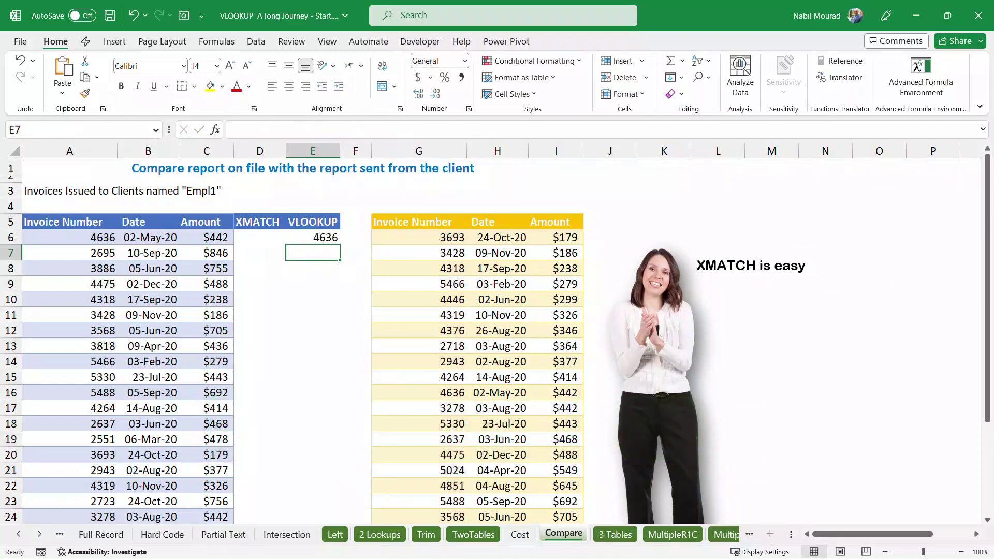
{"action": "left_click", "coordinate": [313, 237]}
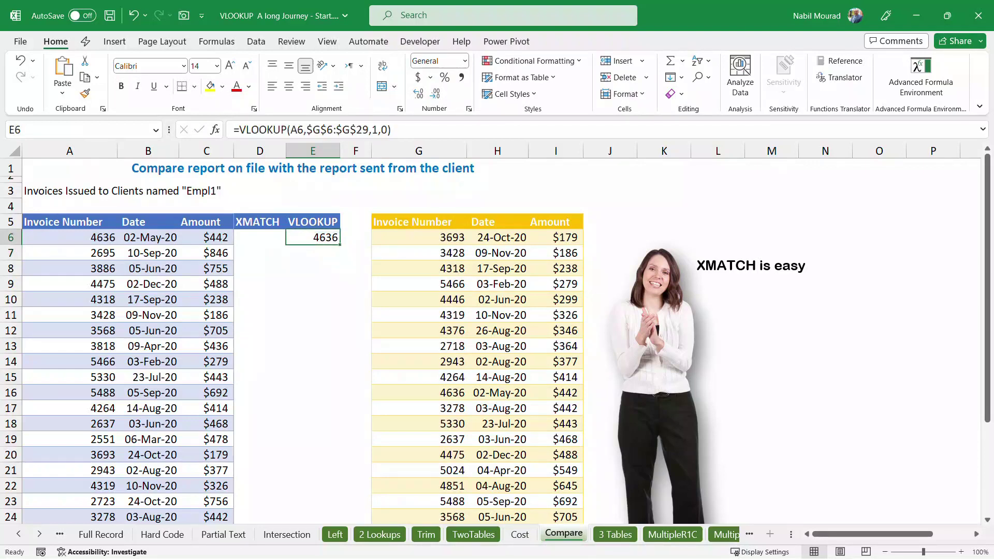
{"action": "double_click", "coordinate": [340, 244]}
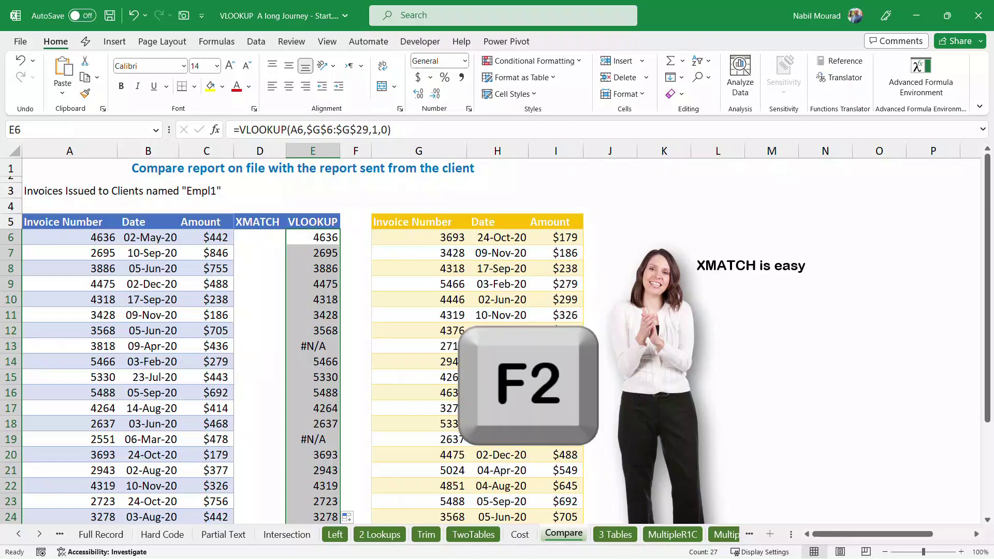
Wrap the VLOOKUP in IFERROR with "Not Paid" as the error value and apply it to all selected cells of the VLOOKUP column
{"action": "key", "text": "F2"}
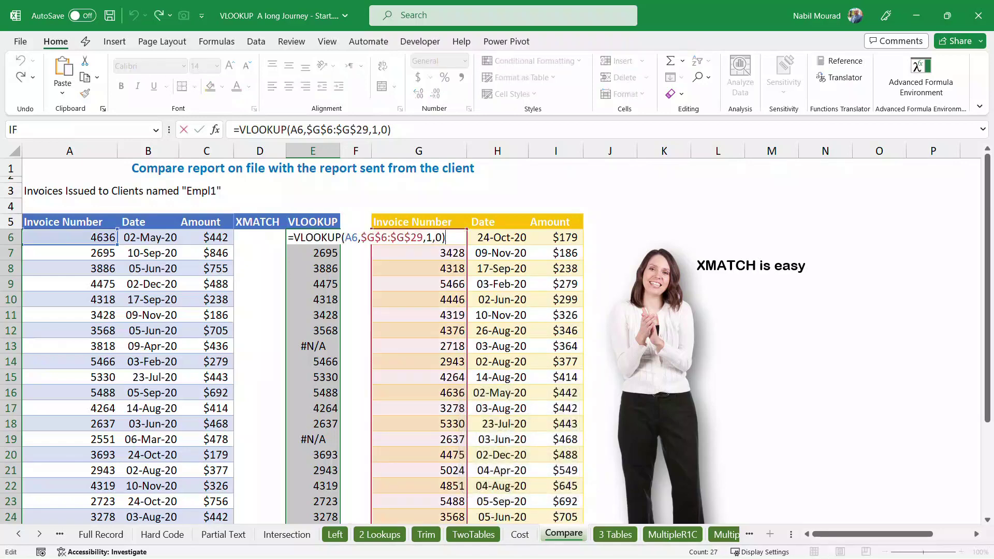
{"action": "type", "text": "Iferr"}
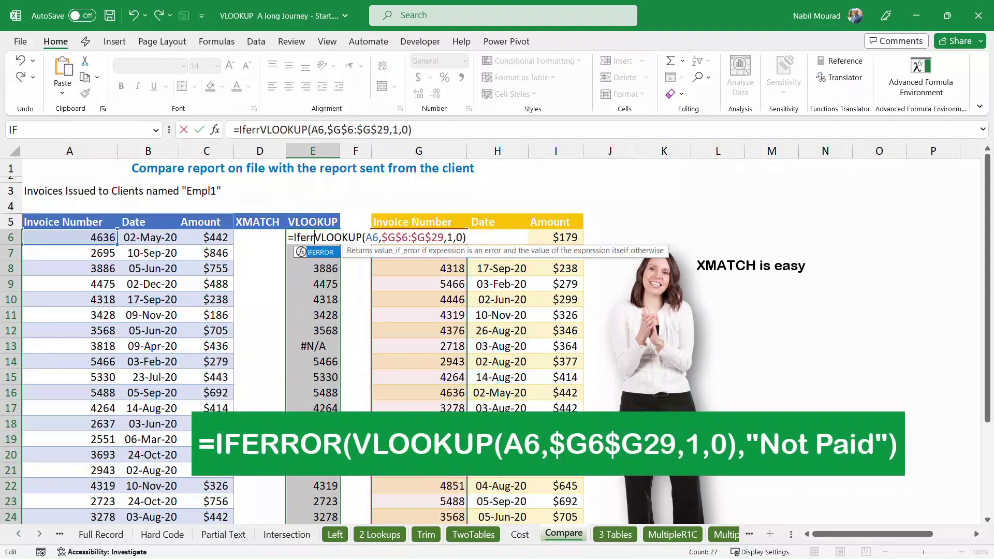
{"action": "key", "text": "Tab"}
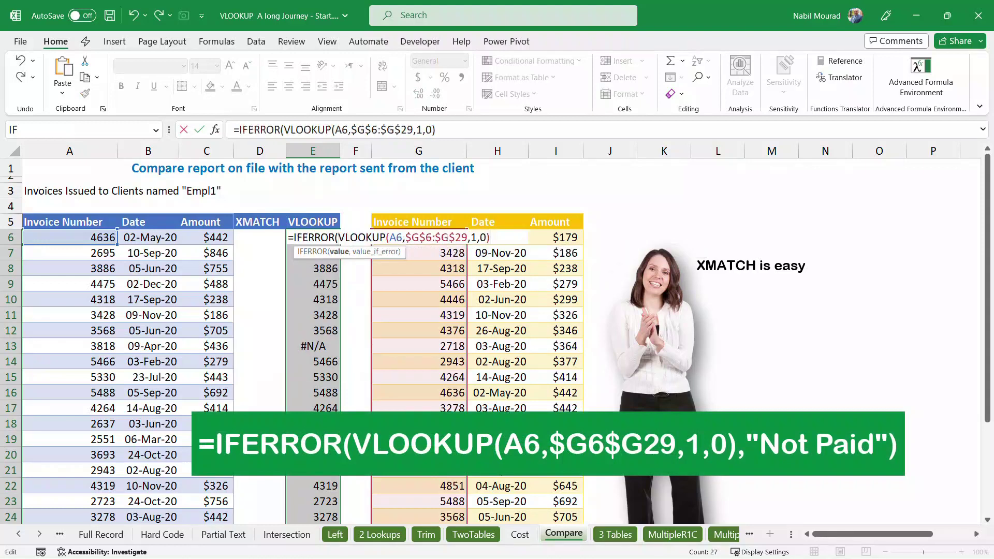
{"action": "type", "text": ",\"Not"}
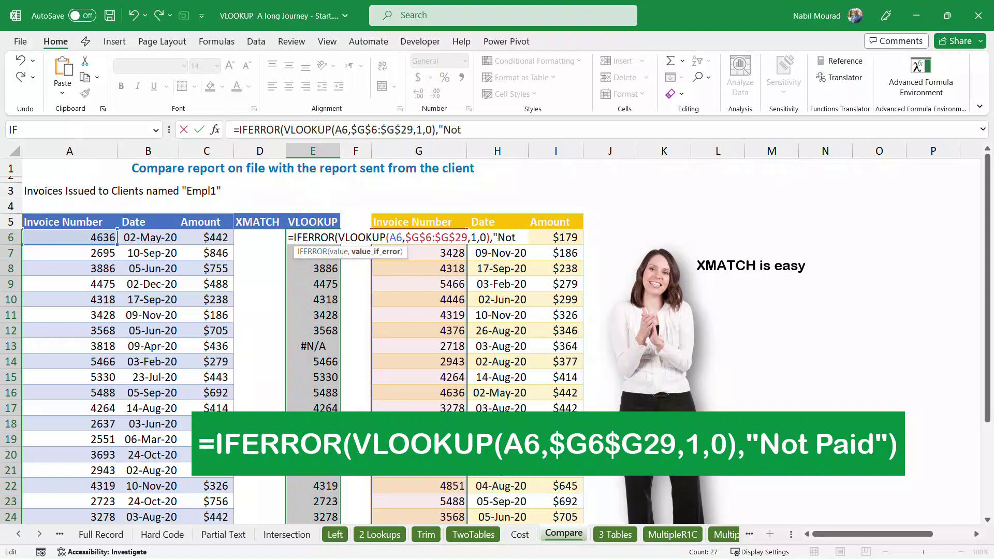
{"action": "type", "text": " Pai"}
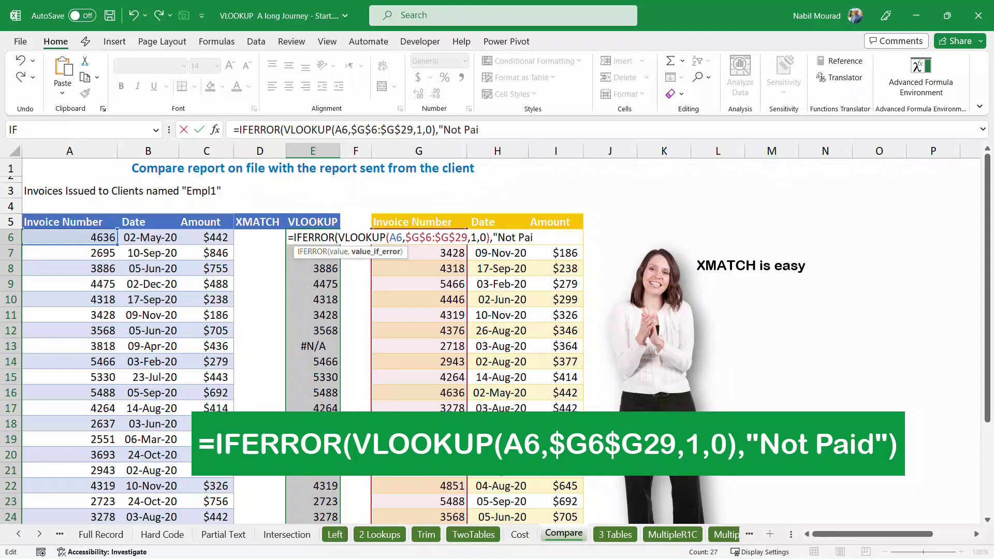
{"action": "type", "text": "d\")"}
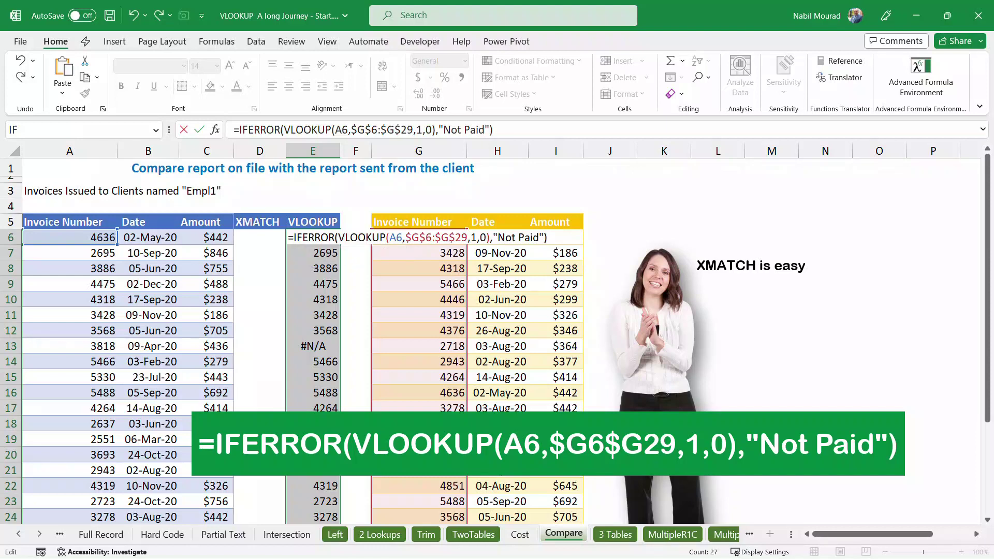
{"action": "key", "text": "ctrl+Return"}
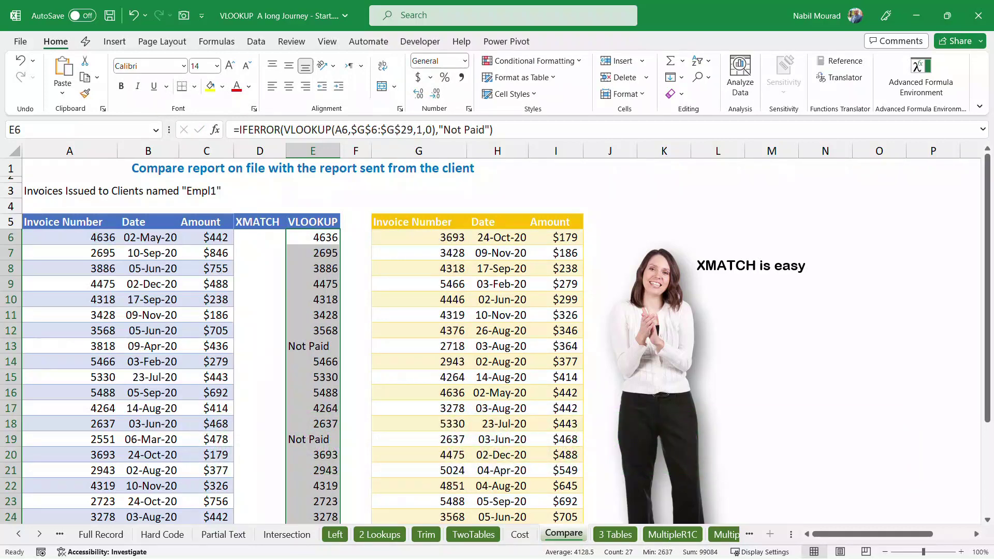
Start an XMATCH formula in D6 with the first report's invoice numbers A6:A32 as the lookup value
{"action": "left_click", "coordinate": [260, 237]}
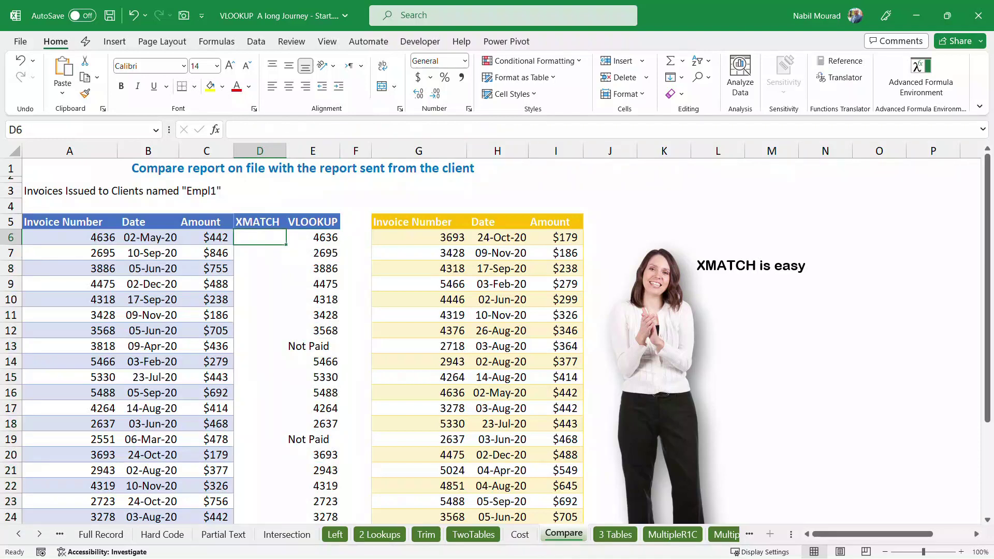
{"action": "type", "text": "=xm"}
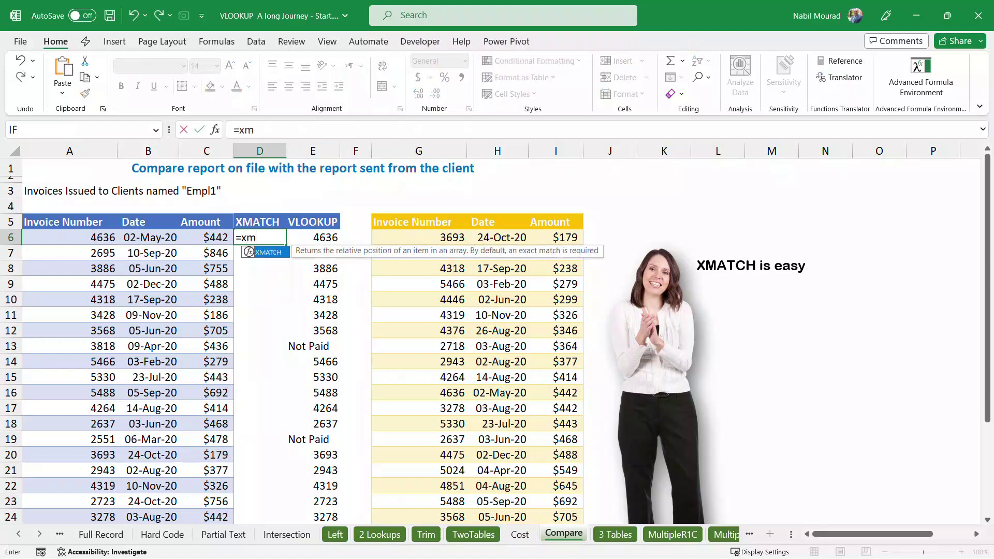
{"action": "key", "text": "Tab"}
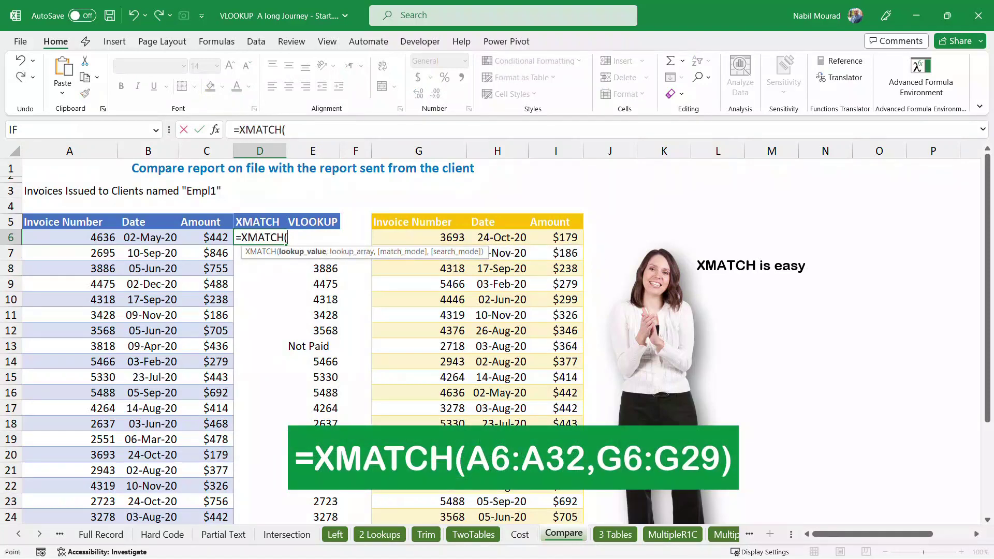
{"action": "left_click", "coordinate": [70, 238]}
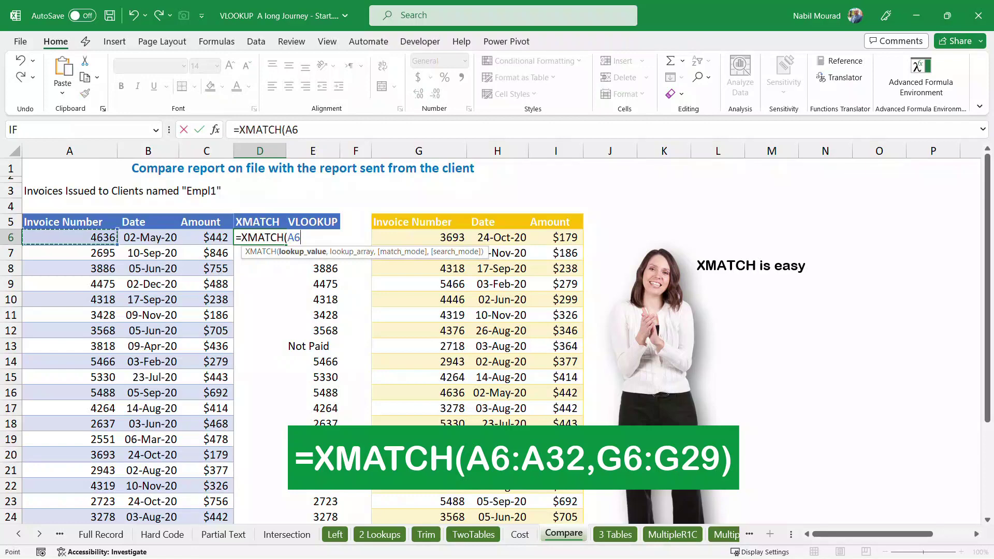
{"action": "key", "text": "ctrl+shift+Down"}
{"action": "scroll", "coordinate": [290, 336], "scroll_direction": "up", "scroll_amount": 3}
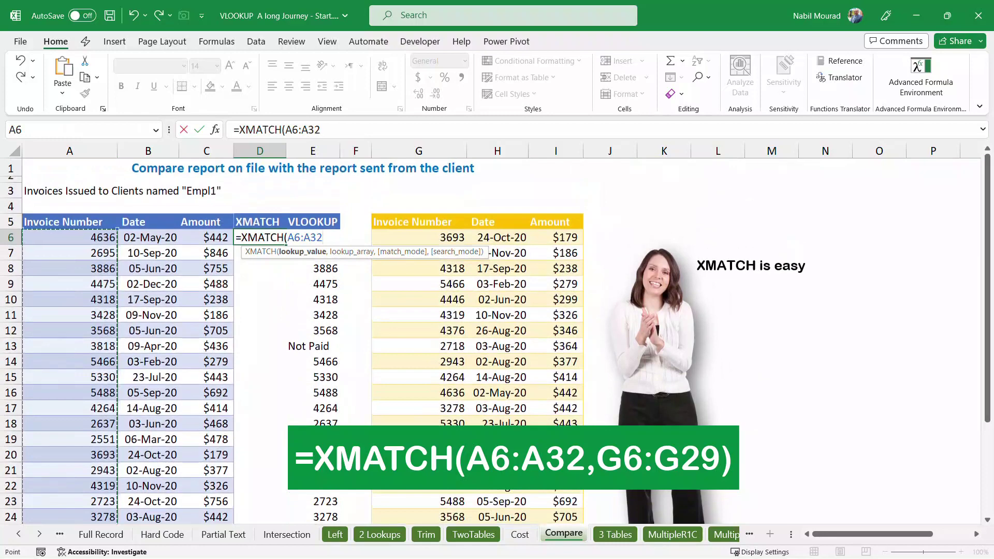
Complete the D6 XMATCH with the second report's invoice numbers G6:G29 as the lookup array
{"action": "type", "text": ","}
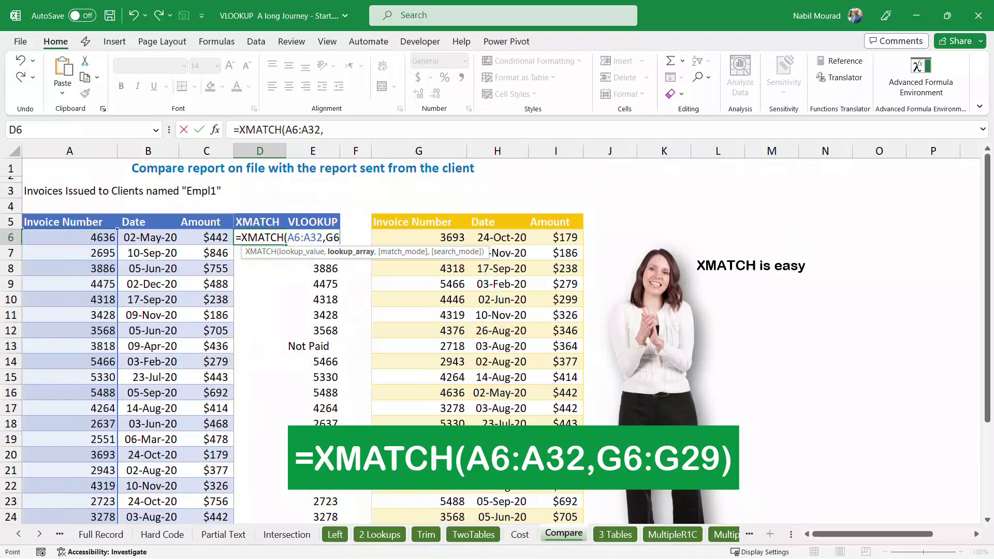
{"action": "left_click", "coordinate": [419, 237]}
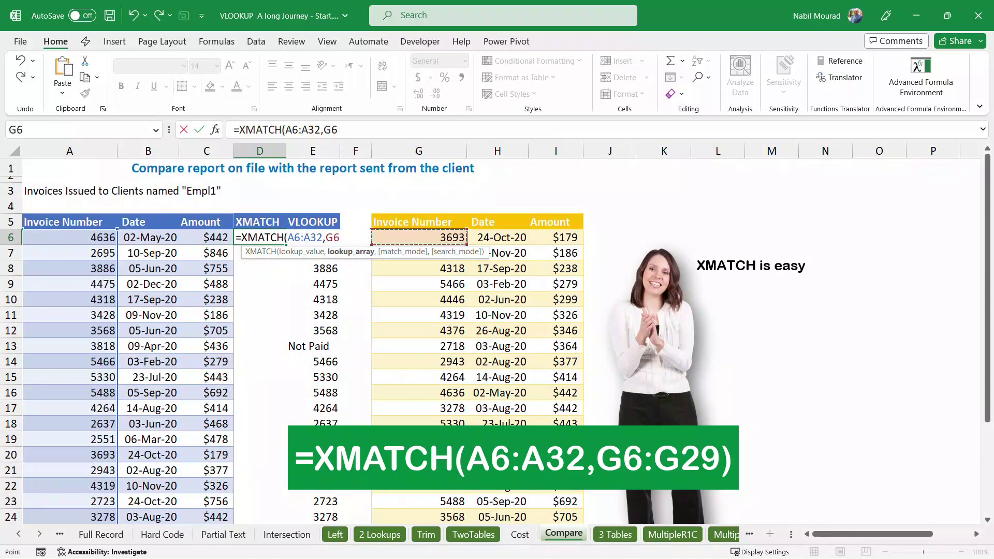
{"action": "key", "text": "ctrl+shift+Down"}
{"action": "key", "text": "ctrl+BackSpace"}
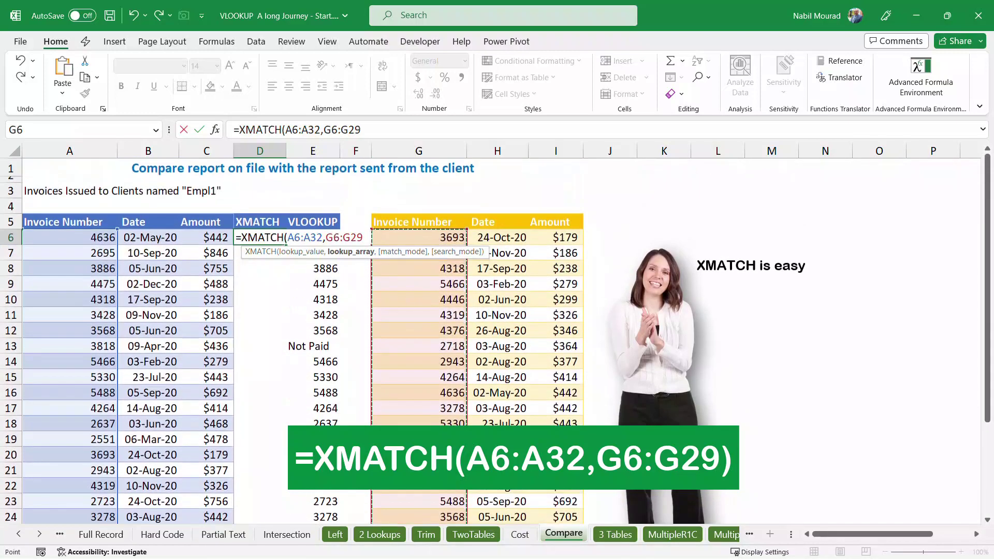
{"action": "type", "text": ")"}
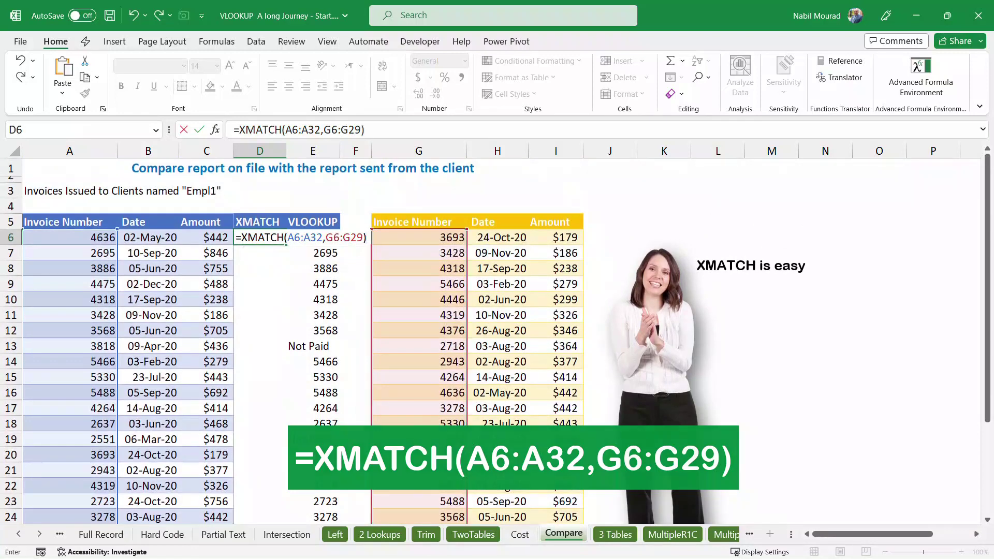
{"action": "key", "text": "Return"}
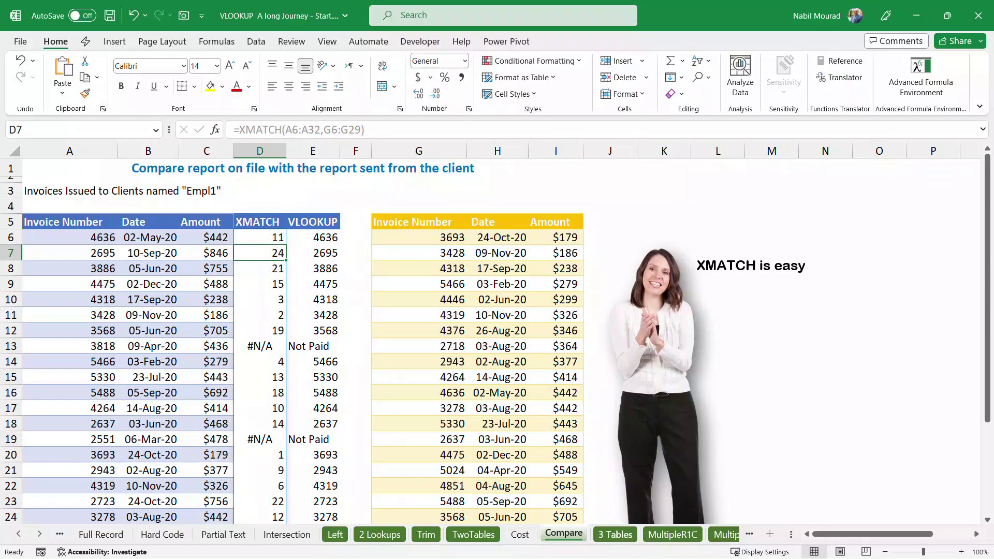
On the 3 Tables sheet, check the defined names of the Lenovo and Dell size-and-price ranges
{"action": "left_click", "coordinate": [615, 534]}
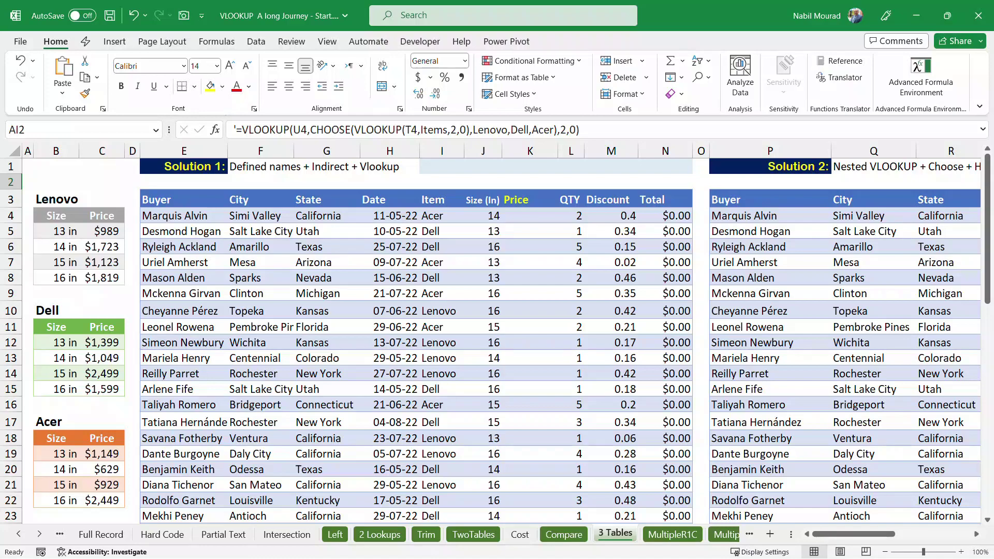
{"action": "left_click", "coordinate": [530, 216]}
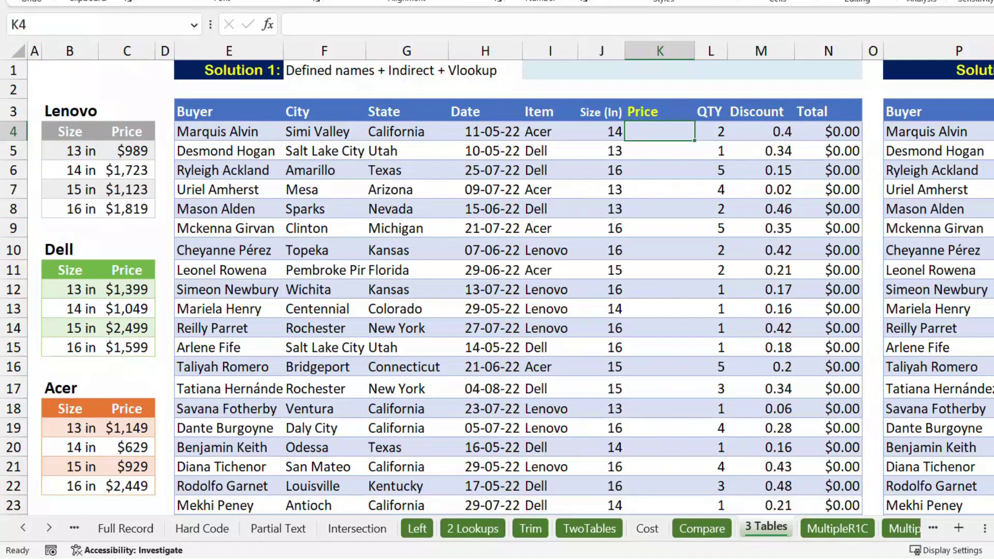
{"action": "left_click_drag", "start_coordinate": [70, 150], "coordinate": [127, 208]}
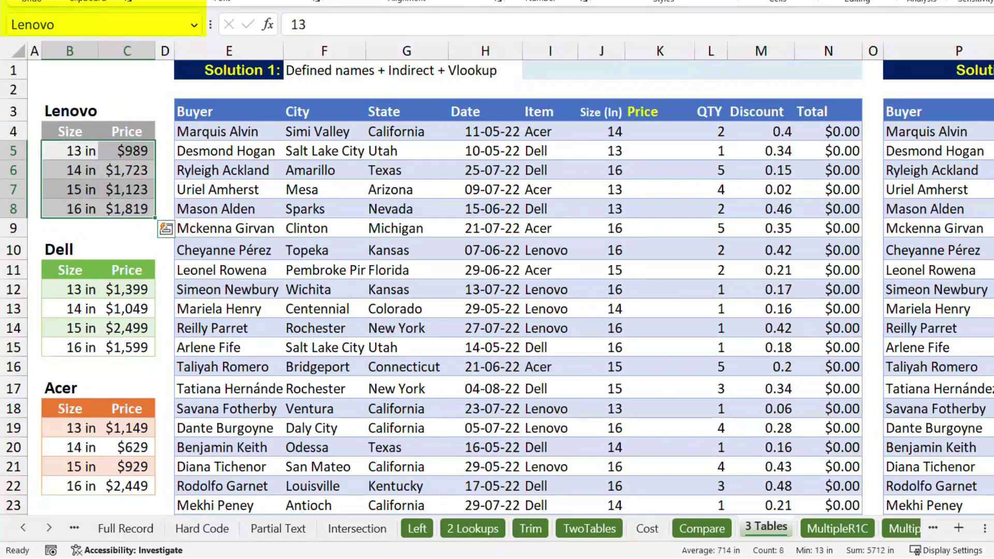
{"action": "left_click_drag", "start_coordinate": [70, 289], "coordinate": [127, 347]}
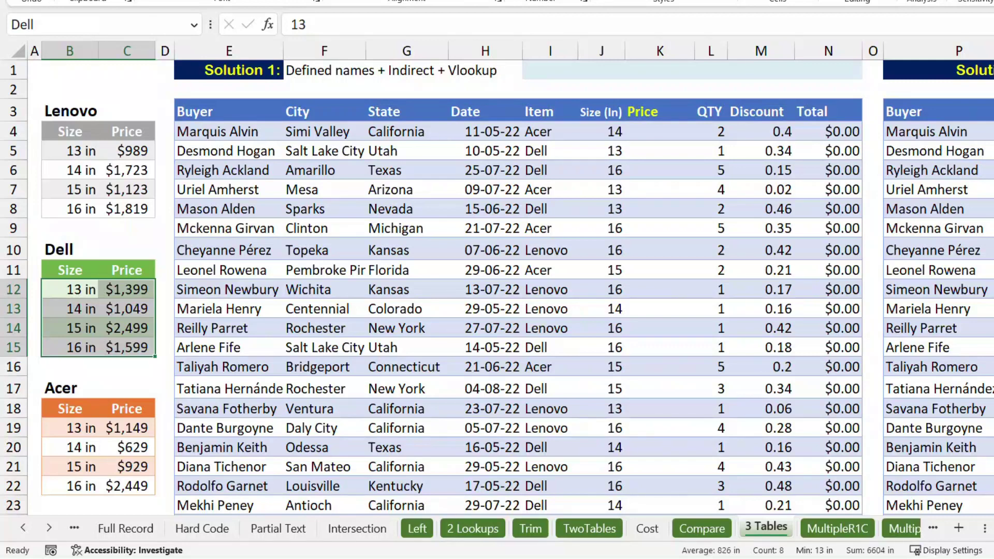
Start a VLOOKUP in Solution 1's Price cell K4 with size cell J4 as the lookup value
{"action": "left_click", "coordinate": [660, 131]}
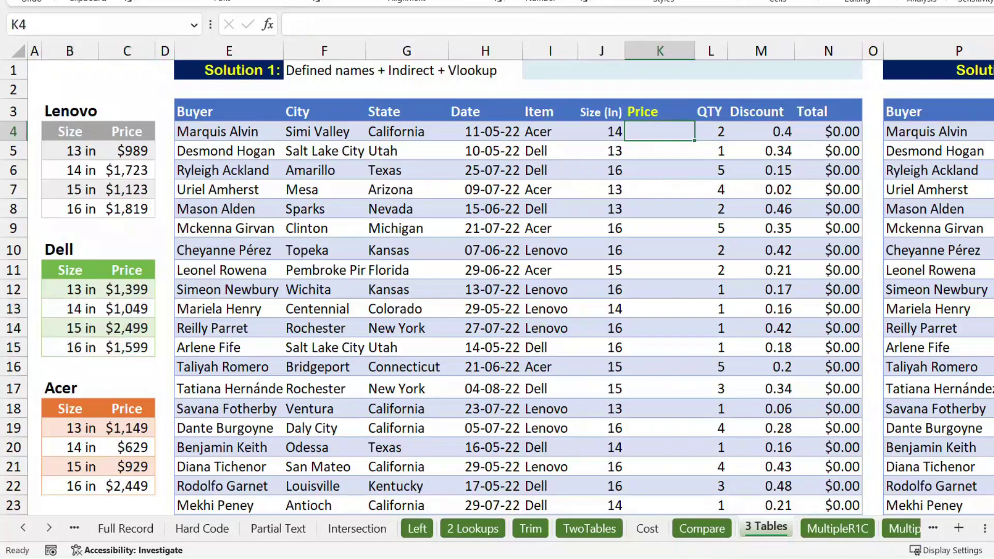
{"action": "type", "text": "=vloo"}
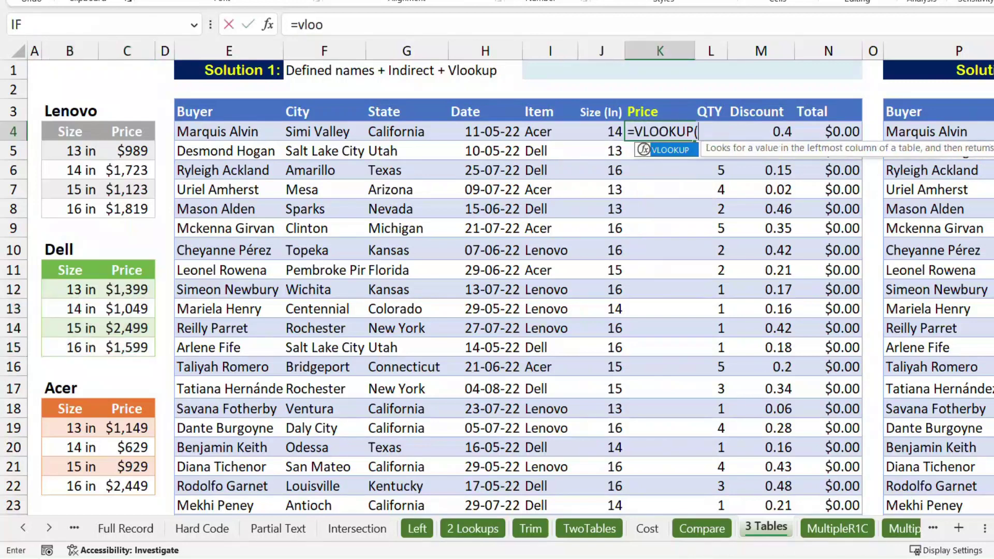
{"action": "key", "text": "Tab"}
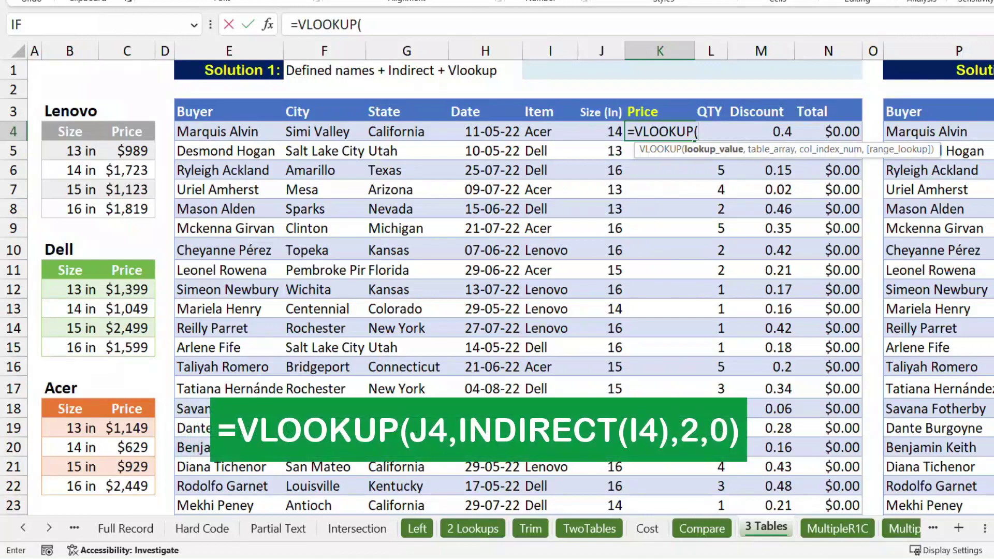
{"action": "left_click", "coordinate": [601, 131]}
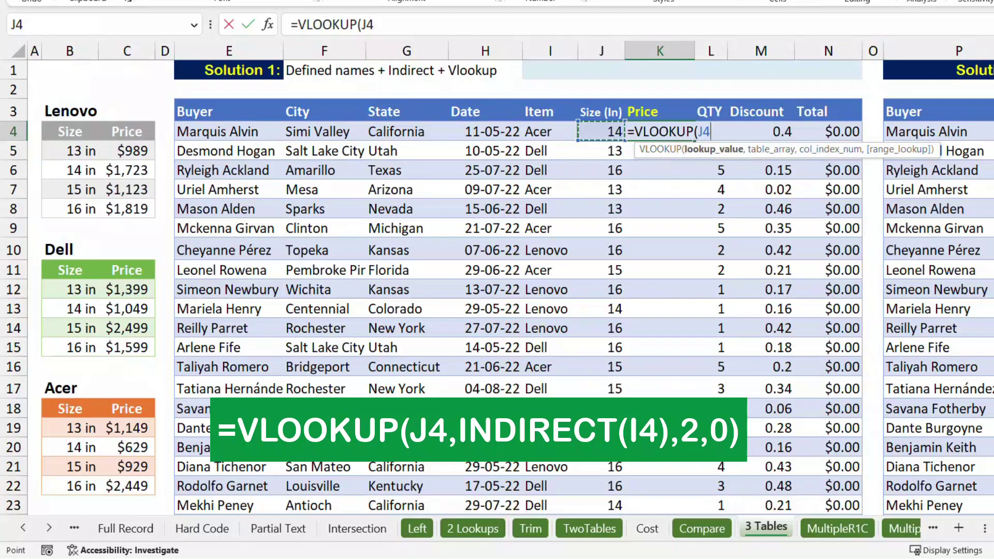
{"action": "type", "text": ","}
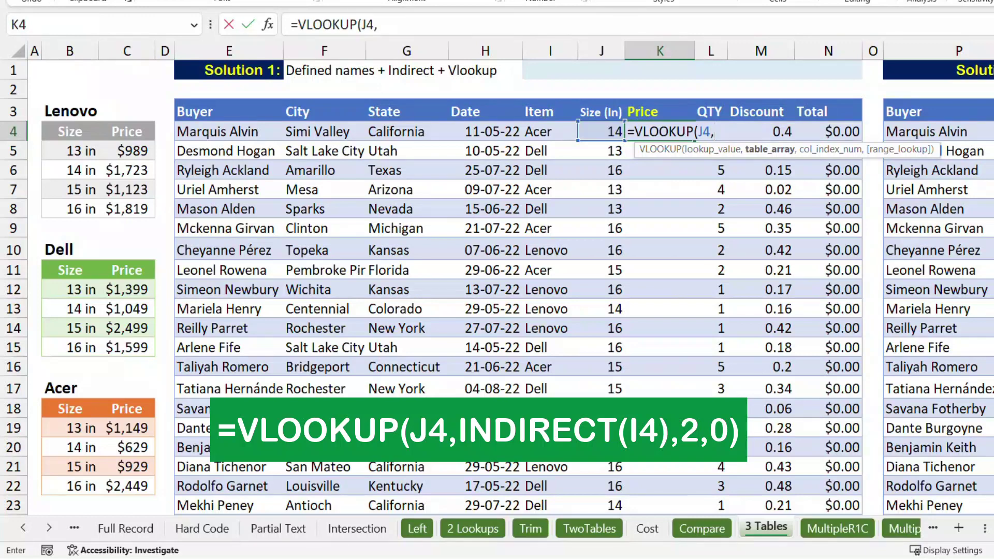
Set the K4 VLOOKUP's table array to INDIRECT(I4), referring to the item name
{"action": "type", "text": "indire"}
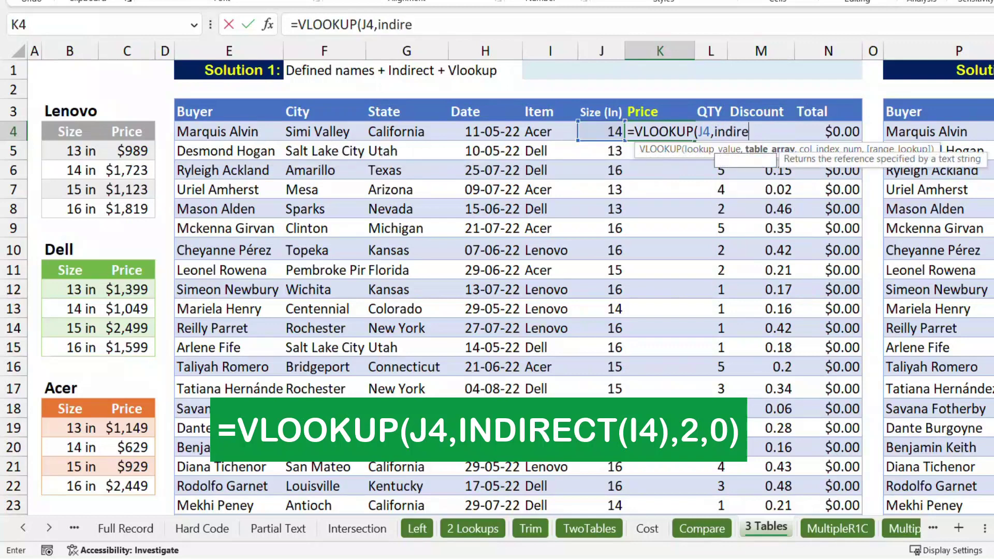
{"action": "key", "text": "Tab"}
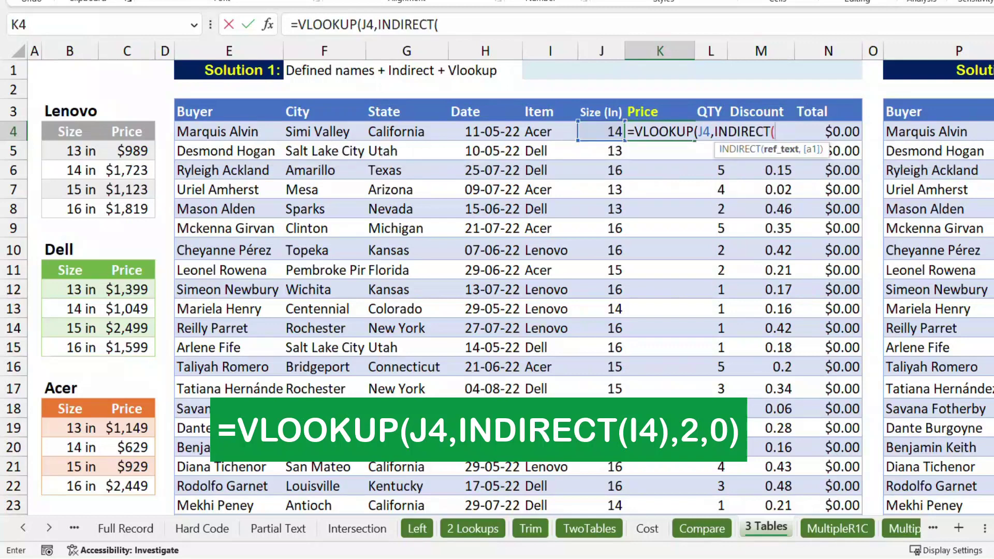
{"action": "left_click", "coordinate": [550, 131]}
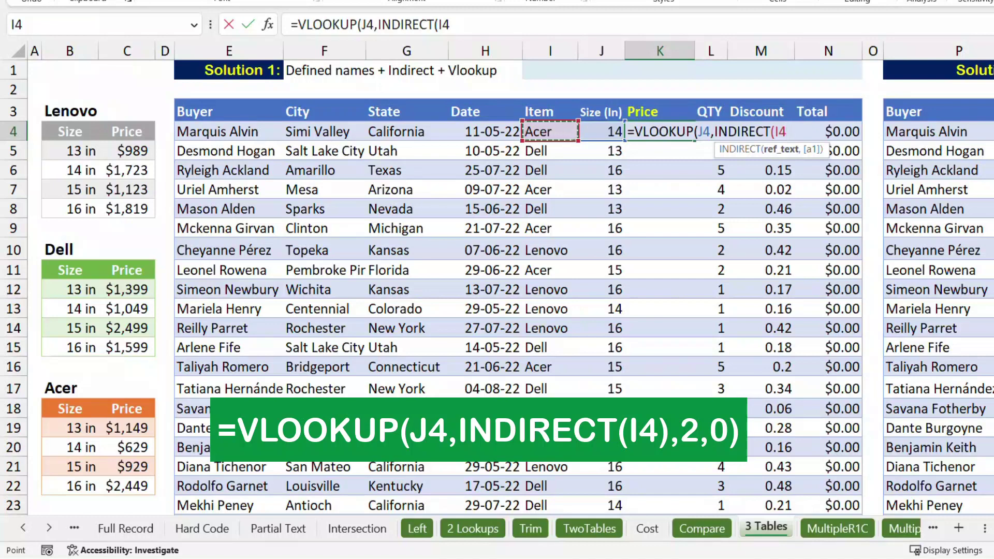
{"action": "type", "text": ")"}
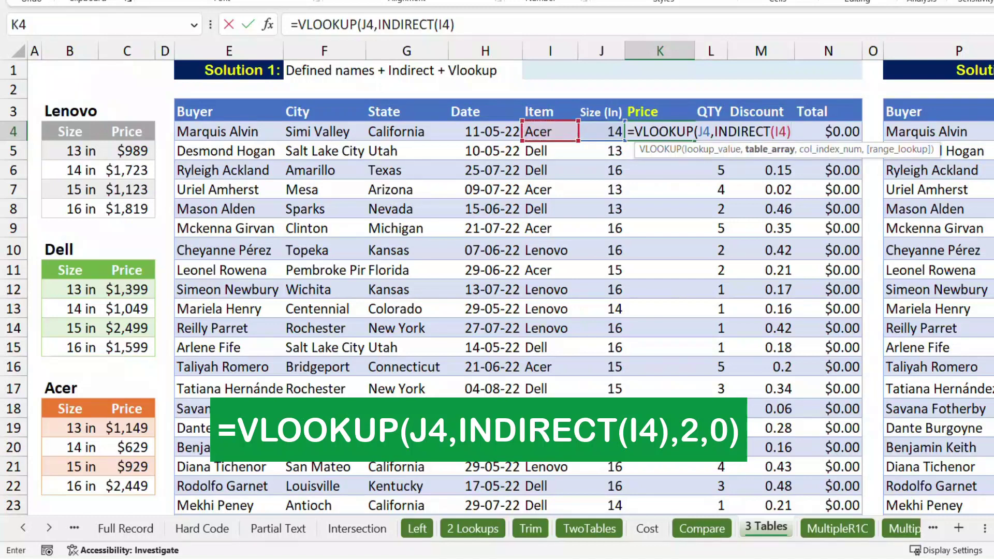
Complete the K4 VLOOKUP with column index 2 and exact match 0, and fill it down the Price column
{"action": "type", "text": ",2"}
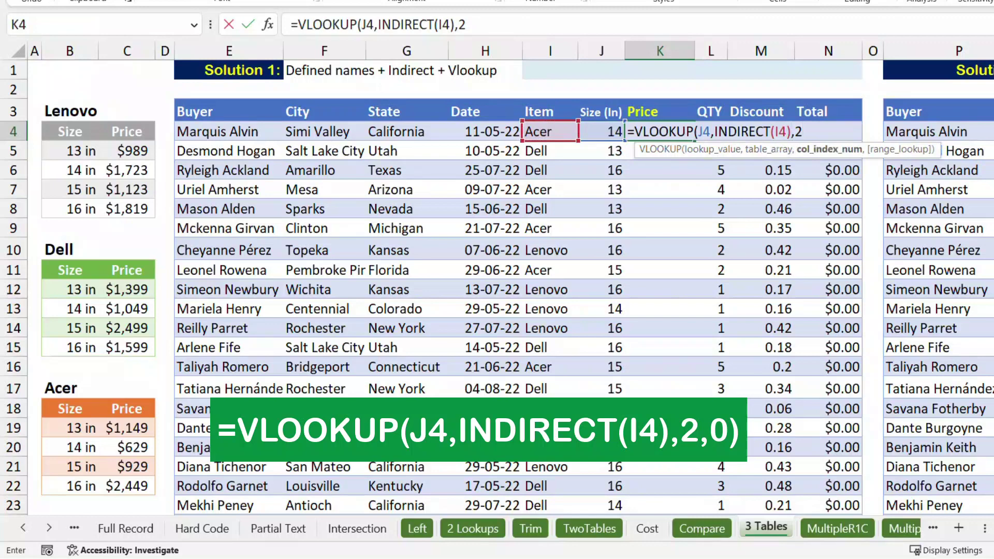
{"action": "type", "text": ",0"}
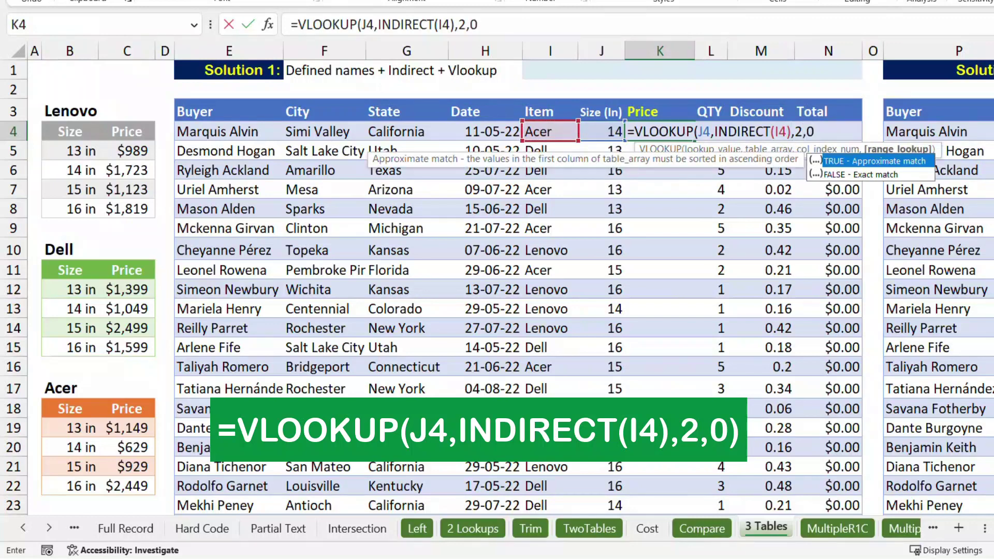
{"action": "type", "text": ")"}
{"action": "key", "text": "Return"}
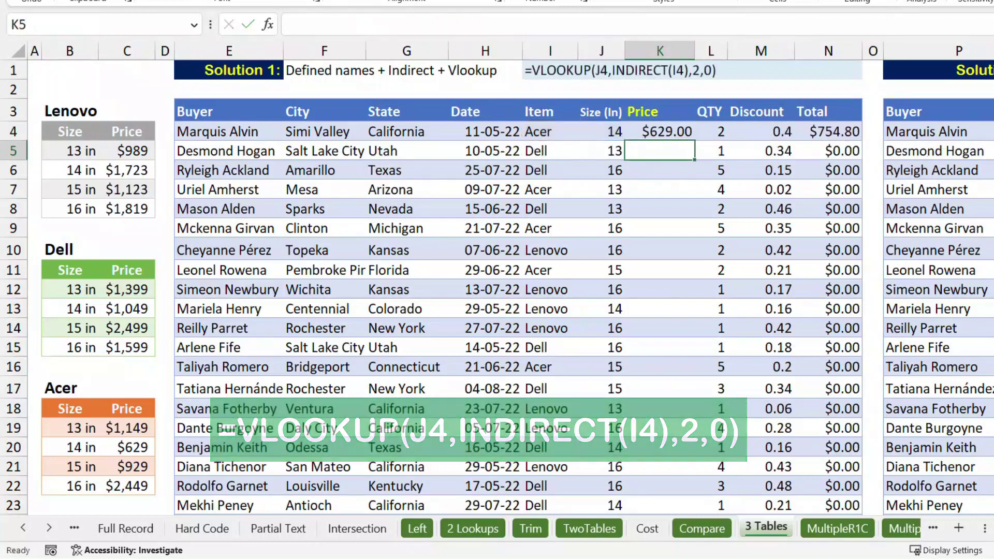
{"action": "left_click", "coordinate": [660, 131]}
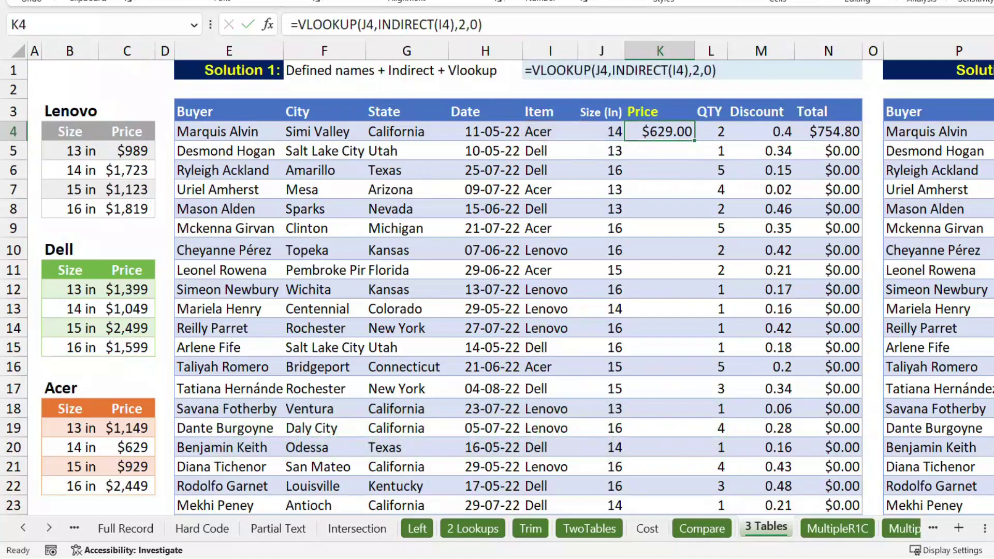
{"action": "double_click", "coordinate": [694, 141]}
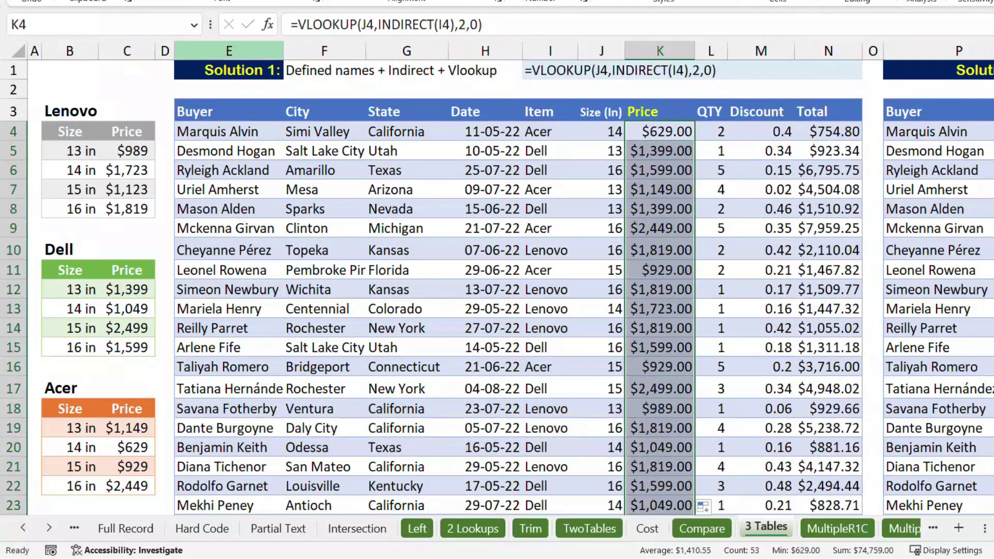
Hide the Solution 1 columns E through N
{"action": "left_click_drag", "start_coordinate": [229, 51], "coordinate": [854, 51]}
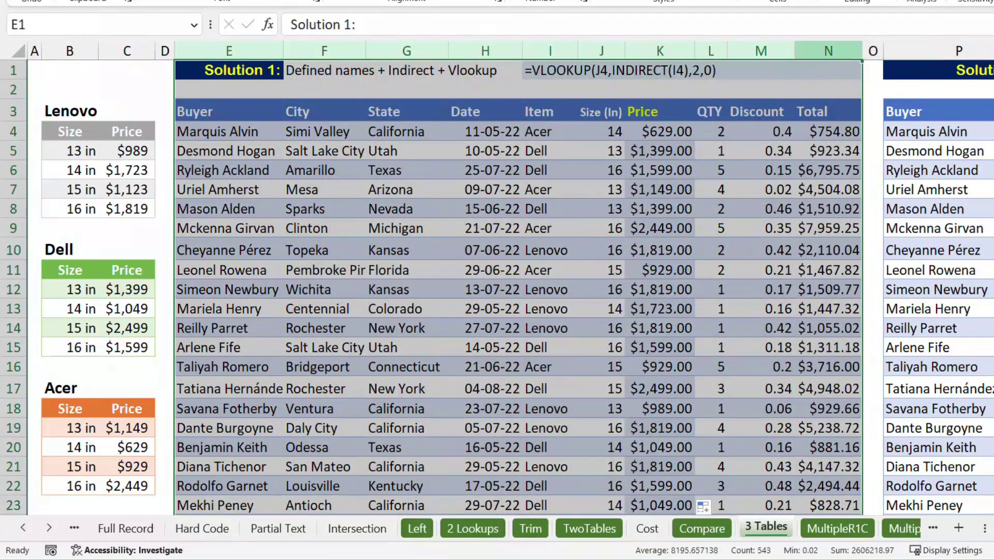
{"action": "right_click", "coordinate": [839, 51]}
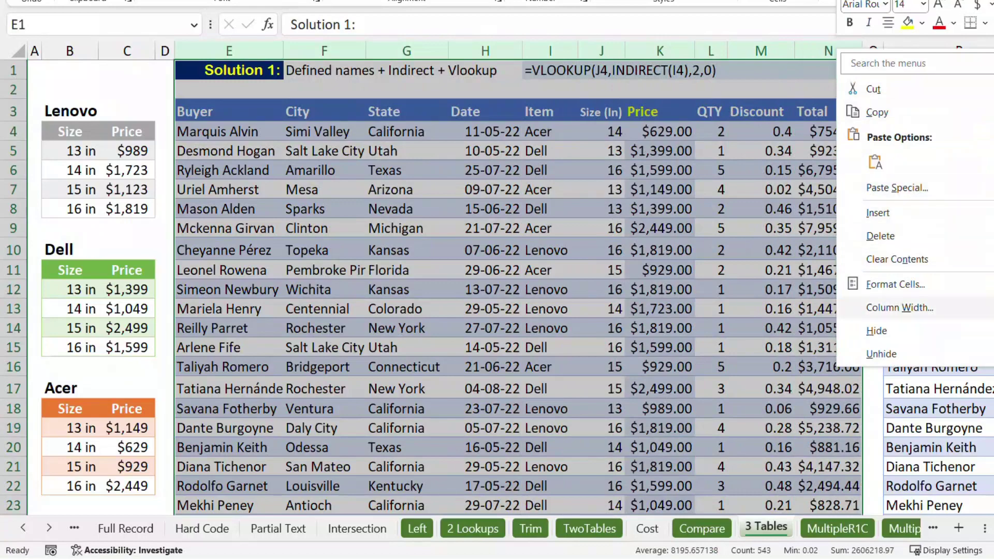
{"action": "left_click", "coordinate": [877, 330]}
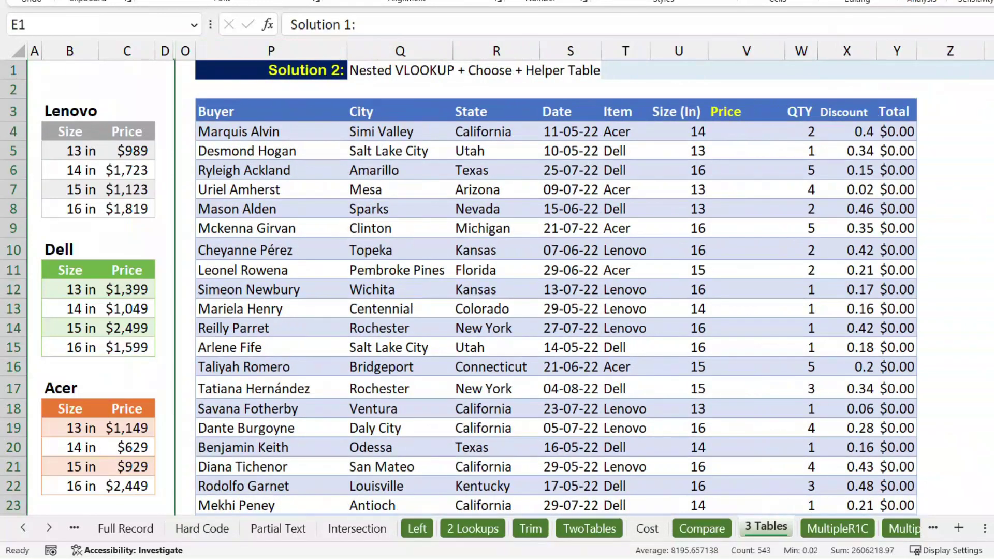
Select Solution 2's first Price cell V4 and examine the "For Solution 2" helper table below the Acer price list
{"action": "left_click", "coordinate": [746, 132]}
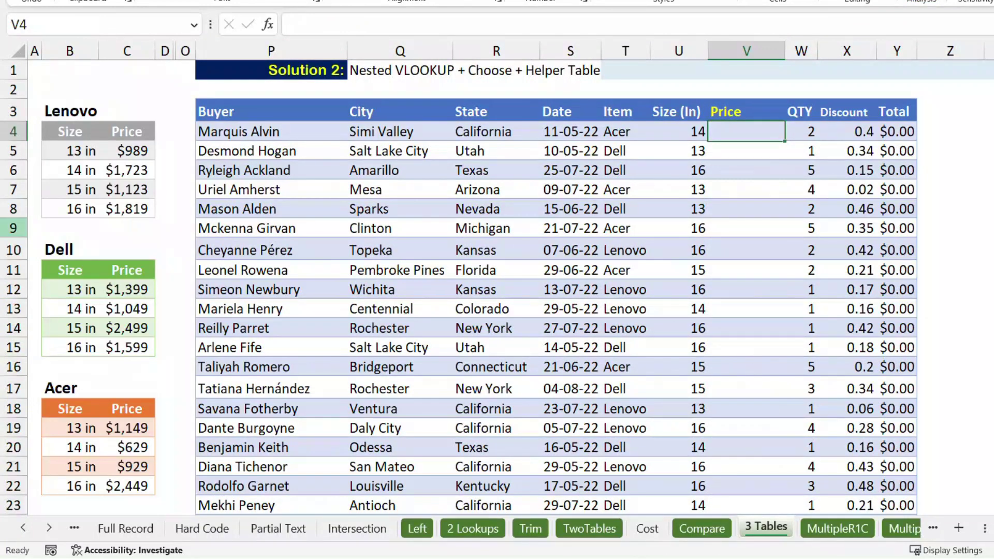
{"action": "scroll", "coordinate": [497, 311], "scroll_direction": "down", "scroll_amount": 4}
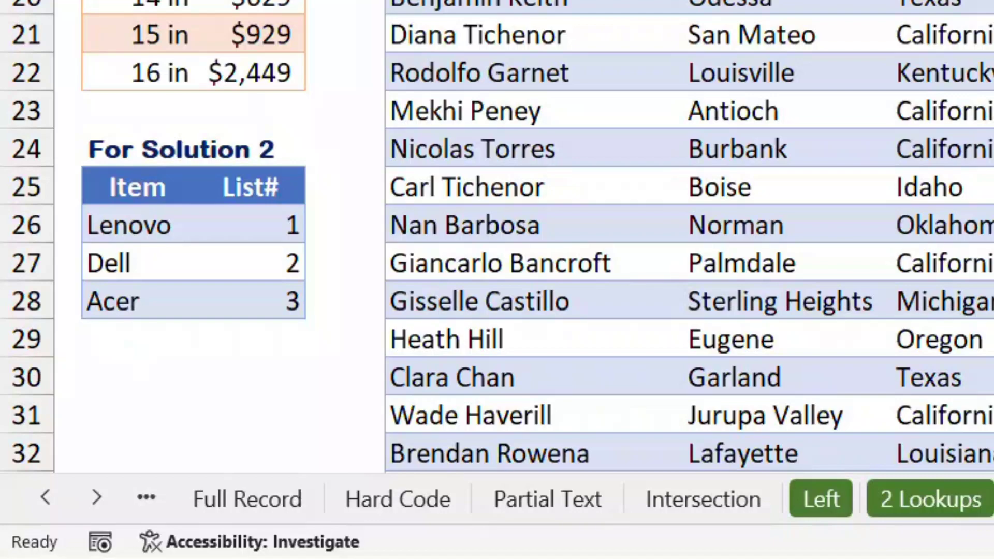
{"action": "scroll", "coordinate": [497, 233], "scroll_direction": "up", "scroll_amount": 1}
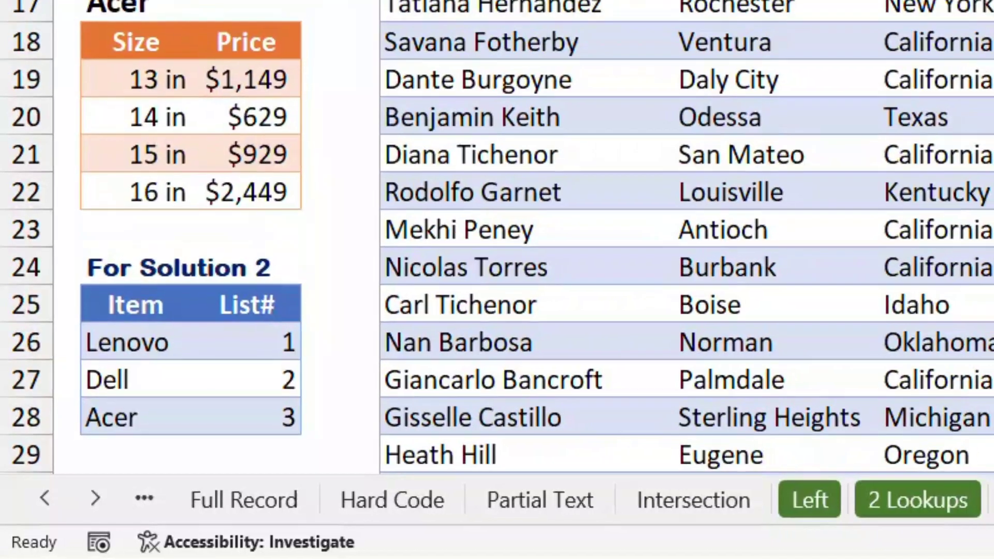
{"action": "scroll", "coordinate": [497, 233], "scroll_direction": "up", "scroll_amount": 2}
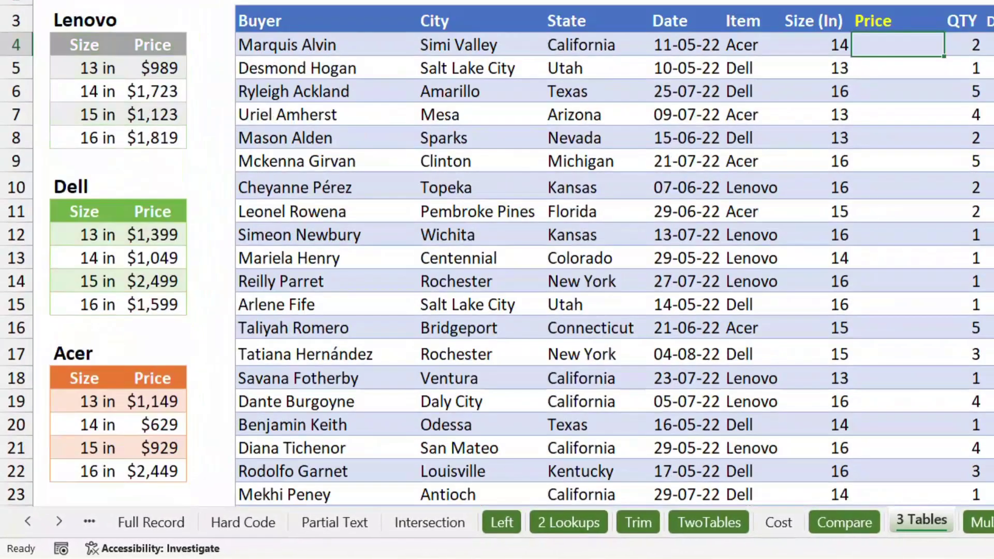
Start a CHOOSE formula in Solution 2's first Price cell V4, with a nested VLOOKUP of item T4 as its index number
{"action": "scroll", "coordinate": [614, 254], "scroll_direction": "down", "scroll_amount": 2}
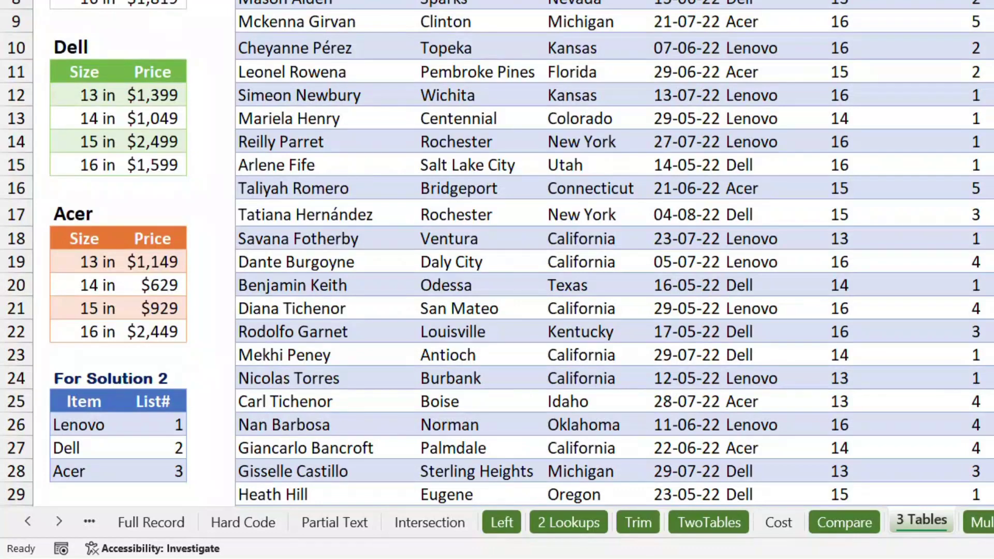
{"action": "scroll", "coordinate": [615, 249], "scroll_direction": "up", "scroll_amount": 2}
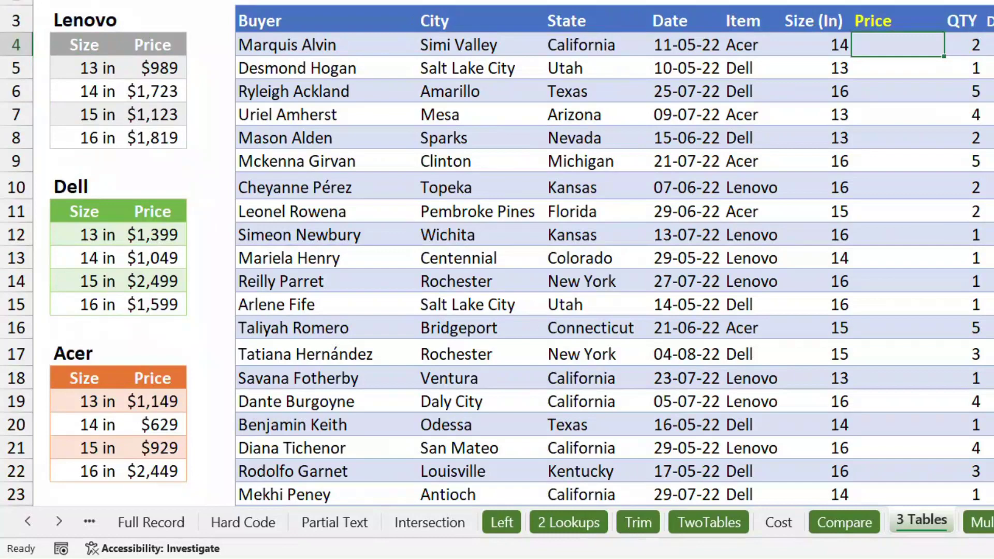
{"action": "type", "text": "=choo"}
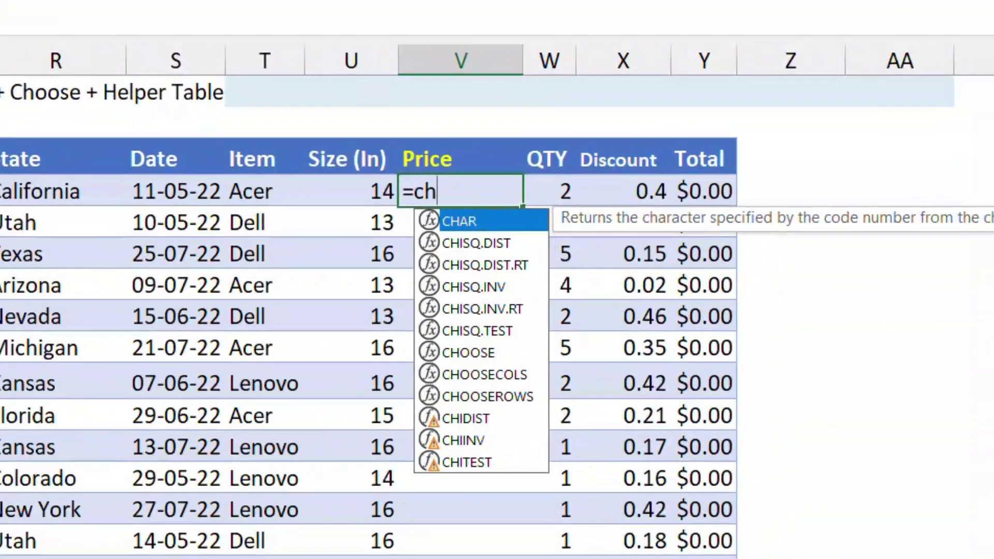
{"action": "key", "text": "Tab"}
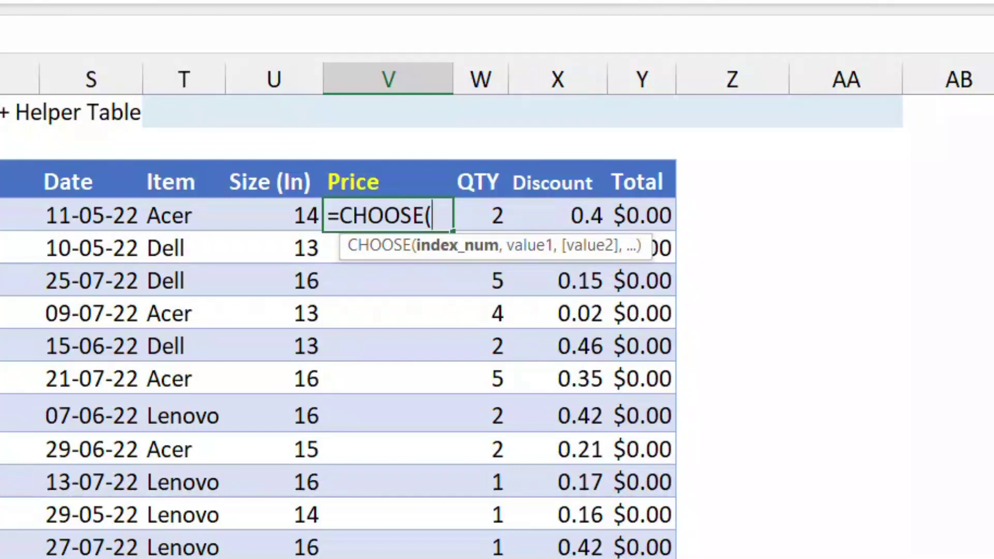
{"action": "type", "text": "vloo"}
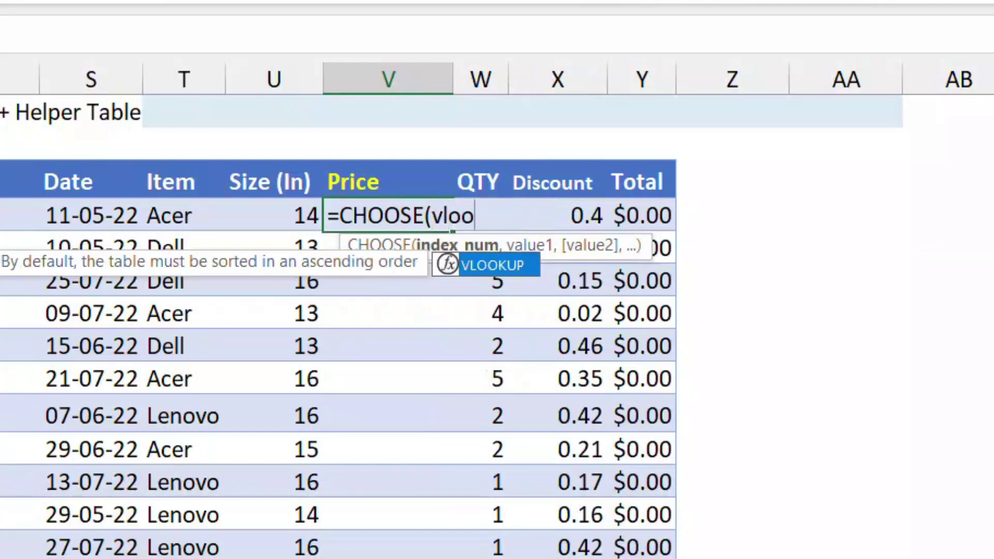
{"action": "key", "text": "Tab"}
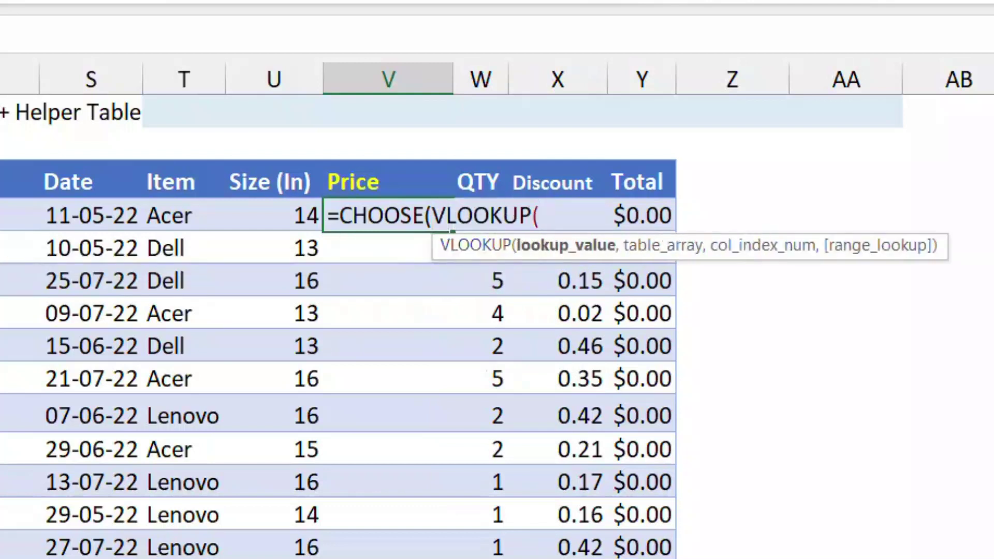
{"action": "left_click", "coordinate": [184, 215]}
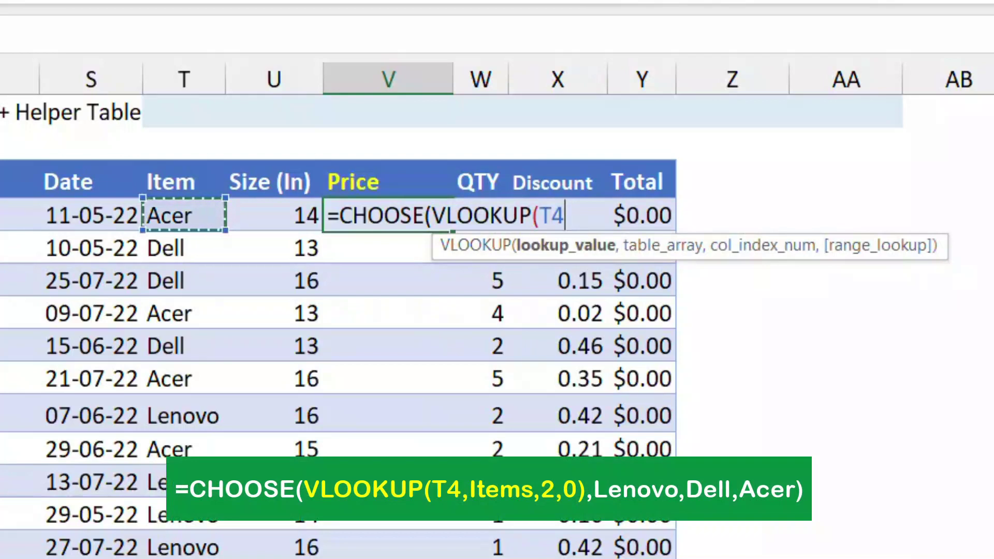
{"action": "type", "text": ","}
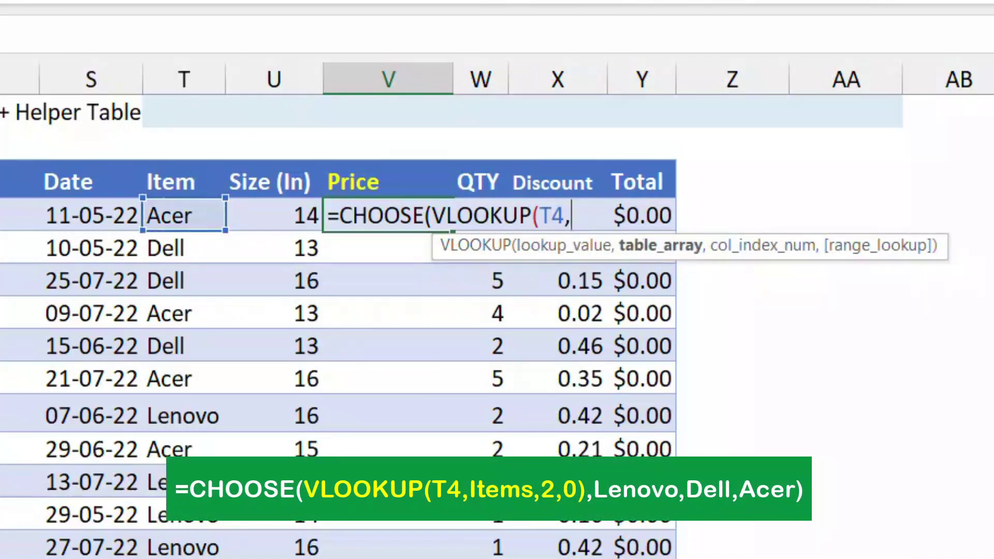
Complete the nested VLOOKUP in V4 with table array Items, column index 2 and exact match 0
{"action": "scroll", "coordinate": [337, 326], "scroll_direction": "down", "scroll_amount": 4}
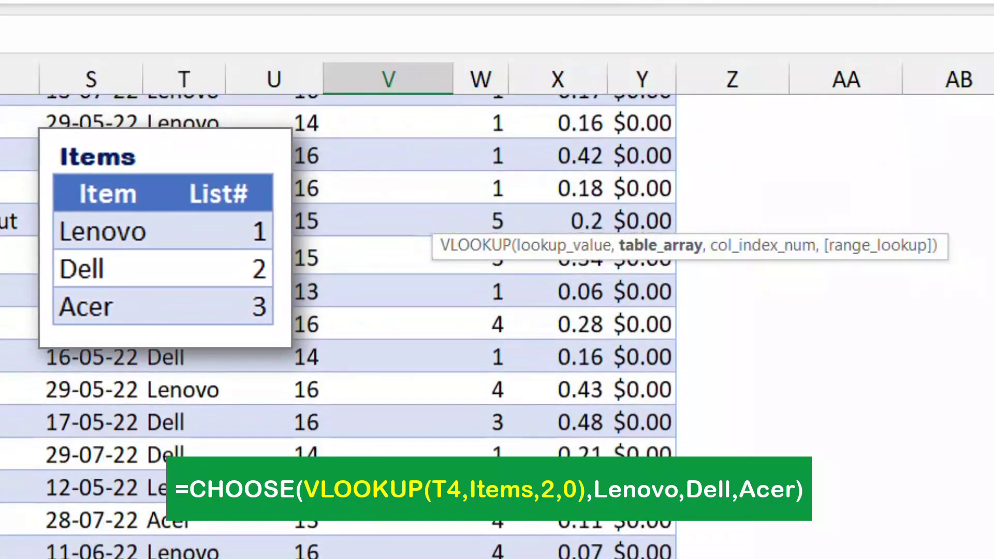
{"action": "type", "text": "it"}
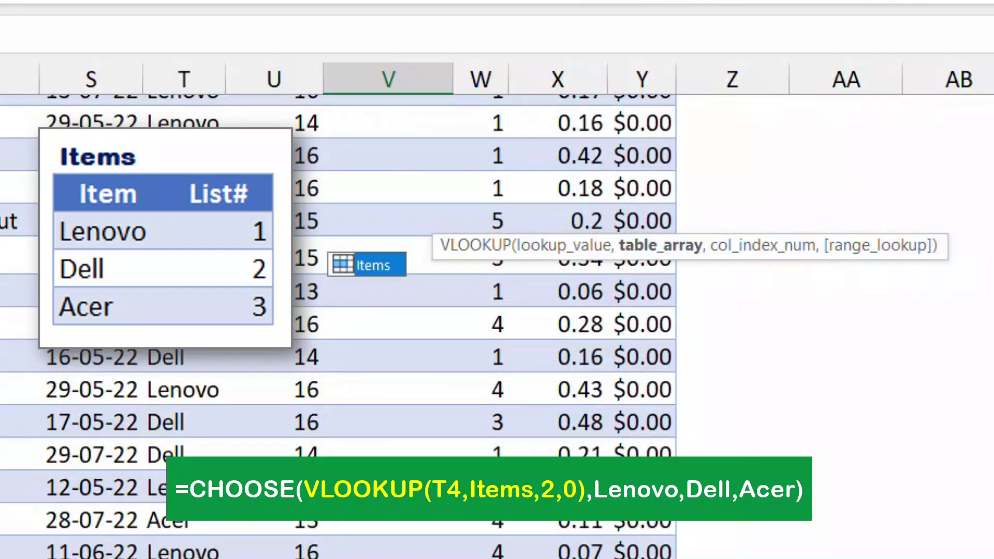
{"action": "scroll", "coordinate": [337, 326], "scroll_direction": "up", "scroll_amount": 4}
{"action": "type", "text": "ems"}
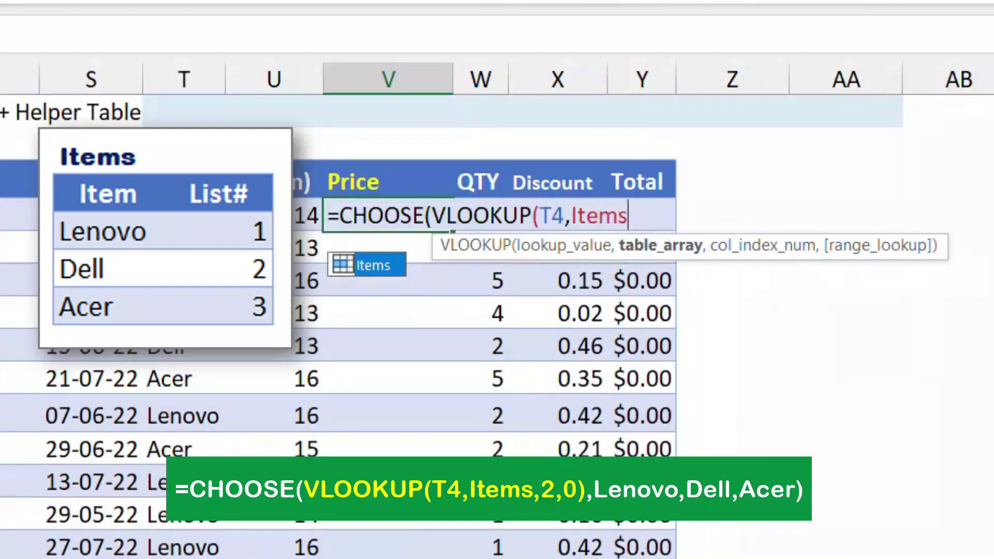
{"action": "type", "text": ","}
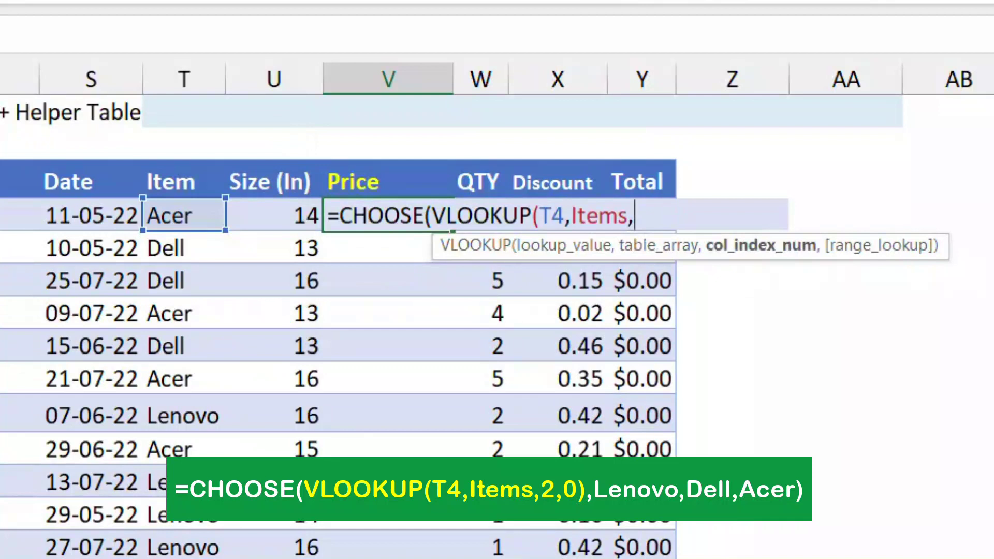
{"action": "type", "text": "2,"}
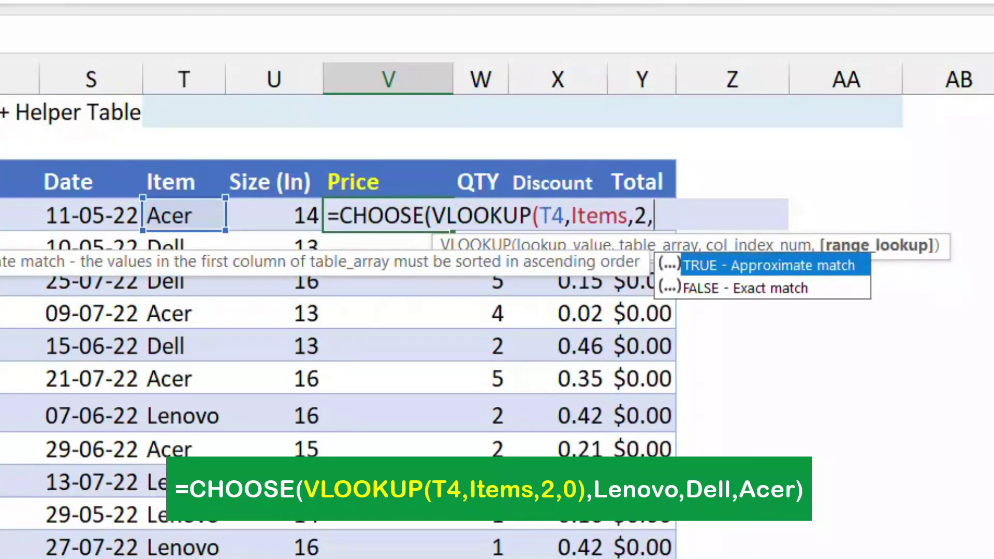
{"action": "type", "text": "0)"}
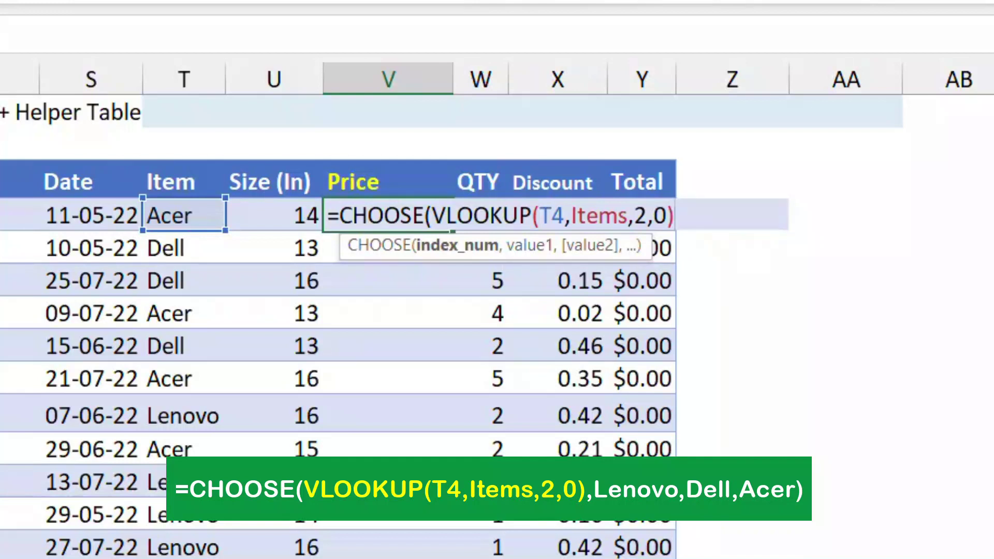
Add the tables Lenovo, Dell and Acer as the CHOOSE values in V4 and close the function
{"action": "type", "text": ","}
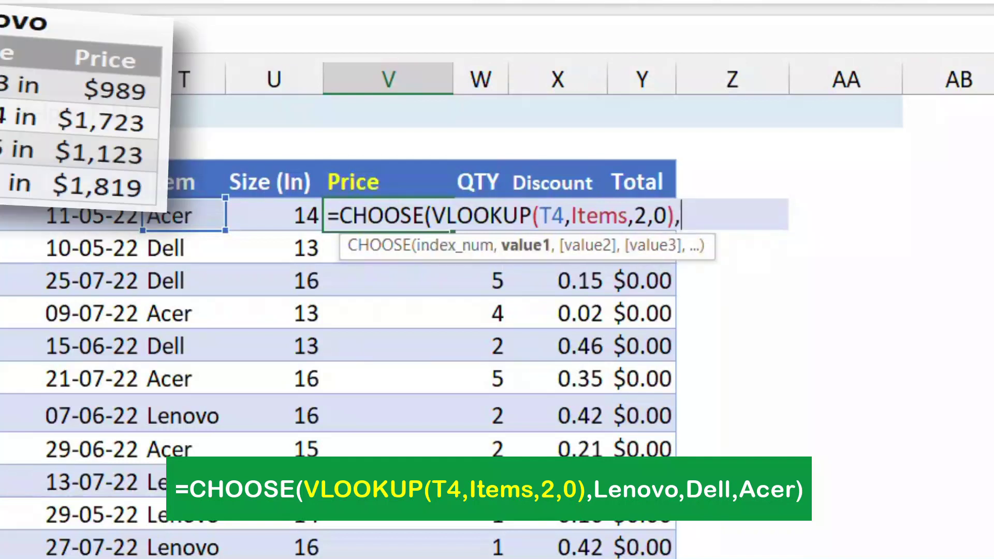
{"action": "type", "text": "Len"}
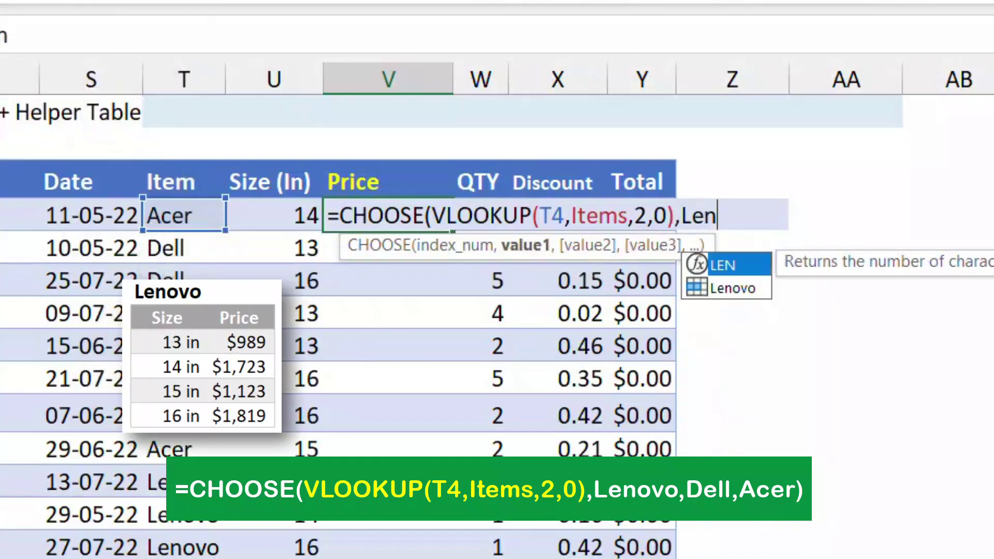
{"action": "key", "text": "Down"}
{"action": "key", "text": "Tab"}
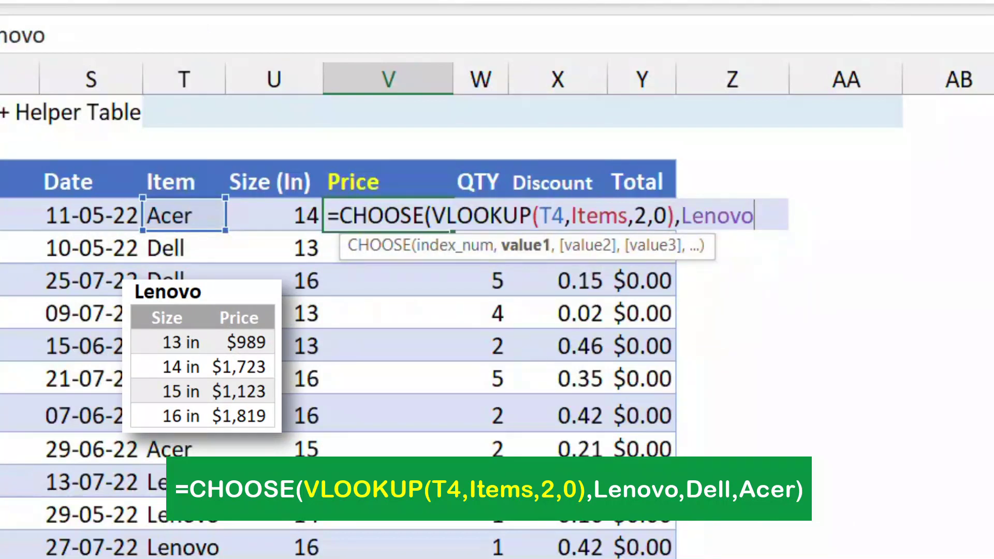
{"action": "type", "text": ","}
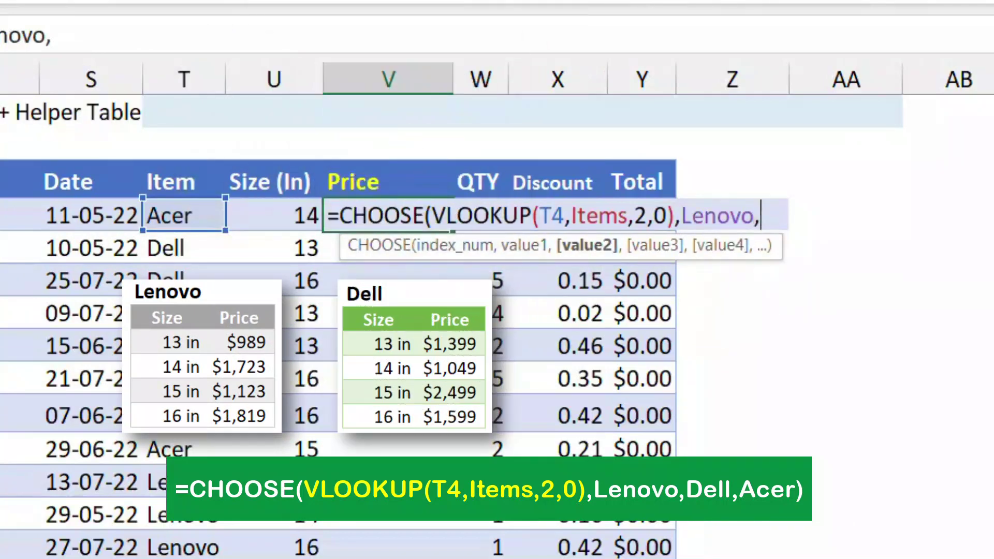
{"action": "type", "text": "Del"}
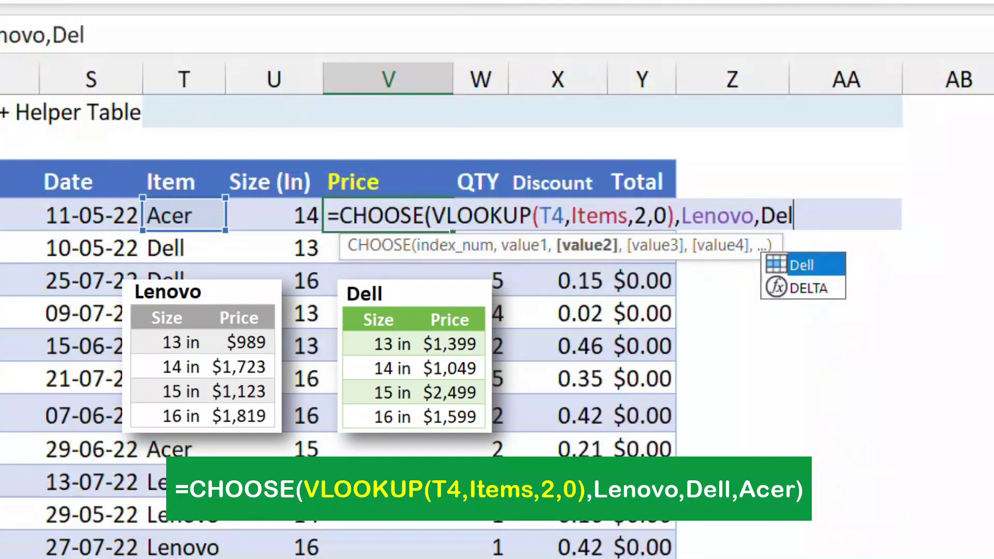
{"action": "key", "text": "Tab"}
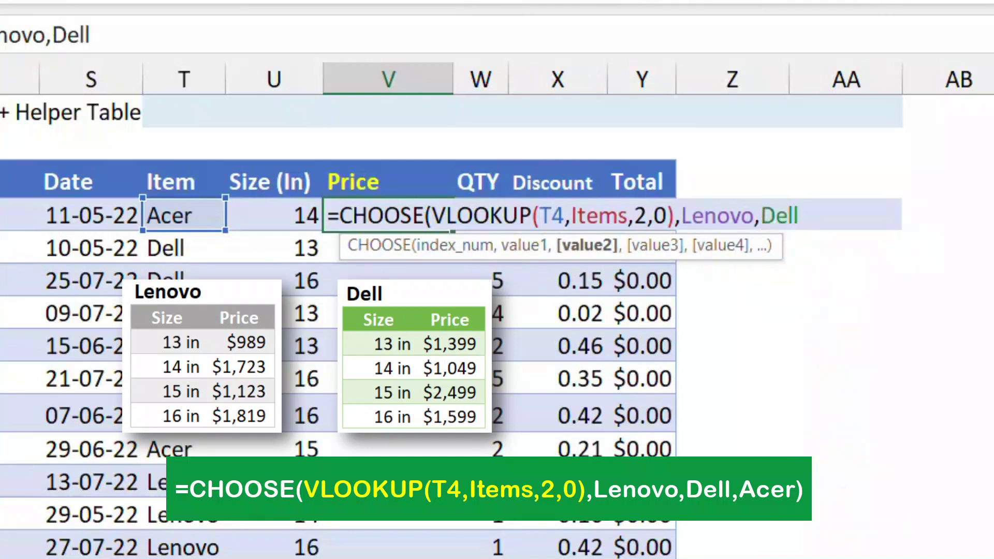
{"action": "type", "text": ","}
{"action": "type", "text": "A"}
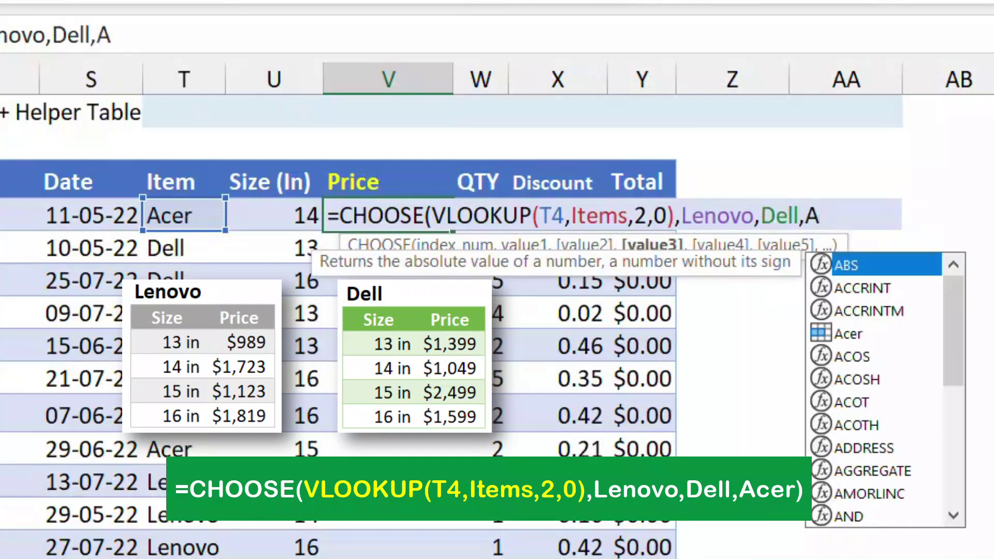
{"action": "type", "text": "ce"}
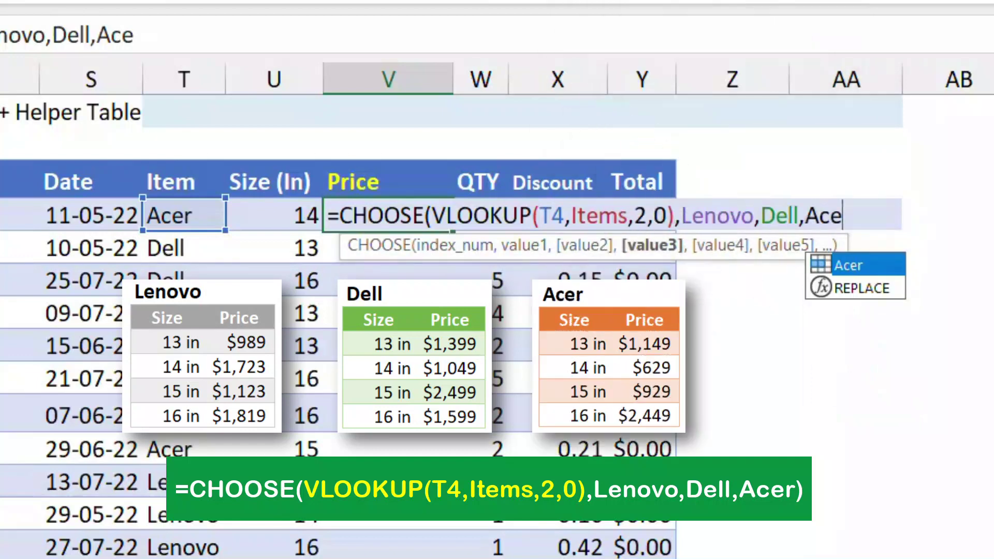
{"action": "type", "text": "r)"}
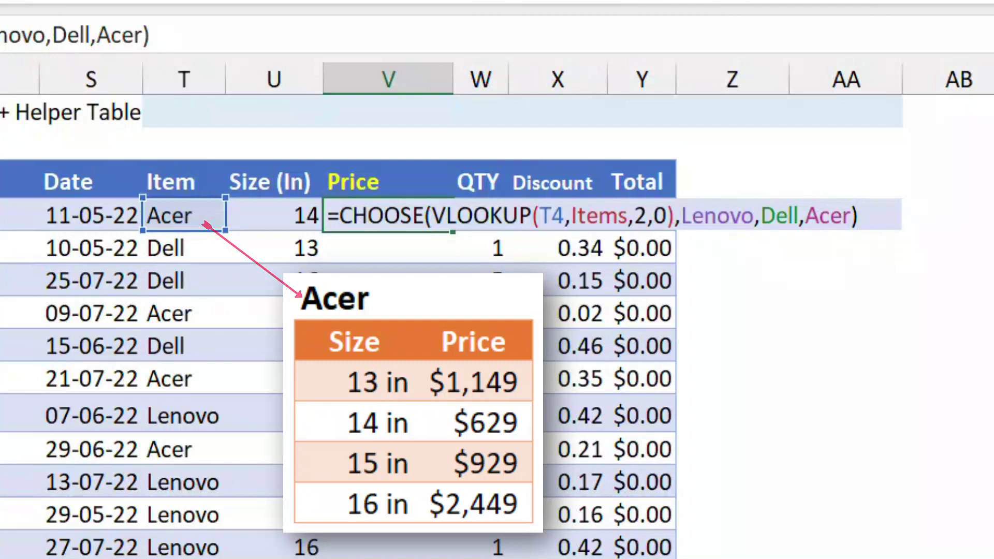
Wrap the V4 CHOOSE formula in an outer VLOOKUP with size U4 as lookup value and CHOOSE as the table array
{"action": "left_click_drag", "start_coordinate": [339, 216], "coordinate": [859, 216]}
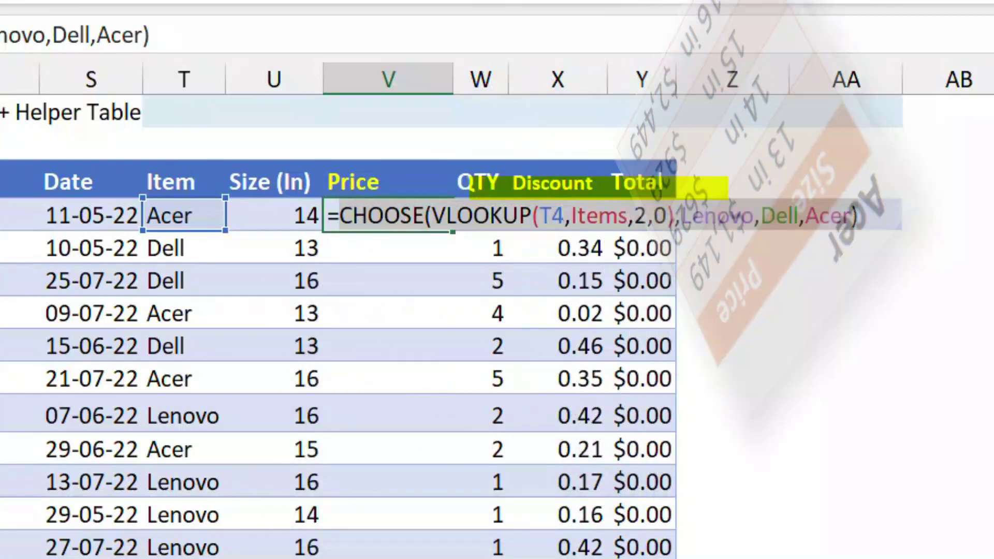
{"action": "key", "text": "BackSpace"}
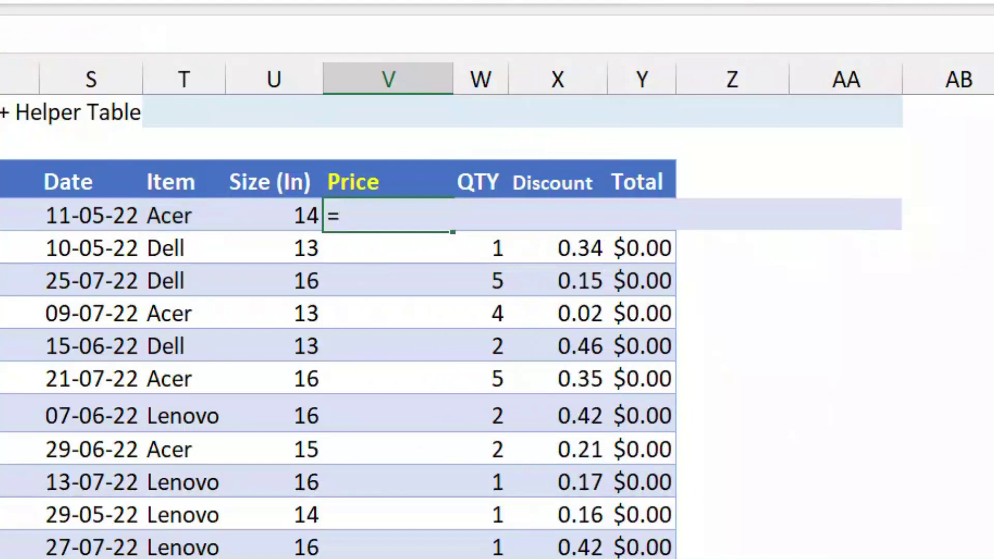
{"action": "type", "text": "Vlo"}
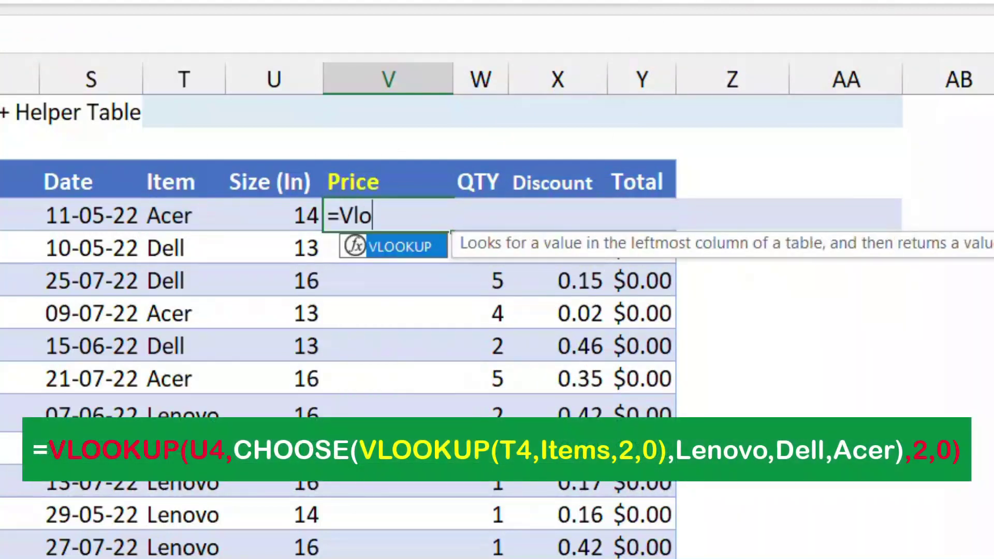
{"action": "key", "text": "Tab"}
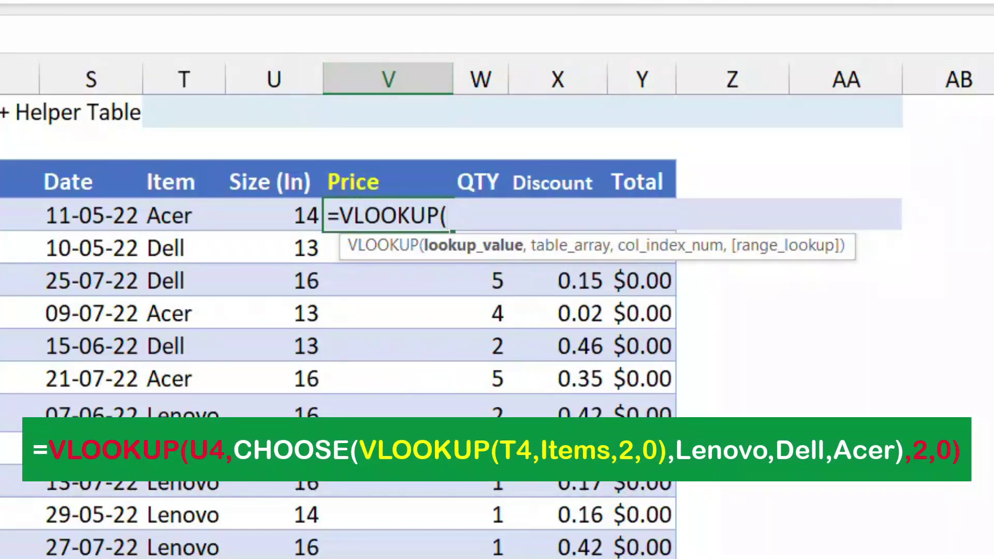
{"action": "key", "text": "Left"}
{"action": "type", "text": ","}
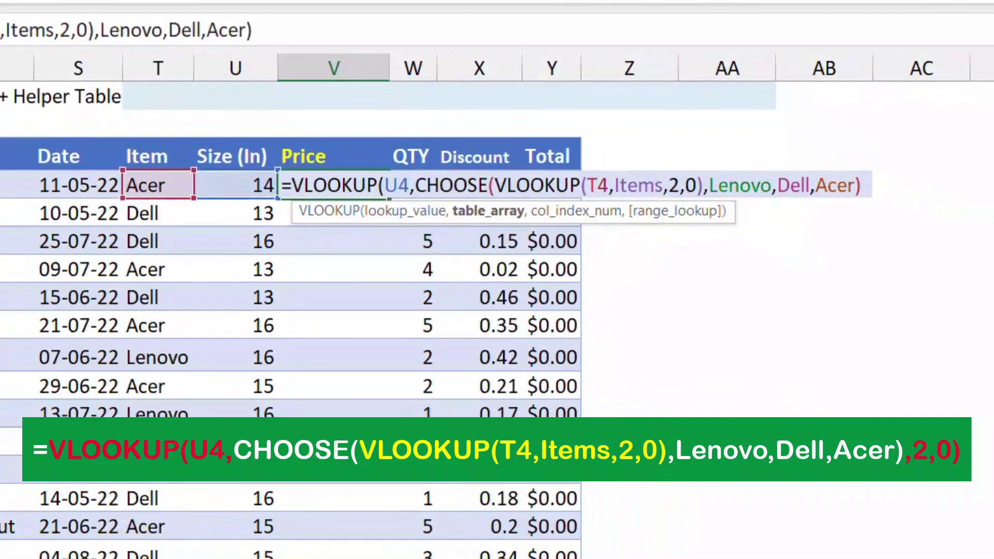
Finish the outer VLOOKUP with column index 2 and exact match 0, and fill it down Solution 2's Price column
{"action": "type", "text": ",2"}
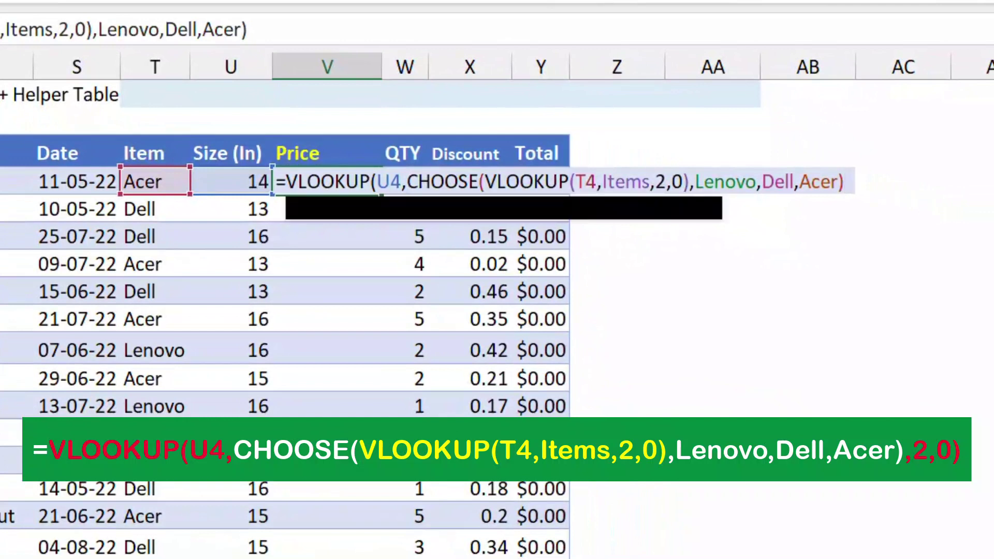
{"action": "type", "text": ",0)"}
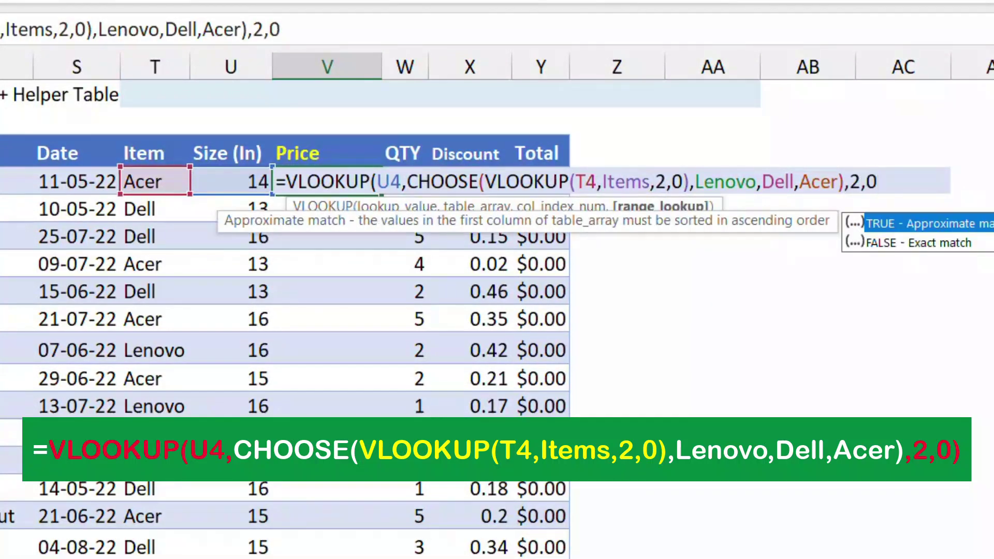
{"action": "key", "text": "Return"}
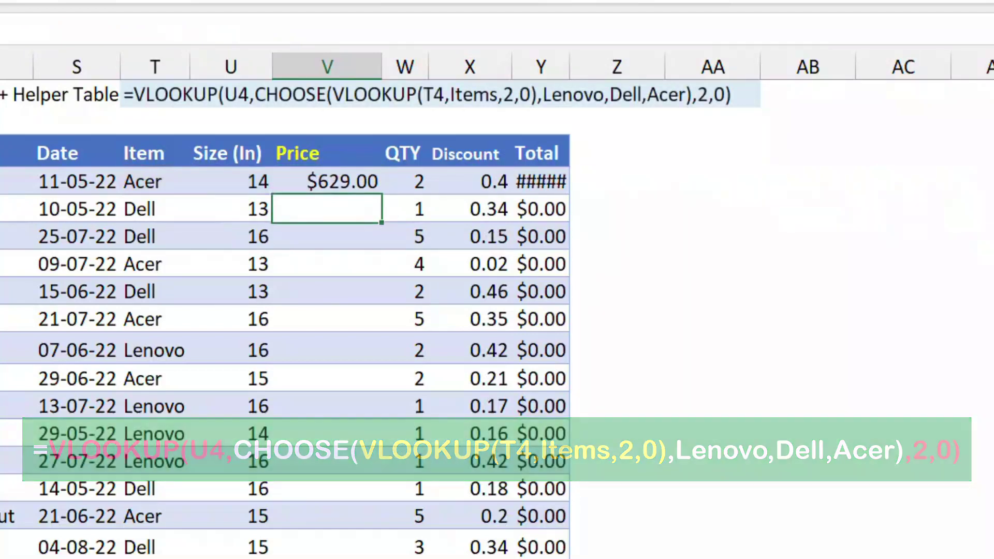
{"action": "key", "text": "Up"}
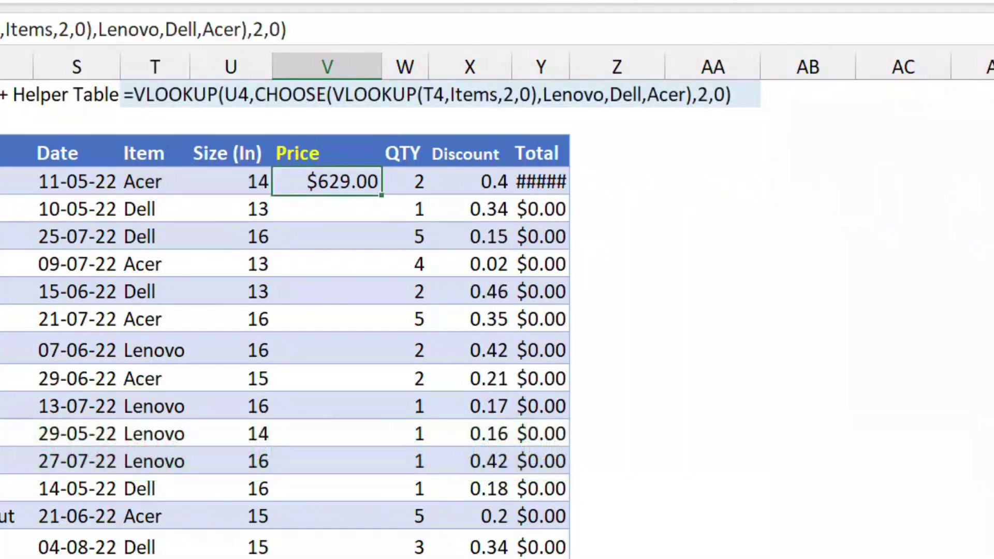
{"action": "key", "text": "ctrl+shift+Down"}
{"action": "key", "text": "ctrl+d"}
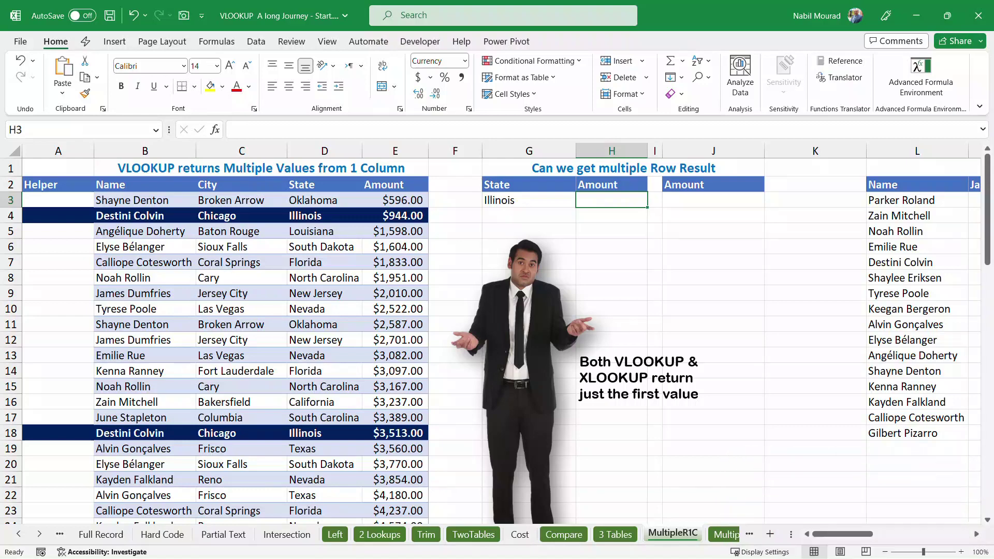
Start a VLOOKUP in H3 using the Illinois state cell as the absolute lookup value $G$3
{"action": "left_click", "coordinate": [529, 200]}
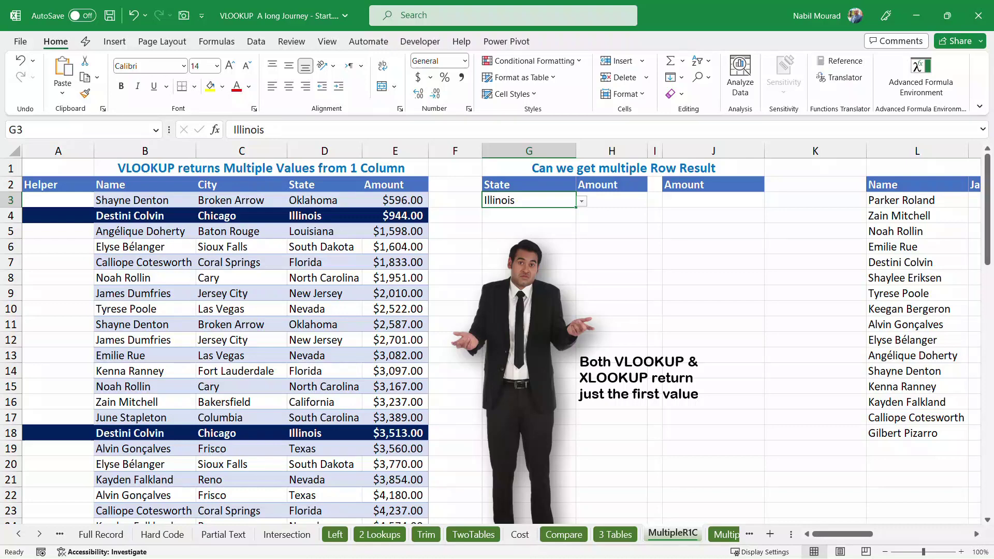
{"action": "left_click", "coordinate": [611, 201]}
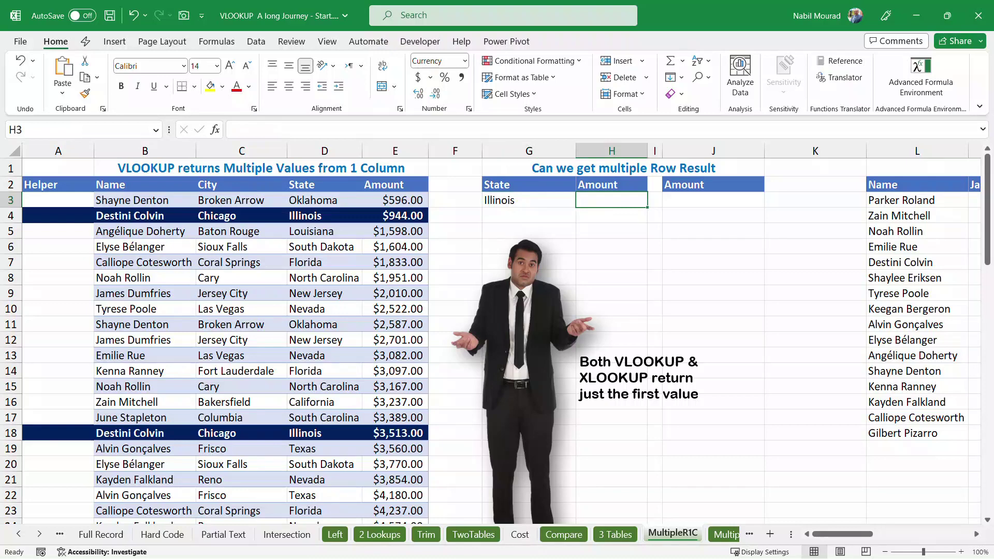
{"action": "type", "text": "=vloo"}
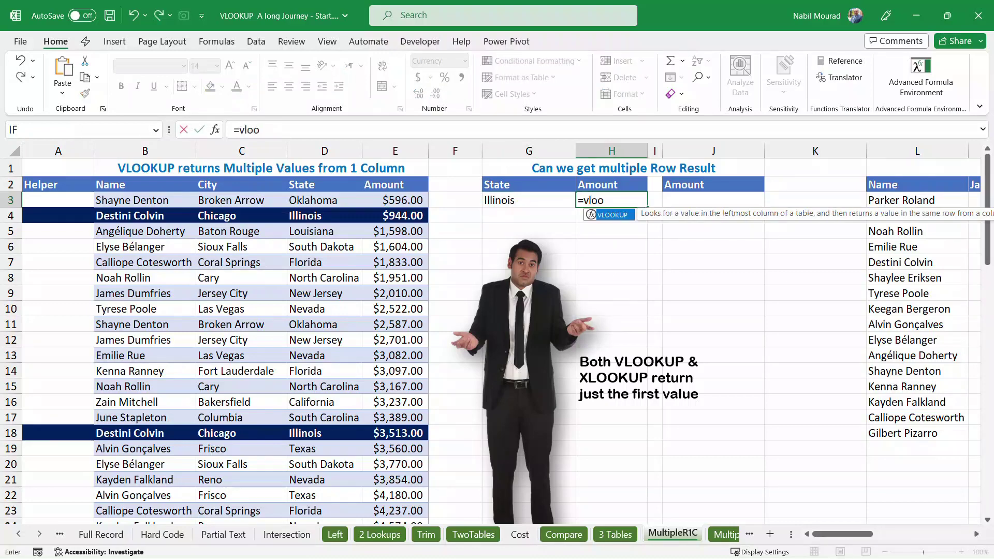
{"action": "key", "text": "Tab"}
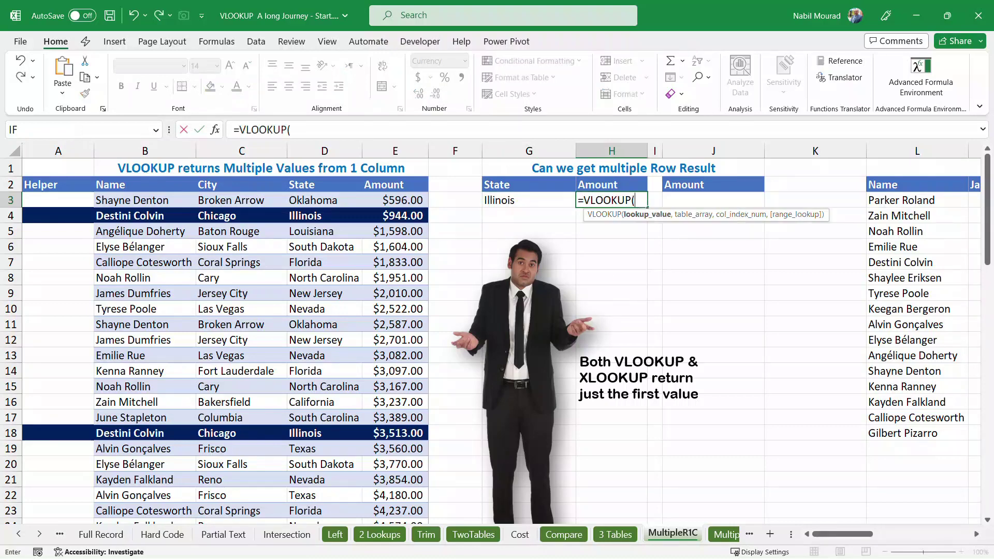
{"action": "left_click", "coordinate": [529, 200]}
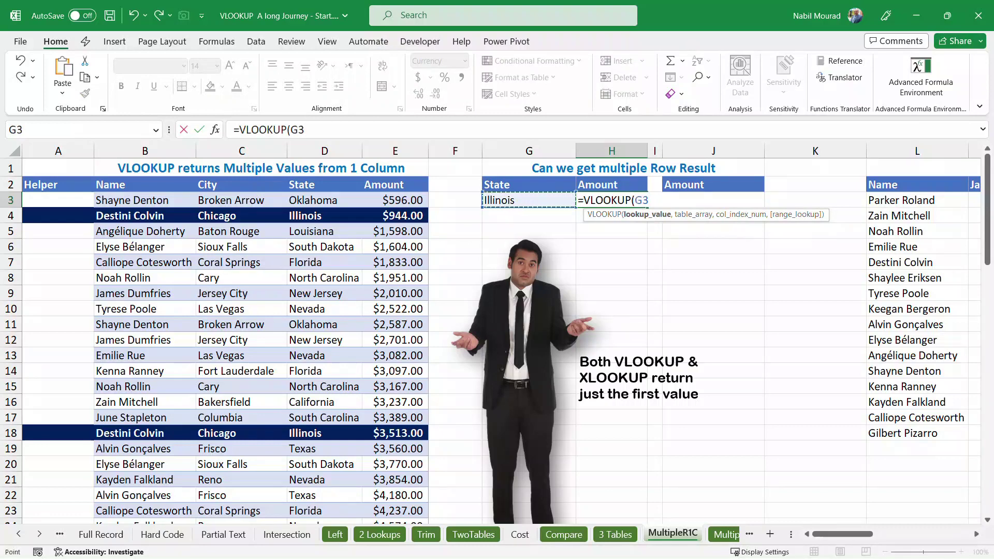
{"action": "key", "text": "F4"}
{"action": "type", "text": ","}
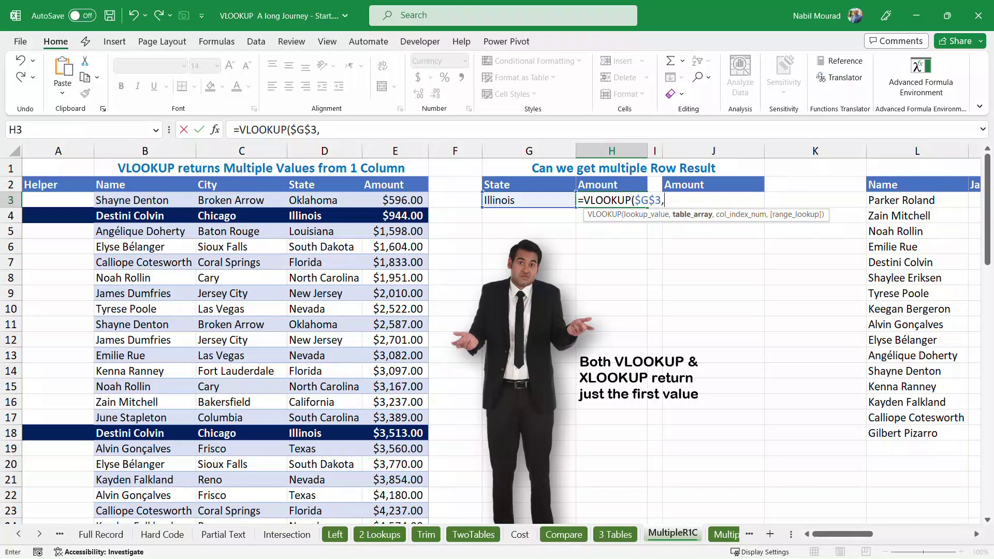
Complete the H3 VLOOKUP with table array $D$3:$E$36, column index 2 and exact match 0, and fill it down to H5
{"action": "left_click_drag", "start_coordinate": [325, 201], "coordinate": [395, 200]}
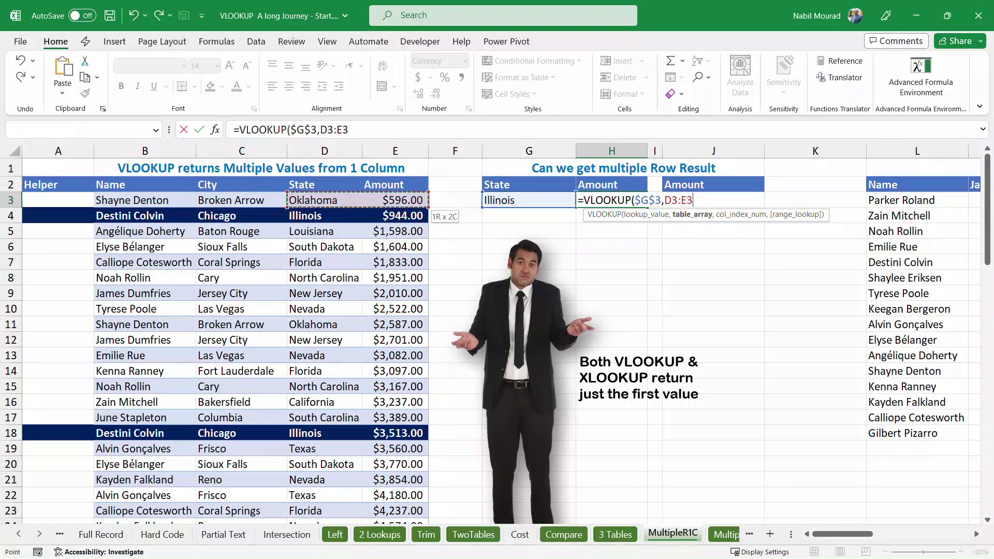
{"action": "key", "text": "ctrl+shift+Down"}
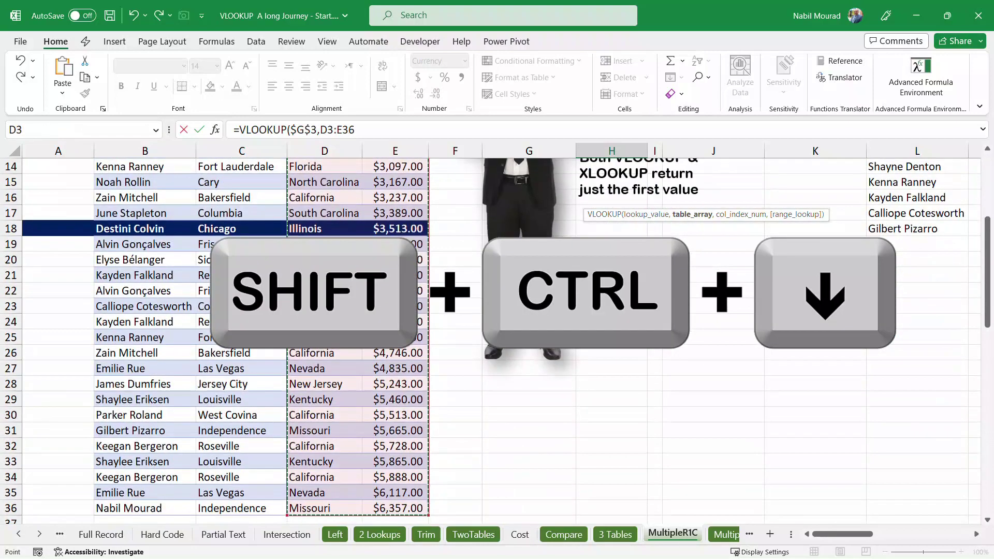
{"action": "key", "text": "F4"}
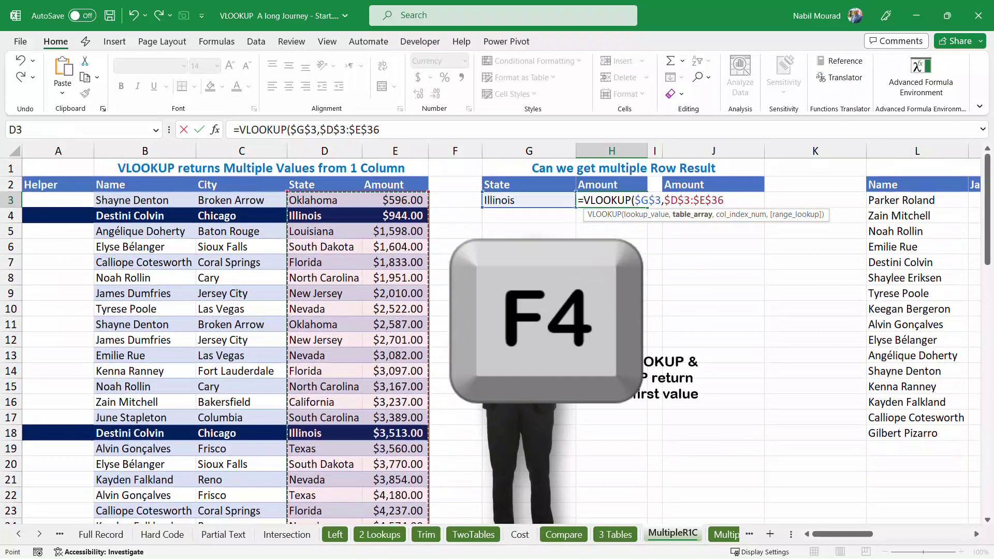
{"action": "type", "text": ",2,"}
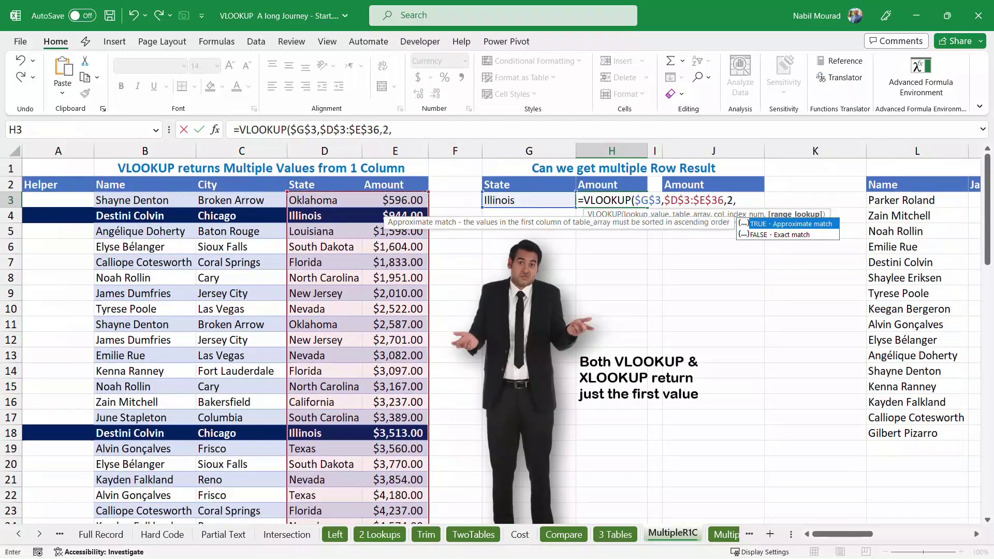
{"action": "type", "text": "0)"}
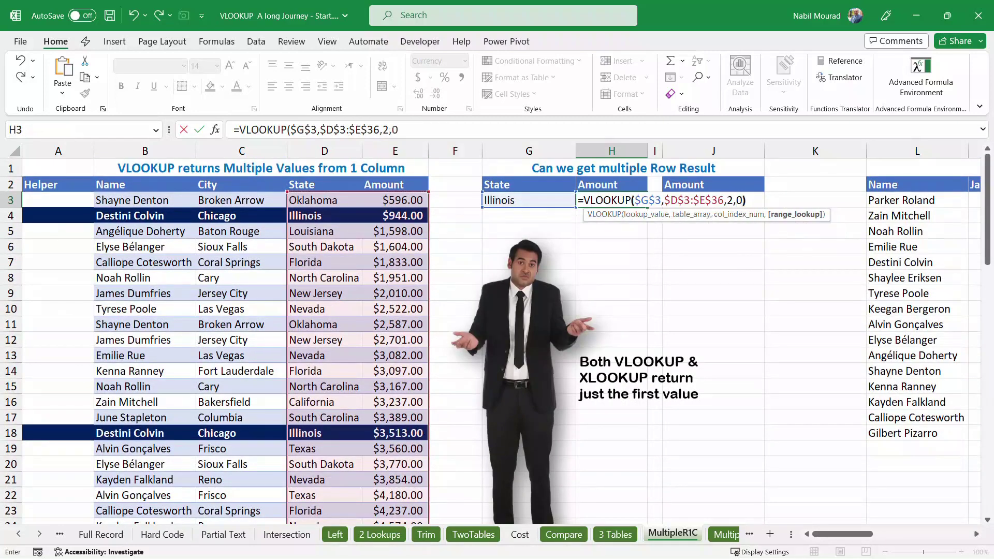
{"action": "key", "text": "Return"}
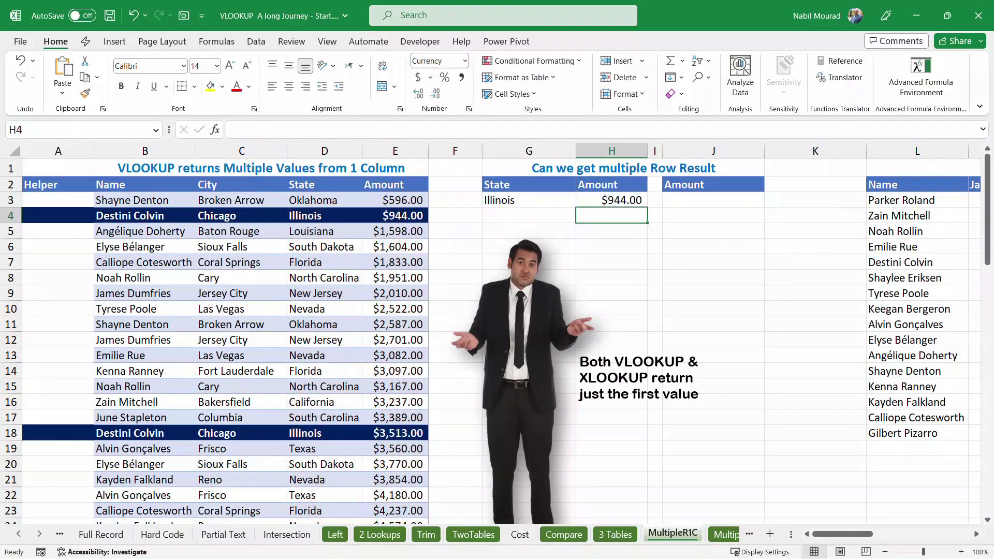
{"action": "key", "text": "Up"}
{"action": "left_click_drag", "start_coordinate": [647, 208], "coordinate": [647, 238]}
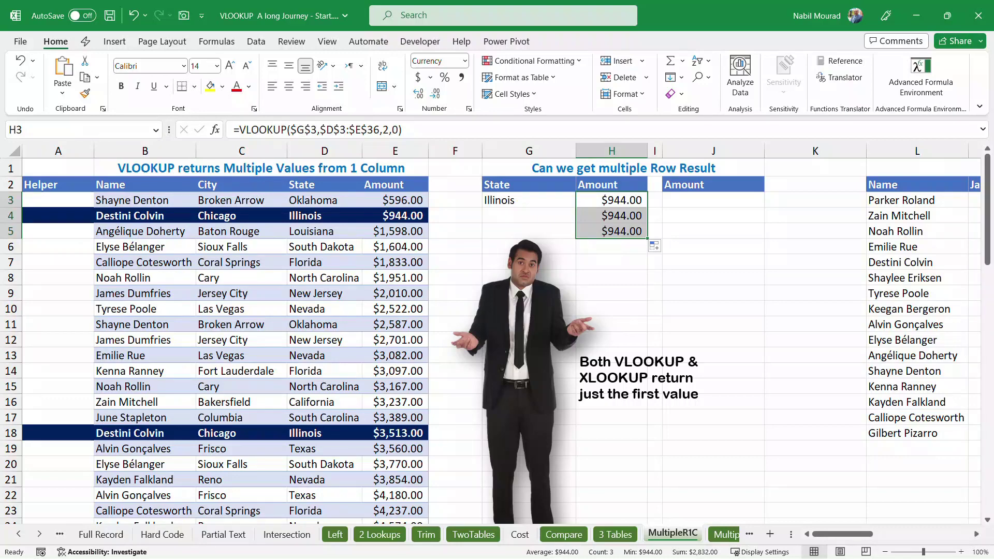
Start an XLOOKUP in J3 with lookup value $G$3 and the State column $D$3:$D$36 as lookup array
{"action": "left_click", "coordinate": [713, 200]}
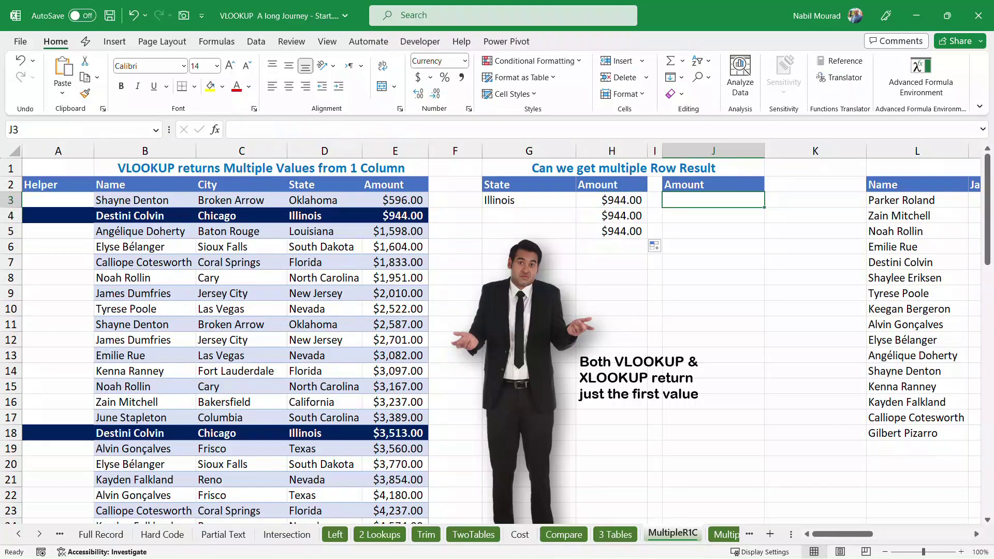
{"action": "type", "text": "=XLOOKUP("}
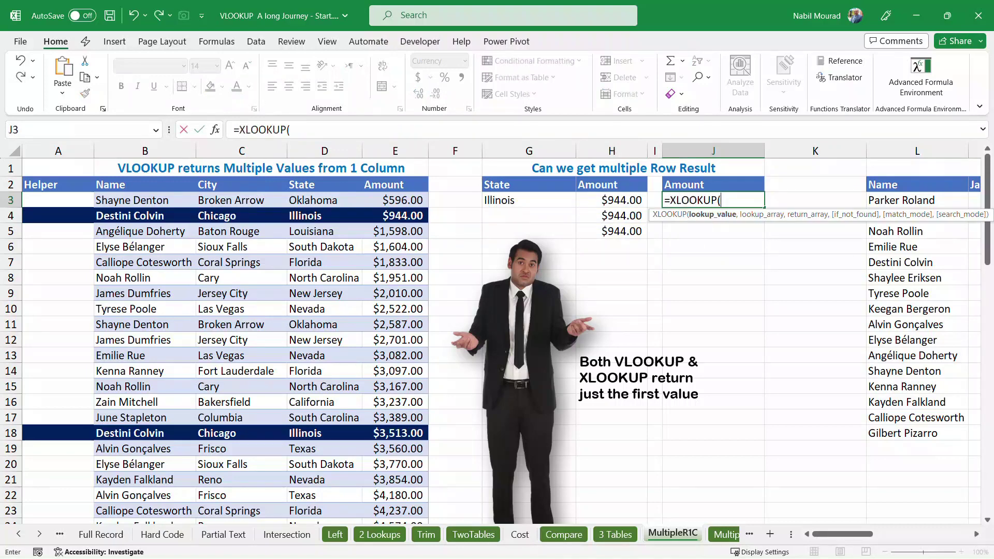
{"action": "left_click", "coordinate": [529, 199]}
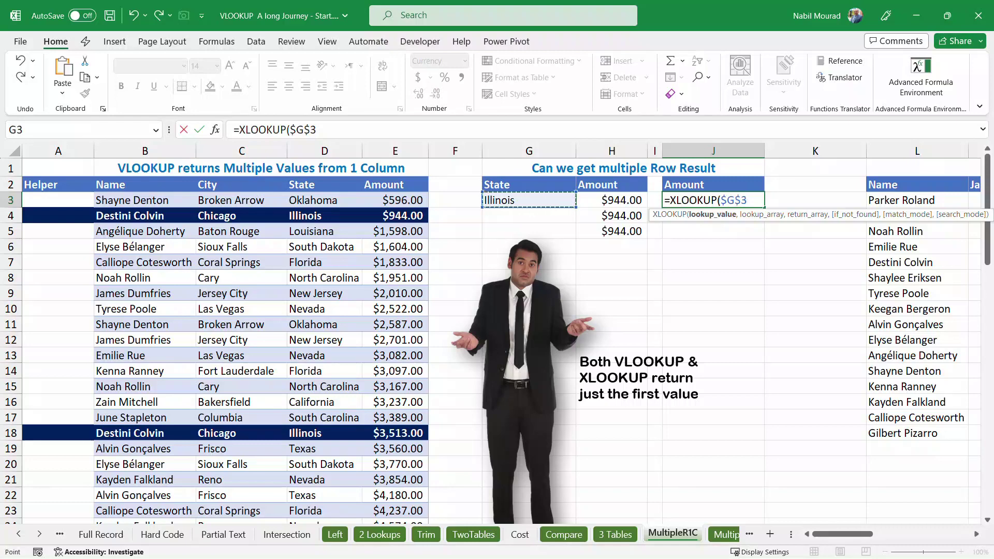
{"action": "type", "text": ","}
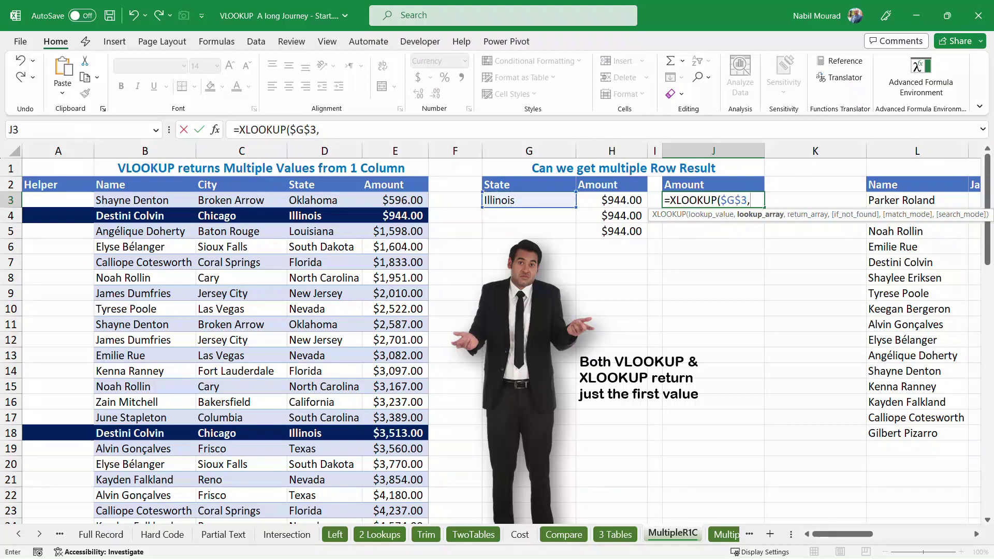
{"action": "left_click", "coordinate": [324, 201]}
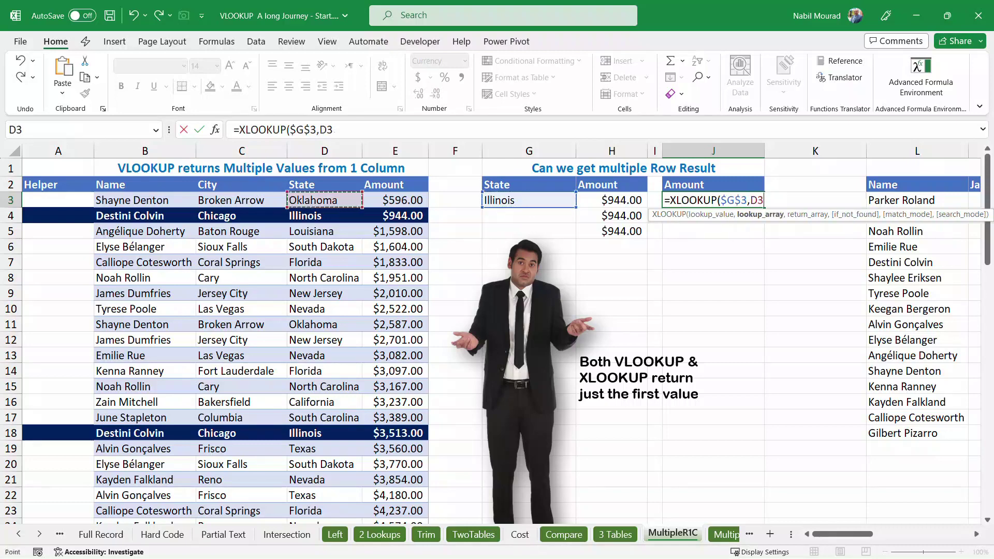
{"action": "key", "text": "ctrl+shift+Down"}
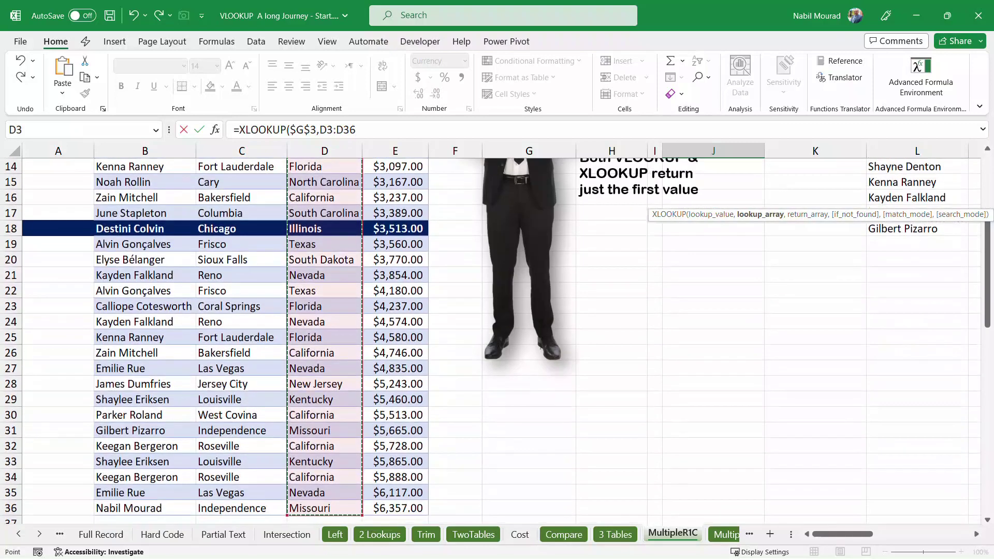
{"action": "key", "text": "F4"}
{"action": "type", "text": ","}
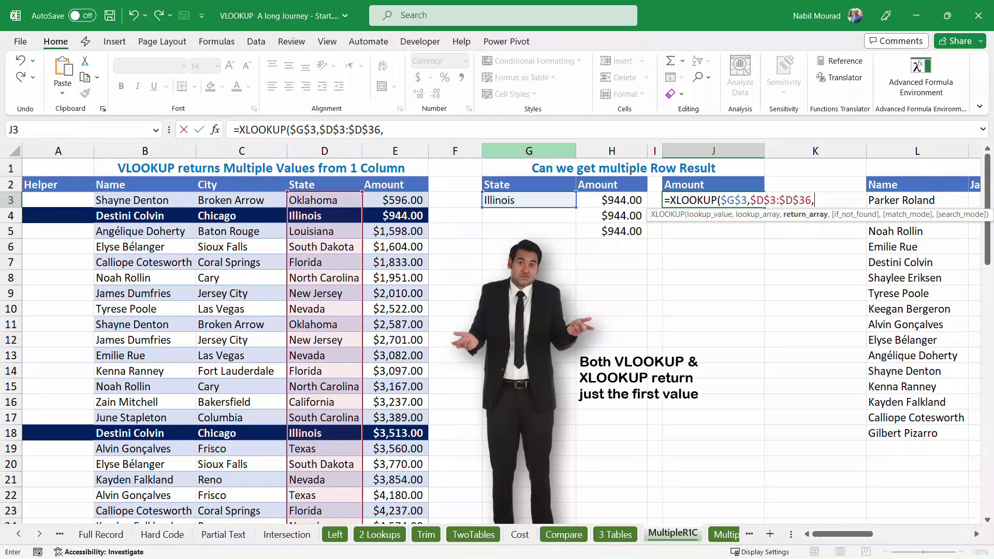
Complete the J3 XLOOKUP with the Amount column $E$3:$E$36 as return array and fill it down to J7
{"action": "left_click", "coordinate": [396, 200]}
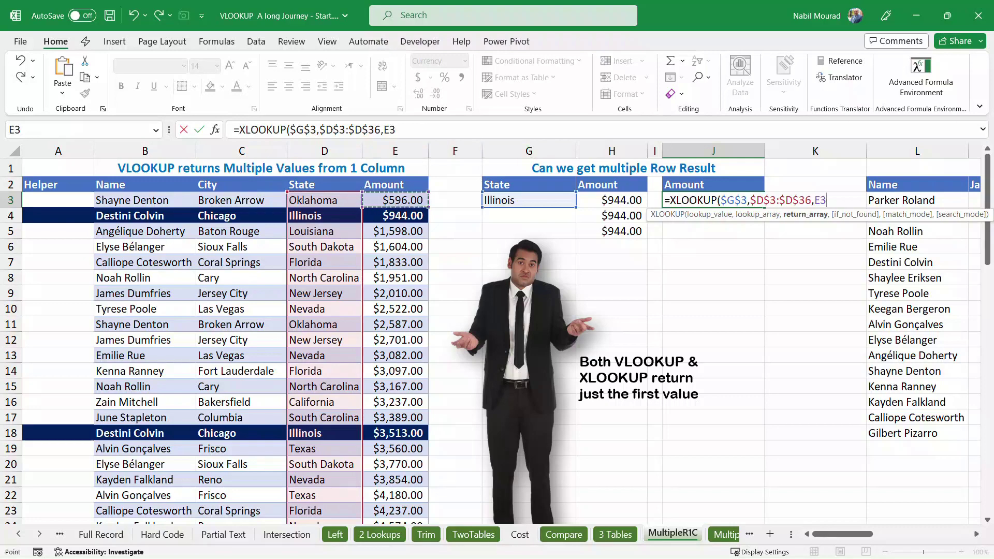
{"action": "key", "text": "ctrl+shift+Down"}
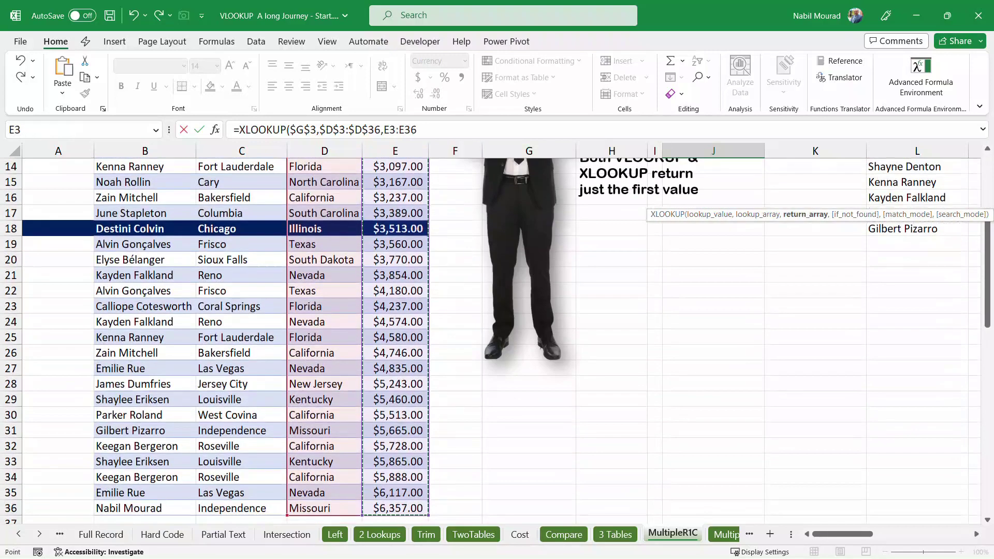
{"action": "key", "text": "F4"}
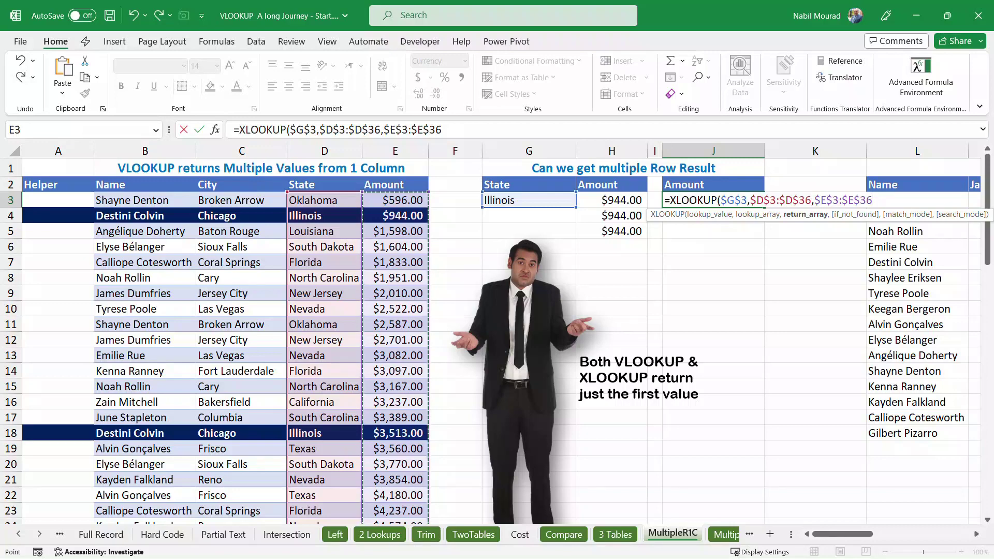
{"action": "type", "text": ")"}
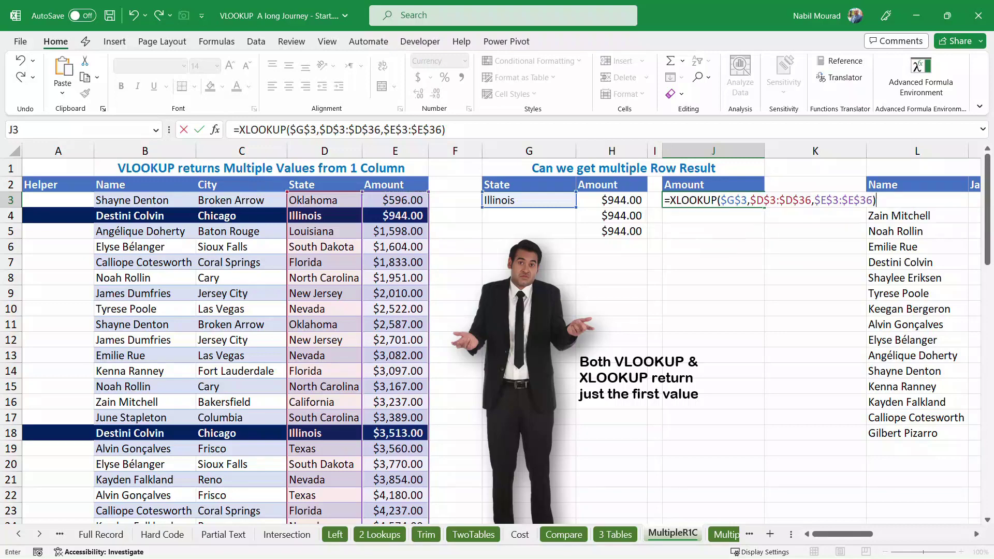
{"action": "key", "text": "Return"}
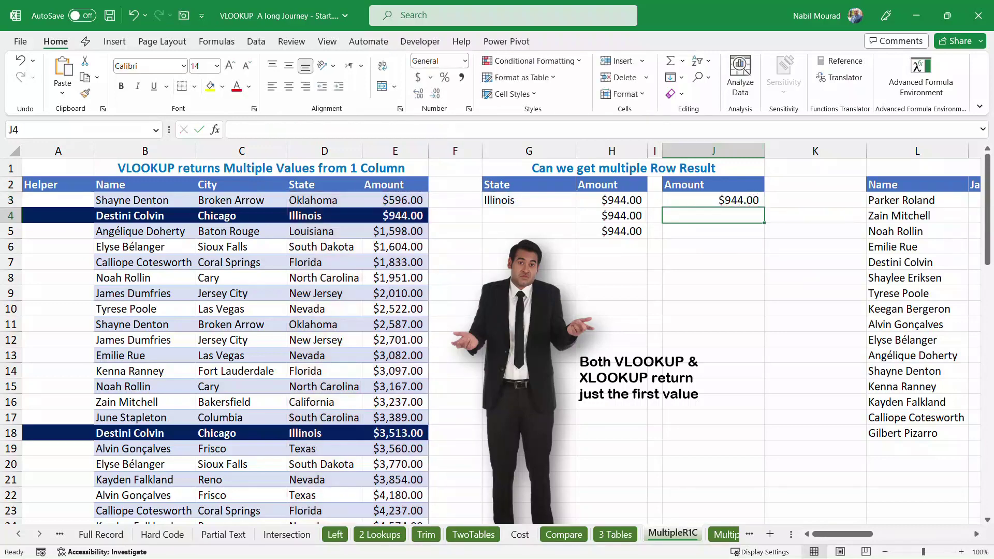
{"action": "left_click", "coordinate": [714, 200]}
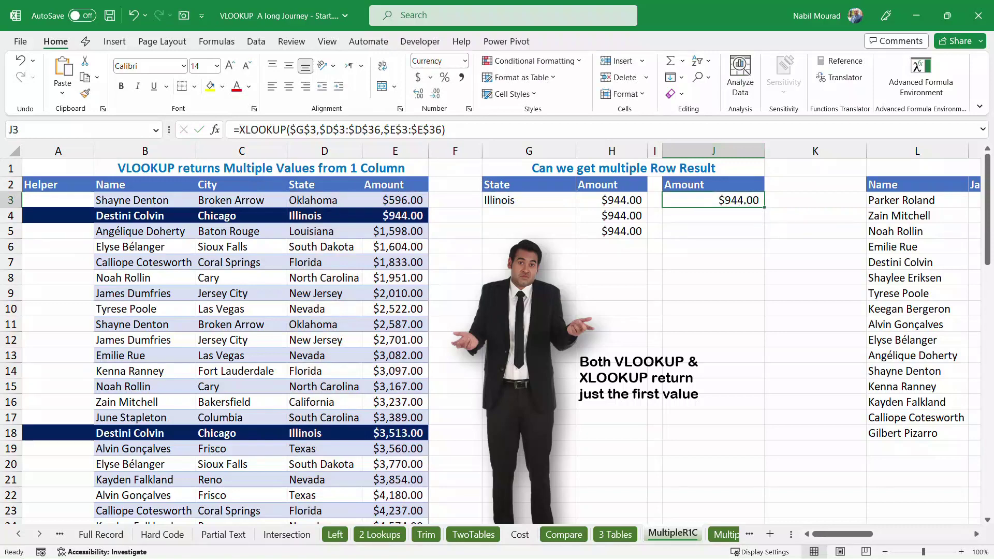
{"action": "left_click_drag", "start_coordinate": [765, 208], "coordinate": [765, 266]}
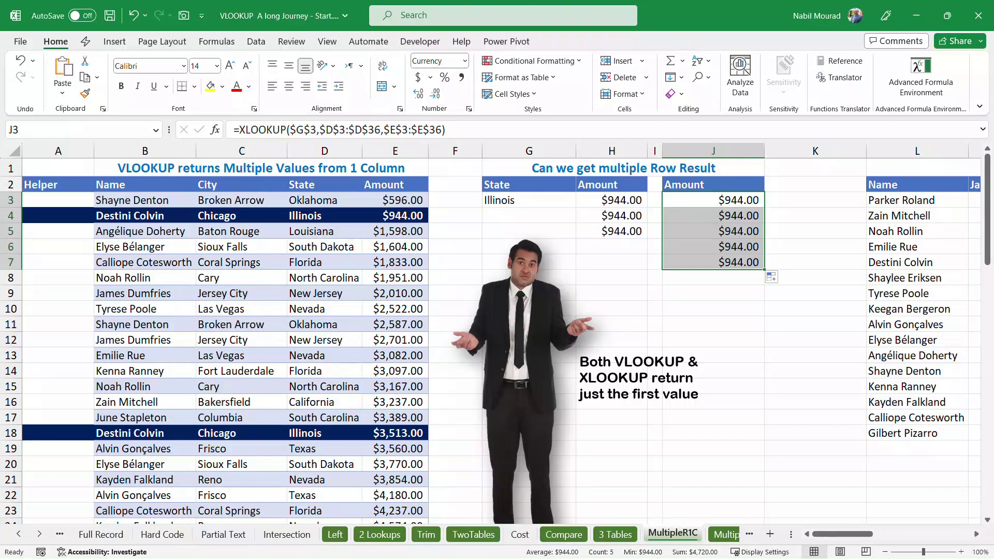
Clear the trial VLOOKUP and XLOOKUP formulas from H3:J7
{"action": "left_click_drag", "start_coordinate": [612, 200], "coordinate": [714, 262]}
{"action": "key", "text": "Delete"}
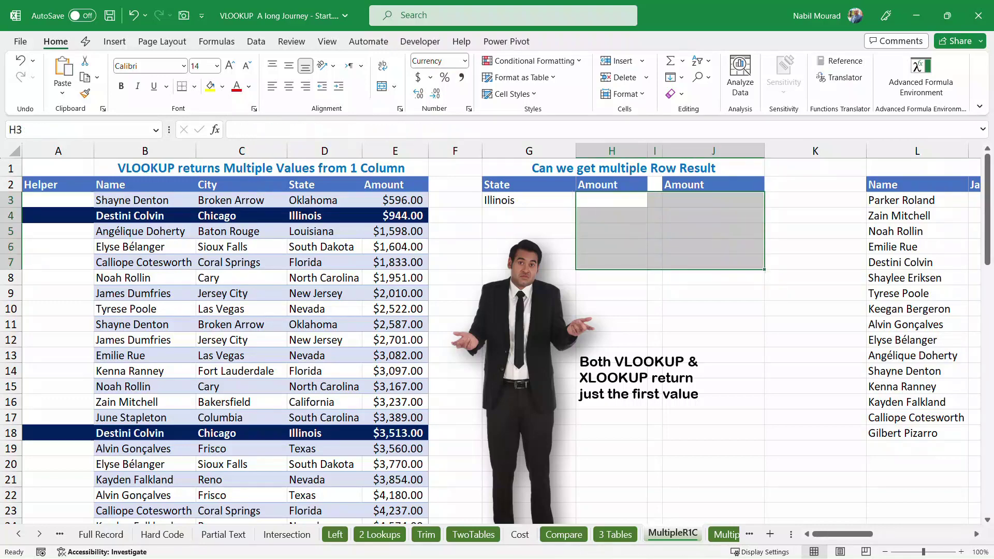
Start a VLOOKUP in H3 with the state in G3 as lookup value
{"action": "left_click", "coordinate": [612, 200]}
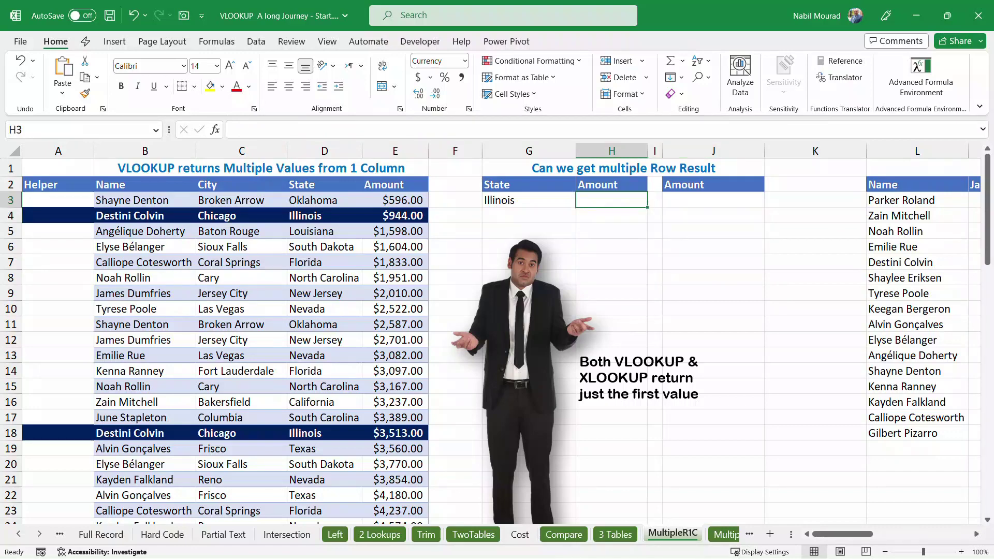
{"action": "type", "text": "=vl"}
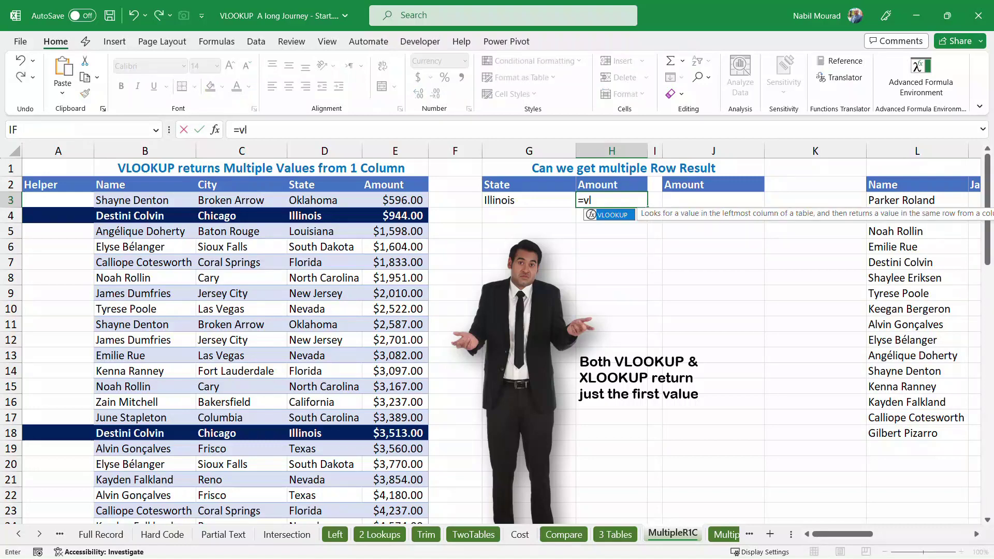
{"action": "key", "text": "Tab"}
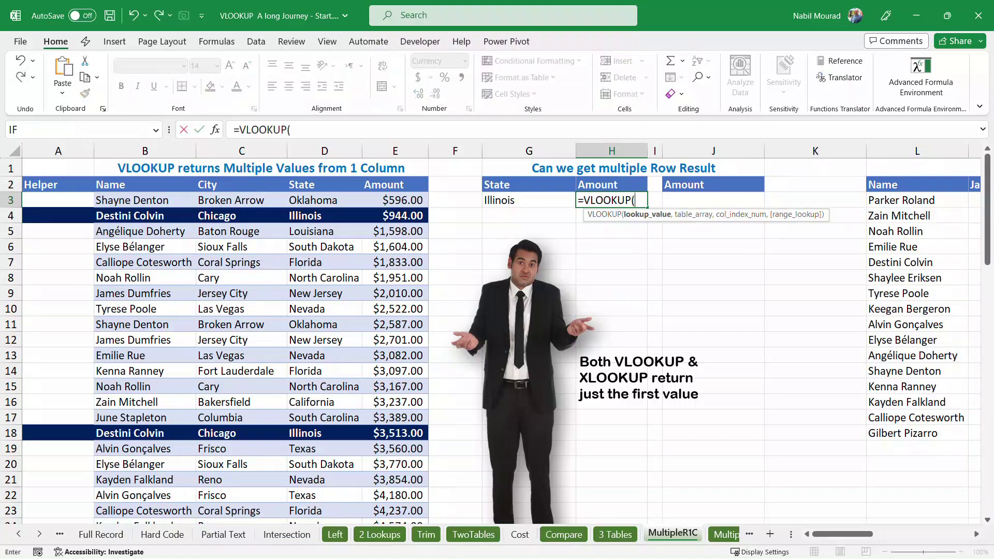
{"action": "key", "text": "Left"}
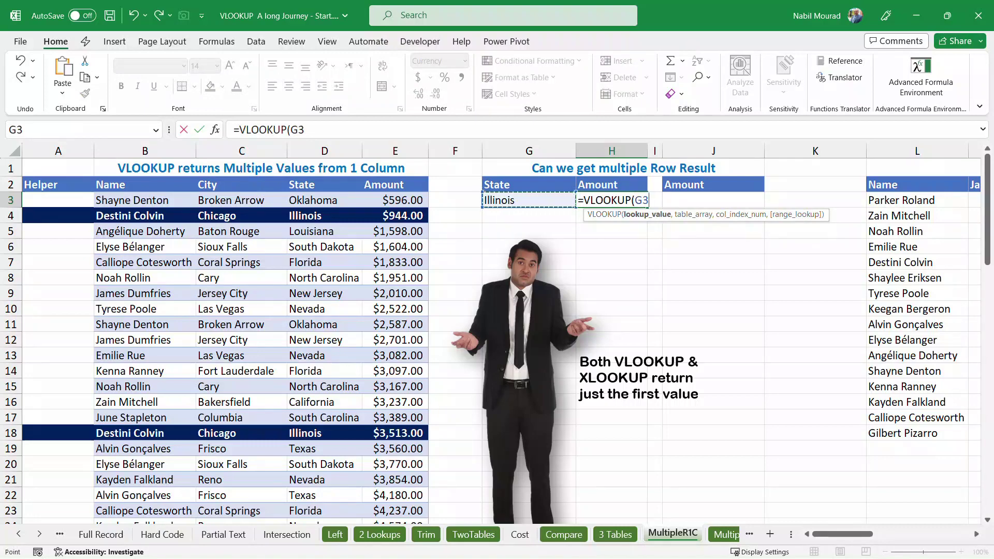
{"action": "type", "text": ","}
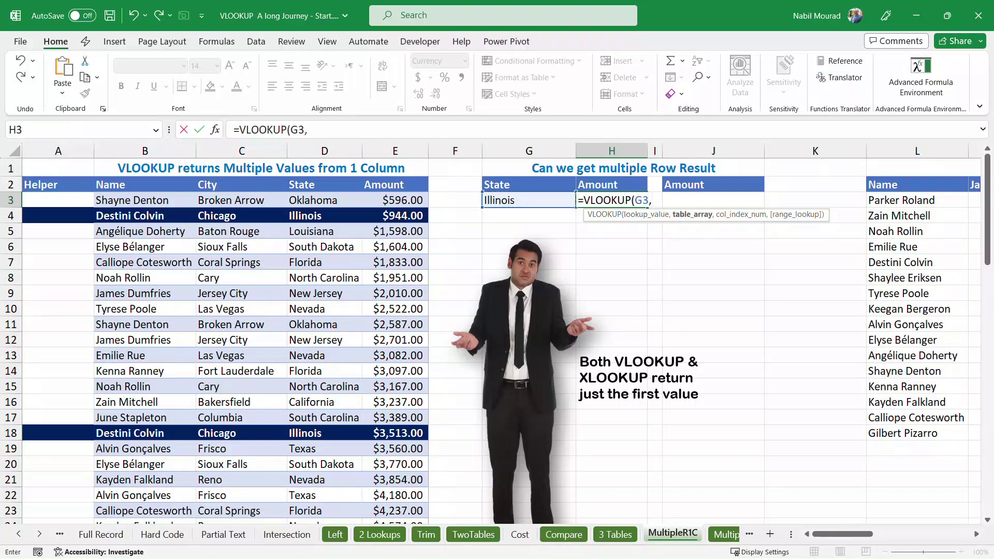
Use SORT of $D$3:$E$36 by column 2 in descending order (-1) as the H3 VLOOKUP's table array
{"action": "type", "text": "so"}
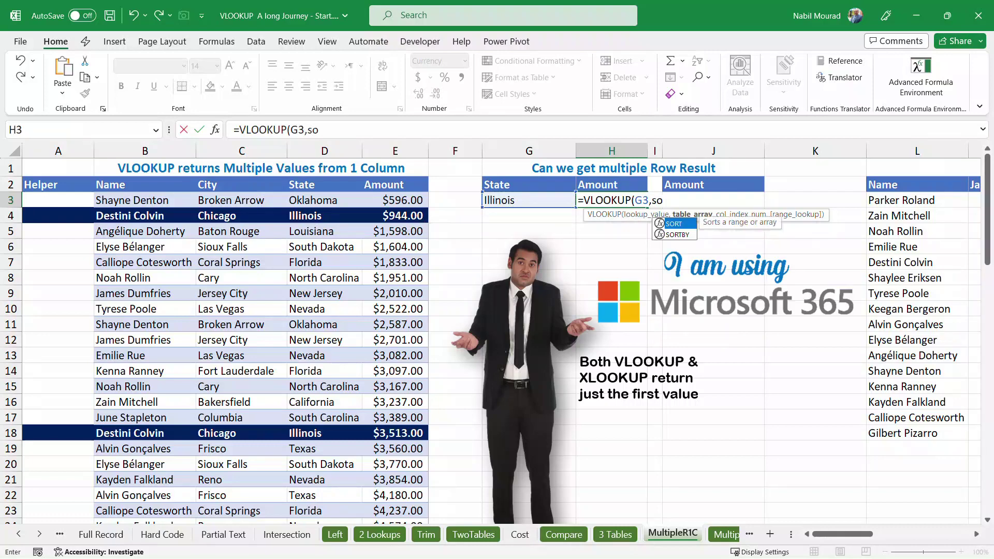
{"action": "key", "text": "Tab"}
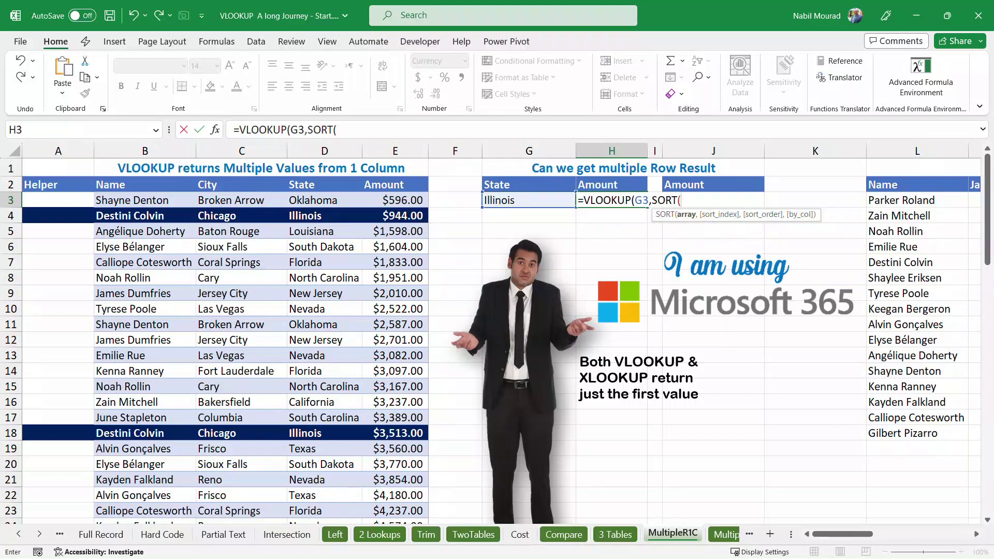
{"action": "left_click_drag", "start_coordinate": [325, 201], "coordinate": [396, 201]}
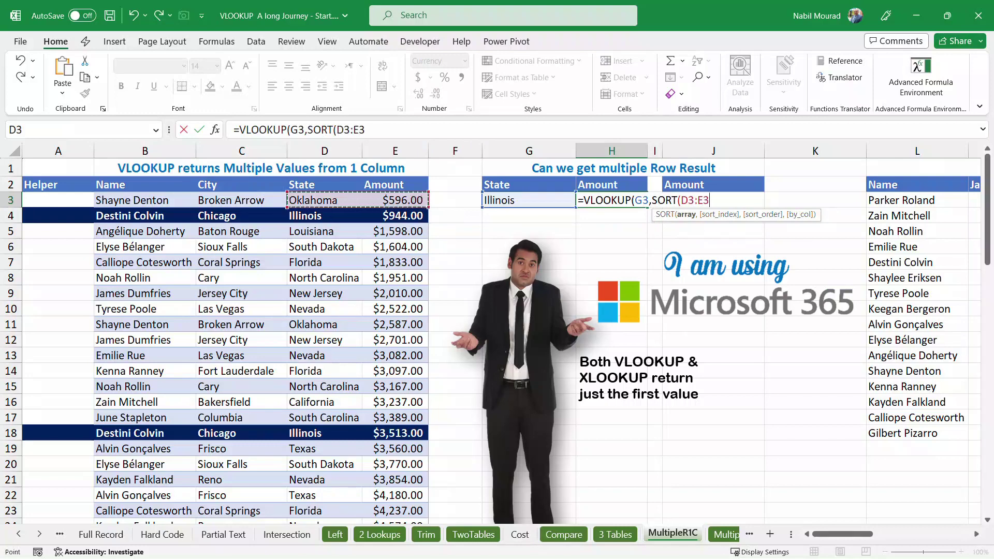
{"action": "key", "text": "ctrl+shift+Down"}
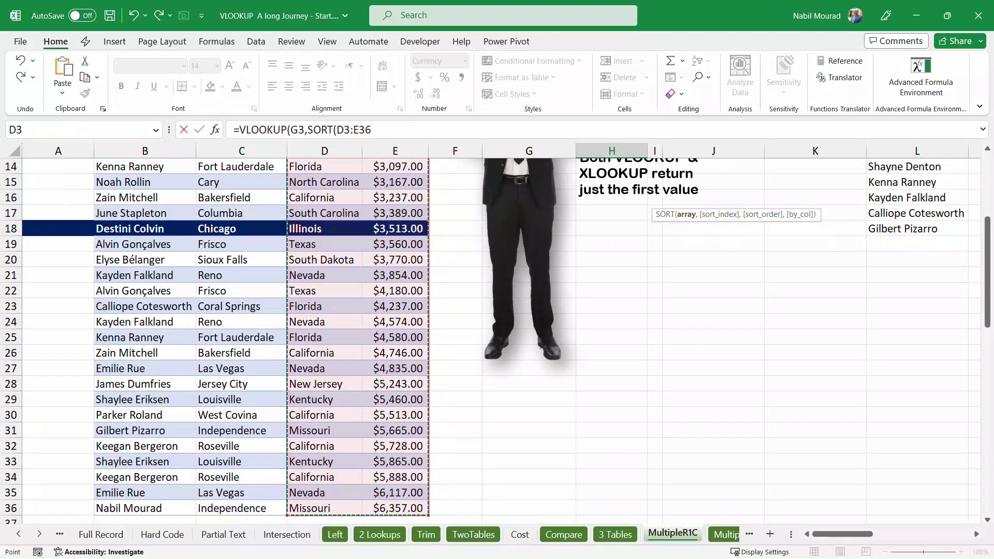
{"action": "key", "text": "F4"}
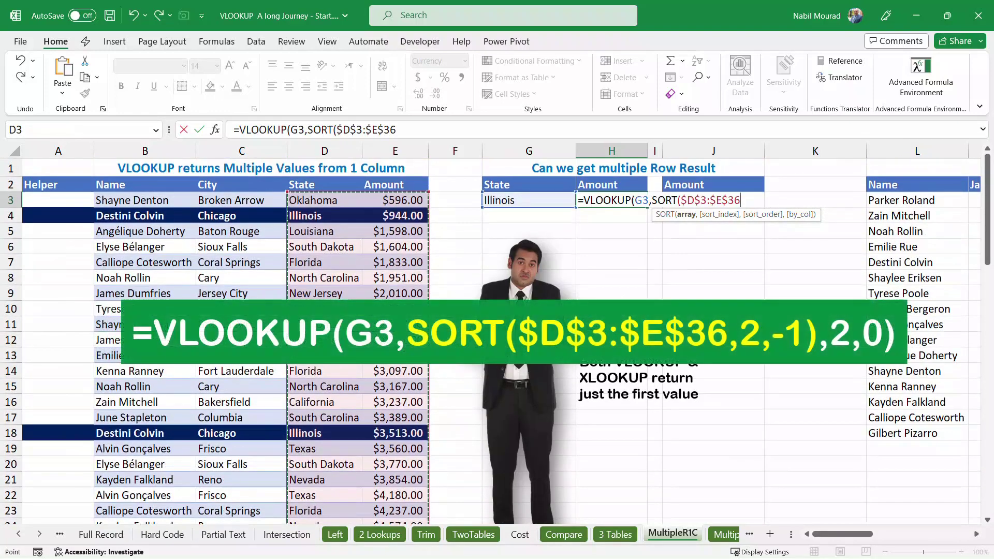
{"action": "type", "text": ","}
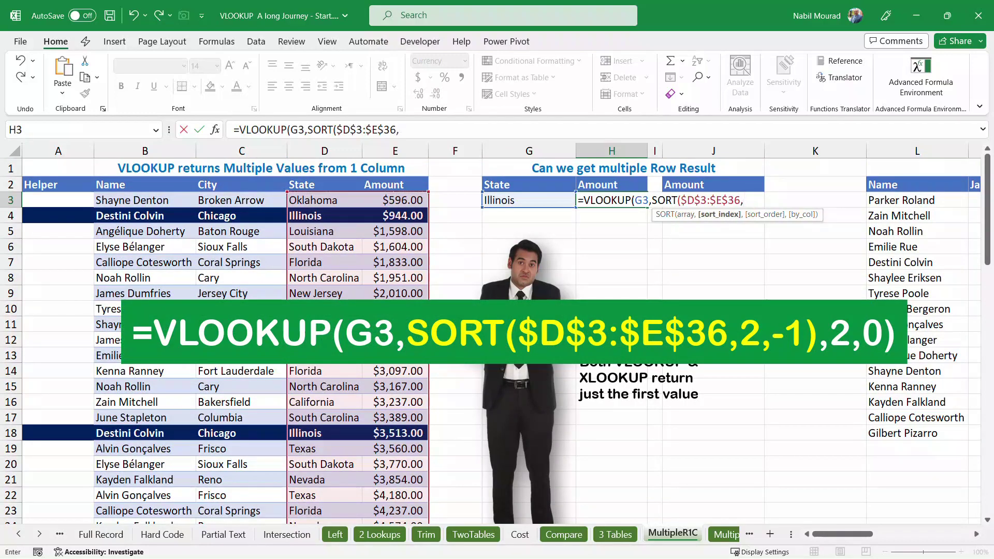
{"action": "type", "text": "2,"}
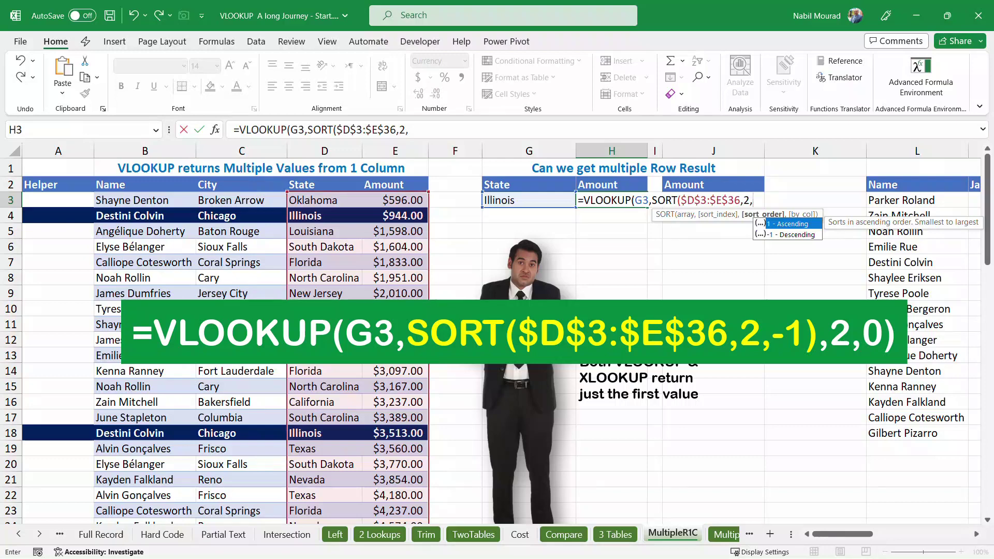
{"action": "key", "text": "Down"}
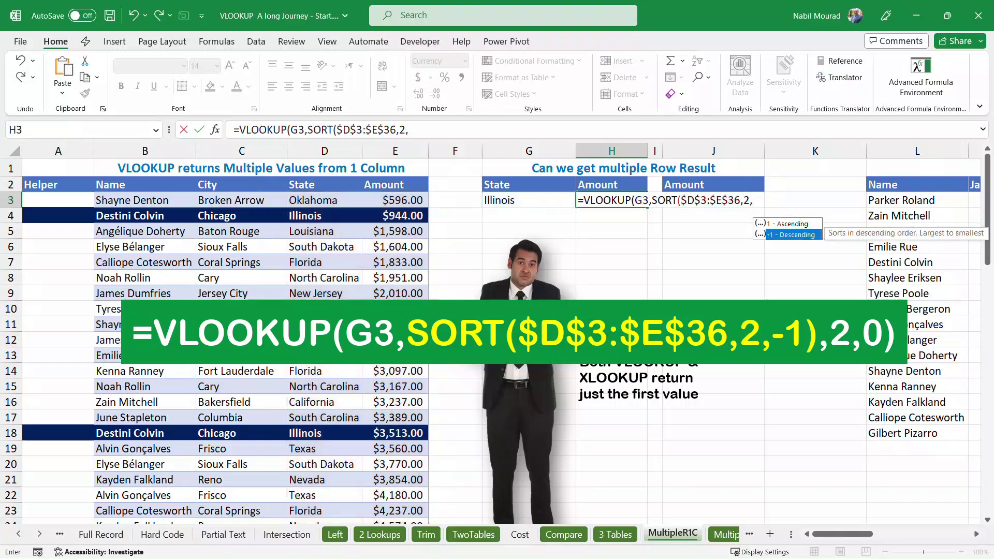
{"action": "key", "text": "Tab"}
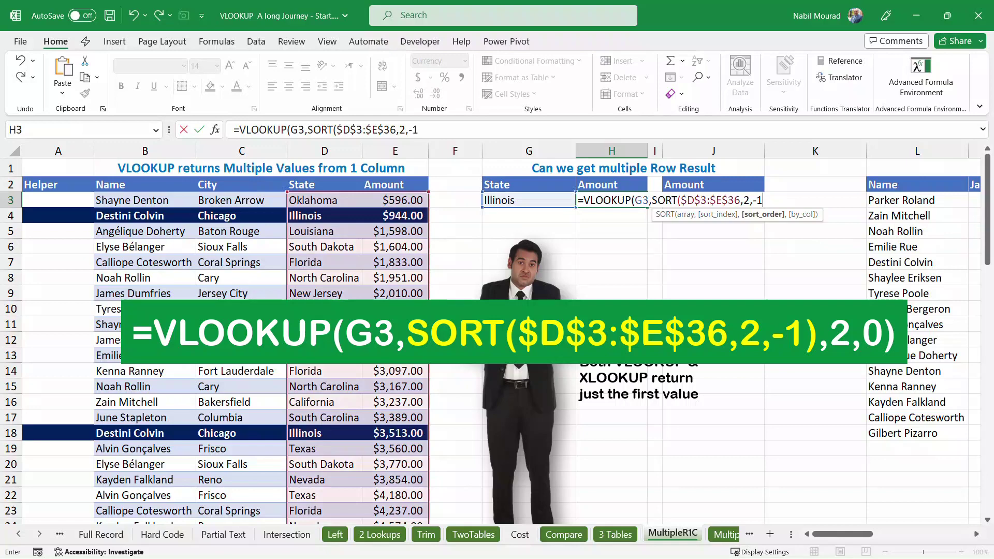
{"action": "type", "text": ")"}
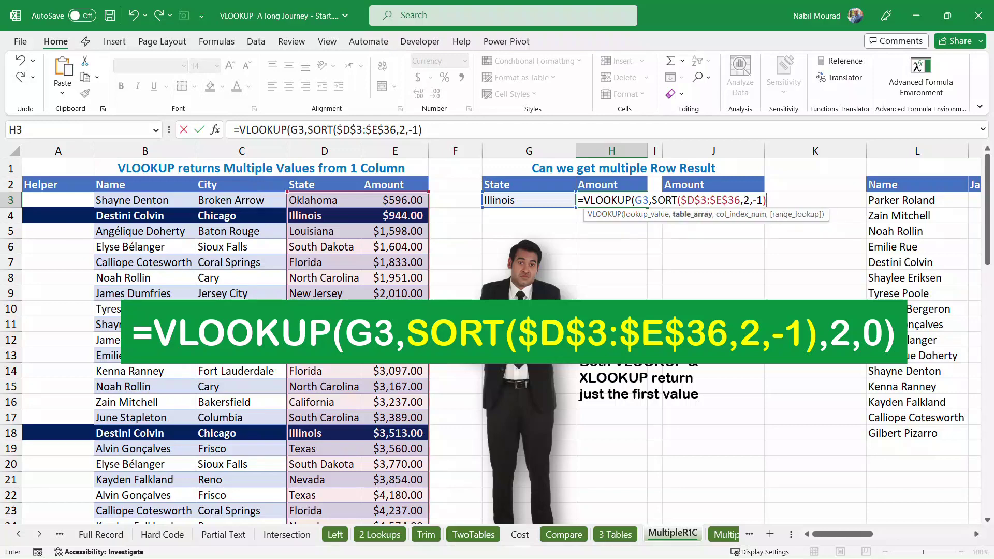
Complete the H3 VLOOKUP with column index 2 and exact match 0
{"action": "type", "text": ",2"}
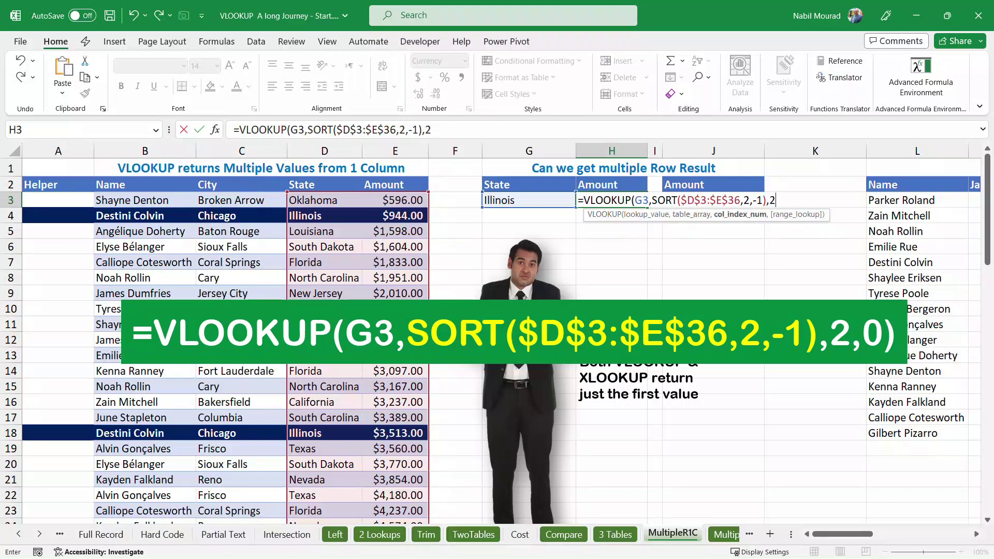
{"action": "type", "text": ","}
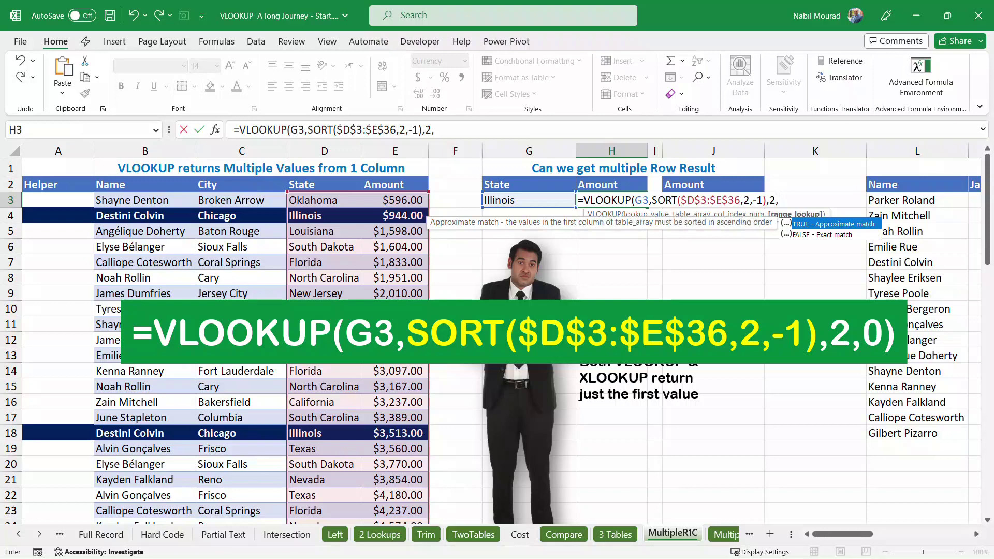
{"action": "type", "text": "0"}
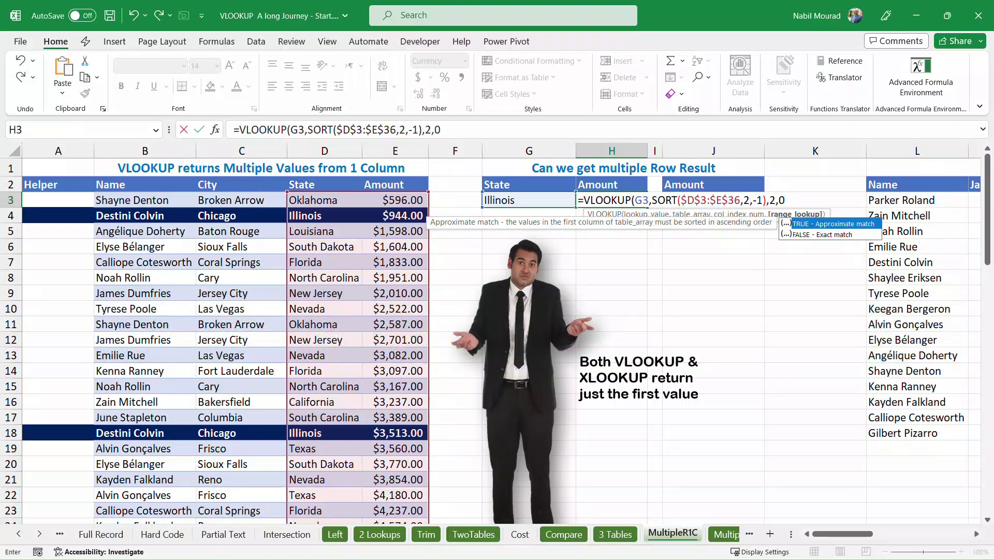
{"action": "type", "text": ")"}
{"action": "key", "text": "Return"}
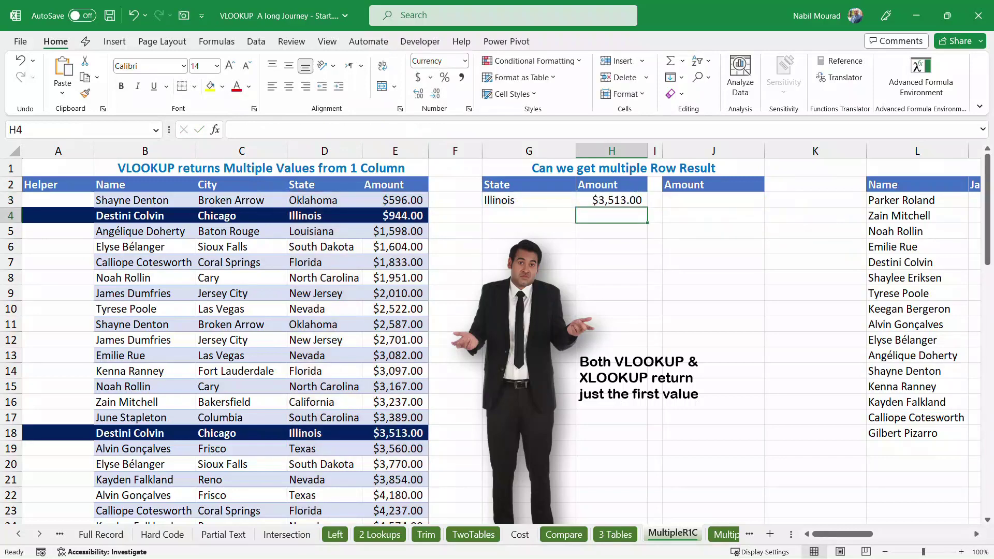
Start an XLOOKUP in J3 with lookup value G3 and the State column D3:D36 as lookup array
{"action": "left_click", "coordinate": [714, 200]}
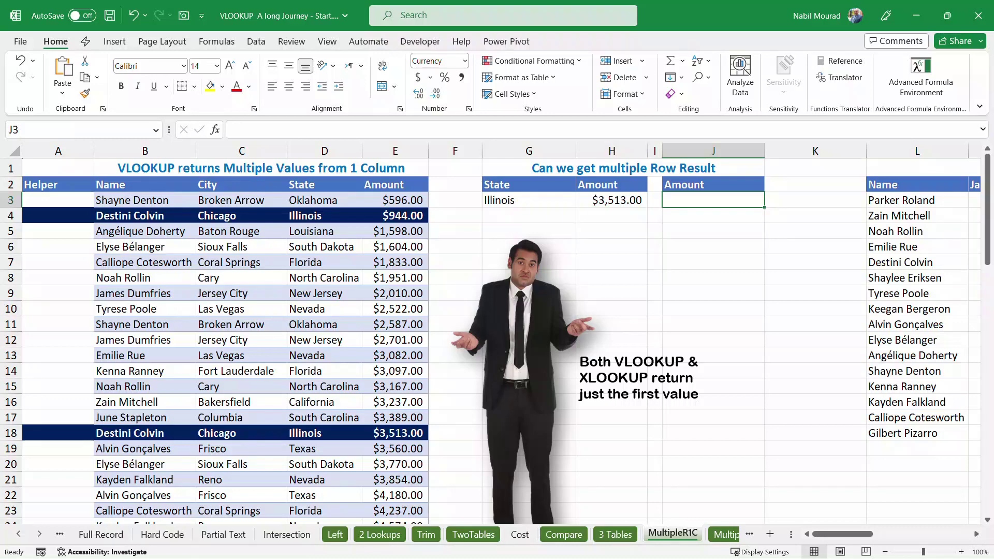
{"action": "type", "text": "=xloo"}
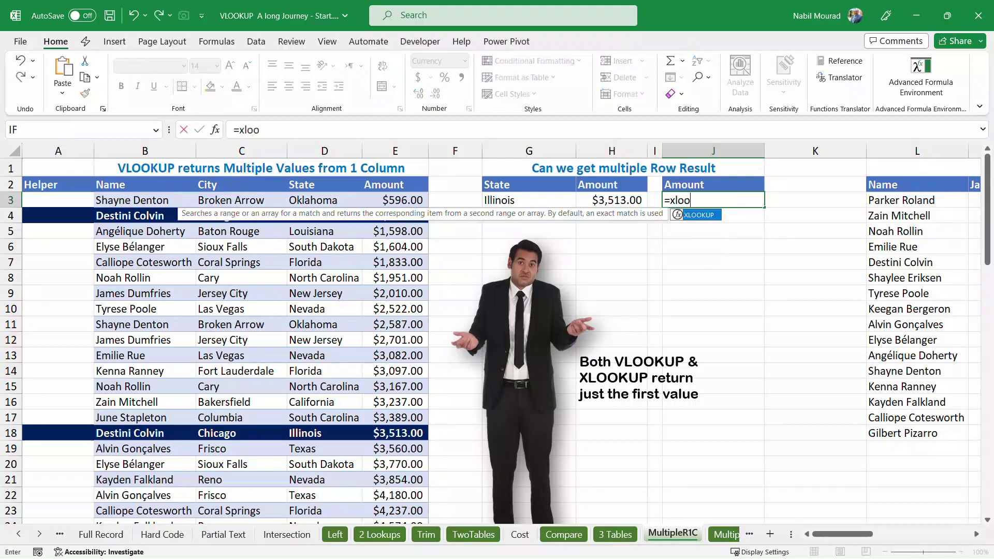
{"action": "key", "text": "Tab"}
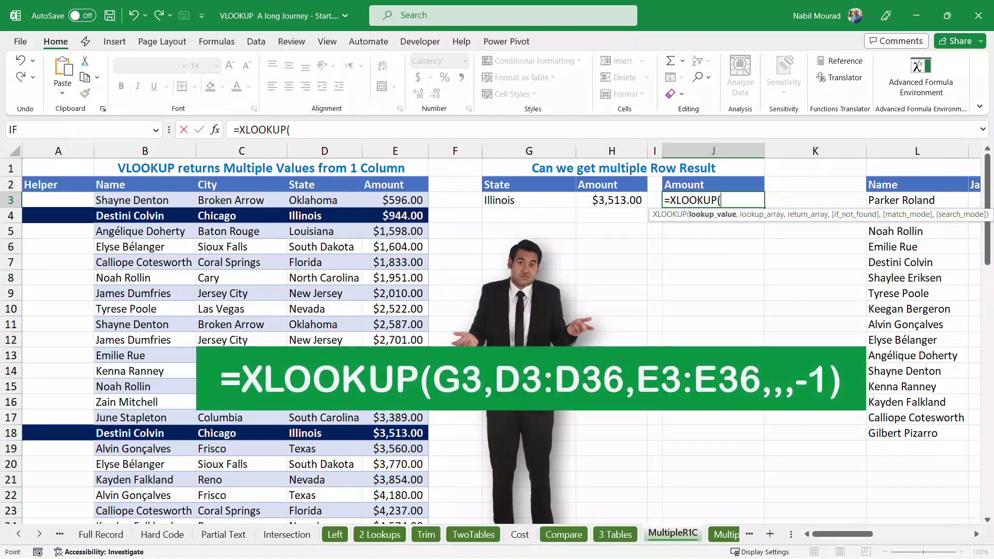
{"action": "left_click", "coordinate": [528, 200]}
{"action": "type", "text": ","}
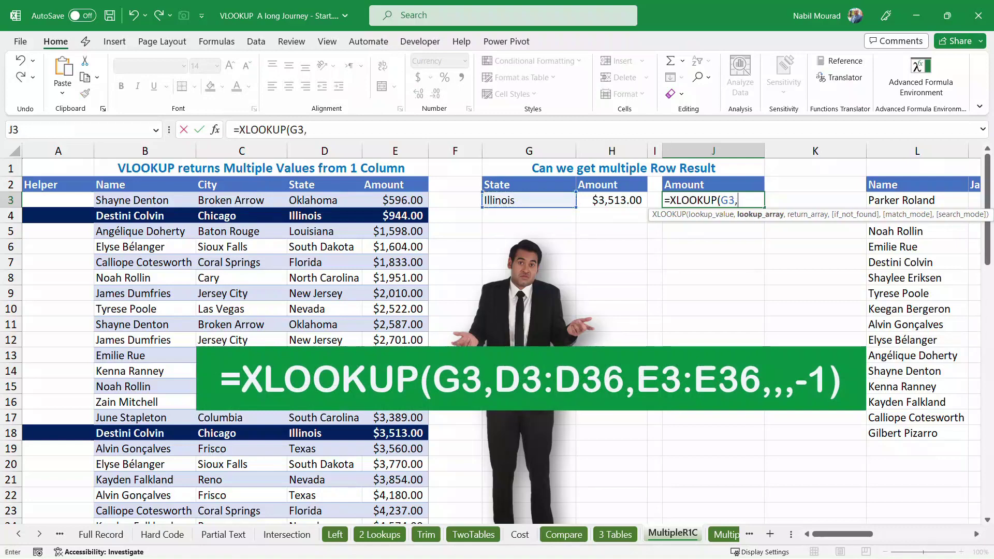
{"action": "left_click", "coordinate": [325, 201]}
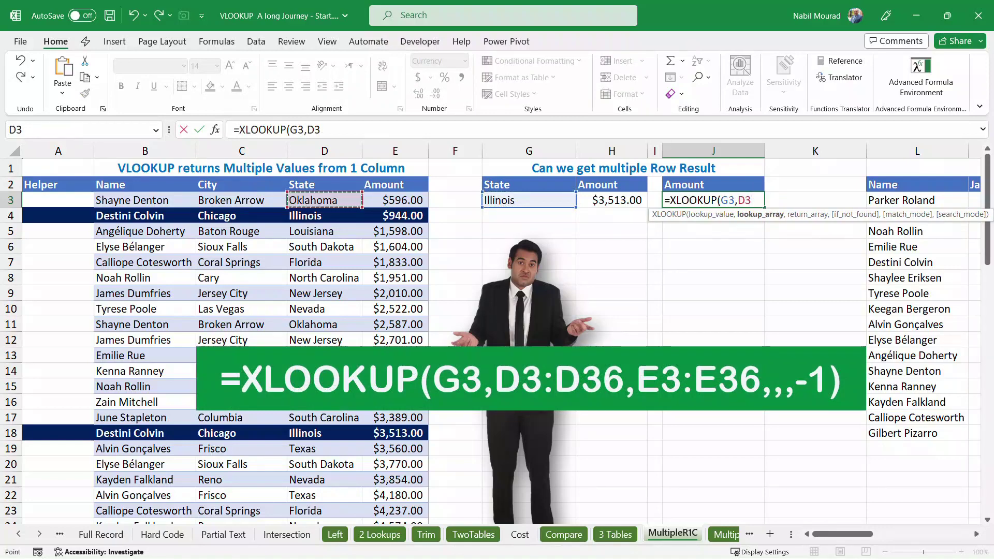
{"action": "key", "text": "ctrl+shift+Down"}
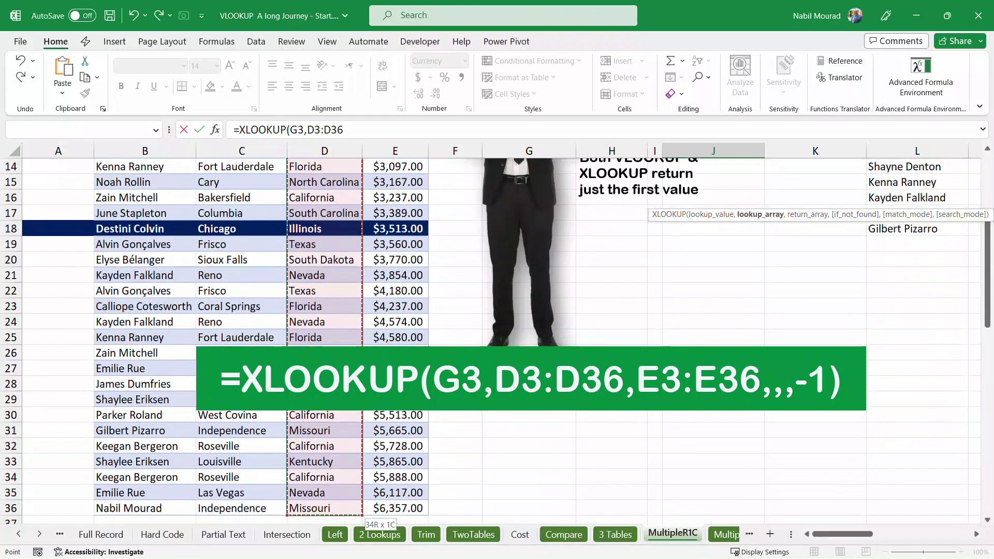
{"action": "scroll", "coordinate": [233, 310], "scroll_direction": "up", "scroll_amount": 5}
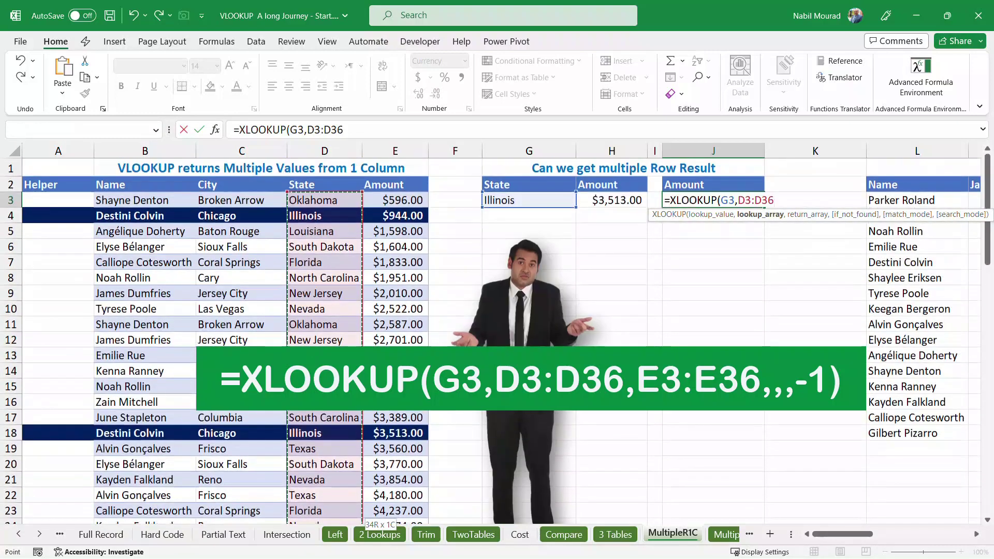
{"action": "type", "text": ","}
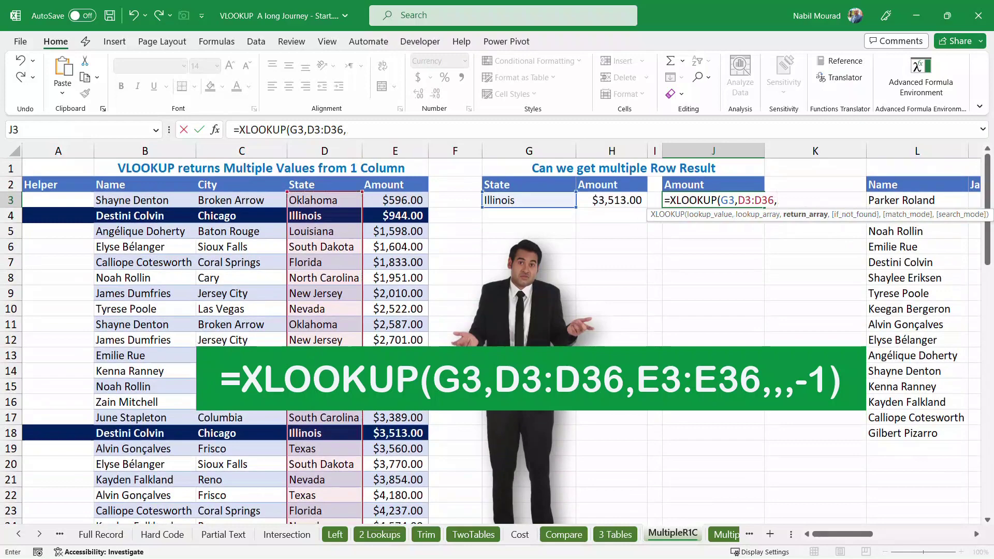
Add the Amount column E3:E36 as the J3 XLOOKUP's return array and leave the if_not_found and match_mode arguments empty
{"action": "left_click", "coordinate": [395, 200]}
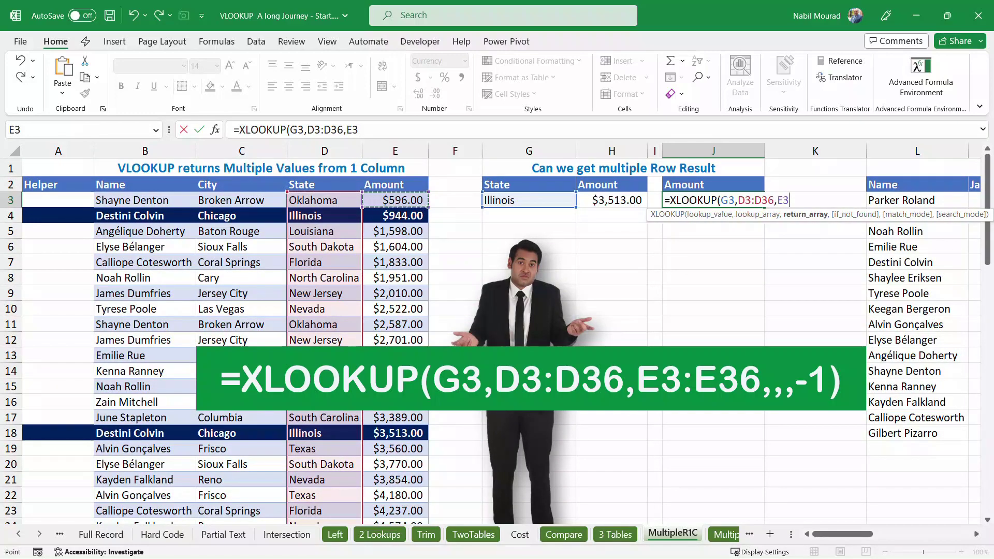
{"action": "key", "text": "ctrl+shift+Down"}
{"action": "scroll", "coordinate": [233, 310], "scroll_direction": "up", "scroll_amount": 5}
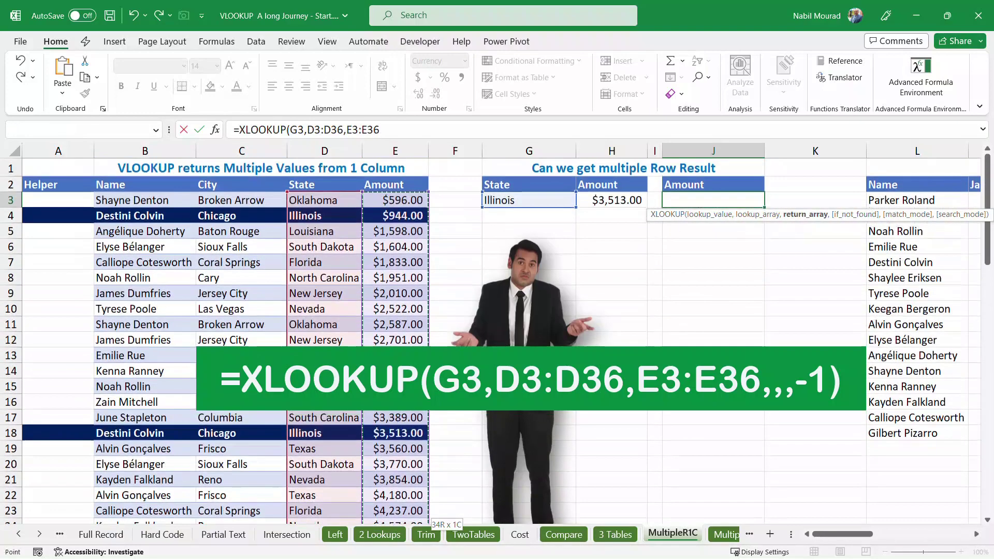
{"action": "type", "text": ","}
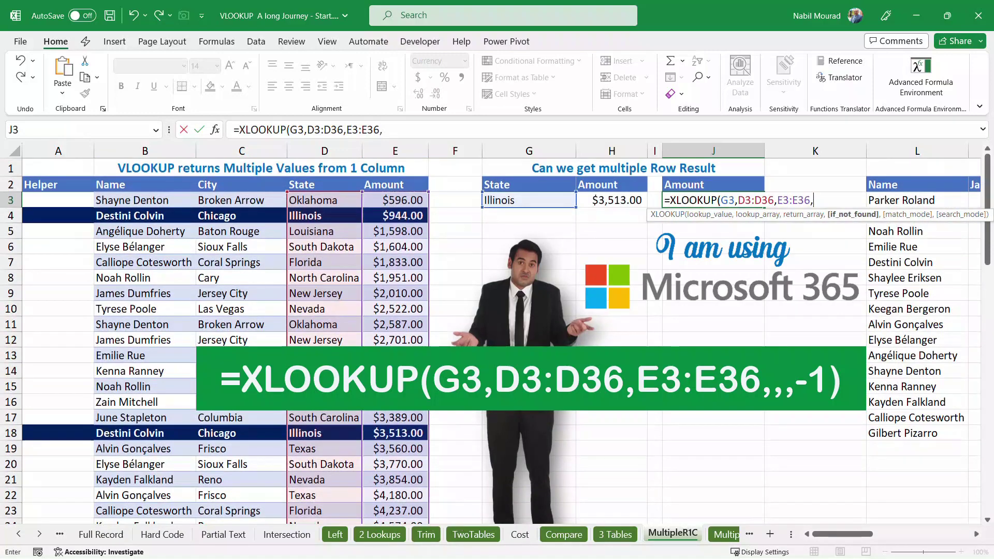
{"action": "type", "text": ","}
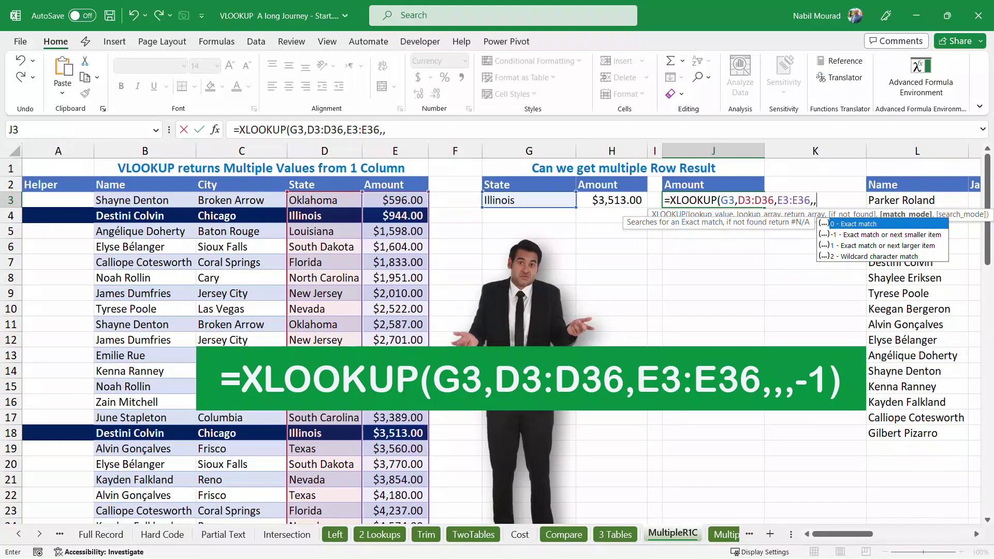
{"action": "type", "text": ","}
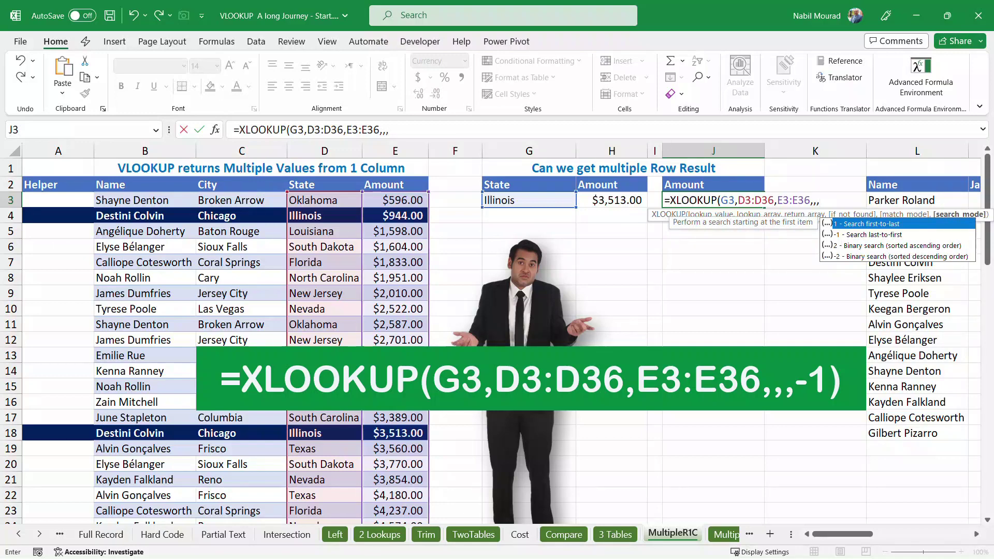
Complete the XLOOKUP formula in J3 with search mode -1 to search from last to first
{"action": "key", "text": "Down"}
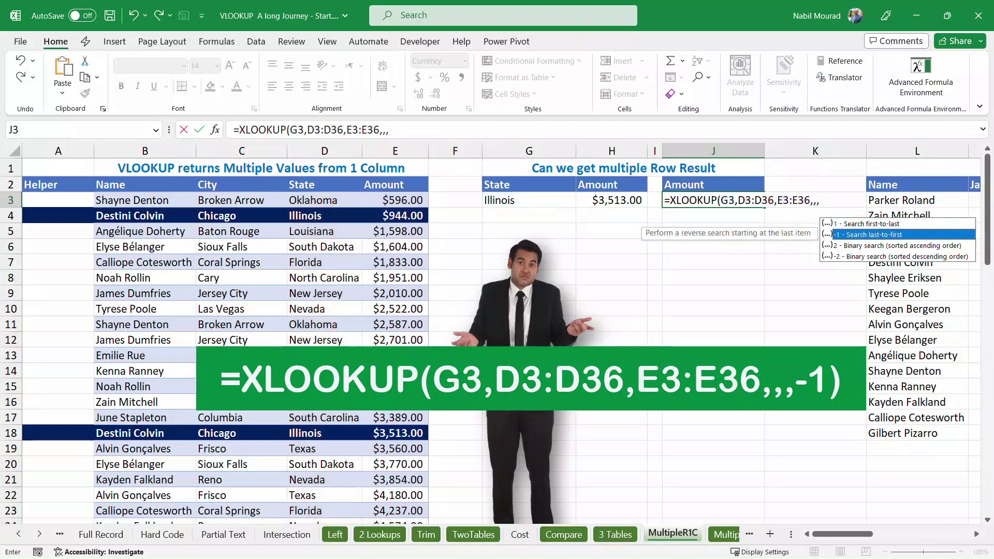
{"action": "key", "text": "Tab"}
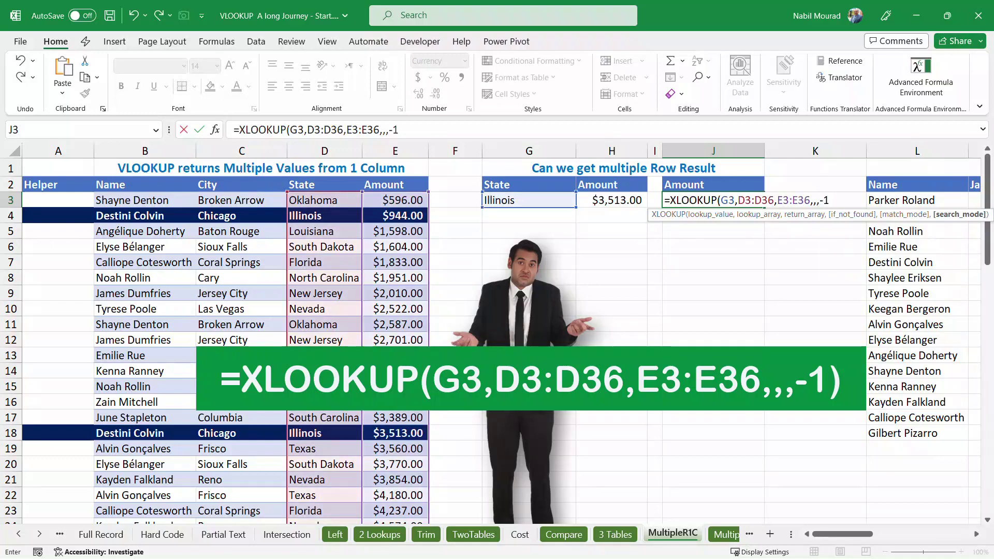
{"action": "type", "text": ")"}
{"action": "key", "text": "Return"}
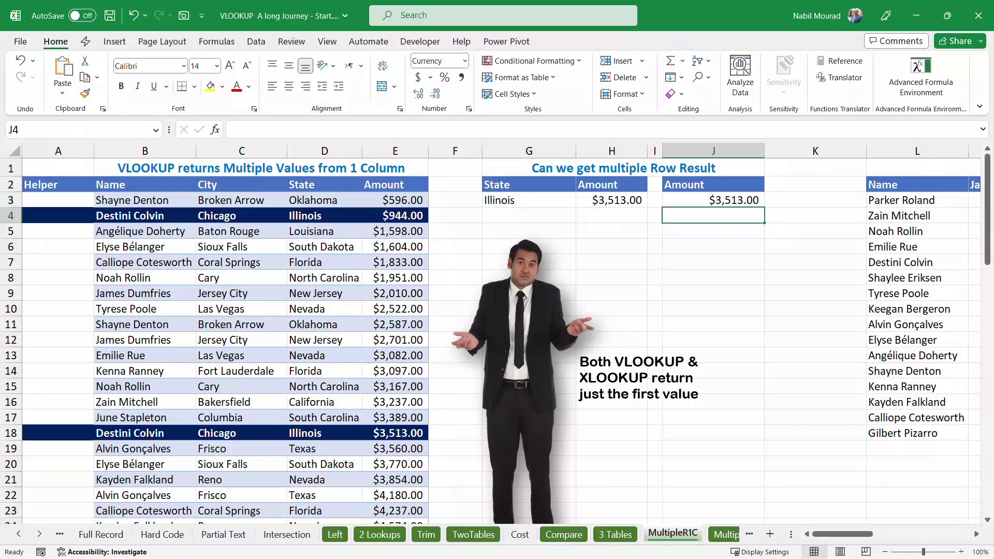
Enter =SUM(D3=$G$3,A2) in A3 and fill it down the Helper column
{"action": "left_click", "coordinate": [58, 201]}
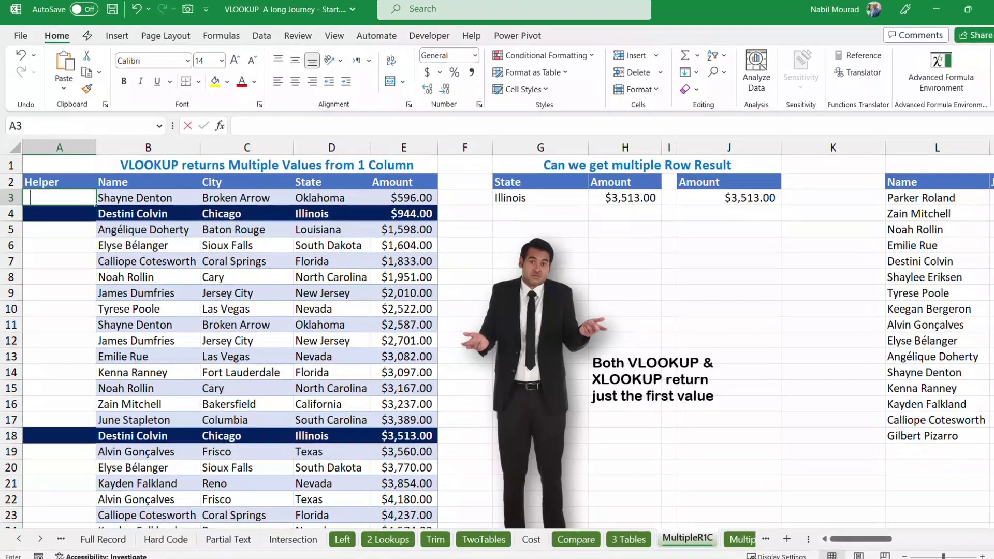
{"action": "type", "text": "=sum"}
{"action": "key", "text": "Tab"}
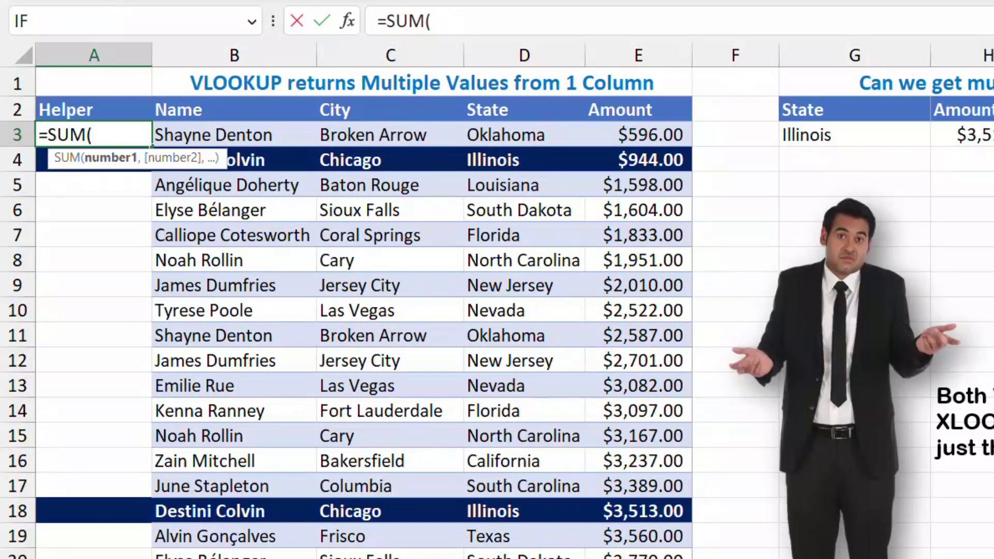
{"action": "left_click", "coordinate": [524, 135]}
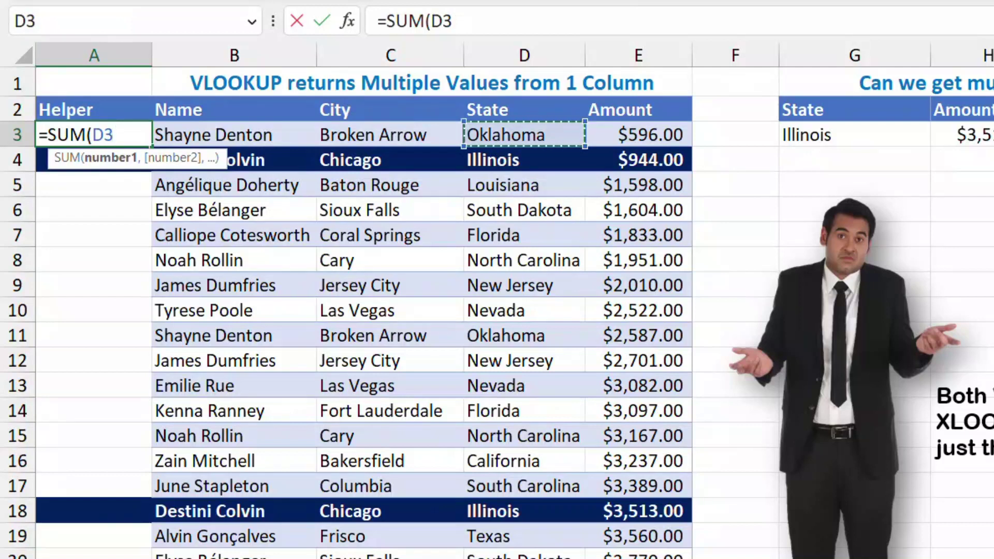
{"action": "type", "text": "="}
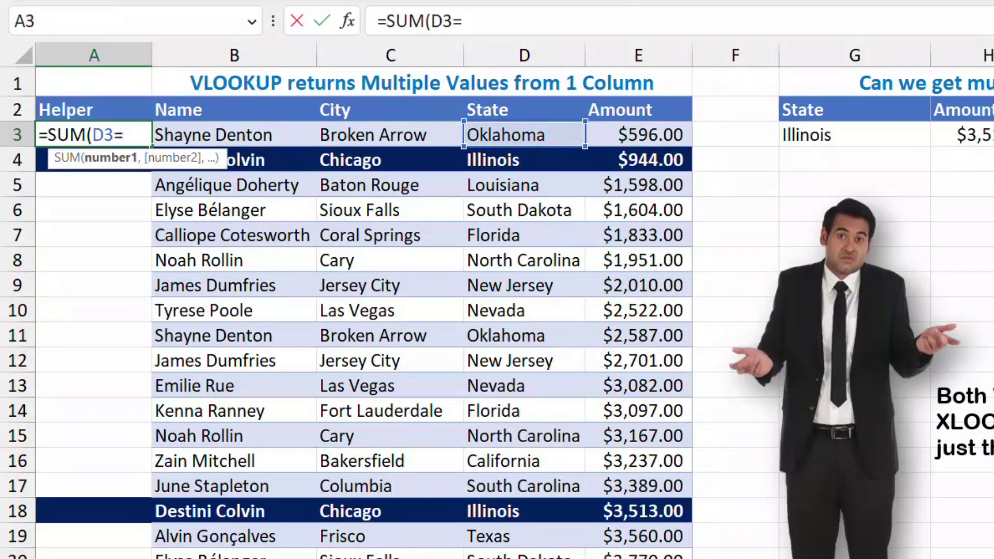
{"action": "left_click", "coordinate": [855, 134]}
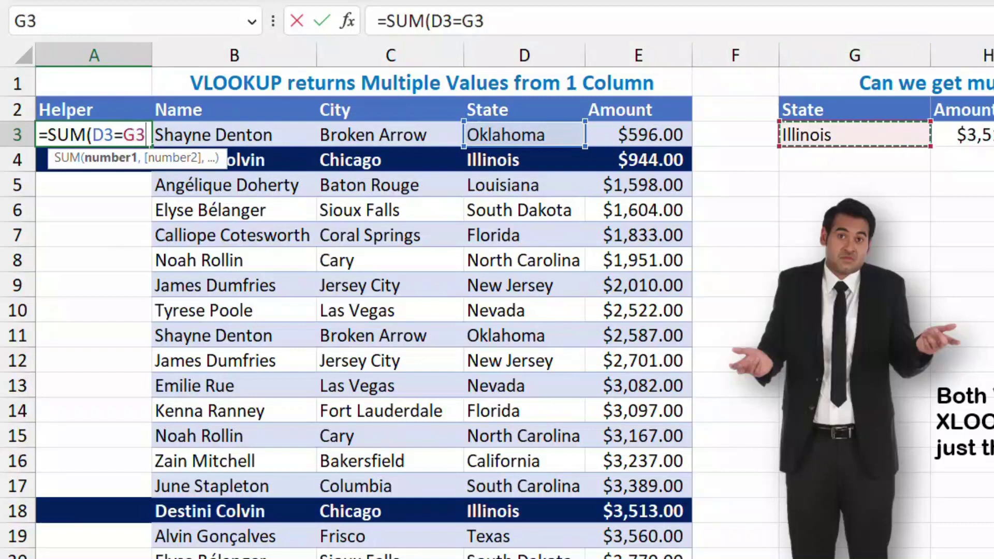
{"action": "key", "text": "F4"}
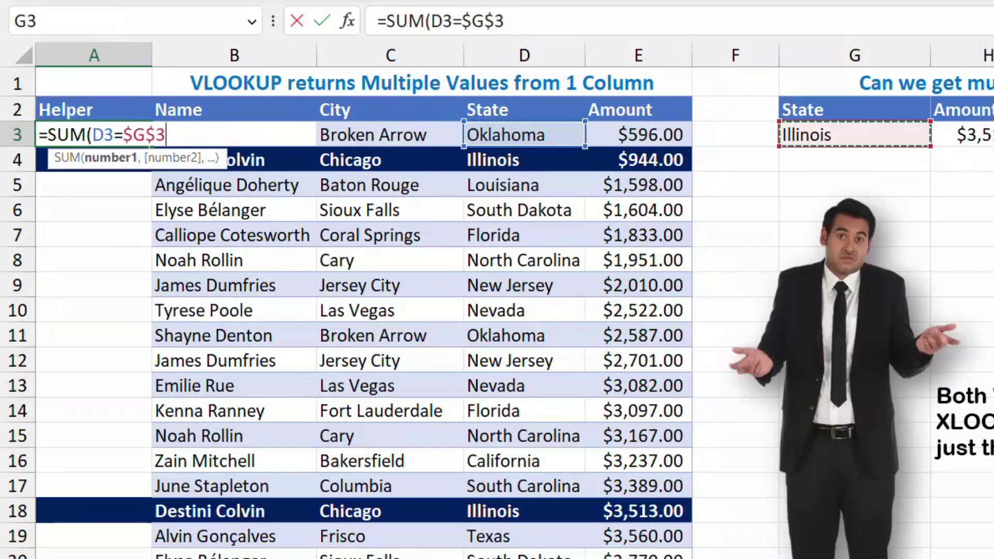
{"action": "type", "text": ","}
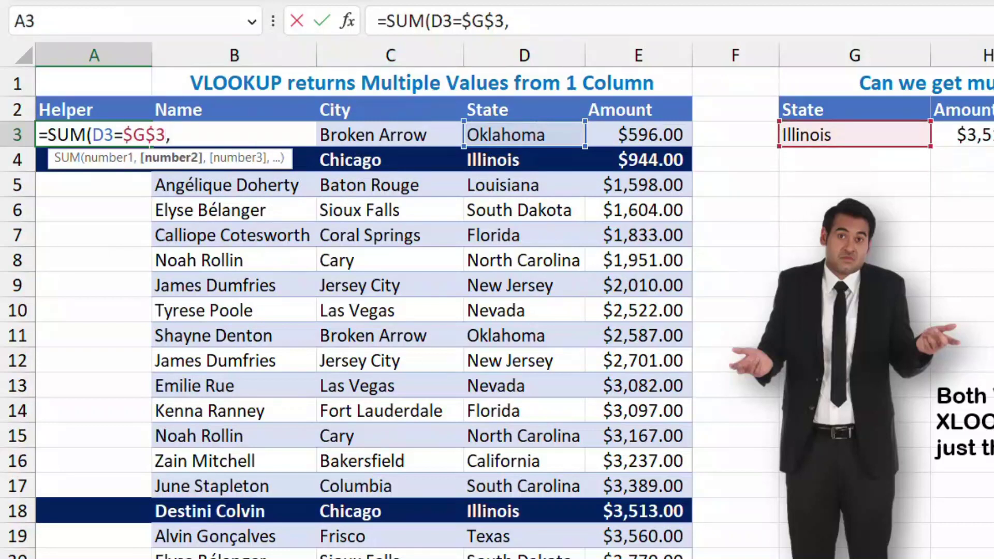
{"action": "key", "text": "Up"}
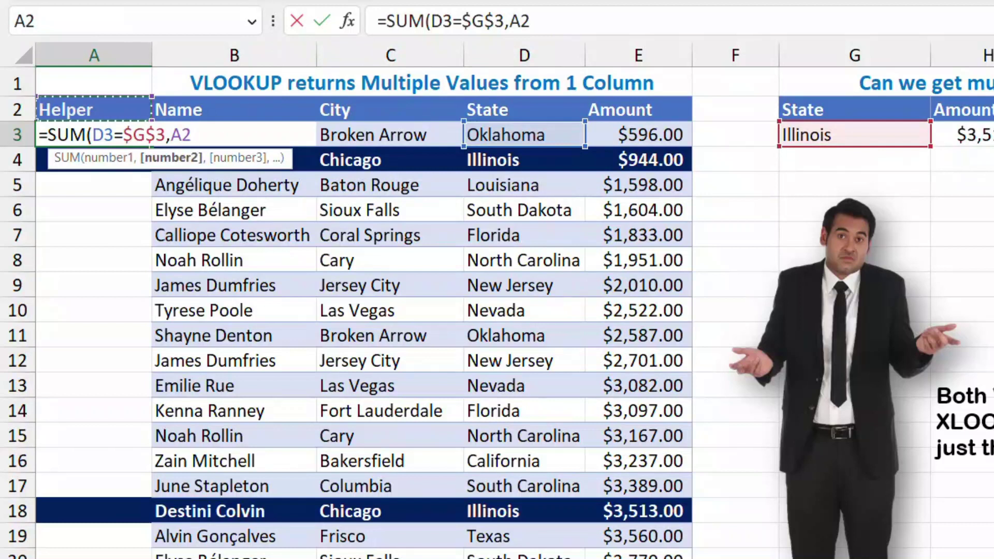
{"action": "type", "text": ")"}
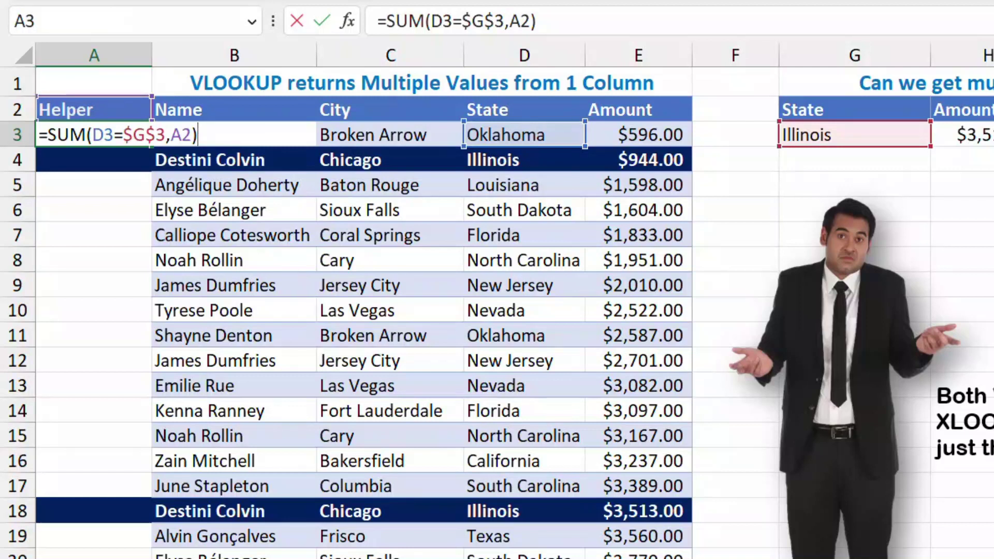
{"action": "key", "text": "ctrl+Return"}
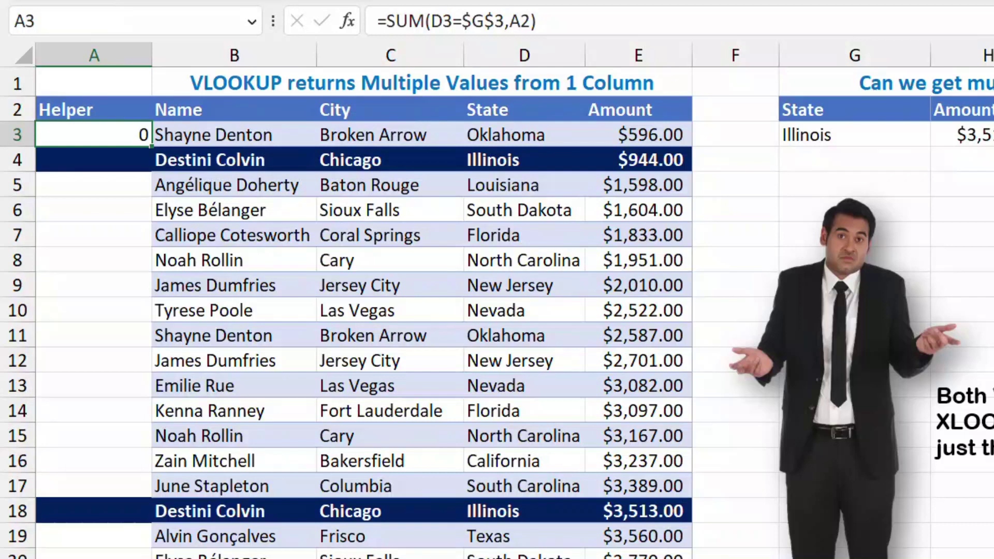
{"action": "double_click", "coordinate": [152, 146]}
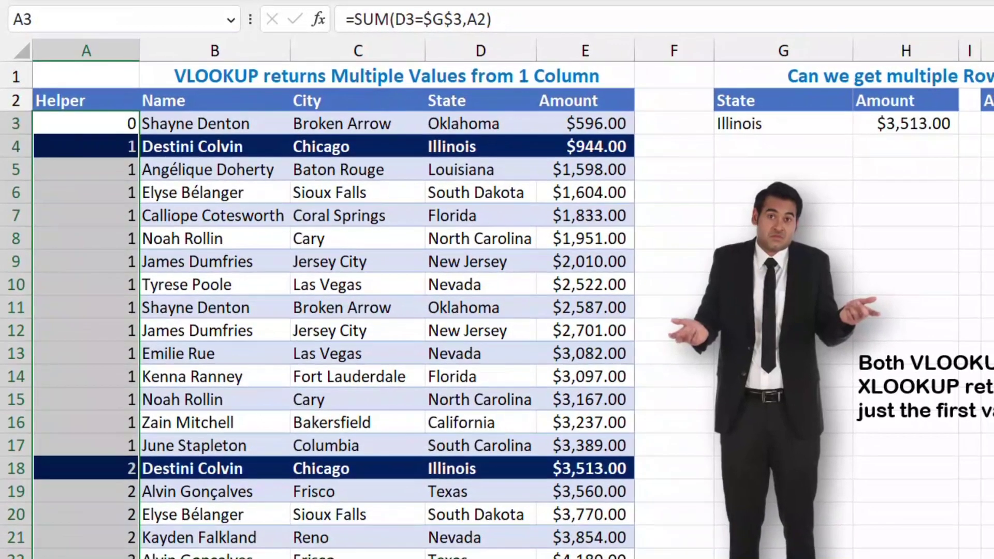
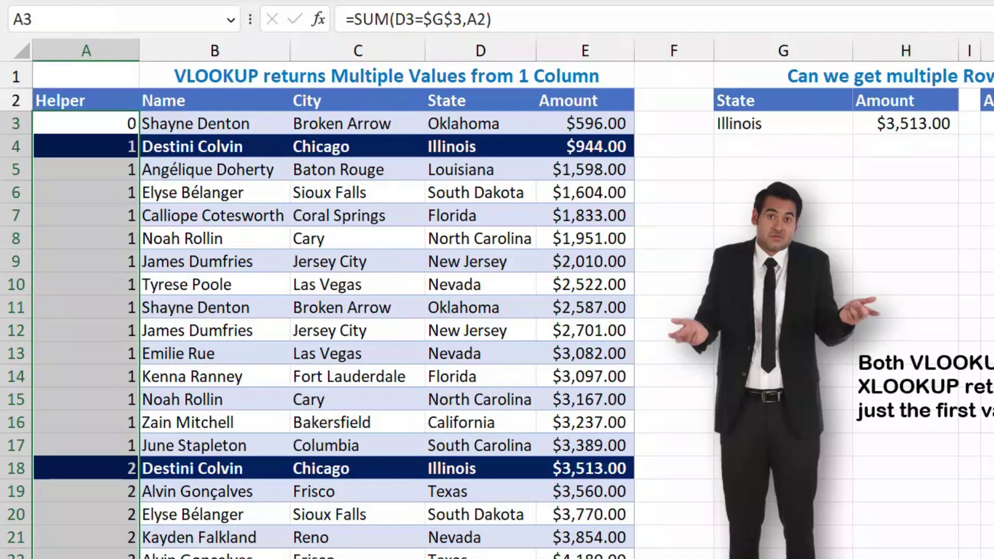
Replace the formula in H3 with a VLOOKUP that uses ROWS($F$1:F1) as its lookup value
{"action": "left_click", "coordinate": [907, 123]}
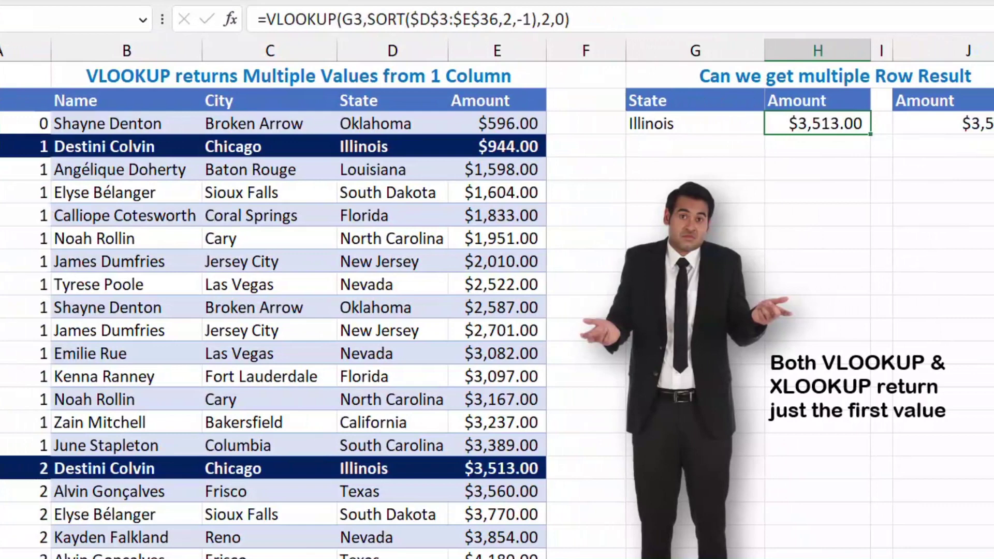
{"action": "key", "text": "Delete"}
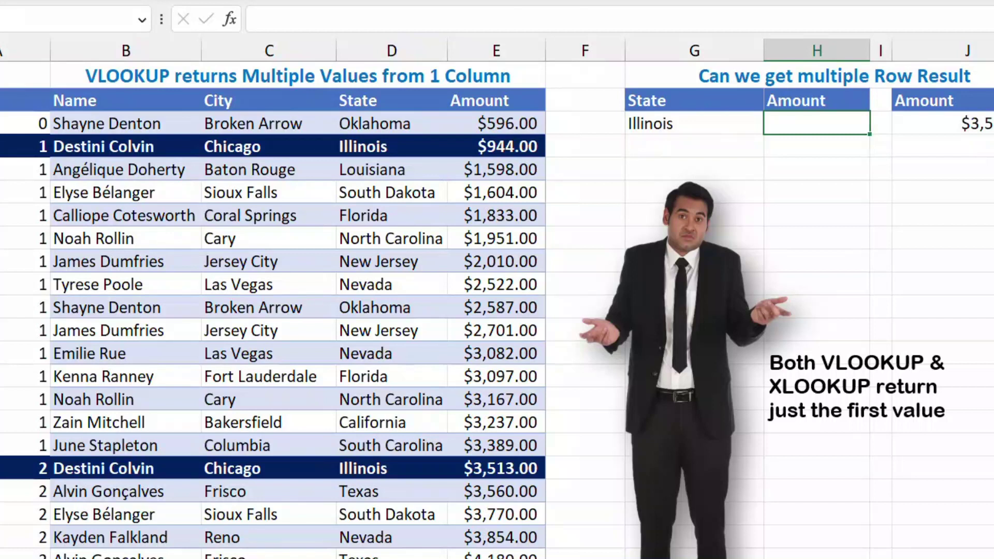
{"action": "type", "text": "=vloo"}
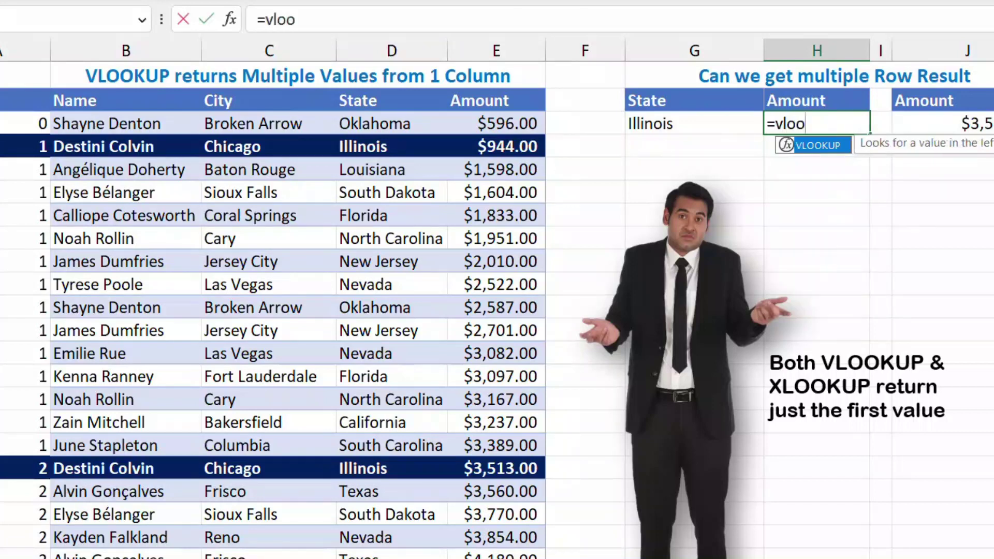
{"action": "key", "text": "Tab"}
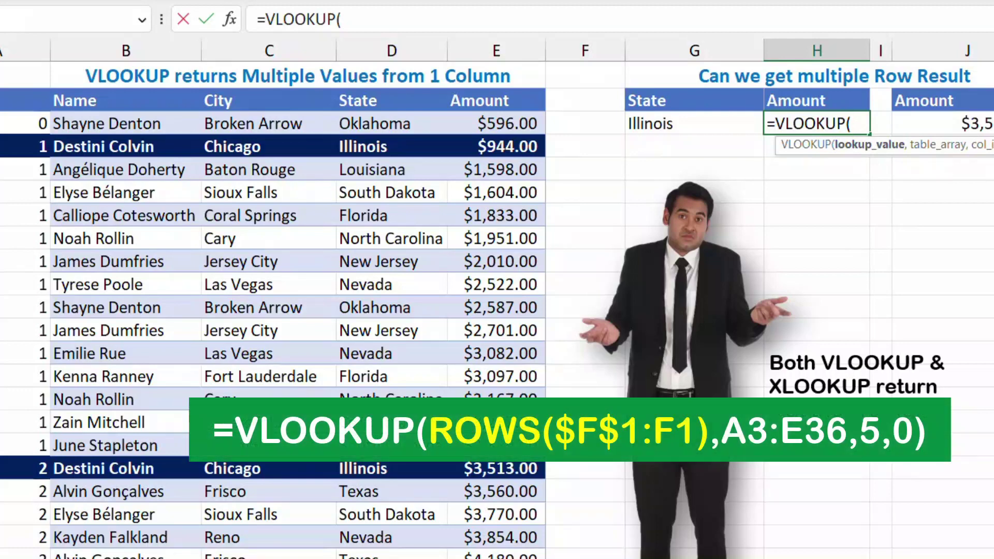
{"action": "type", "text": "Rows"}
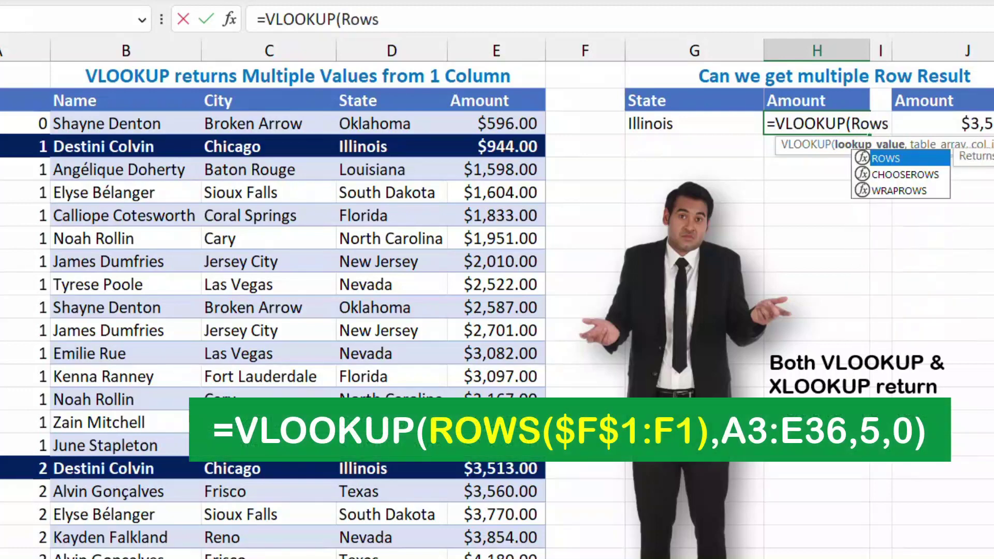
{"action": "key", "text": "Tab"}
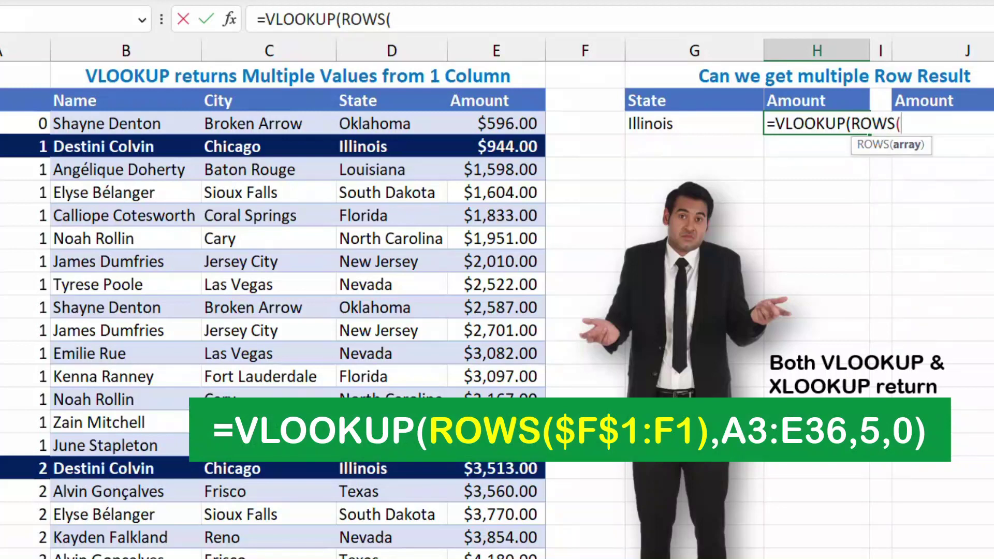
{"action": "left_click", "coordinate": [586, 75]}
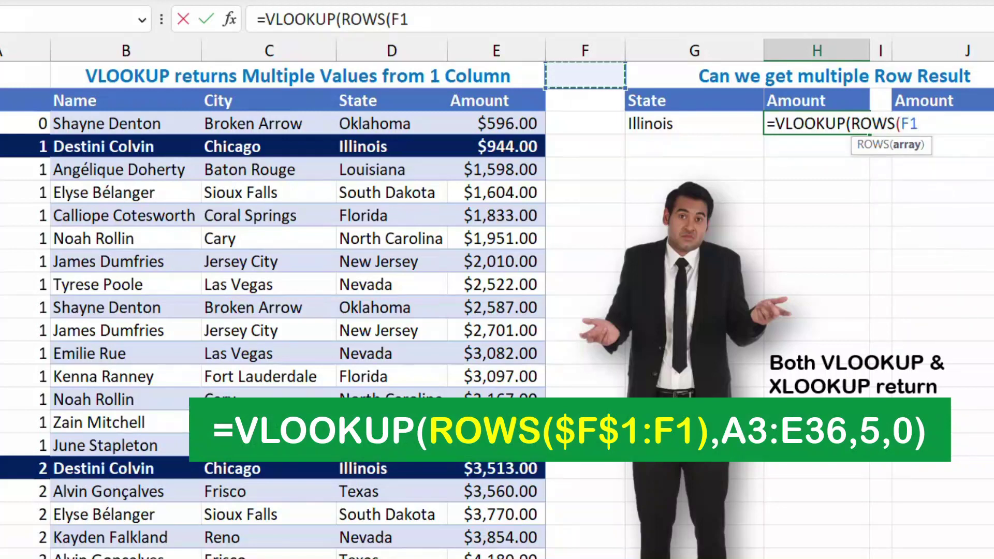
{"action": "type", "text": ":F1)"}
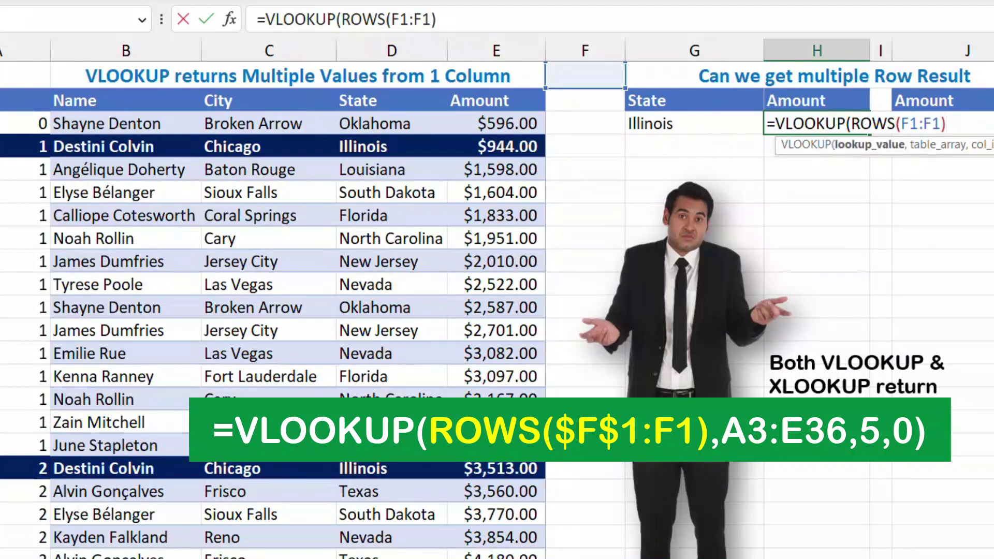
{"action": "left_click", "coordinate": [910, 123]}
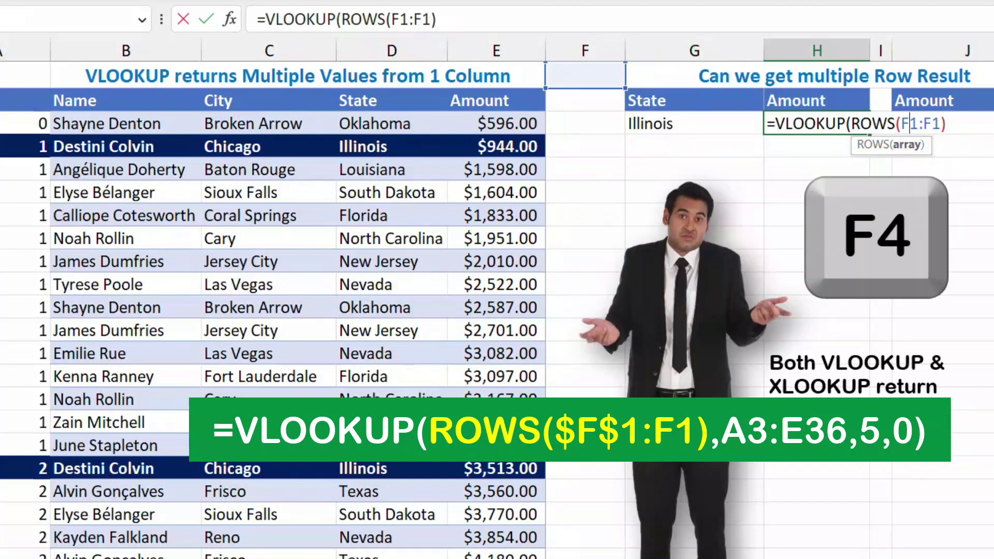
{"action": "key", "text": "F4"}
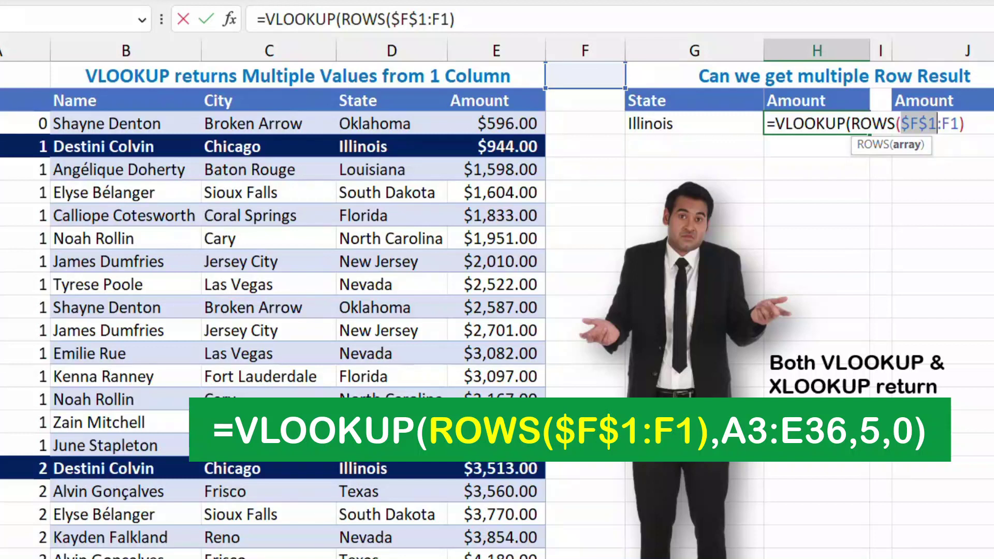
{"action": "key", "text": "End"}
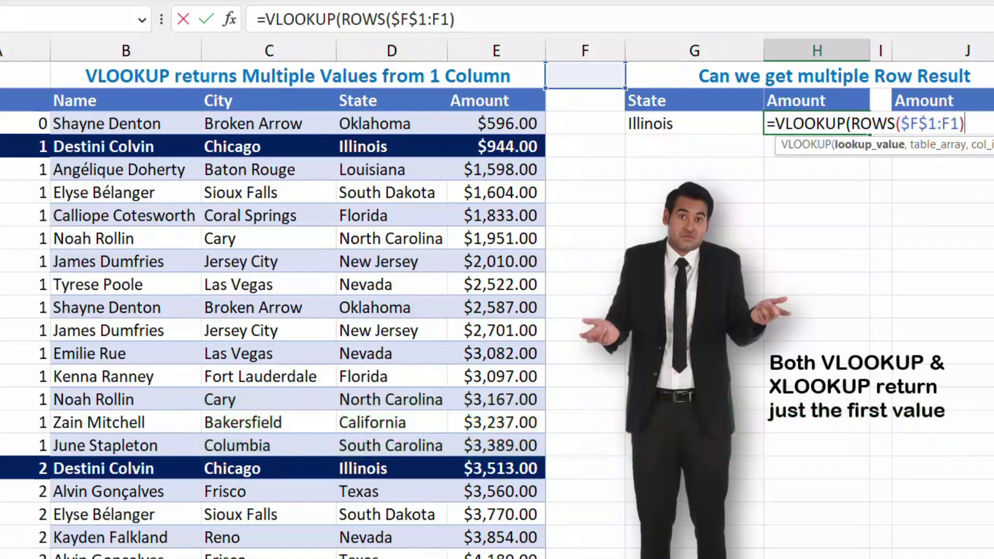
Finish the VLOOKUP in H3 with table array $A$3:$E$36, column index 5 and exact match 0
{"action": "type", "text": ","}
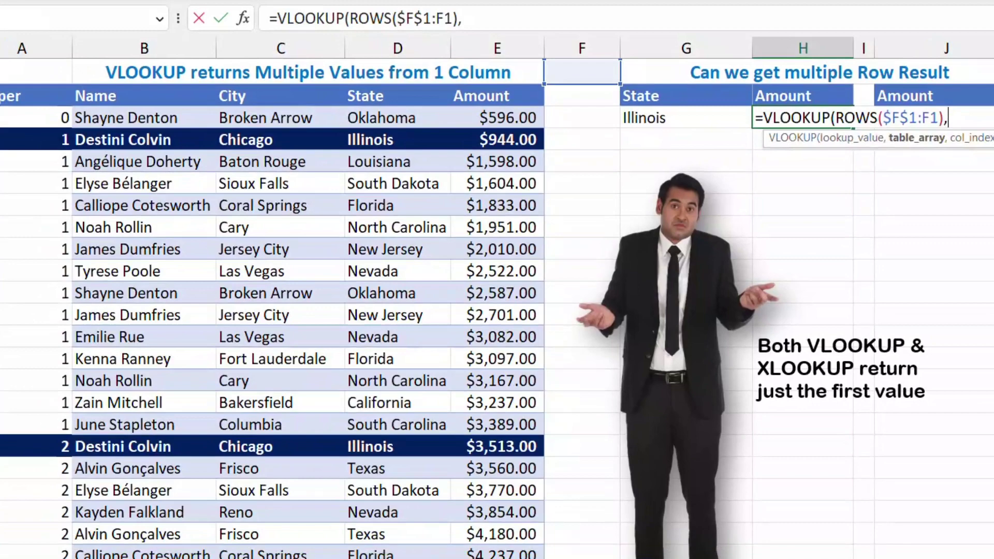
{"action": "left_click", "coordinate": [25, 123]}
{"action": "key", "text": "ctrl+shift+Right"}
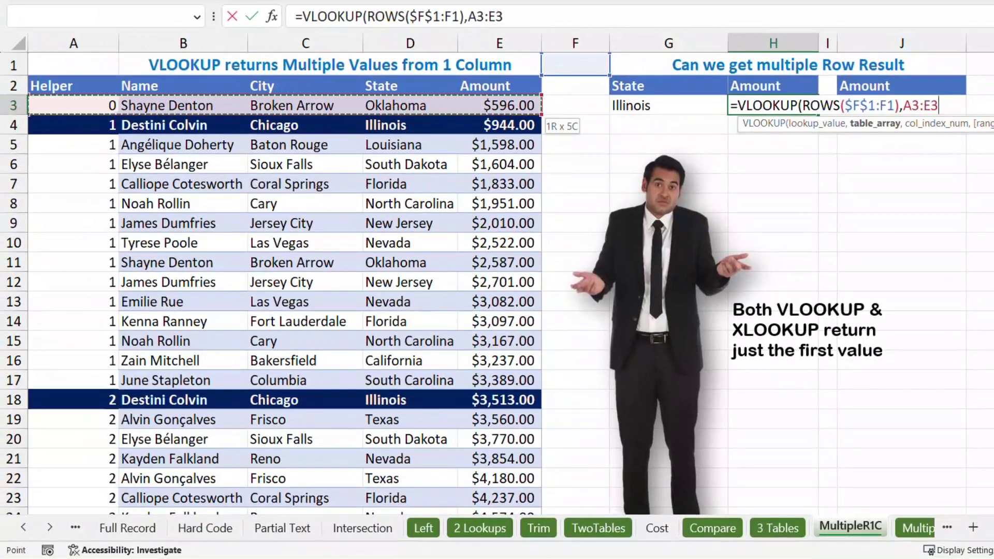
{"action": "key", "text": "ctrl+shift+Down"}
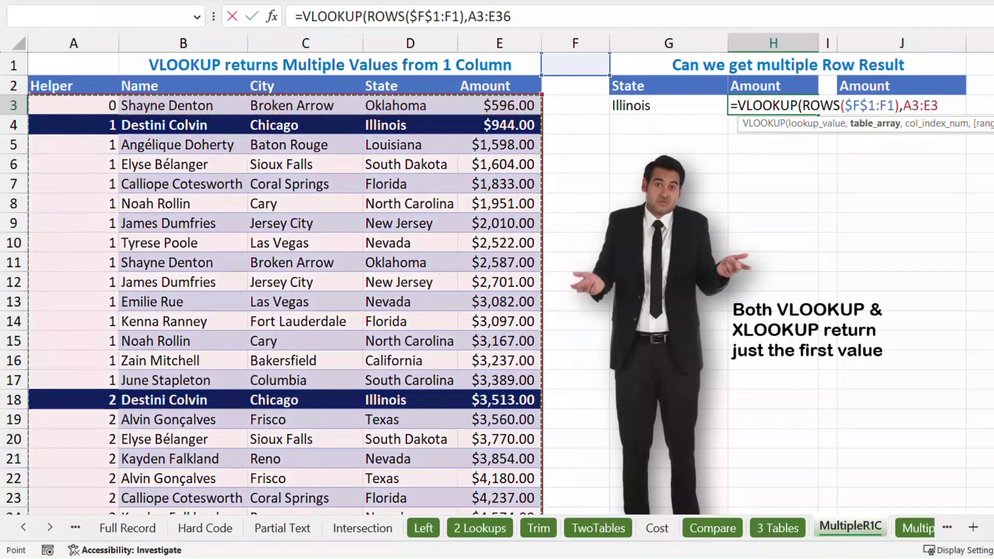
{"action": "key", "text": "F4"}
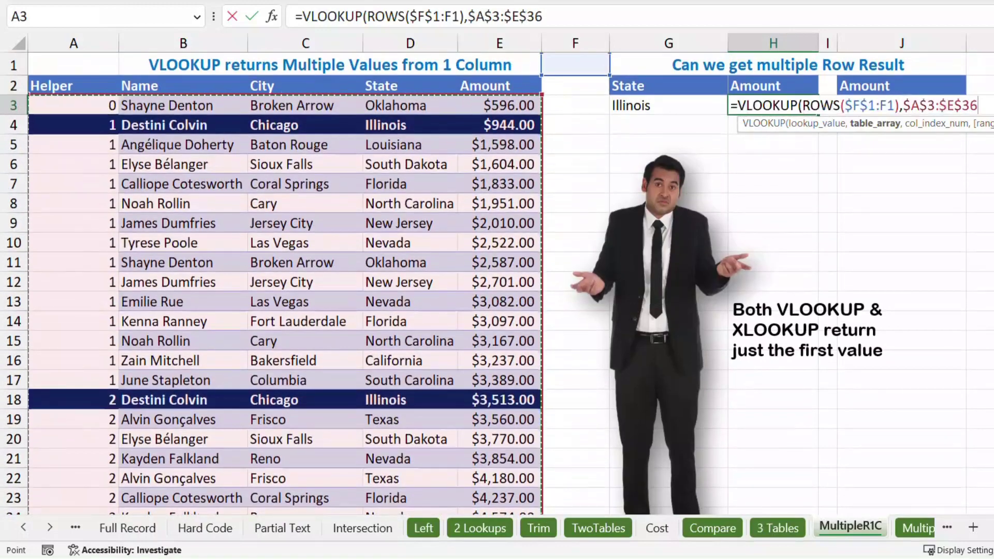
{"action": "type", "text": ","}
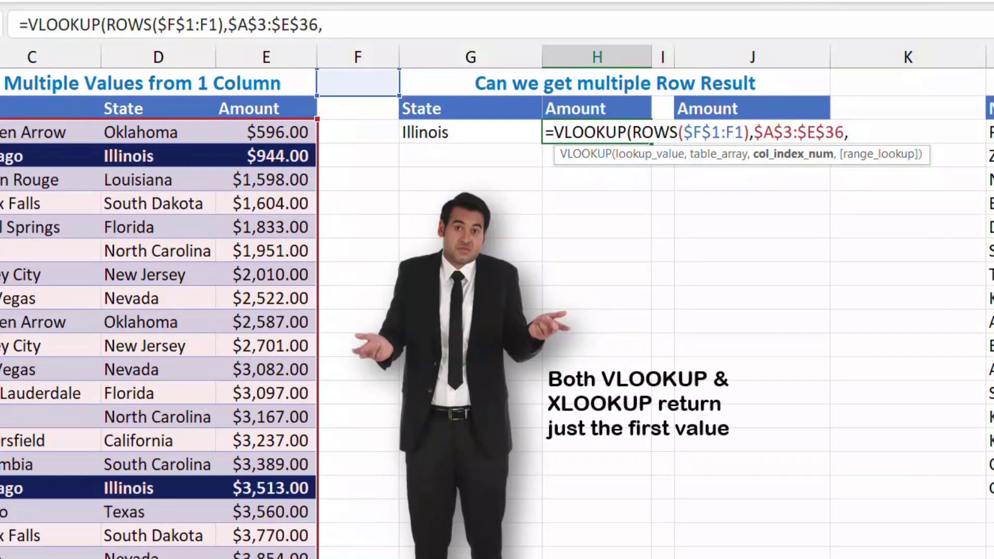
{"action": "type", "text": "5,0"}
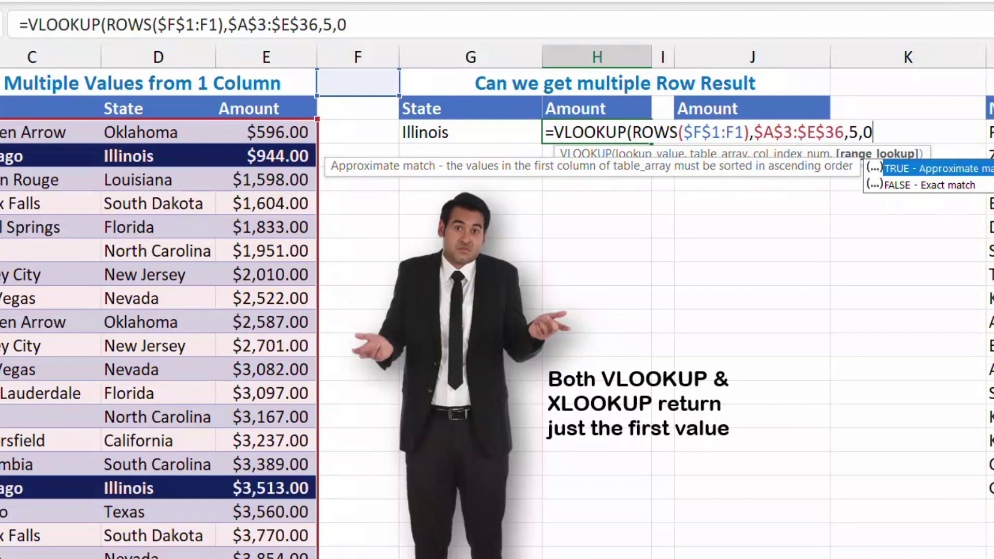
{"action": "type", "text": ")"}
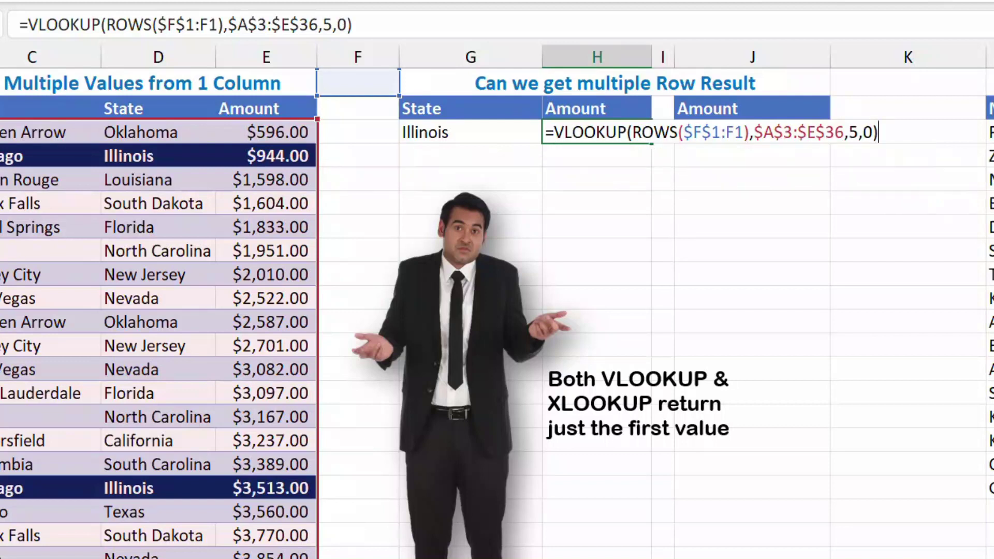
{"action": "key", "text": "Return"}
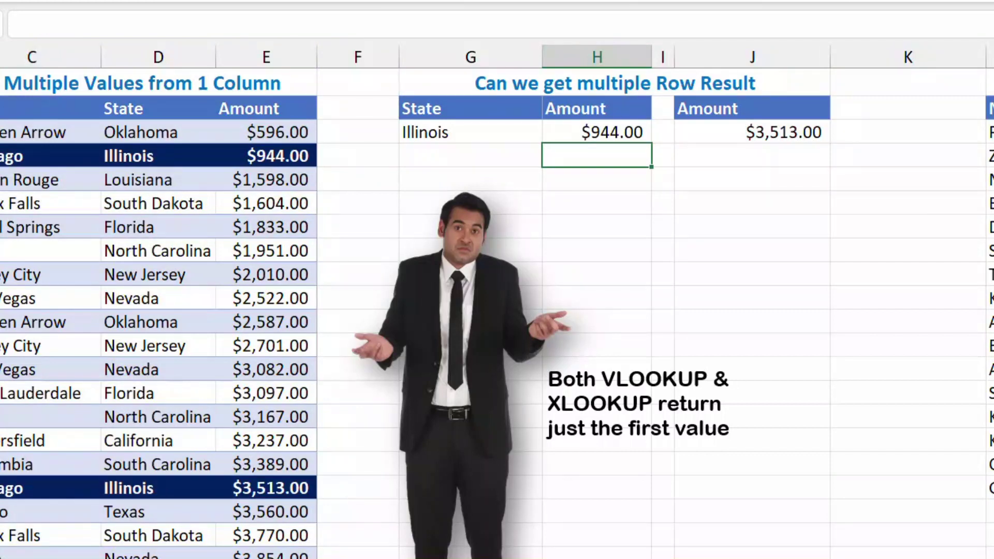
{"action": "left_click", "coordinate": [597, 132]}
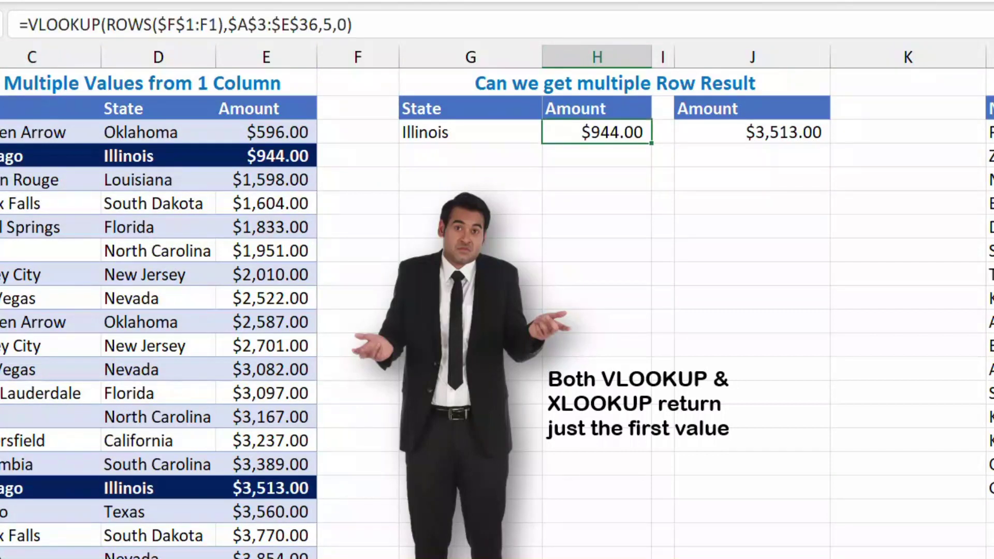
Fill the VLOOKUP down from H3 to H7 and wrap it in IFERROR with "" as the error value across H3:H7
{"action": "left_click_drag", "start_coordinate": [652, 144], "coordinate": [652, 235]}
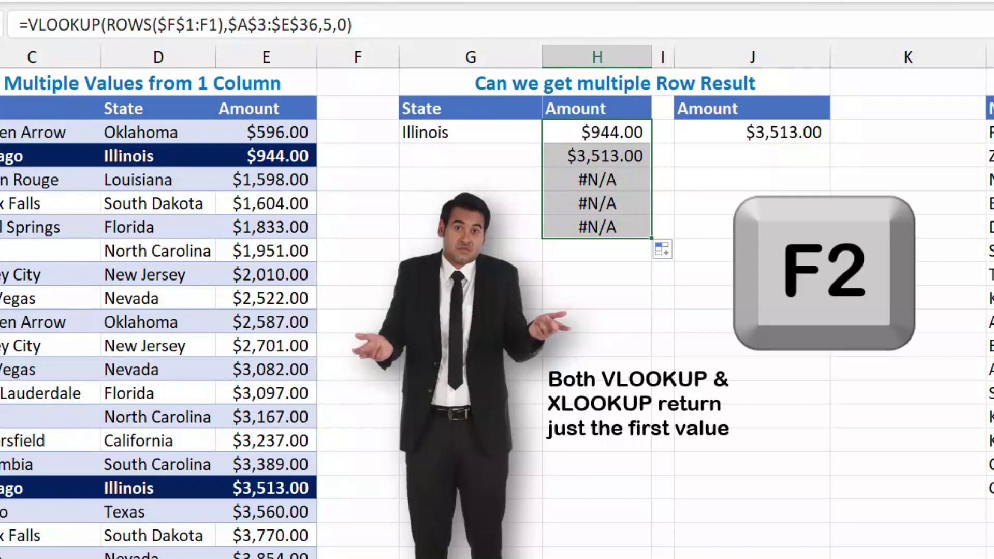
{"action": "key", "text": "F2"}
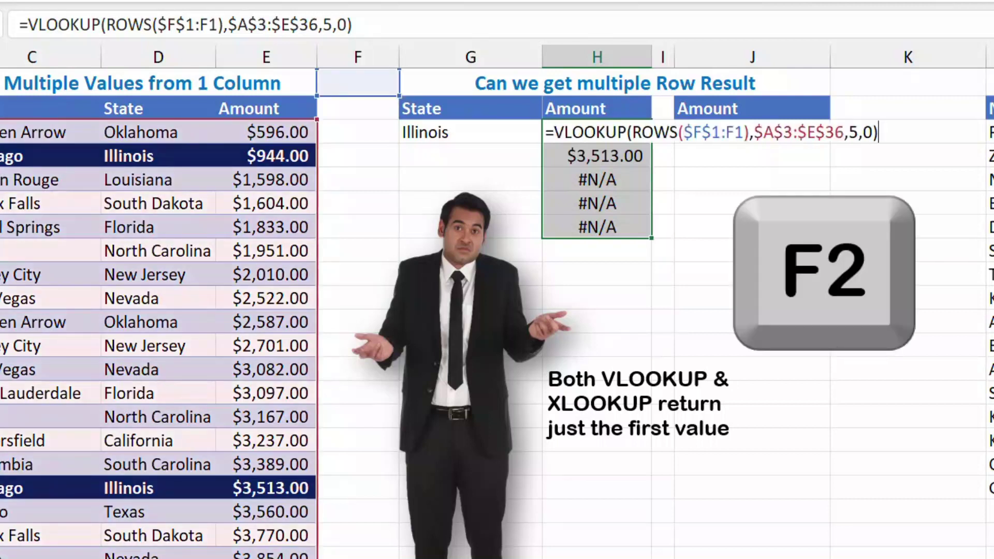
{"action": "type", "text": "Ife"}
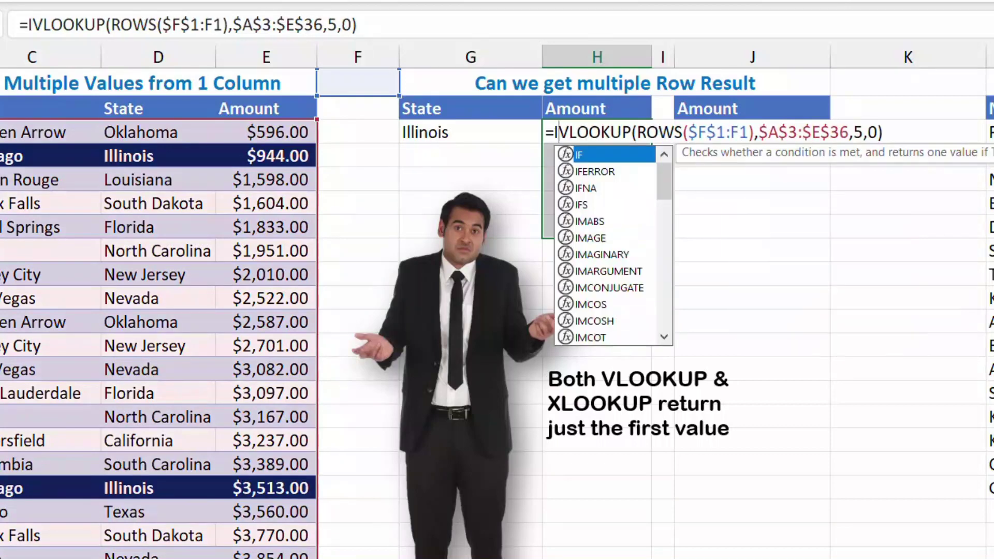
{"action": "type", "text": "rr"}
{"action": "key", "text": "Tab"}
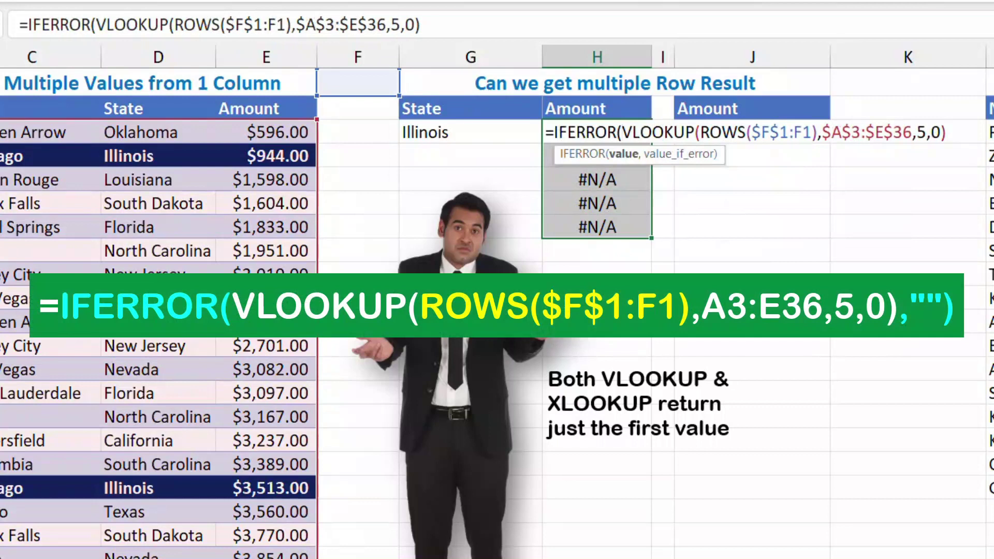
{"action": "key", "text": "End"}
{"action": "type", "text": ","}
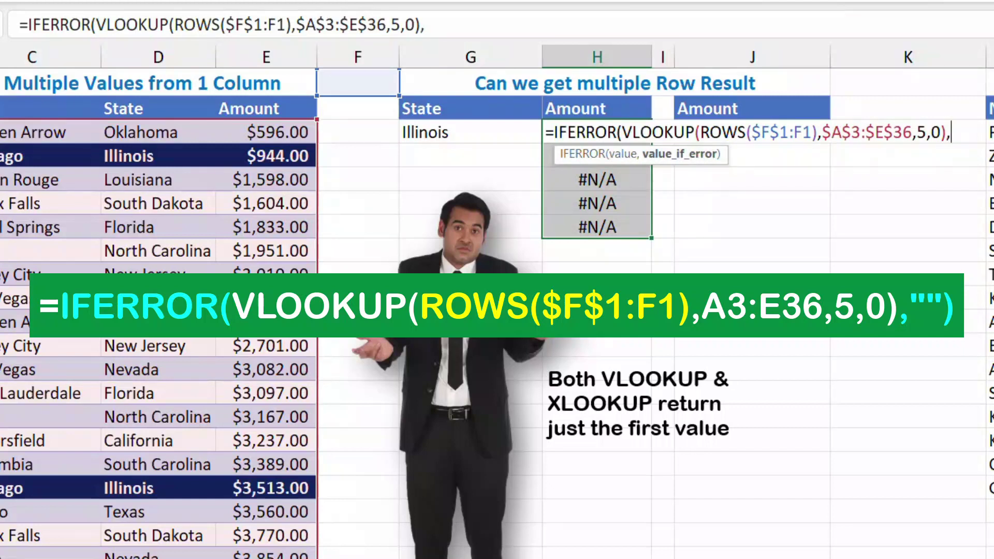
{"action": "type", "text": "\"\")"}
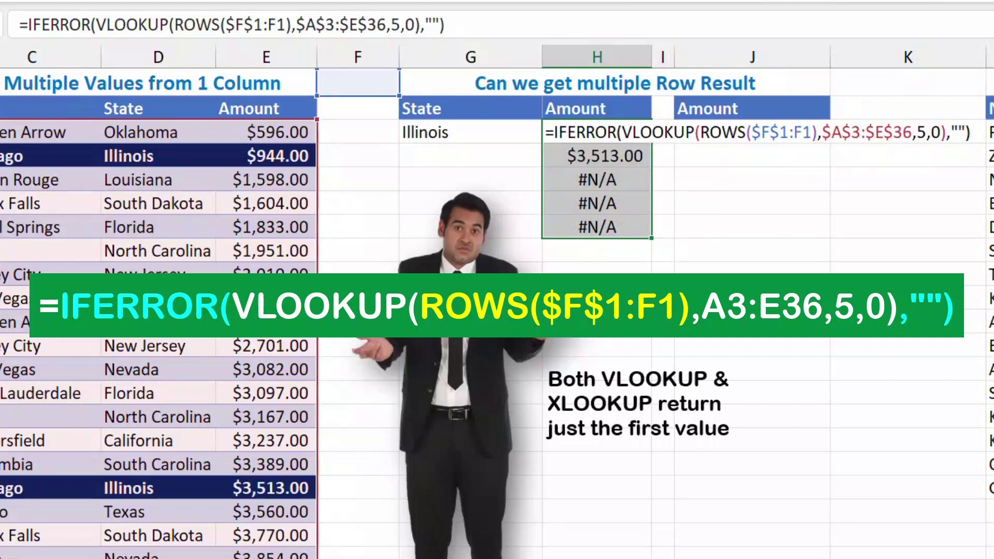
{"action": "key", "text": "ctrl+Return"}
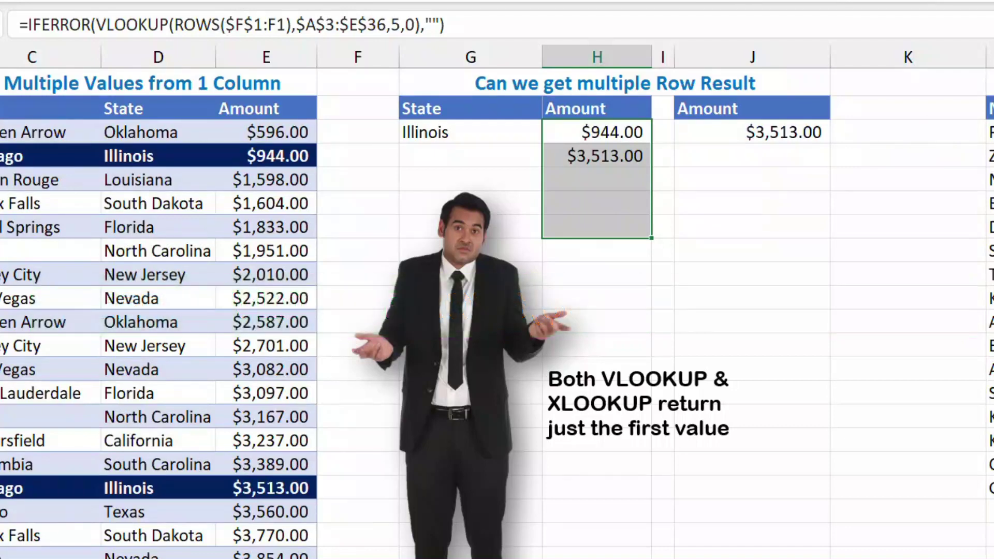
Test the lookup by selecting Louisiana and finally Florida as the state in G3, and compare the results with the highlighted rows
{"action": "left_click", "coordinate": [470, 132]}
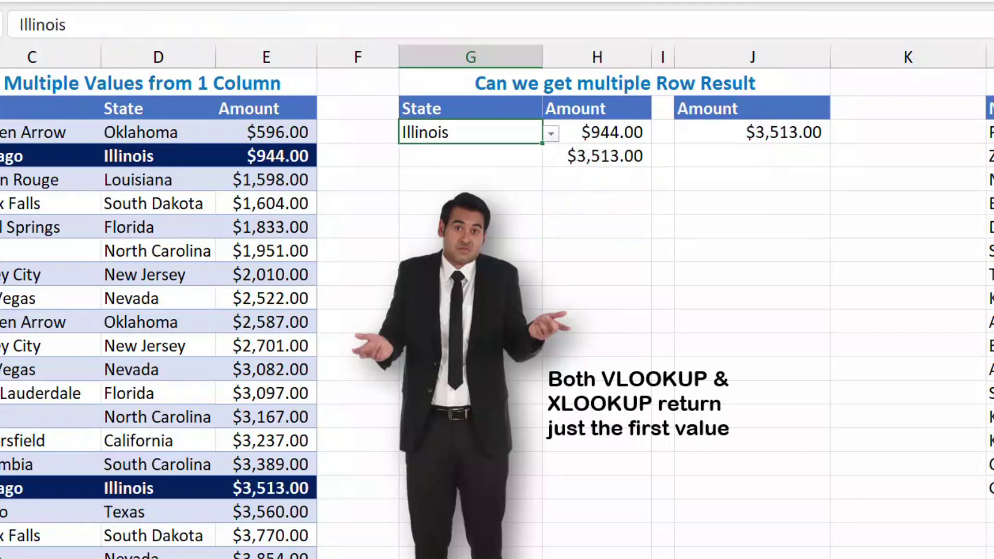
{"action": "left_click", "coordinate": [551, 134]}
{"action": "left_click", "coordinate": [451, 186]}
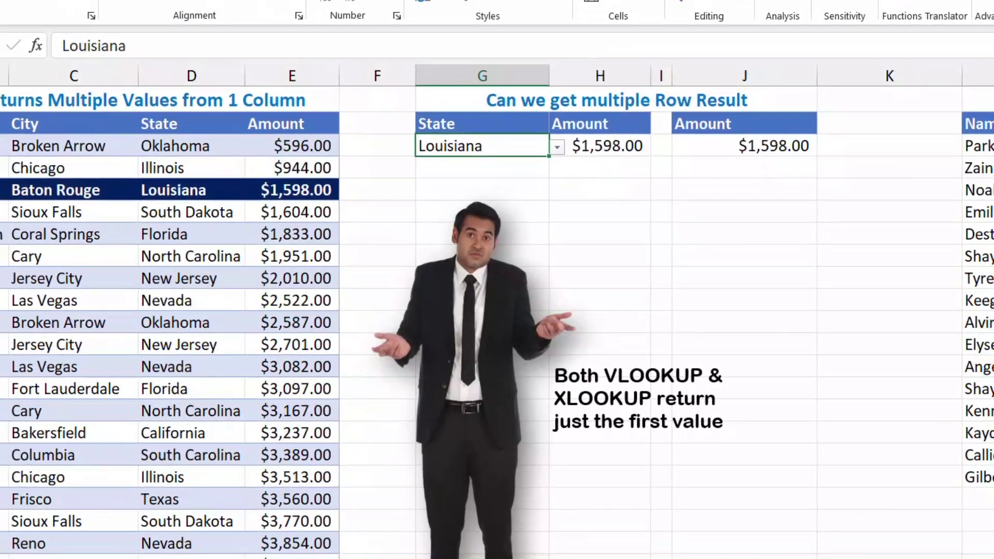
{"action": "left_click", "coordinate": [554, 139]}
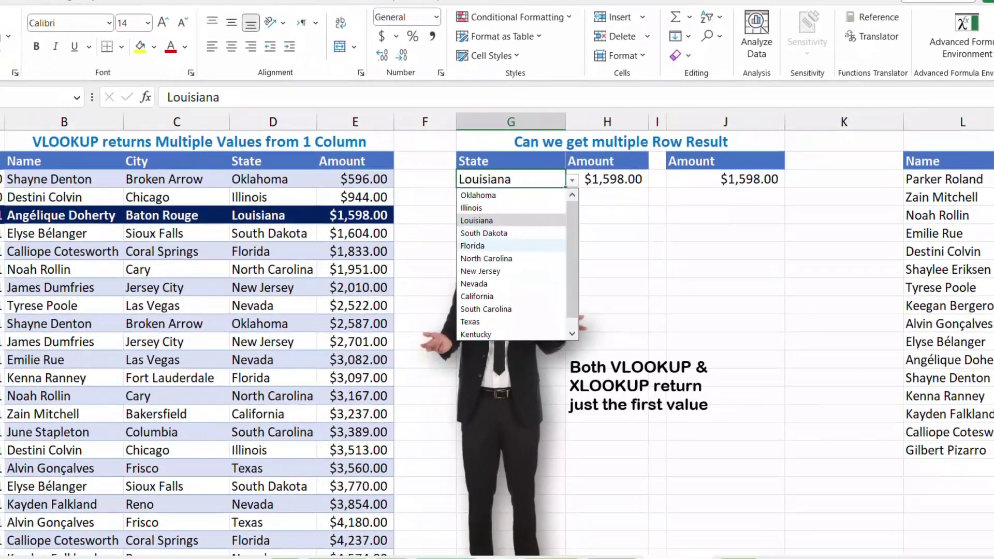
{"action": "left_click", "coordinate": [472, 246]}
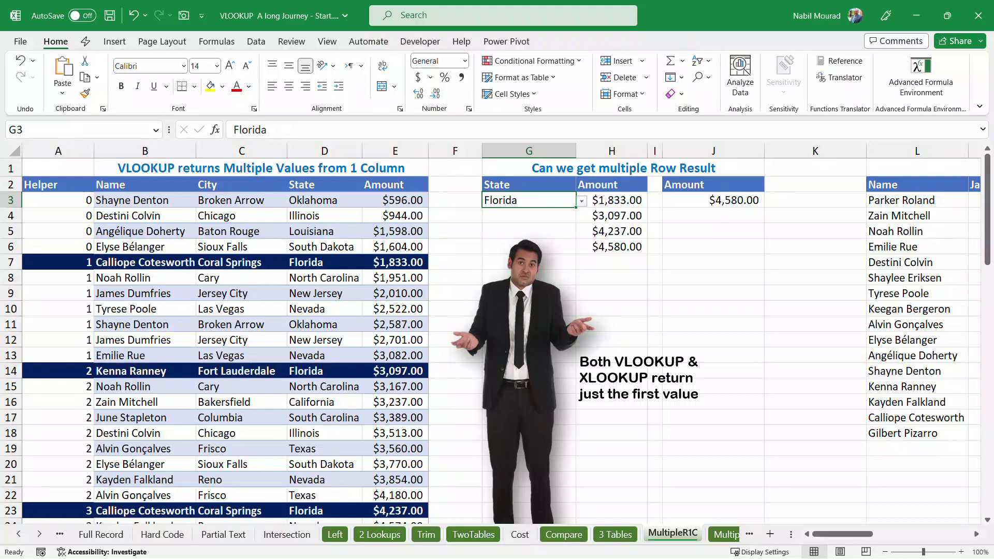
{"action": "scroll", "coordinate": [497, 342], "scroll_direction": "down", "scroll_amount": 5}
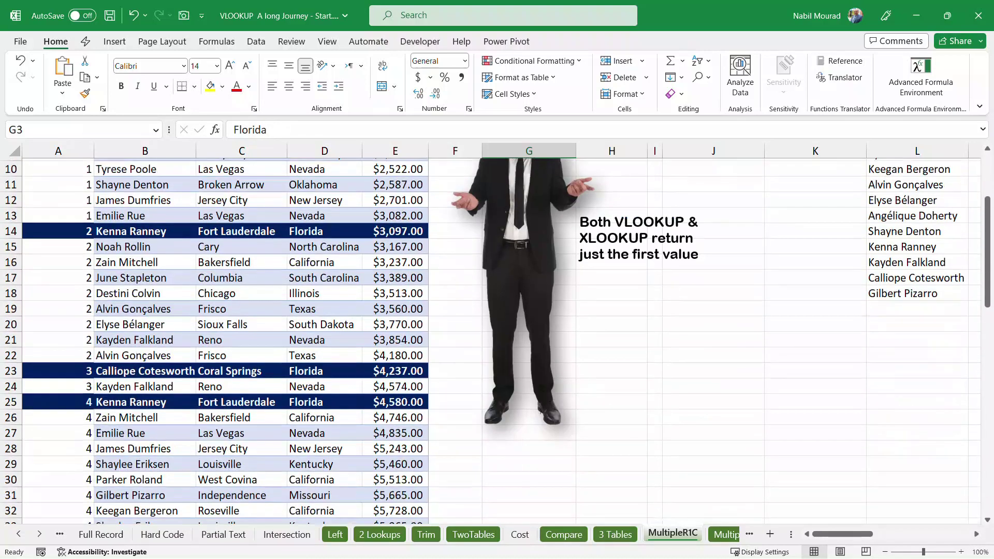
{"action": "scroll", "coordinate": [497, 342], "scroll_direction": "up", "scroll_amount": 5}
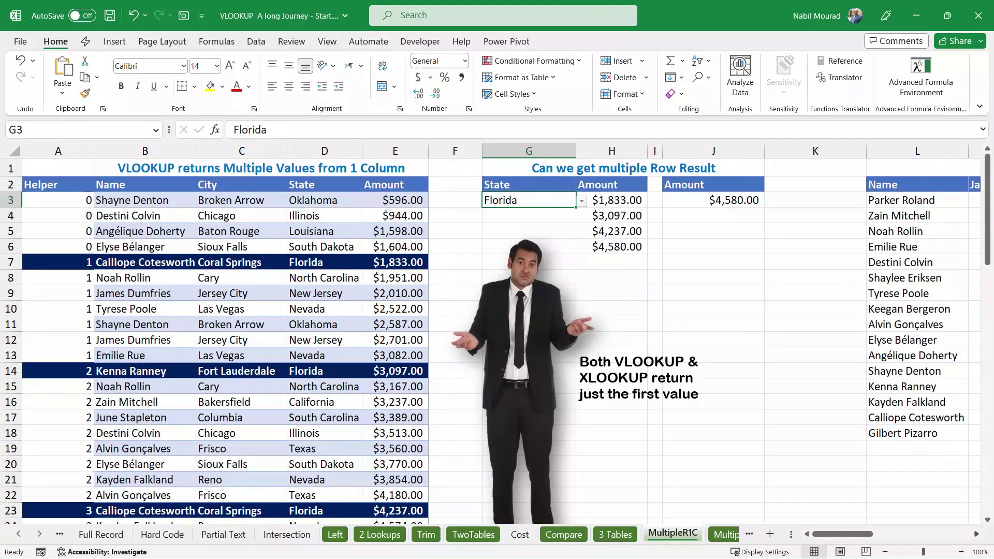
Begin a VLOOKUP in the first Total Sales cell, U4, with lookup value U2 and table array L3:R18
{"action": "scroll", "coordinate": [502, 340], "scroll_direction": "right", "scroll_amount": 10}
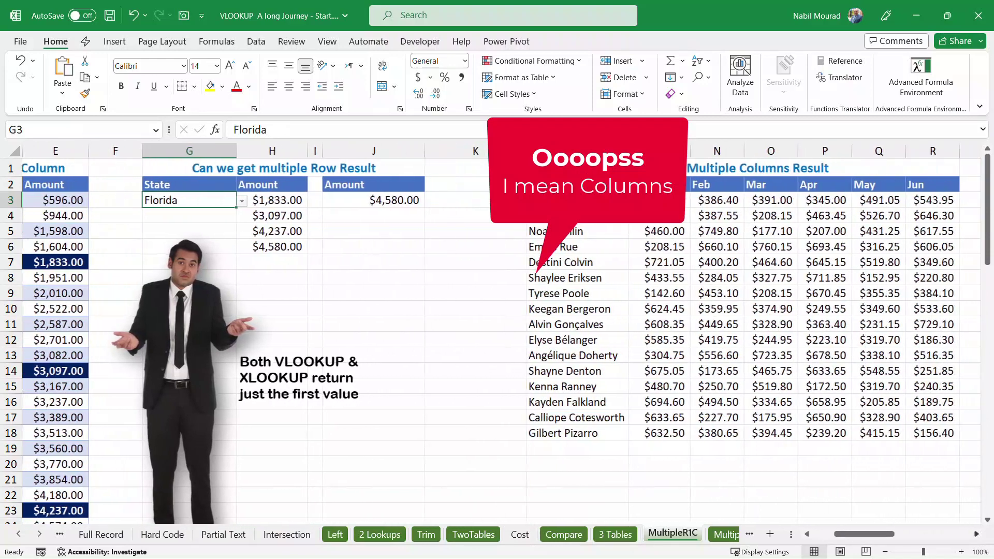
{"action": "scroll", "coordinate": [502, 340], "scroll_direction": "right", "scroll_amount": 4}
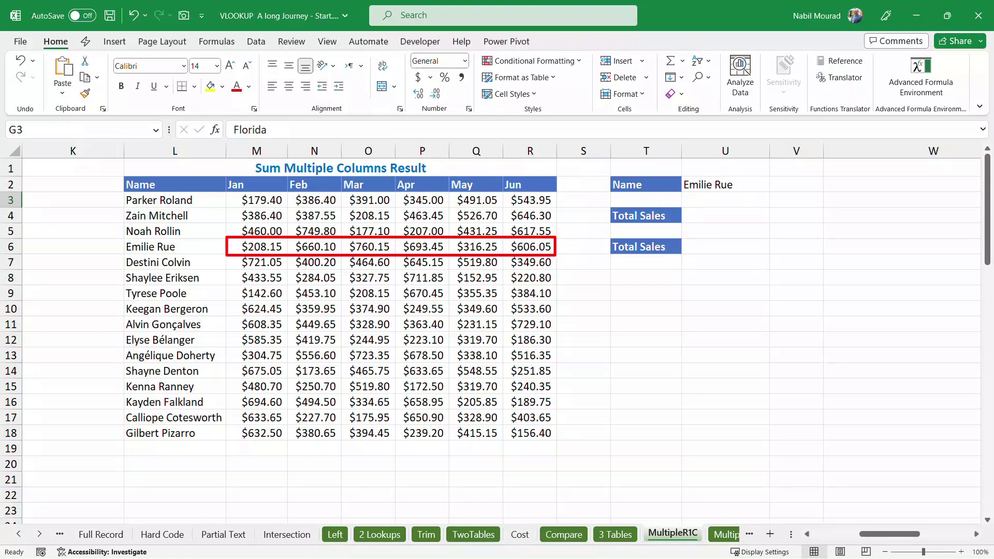
{"action": "left_click", "coordinate": [726, 215]}
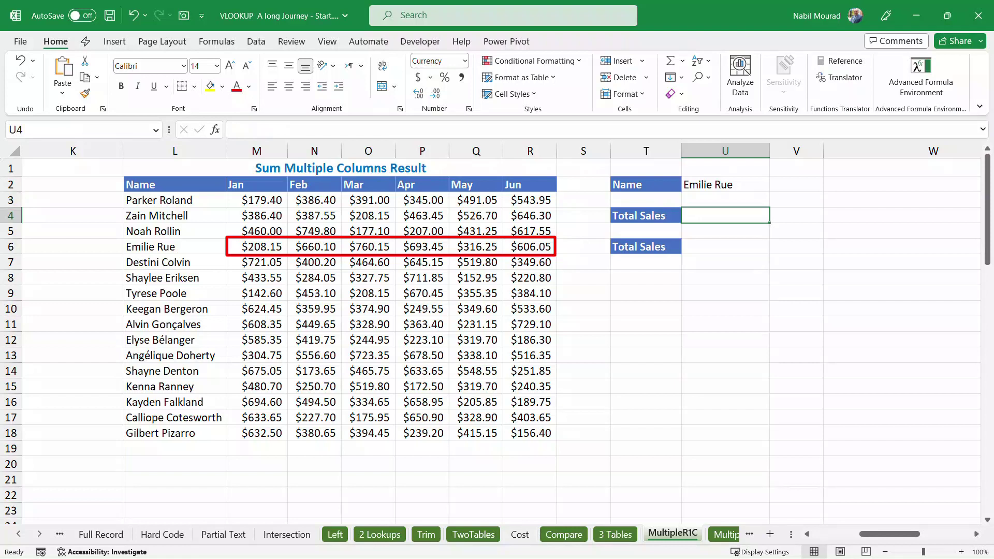
{"action": "type", "text": "="}
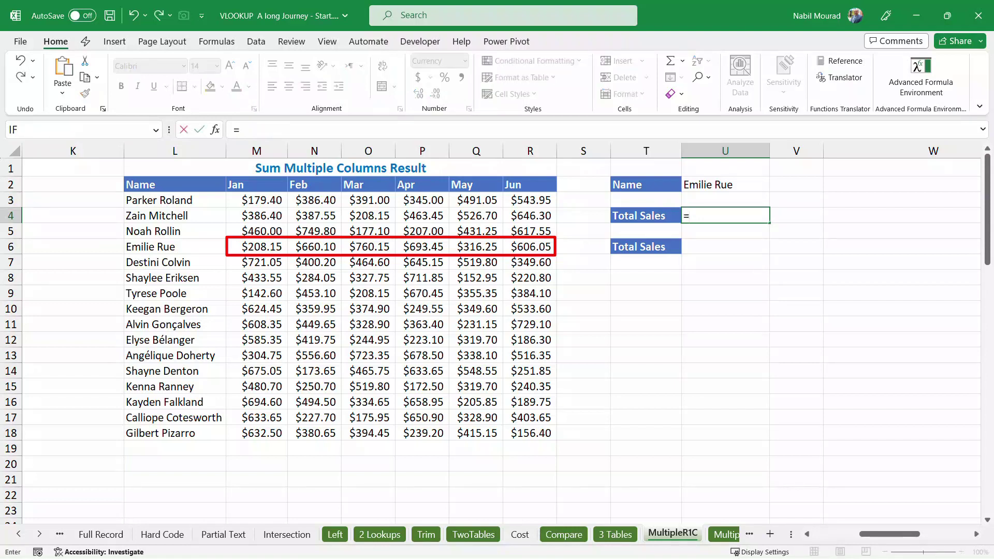
{"action": "type", "text": "vloo"}
{"action": "key", "text": "Tab"}
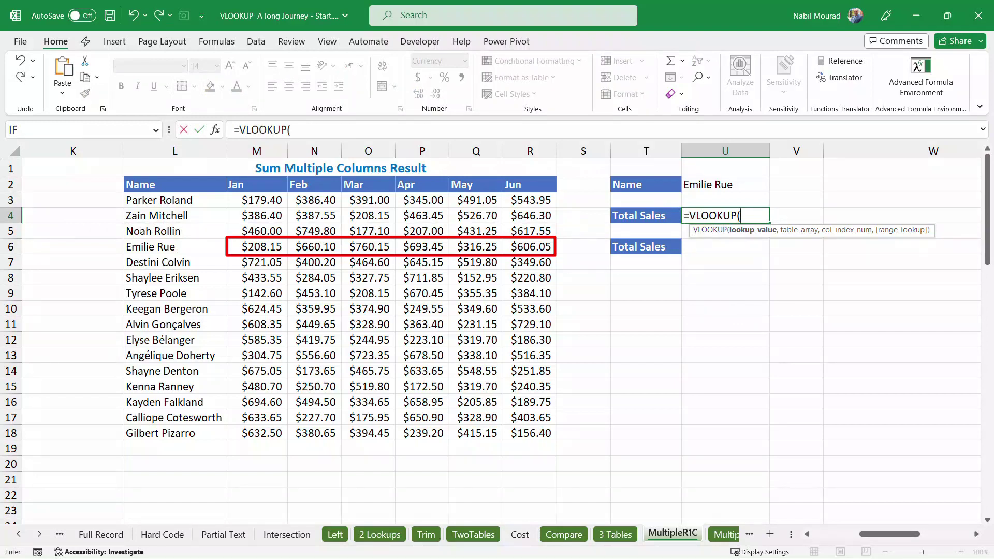
{"action": "left_click", "coordinate": [725, 184]}
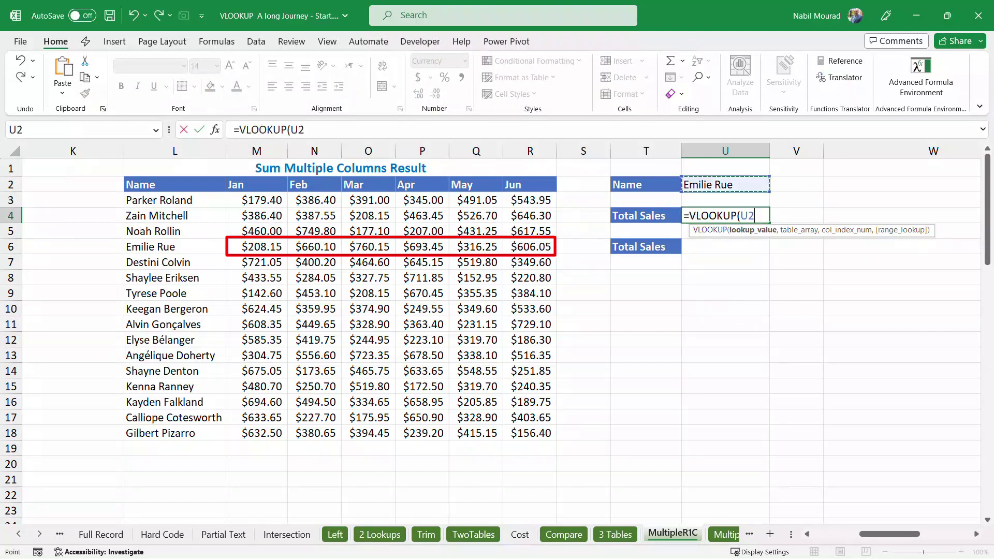
{"action": "type", "text": ","}
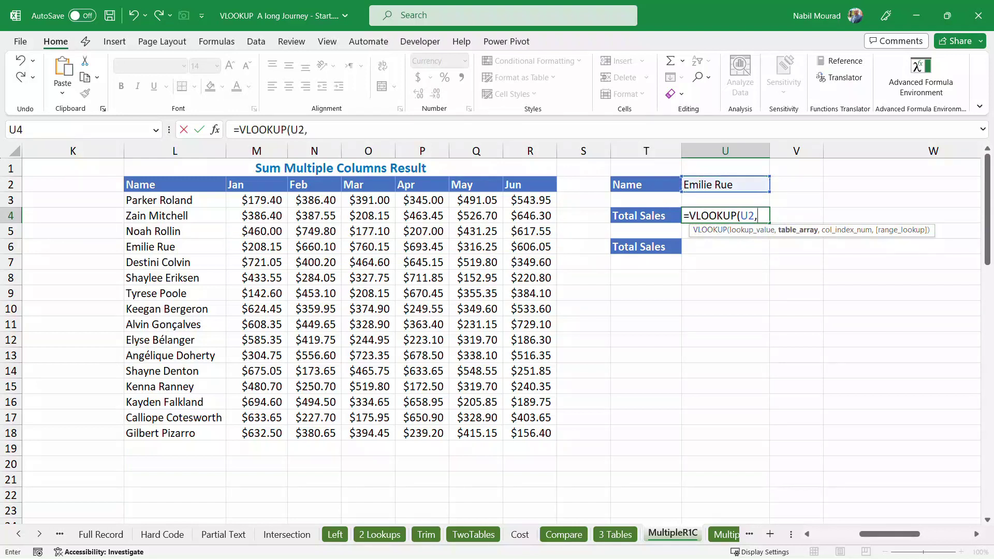
{"action": "left_click_drag", "start_coordinate": [156, 200], "coordinate": [539, 435]}
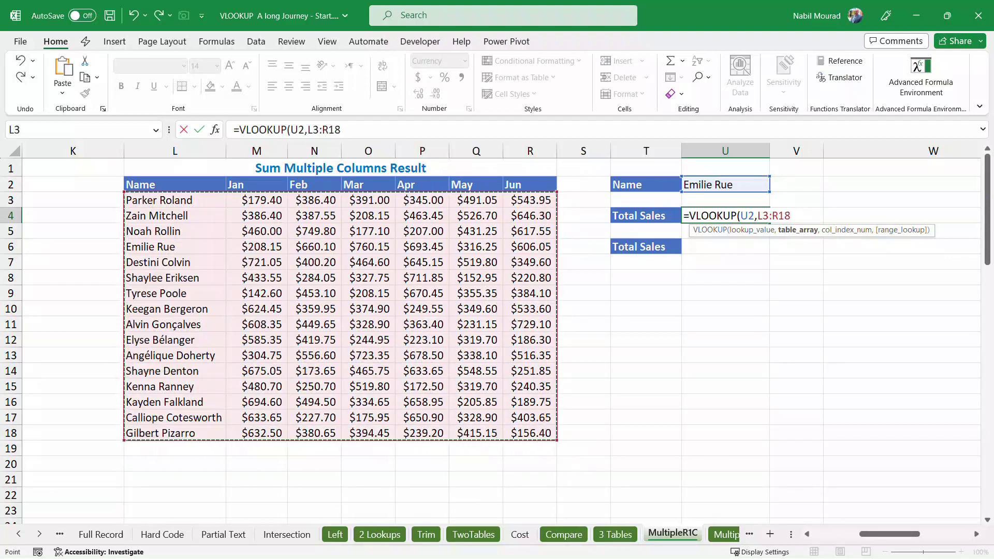
{"action": "type", "text": ","}
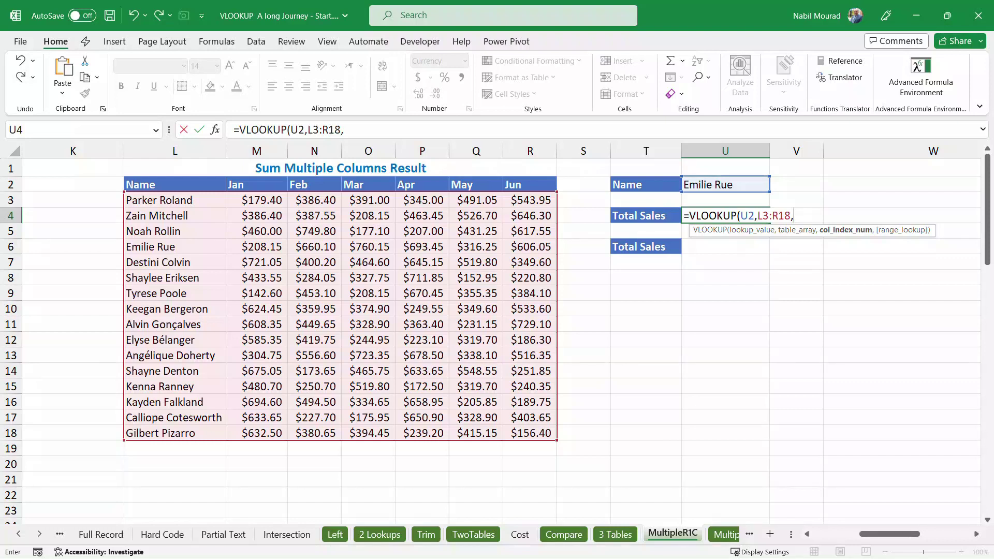
Complete the VLOOKUP in U4 with the column index array {2,3,4,5,6,7} and exact match 0
{"action": "type", "text": "{"}
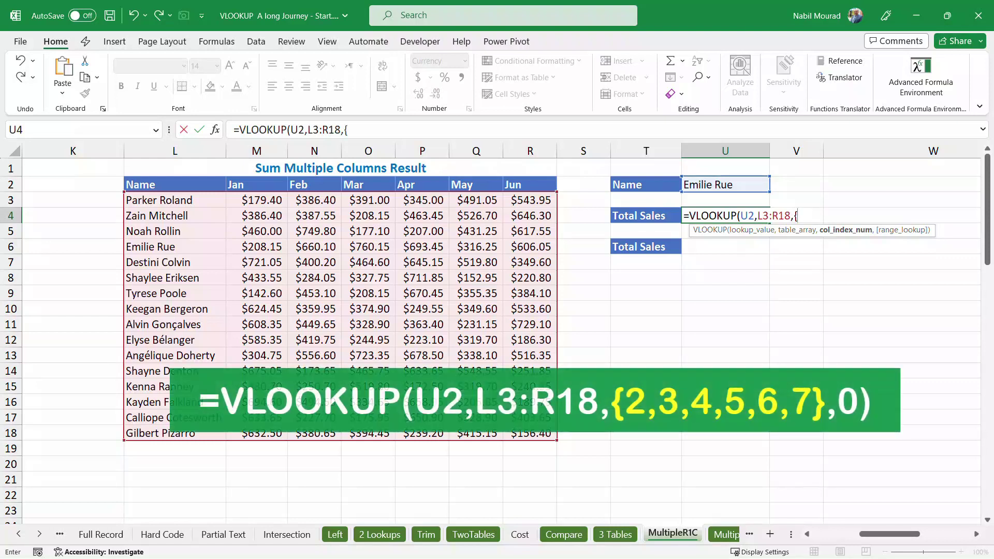
{"action": "type", "text": "2,3"}
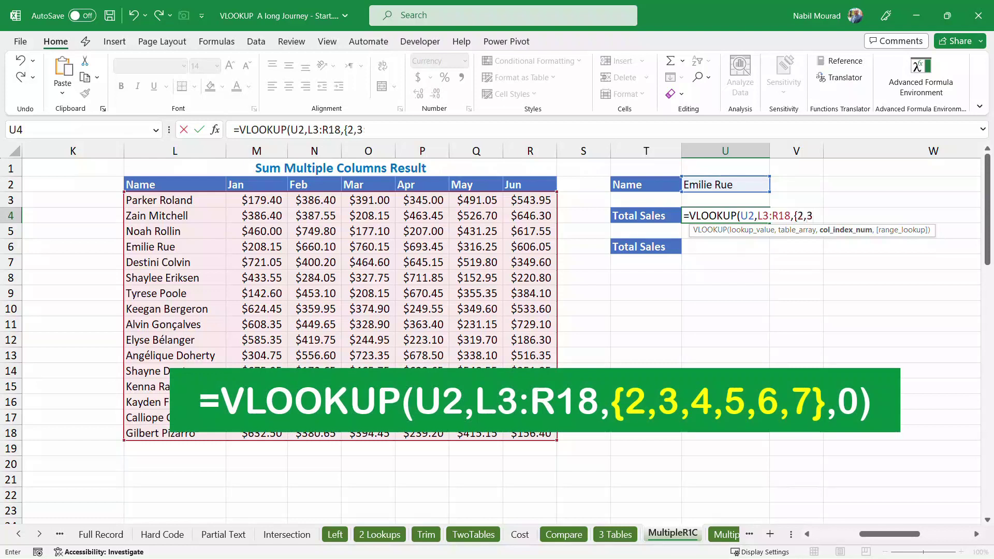
{"action": "type", "text": ",4,5,6,7"}
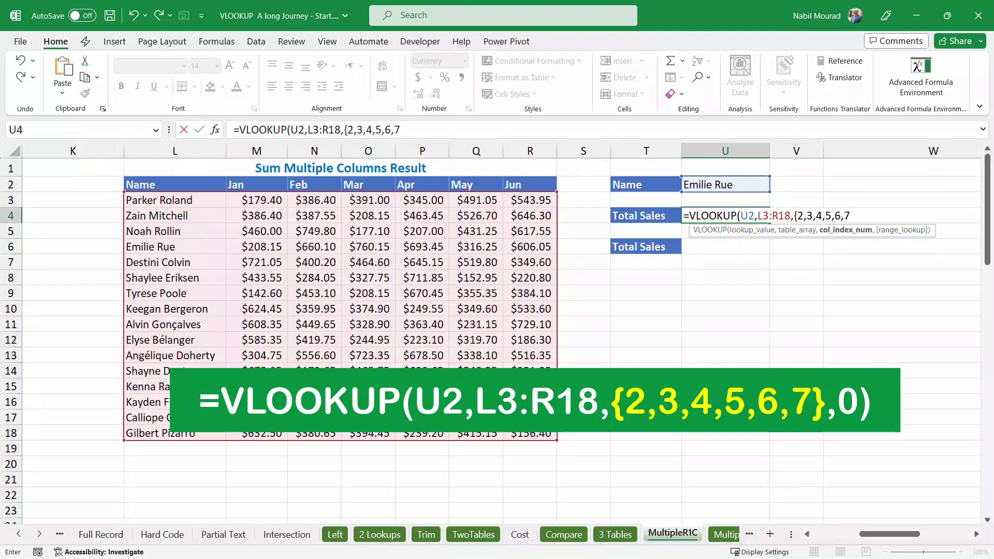
{"action": "type", "text": "},"}
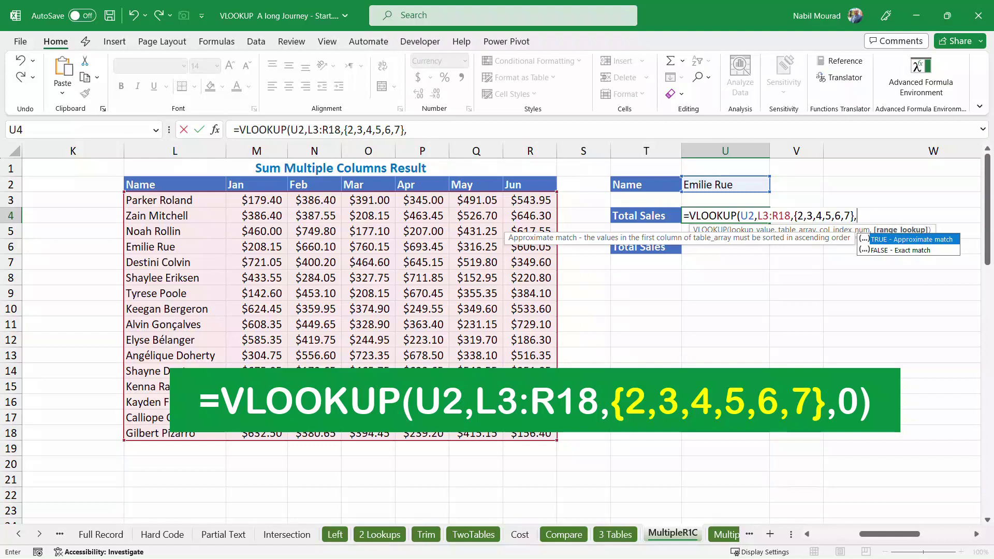
{"action": "type", "text": "0)"}
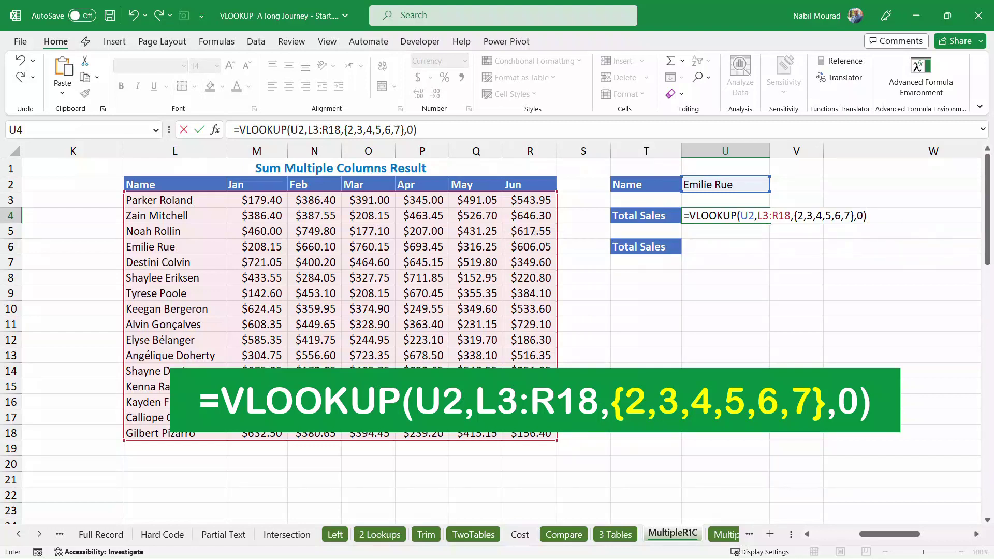
{"action": "key", "text": "Return"}
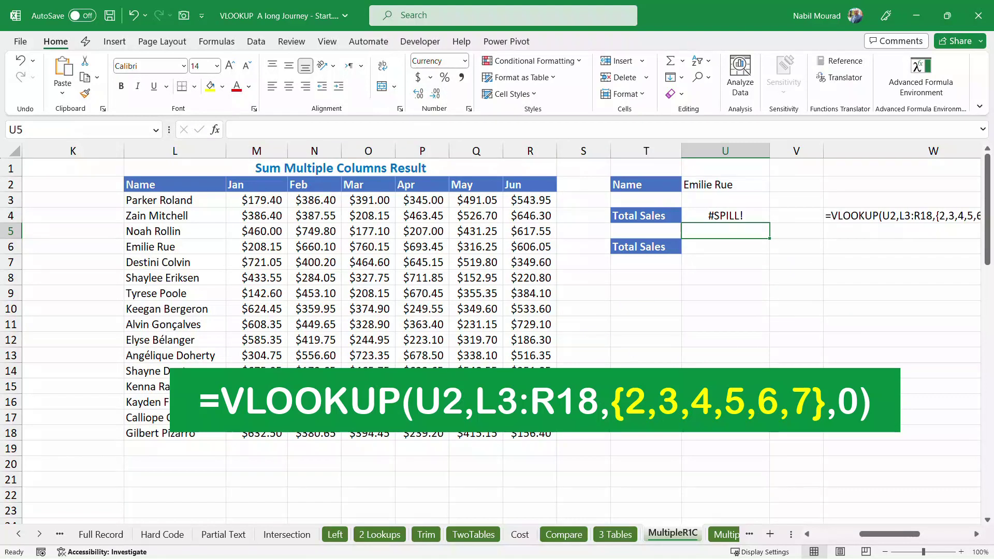
Wrap the VLOOKUP in U4 in a SUM function so it totals the monthly sales of the selected name
{"action": "left_click", "coordinate": [725, 215]}
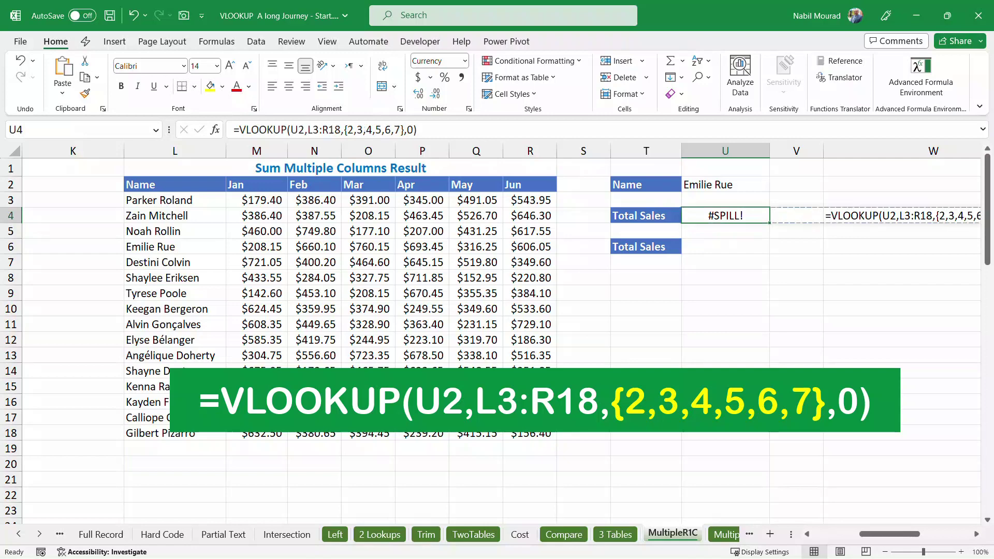
{"action": "key", "text": "F2"}
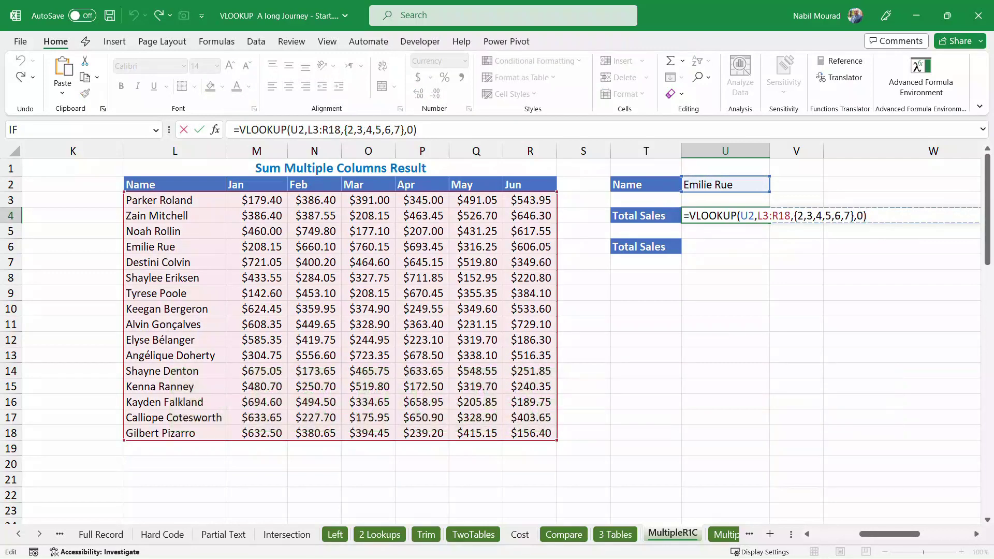
{"action": "left_click_drag", "start_coordinate": [689, 216], "coordinate": [868, 216]}
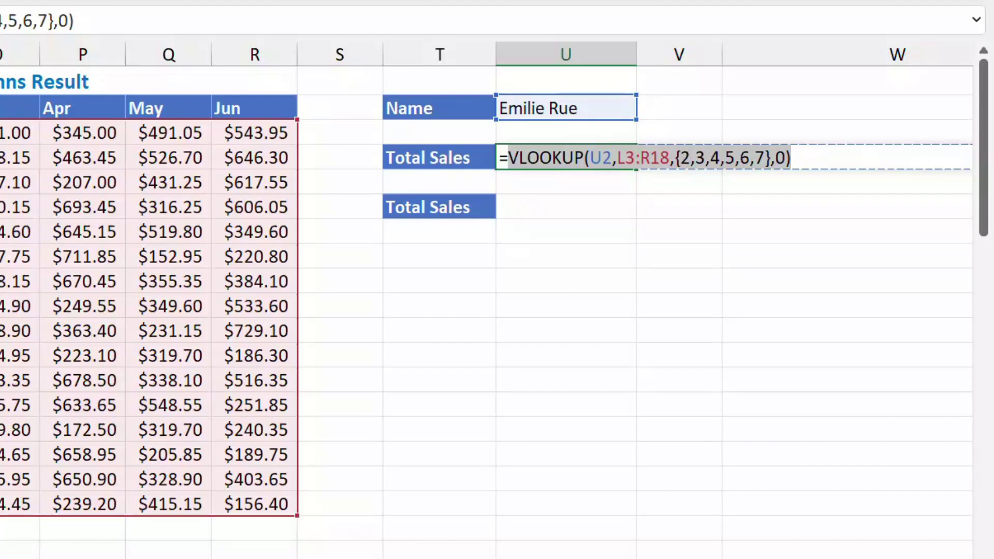
{"action": "key", "text": "Left"}
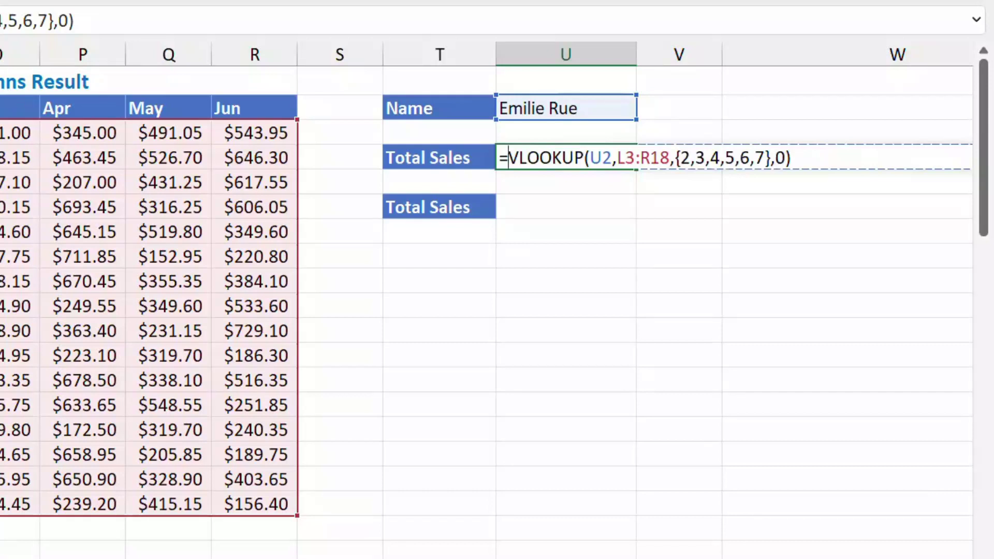
{"action": "type", "text": "Sum"}
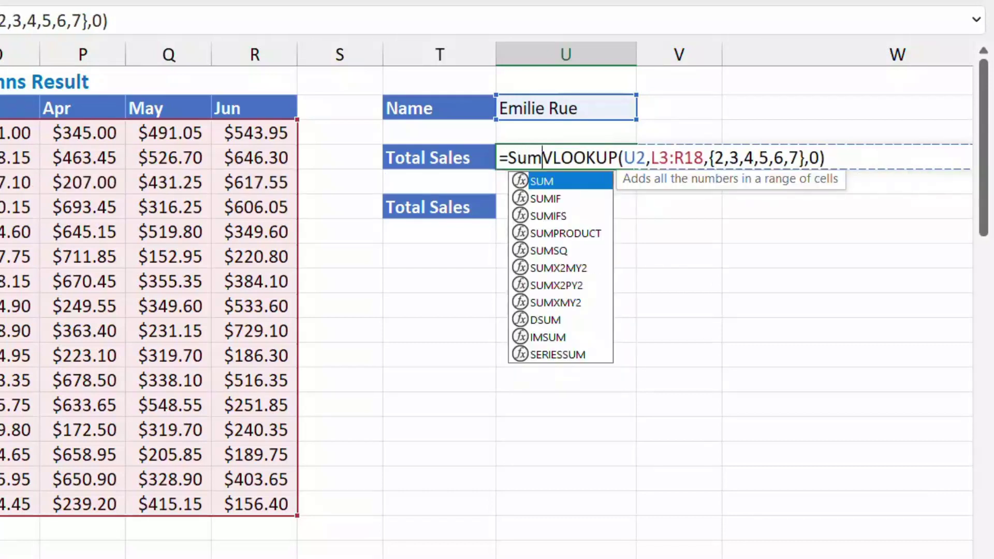
{"action": "key", "text": "Tab"}
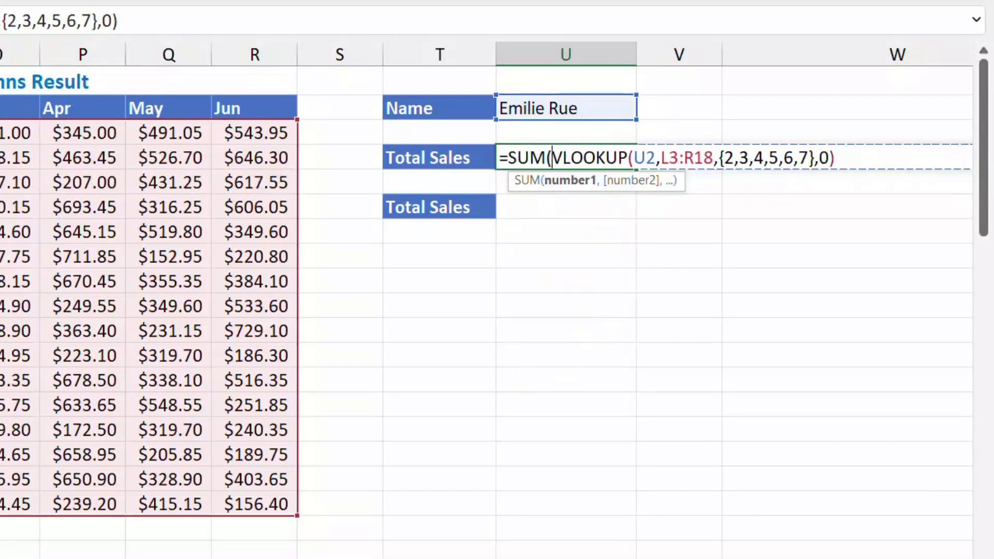
{"action": "key", "text": "End"}
{"action": "type", "text": ")"}
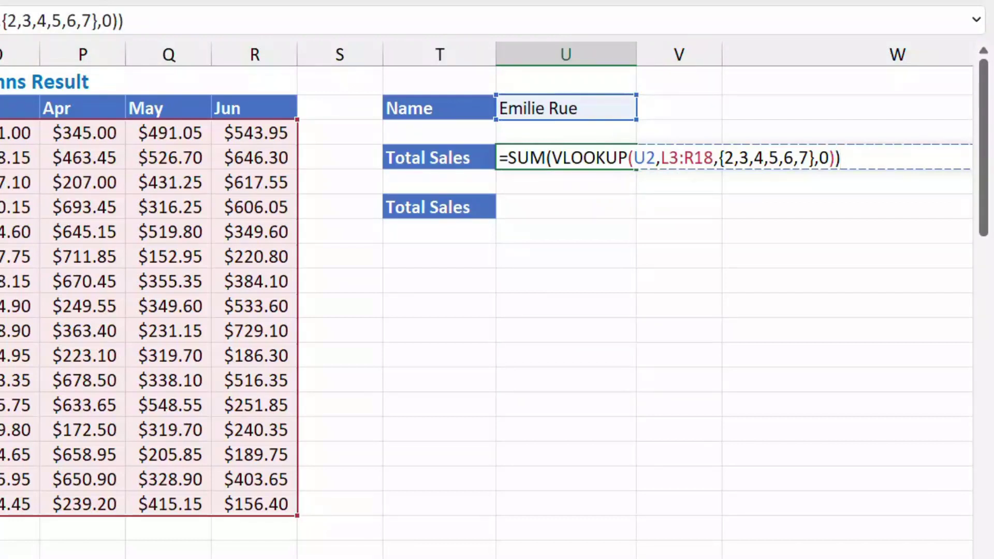
{"action": "key", "text": "Return"}
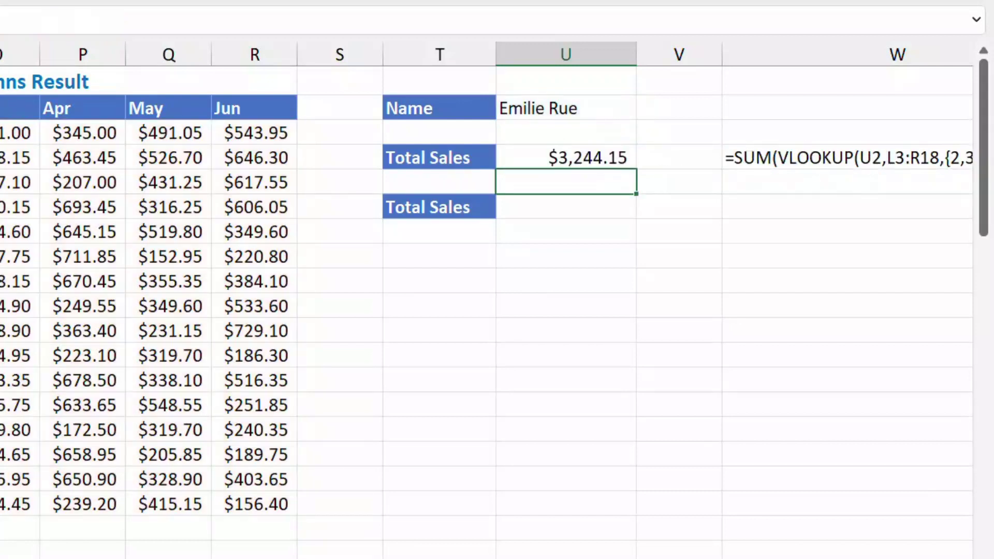
Enter an XLOOKUP in the second Total Sales cell, U6, with lookup value U2, lookup array L3:L18 and return array M3:R18
{"action": "key", "text": "Down"}
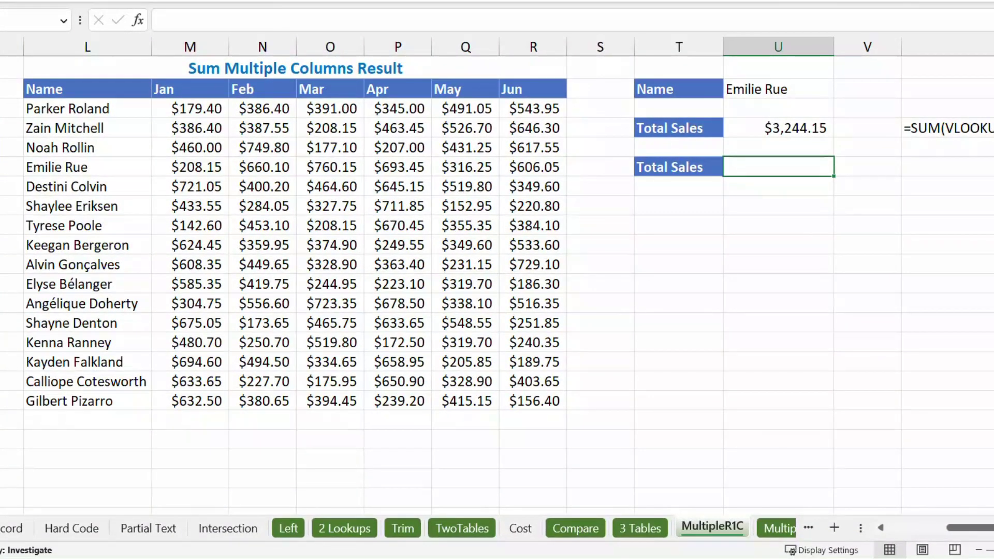
{"action": "type", "text": "=xloo"}
{"action": "key", "text": "Tab"}
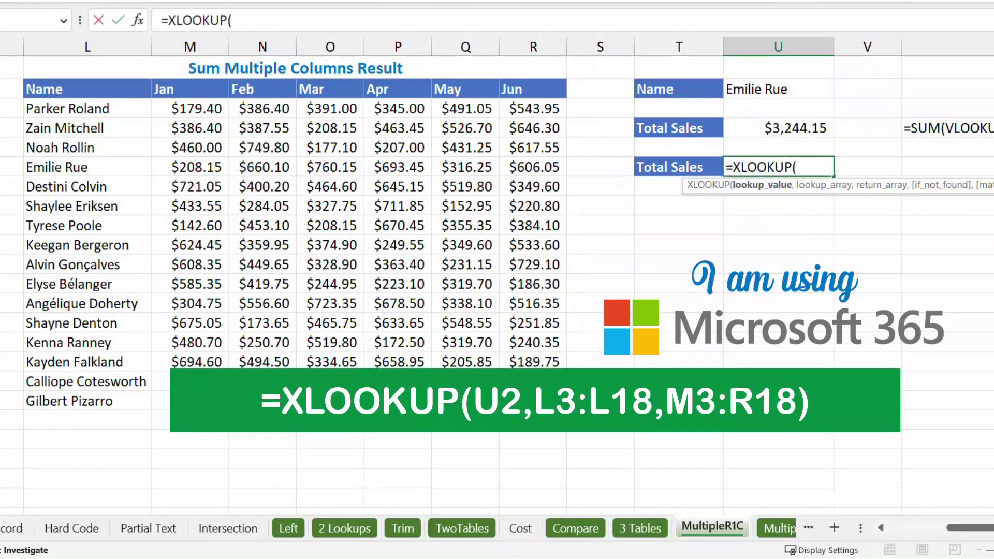
{"action": "left_click", "coordinate": [779, 89]}
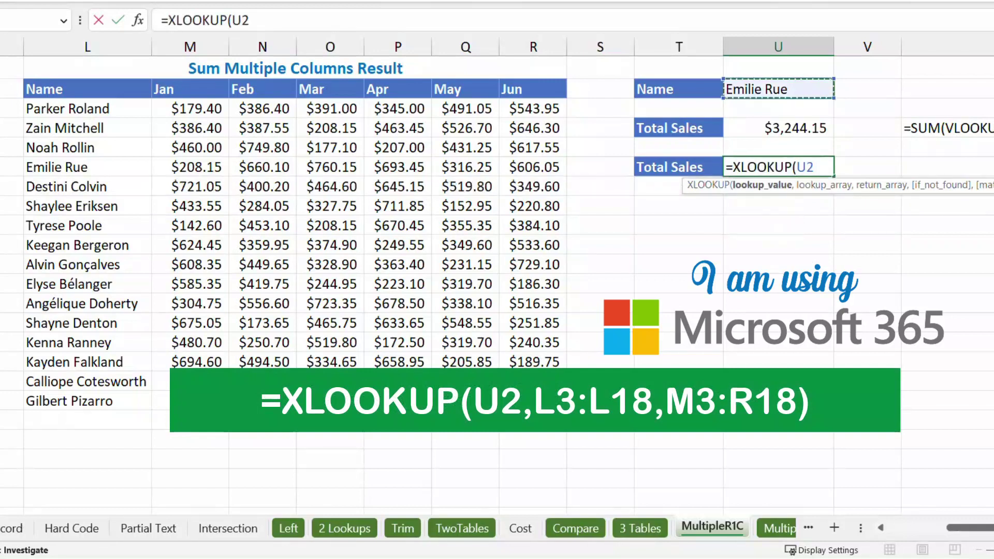
{"action": "type", "text": ","}
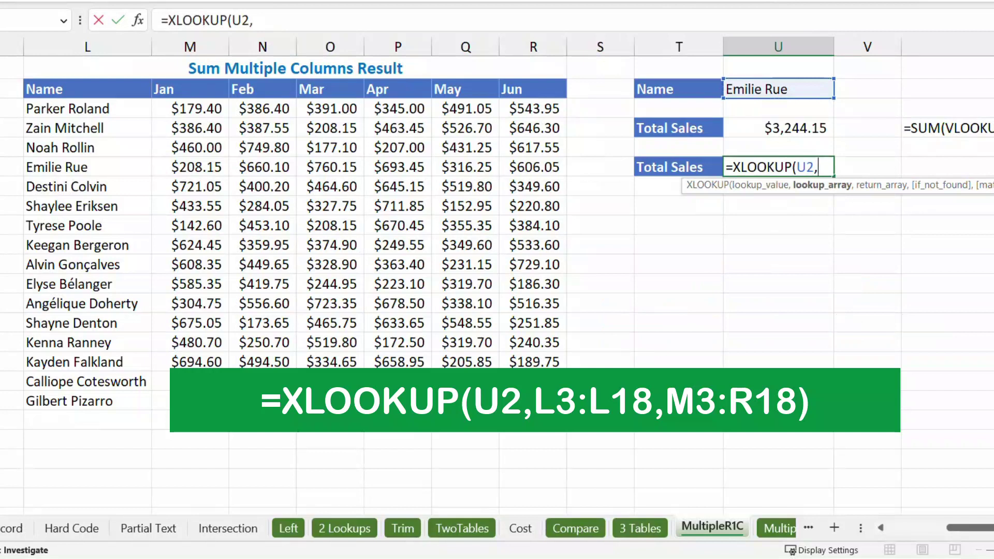
{"action": "left_click_drag", "start_coordinate": [85, 108], "coordinate": [140, 406]}
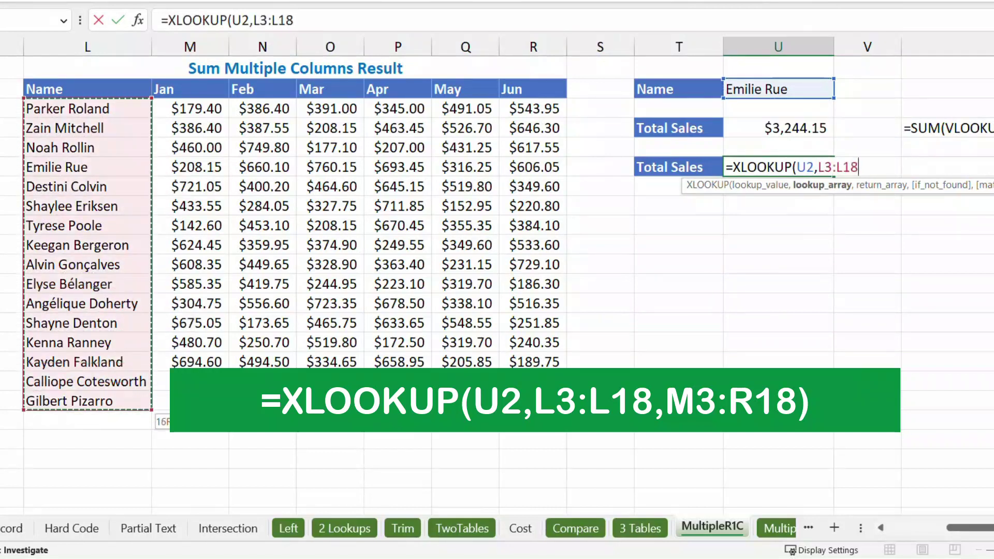
{"action": "type", "text": ","}
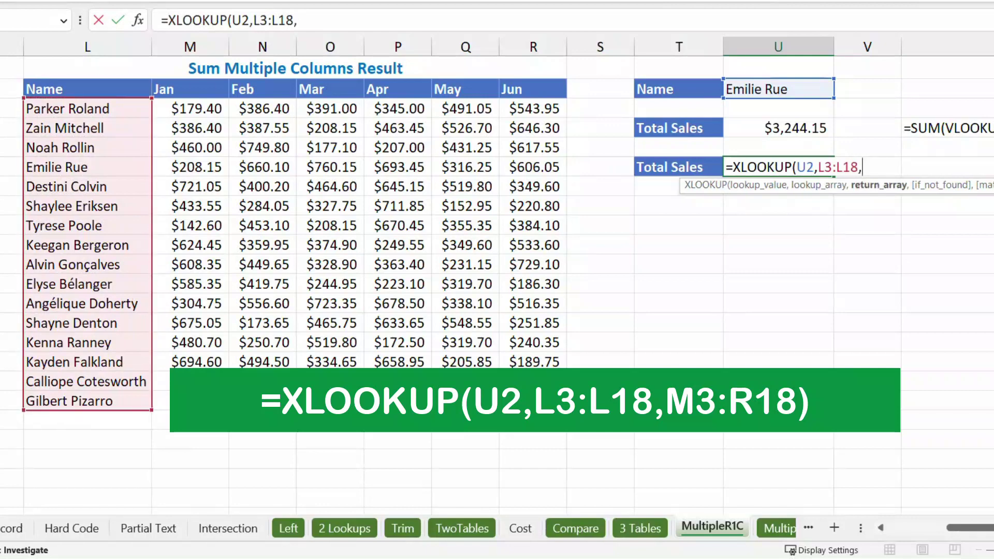
{"action": "left_click_drag", "start_coordinate": [191, 108], "coordinate": [534, 383]}
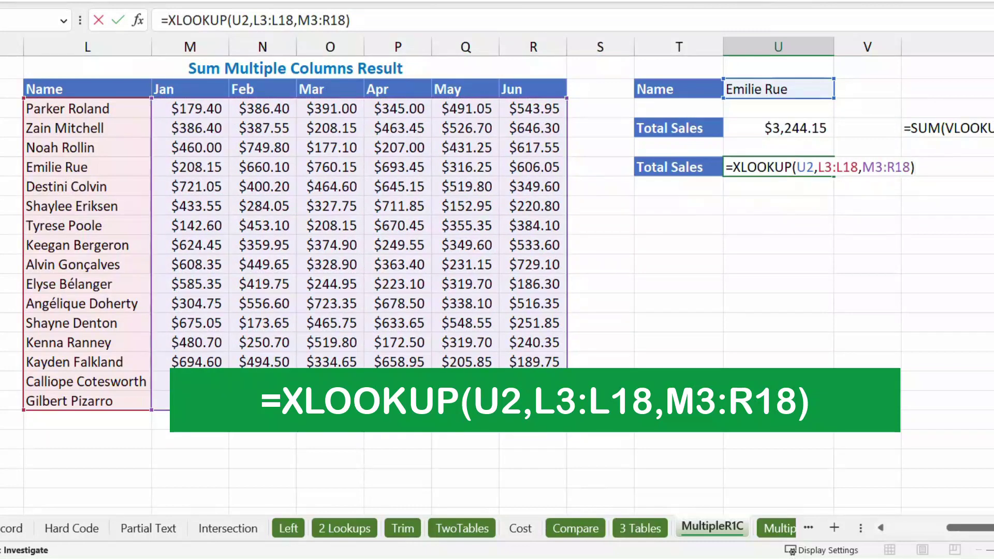
{"action": "key", "text": "Return"}
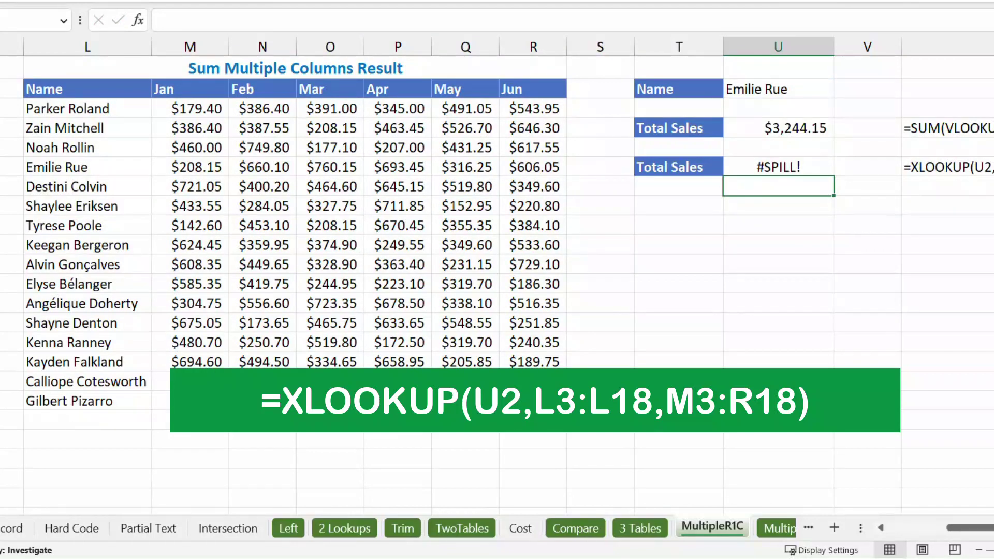
Clear the formula text in W6 to let the XLOOKUP results spill across row 6, and undo the deletion
{"action": "left_click", "coordinate": [949, 167]}
{"action": "key", "text": "Delete"}
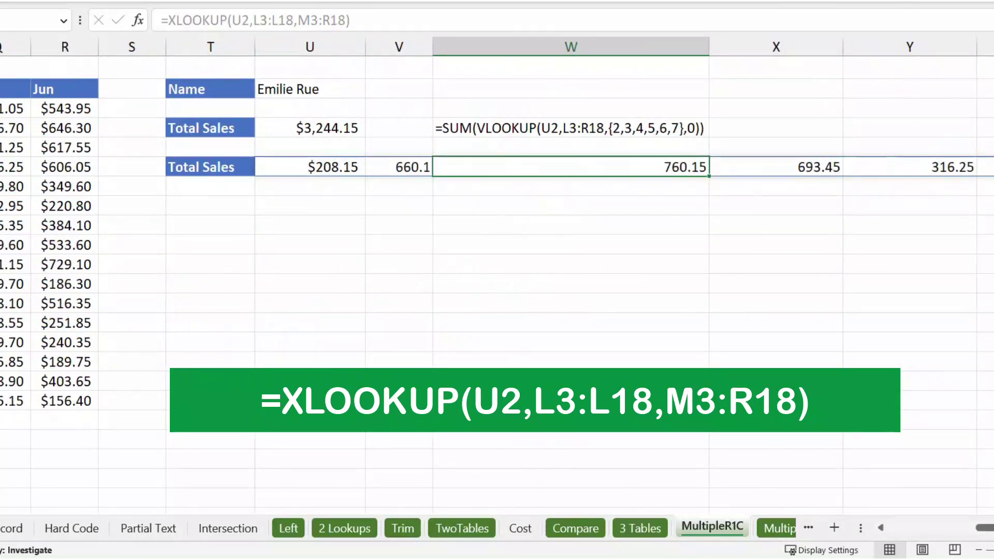
{"action": "key", "text": "ctrl+z"}
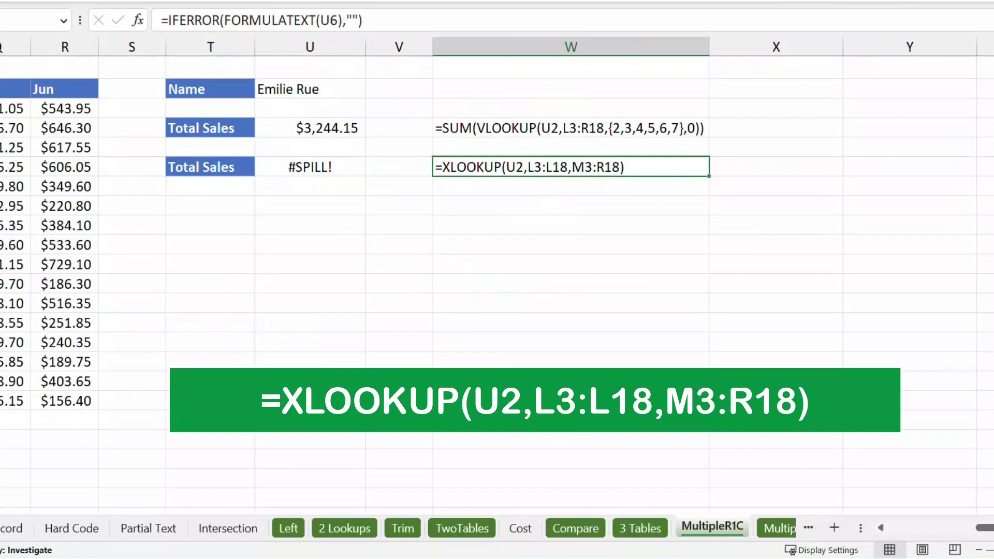
Wrap the XLOOKUP in U6 in a SUM function to return a single sales total
{"action": "left_click", "coordinate": [310, 167]}
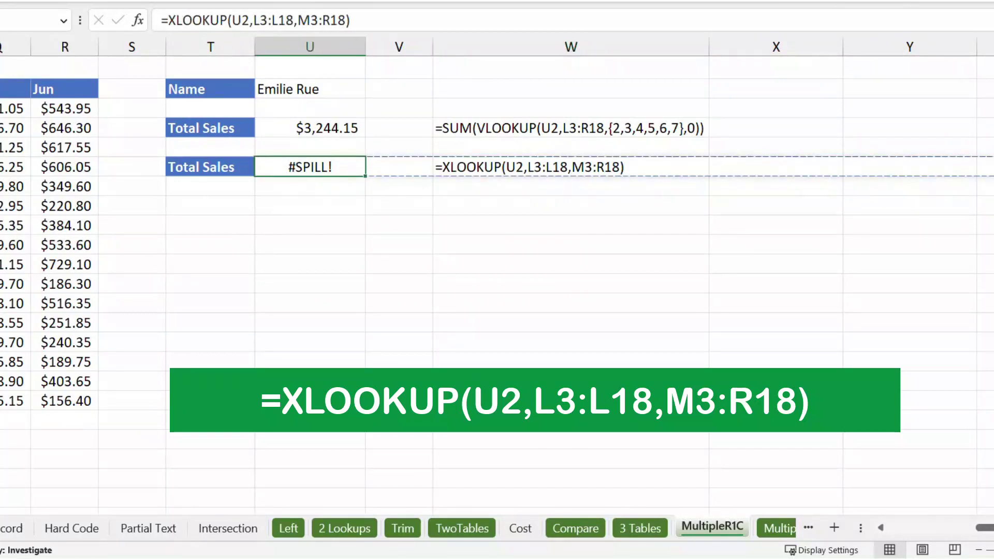
{"action": "key", "text": "F2"}
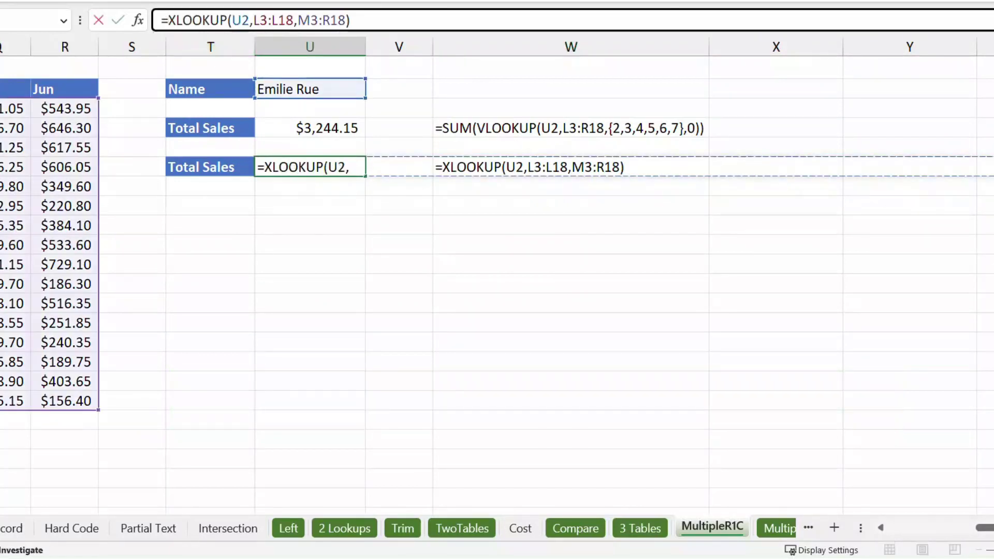
{"action": "left_click", "coordinate": [168, 20]}
{"action": "type", "text": "Sum"}
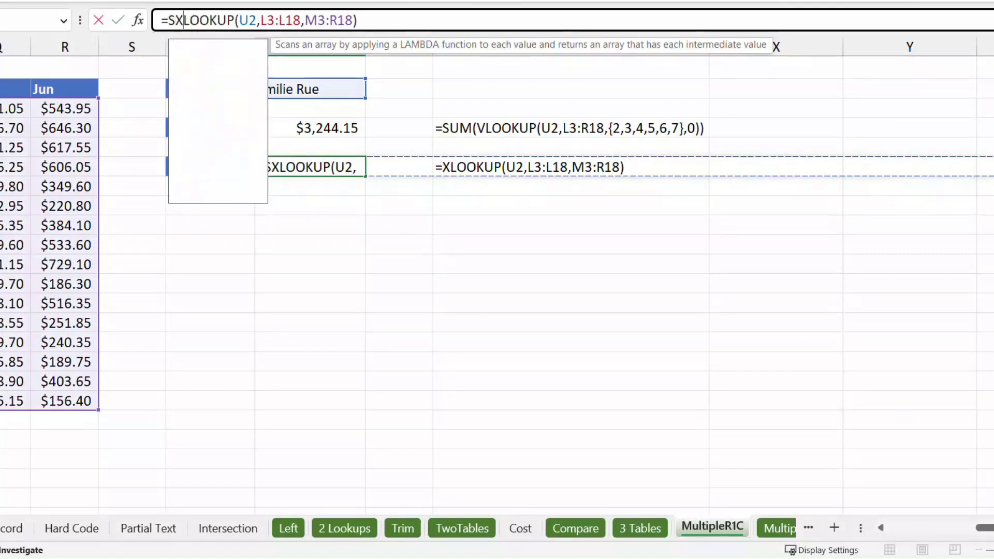
{"action": "key", "text": "Tab"}
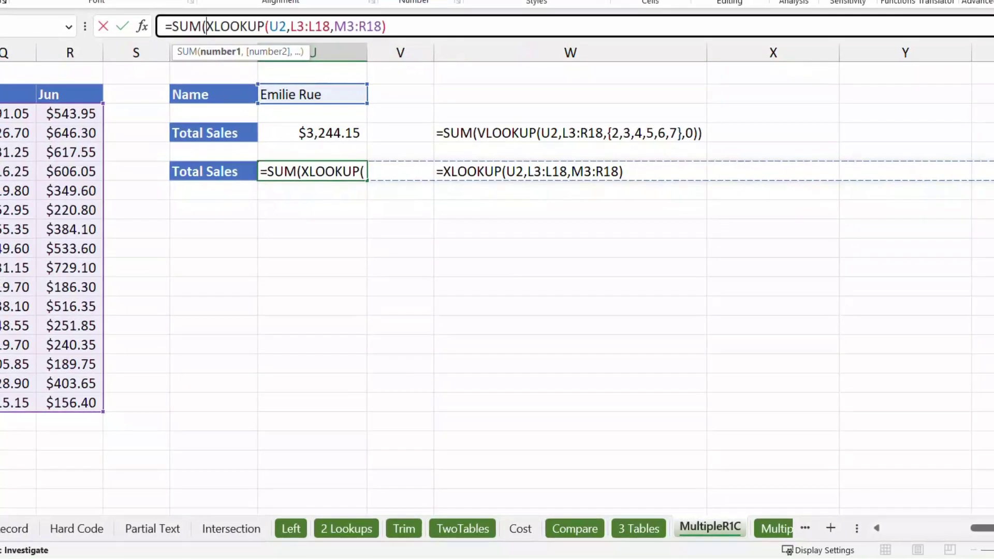
{"action": "left_click", "coordinate": [397, 20]}
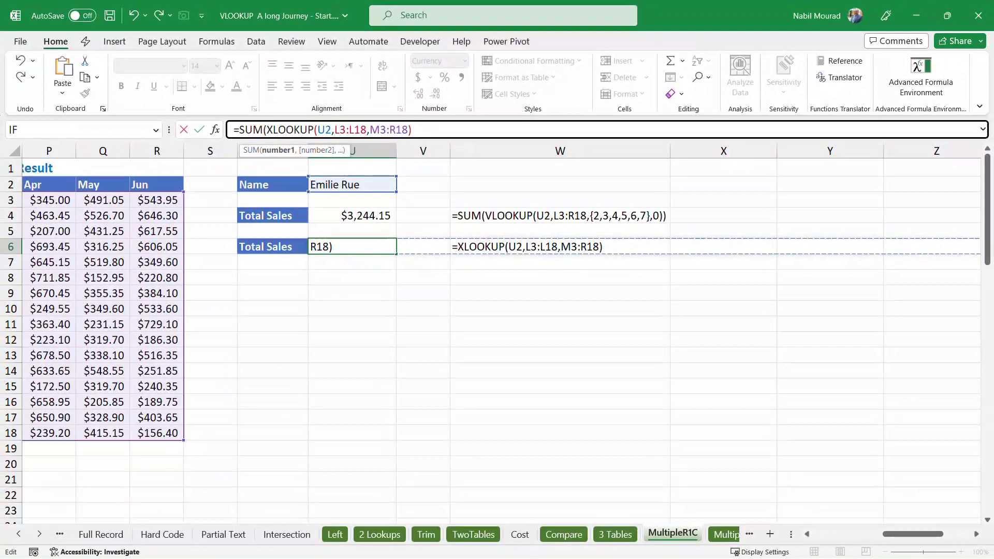
{"action": "type", "text": ")"}
{"action": "key", "text": "Return"}
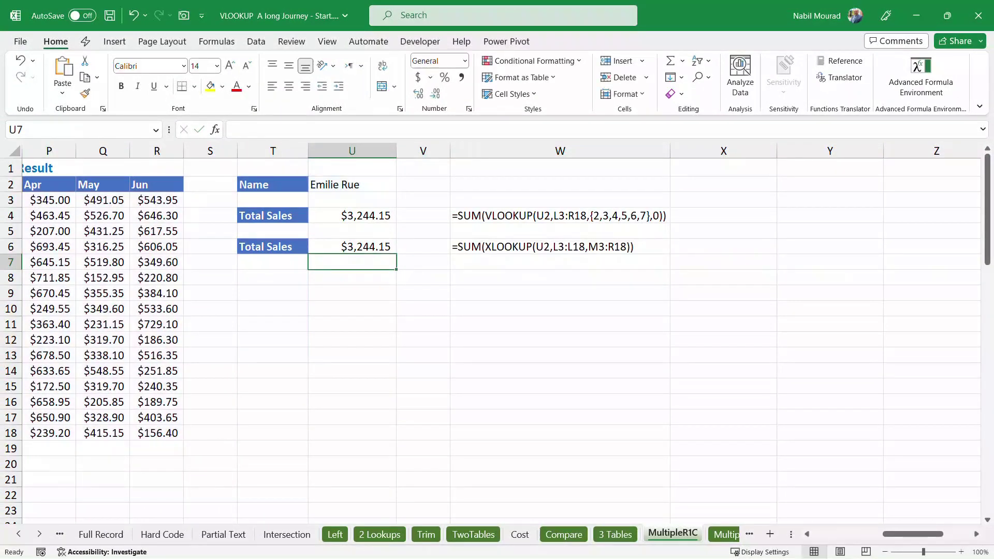
On the Multipler2C sheet, start the Help formula in A4 with AND nested in SUM and the region condition C4=$J$3
{"action": "left_click_drag", "start_coordinate": [913, 533], "coordinate": [883, 534]}
{"action": "key", "text": "ctrl+Page_Down"}
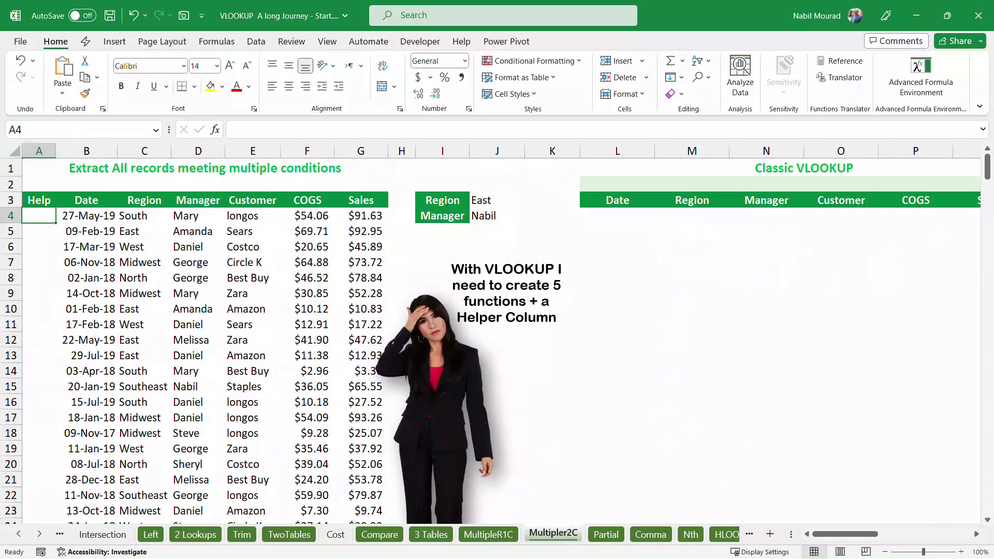
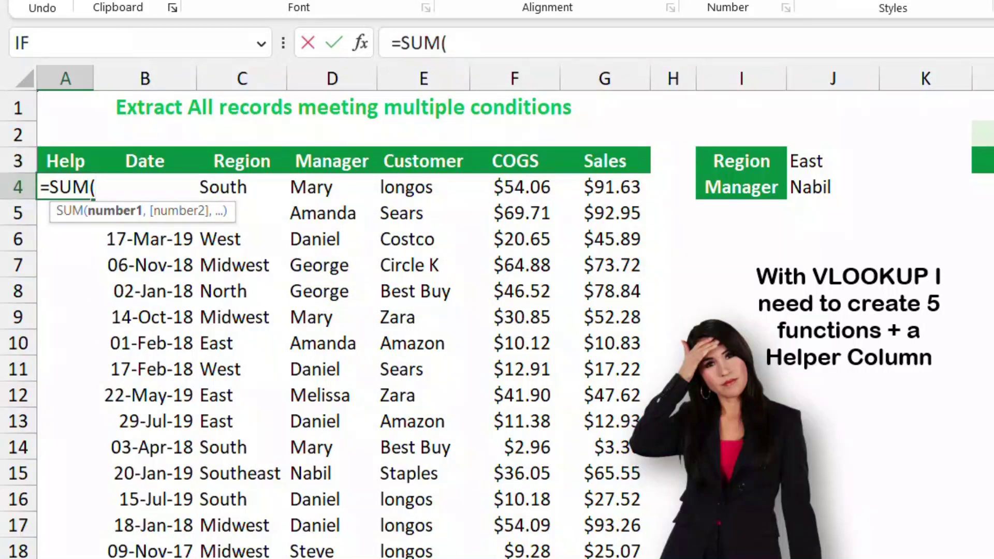
{"action": "type", "text": "And"}
{"action": "key", "text": "Tab"}
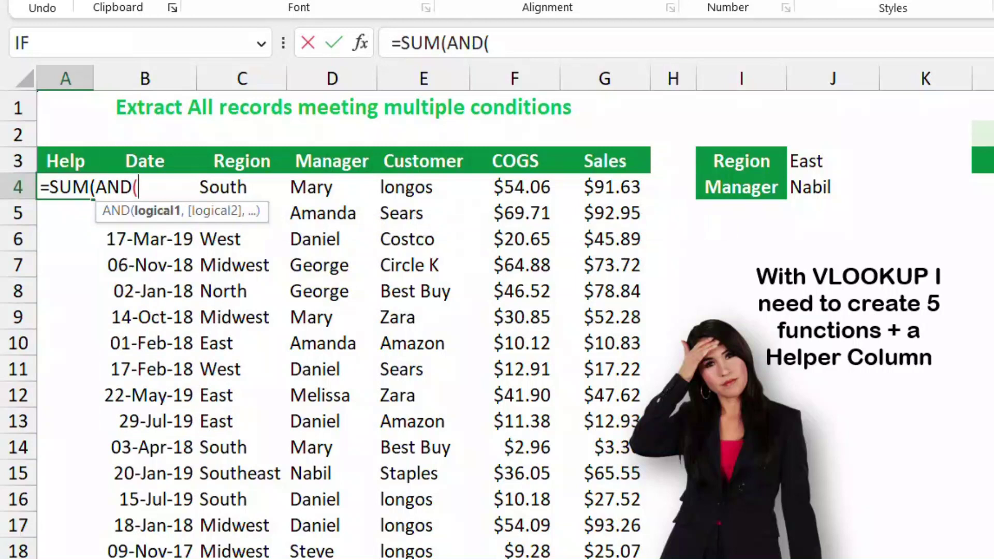
{"action": "left_click", "coordinate": [241, 187]}
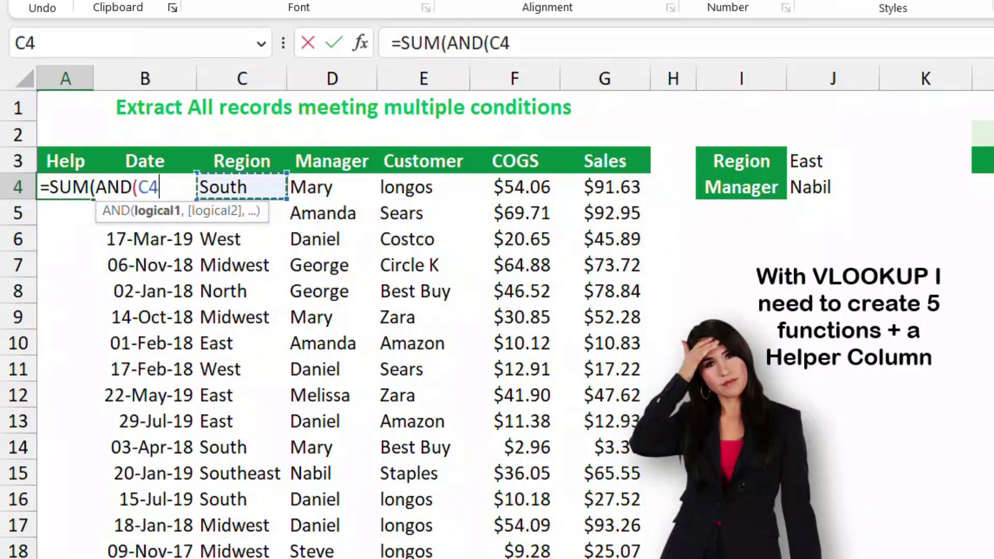
{"action": "type", "text": "="}
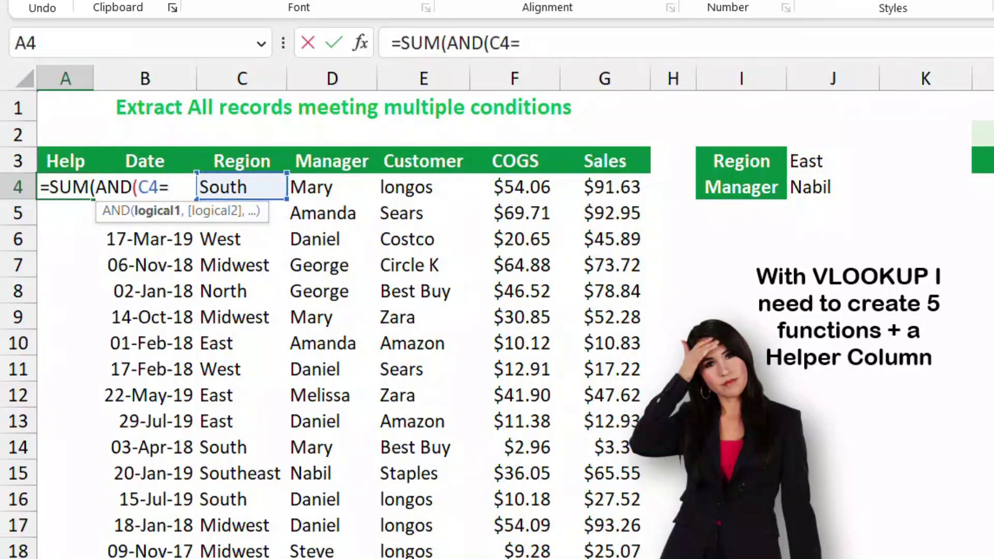
{"action": "left_click", "coordinate": [833, 161]}
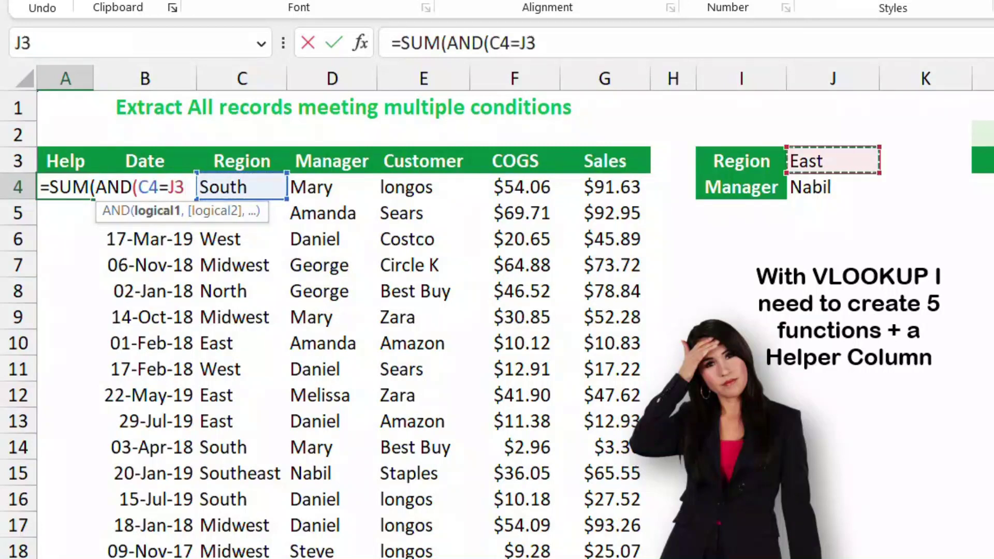
{"action": "key", "text": "F4"}
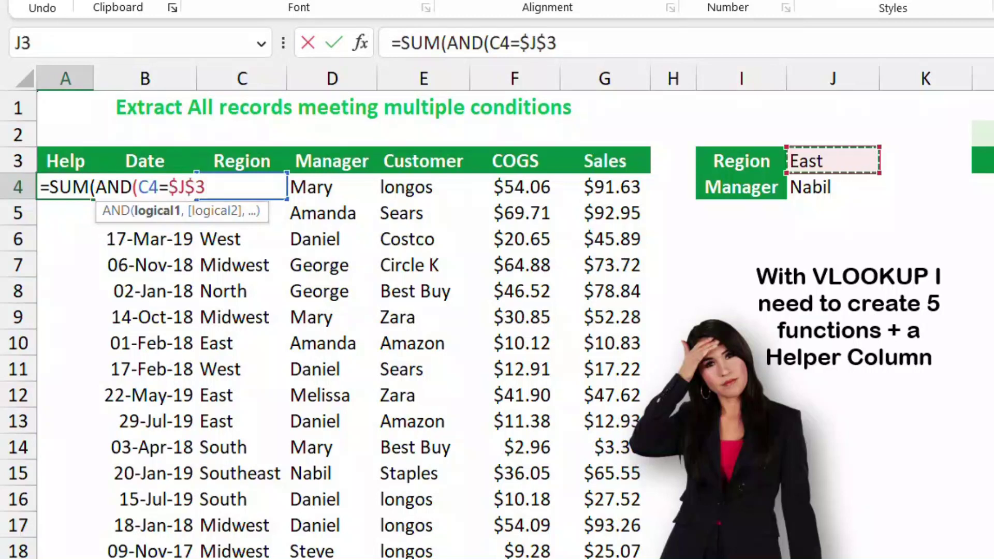
Add the manager condition D4=$J$4 to the AND function in A4 and close the AND
{"action": "type", "text": ","}
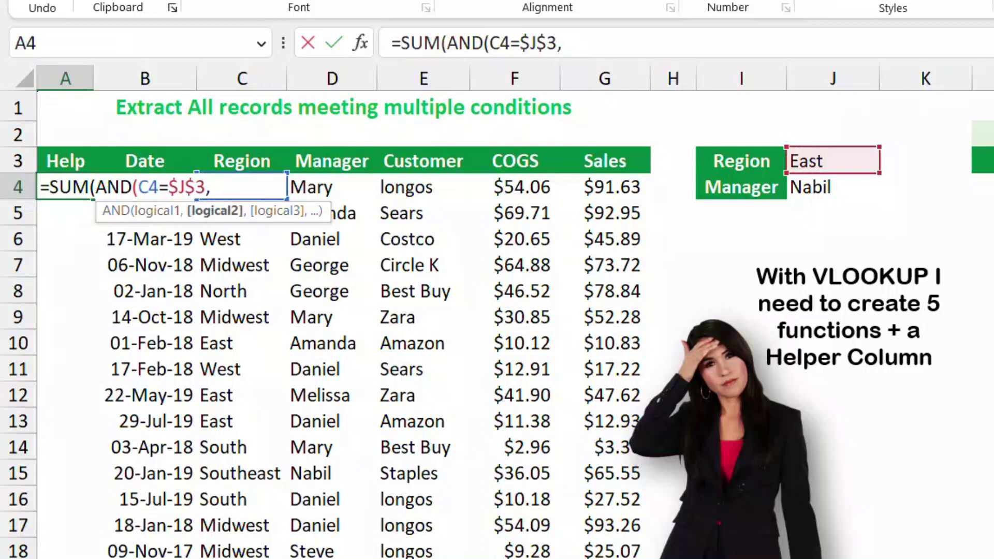
{"action": "left_click", "coordinate": [331, 187]}
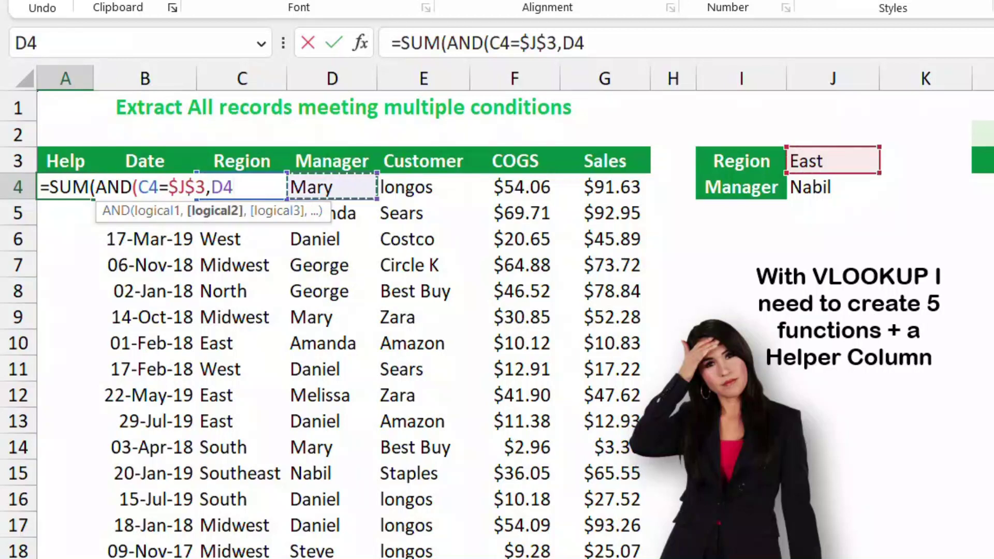
{"action": "type", "text": "="}
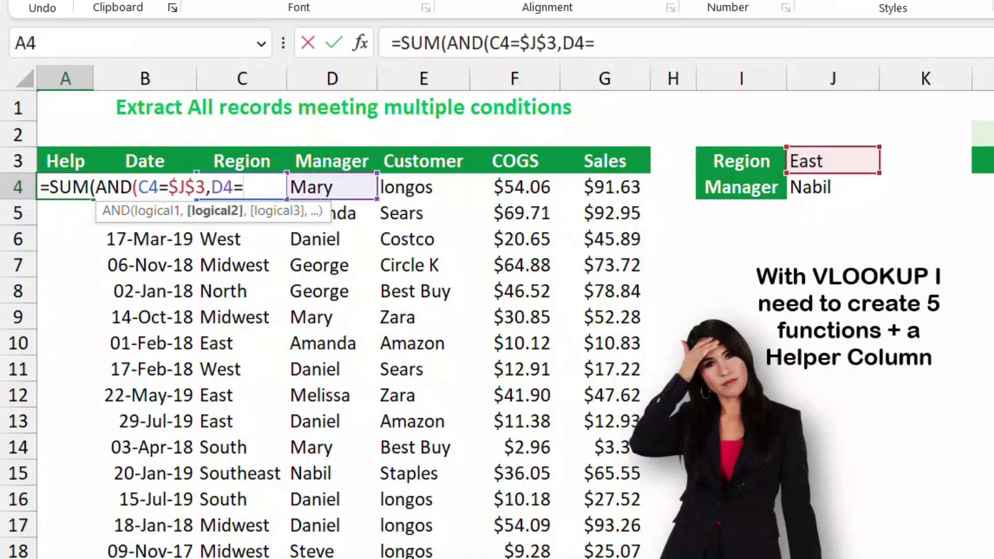
{"action": "left_click", "coordinate": [832, 187]}
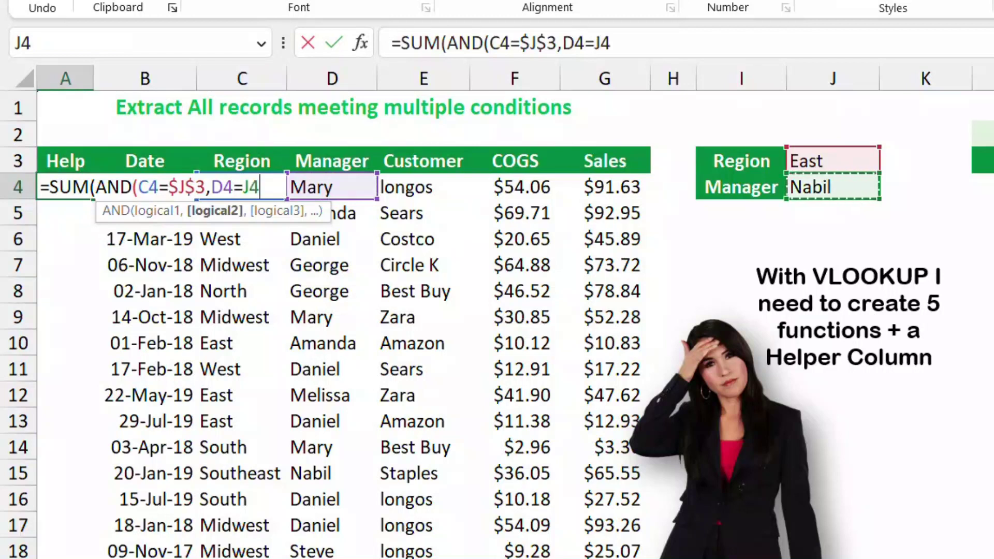
{"action": "key", "text": "F4"}
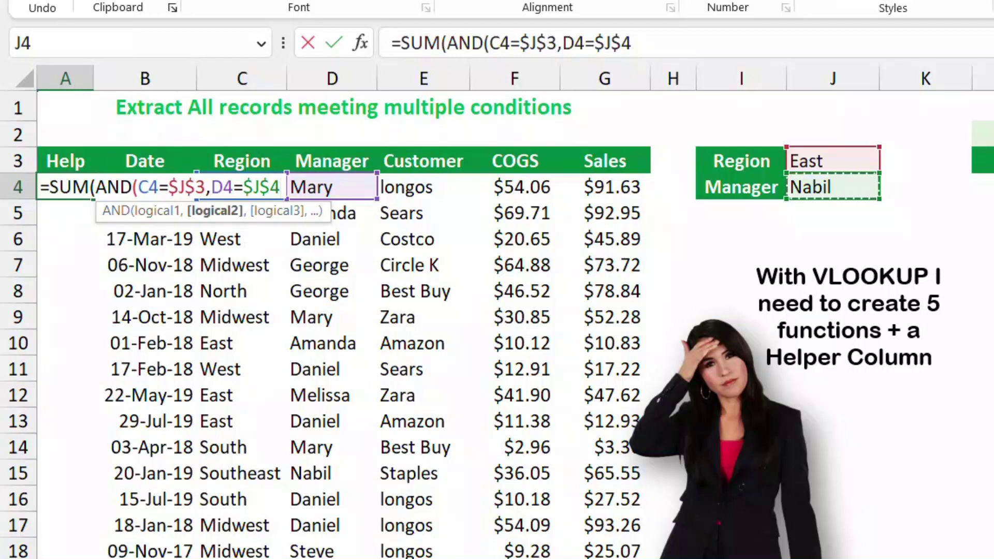
{"action": "type", "text": ")"}
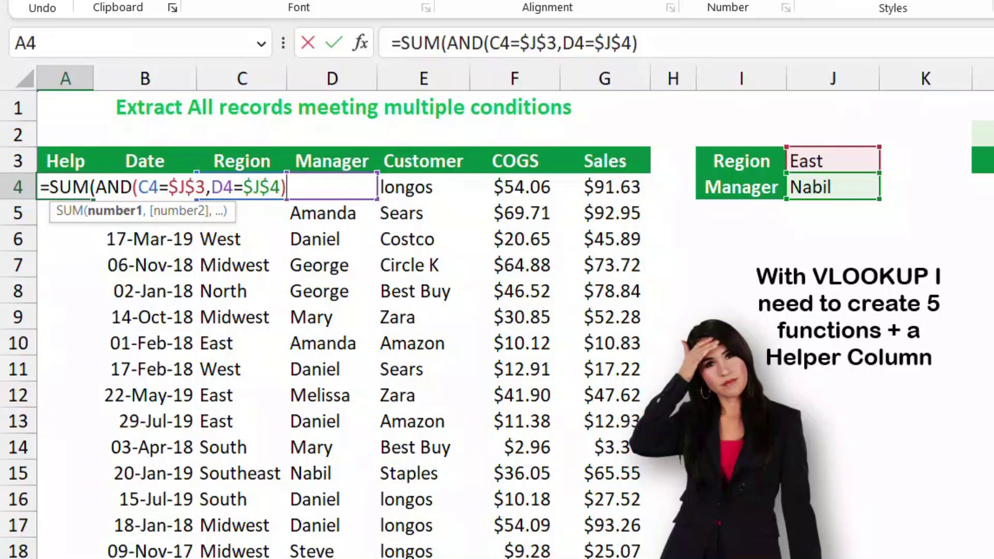
Complete the Help formula with A3 as SUM's second argument and fill it down the Help column
{"action": "type", "text": ","}
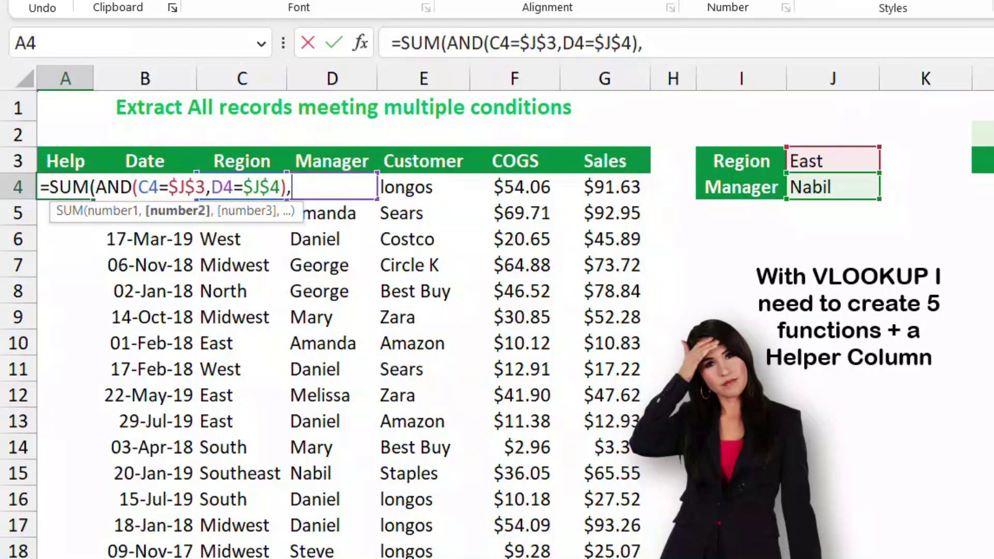
{"action": "left_click", "coordinate": [65, 160]}
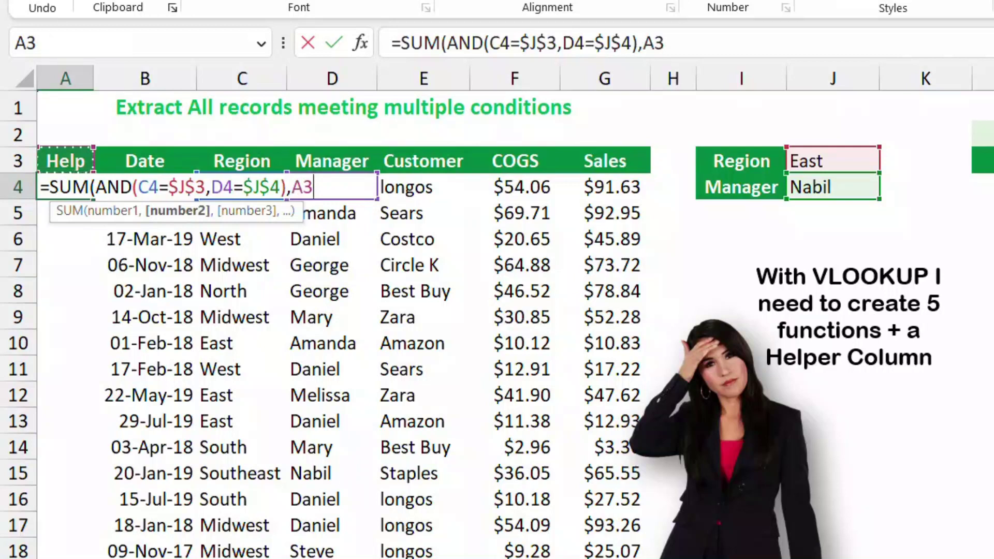
{"action": "type", "text": ")"}
{"action": "key", "text": "Return"}
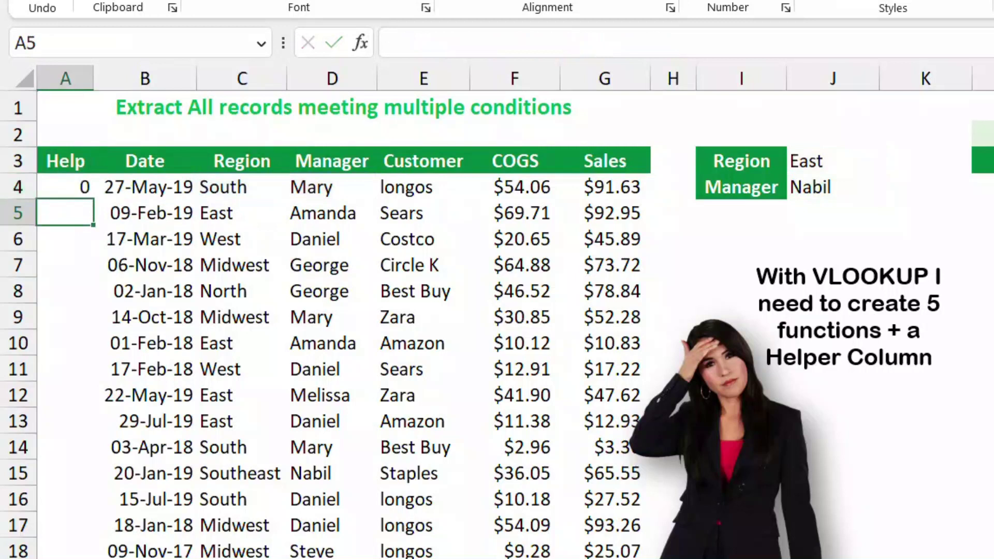
{"action": "key", "text": "Up"}
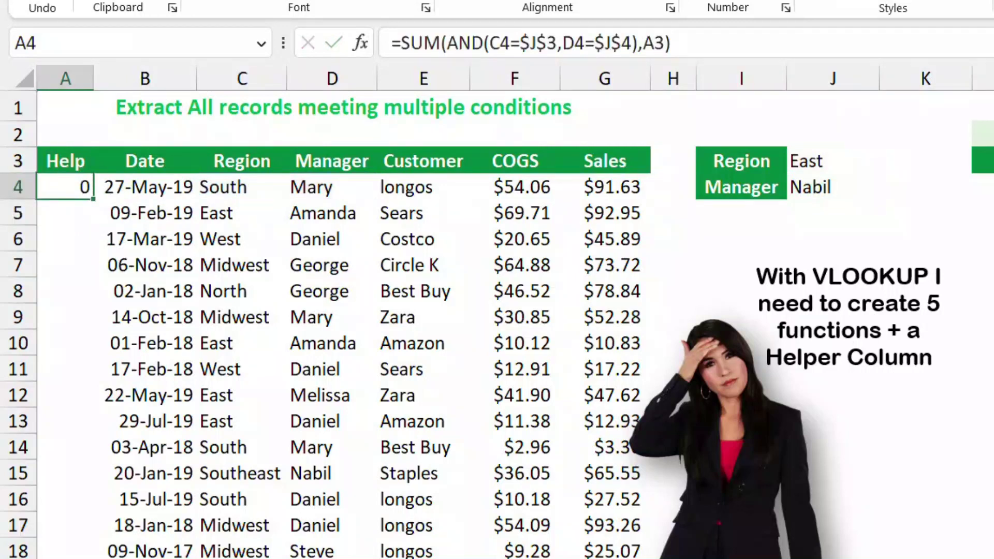
{"action": "double_click", "coordinate": [93, 199]}
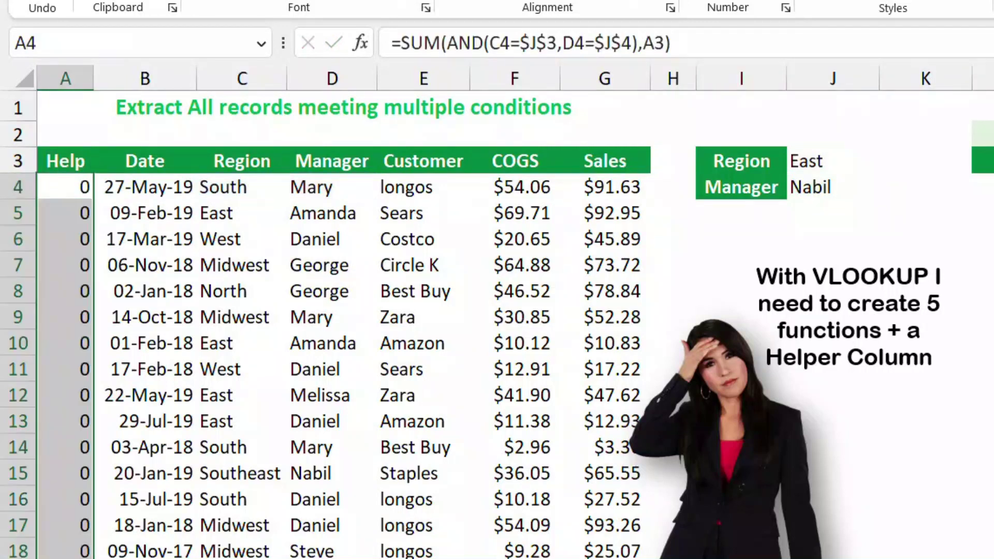
Examine the Help column down the data for the numbering of records that match the region and manager
{"action": "scroll", "coordinate": [342, 324], "scroll_direction": "down", "scroll_amount": 8}
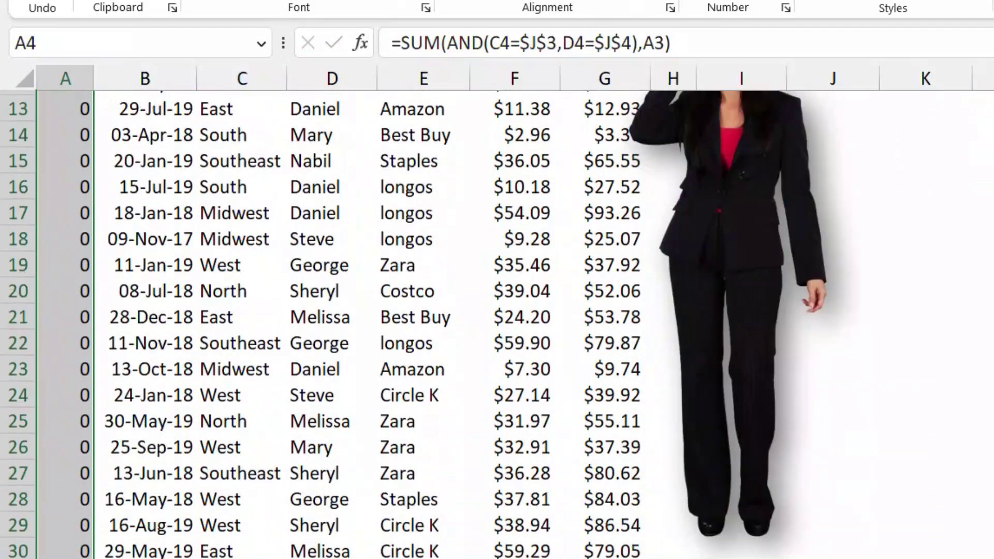
{"action": "scroll", "coordinate": [321, 325], "scroll_direction": "down", "scroll_amount": 17}
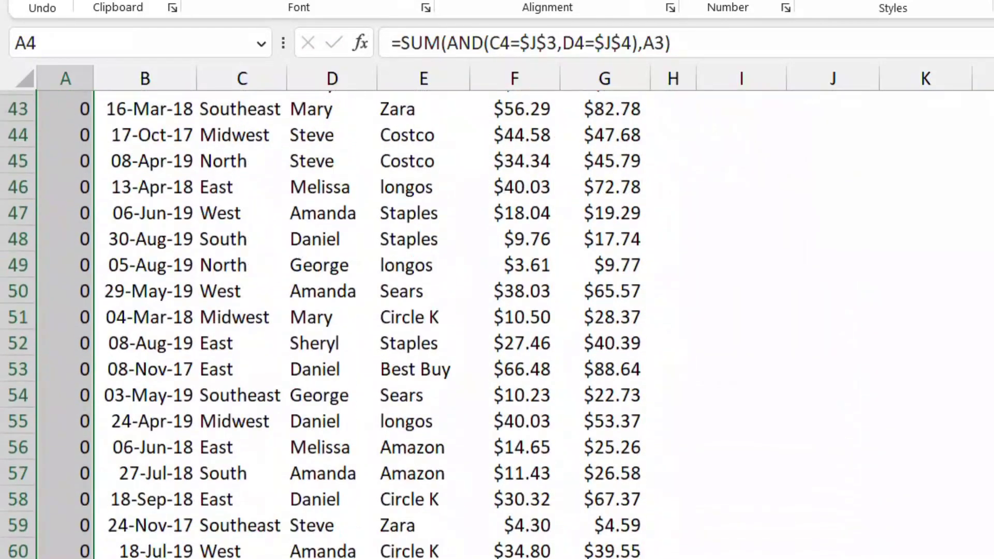
{"action": "scroll", "coordinate": [342, 325], "scroll_direction": "down", "scroll_amount": 10}
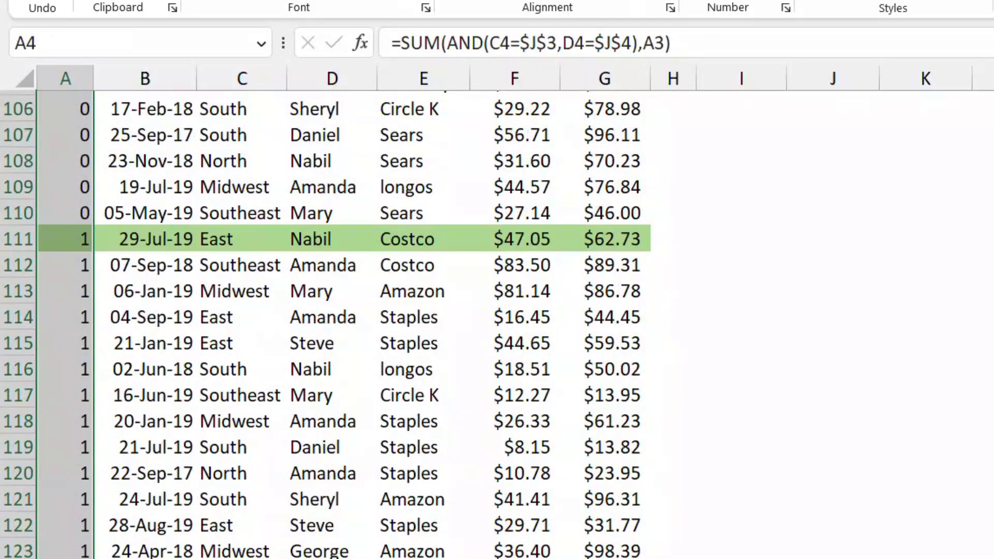
{"action": "scroll", "coordinate": [341, 325], "scroll_direction": "down", "scroll_amount": 11}
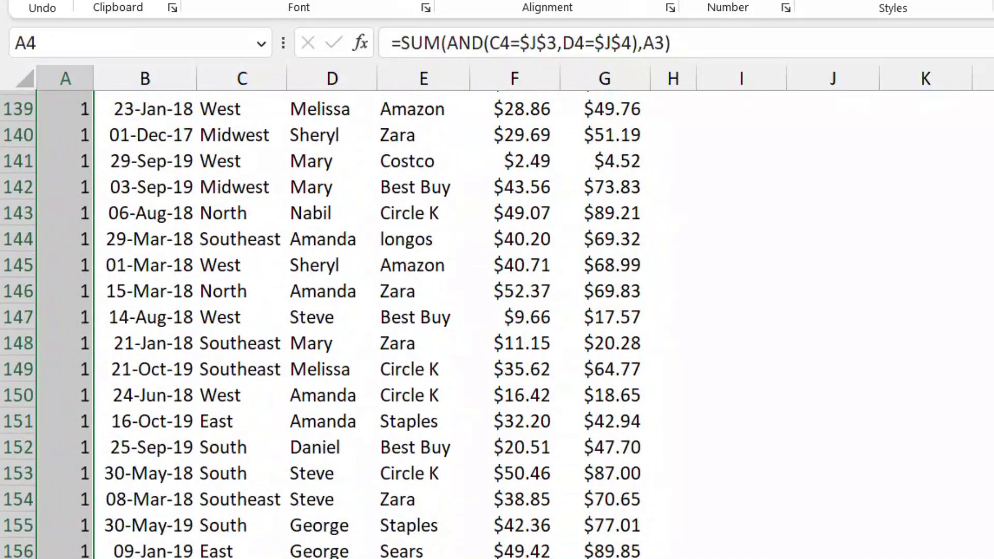
{"action": "scroll", "coordinate": [342, 325], "scroll_direction": "down", "scroll_amount": 1}
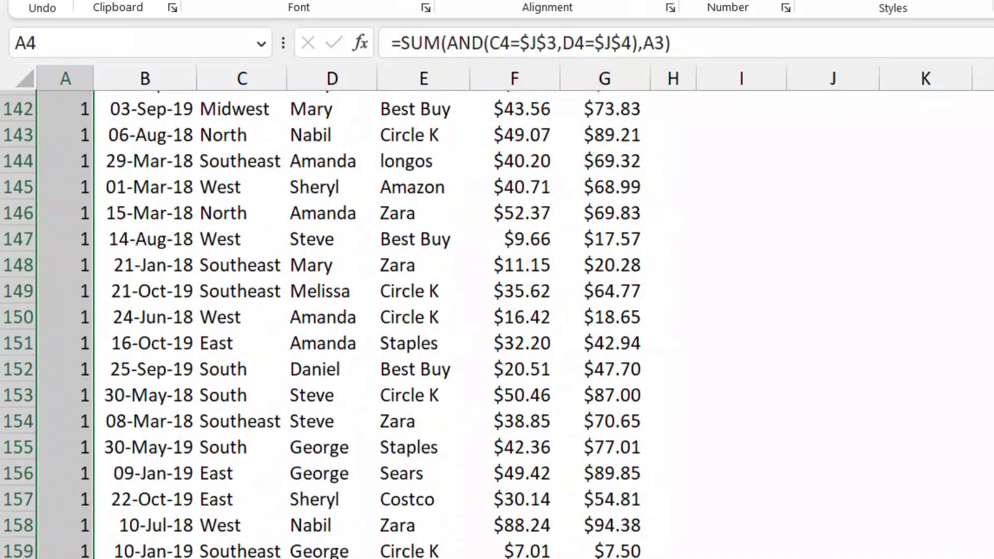
{"action": "scroll", "coordinate": [341, 325], "scroll_direction": "down", "scroll_amount": 2}
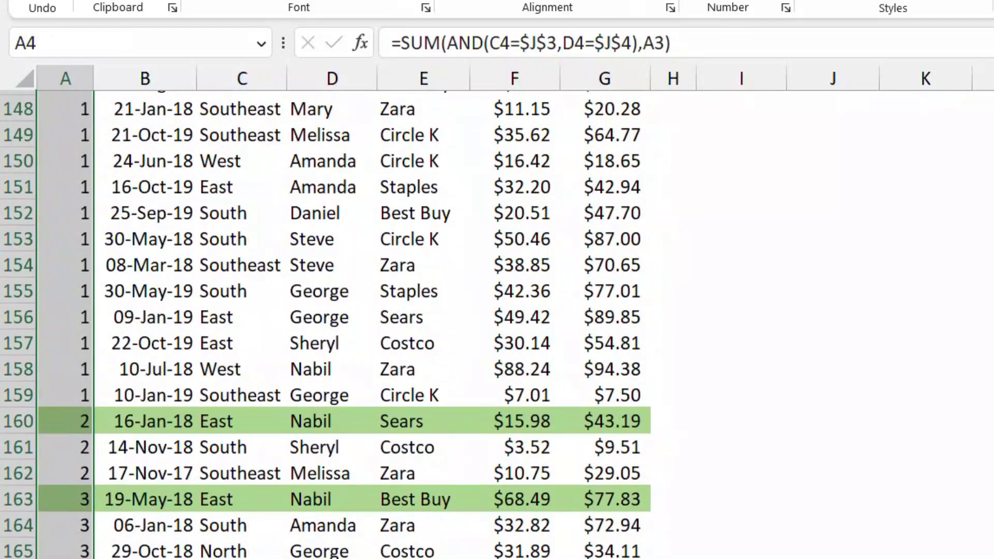
{"action": "scroll", "coordinate": [342, 325], "scroll_direction": "up", "scroll_amount": 20}
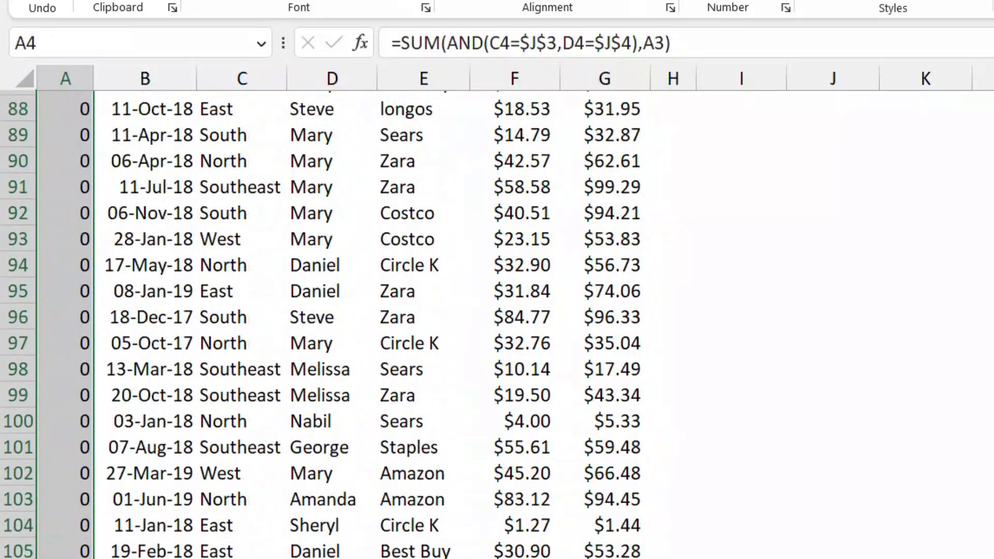
{"action": "scroll", "coordinate": [342, 324], "scroll_direction": "up", "scroll_amount": 8}
{"action": "scroll", "coordinate": [342, 325], "scroll_direction": "up", "scroll_amount": 17}
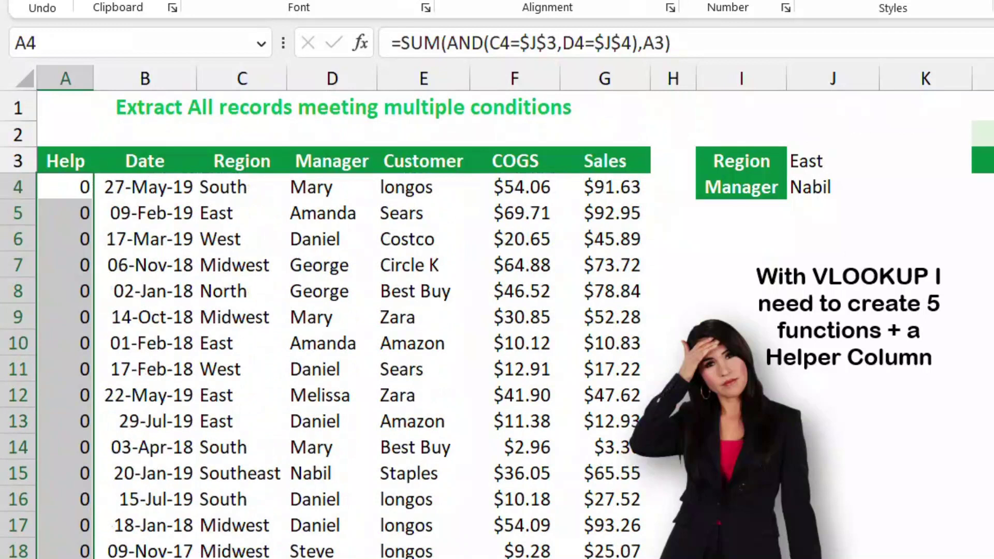
Set the Manager criterion in J4 to the second name in its list
{"action": "left_click", "coordinate": [833, 187]}
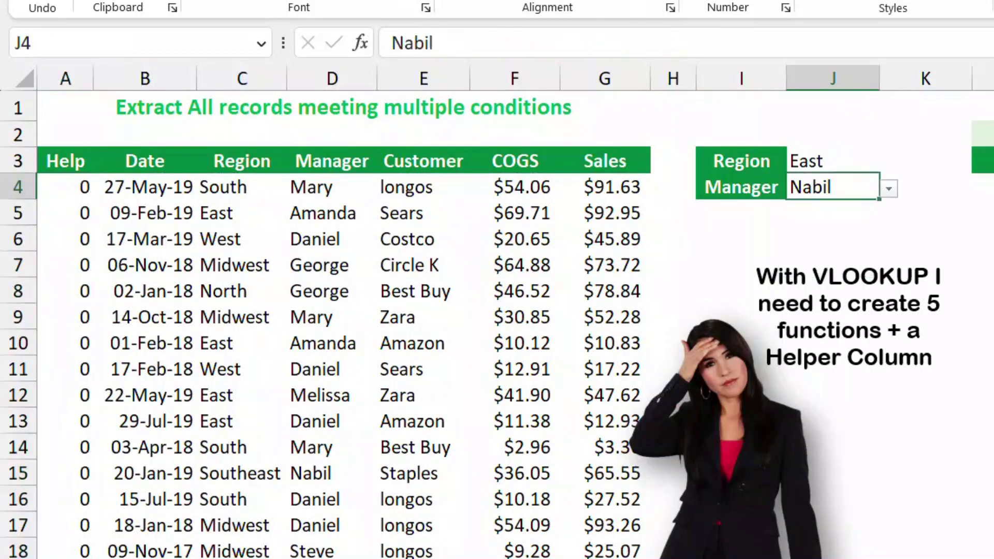
{"action": "key", "text": "alt+Down"}
{"action": "key", "text": "Up"}
{"action": "key", "text": "Up"}
{"action": "key", "text": "Up"}
{"action": "key", "text": "Up"}
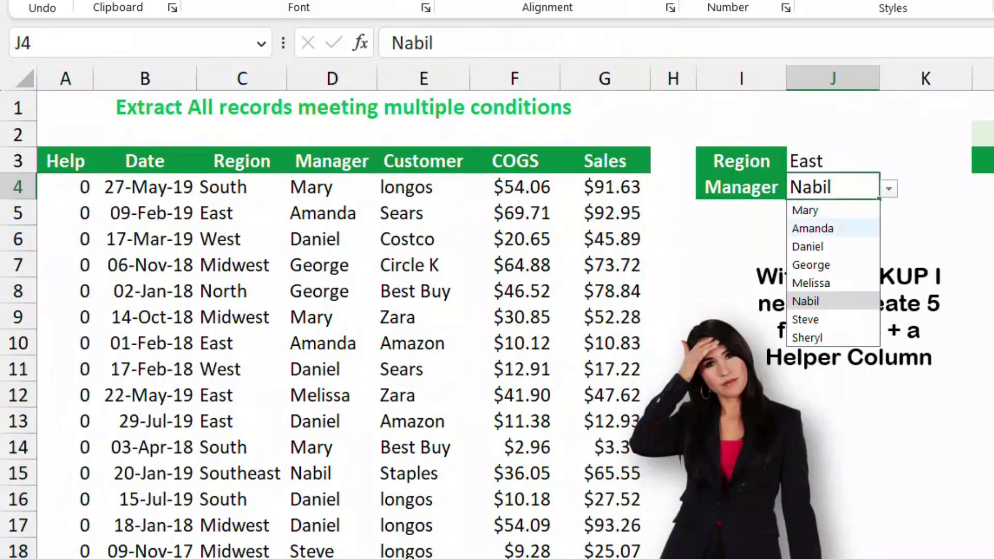
{"action": "key", "text": "Return"}
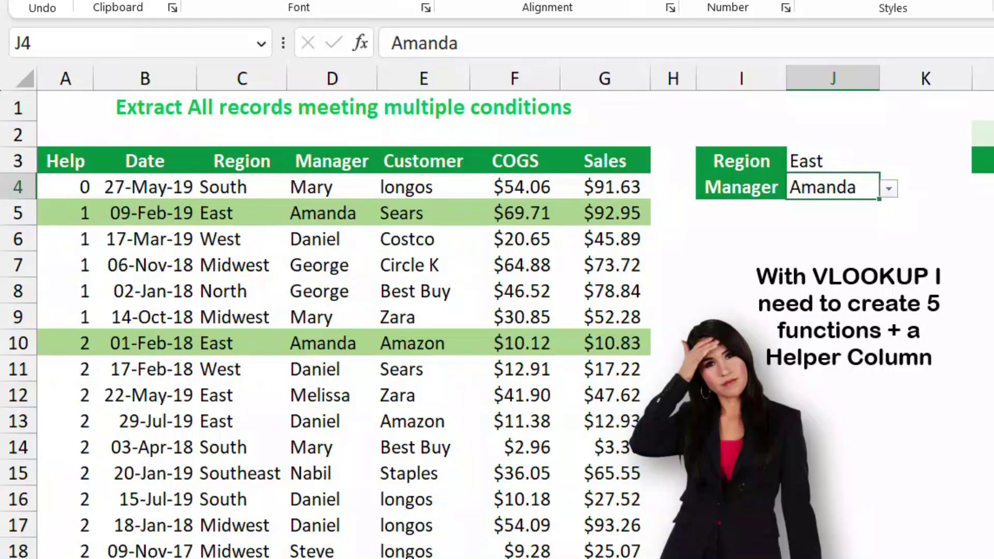
Start a VLOOKUP in L4 under Date with ROWS(L1:L1) as the lookup value
{"action": "left_click", "coordinate": [984, 187]}
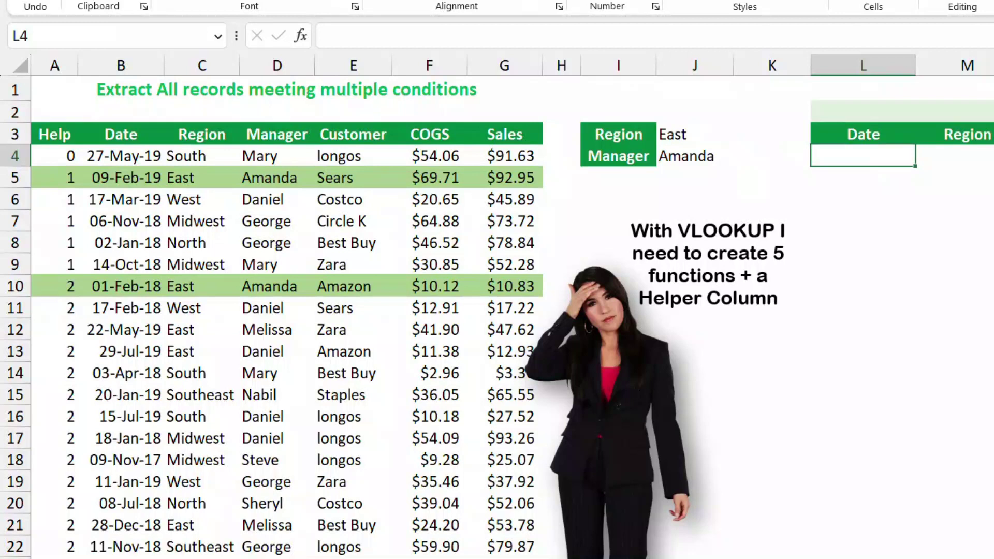
{"action": "type", "text": "=vloo"}
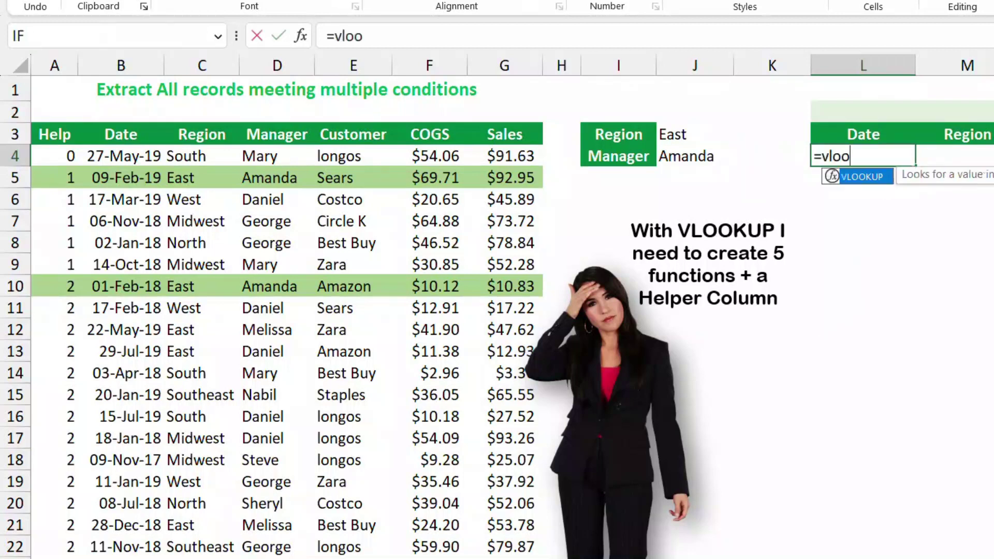
{"action": "key", "text": "Tab"}
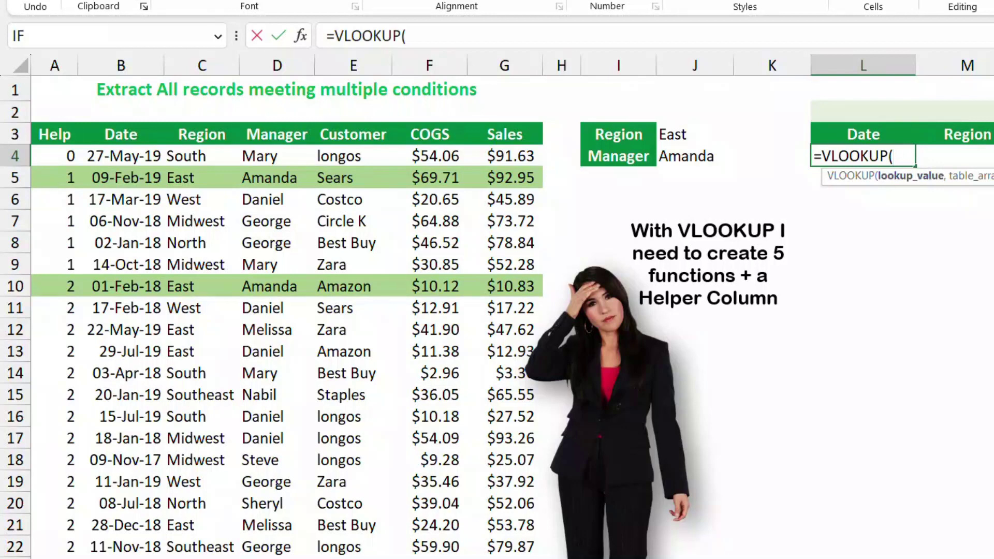
{"action": "type", "text": "ROWS("}
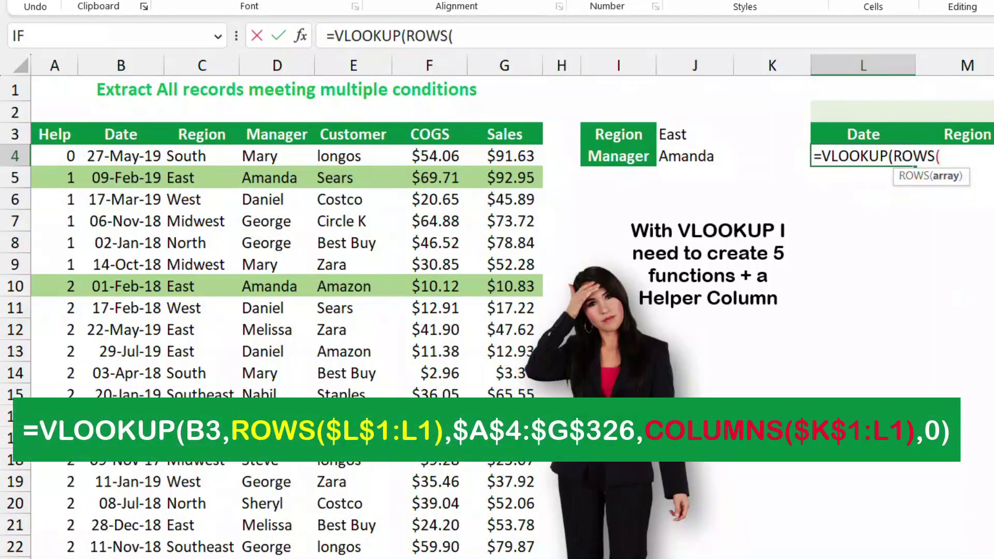
{"action": "left_click", "coordinate": [863, 89]}
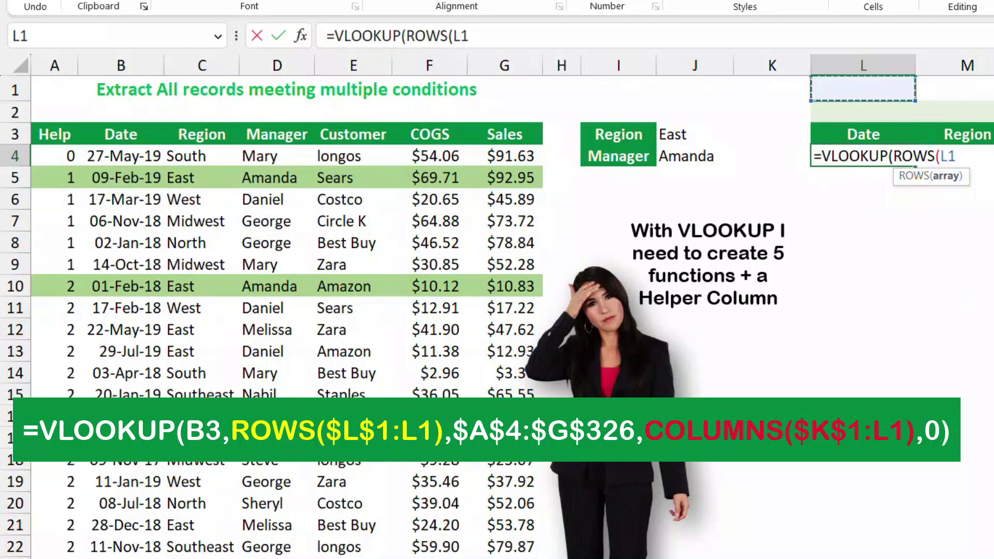
{"action": "type", "text": ":L1)"}
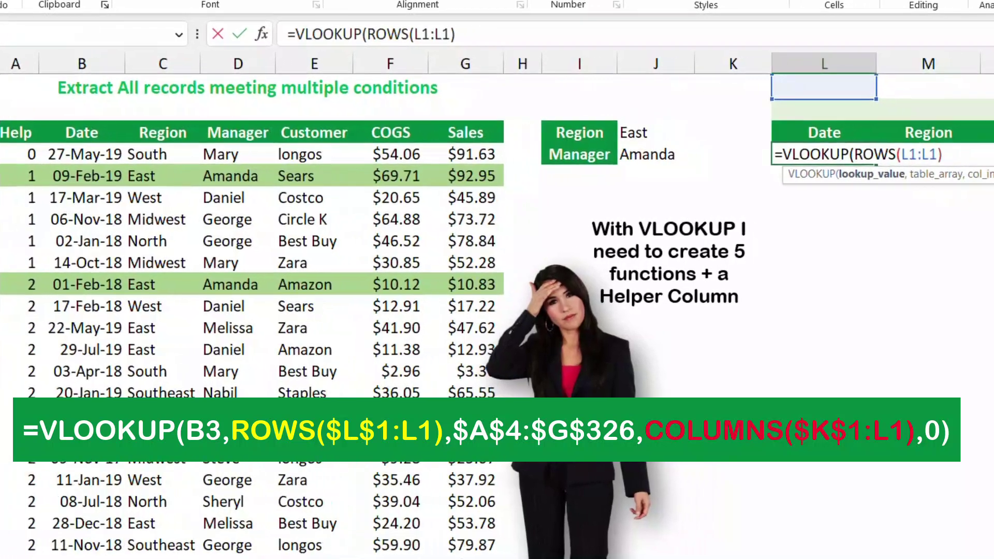
Make the first reference in the ROWS range absolute so that it reads $L$1:L1
{"action": "key", "text": "Left"}
{"action": "key", "text": "Left"}
{"action": "key", "text": "Left"}
{"action": "key", "text": "Left"}
{"action": "key", "text": "F4"}
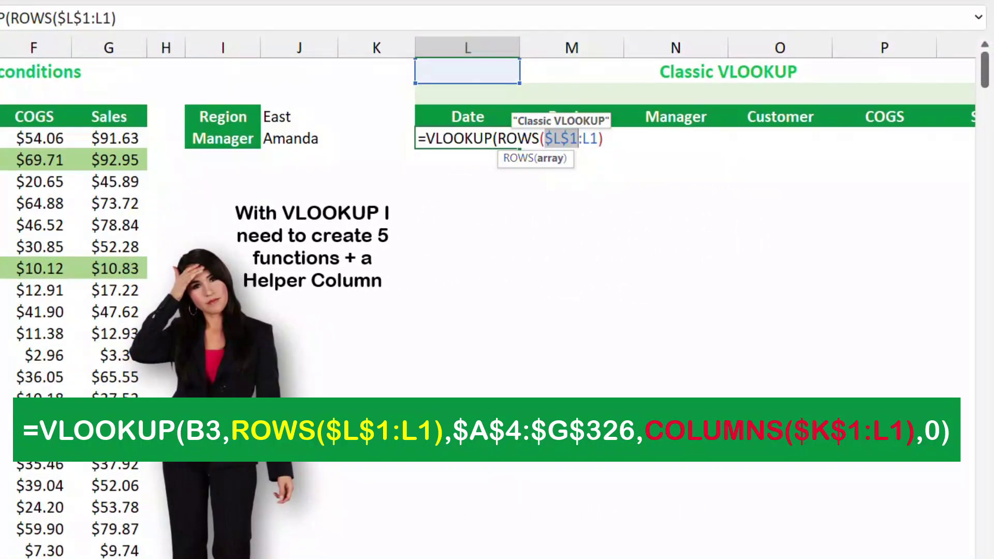
{"action": "key", "text": "End"}
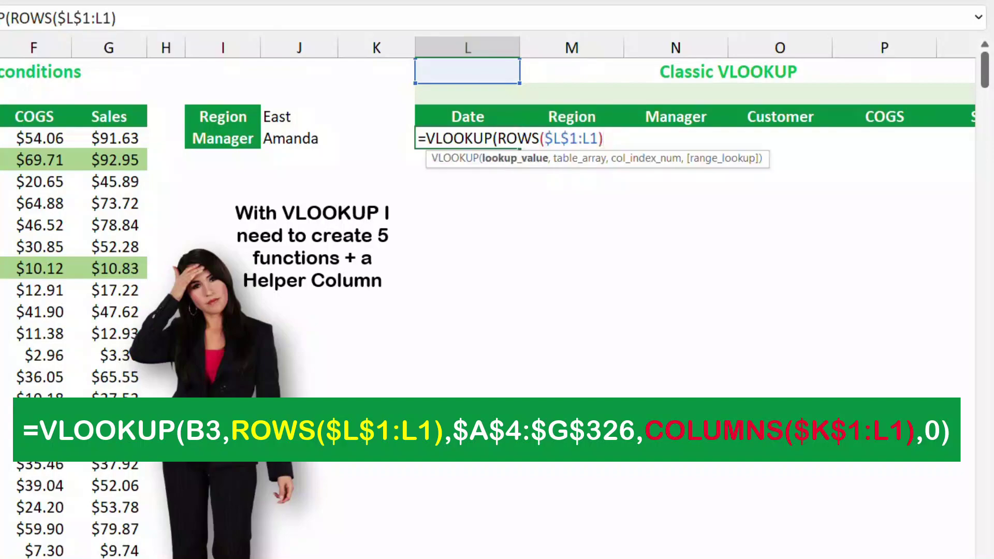
Set the VLOOKUP's table array to the whole data range including the Help column, $A$4:$G$326
{"action": "type", "text": ","}
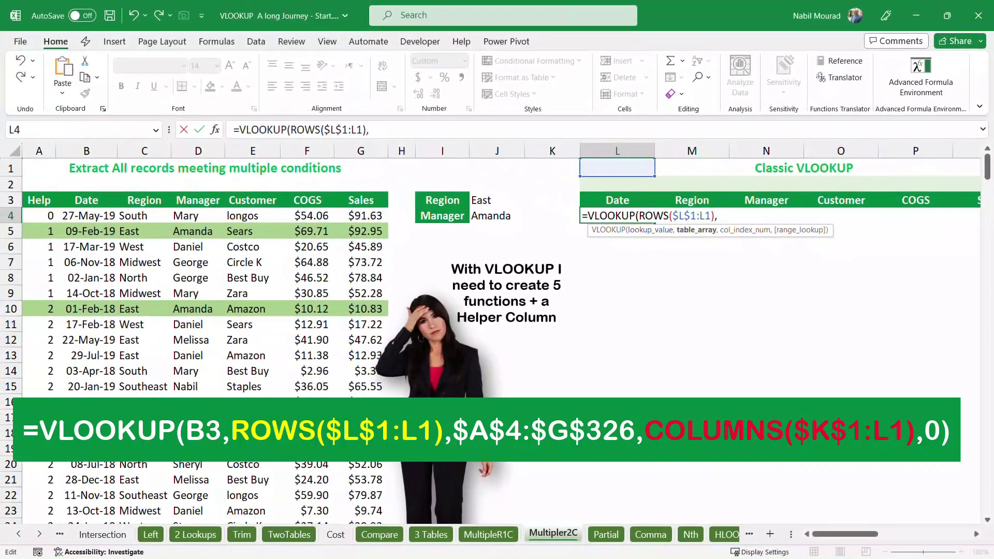
{"action": "left_click_drag", "start_coordinate": [39, 215], "coordinate": [384, 217]}
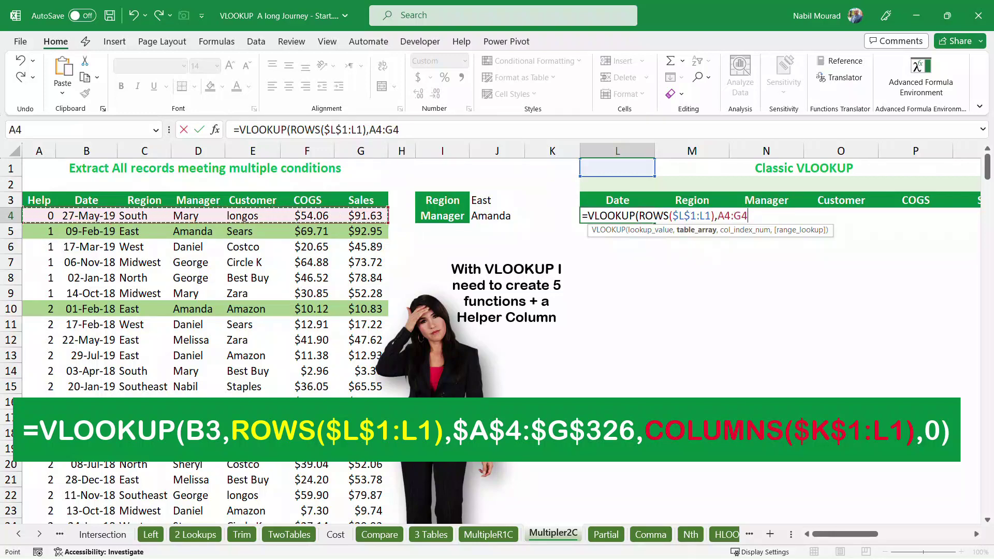
{"action": "key", "text": "ctrl+shift+Down"}
{"action": "key", "text": "F4"}
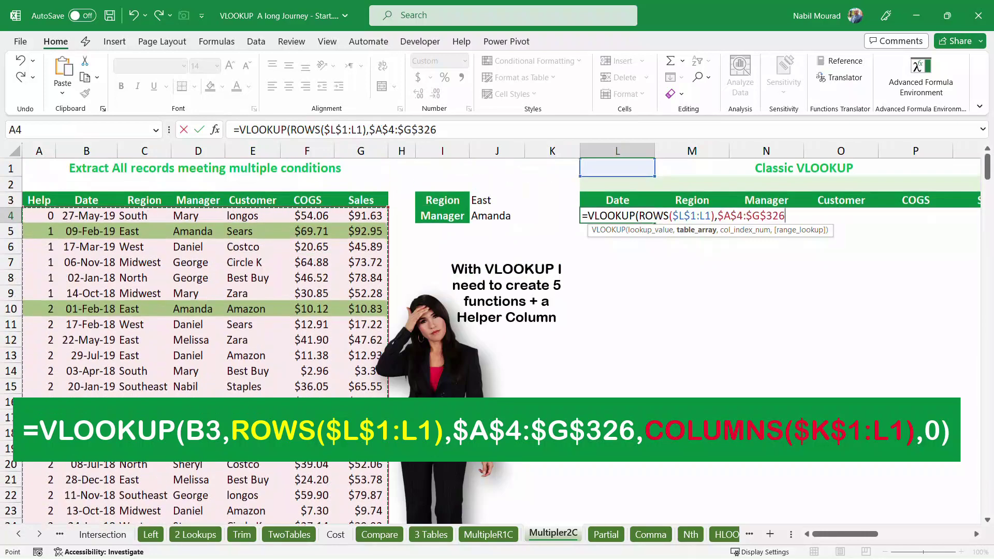
Add COLUMNS(K1:L1) as the column index argument of the VLOOKUP in L4
{"action": "type", "text": ","}
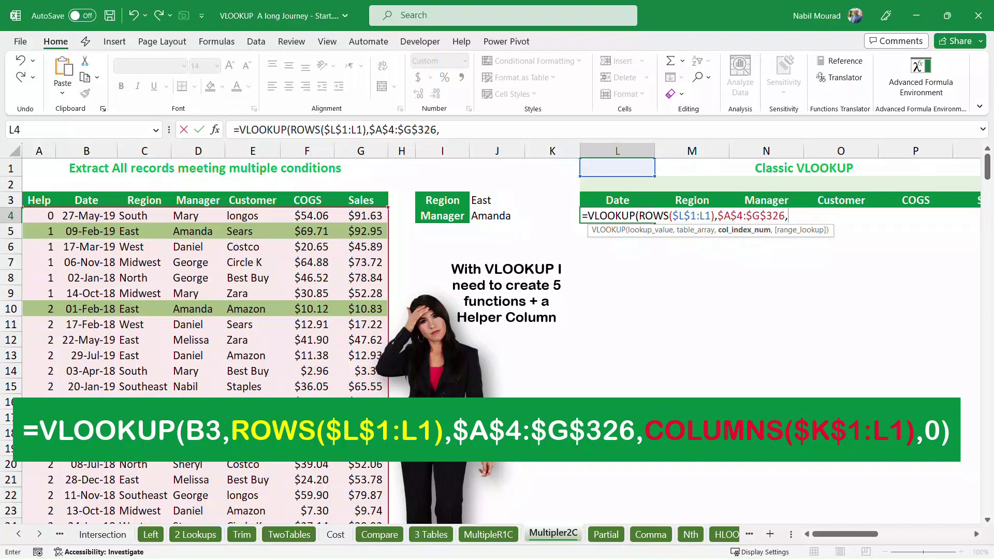
{"action": "type", "text": "column"}
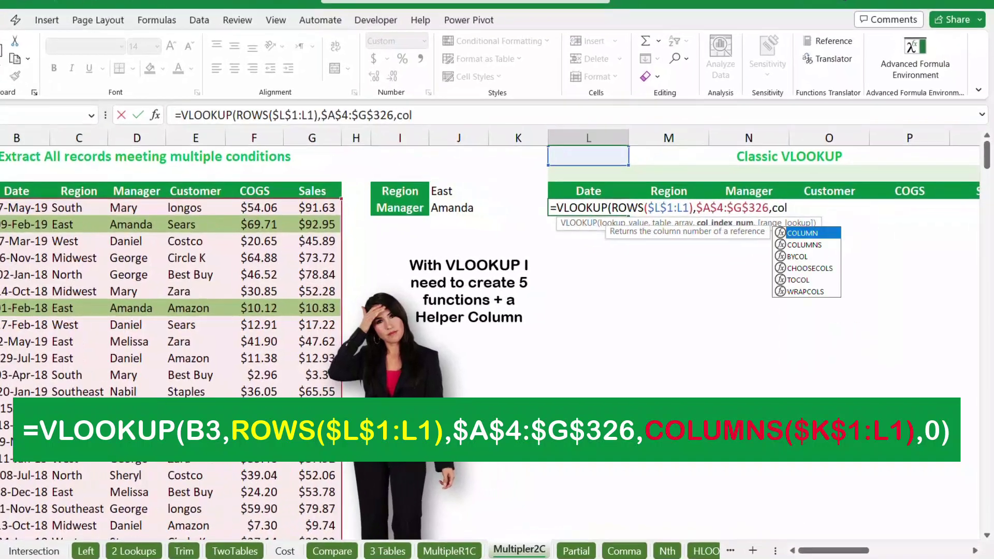
{"action": "key", "text": "Tab"}
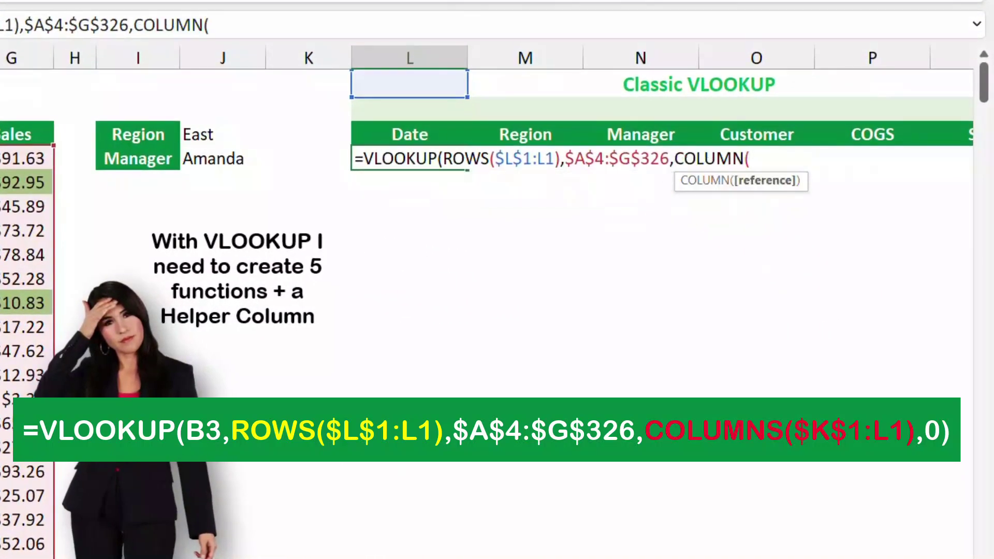
{"action": "key", "text": "BackSpace"}
{"action": "type", "text": "S("}
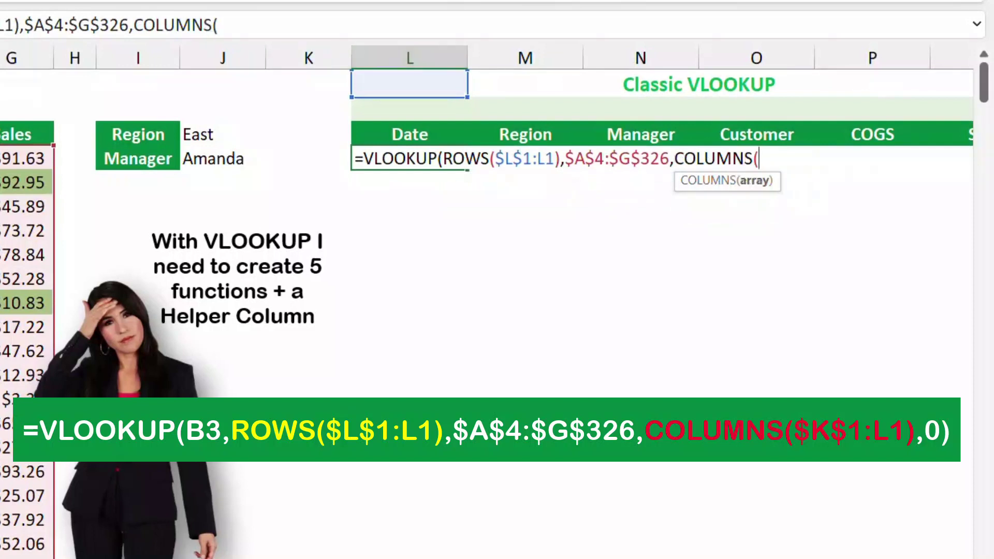
{"action": "left_click_drag", "start_coordinate": [309, 84], "coordinate": [409, 84]}
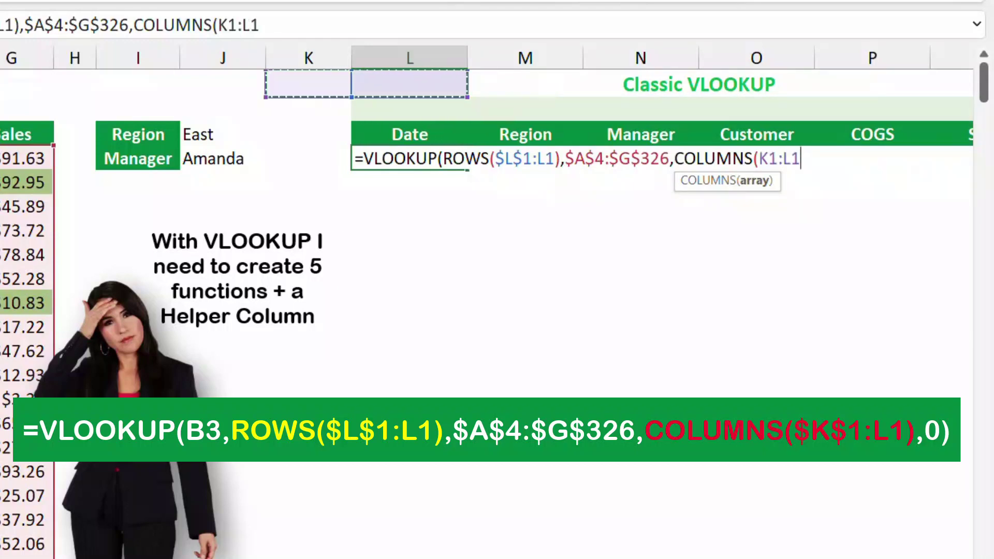
{"action": "type", "text": ")"}
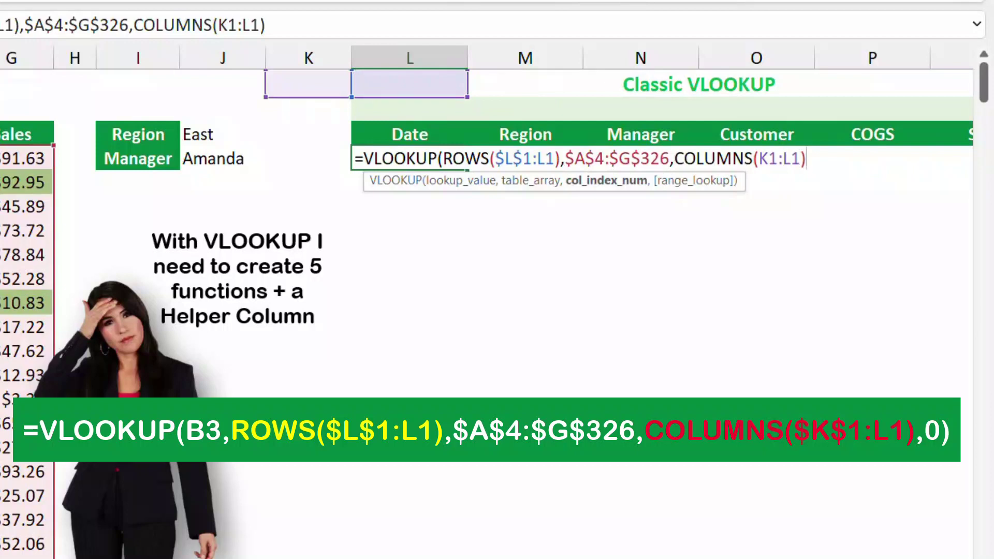
Make the first reference in the COLUMNS range absolute so that it reads $K$1:L1
{"action": "left_click", "coordinate": [768, 158]}
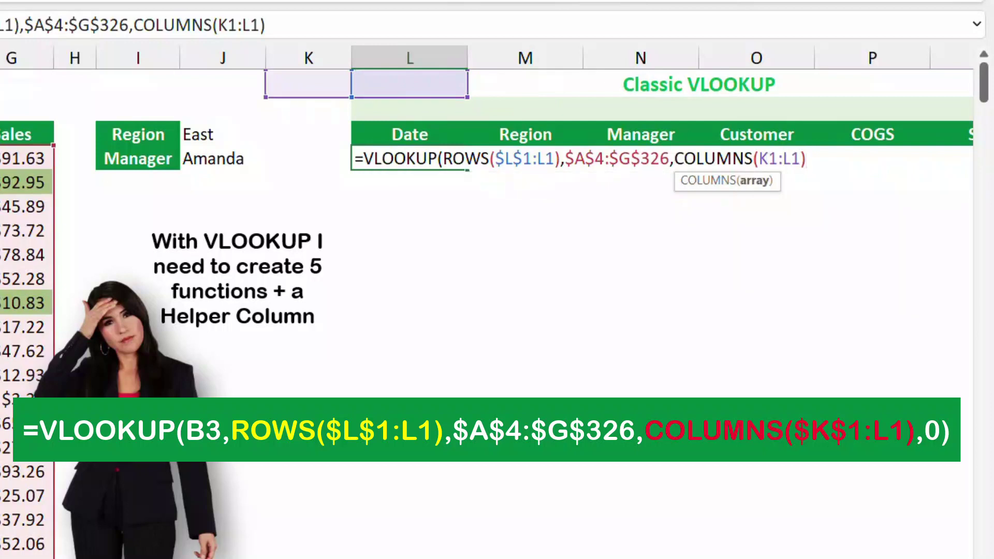
{"action": "key", "text": "F4"}
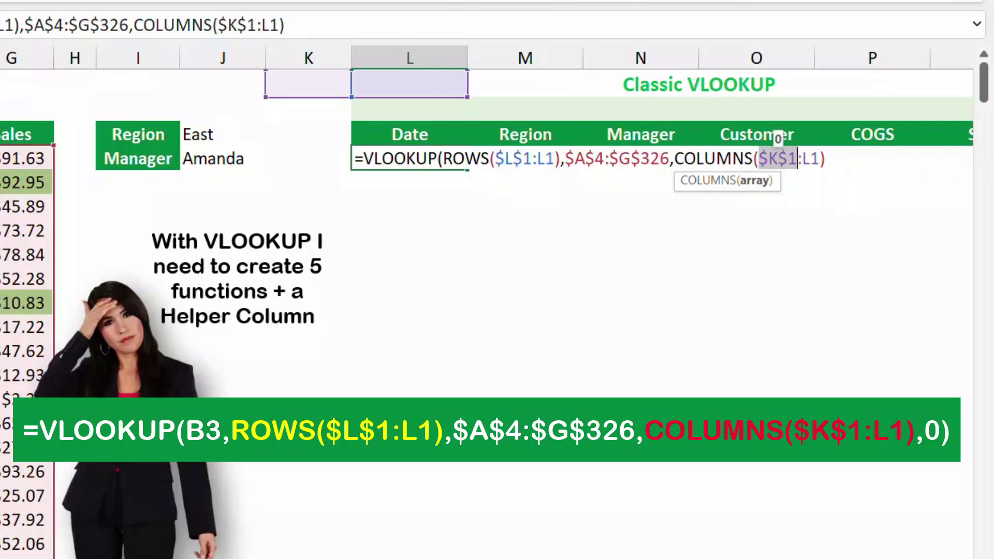
{"action": "left_click", "coordinate": [826, 159]}
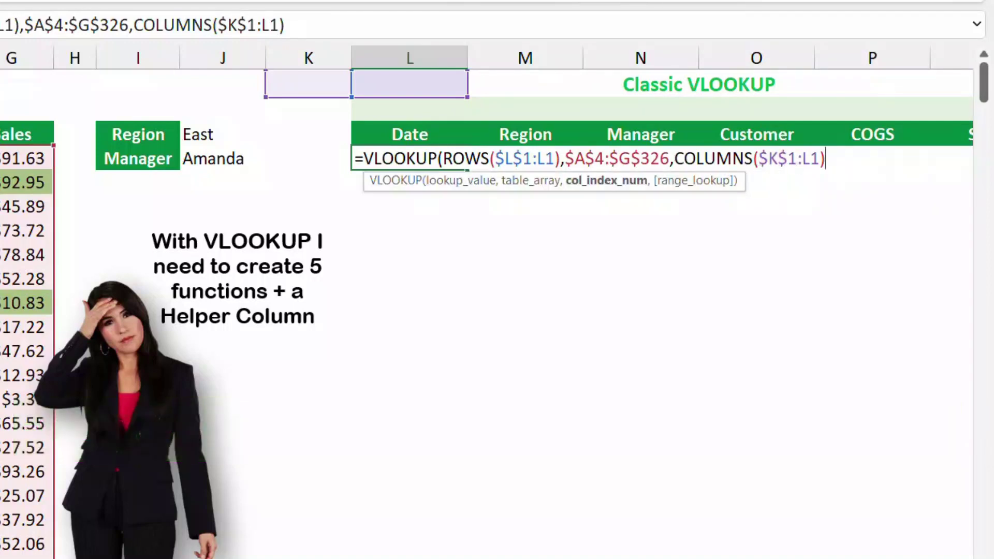
Set the VLOOKUP's range lookup to 0 for an exact match, close the formula and enter it in L4
{"action": "type", "text": ","}
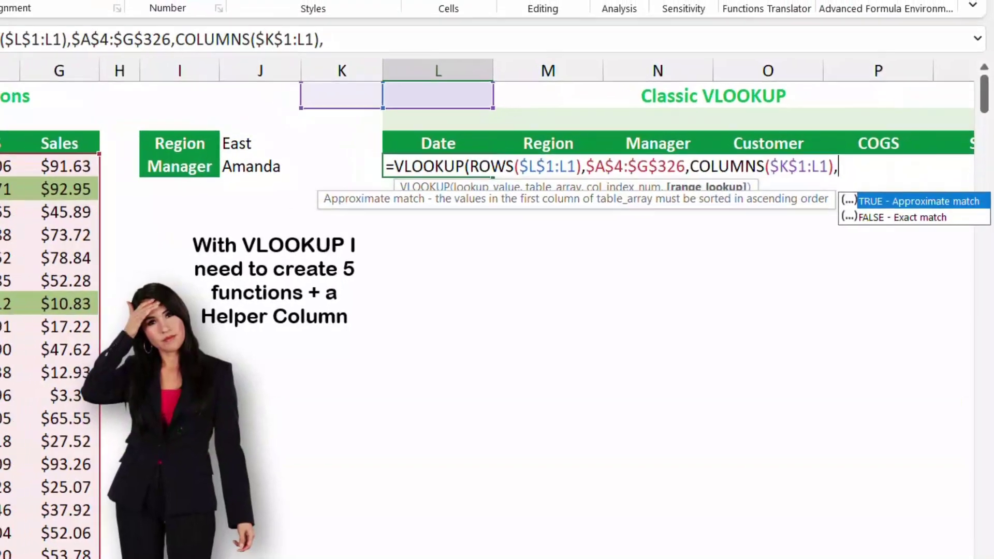
{"action": "type", "text": "0)"}
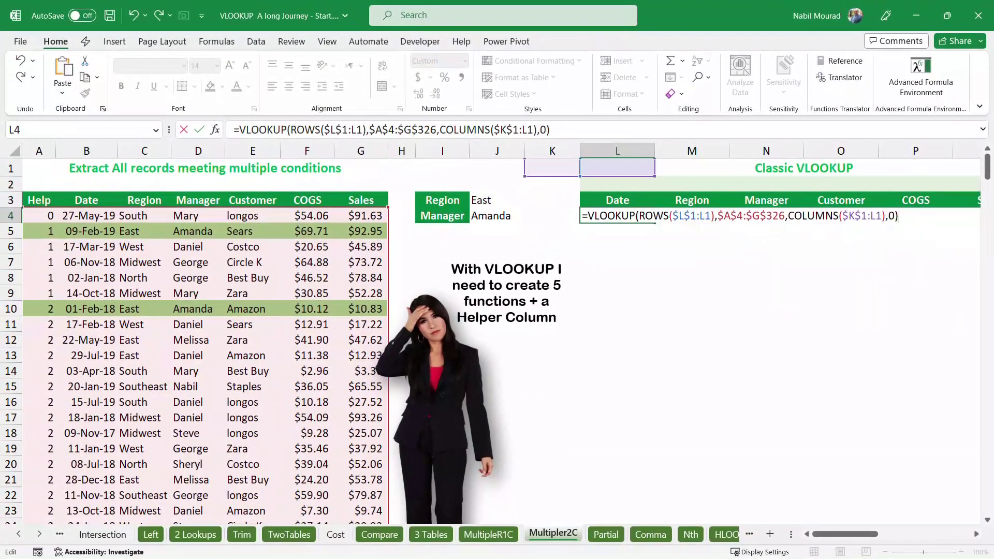
{"action": "key", "text": "ctrl+Return"}
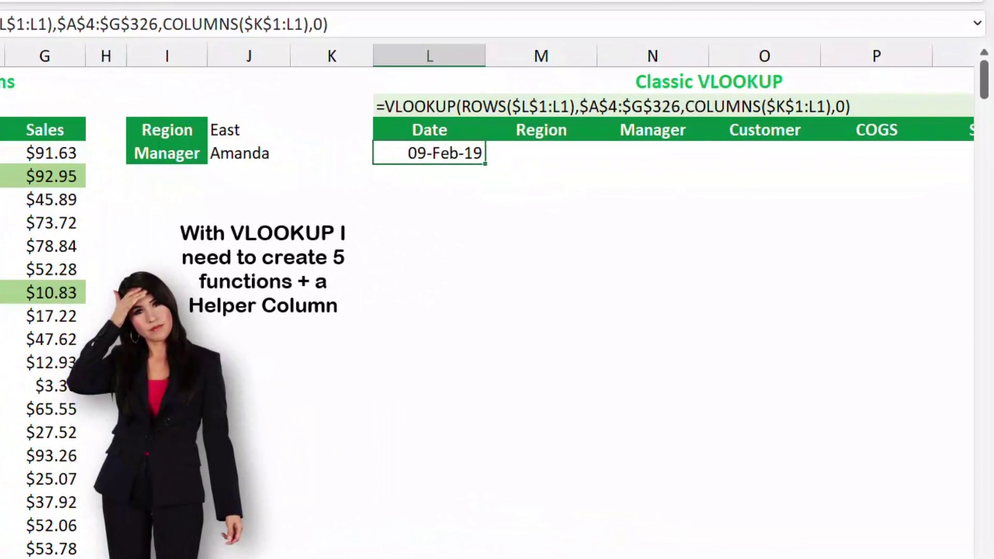
Fill the L4 formula across to Q4 under Sales without copying the formatting
{"action": "scroll", "coordinate": [487, 300], "scroll_direction": "right", "scroll_amount": 3}
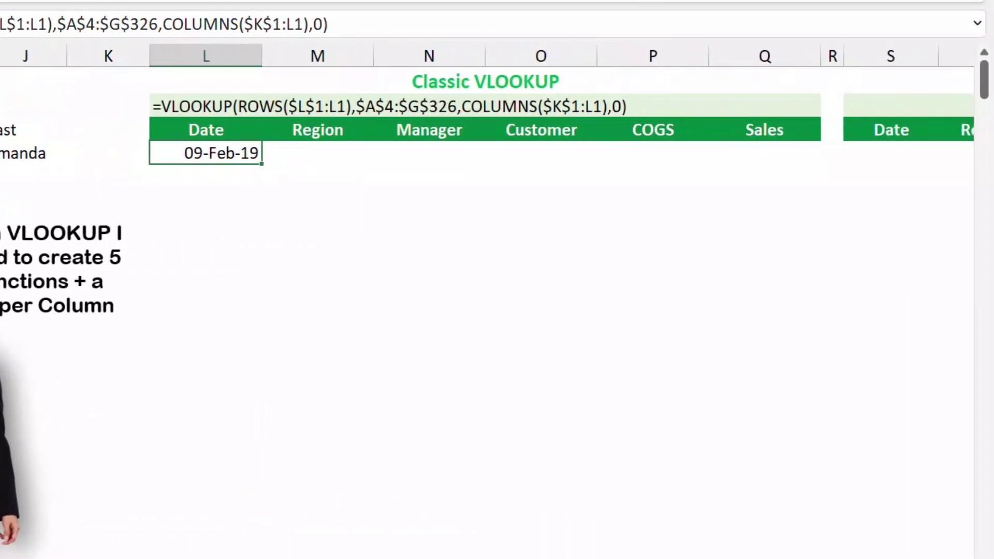
{"action": "left_click_drag", "start_coordinate": [262, 163], "coordinate": [820, 164]}
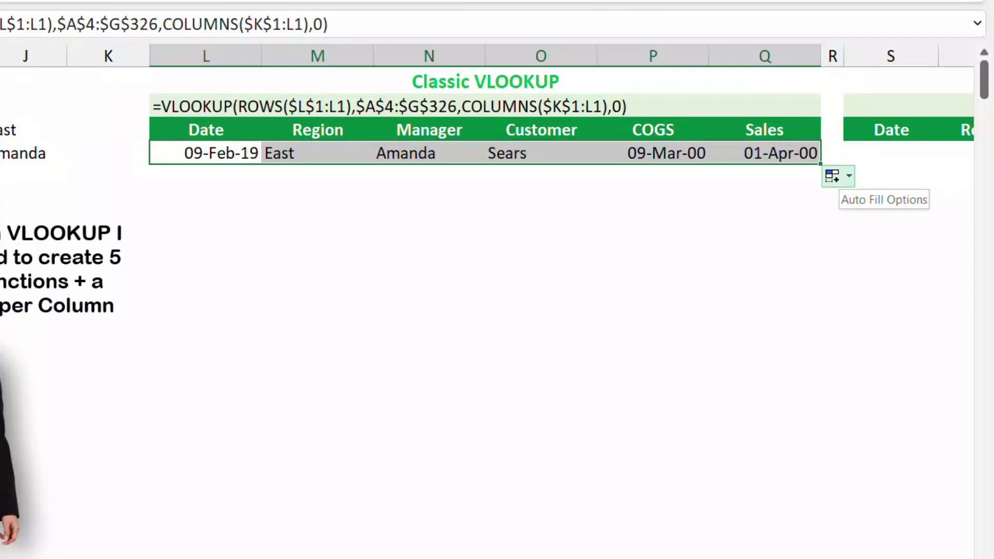
{"action": "left_click", "coordinate": [839, 176]}
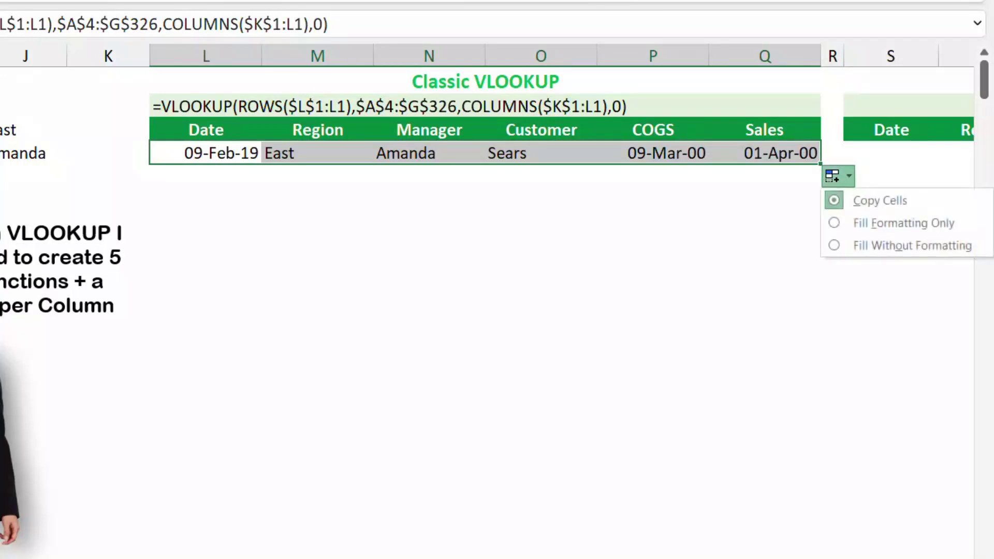
{"action": "left_click", "coordinate": [913, 245]}
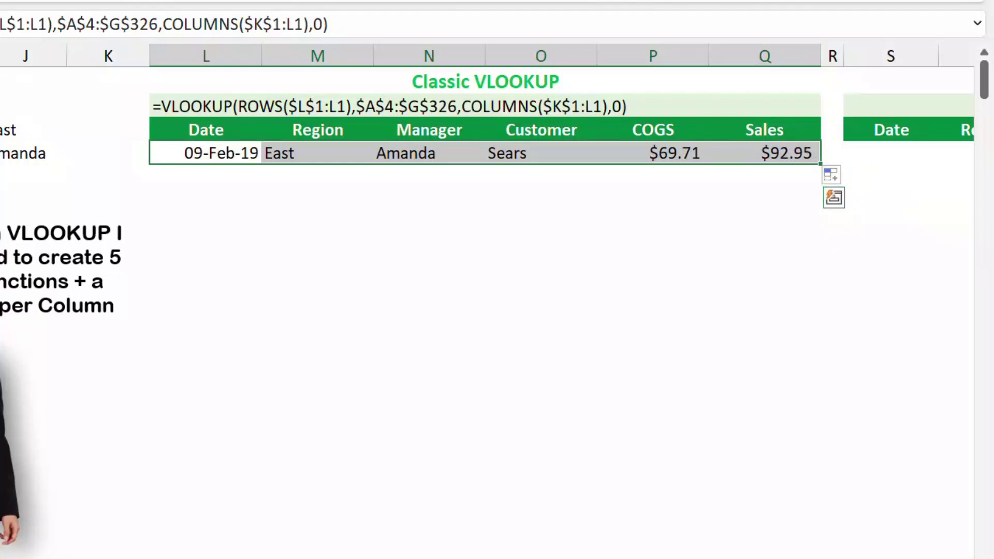
Fill the formulas in L4:Q4 down to row 17 without formatting
{"action": "left_click_drag", "start_coordinate": [821, 442], "coordinate": [821, 465]}
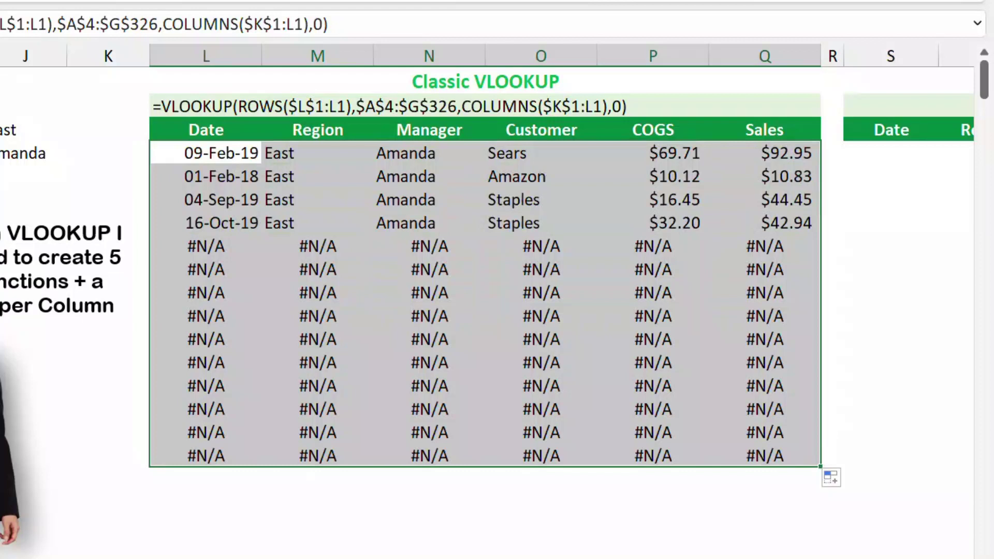
{"action": "left_click", "coordinate": [838, 479]}
{"action": "left_click", "coordinate": [888, 546]}
Wrap the VLOOKUP in IFERROR with "" as the error value and enter it in all of L4:Q17
{"action": "key", "text": "F2"}
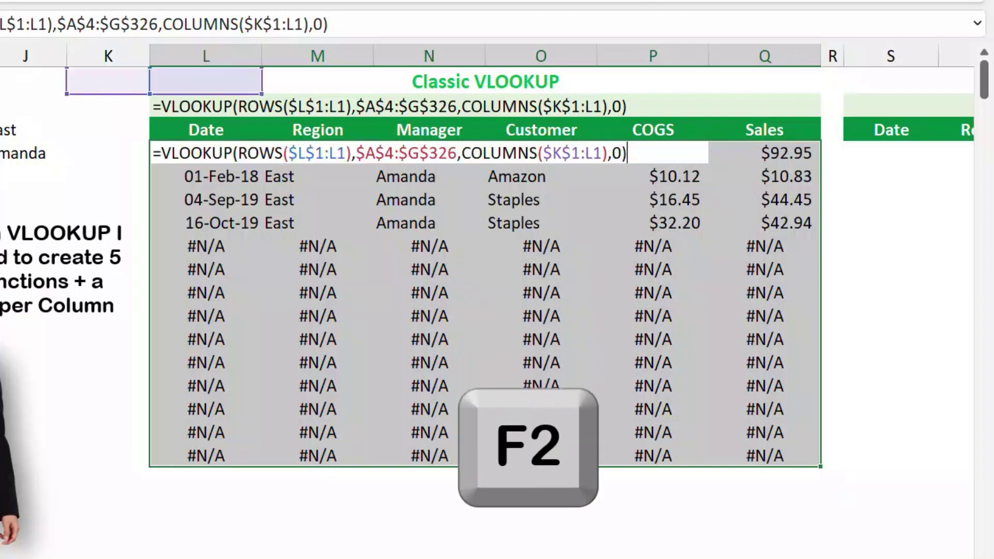
{"action": "left_click", "coordinate": [162, 153]}
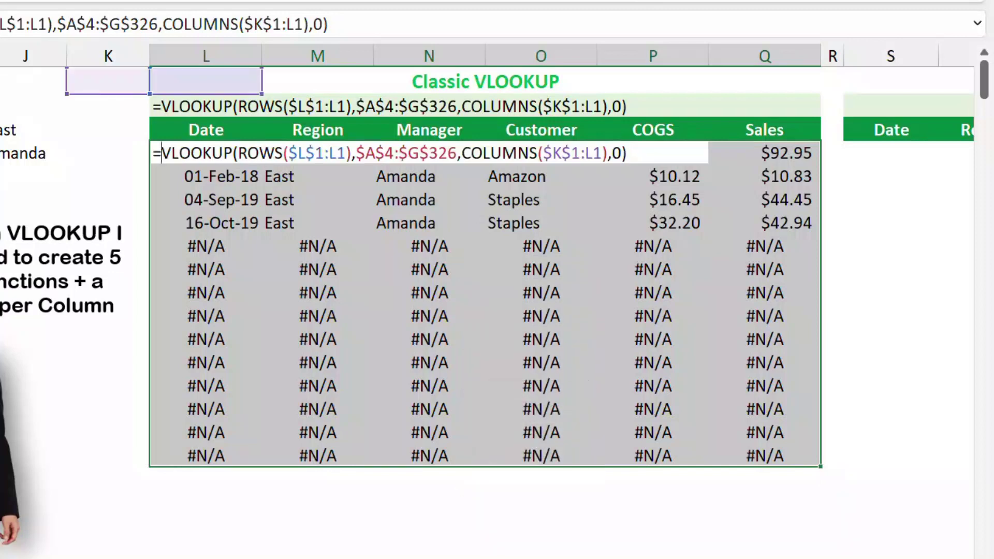
{"action": "type", "text": "Ifer"}
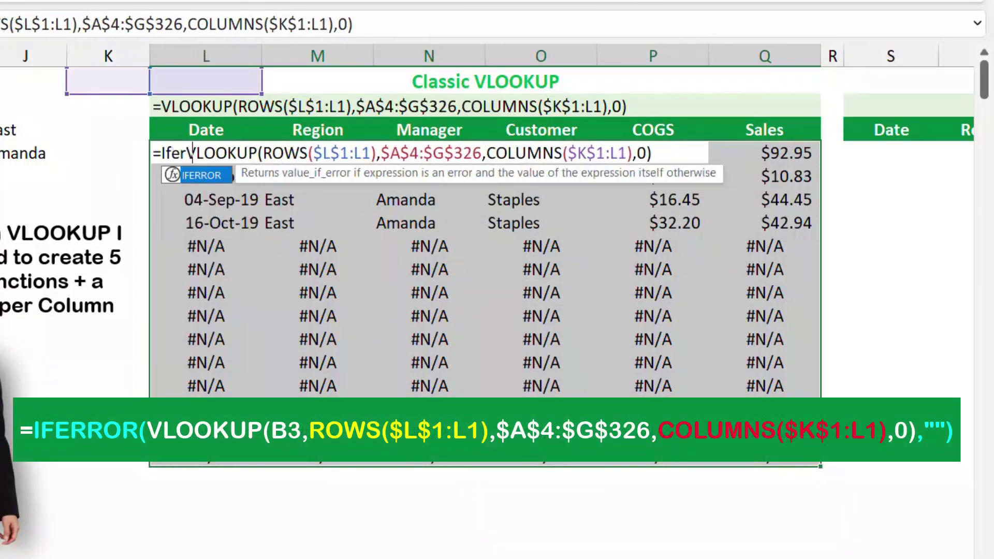
{"action": "key", "text": "Tab"}
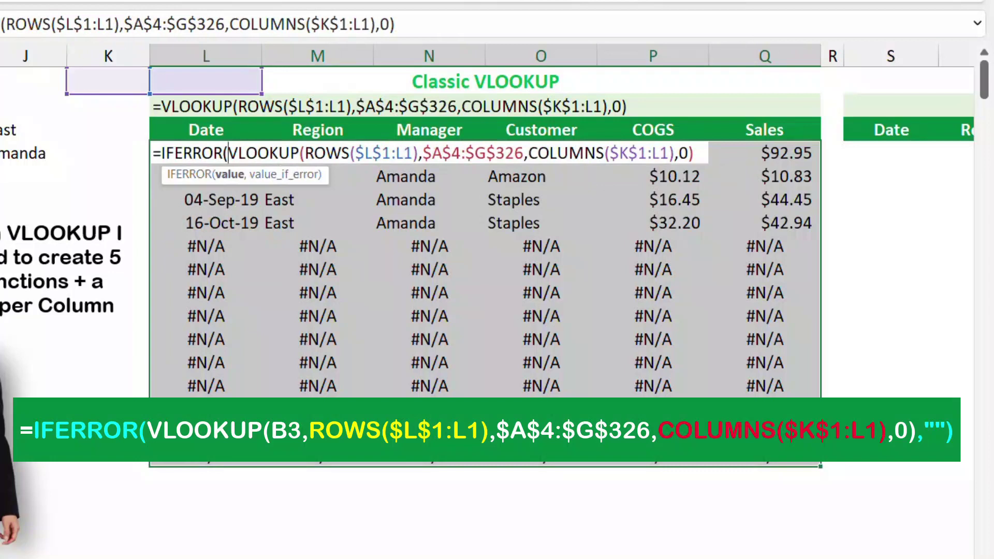
{"action": "key", "text": "End"}
{"action": "type", "text": ","}
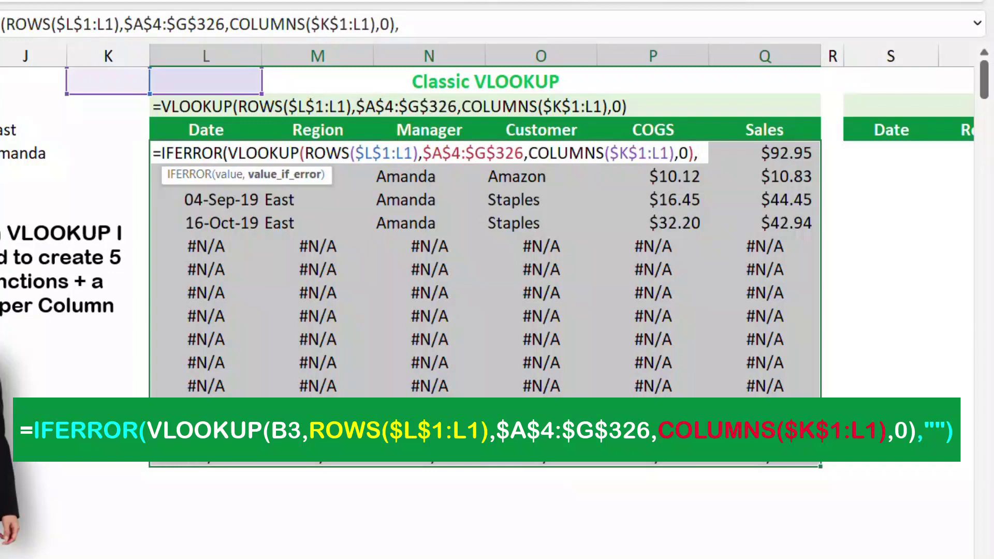
{"action": "type", "text": "\"\""}
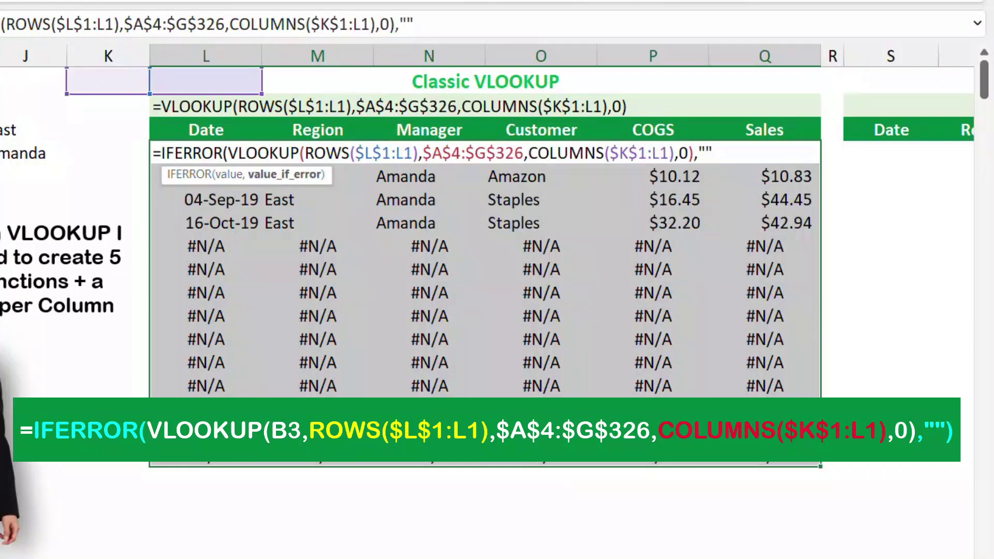
{"action": "type", "text": ")"}
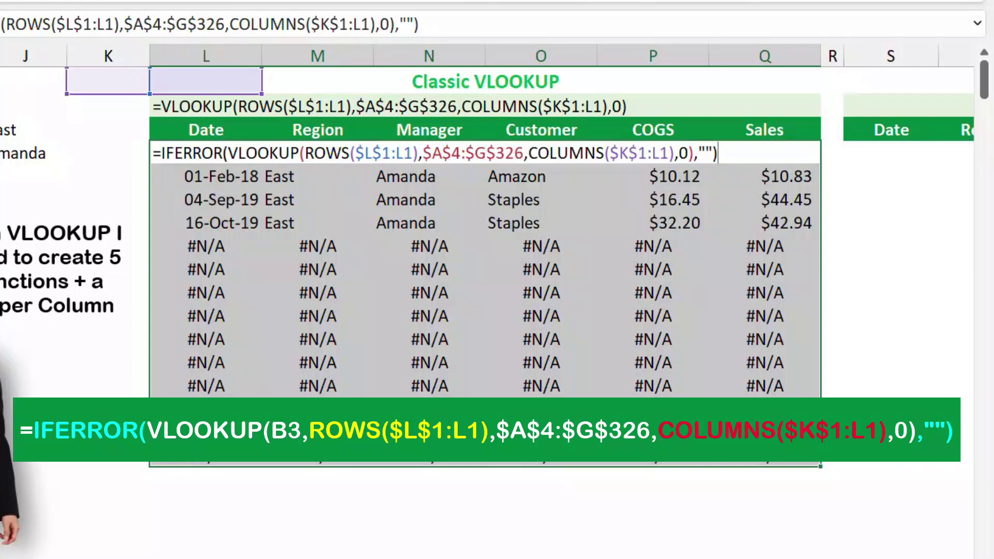
{"action": "key", "text": "ctrl+Return"}
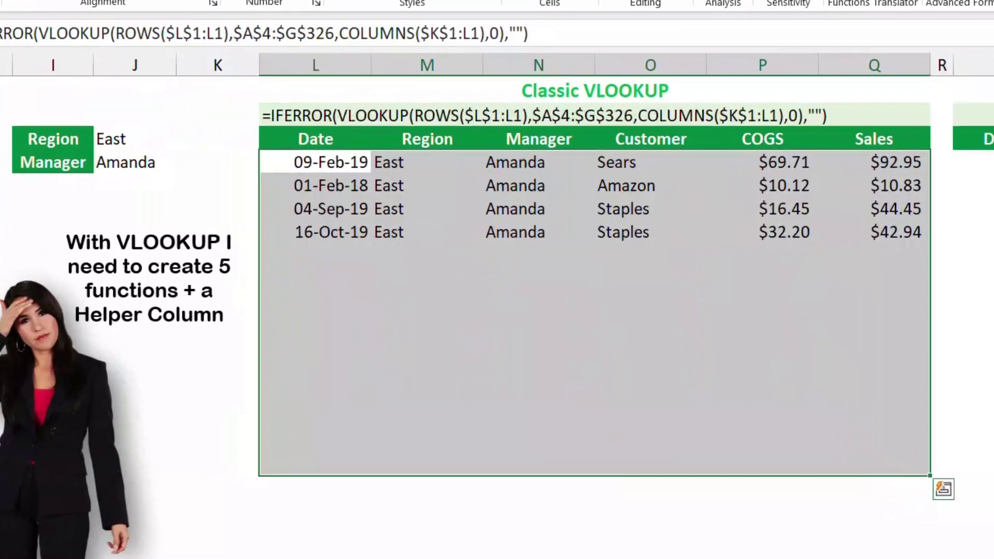
Set the Manager criterion in J4 to the name two places further down its list
{"action": "left_click", "coordinate": [139, 163]}
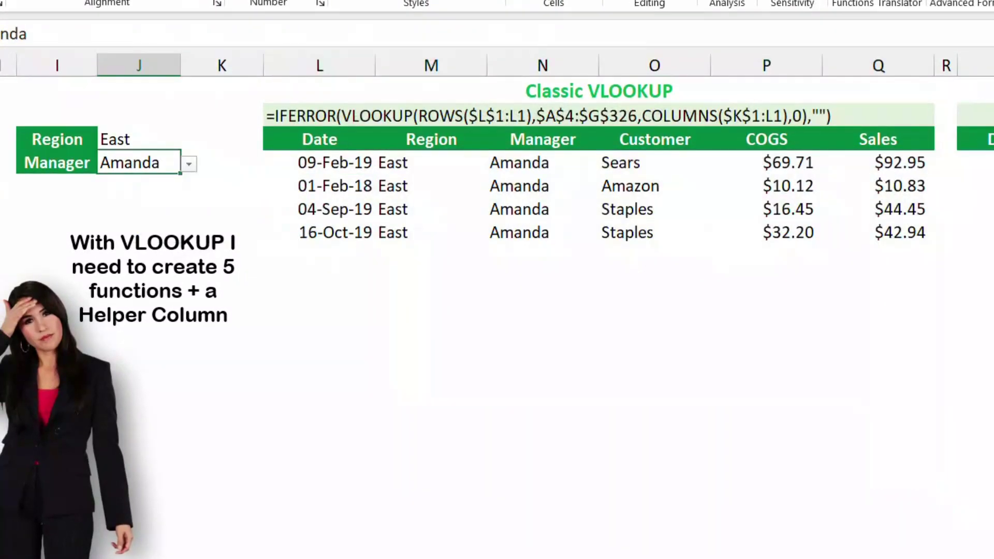
{"action": "key", "text": "alt+Down"}
{"action": "key", "text": "Down"}
{"action": "key", "text": "Down"}
{"action": "key", "text": "Return"}
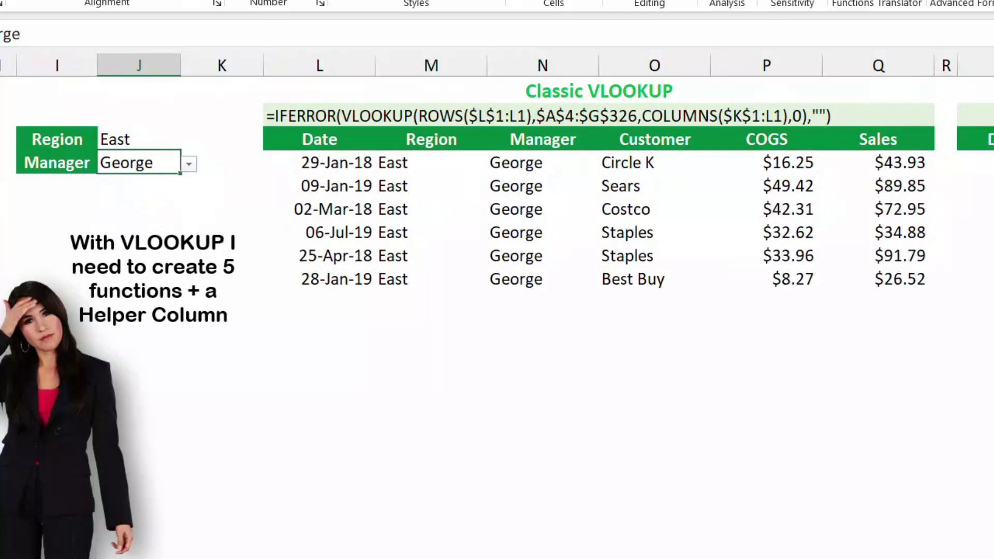
Set the Region criterion in J3 to West
{"action": "left_click", "coordinate": [139, 139]}
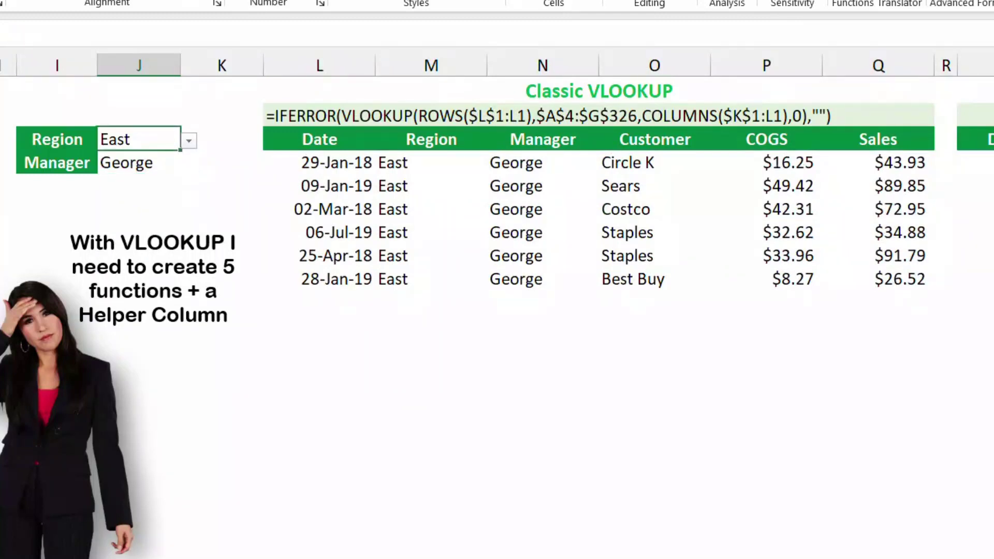
{"action": "key", "text": "alt+Down"}
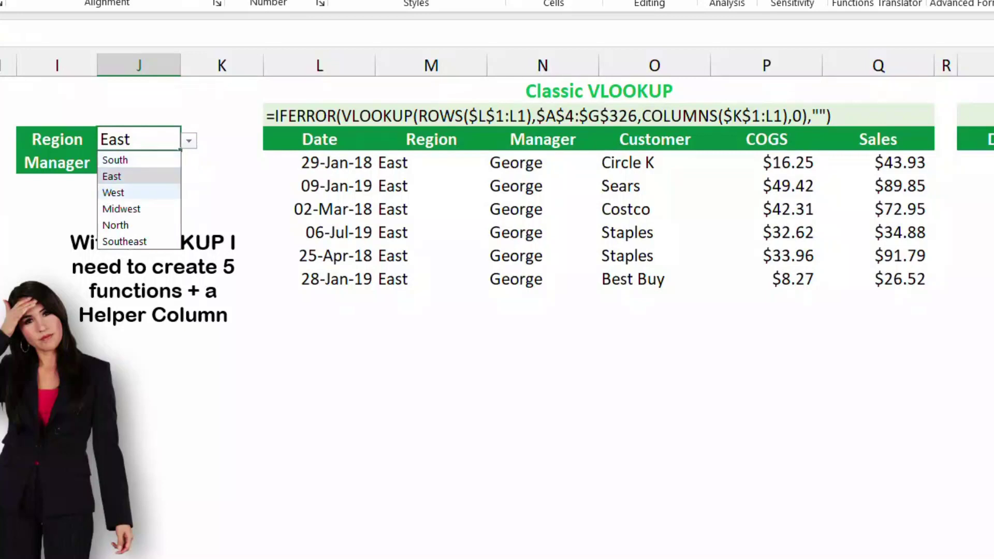
{"action": "key", "text": "Down"}
{"action": "key", "text": "Return"}
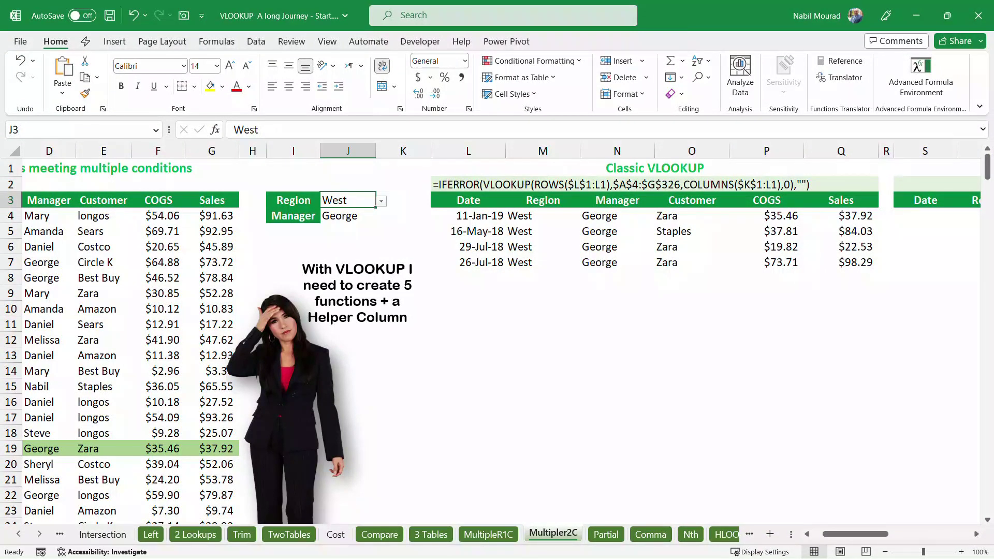
Hide columns L to R with the Classic VLOOKUP results and select S4 under Date in the Dynamic Arrays Alternative table
{"action": "left_click_drag", "start_coordinate": [468, 151], "coordinate": [886, 151]}
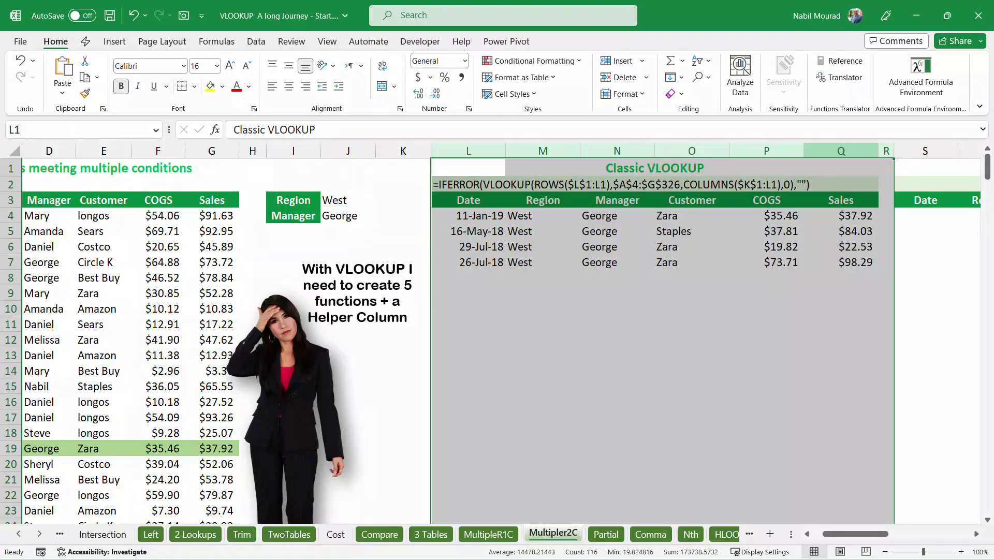
{"action": "right_click", "coordinate": [829, 150]}
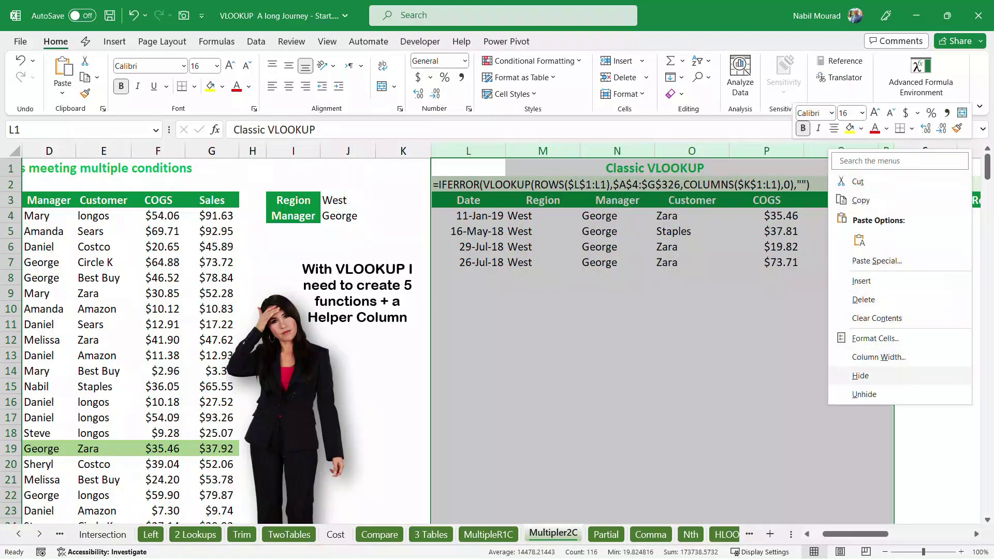
{"action": "left_click", "coordinate": [861, 376]}
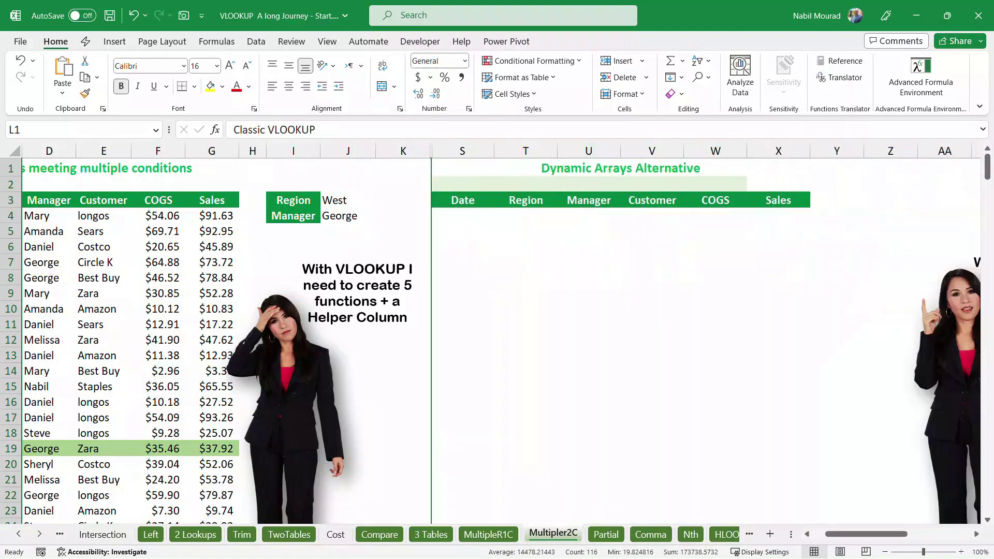
{"action": "left_click", "coordinate": [463, 215]}
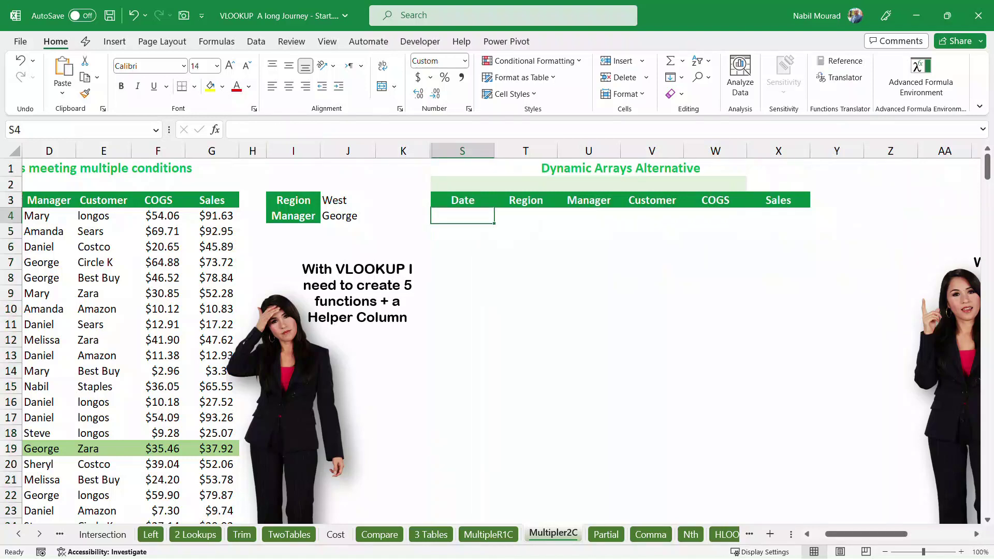
{"action": "scroll", "coordinate": [497, 336], "scroll_direction": "left", "scroll_amount": 3}
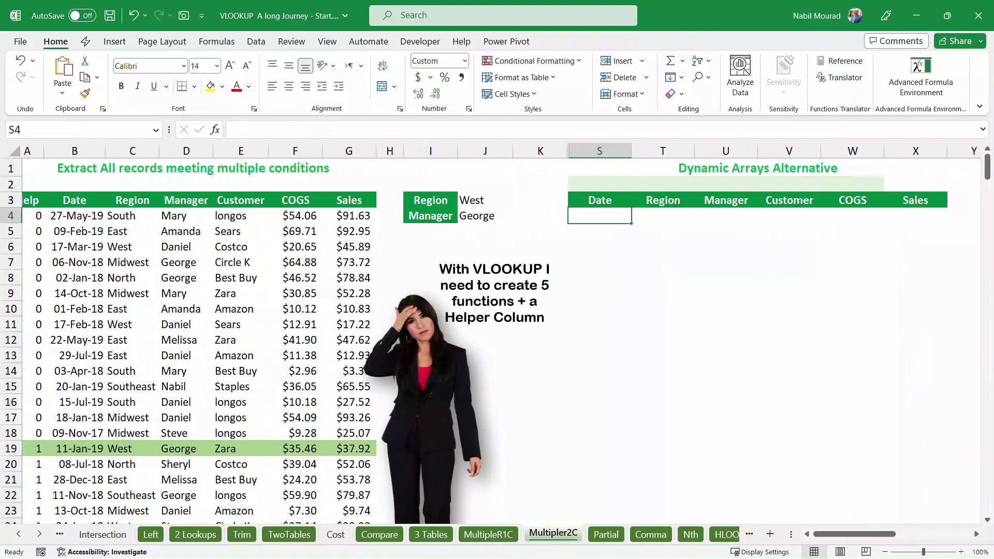
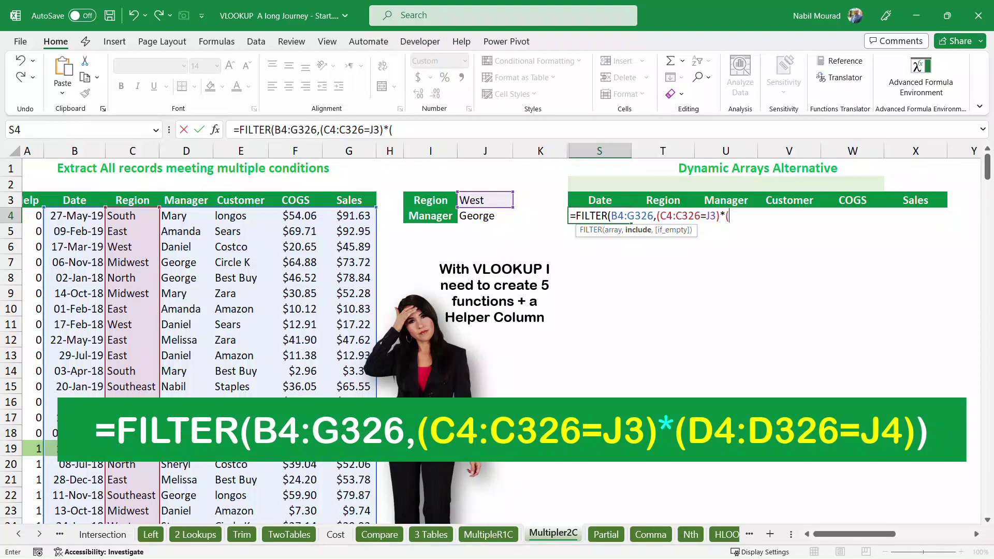
Complete the FILTER formula in S4 with the manager condition (D4:D326=J4) and enter it
{"action": "left_click", "coordinate": [186, 216]}
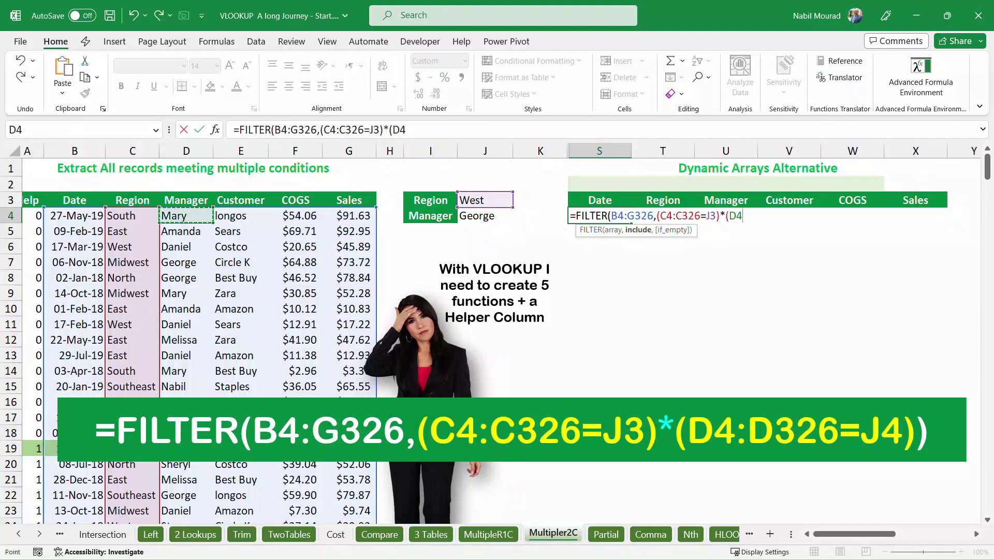
{"action": "key", "text": "ctrl+shift+Down"}
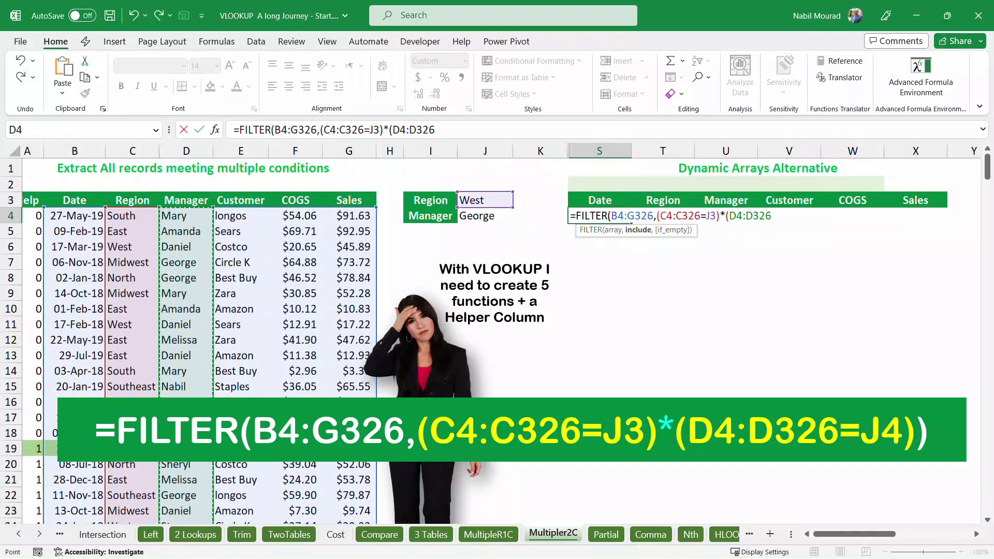
{"action": "type", "text": "="}
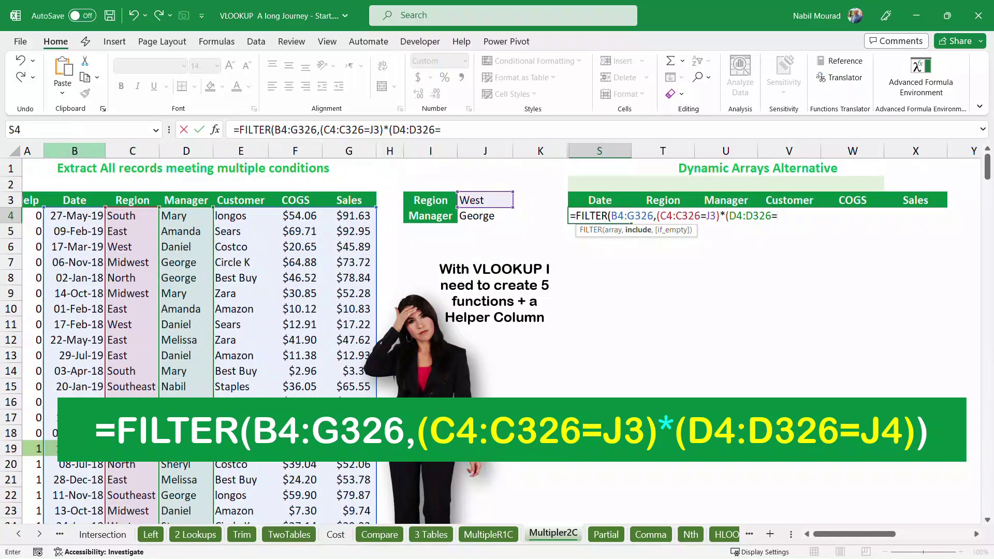
{"action": "left_click", "coordinate": [486, 216]}
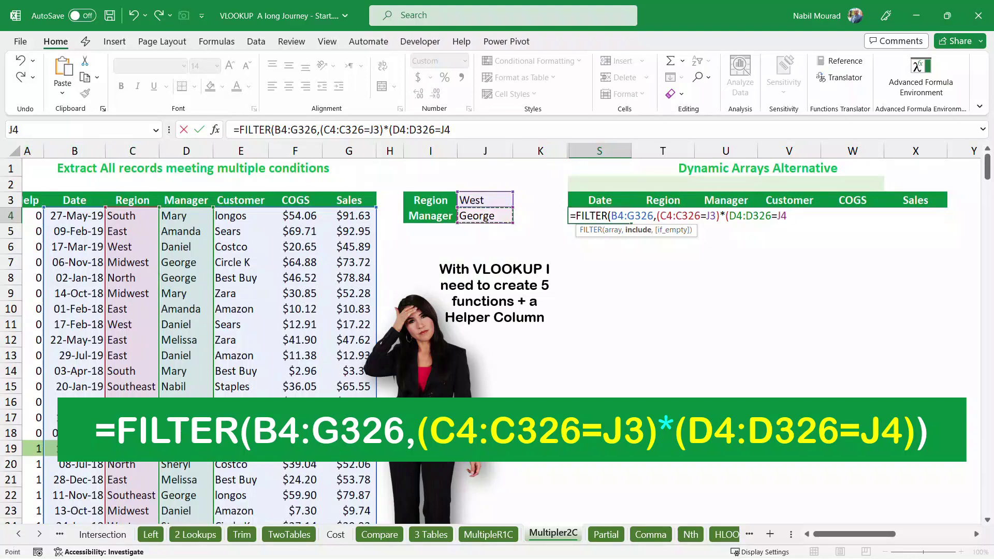
{"action": "type", "text": "))"}
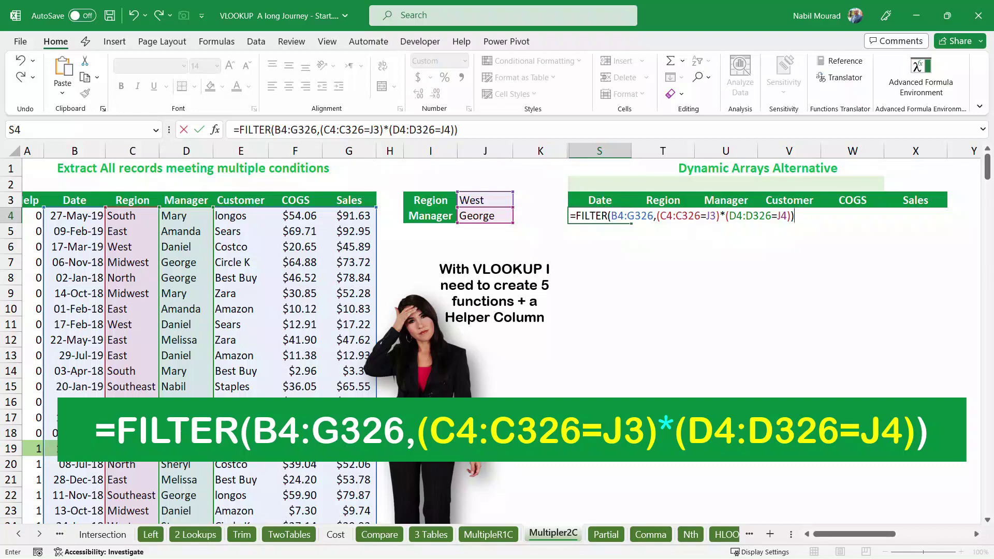
{"action": "key", "text": "ctrl+Return"}
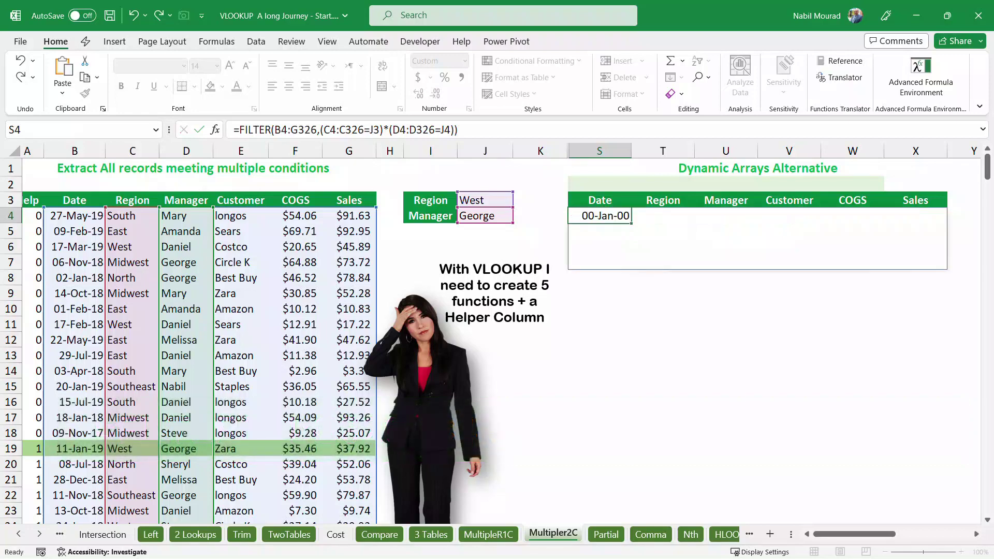
{"action": "key", "text": "Return"}
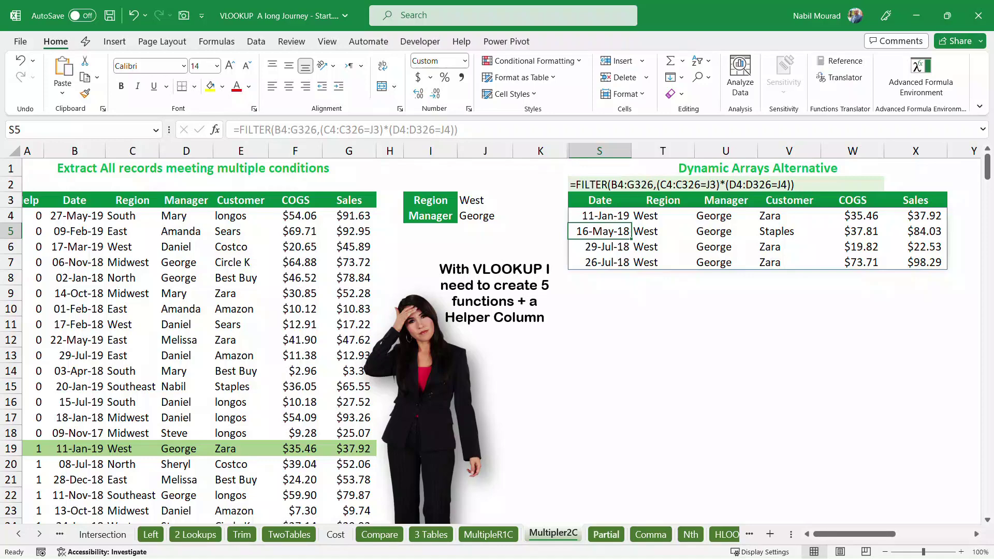
On the Partial sheet, enter =VLOOKUP(J2&"*",Partial,4,0) in K2 to look up the phone from a partial name
{"action": "left_click", "coordinate": [606, 534]}
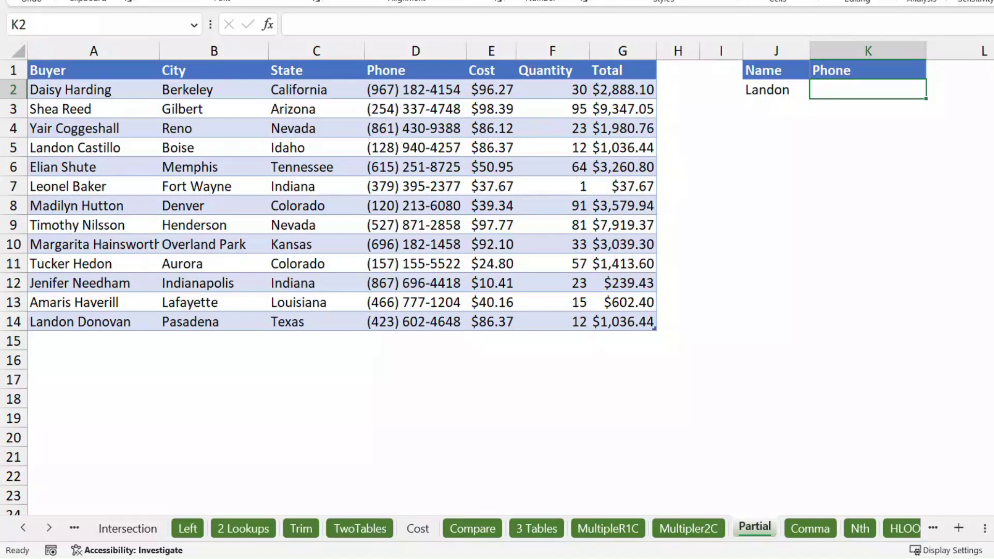
{"action": "type", "text": "=vlo"}
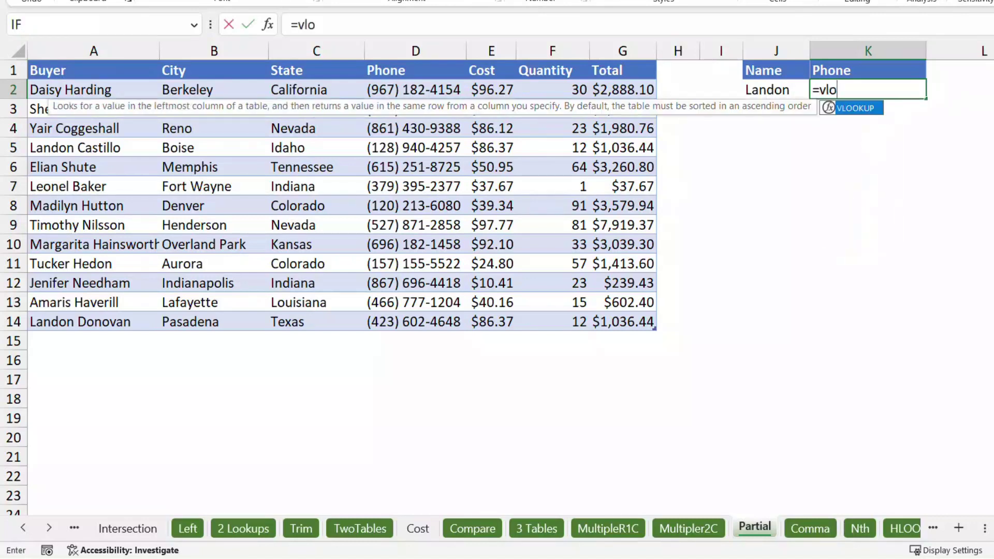
{"action": "key", "text": "Tab"}
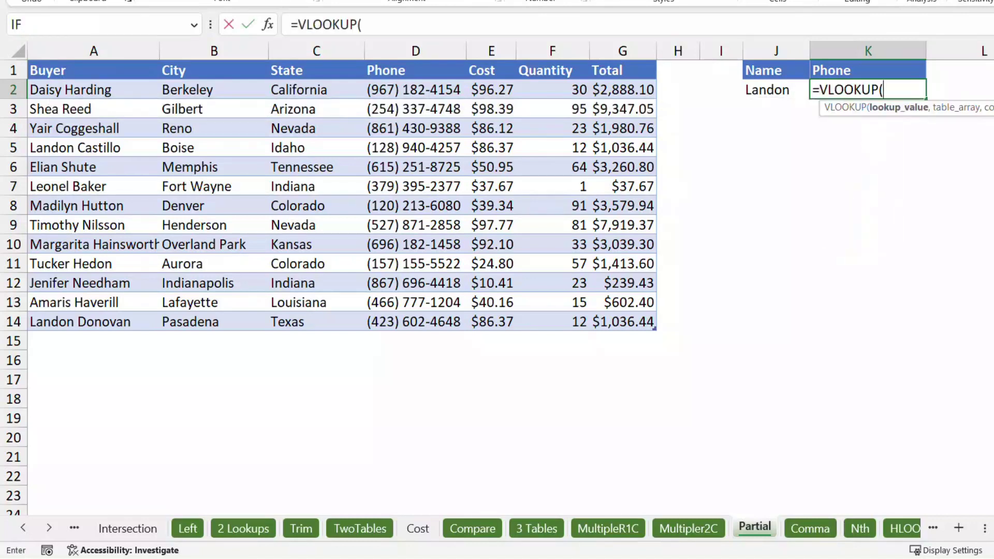
{"action": "key", "text": "Left"}
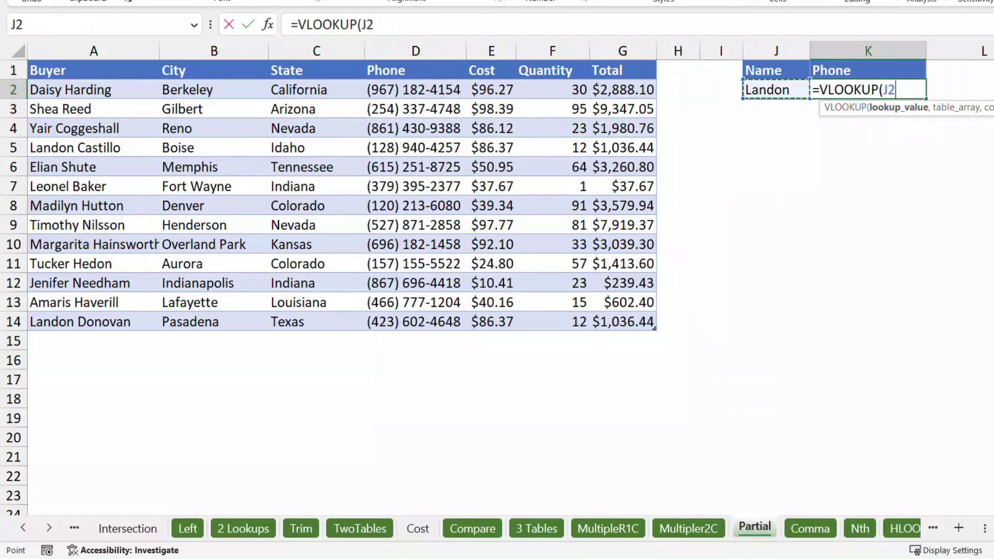
{"action": "type", "text": "&\"*"}
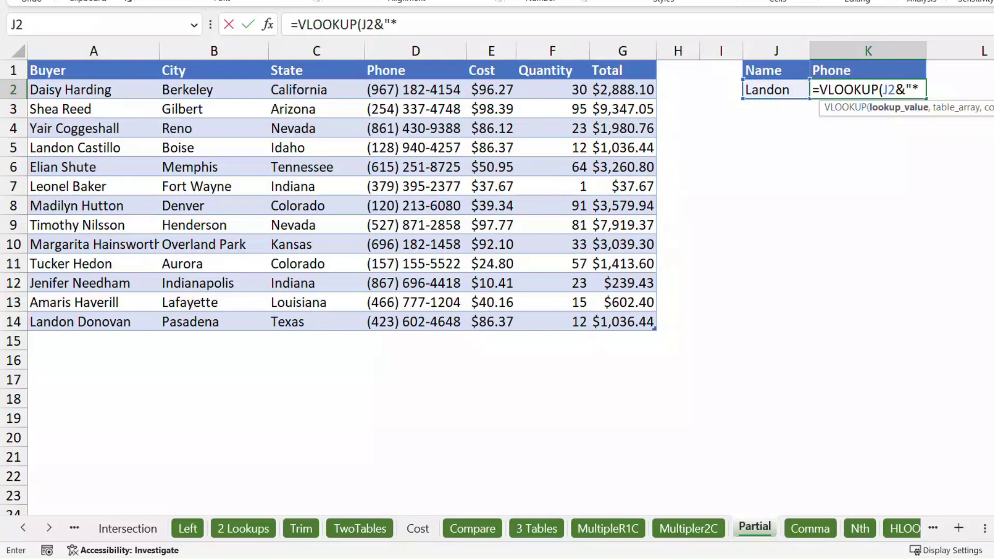
{"action": "type", "text": "\""}
{"action": "type", "text": ","}
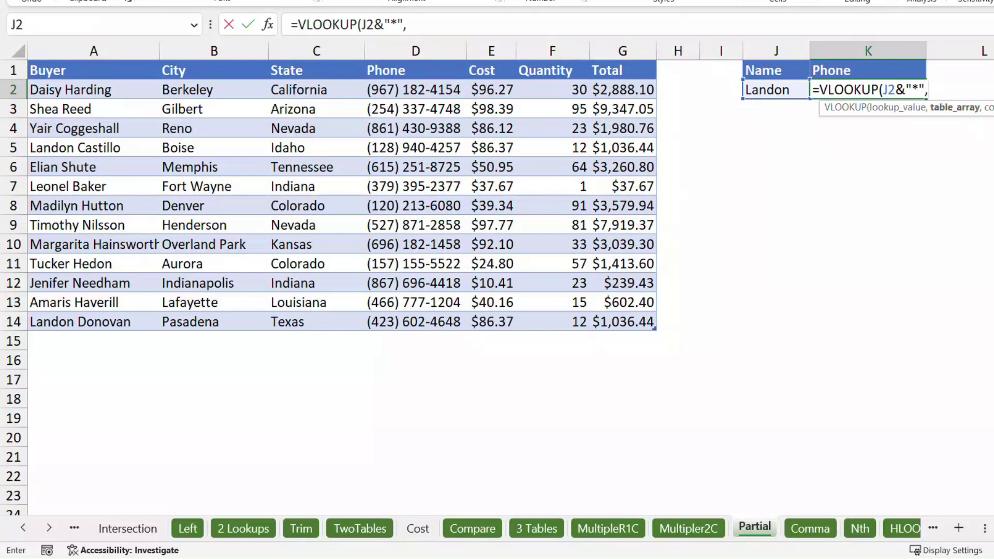
{"action": "left_click_drag", "start_coordinate": [78, 89], "coordinate": [650, 322]}
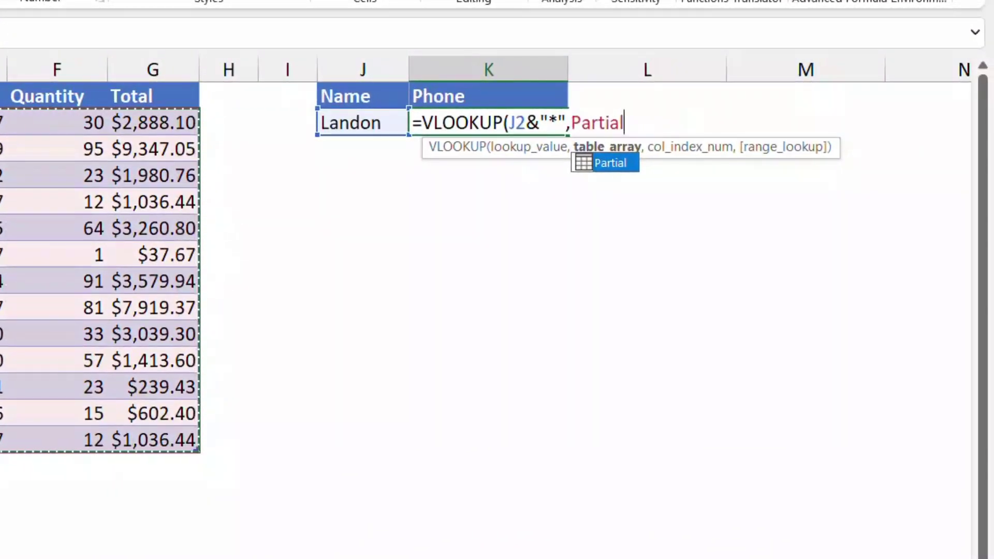
{"action": "type", "text": ","}
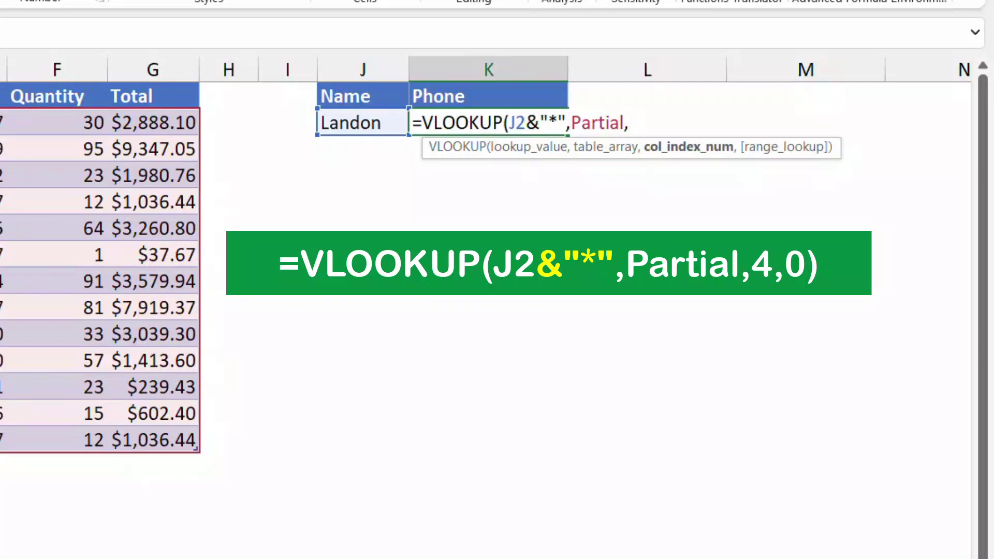
{"action": "type", "text": "4,0"}
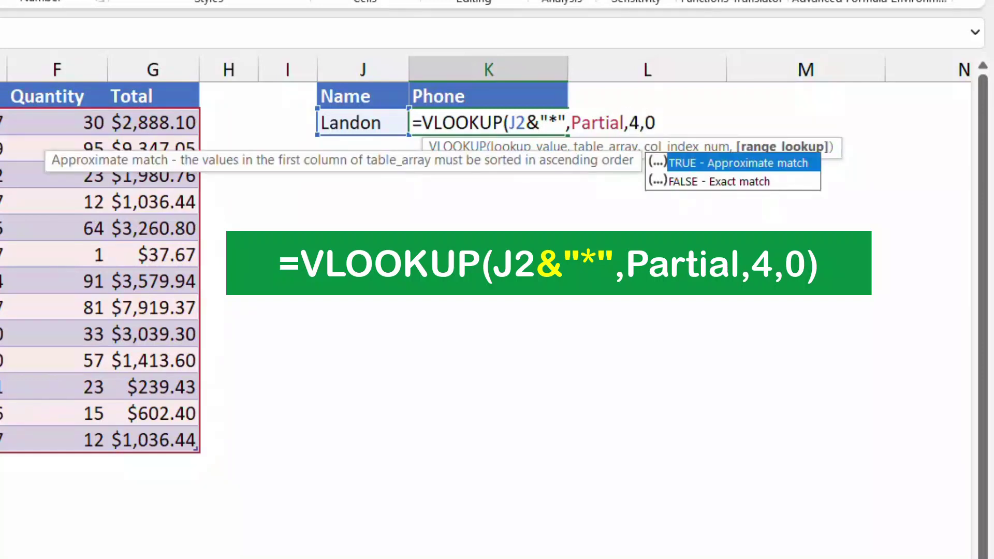
{"action": "type", "text": ")"}
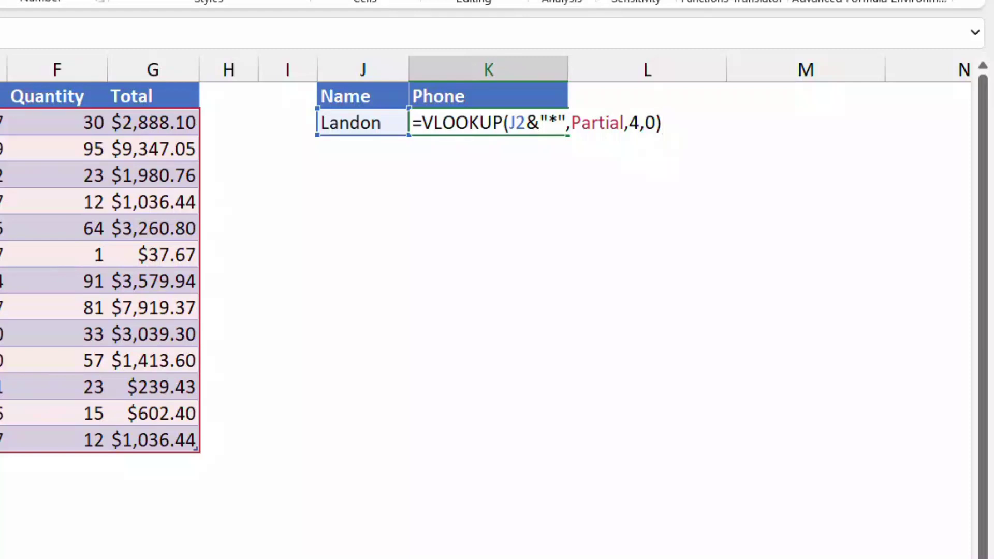
{"action": "key", "text": "Return"}
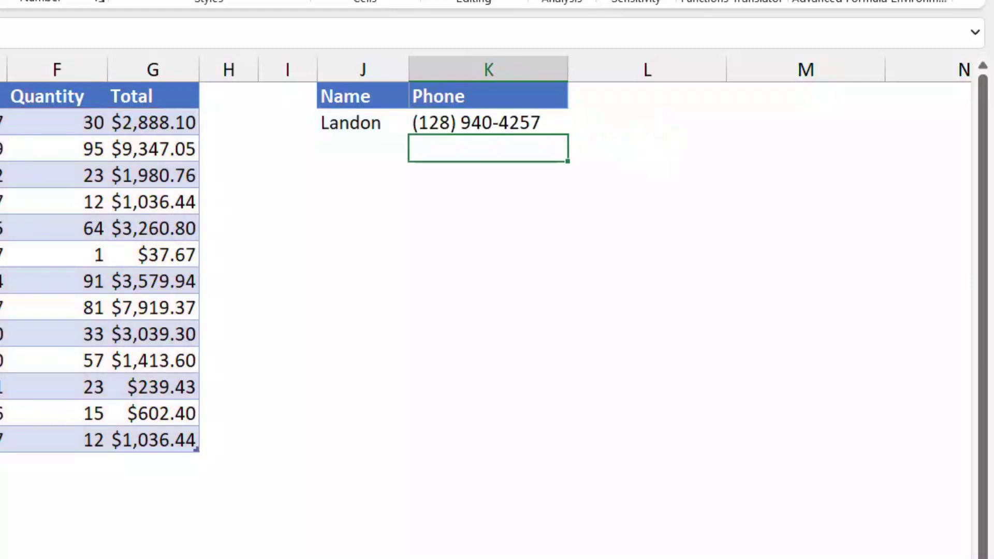
Change the lookup name in J2 to the first name of the Fort Wayne buyer
{"action": "left_click", "coordinate": [363, 123]}
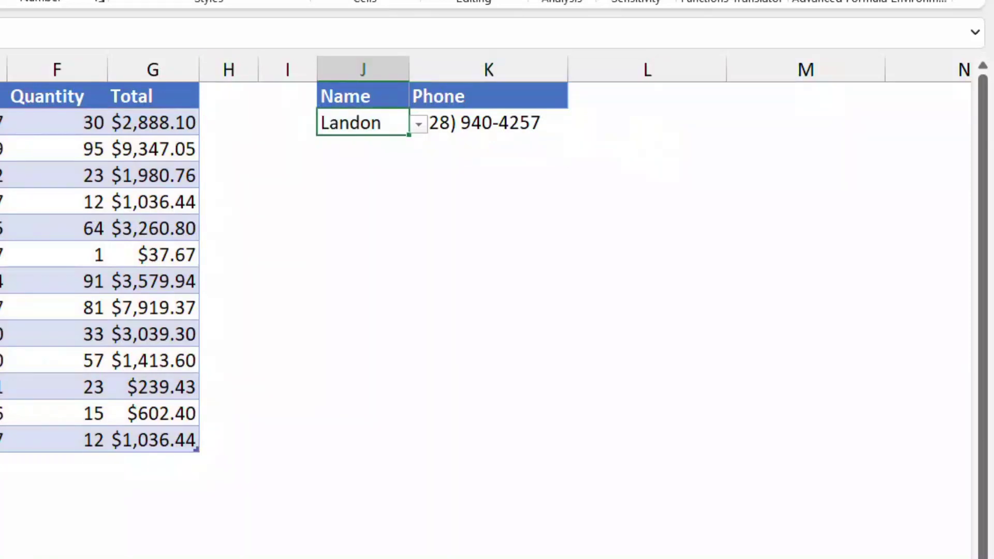
{"action": "left_click", "coordinate": [418, 125]}
{"action": "left_click", "coordinate": [363, 239]}
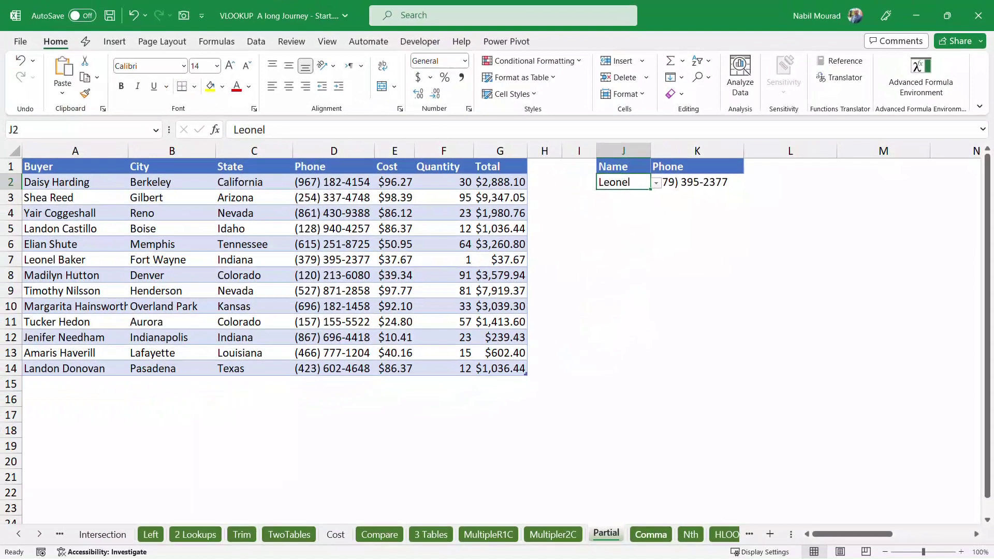
On the Comma sheet, examine the lookup name in I2 and that buyer's records in rows 6, 10 and 15
{"action": "key", "text": "ctrl+Page_Down"}
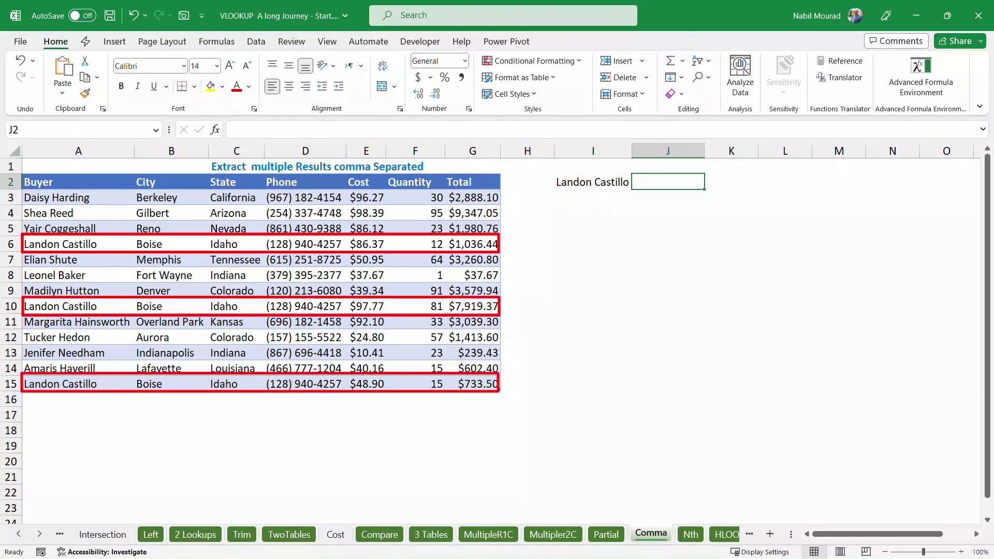
{"action": "left_click", "coordinate": [593, 181]}
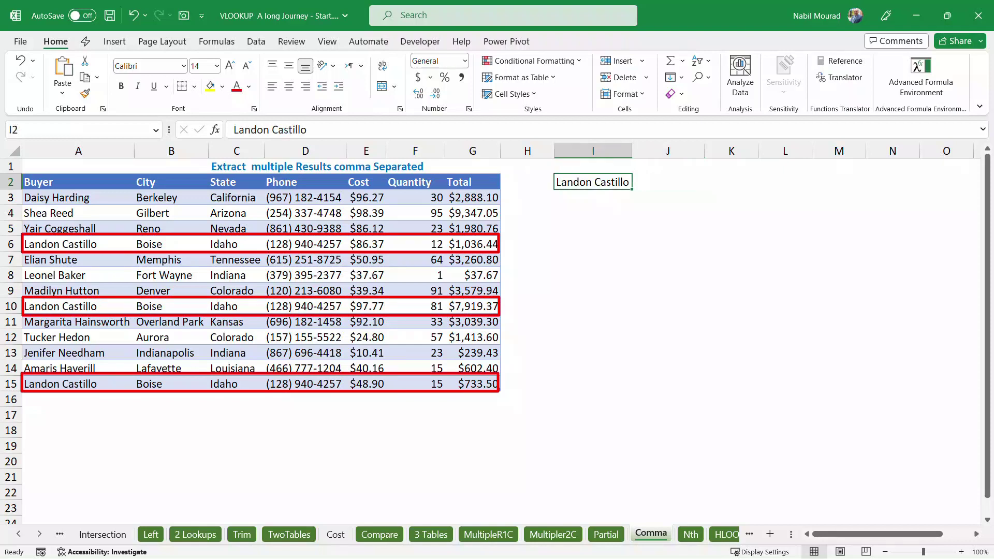
{"action": "left_click_drag", "start_coordinate": [78, 243], "coordinate": [472, 244]}
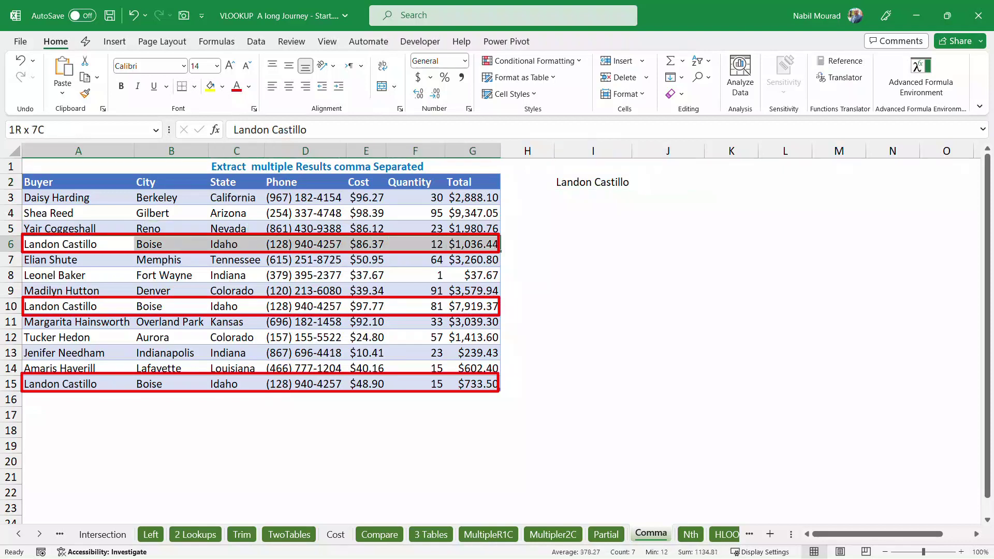
{"action": "left_click_drag", "start_coordinate": [78, 307], "coordinate": [472, 306]}
{"action": "left_click_drag", "start_coordinate": [78, 384], "coordinate": [473, 384]}
{"action": "left_click", "coordinate": [472, 384]}
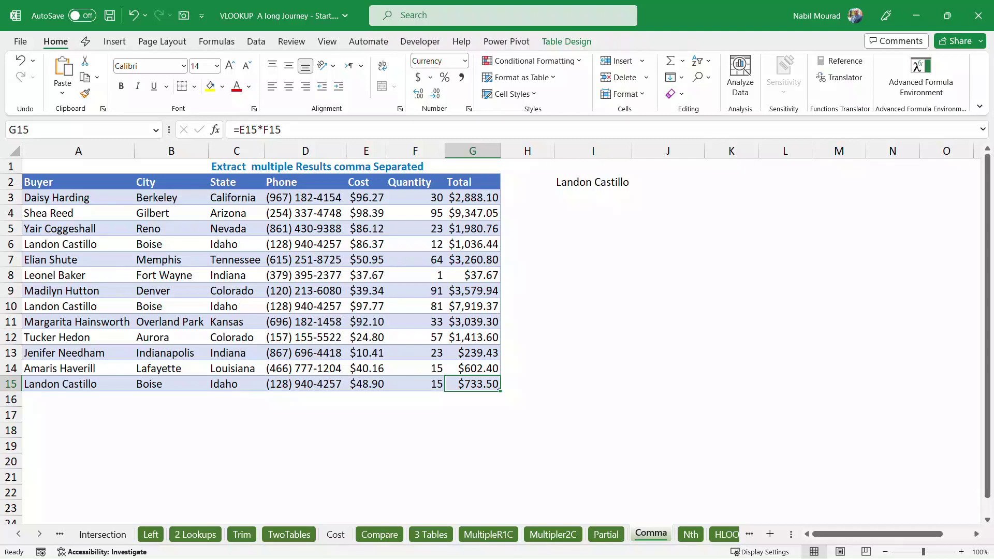
Enter =VLOOKUP(I2,Comma,7,0) in J2 to look up the buyer's total, and reselect the cell
{"action": "left_click", "coordinate": [669, 183]}
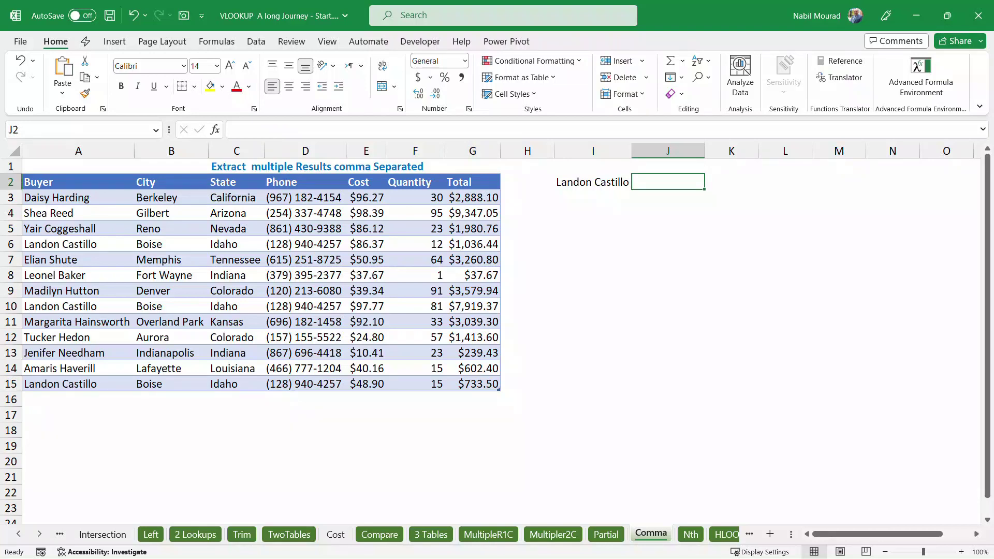
{"action": "type", "text": "=vl"}
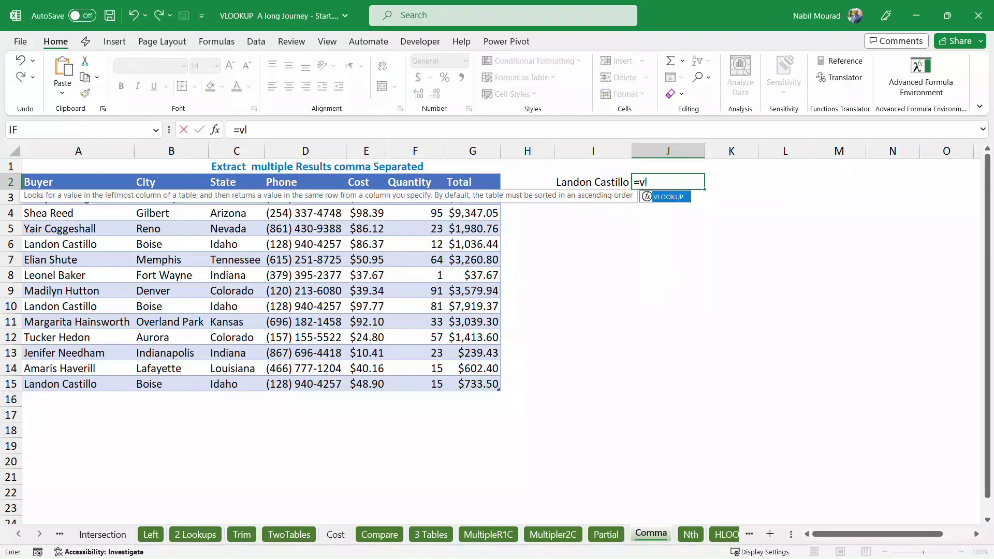
{"action": "key", "text": "Tab"}
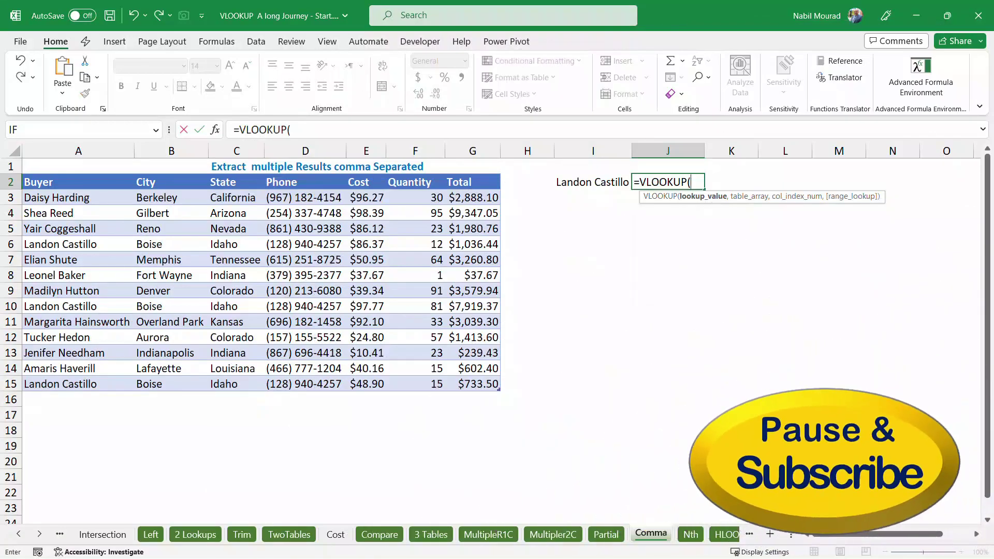
{"action": "left_click", "coordinate": [593, 183]}
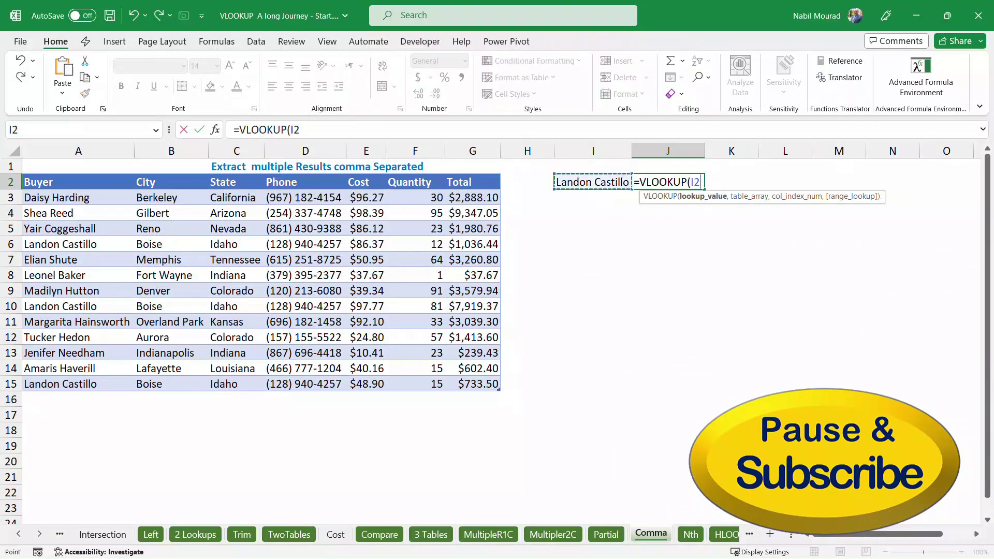
{"action": "type", "text": ","}
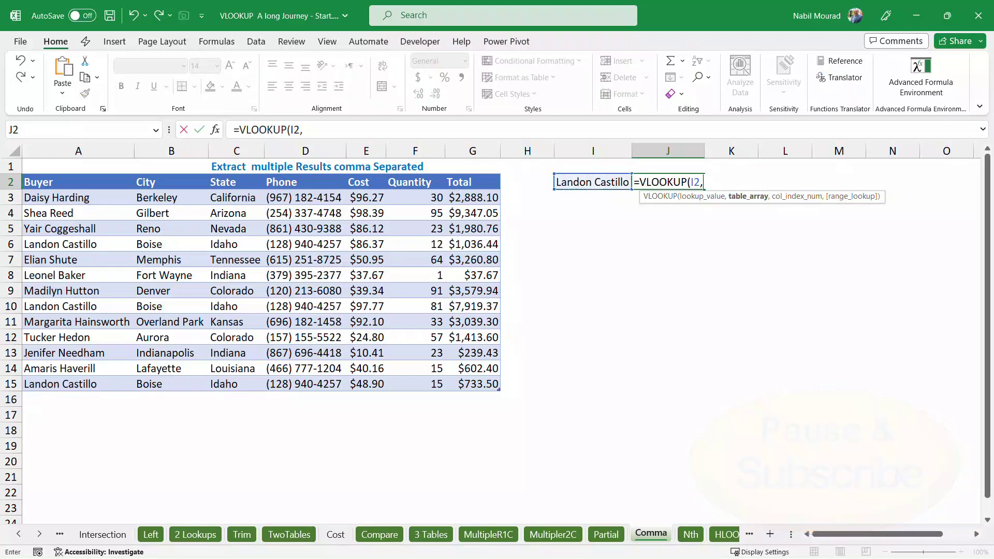
{"action": "left_click_drag", "start_coordinate": [52, 197], "coordinate": [498, 436]}
{"action": "left_click_drag", "start_coordinate": [501, 421], "coordinate": [500, 389]}
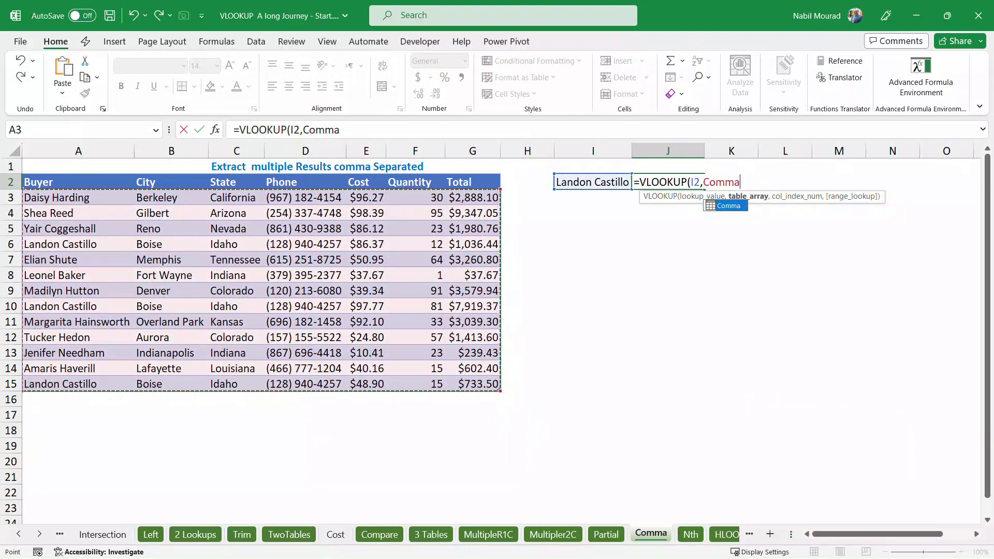
{"action": "type", "text": ","}
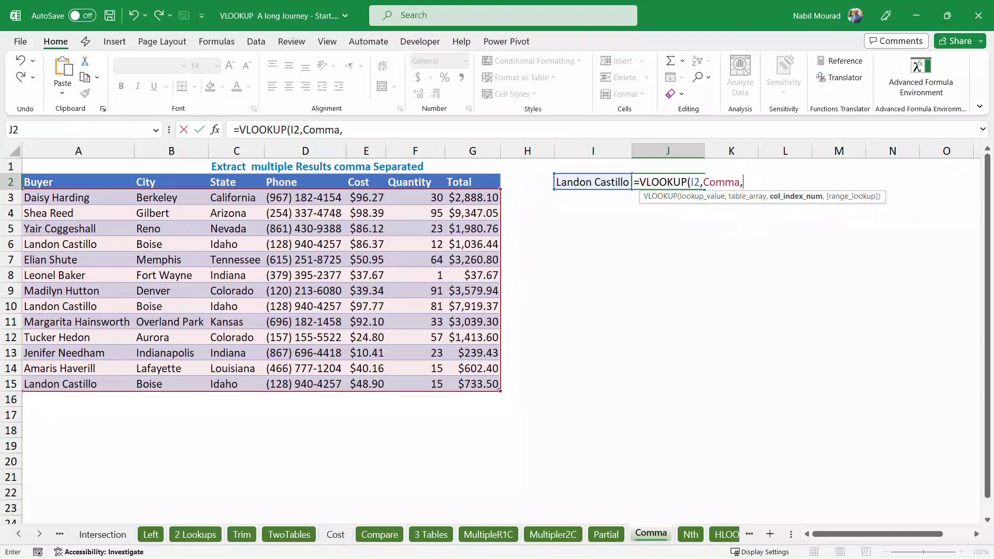
{"action": "type", "text": "7,0)"}
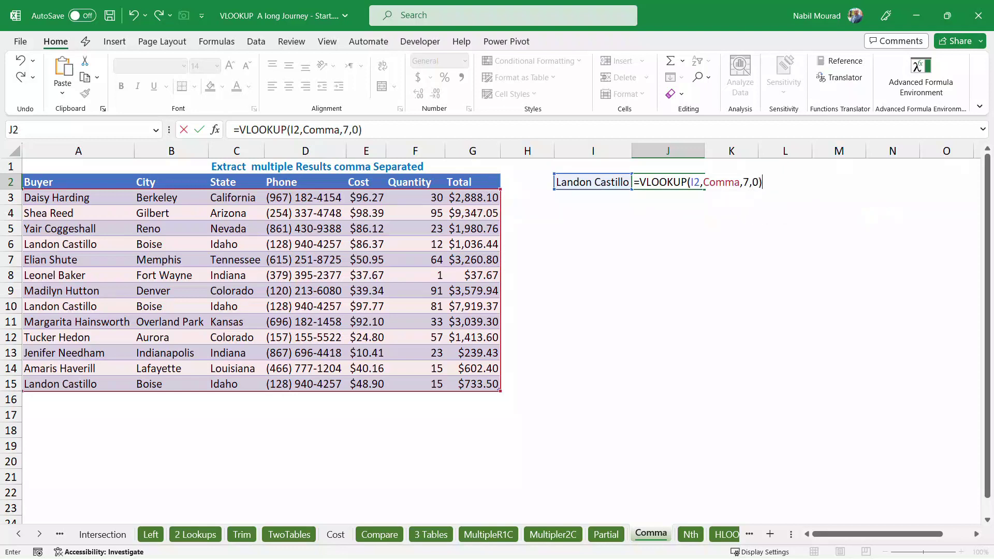
{"action": "key", "text": "Return"}
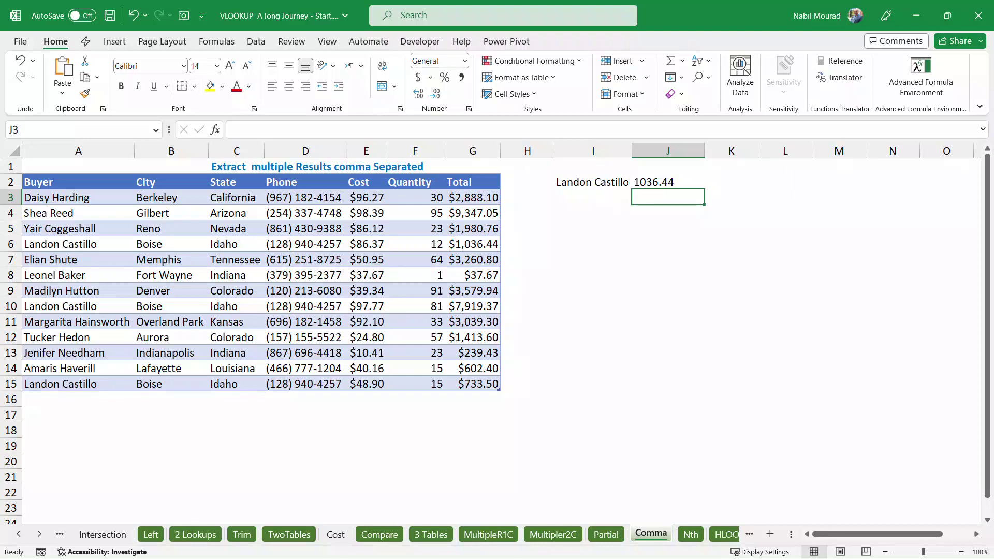
{"action": "left_click", "coordinate": [669, 182]}
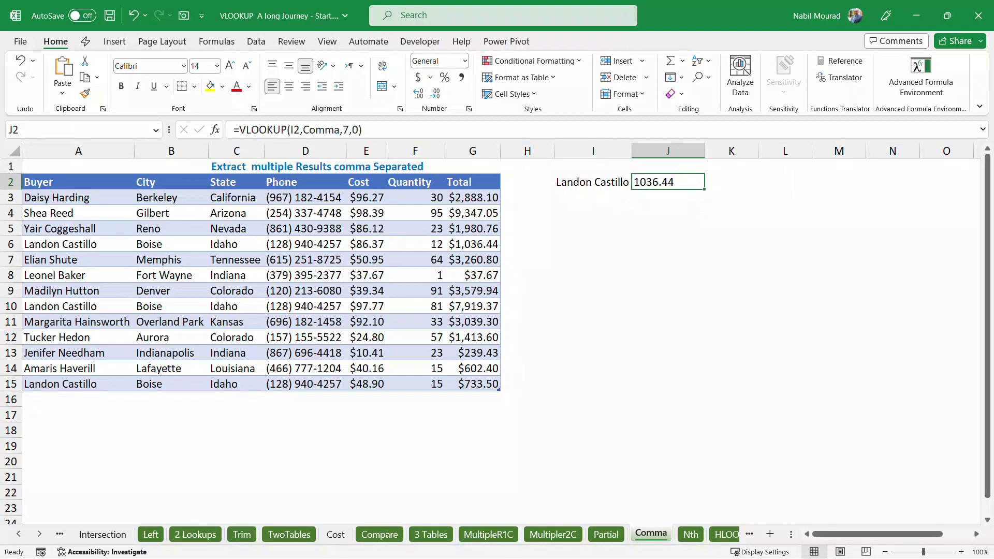
Replace the lookup in J2 with the formula =IF(Comma[Buyer]=I2,Comma[Total],""), leaving it open for editing
{"action": "key", "text": "Delete"}
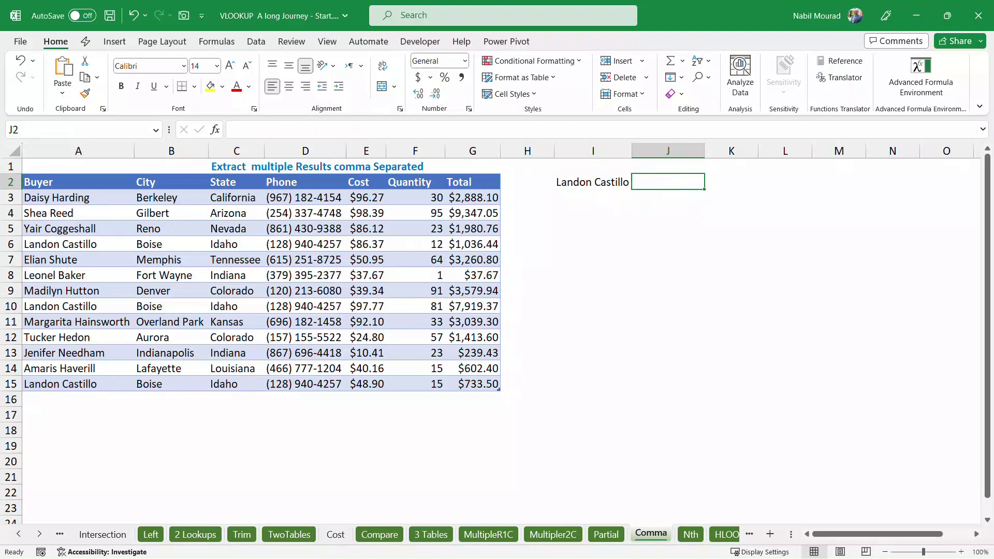
{"action": "type", "text": "=if("}
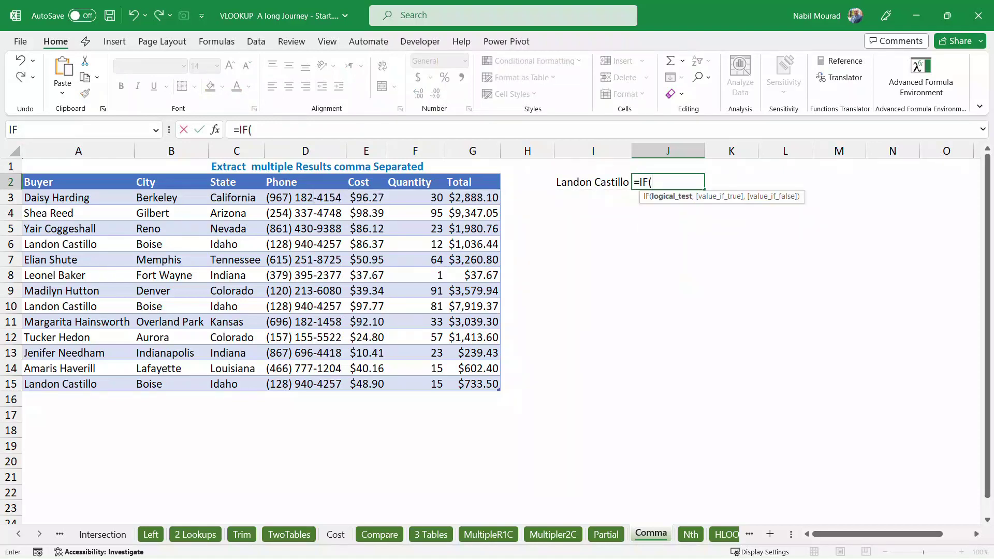
{"action": "left_click_drag", "start_coordinate": [130, 198], "coordinate": [132, 388]}
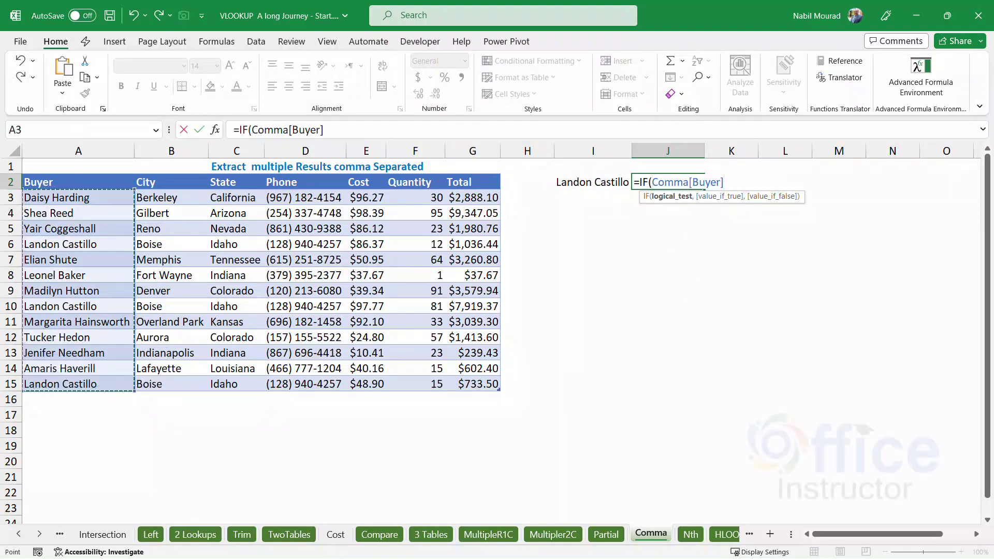
{"action": "type", "text": "="}
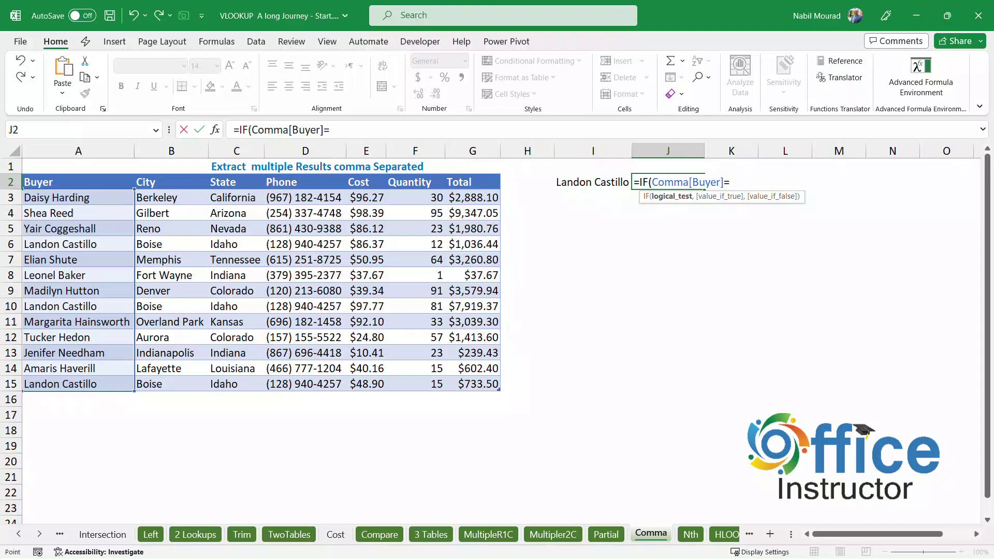
{"action": "left_click", "coordinate": [593, 182]}
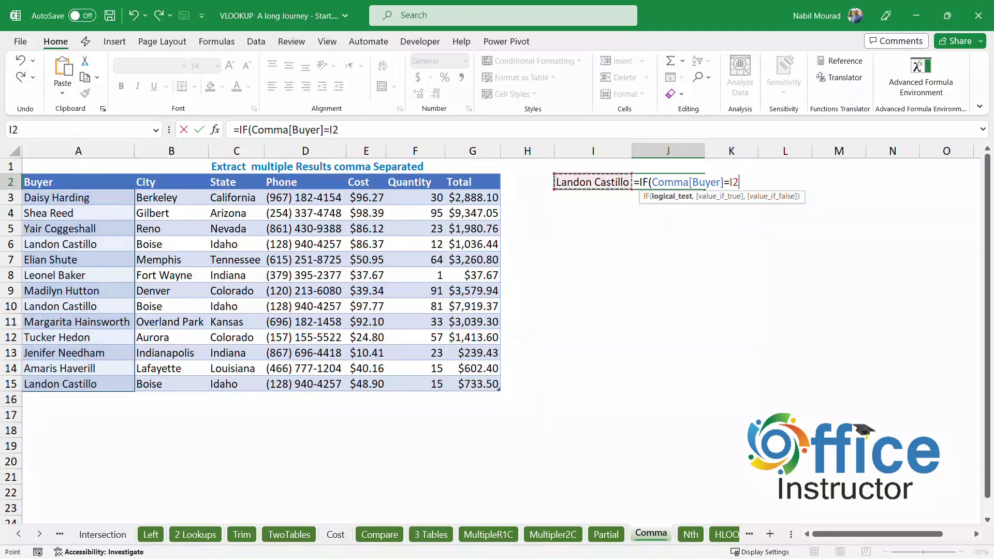
{"action": "type", "text": ","}
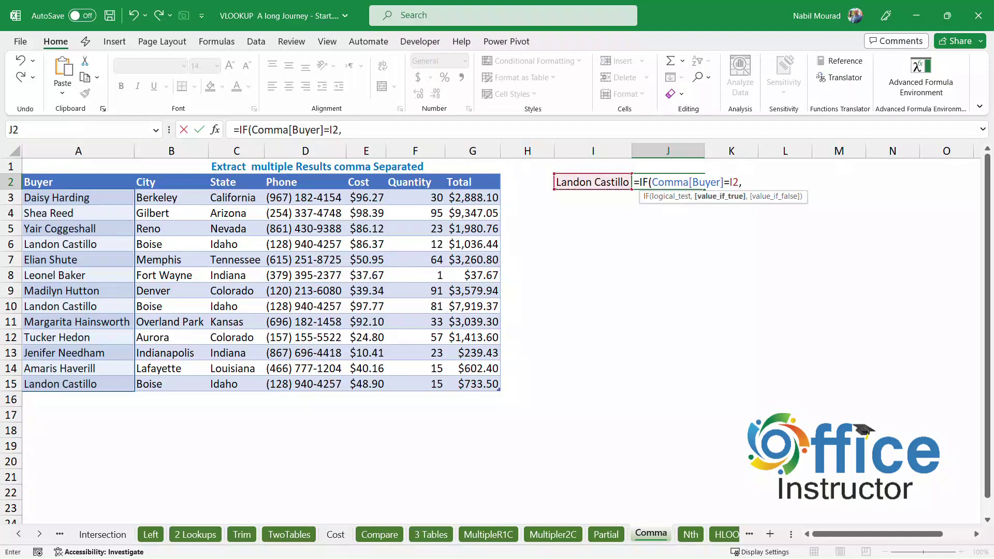
{"action": "left_click_drag", "start_coordinate": [473, 197], "coordinate": [477, 388]}
{"action": "type", "text": ","}
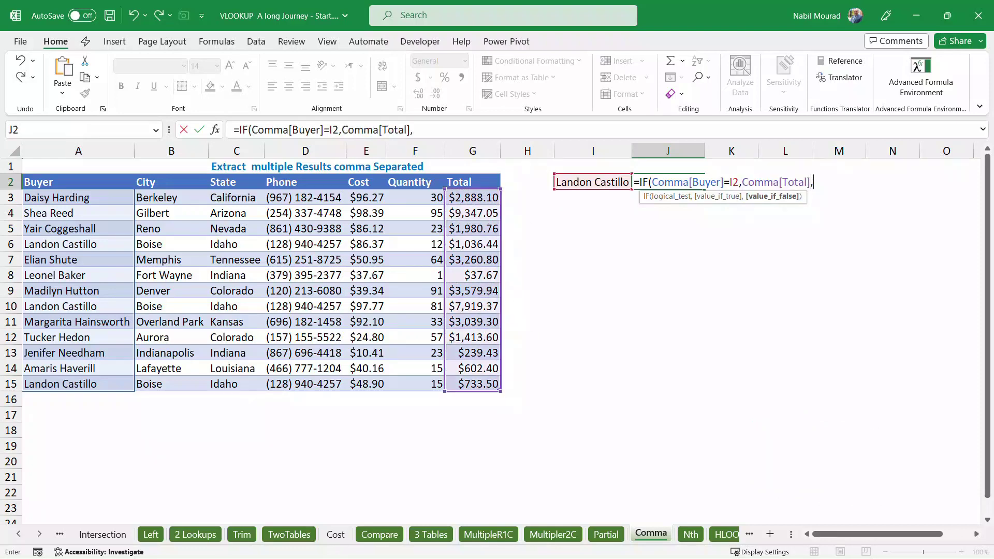
{"action": "type", "text": "\"\")"}
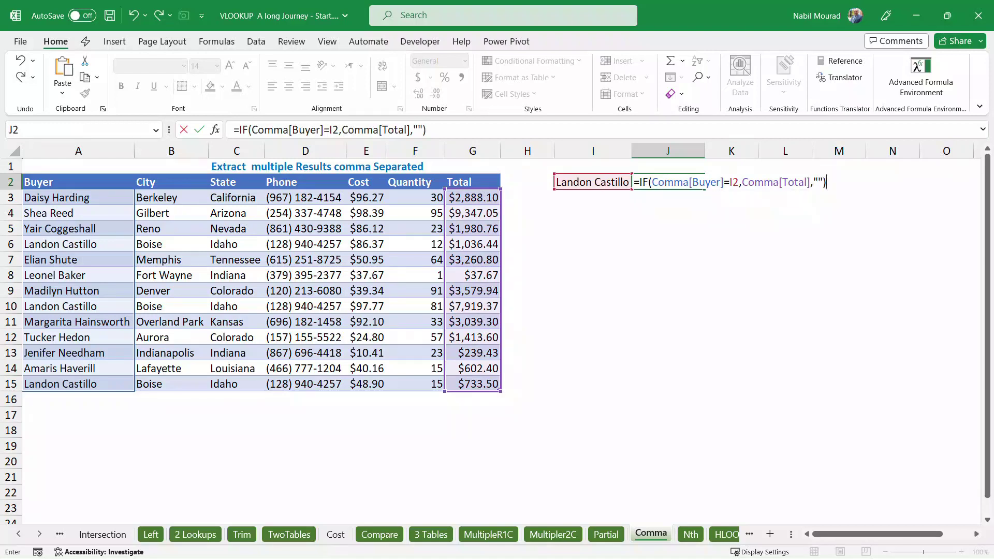
Evaluate the IF expression in J2 to preview its array, restore the formula and enter it
{"action": "left_click_drag", "start_coordinate": [640, 182], "coordinate": [828, 182]}
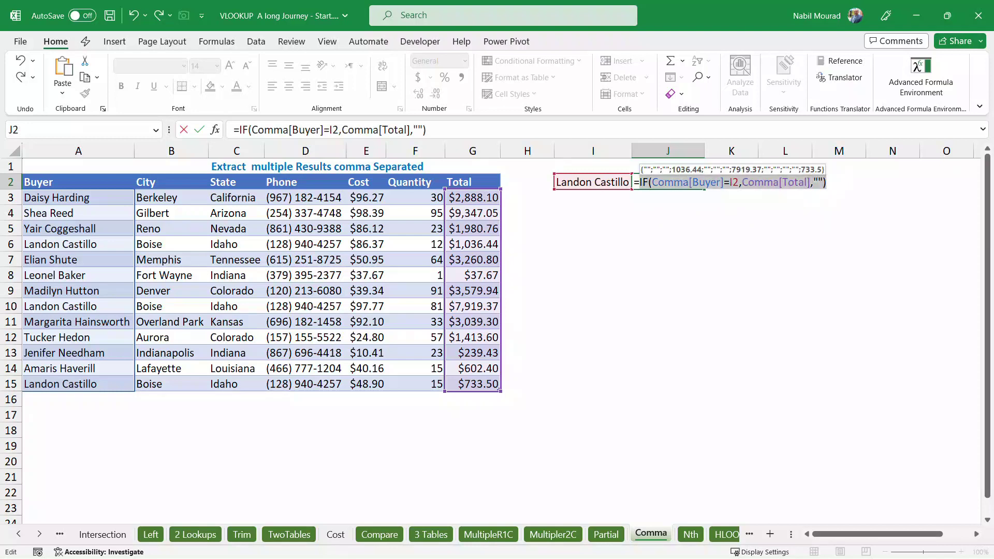
{"action": "key", "text": "F9"}
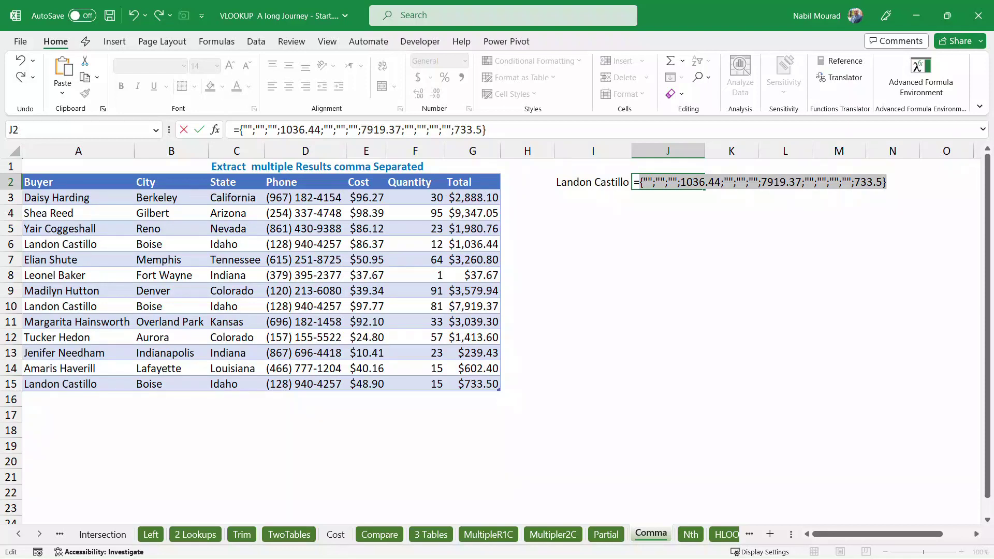
{"action": "key", "text": "ctrl+z"}
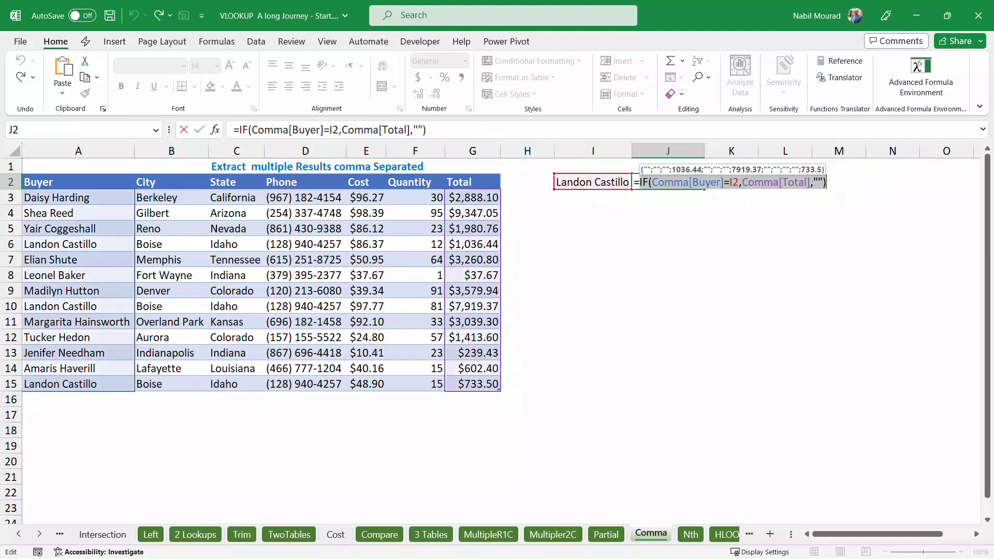
{"action": "key", "text": "Return"}
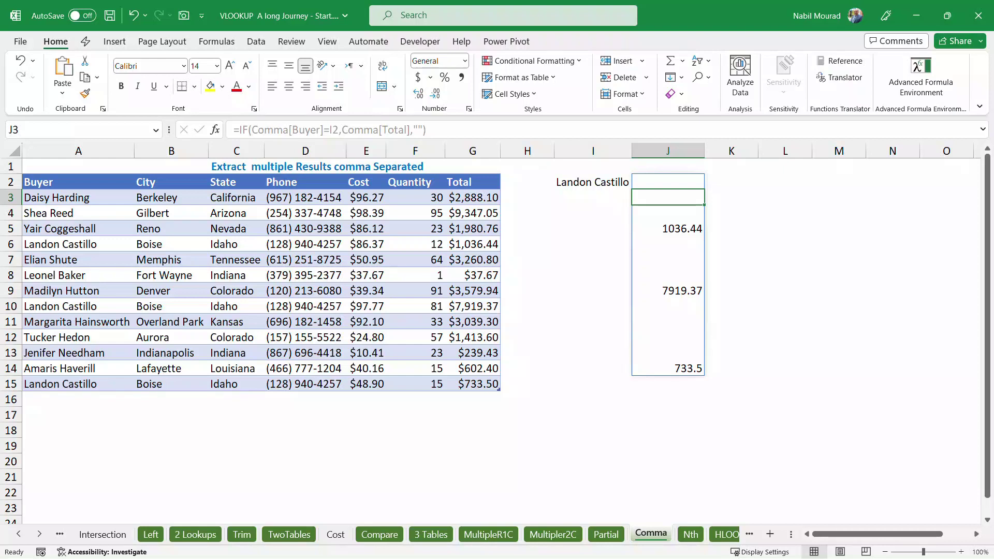
Examine the spilled IF results from J2 downward, ending with J2 selected
{"action": "key", "text": "Up"}
{"action": "key", "text": "shift+Down"}
{"action": "key", "text": "shift+Down"}
{"action": "key", "text": "shift+Down"}
{"action": "key", "text": "shift+Down"}
{"action": "key", "text": "shift+Up"}
{"action": "key", "text": "shift+Up"}
{"action": "key", "text": "shift+Up"}
{"action": "key", "text": "shift+Up"}
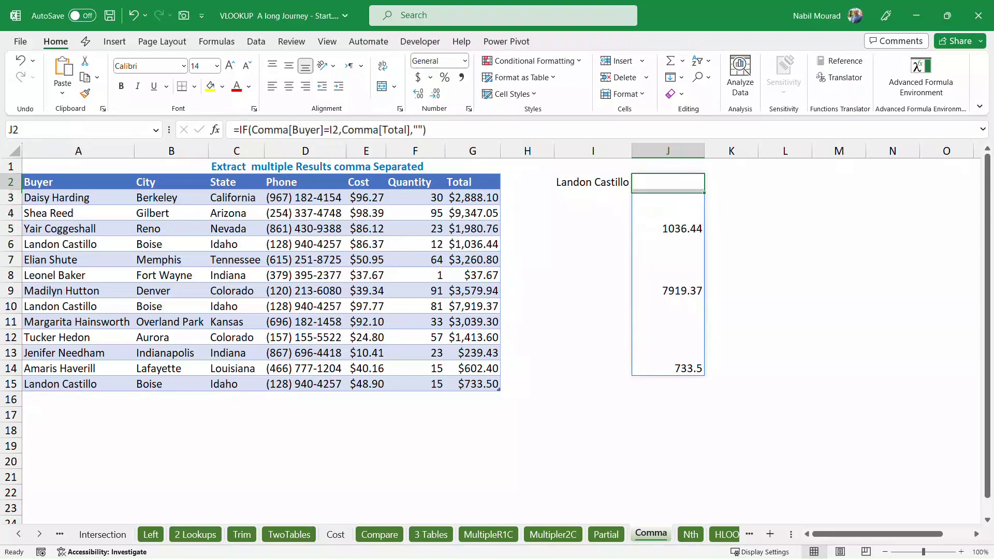
Edit the formula in J2 and insert the TEXTJOIN function in front of IF
{"action": "key", "text": "F2"}
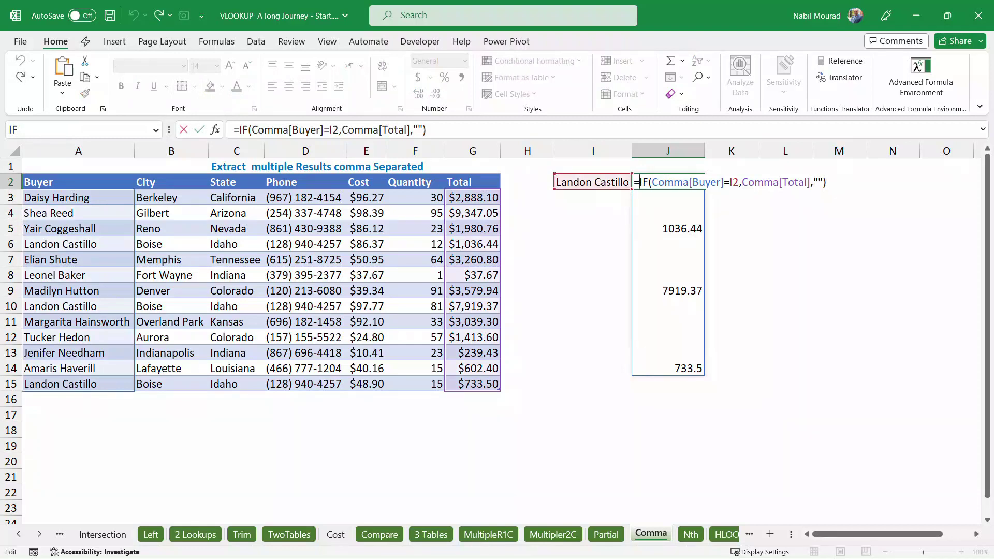
{"action": "type", "text": "text"}
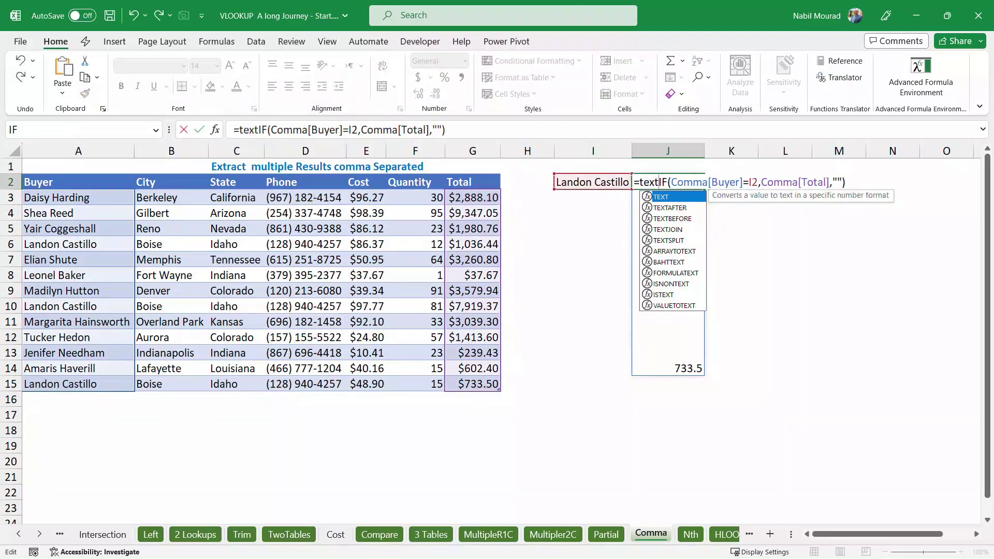
{"action": "key", "text": "Down"}
{"action": "key", "text": "Down"}
{"action": "key", "text": "Down"}
{"action": "key", "text": "Tab"}
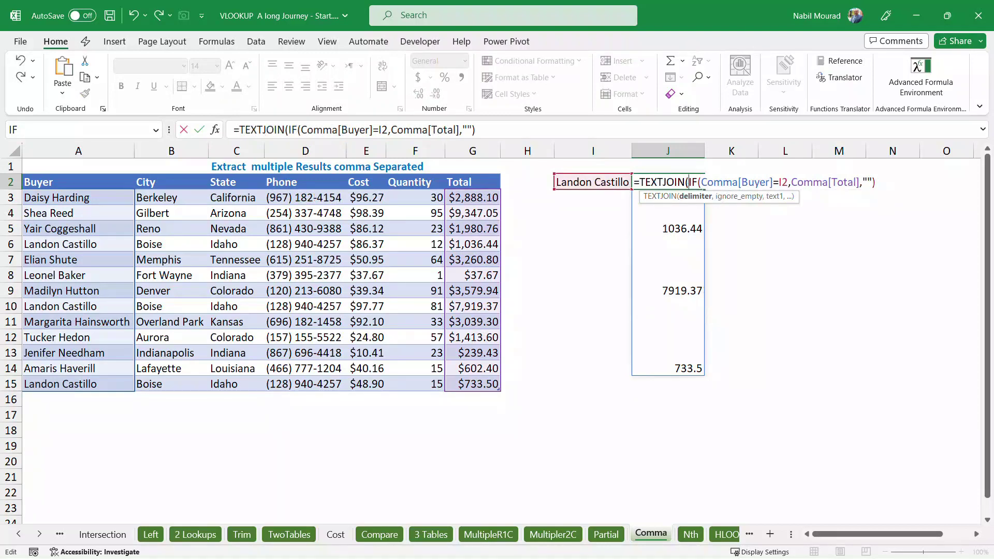
Complete J2 as =TEXTJOIN(",",,IF(Comma[Buyer]=I2,Comma[Total],"")), skipping the ignore_empty argument
{"action": "type", "text": "\",\""}
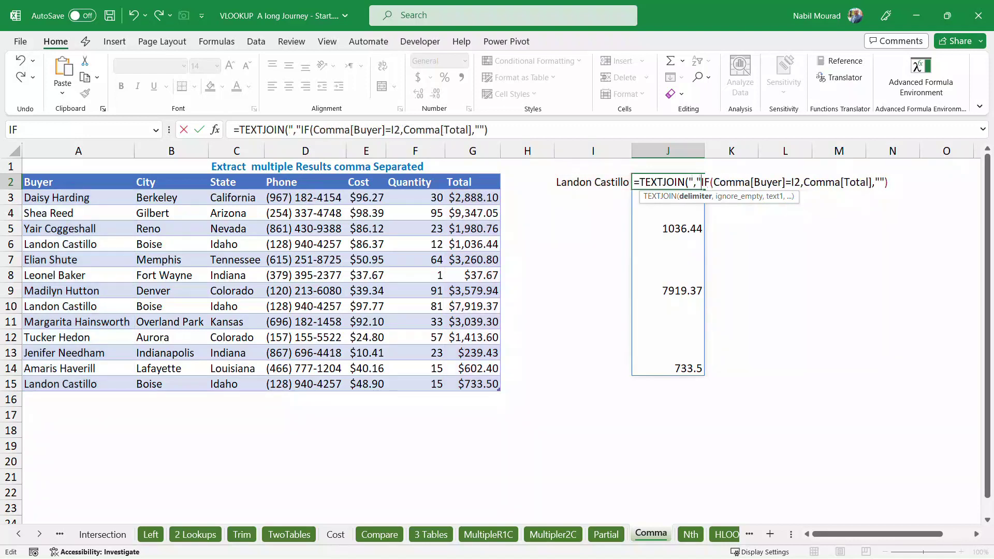
{"action": "key", "text": "Delete"}
{"action": "key", "text": "Delete"}
{"action": "type", "text": ","}
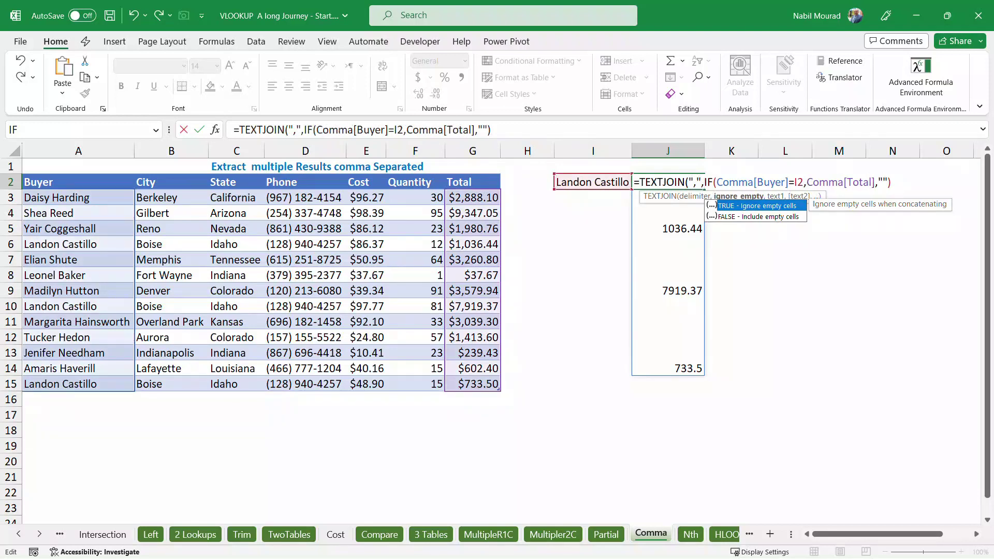
{"action": "type", "text": ","}
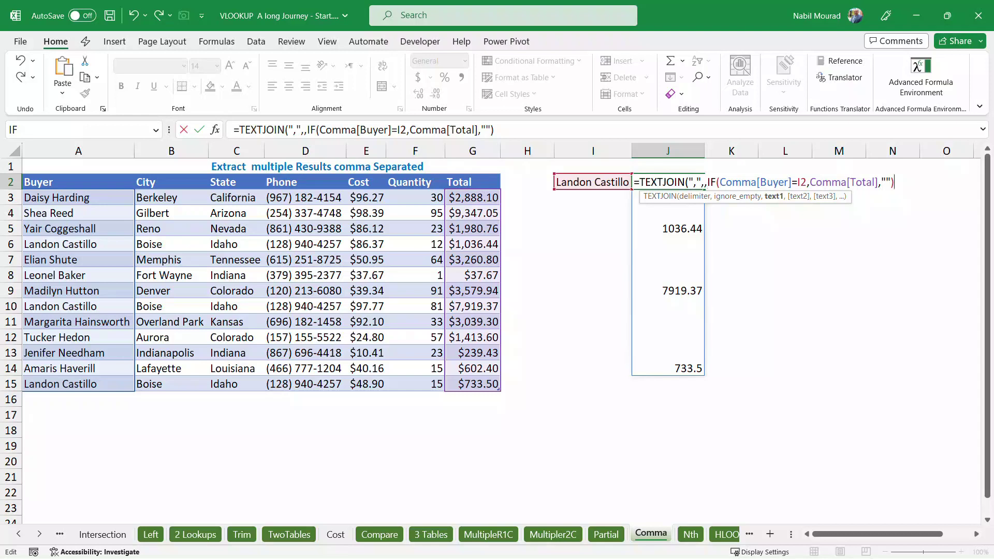
{"action": "type", "text": ")"}
{"action": "key", "text": "Return"}
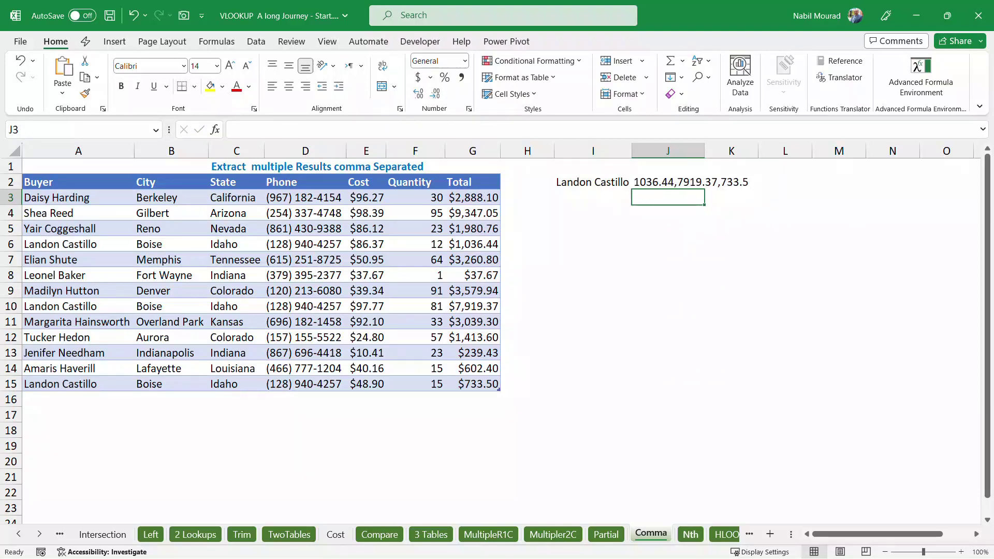
On the Nth sheet, examine the occurrence choices in I1 and the manager lookup cell H2
{"action": "left_click", "coordinate": [690, 534]}
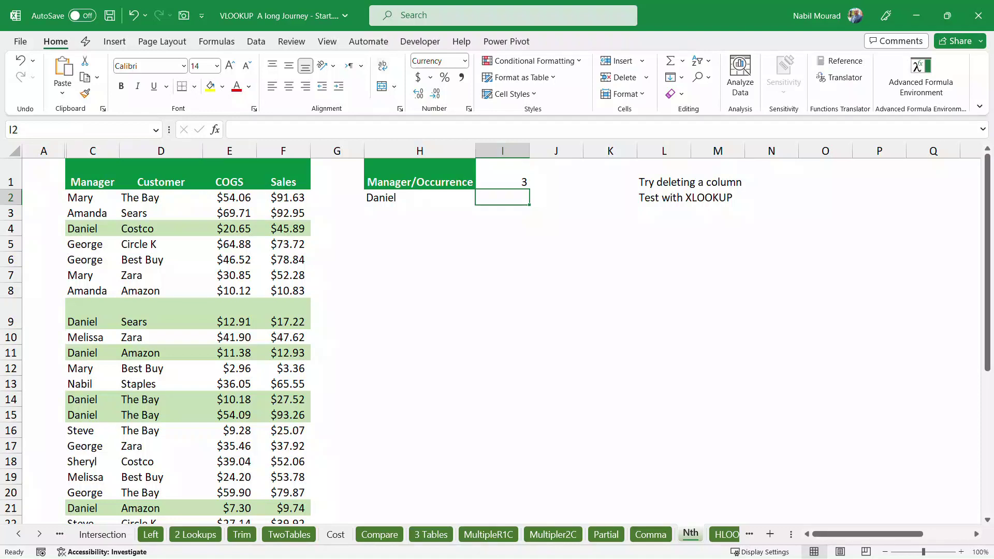
{"action": "left_click", "coordinate": [503, 175]}
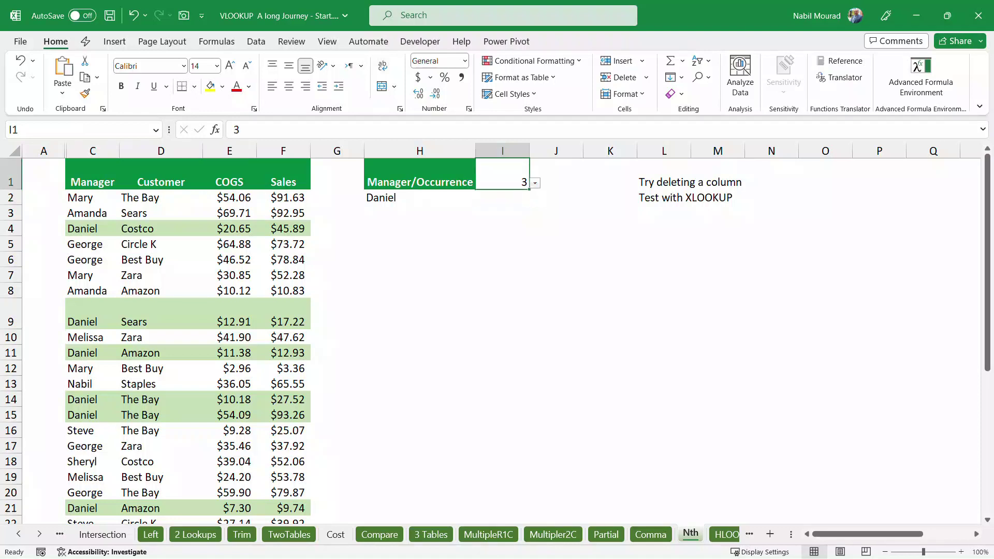
{"action": "key", "text": "alt+Down"}
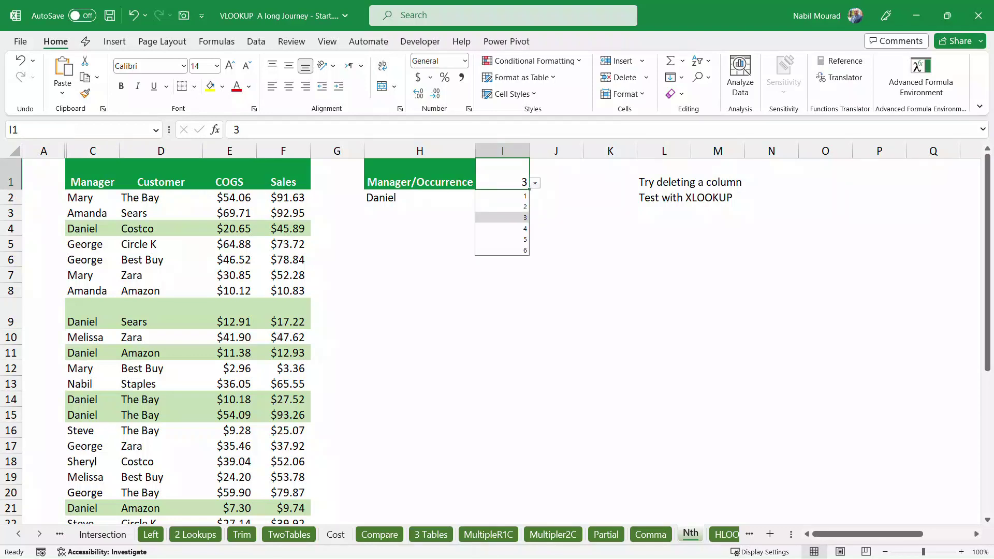
{"action": "key", "text": "Up"}
{"action": "key", "text": "Down"}
{"action": "left_click", "coordinate": [420, 198]}
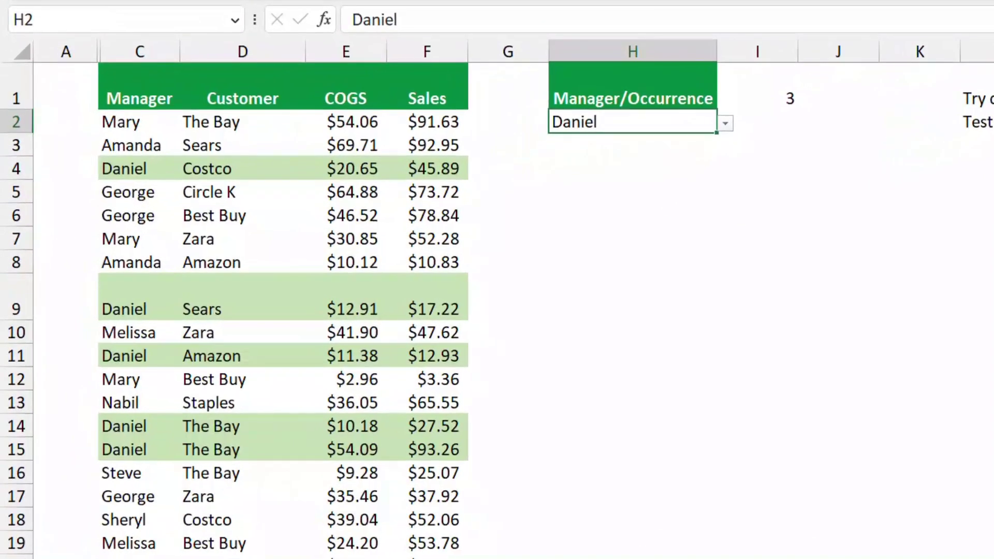
Unhide column B between columns A and C
{"action": "left_click_drag", "start_coordinate": [66, 51], "coordinate": [140, 51]}
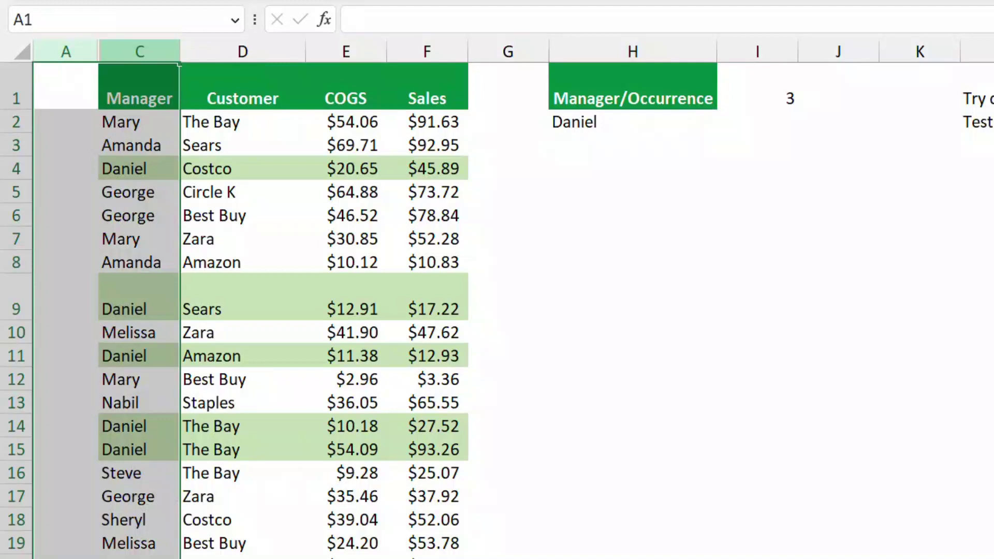
{"action": "right_click", "coordinate": [132, 51]}
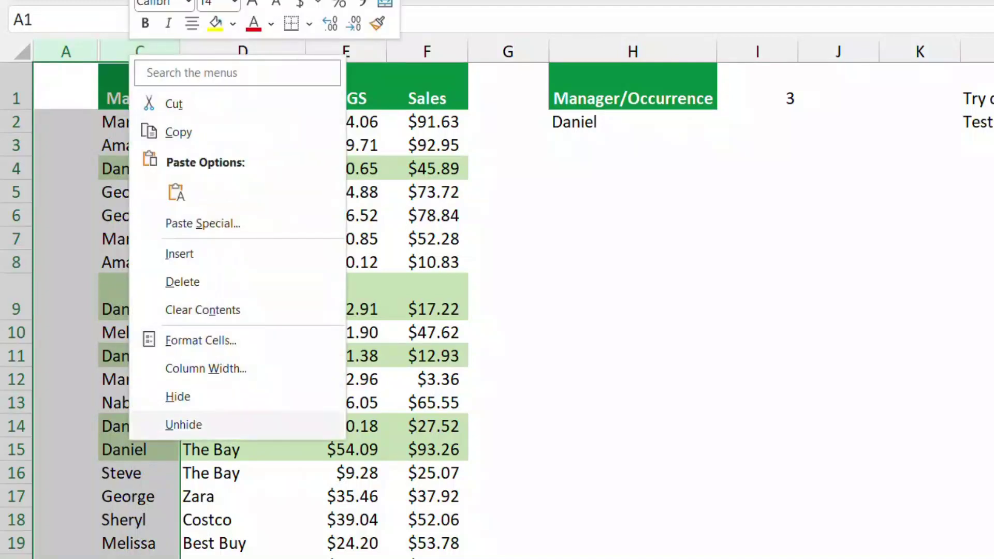
{"action": "left_click", "coordinate": [184, 425]}
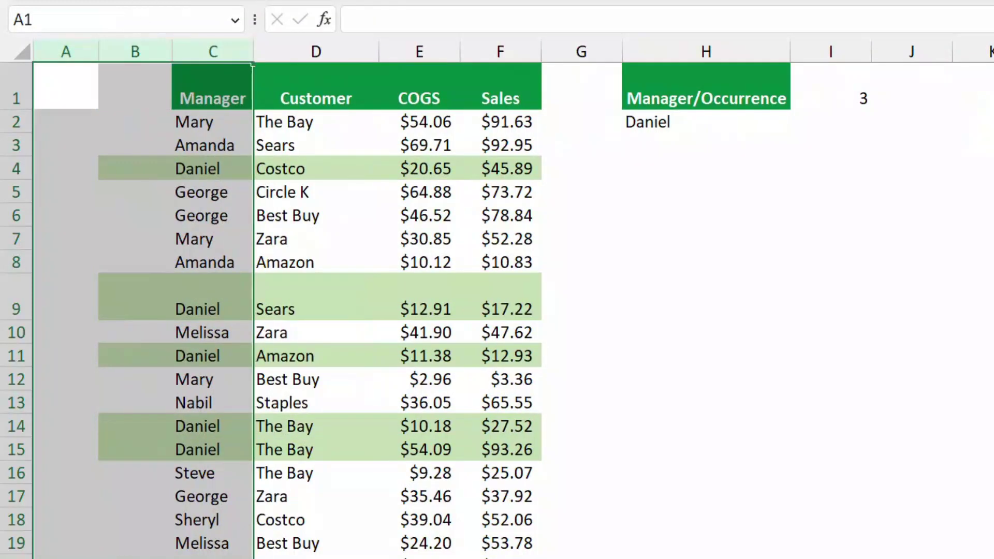
Start a helper formula in B2 that joins the manager in C2 with a COUNTIF function: =C2&COUNTIF(
{"action": "left_click", "coordinate": [135, 121]}
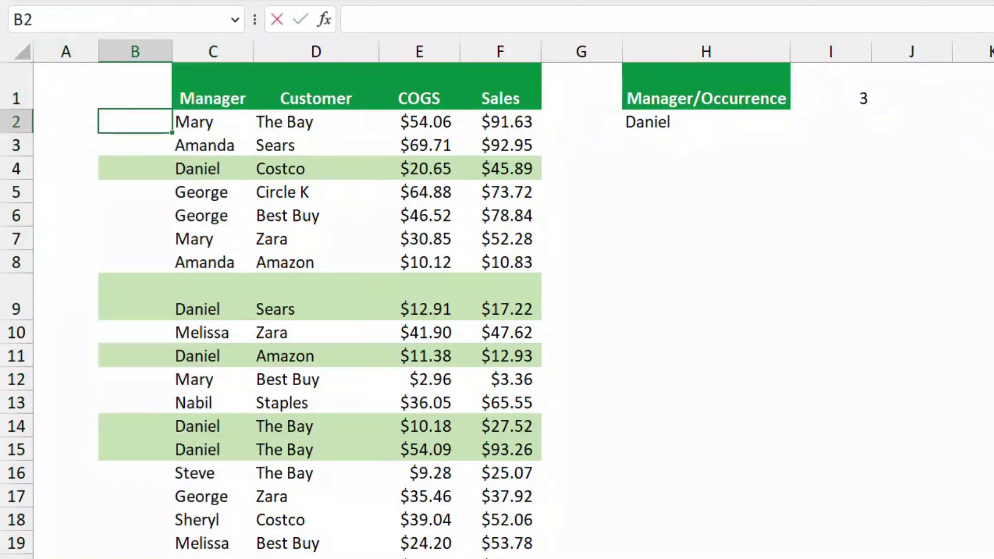
{"action": "type", "text": "="}
{"action": "left_click", "coordinate": [212, 122]}
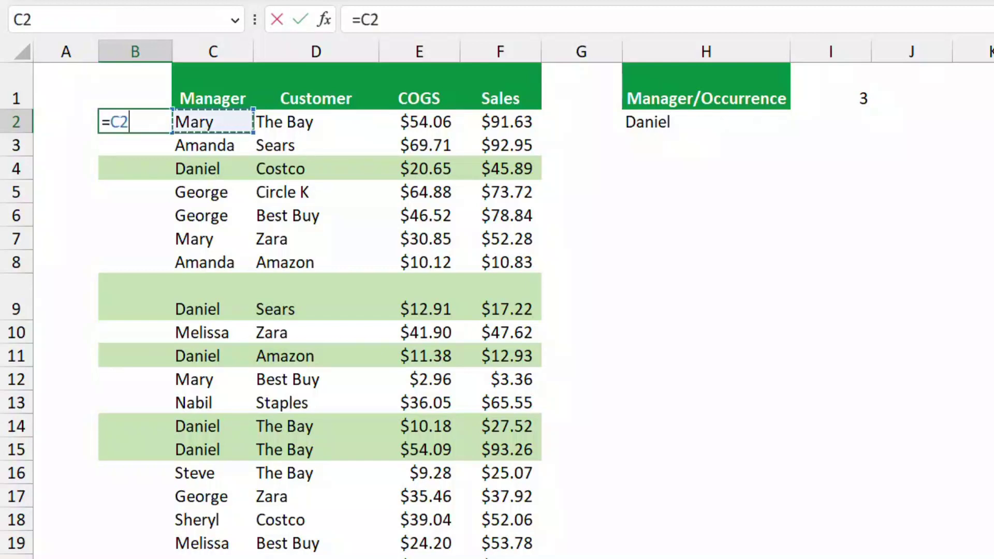
{"action": "type", "text": "&"}
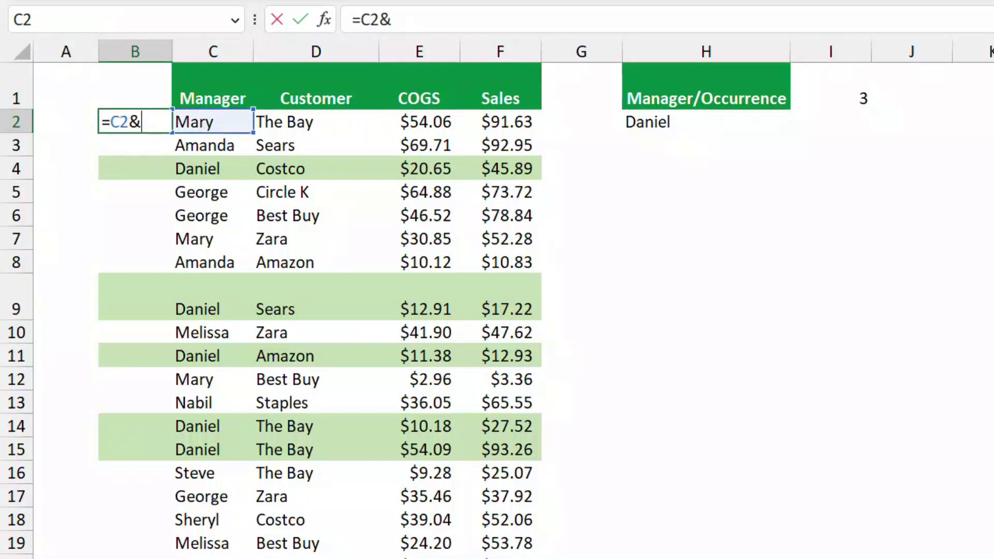
{"action": "type", "text": "C"}
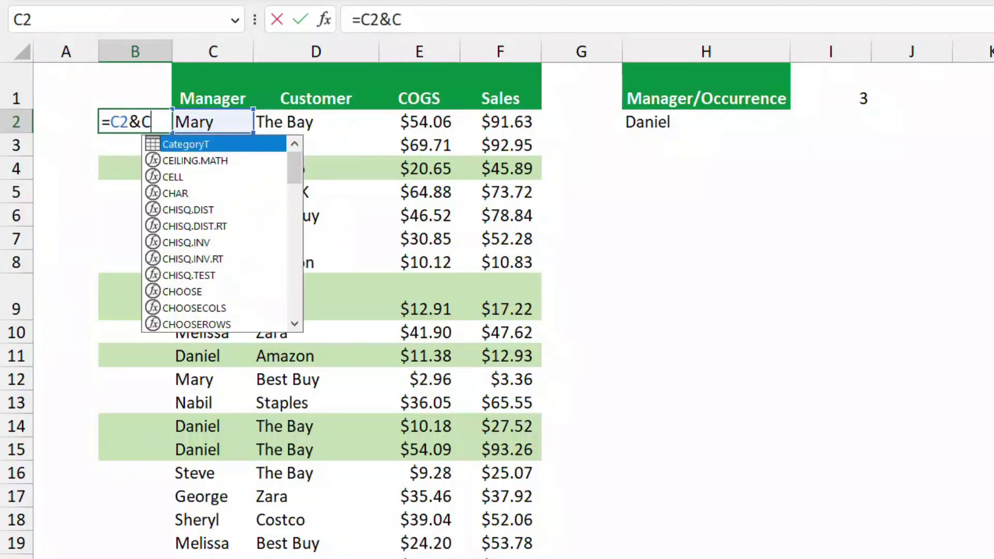
{"action": "type", "text": "ounti"}
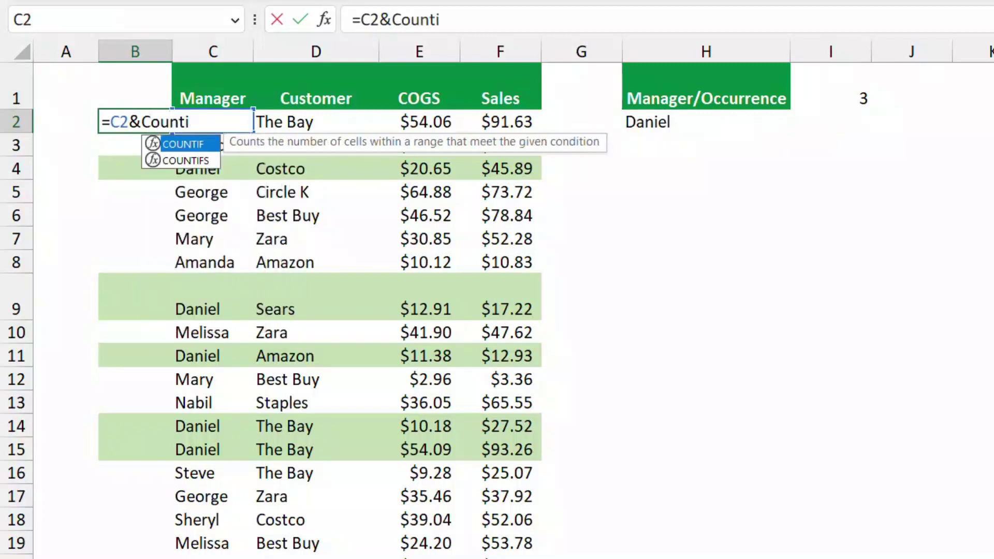
{"action": "key", "text": "Tab"}
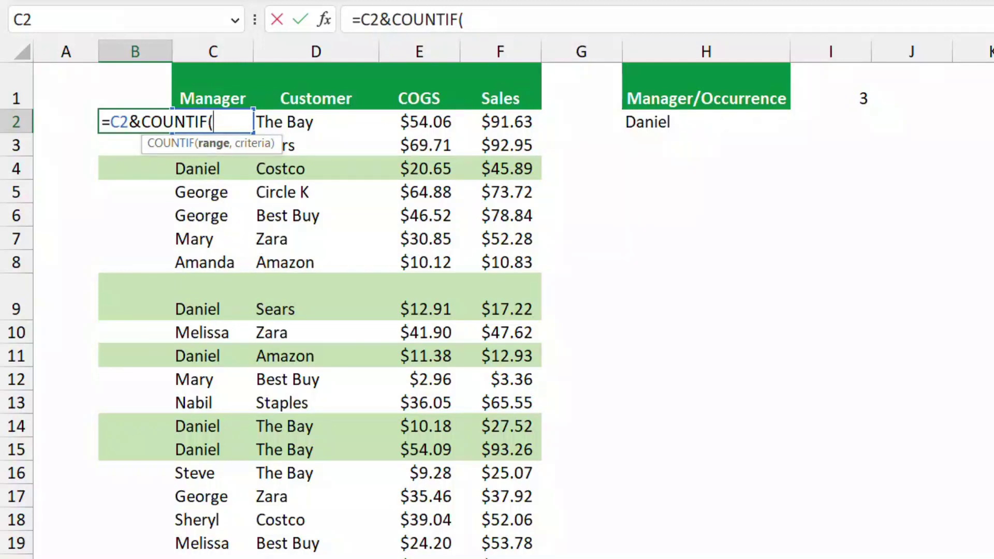
Complete the B2 formula as =C2&COUNTIF($C$2:C2,C2), anchoring only the start of the range
{"action": "key", "text": "Right"}
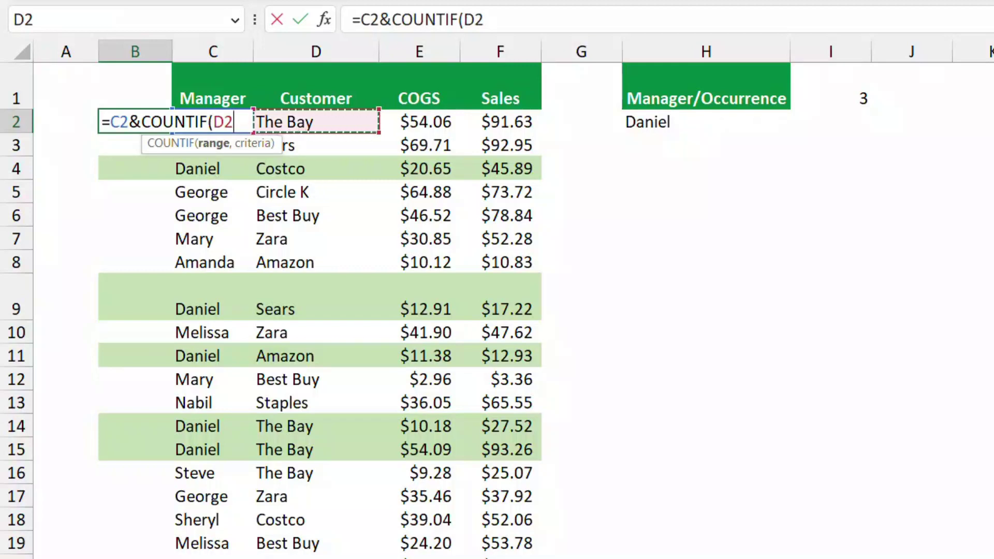
{"action": "key", "text": "Left"}
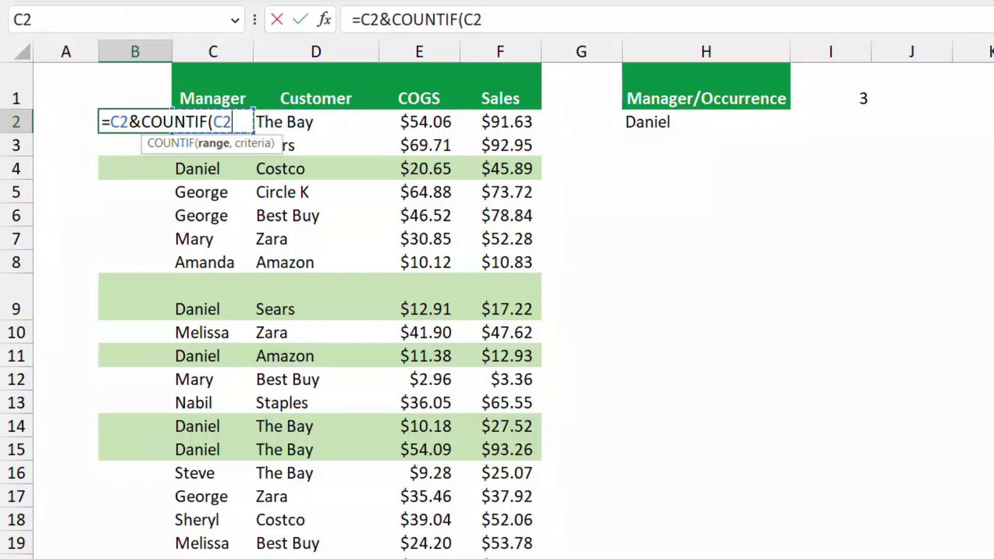
{"action": "type", "text": ":C2"}
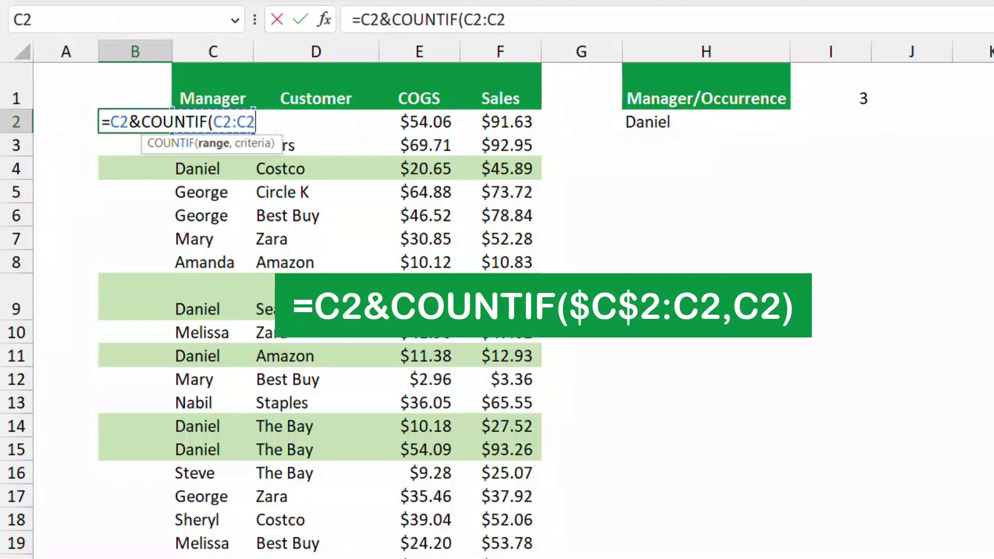
{"action": "double_click", "coordinate": [223, 122]}
{"action": "left_click", "coordinate": [223, 122]}
{"action": "key", "text": "F4"}
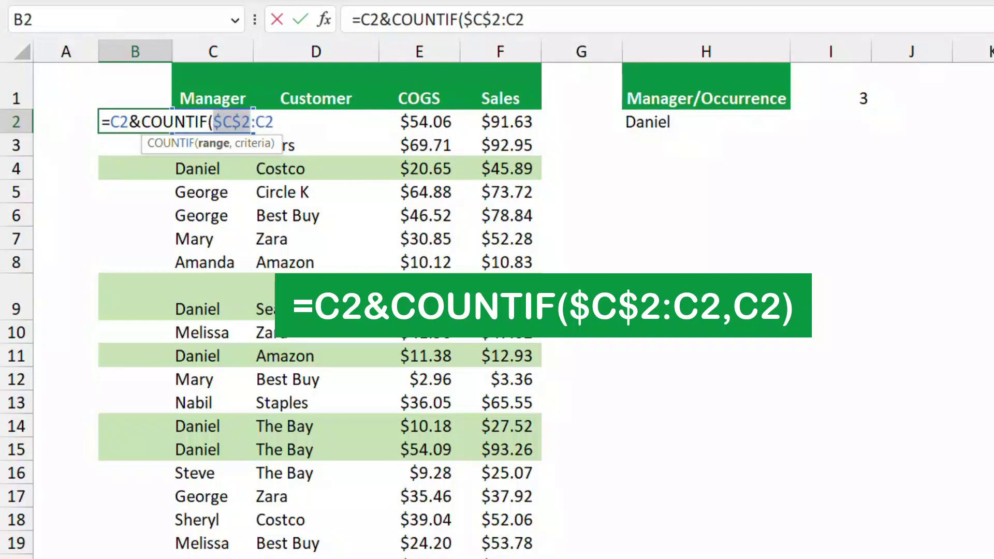
{"action": "key", "text": "End"}
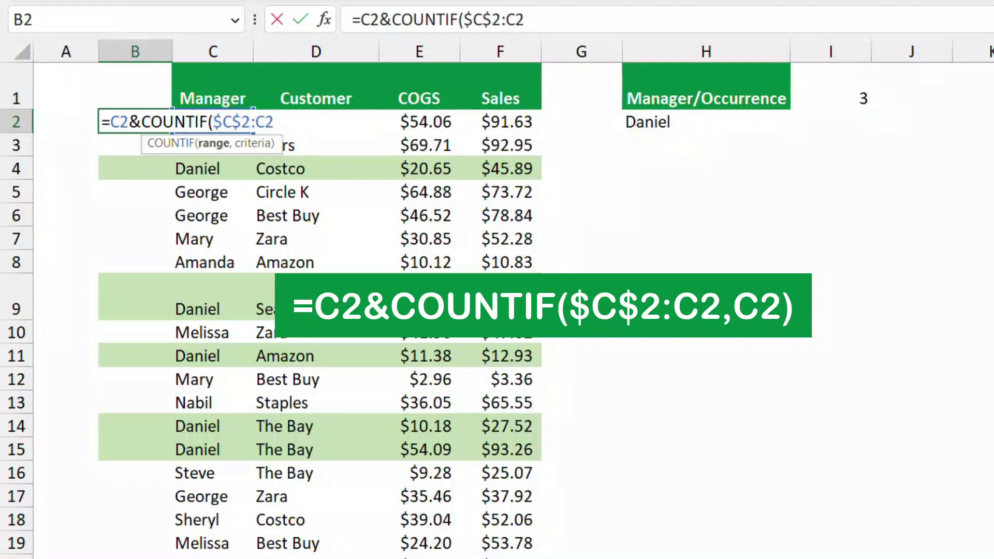
{"action": "type", "text": ","}
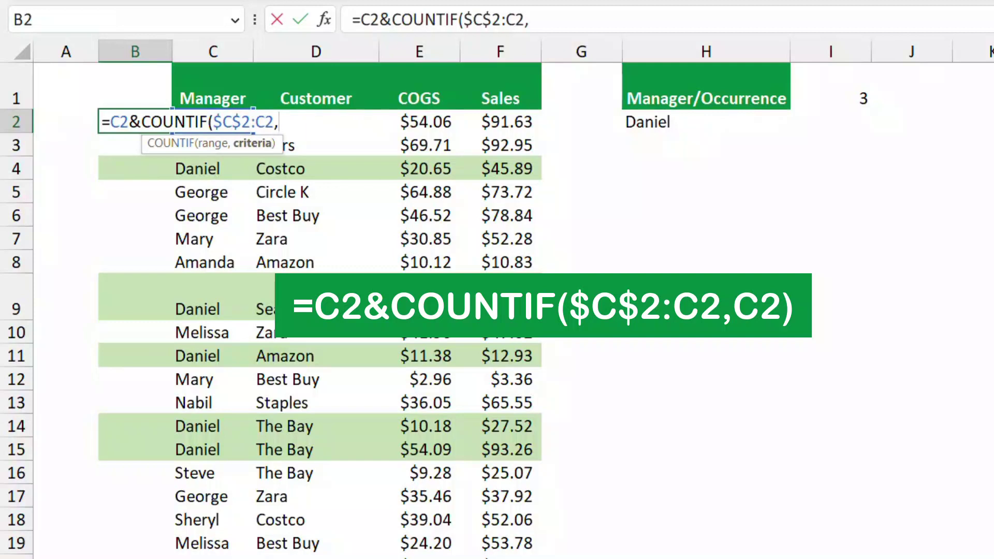
{"action": "type", "text": "C2)"}
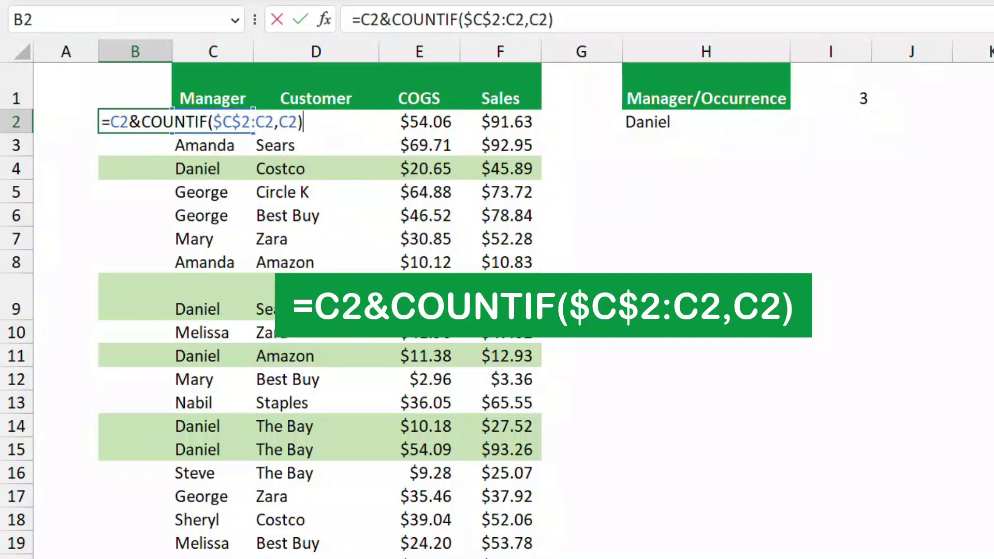
{"action": "key", "text": "Return"}
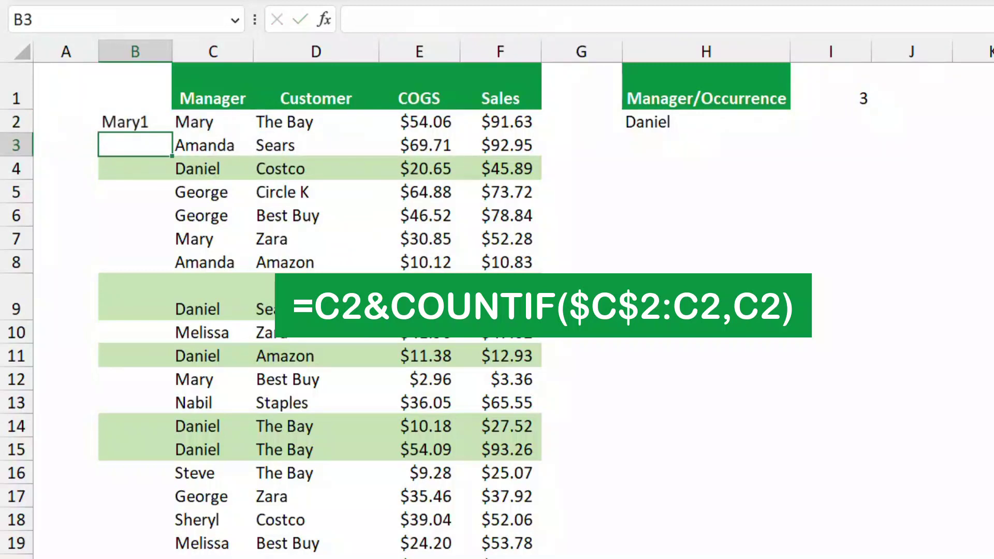
Fill the B2 helper formula down column B for all data rows and check the copied formula in B7
{"action": "left_click", "coordinate": [134, 121]}
{"action": "double_click", "coordinate": [172, 133]}
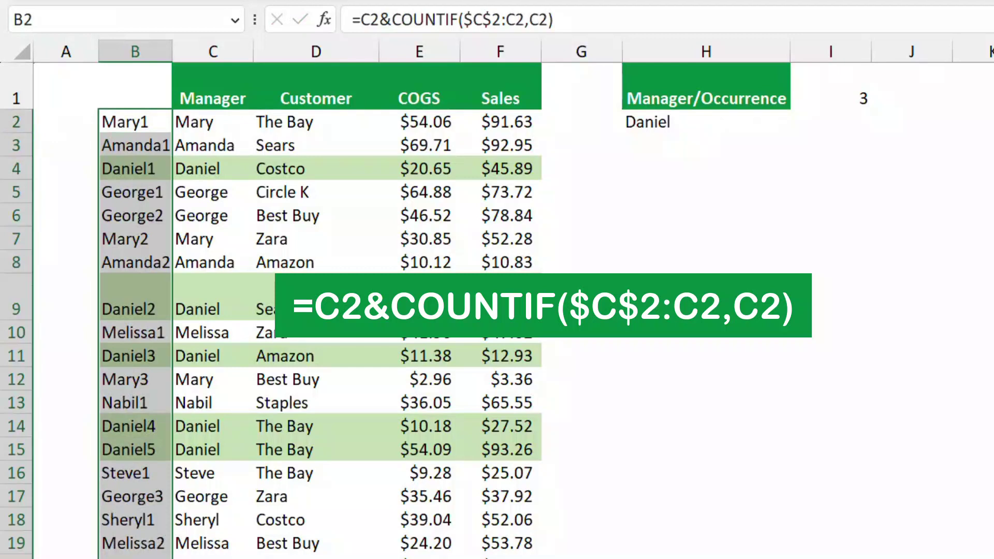
{"action": "left_click", "coordinate": [135, 238]}
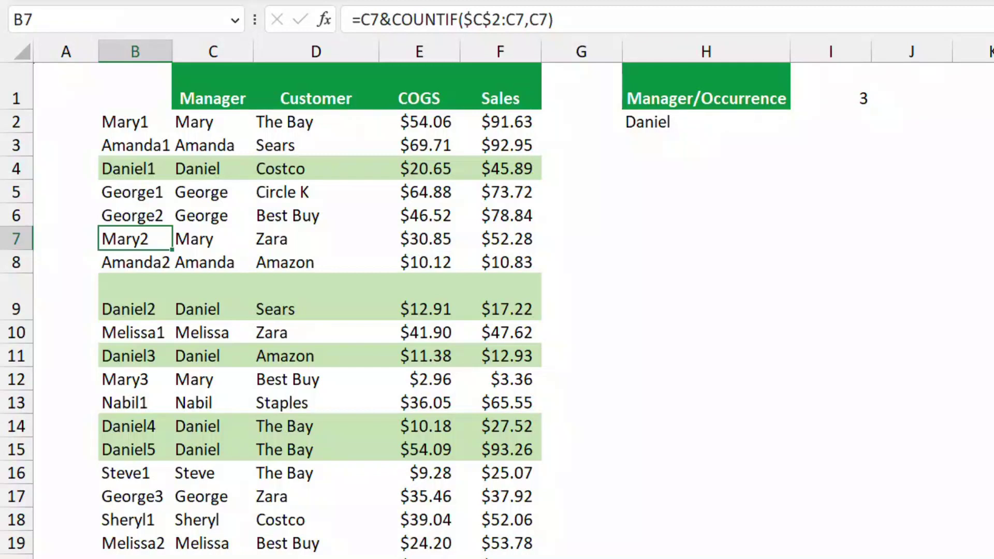
Start a VLOOKUP in I2 with H2&I1 as the lookup value
{"action": "left_click", "coordinate": [706, 122]}
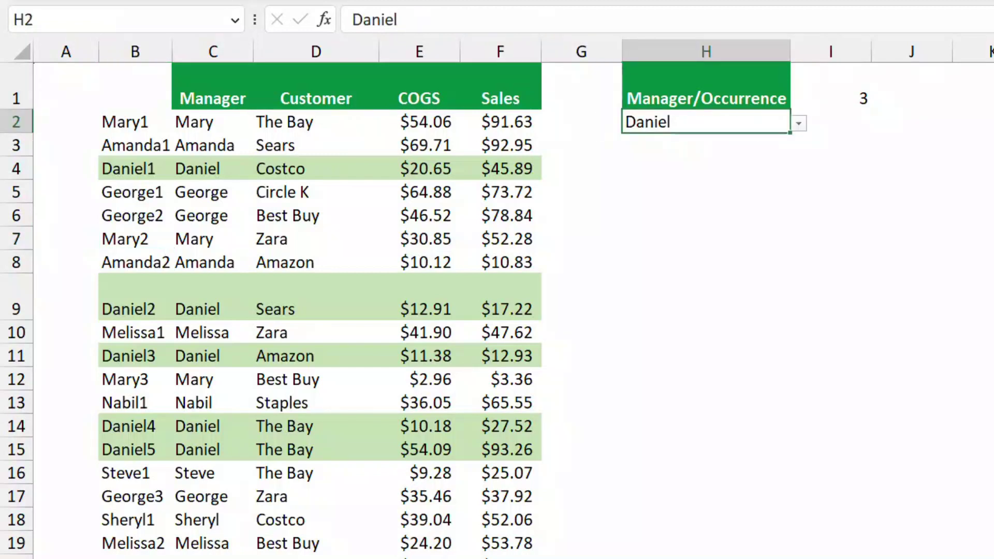
{"action": "left_click", "coordinate": [831, 121]}
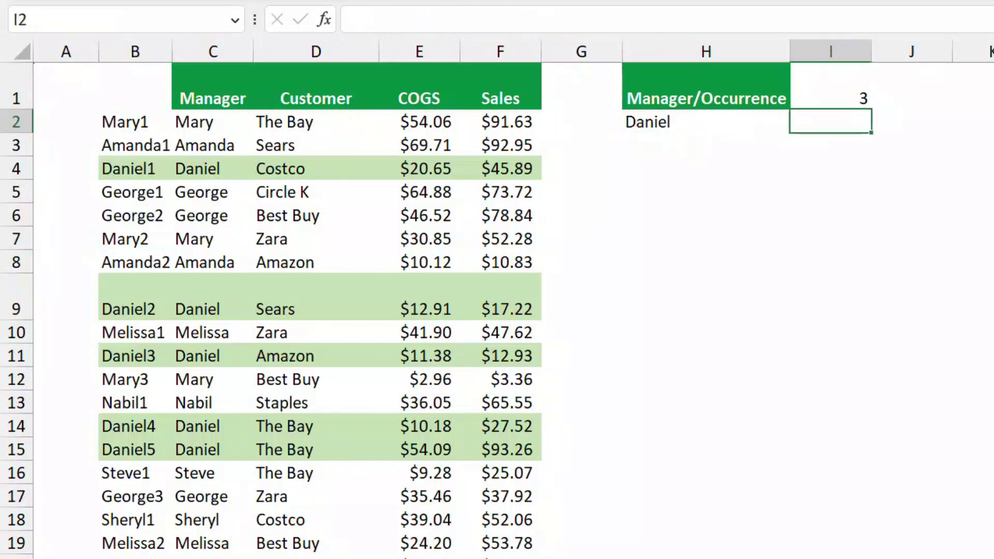
{"action": "type", "text": "=vl"}
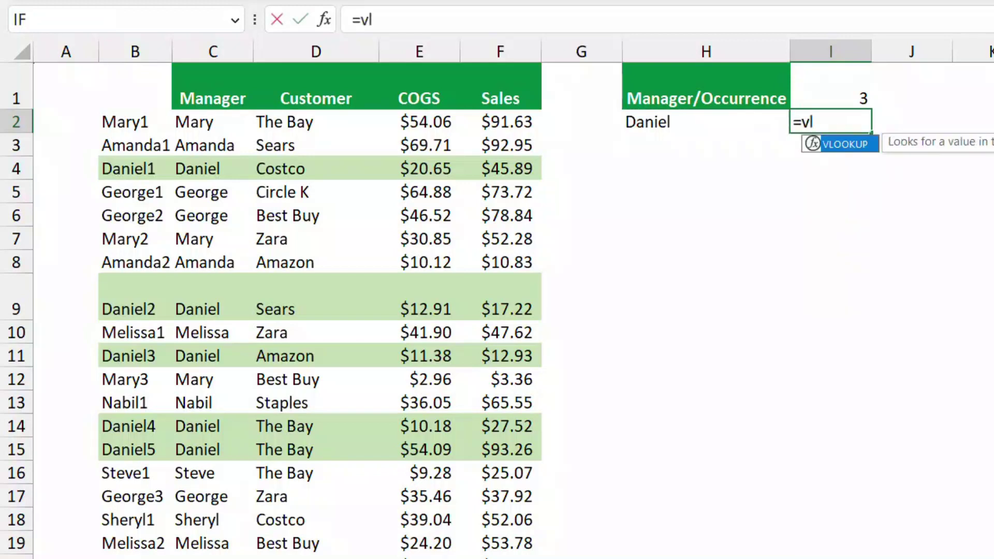
{"action": "key", "text": "Tab"}
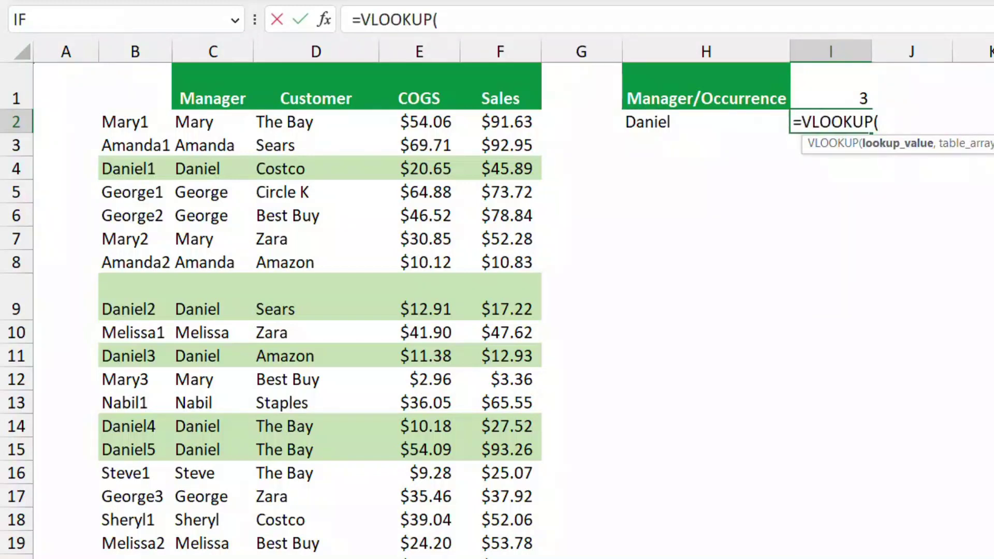
{"action": "key", "text": "Left"}
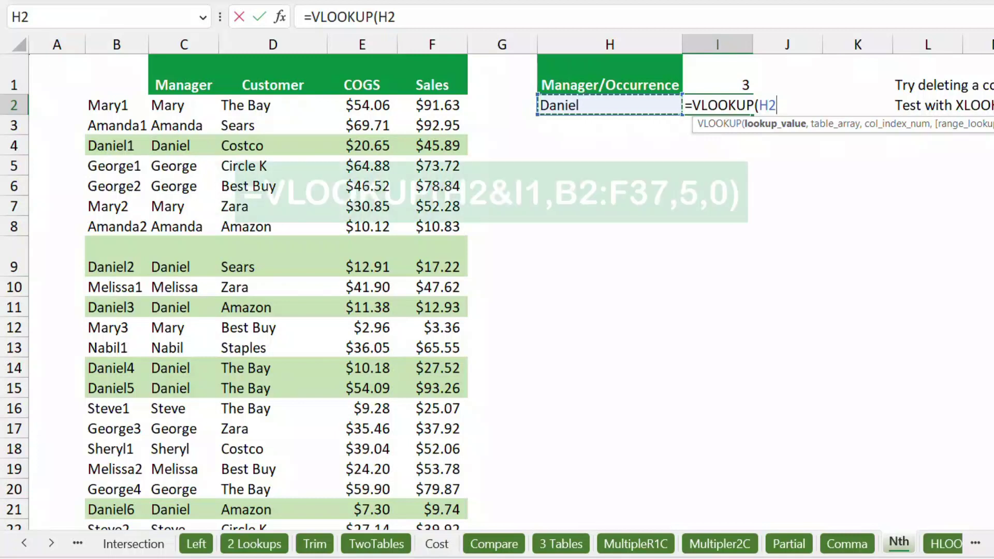
{"action": "type", "text": "&"}
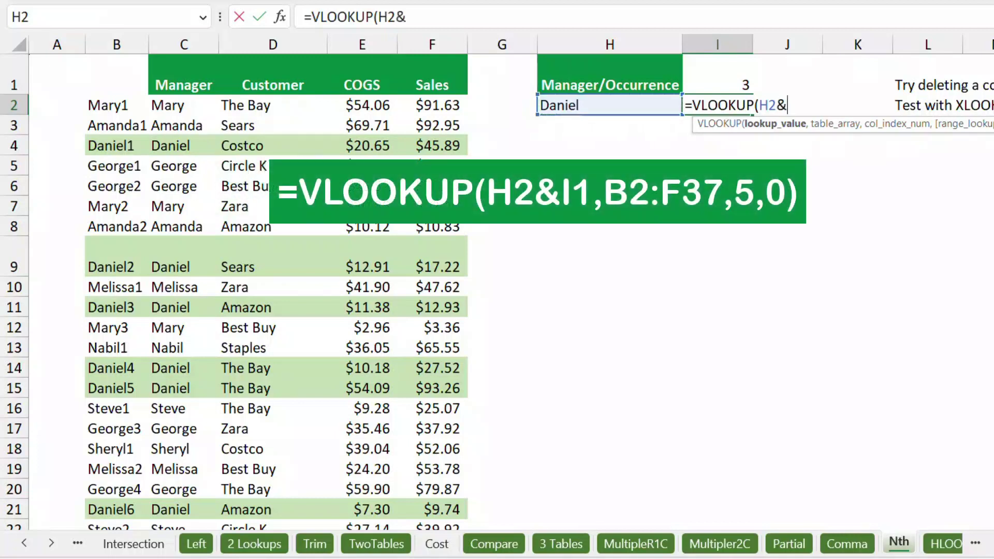
{"action": "key", "text": "Up"}
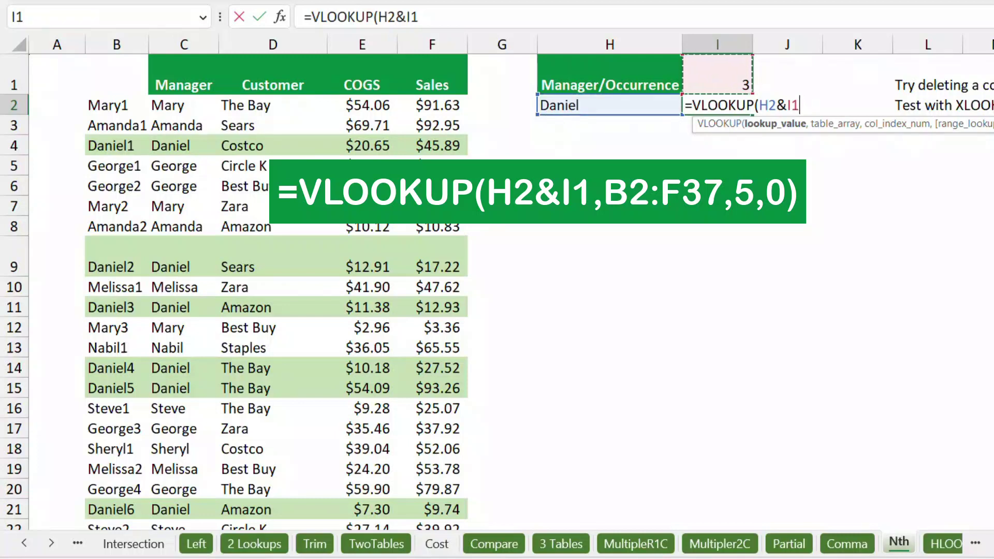
{"action": "type", "text": ","}
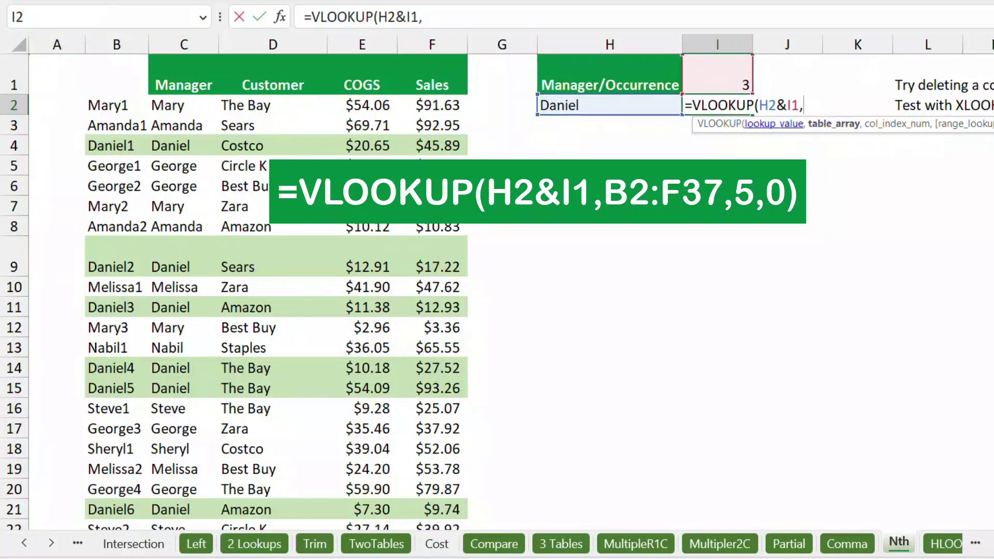
Set the VLOOKUP's table array to B2:F37, starting at the helper column
{"action": "left_click", "coordinate": [116, 105]}
{"action": "key", "text": "ctrl+shift+Right"}
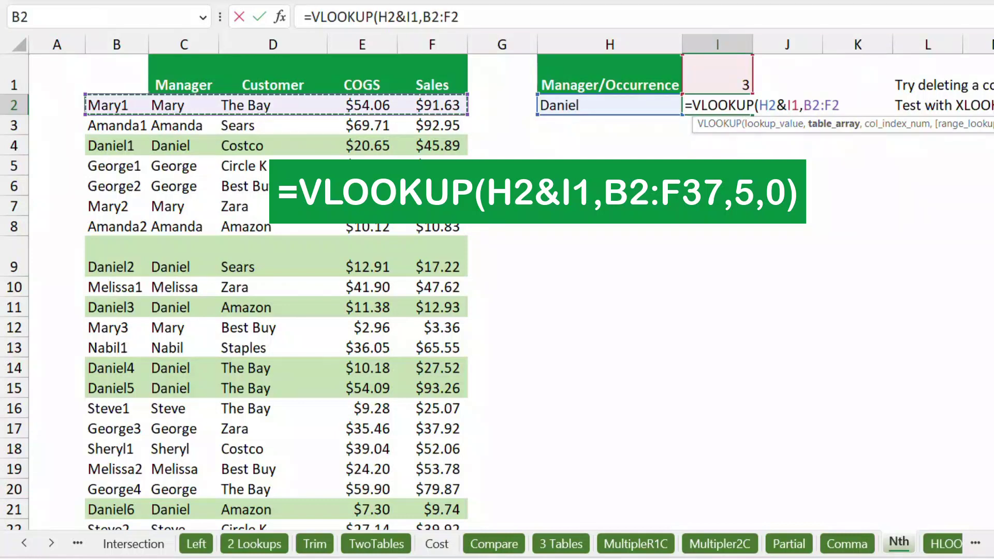
{"action": "key", "text": "ctrl+shift+Down"}
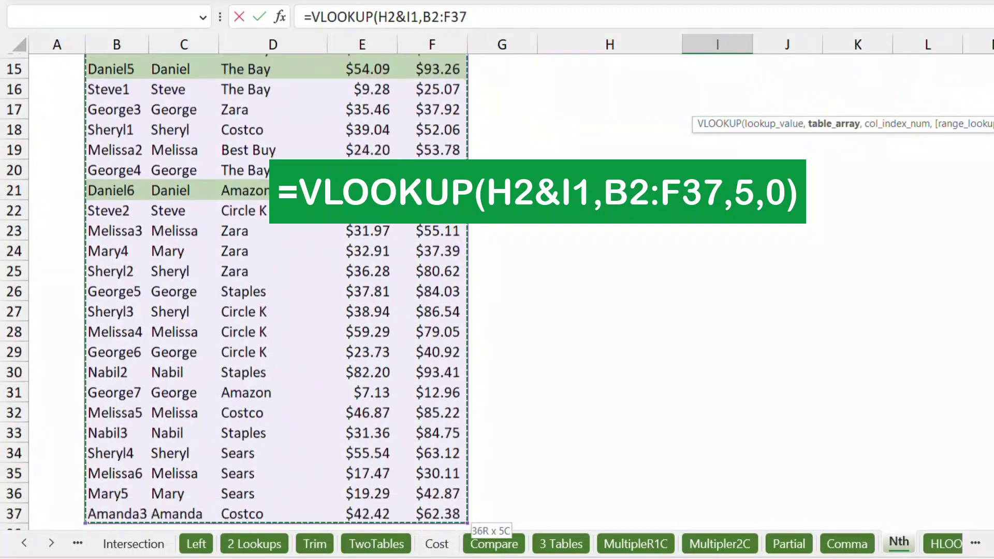
{"action": "key", "text": "ctrl+BackSpace"}
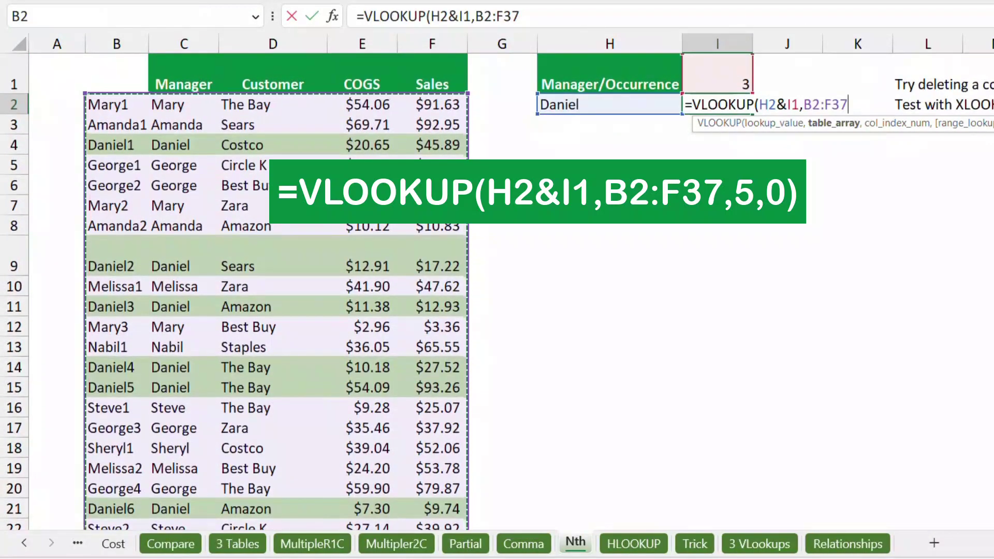
{"action": "type", "text": ","}
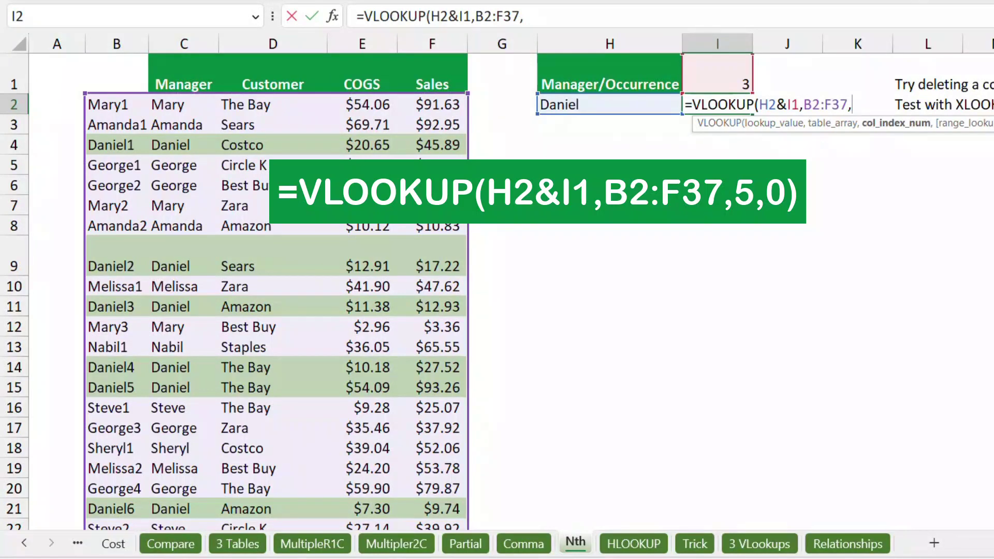
Finish the I2 formula as =VLOOKUP(H2&I1,B2:F37,5,0), using column index 5 and exact match
{"action": "type", "text": "5"}
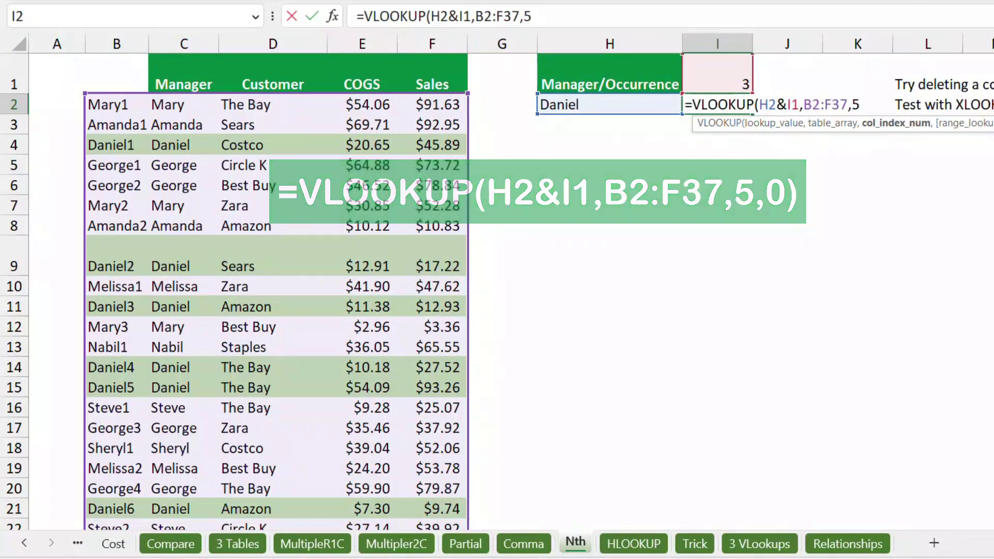
{"action": "type", "text": ",0"}
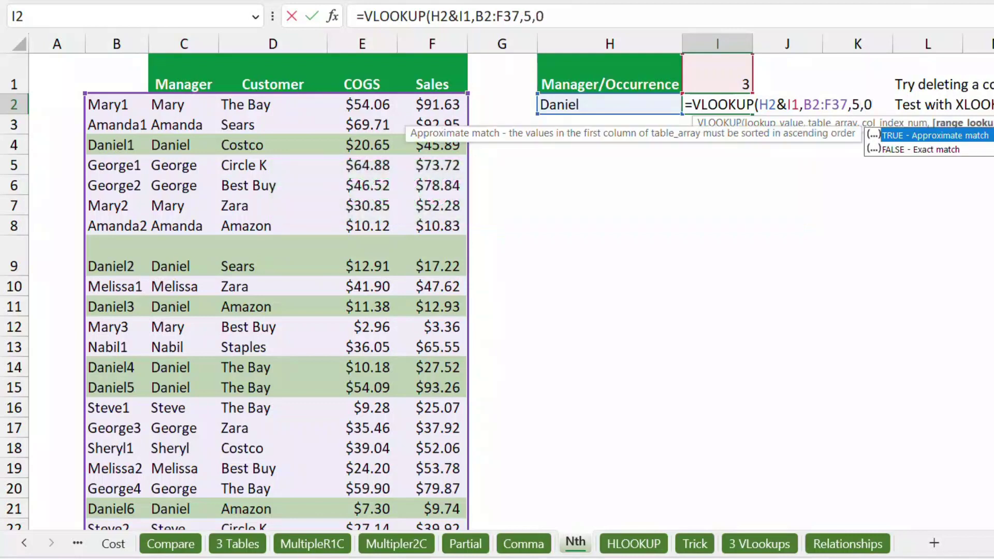
{"action": "type", "text": ")"}
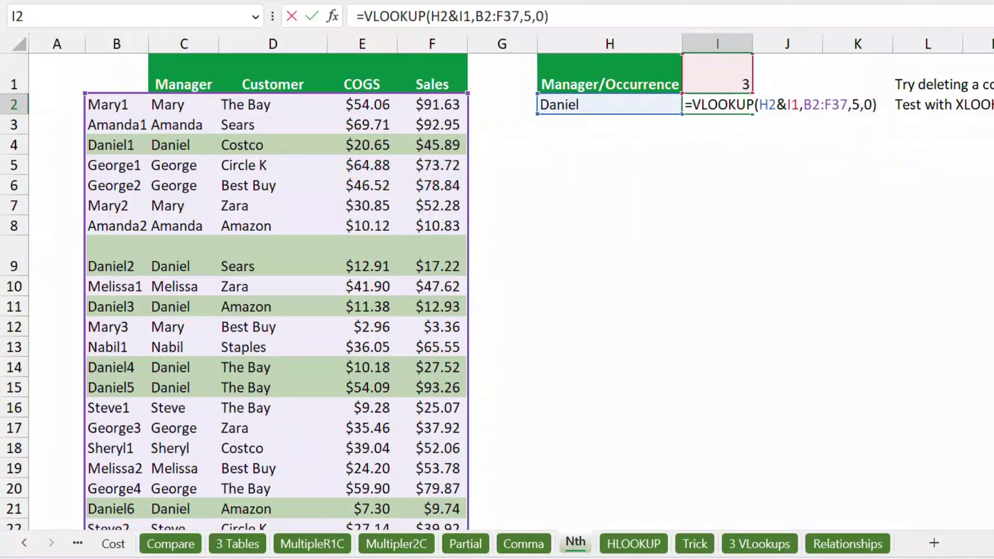
{"action": "key", "text": "ctrl+Return"}
{"action": "key", "text": "Return"}
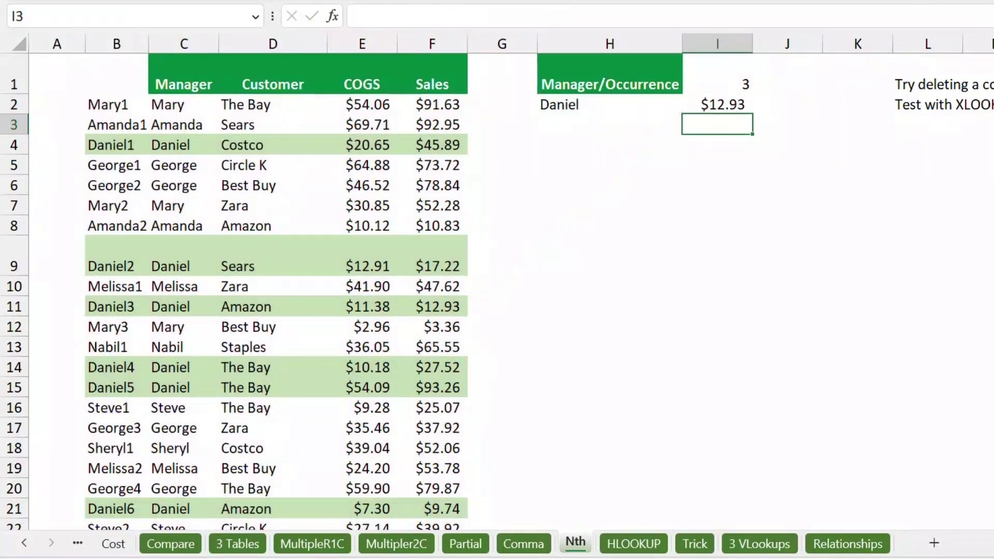
Change the occurrence number in I1 to 5 to test the lookup
{"action": "left_click", "coordinate": [717, 85]}
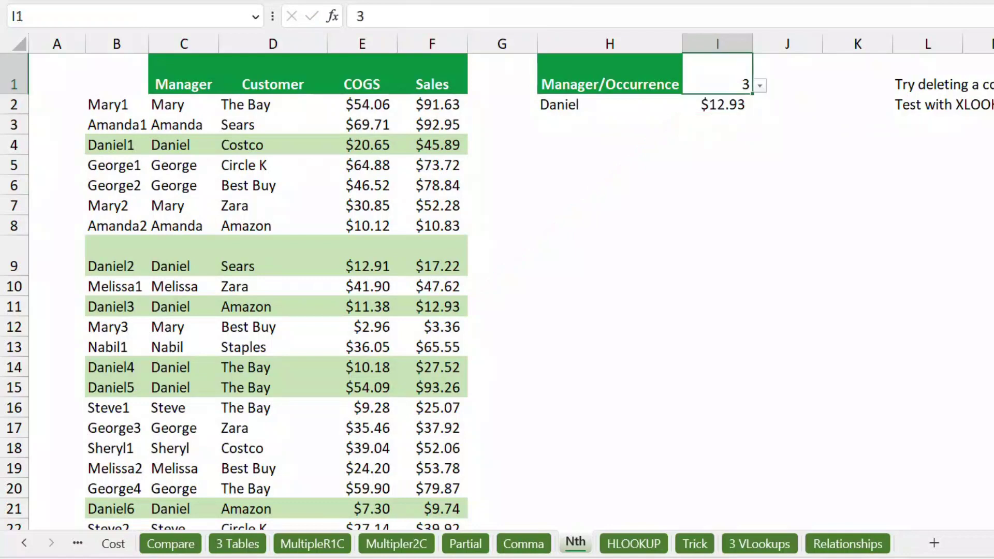
{"action": "key", "text": "alt+Down"}
{"action": "key", "text": "Down"}
{"action": "key", "text": "Down"}
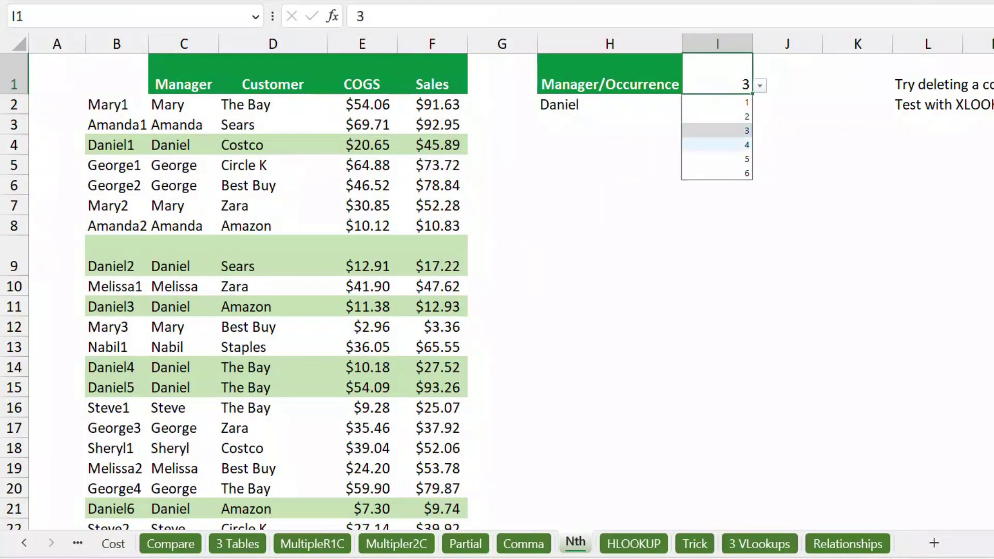
{"action": "key", "text": "Return"}
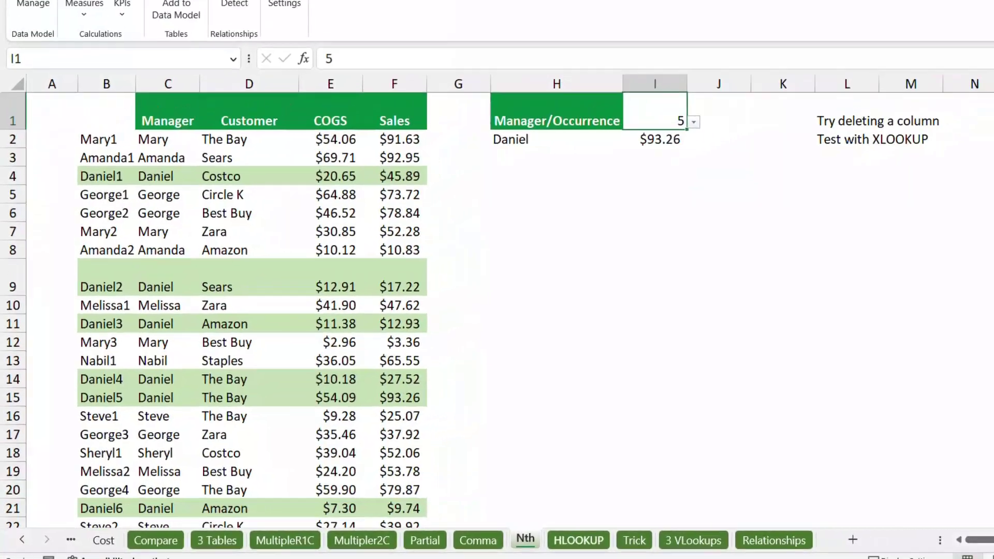
Switch to the HLOOKUP sheet and view the country dropdown list in B9
{"action": "key", "text": "ctrl+Page_Down"}
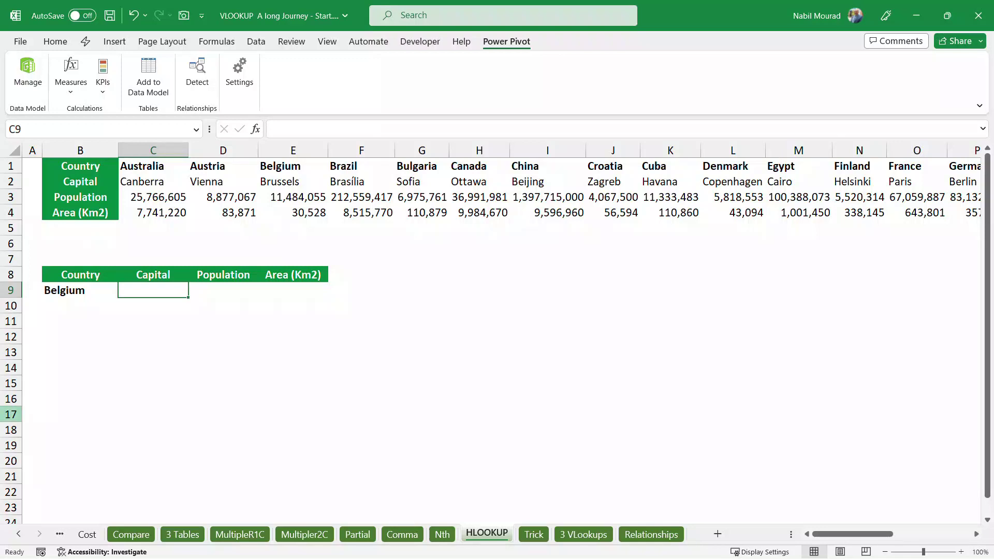
{"action": "left_click", "coordinate": [80, 290]}
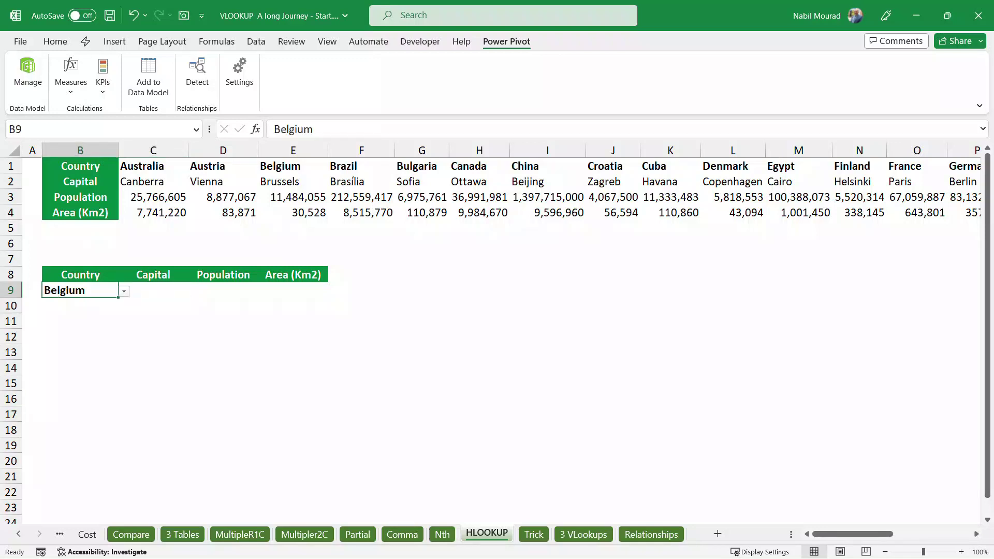
{"action": "key", "text": "alt+Down"}
{"action": "key", "text": "Escape"}
Start an HLOOKUP in C9 with the absolute reference $B$9 as the lookup value
{"action": "left_click", "coordinate": [153, 290]}
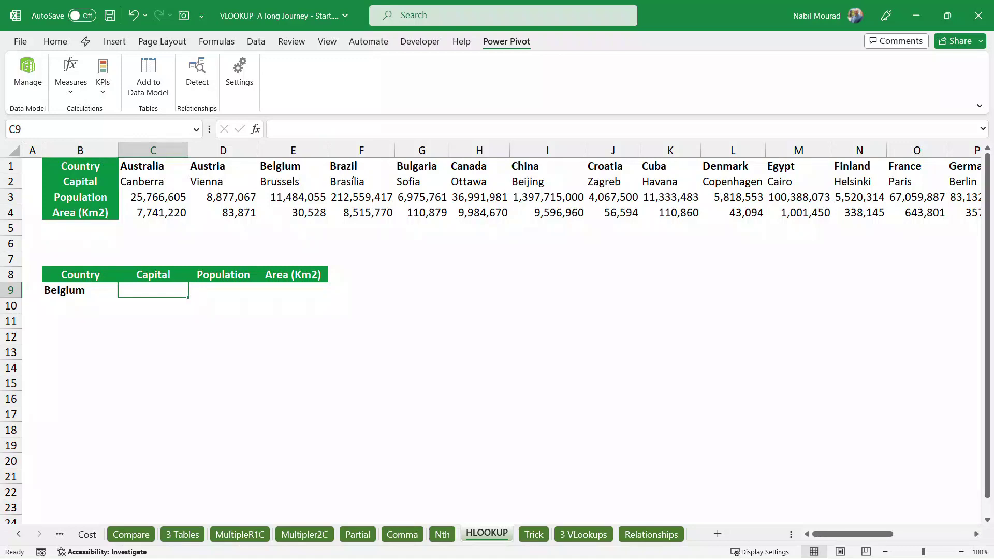
{"action": "type", "text": "=hlo"}
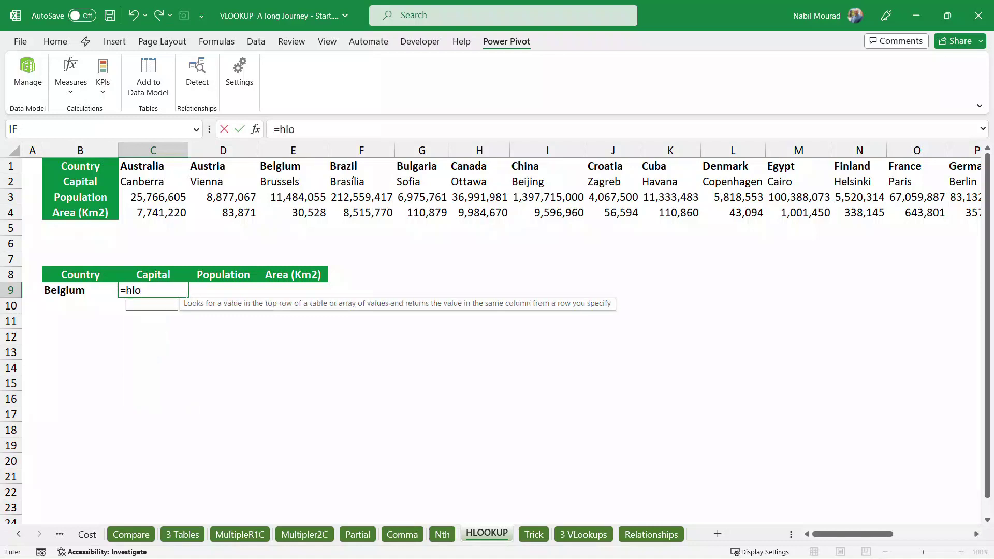
{"action": "key", "text": "Tab"}
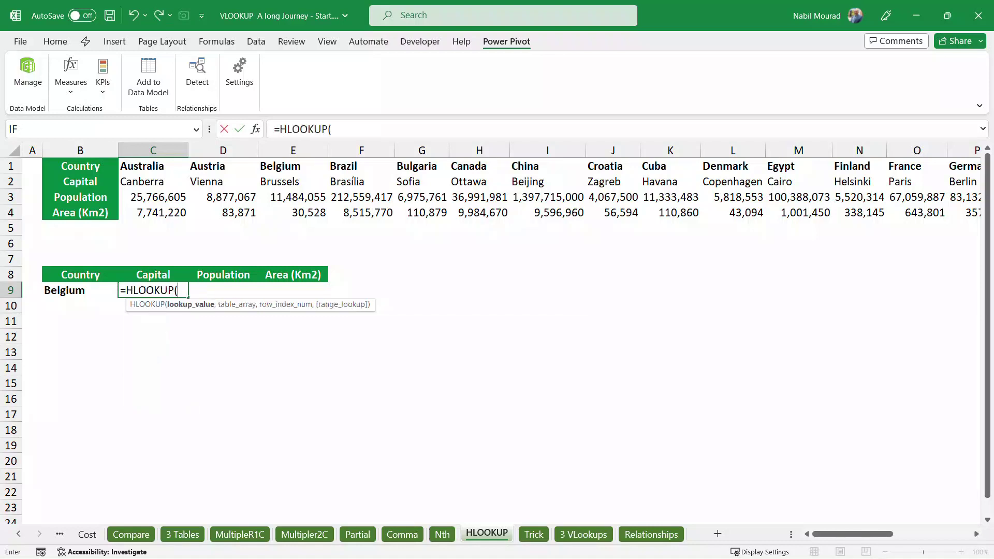
{"action": "left_click", "coordinate": [81, 290]}
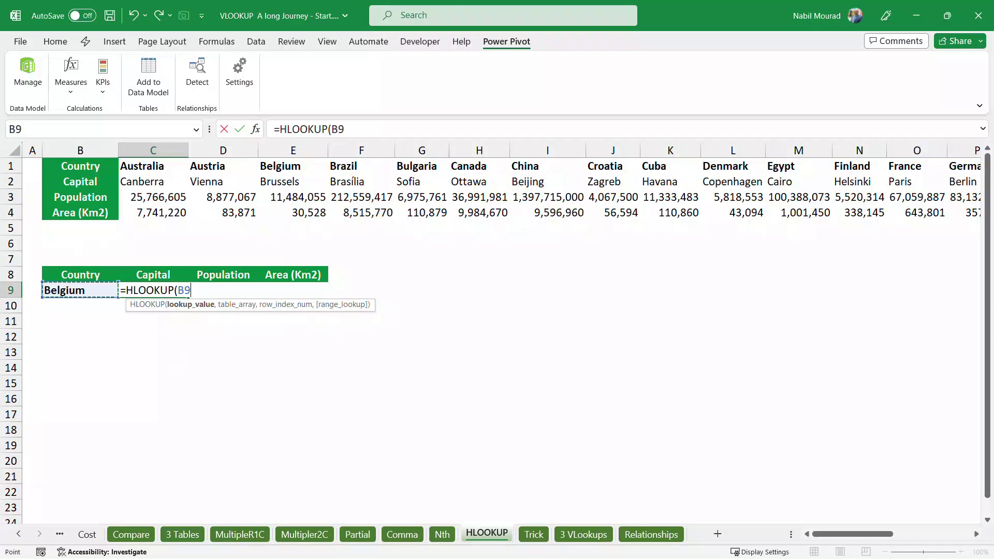
{"action": "key", "text": "F4"}
{"action": "type", "text": ","}
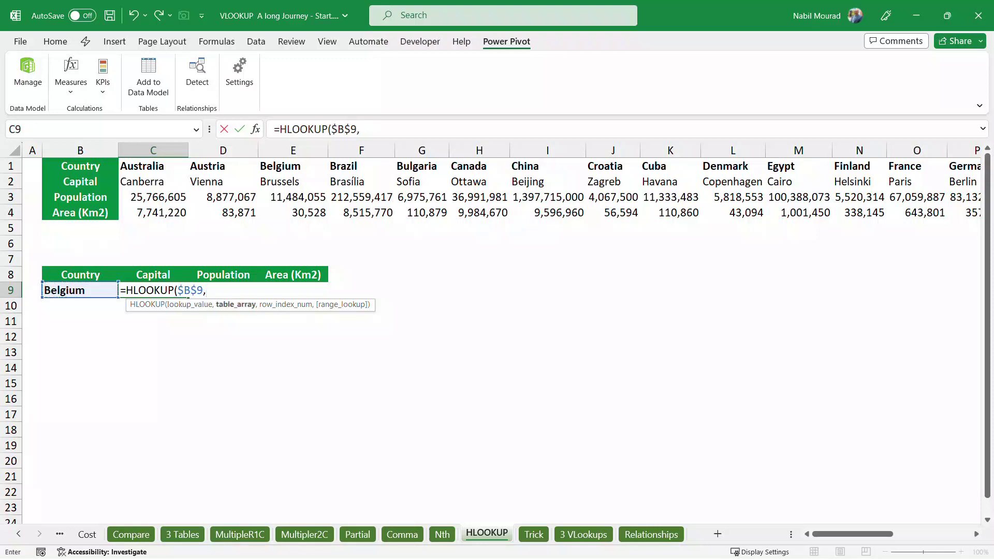
Set the HLOOKUP's table array to the country data as the absolute range $C$1:$AD$4
{"action": "left_click_drag", "start_coordinate": [152, 165], "coordinate": [153, 212]}
{"action": "key", "text": "ctrl+shift+Right"}
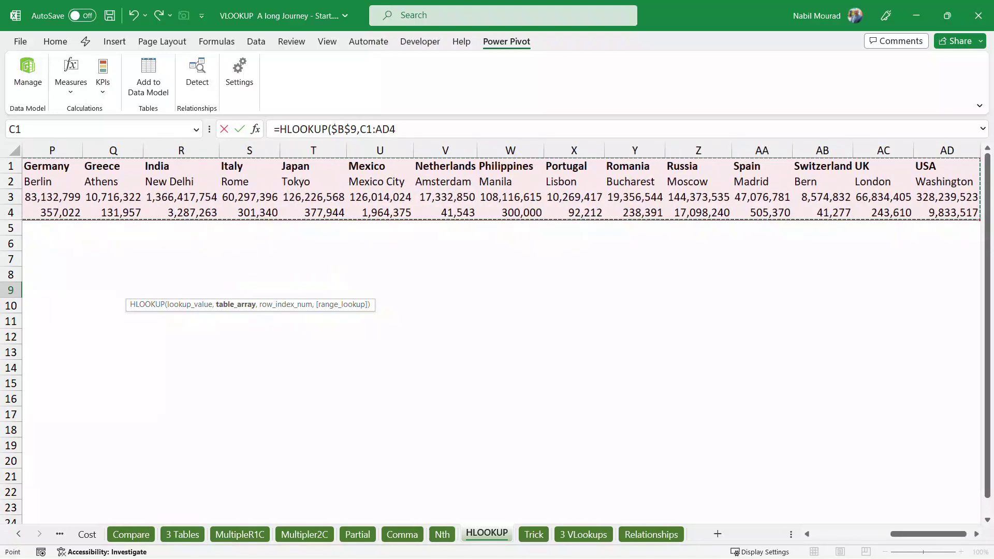
{"action": "key", "text": "F4"}
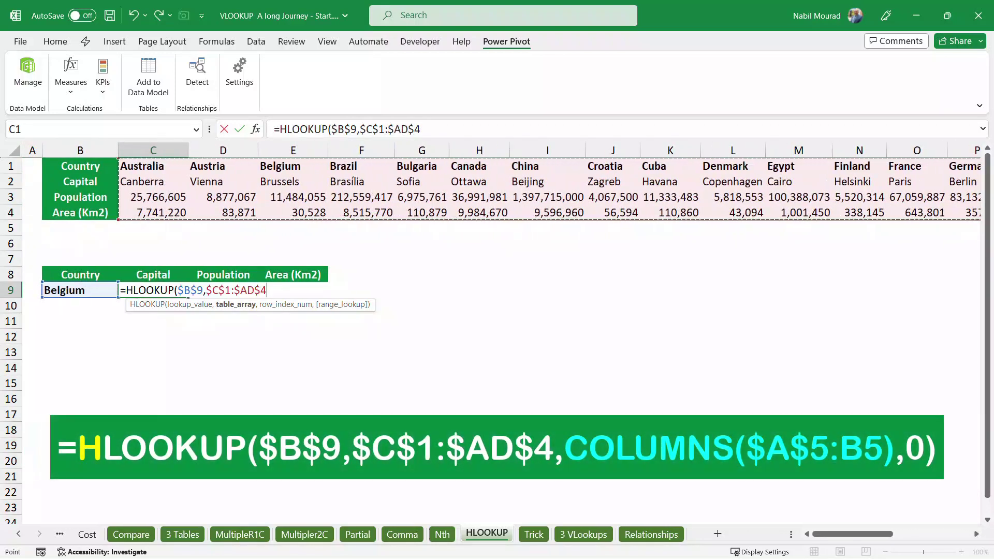
{"action": "type", "text": ","}
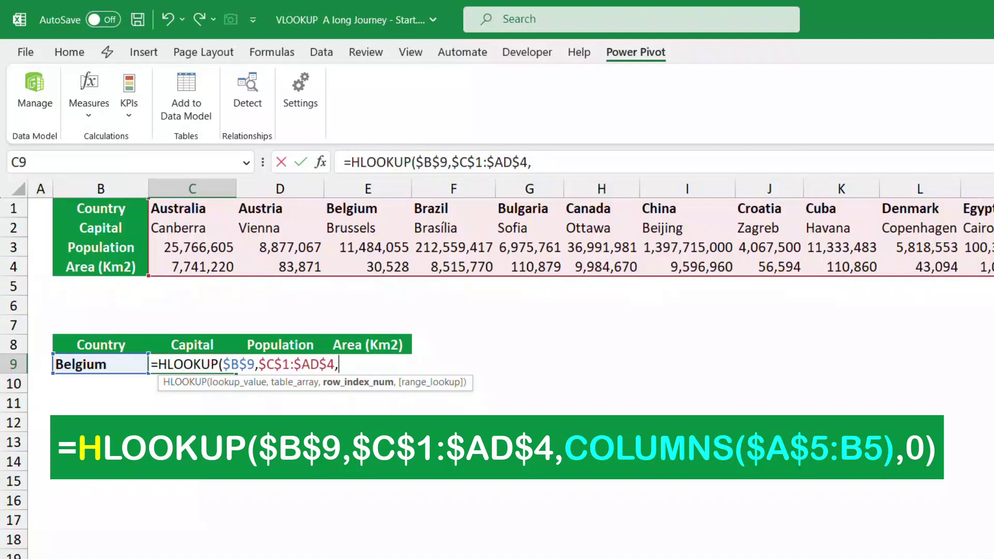
Enter COLUMNS($A$5:B5) as the row index number, with only the first reference made absolute
{"action": "type", "text": "columns"}
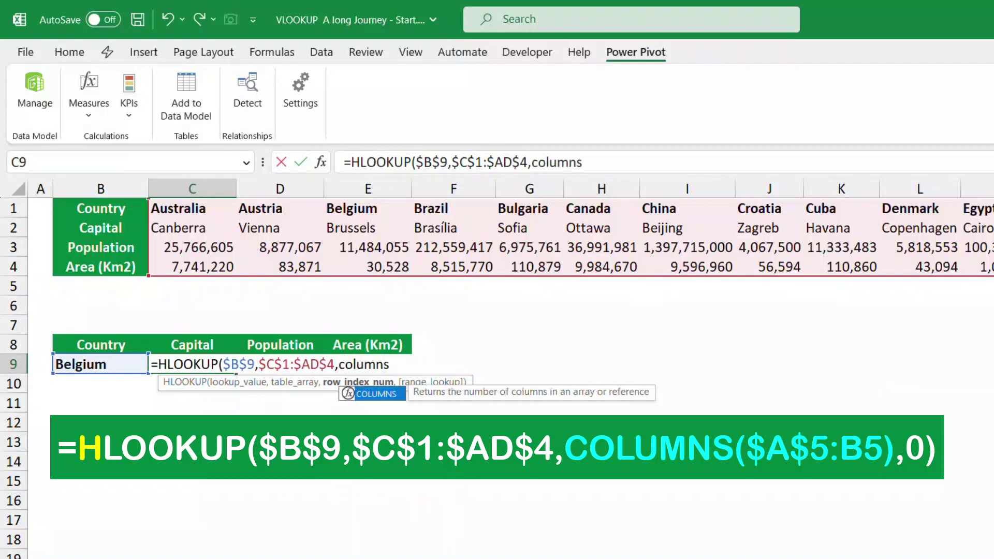
{"action": "key", "text": "Tab"}
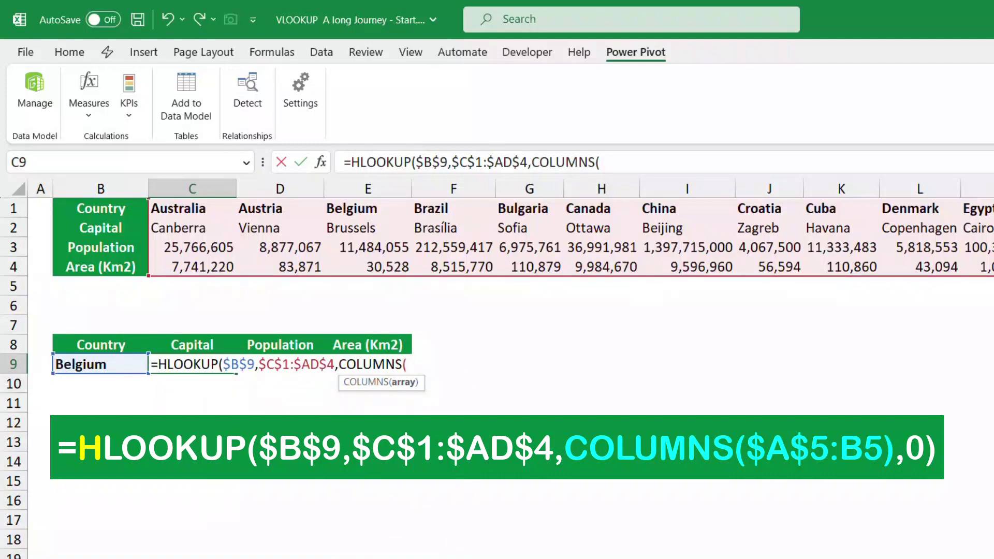
{"action": "left_click_drag", "start_coordinate": [40, 286], "coordinate": [135, 287]}
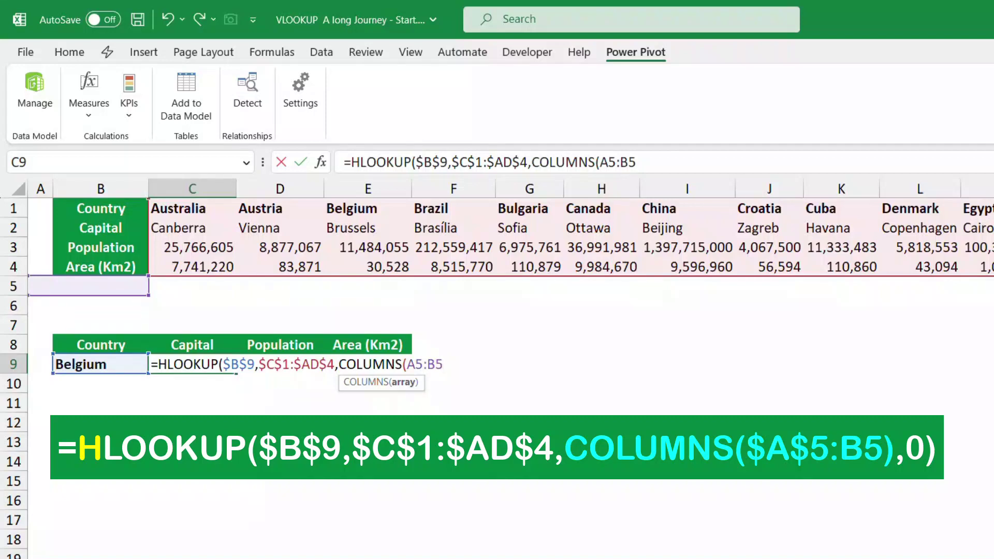
{"action": "type", "text": ")"}
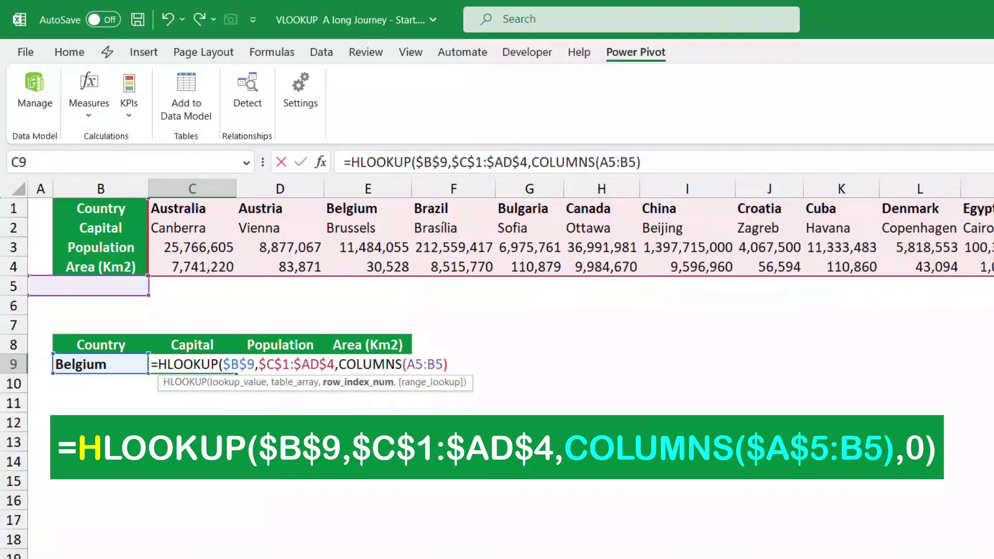
{"action": "key", "text": "Left"}
{"action": "key", "text": "Left"}
{"action": "key", "text": "Left"}
{"action": "key", "text": "Left"}
{"action": "key", "text": "Left"}
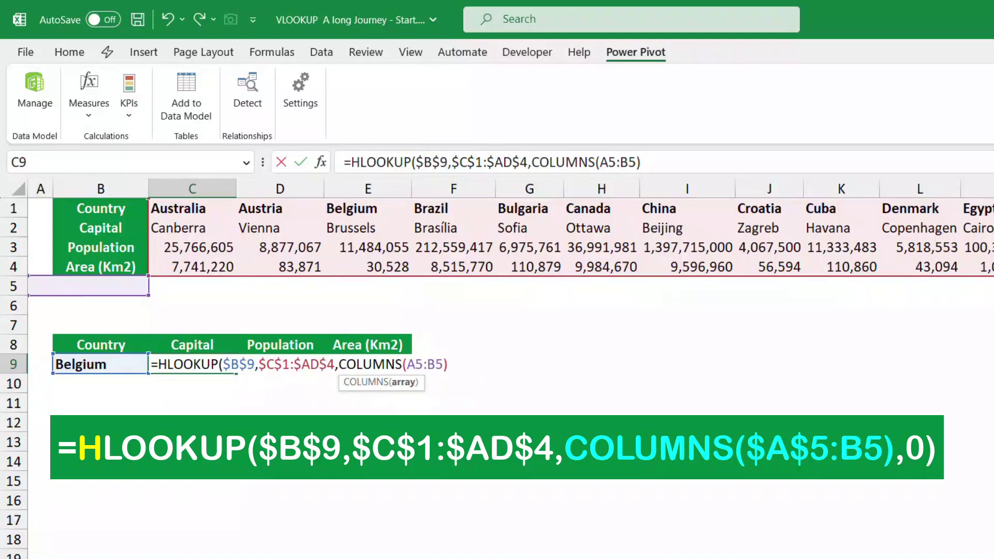
{"action": "key", "text": "F4"}
{"action": "key", "text": "End"}
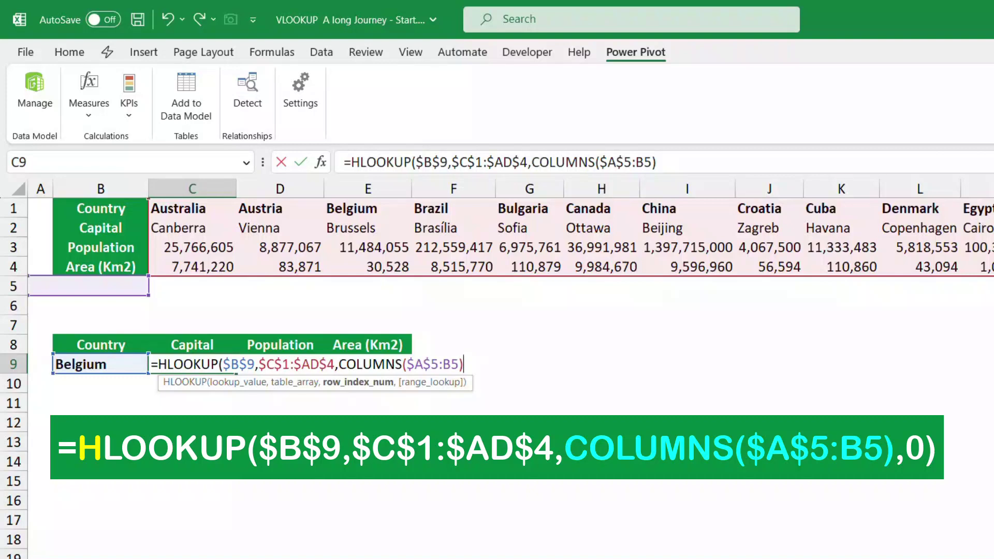
Finish the C9 formula with exact match 0 and fill it across to E9 for Population and Area
{"action": "type", "text": ","}
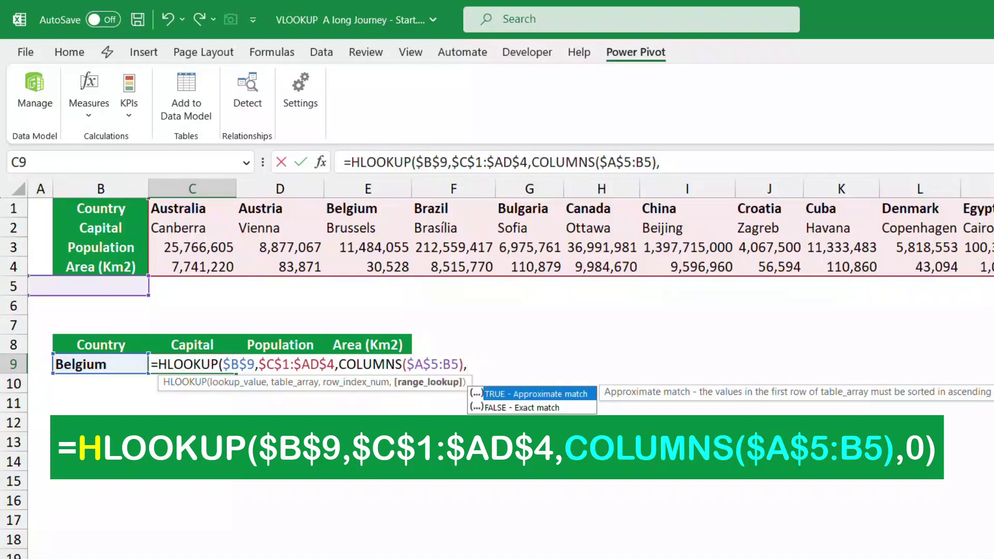
{"action": "type", "text": "0"}
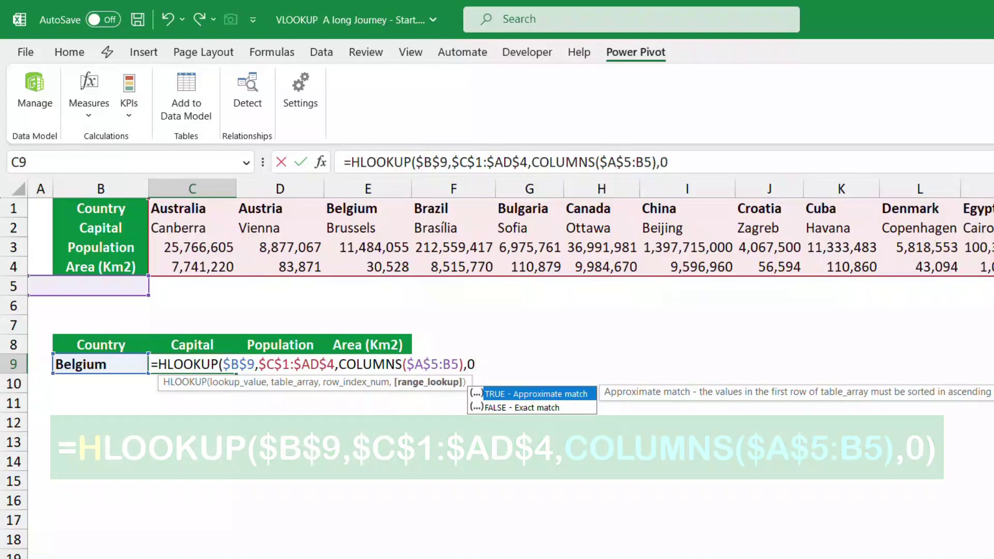
{"action": "type", "text": ")"}
{"action": "key", "text": "ctrl+Return"}
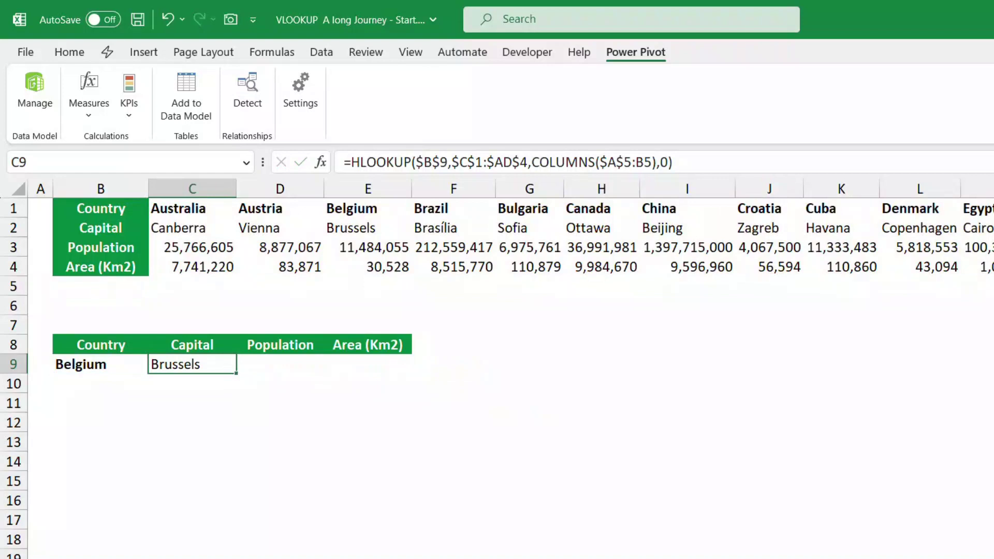
{"action": "left_click_drag", "start_coordinate": [236, 373], "coordinate": [412, 372]}
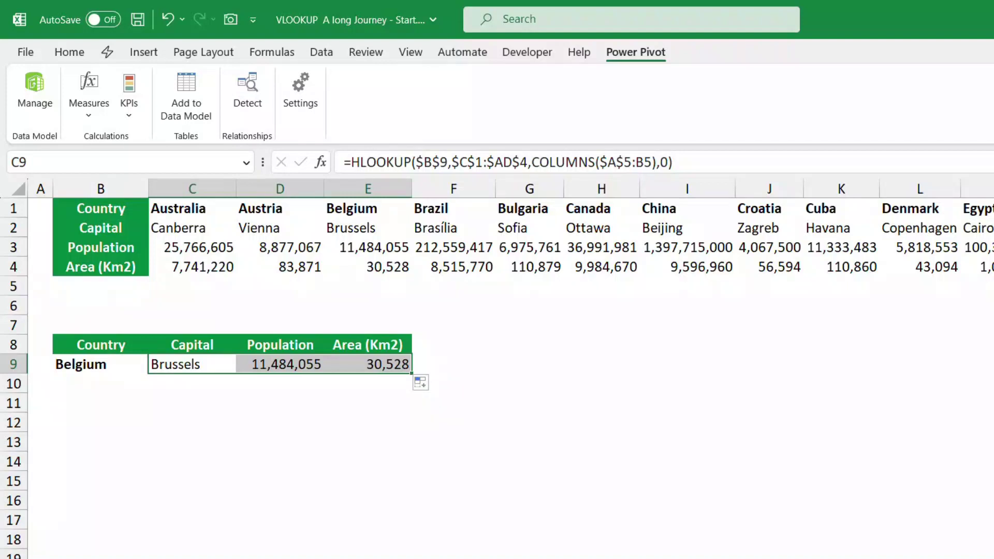
On the Trick sheet, start a VLOOKUP in G3 with the score in F3 as the lookup value
{"action": "key", "text": "ctrl+Page_Down"}
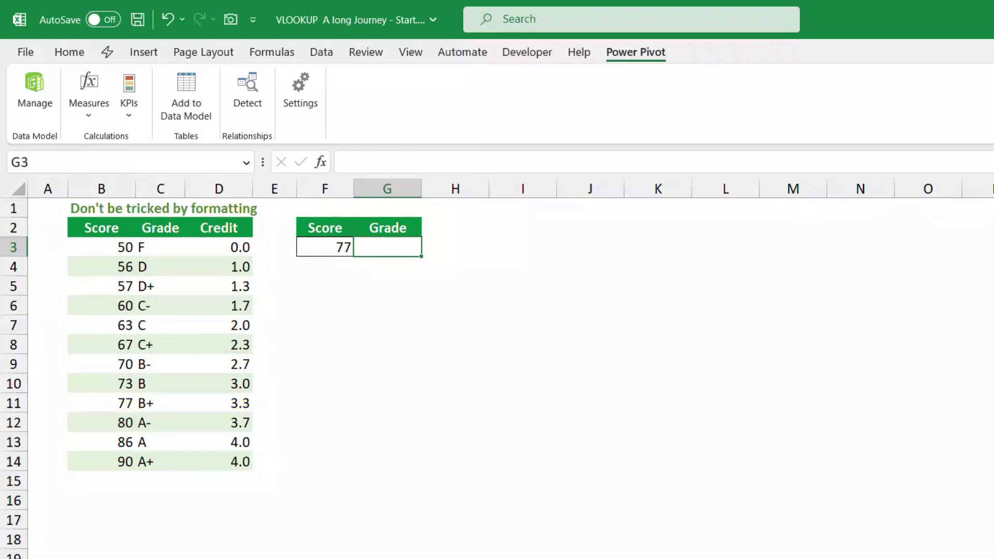
{"action": "type", "text": "=vl"}
{"action": "key", "text": "Tab"}
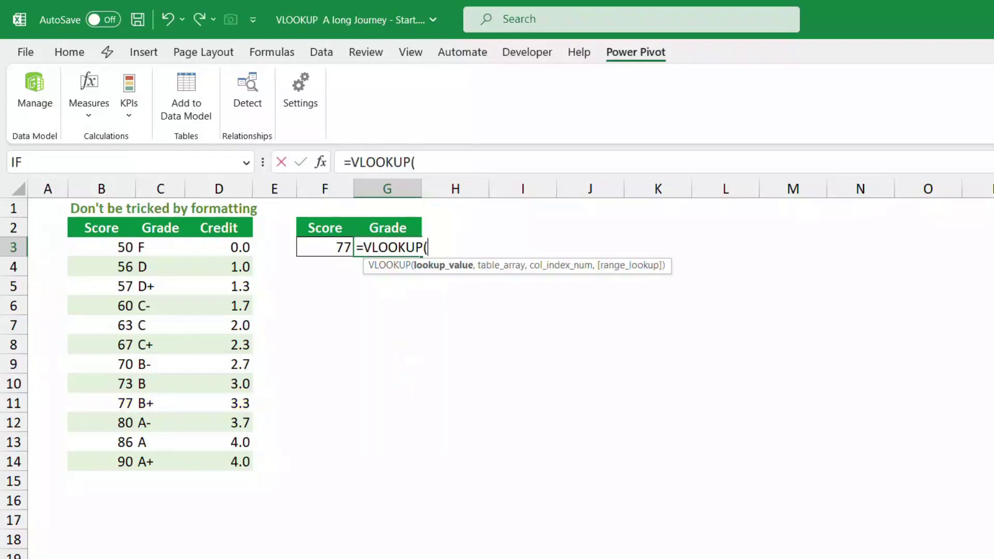
{"action": "left_click", "coordinate": [324, 247]}
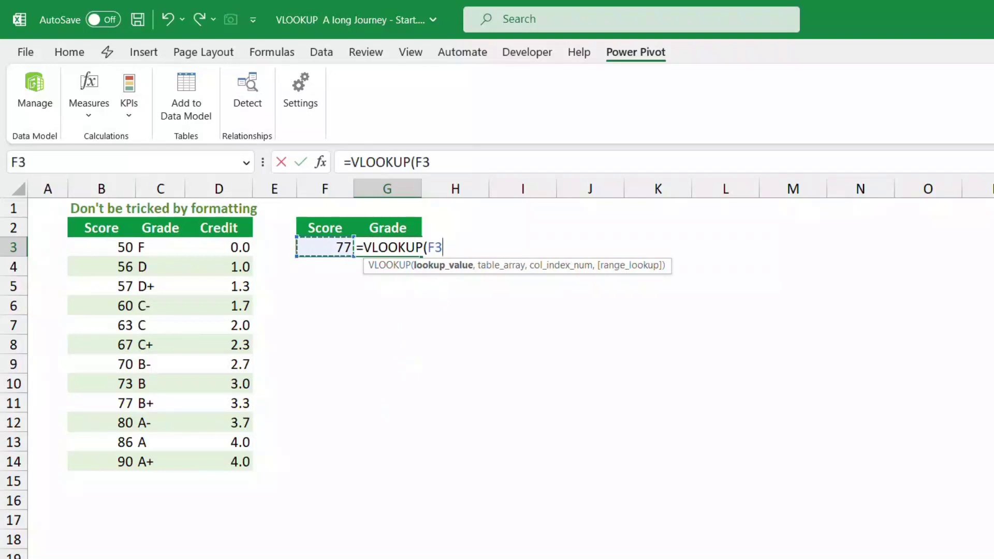
{"action": "type", "text": ","}
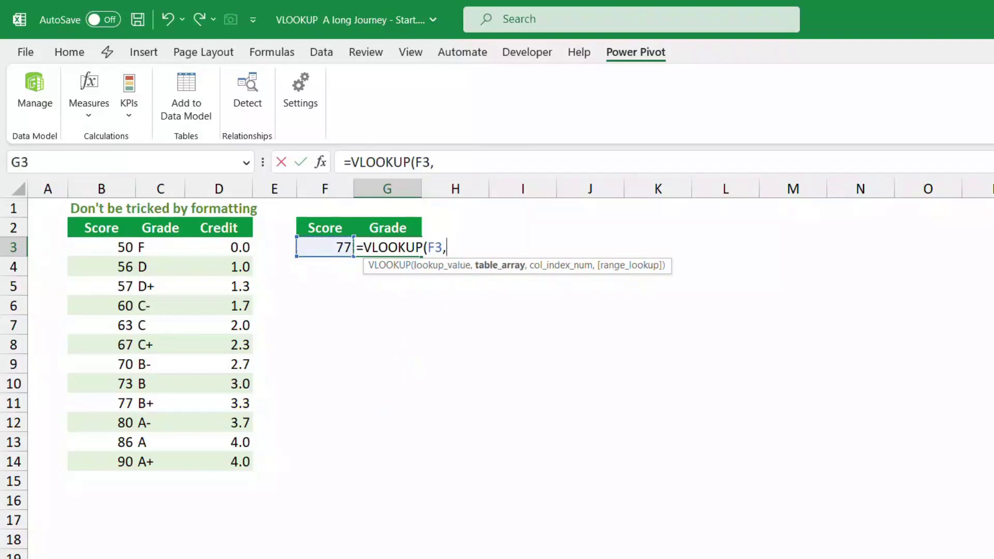
Complete the G3 formula as =VLOOKUP(F3,B3:D14,2,TRUE), using approximate match
{"action": "left_click_drag", "start_coordinate": [104, 247], "coordinate": [243, 461]}
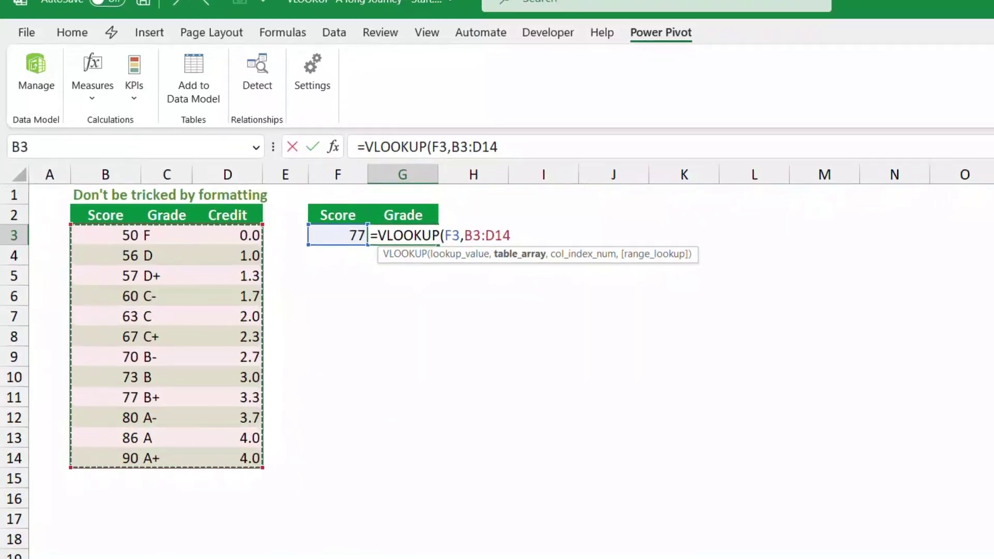
{"action": "type", "text": ","}
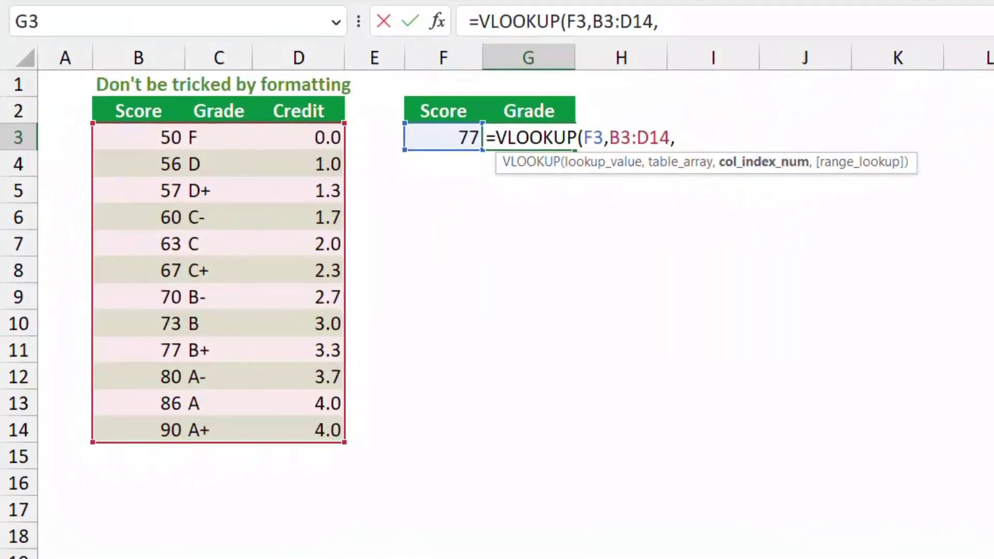
{"action": "type", "text": "2,"}
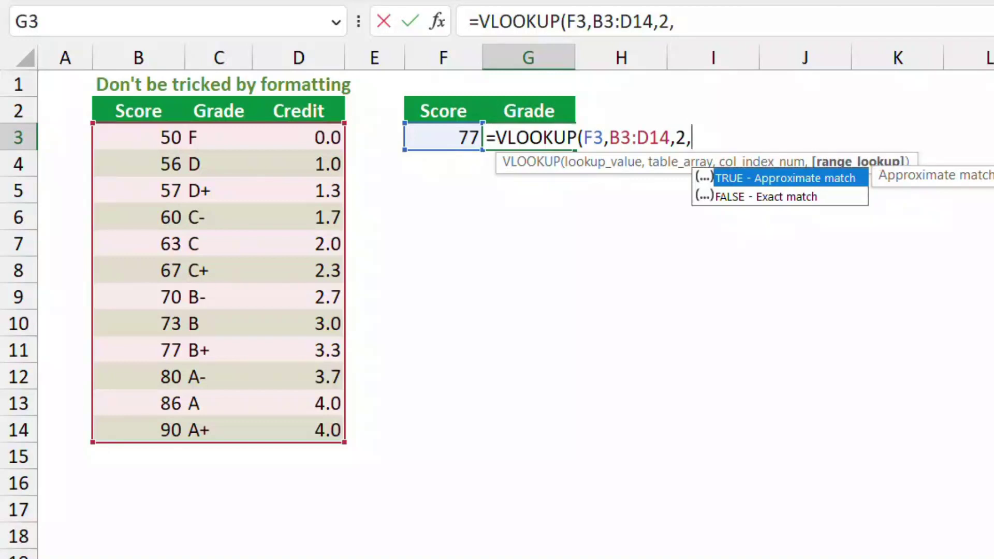
{"action": "key", "text": "Tab"}
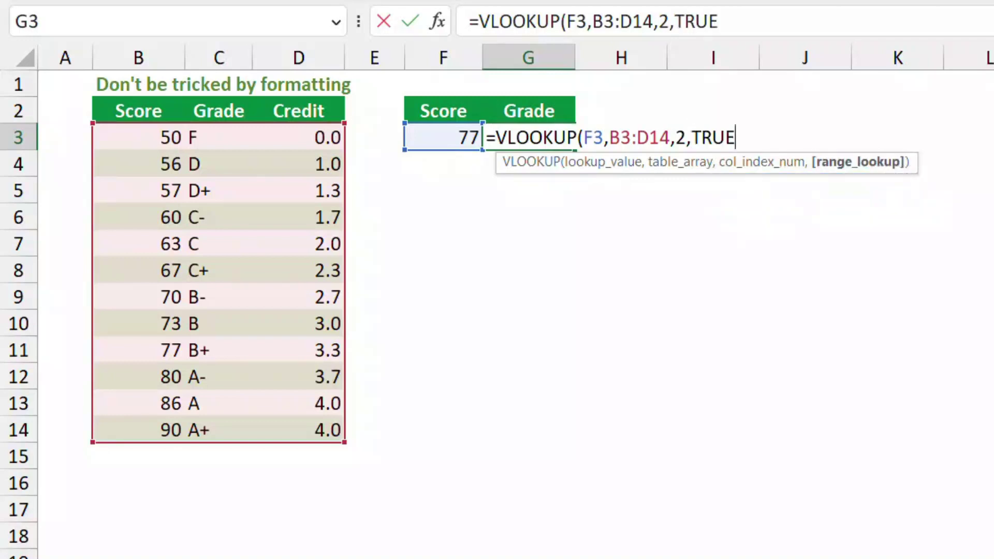
{"action": "type", "text": ")"}
{"action": "key", "text": "Return"}
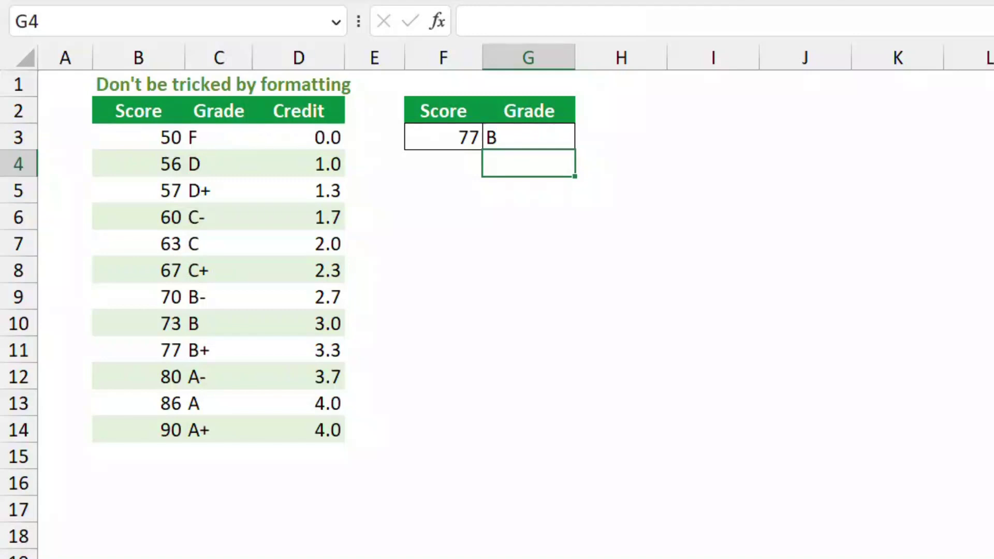
{"action": "left_click", "coordinate": [528, 137]}
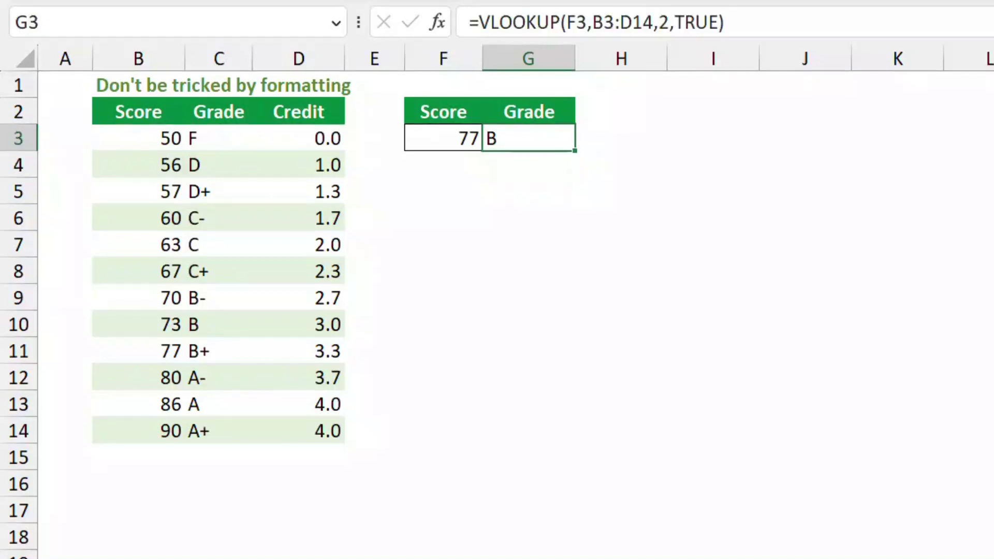
Show one decimal place for the score in F3 and replace it with exactly 77
{"action": "left_click", "coordinate": [444, 138]}
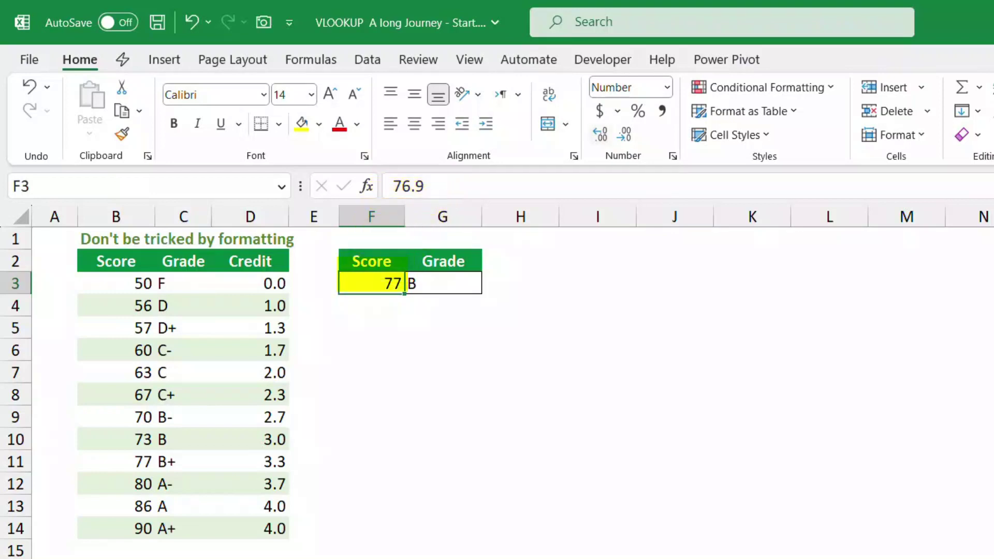
{"action": "left_click", "coordinate": [601, 134]}
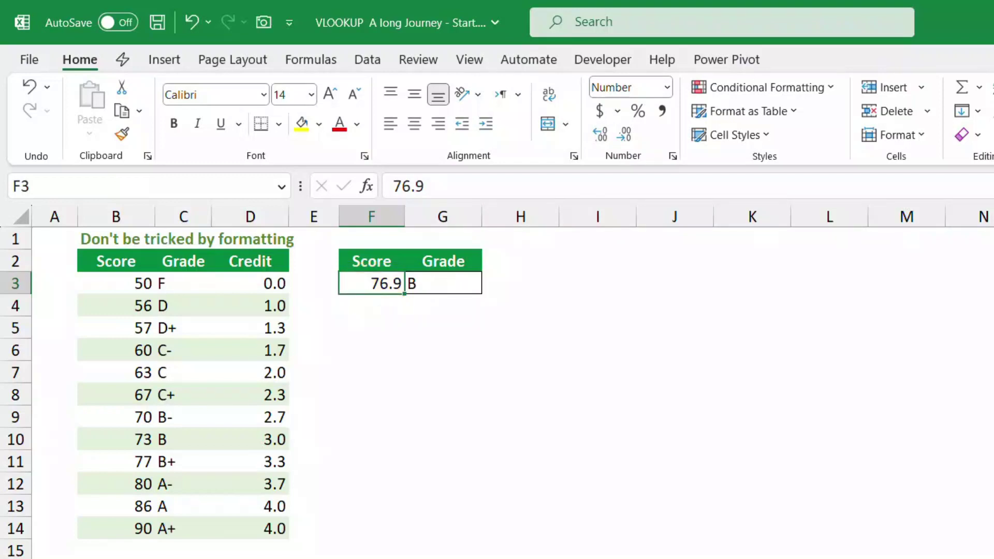
{"action": "type", "text": "77"}
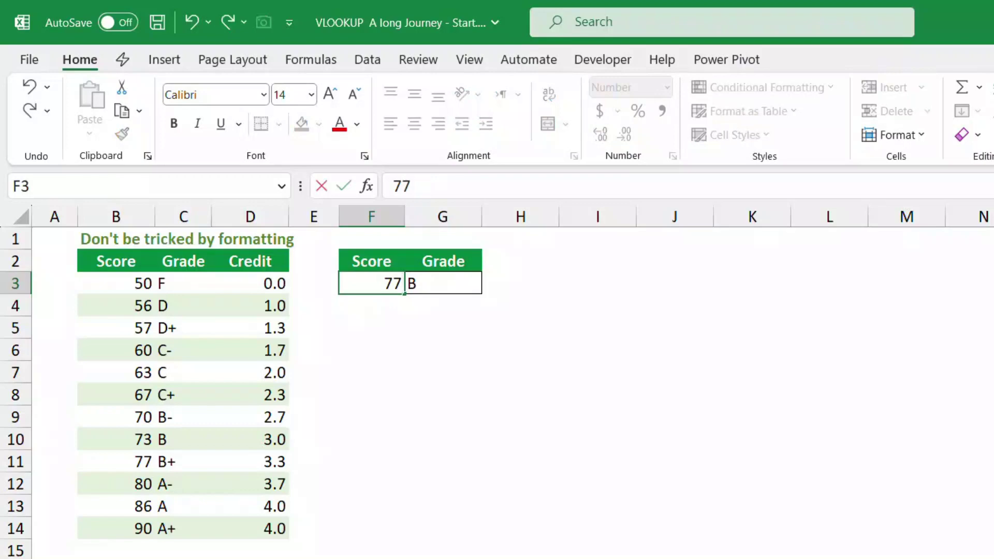
{"action": "key", "text": "Return"}
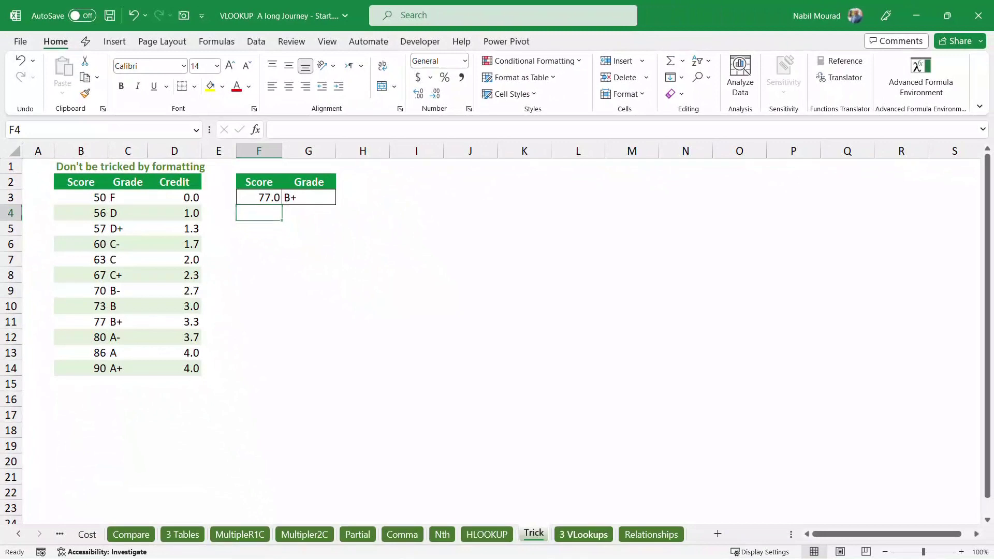
Go to the 3 VLookups sheet and examine the 75,001 bracket's previous amount and rate, plus the 2019 net income before taxes
{"action": "key", "text": "ctrl+Page_Down"}
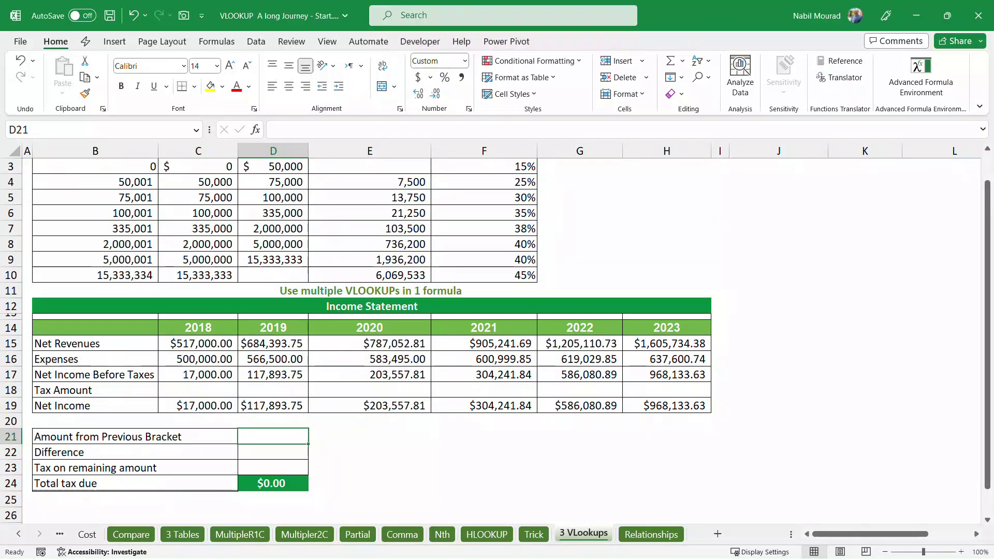
{"action": "scroll", "coordinate": [495, 339], "scroll_direction": "up", "scroll_amount": 1}
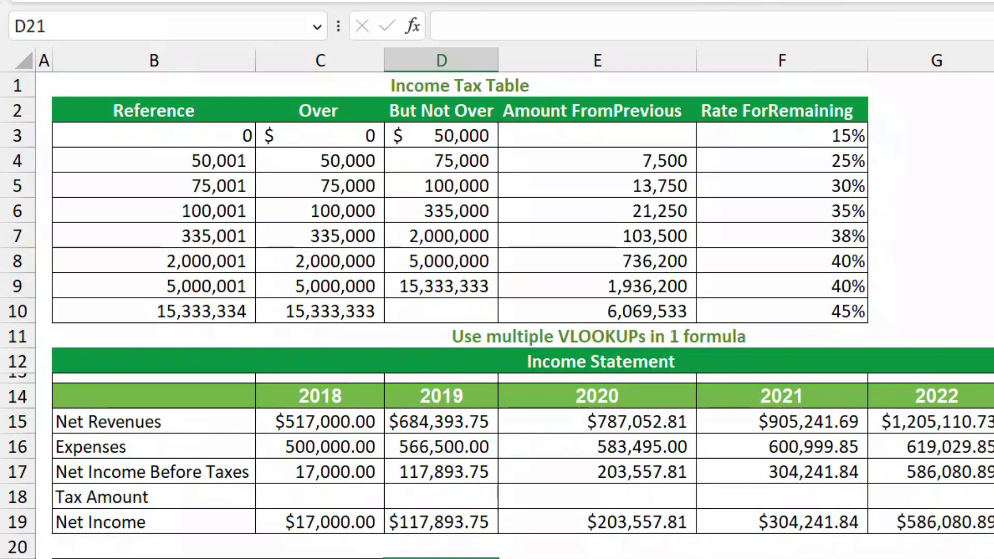
{"action": "left_click", "coordinate": [597, 185]}
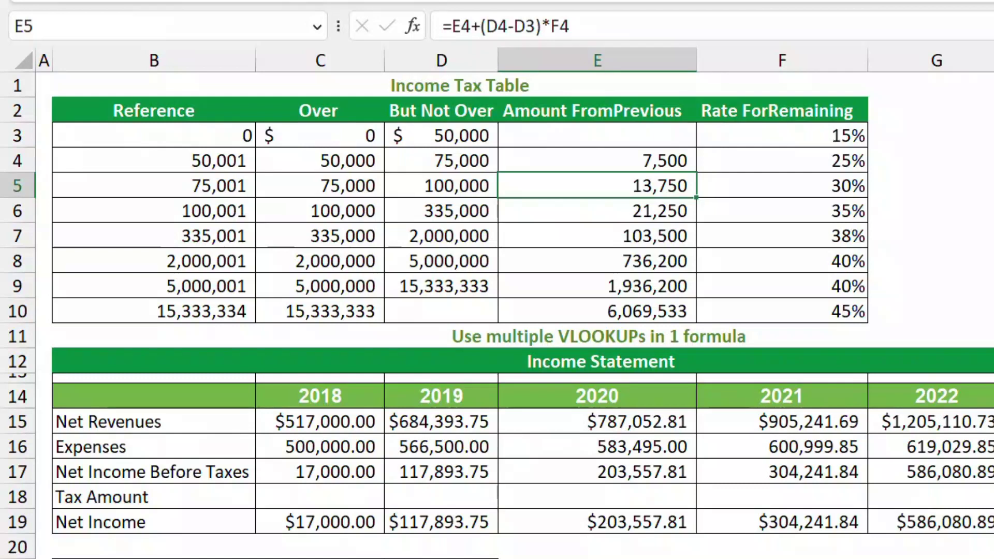
{"action": "left_click", "coordinate": [782, 185]}
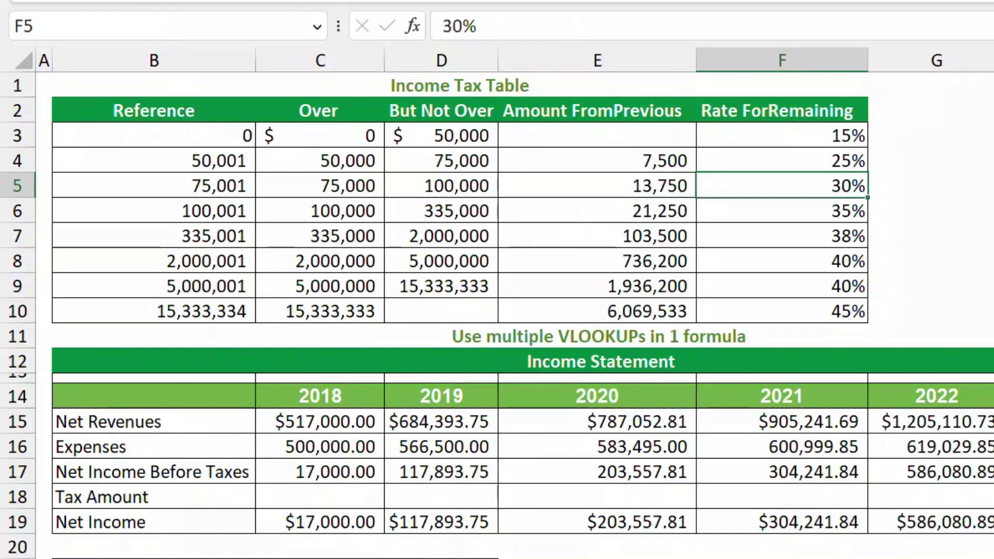
{"action": "left_click", "coordinate": [441, 472]}
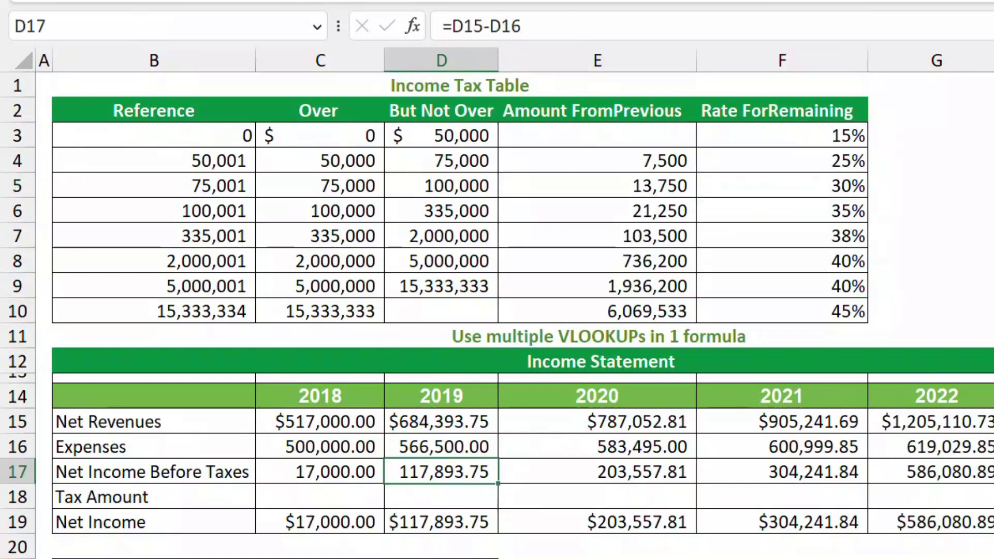
Start a VLOOKUP in D21 for Amount from Previous Bracket, with the 2019 net income before taxes in D17 as lookup value
{"action": "scroll", "coordinate": [497, 311], "scroll_direction": "down", "scroll_amount": 1}
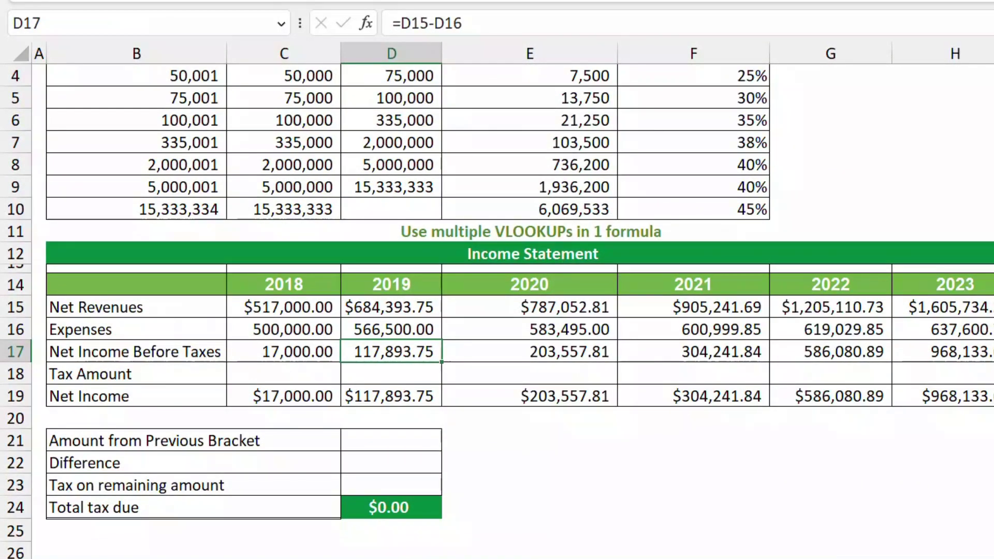
{"action": "left_click", "coordinate": [391, 441]}
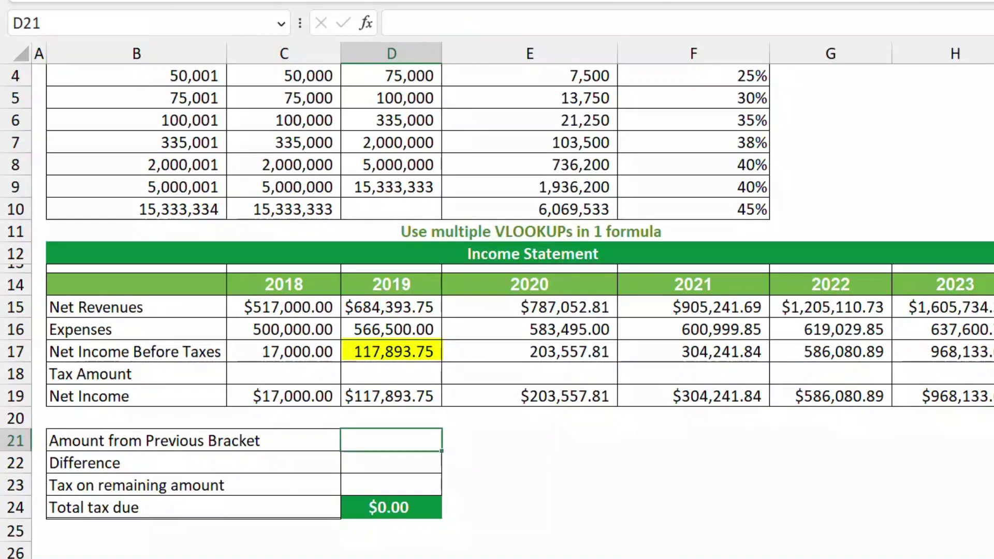
{"action": "type", "text": "=vloo"}
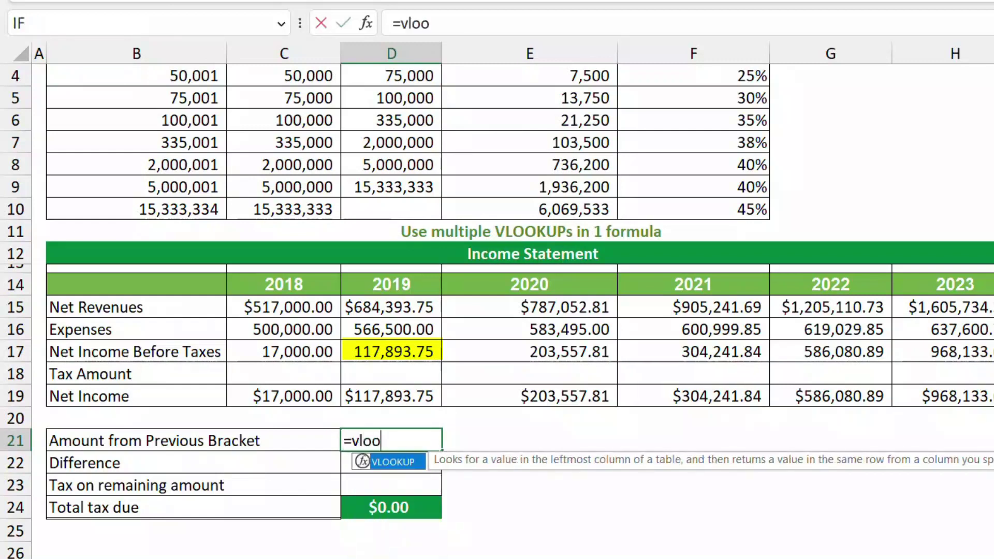
{"action": "key", "text": "Tab"}
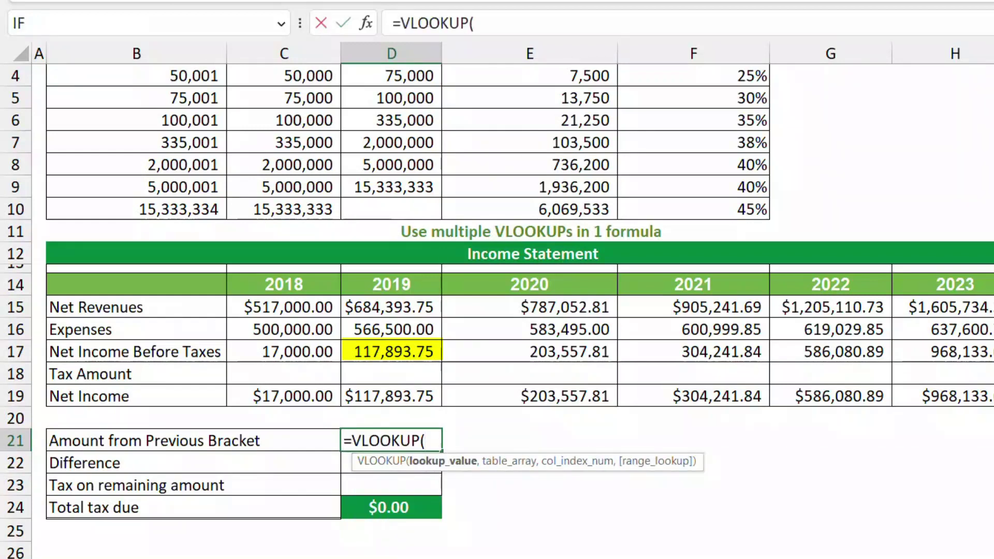
{"action": "left_click", "coordinate": [391, 352]}
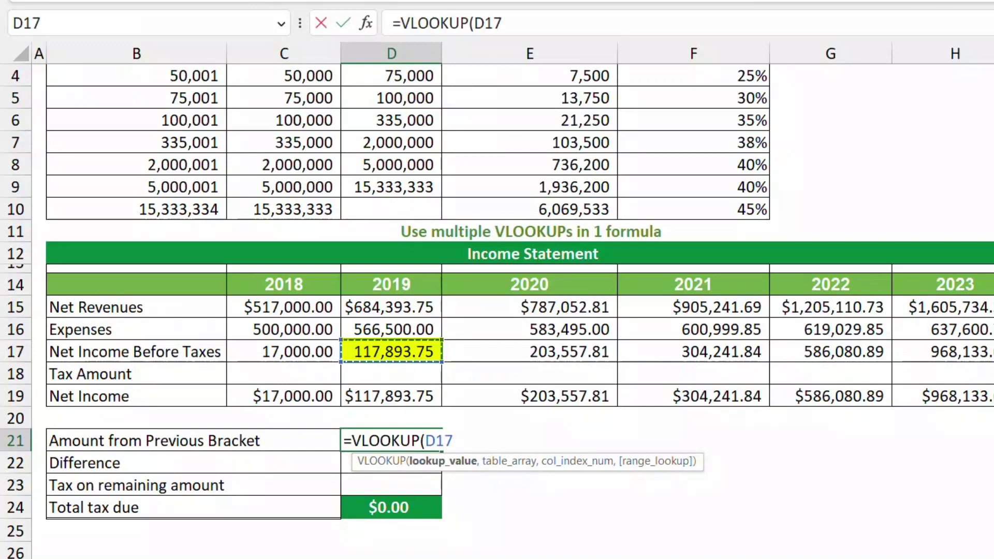
{"action": "type", "text": ","}
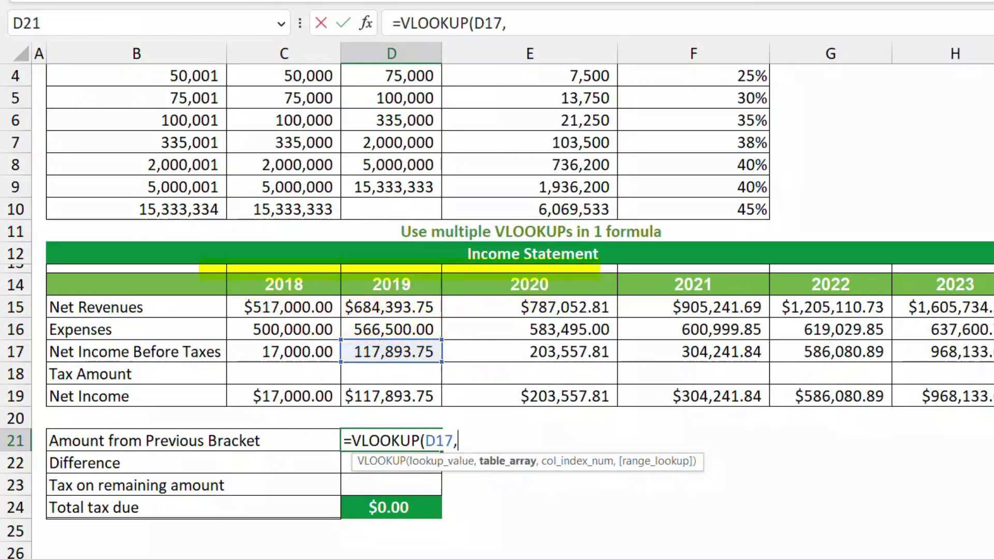
Complete the D21 formula as =VLOOKUP(D17,$B$3:$F$10,4,1), using the absolute tax table range and approximate match
{"action": "scroll", "coordinate": [497, 310], "scroll_direction": "up", "scroll_amount": 1}
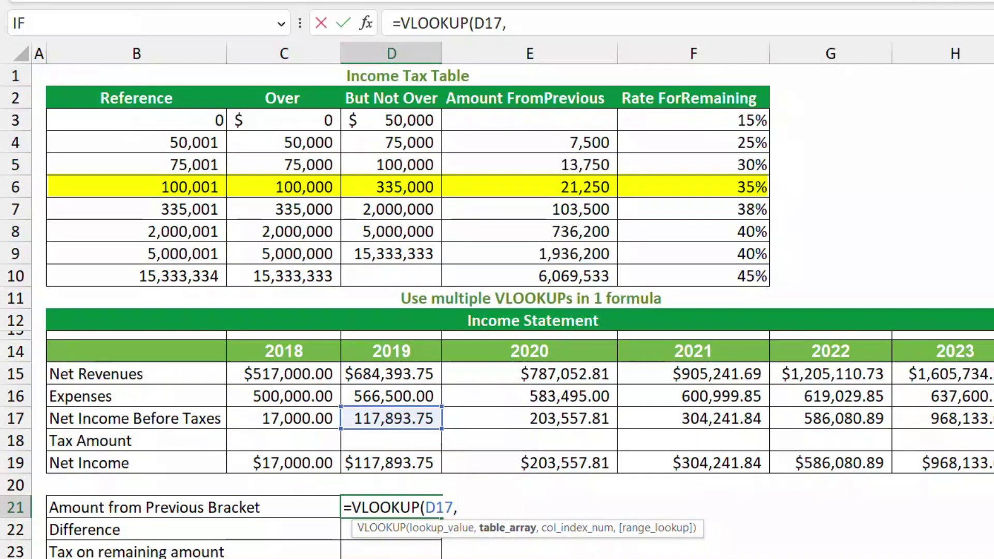
{"action": "left_click_drag", "start_coordinate": [197, 122], "coordinate": [761, 277]}
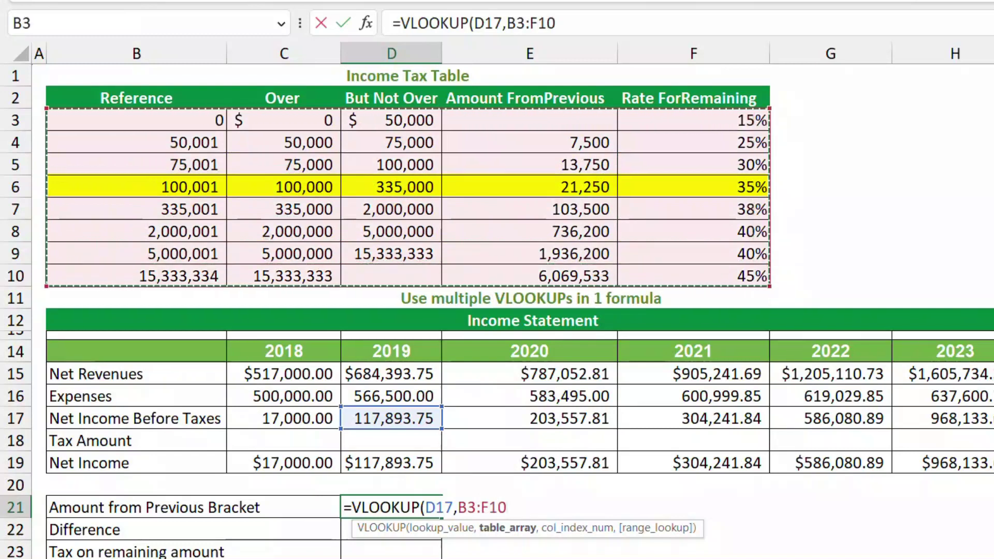
{"action": "key", "text": "F4"}
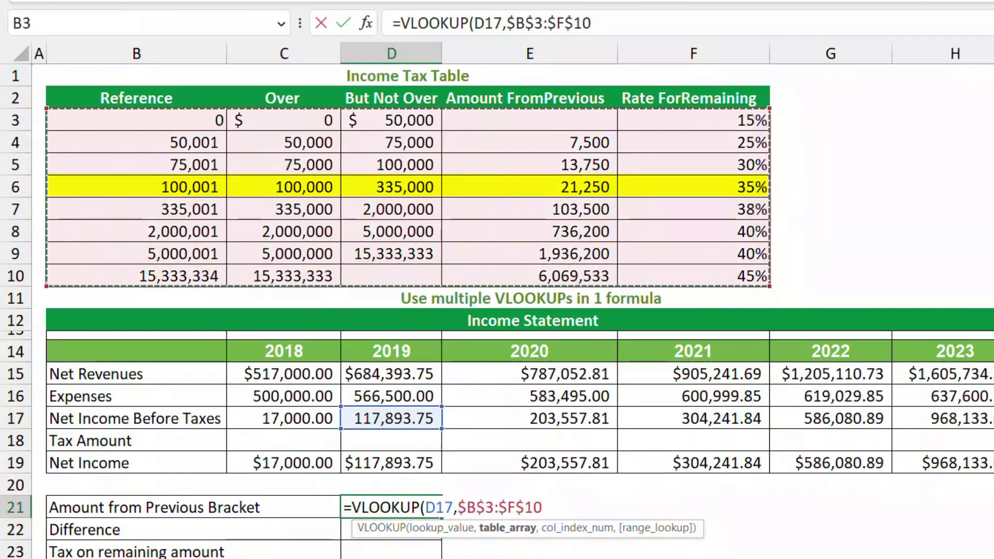
{"action": "type", "text": ","}
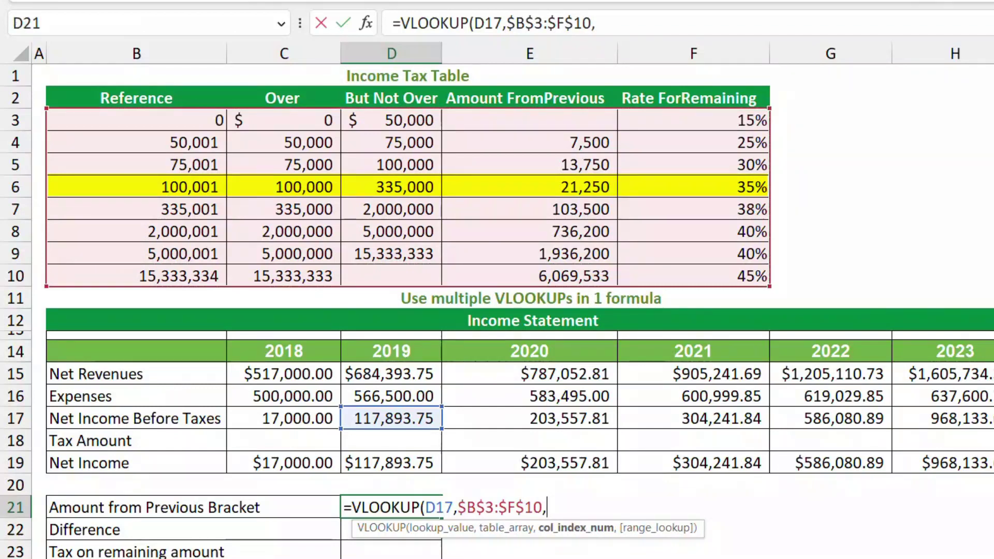
{"action": "type", "text": "4"}
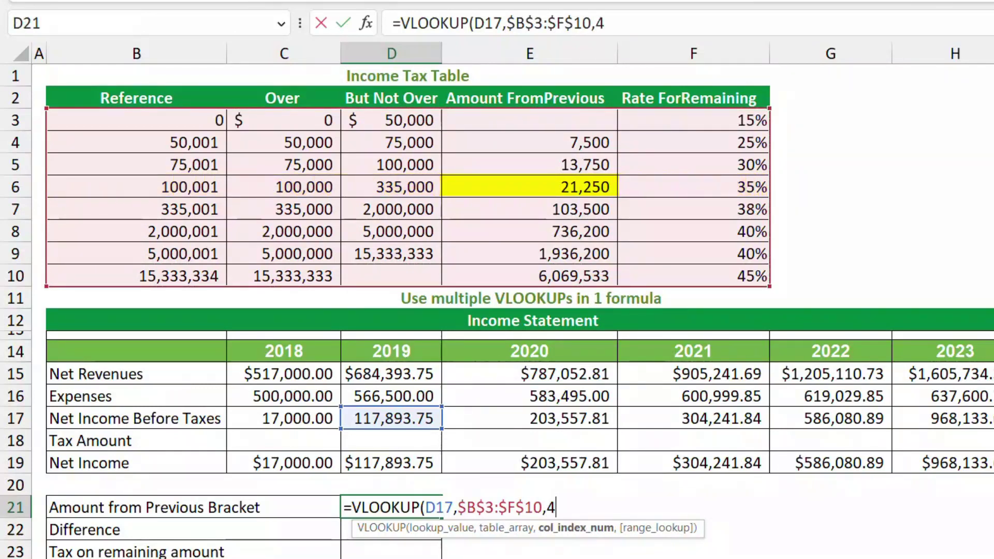
{"action": "type", "text": ",1"}
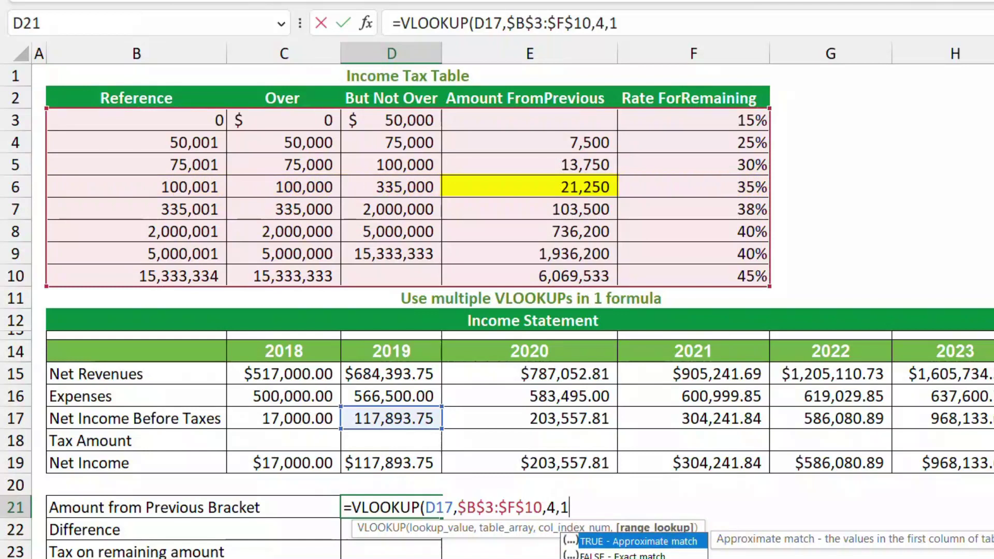
{"action": "type", "text": ")"}
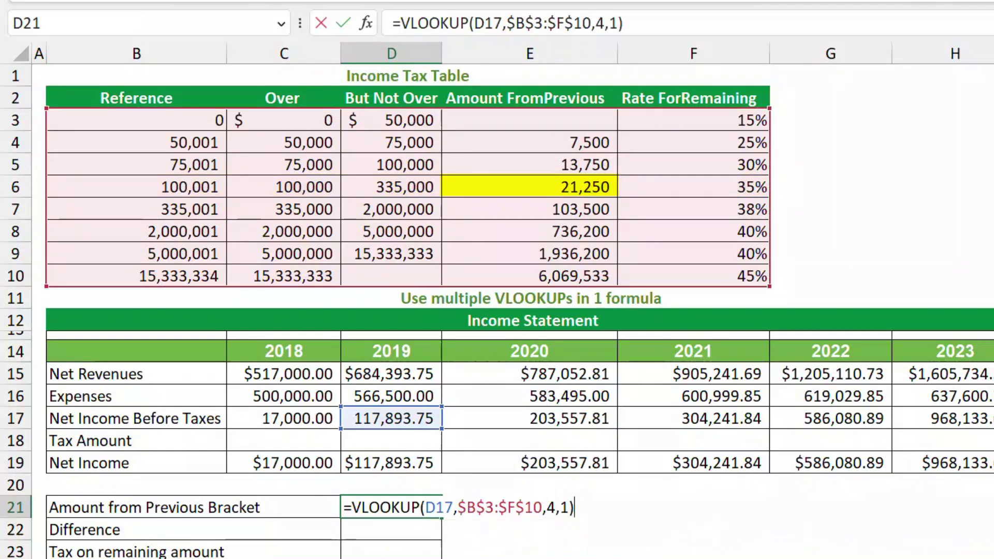
{"action": "key", "text": "Return"}
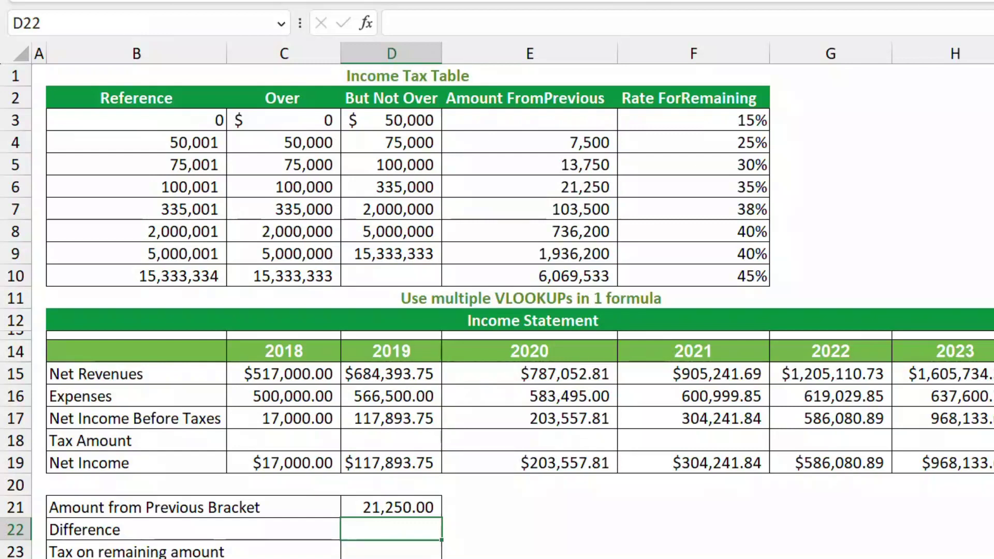
Start the Difference formula in D22 as D17 minus a VLOOKUP that looks up D17
{"action": "type", "text": "="}
{"action": "left_click", "coordinate": [392, 418]}
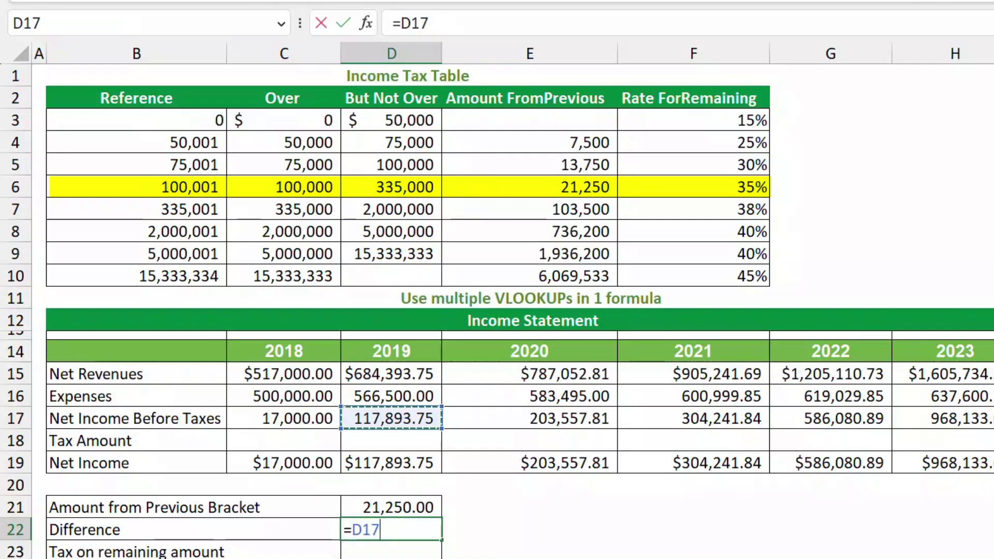
{"action": "type", "text": "-vloo"}
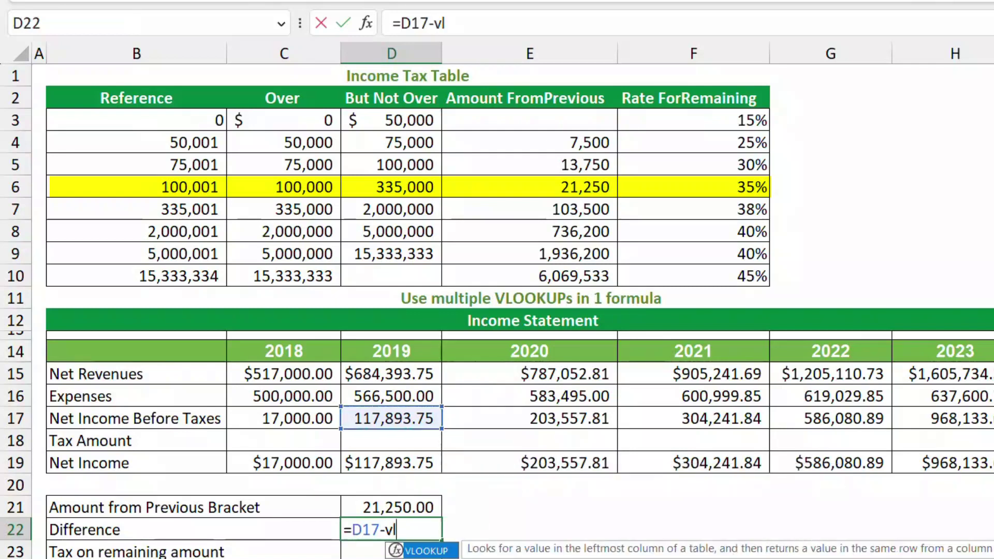
{"action": "key", "text": "Tab"}
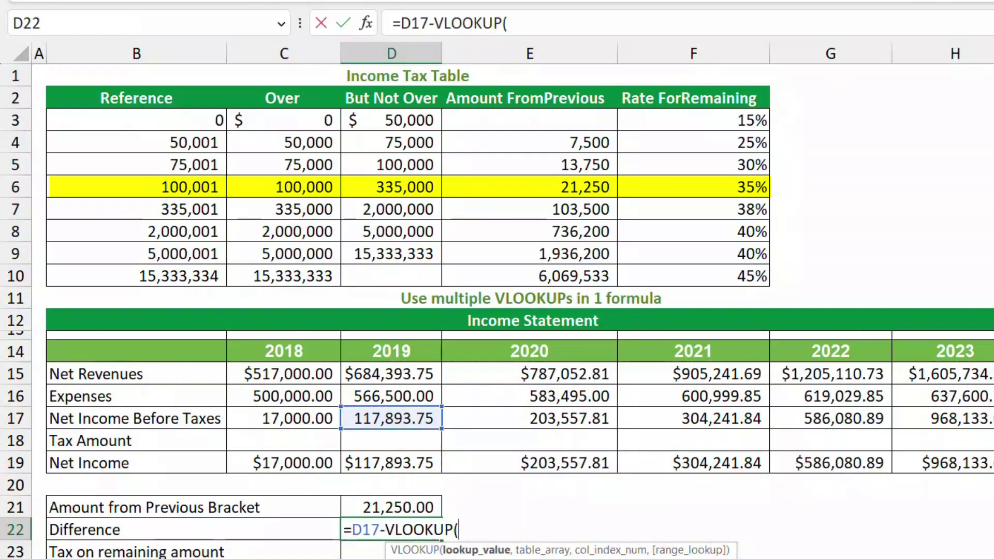
{"action": "left_click", "coordinate": [391, 419]}
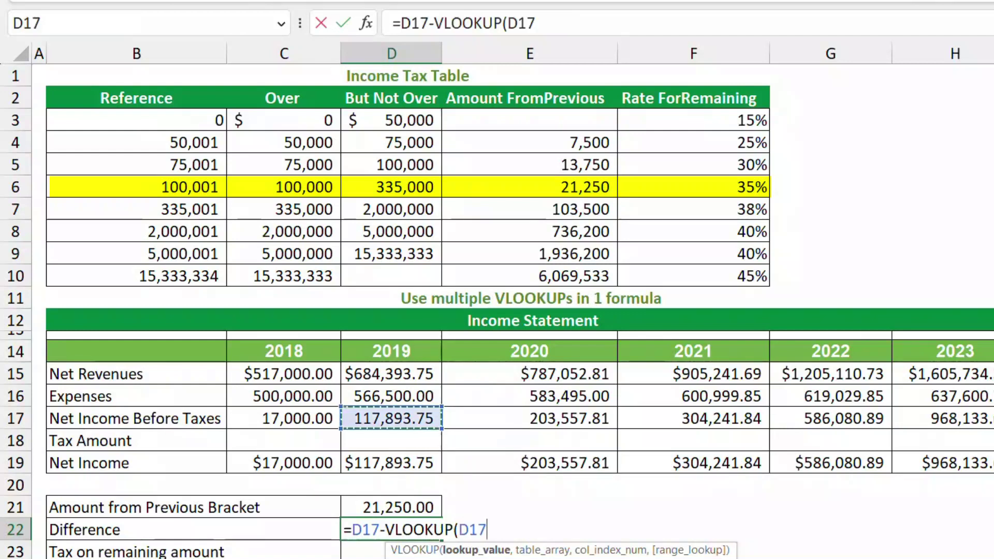
{"action": "type", "text": ","}
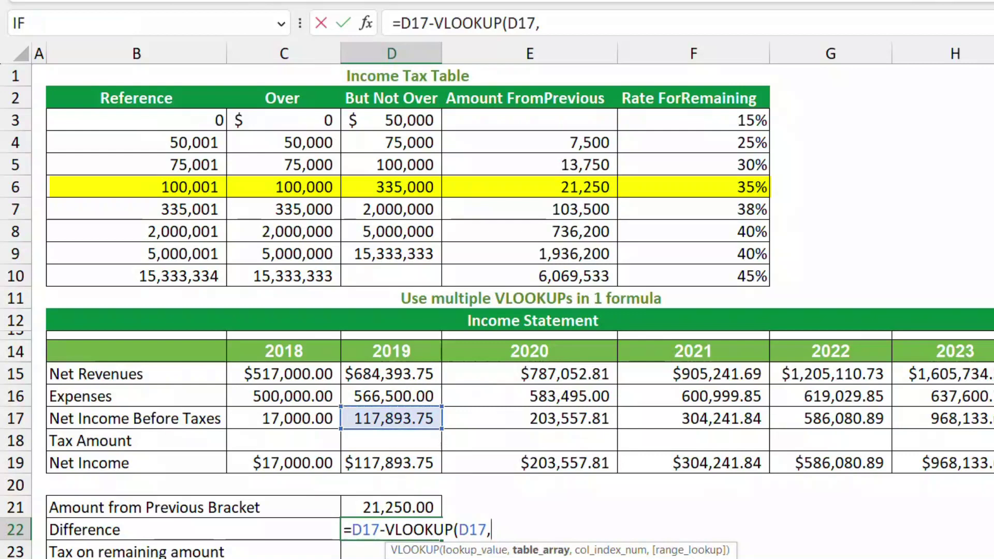
Complete the D22 formula as =D17-VLOOKUP(D17,$B$3:$F$10,2,1), subtracting the bracket's Over amount
{"action": "mouse_move", "coordinate": [134, 120]}
{"action": "left_mouse_down"}
{"action": "mouse_move", "coordinate": [284, 187]}
{"action": "mouse_move", "coordinate": [694, 276]}
{"action": "left_mouse_up"}
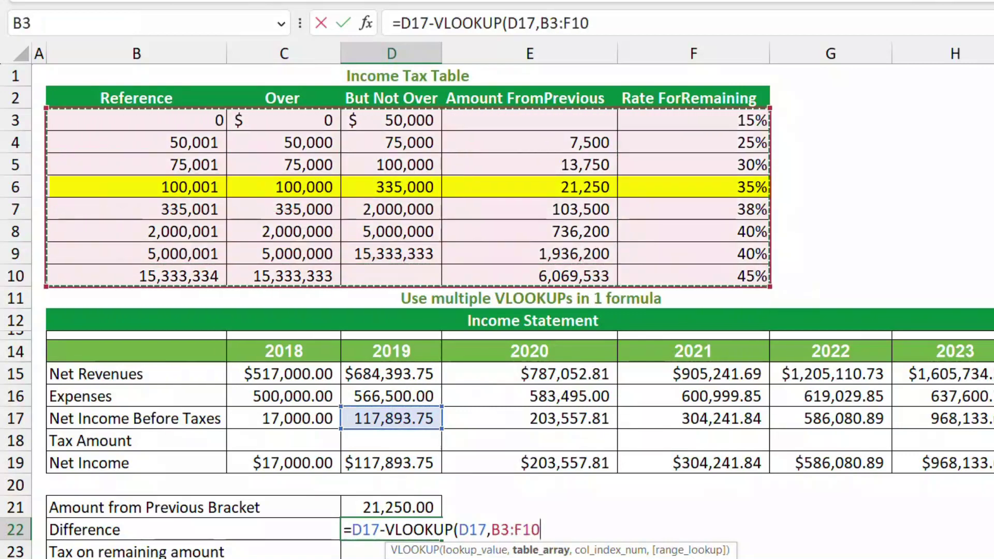
{"action": "key", "text": "F4"}
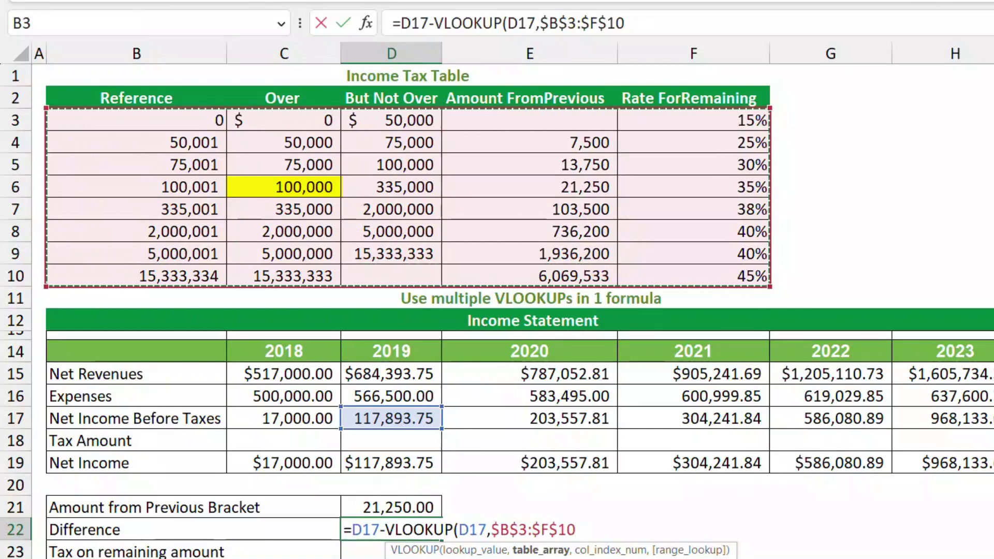
{"action": "type", "text": ",2,"}
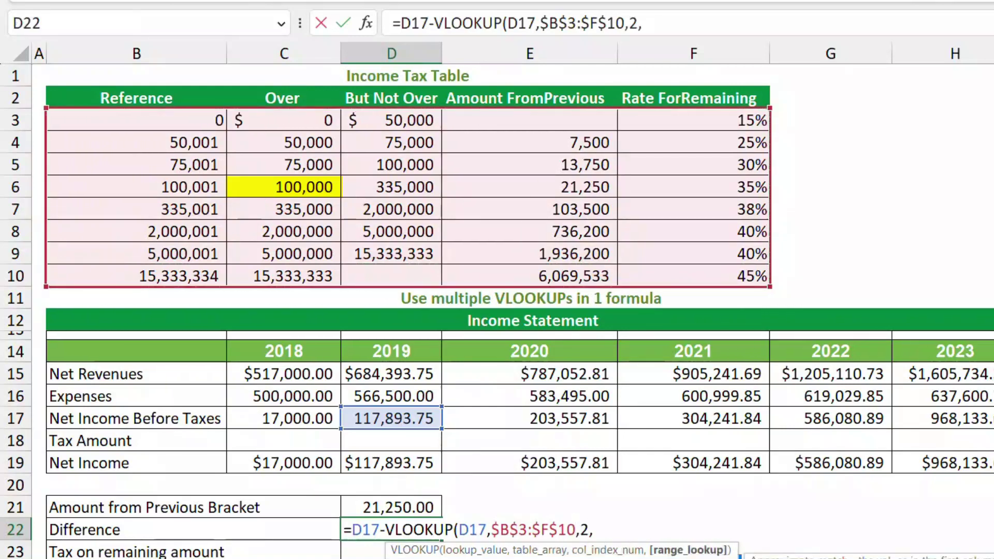
{"action": "type", "text": "1)"}
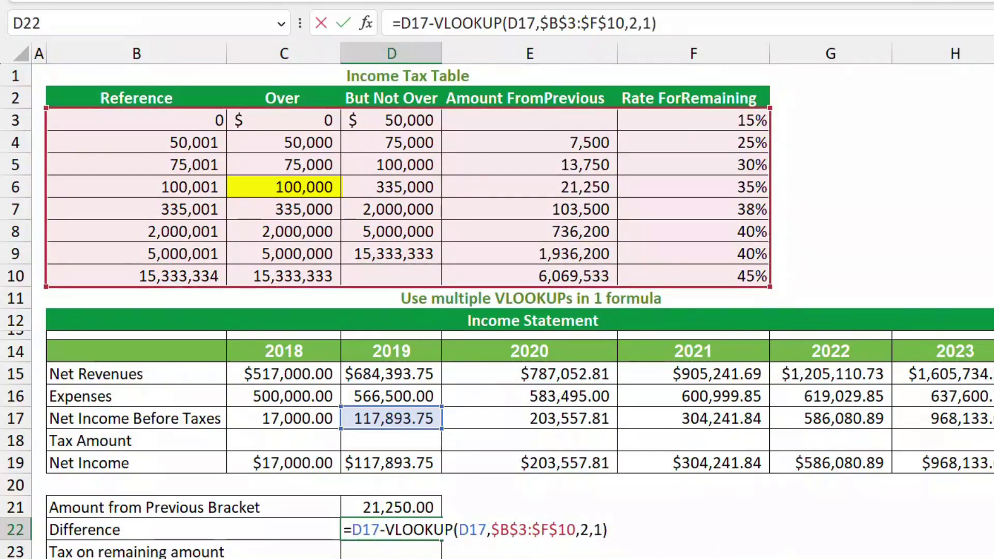
{"action": "key", "text": "Return"}
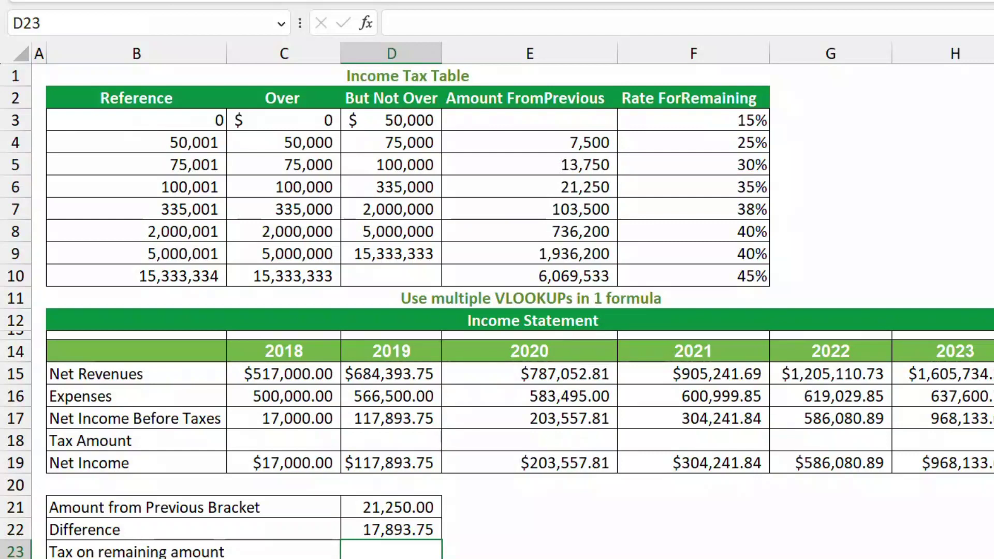
Start the Tax on remaining amount formula in D23 as D22 multiplied by a VLOOKUP that looks up D17
{"action": "type", "text": "="}
{"action": "key", "text": "Up"}
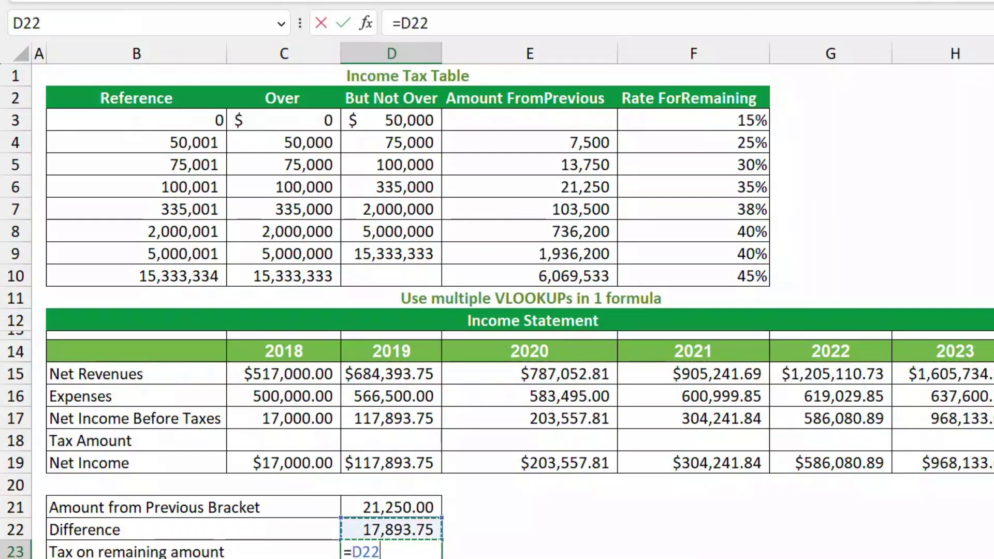
{"action": "type", "text": "*"}
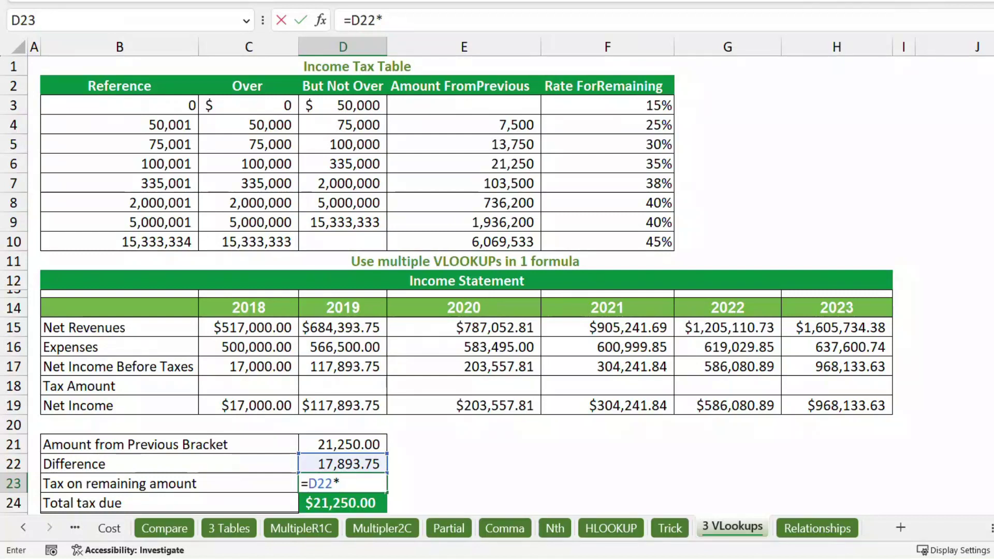
{"action": "type", "text": "vloo"}
{"action": "key", "text": "Tab"}
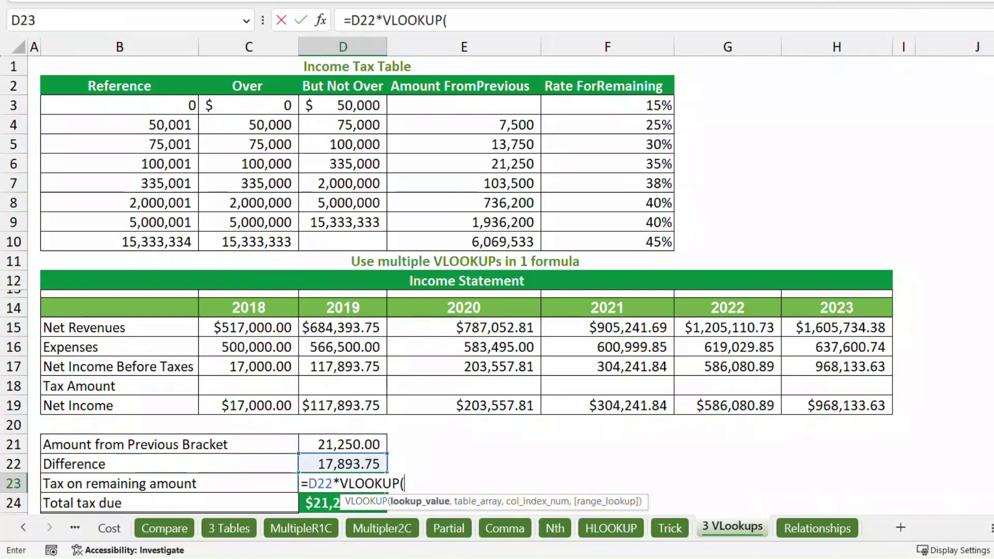
{"action": "left_click", "coordinate": [342, 366]}
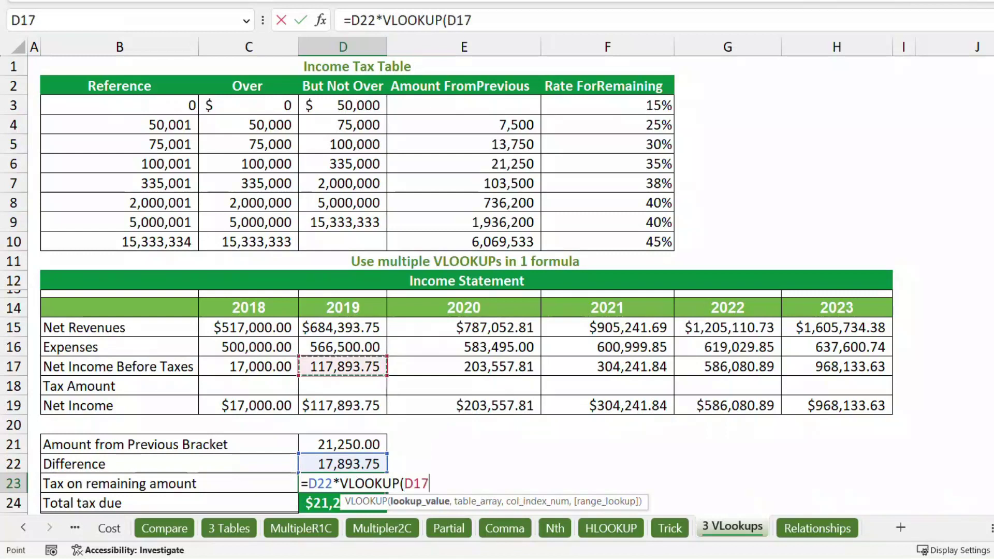
{"action": "type", "text": ","}
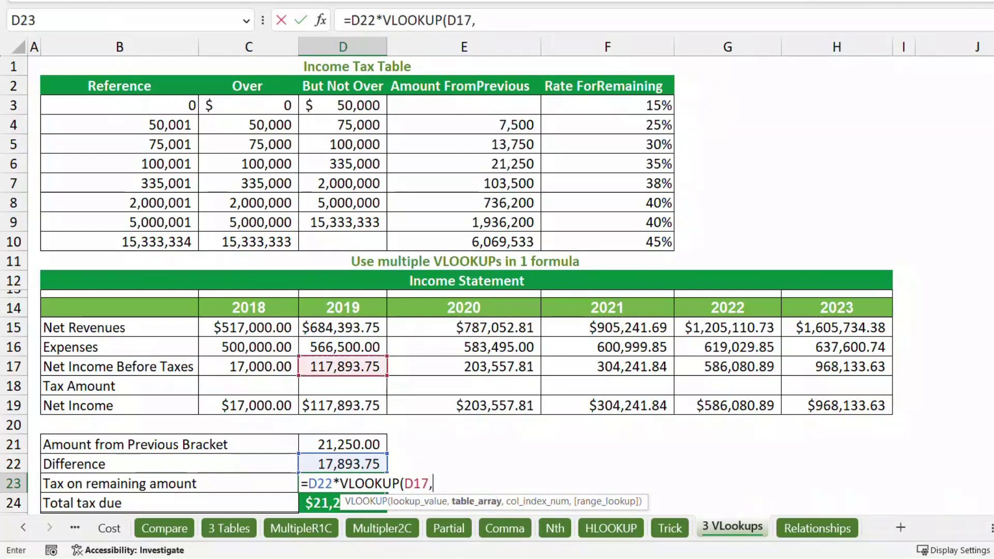
Complete the D23 formula as =D22*VLOOKUP(D17,$B$3:$F$10,5,1), using the absolute tax table range, the rate column and approximate match
{"action": "left_click_drag", "start_coordinate": [120, 106], "coordinate": [616, 242]}
{"action": "key", "text": "F4"}
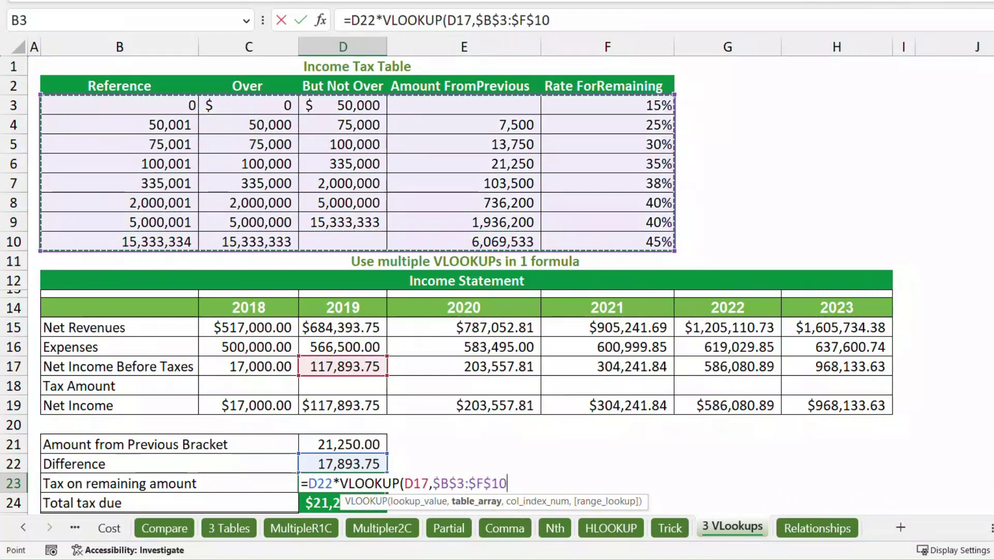
{"action": "type", "text": ","}
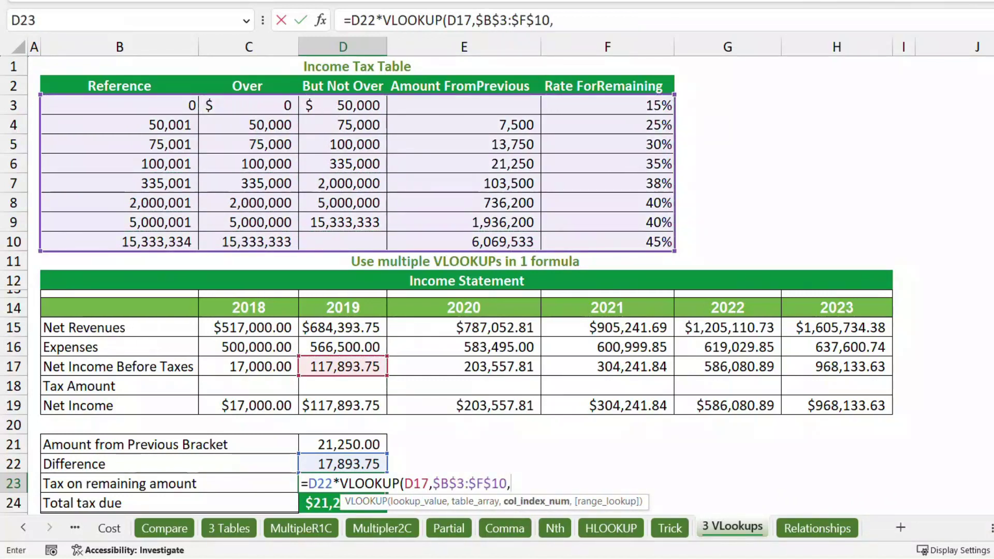
{"action": "type", "text": "5"}
{"action": "type", "text": ",1"}
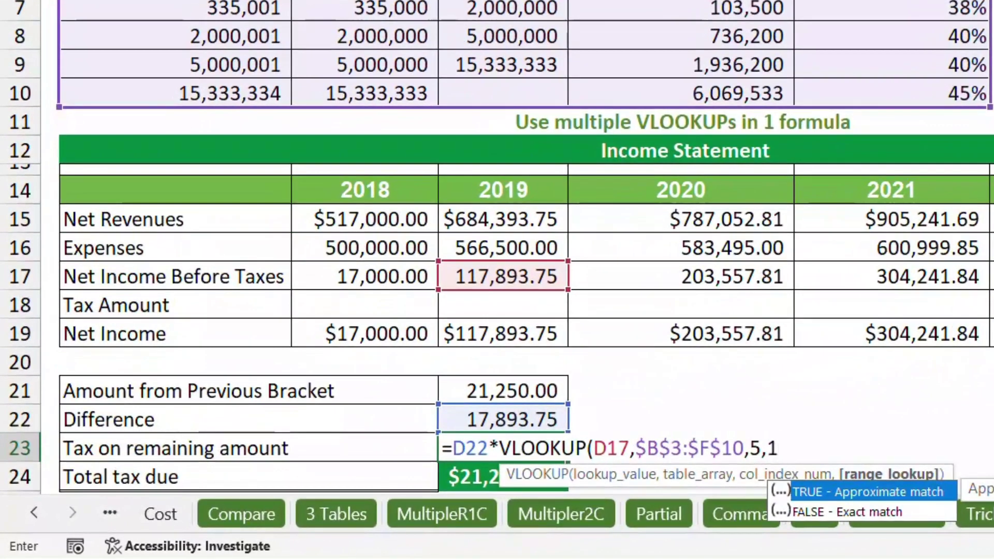
{"action": "type", "text": ")"}
{"action": "key", "text": "Return"}
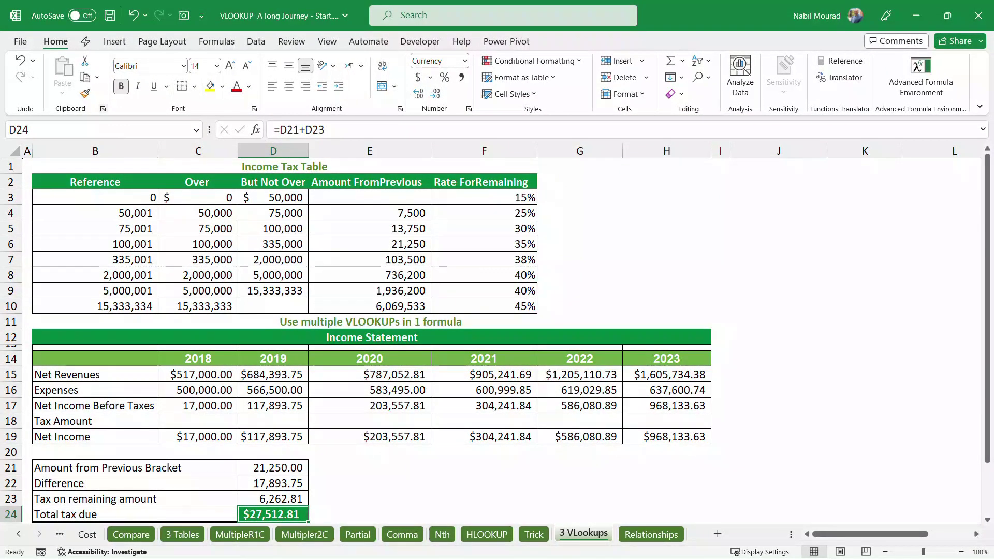
Show the Office Clipboard and collect D21's formula text VLOOKUP(D17,$B$3:$F$10,4,1) without the equals sign, leaving the cell unedited
{"action": "left_click", "coordinate": [103, 109]}
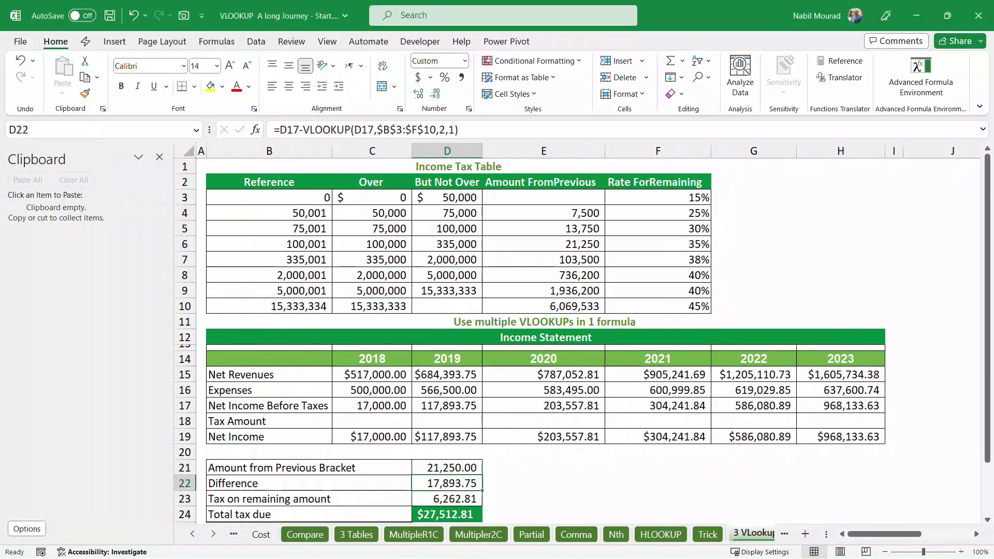
{"action": "left_click", "coordinate": [447, 468]}
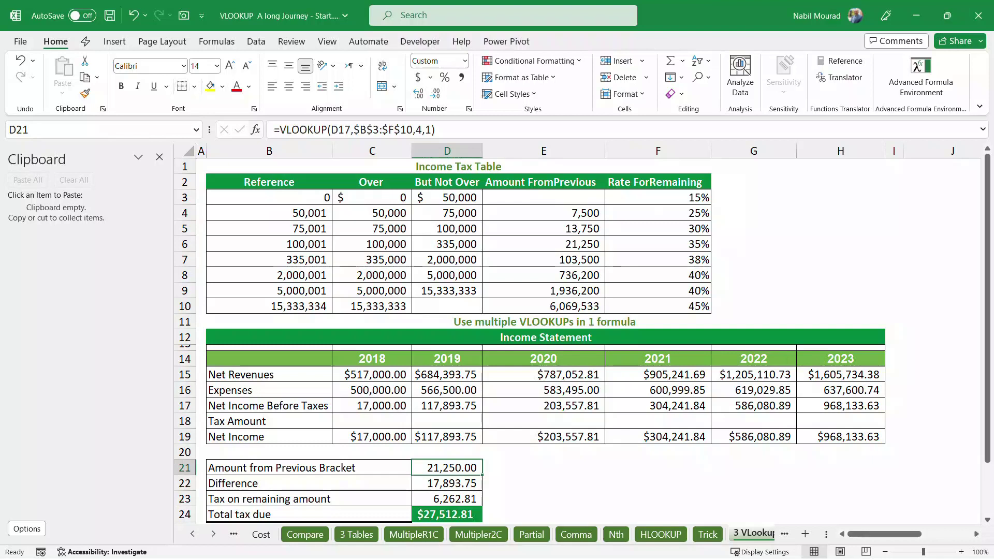
{"action": "left_click_drag", "start_coordinate": [280, 130], "coordinate": [436, 130]}
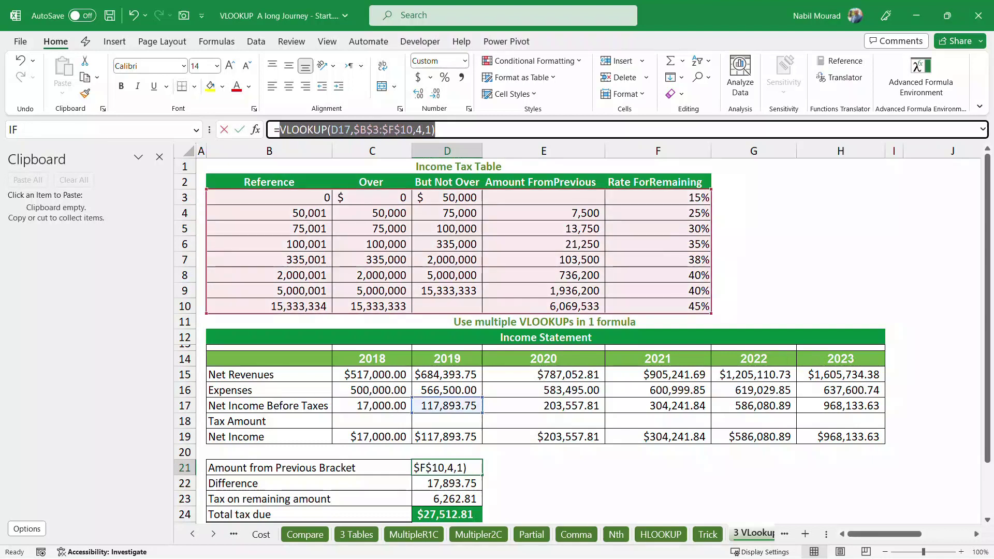
{"action": "key", "text": "ctrl+c"}
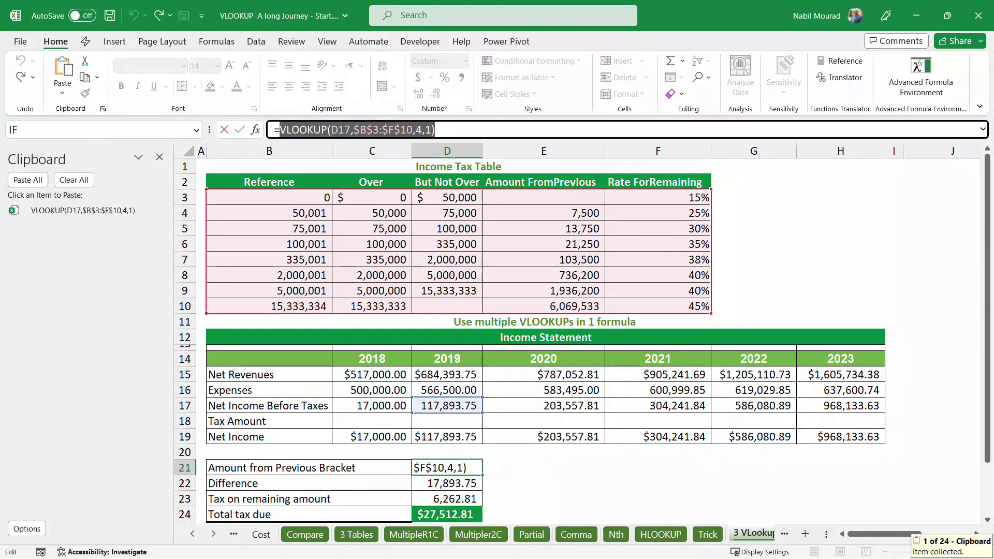
{"action": "key", "text": "Escape"}
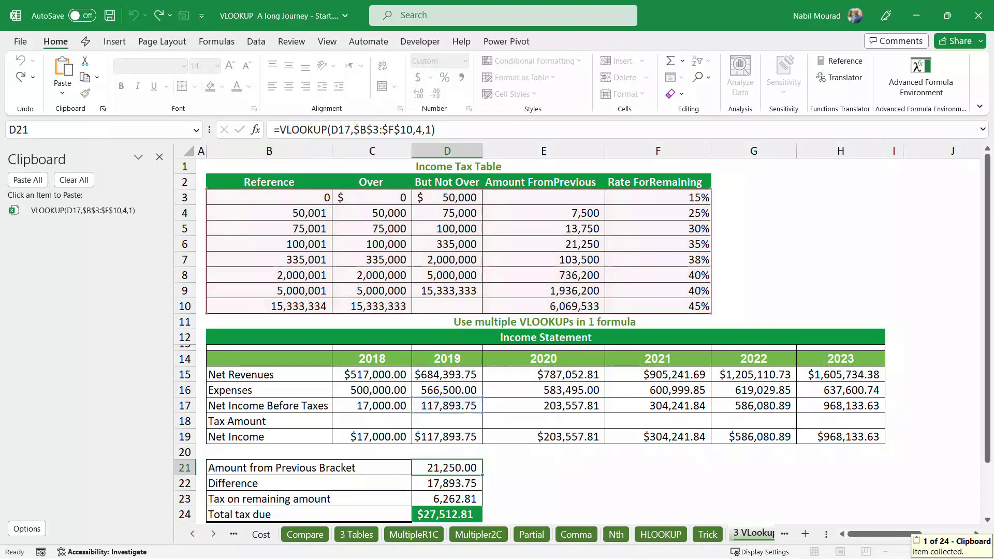
Collect D22's formula text D17-VLOOKUP(D17,$B$3:$F$10,2,1) on the clipboard without the equals sign, leaving the cell unedited
{"action": "left_click", "coordinate": [447, 483]}
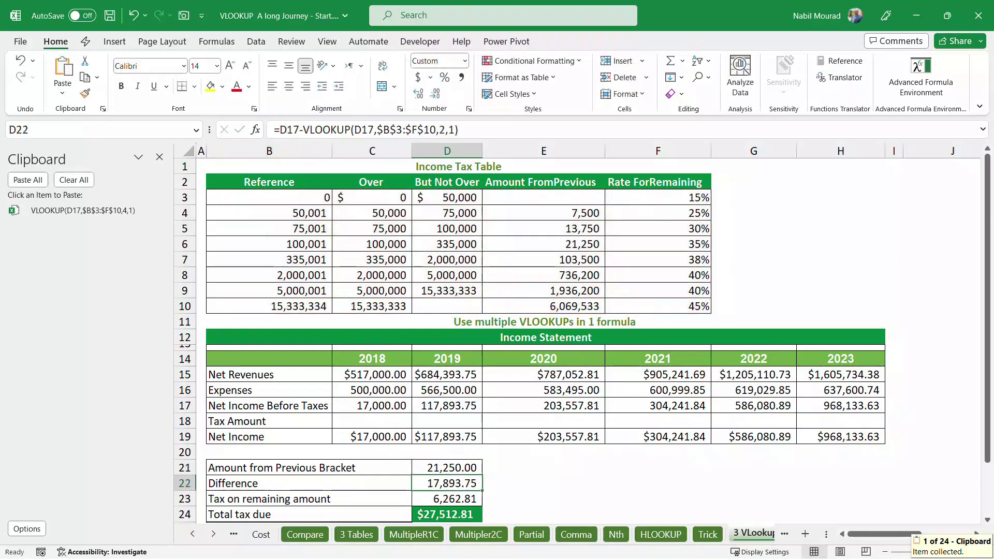
{"action": "left_click_drag", "start_coordinate": [280, 130], "coordinate": [458, 130]}
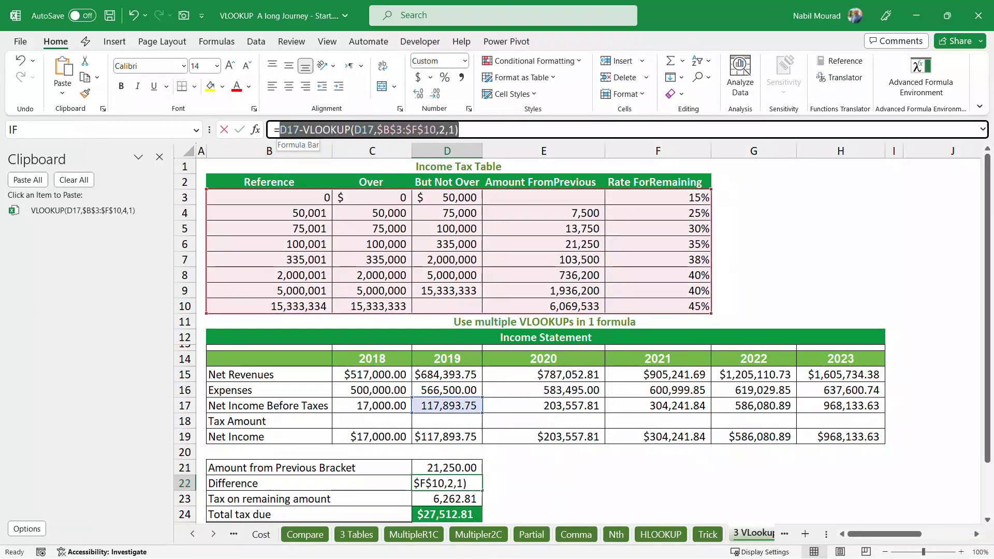
{"action": "key", "text": "ctrl+c"}
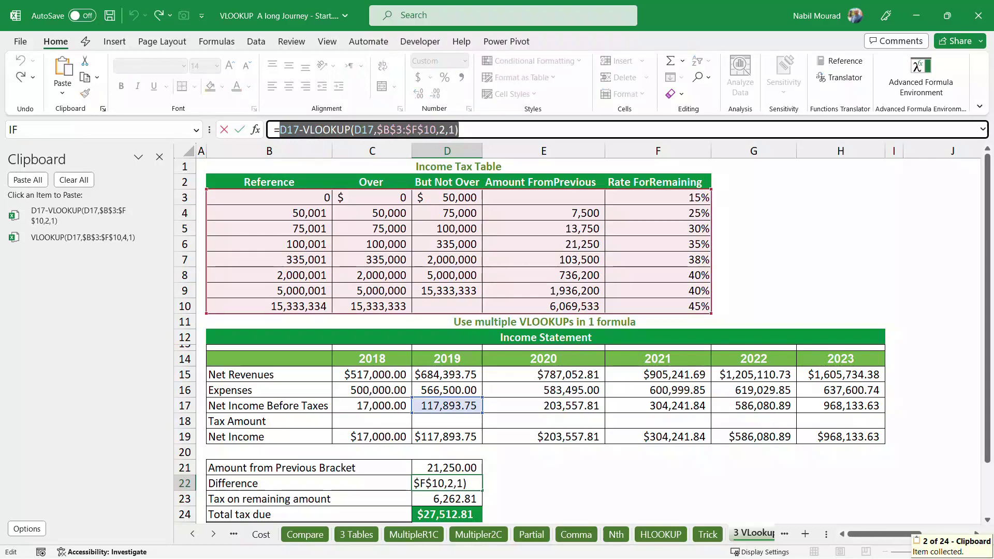
{"action": "key", "text": "Escape"}
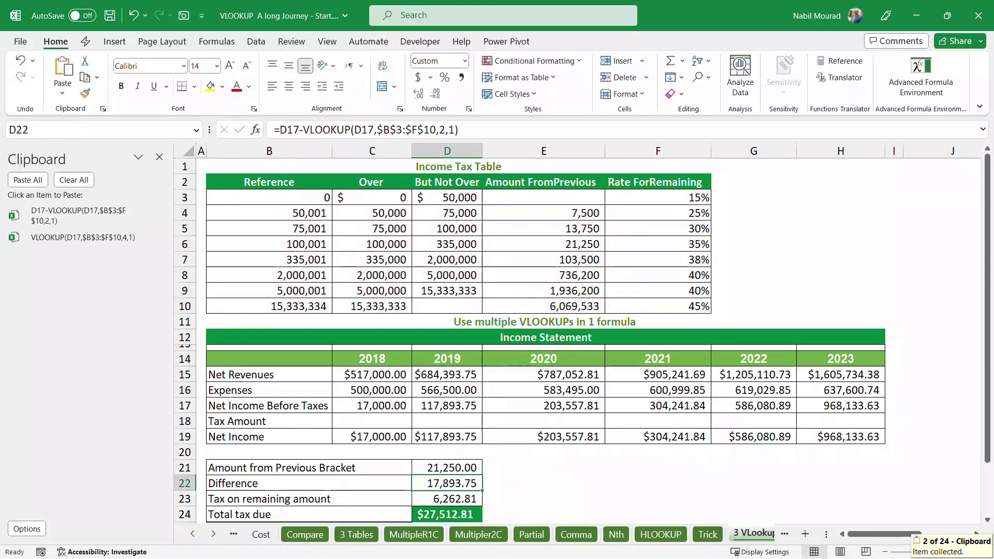
Collect only the VLOOKUP(D17,$B$3:$F$10,5,1) part of D23's formula on the clipboard, leaving the cell unedited
{"action": "key", "text": "Down"}
{"action": "key", "text": "F2"}
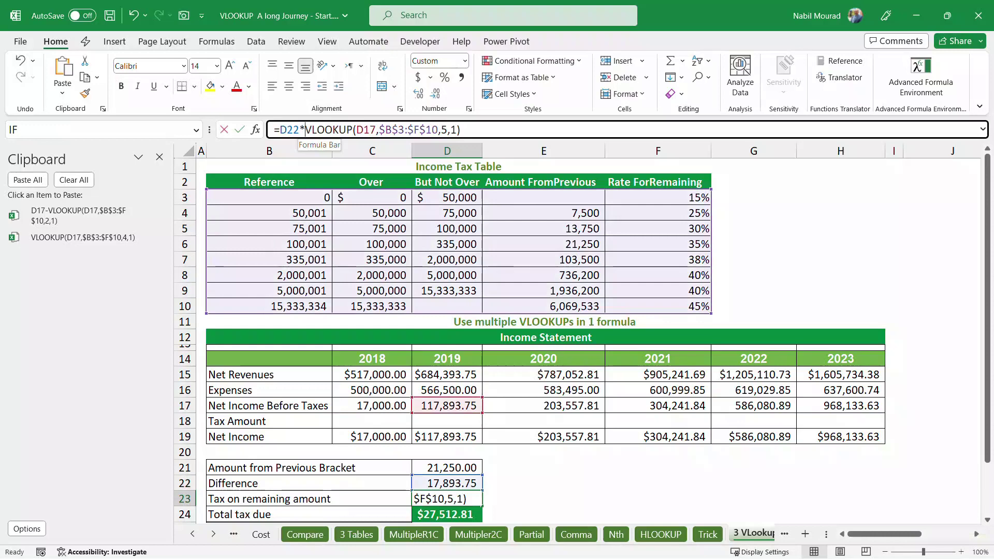
{"action": "left_click_drag", "start_coordinate": [306, 130], "coordinate": [460, 130]}
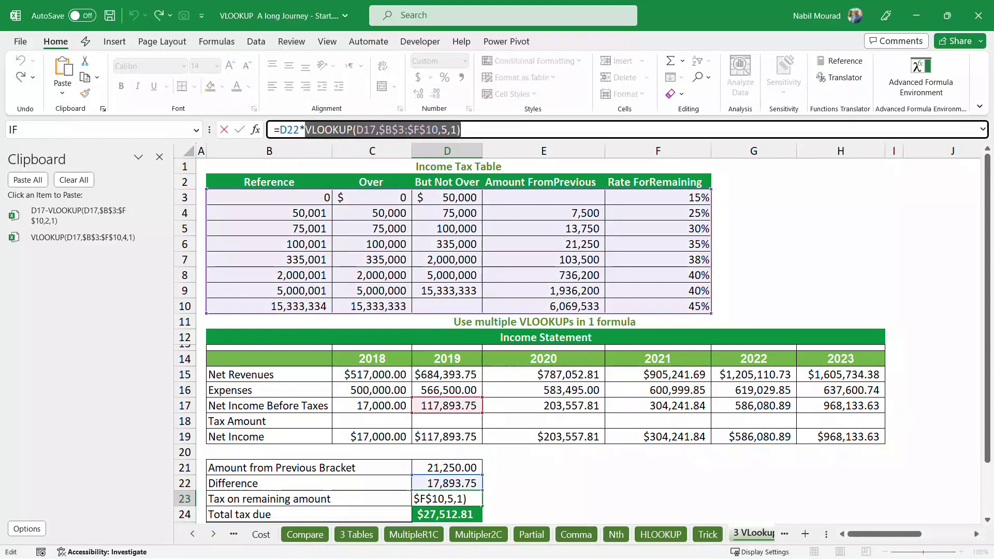
{"action": "key", "text": "ctrl+c"}
{"action": "key", "text": "Escape"}
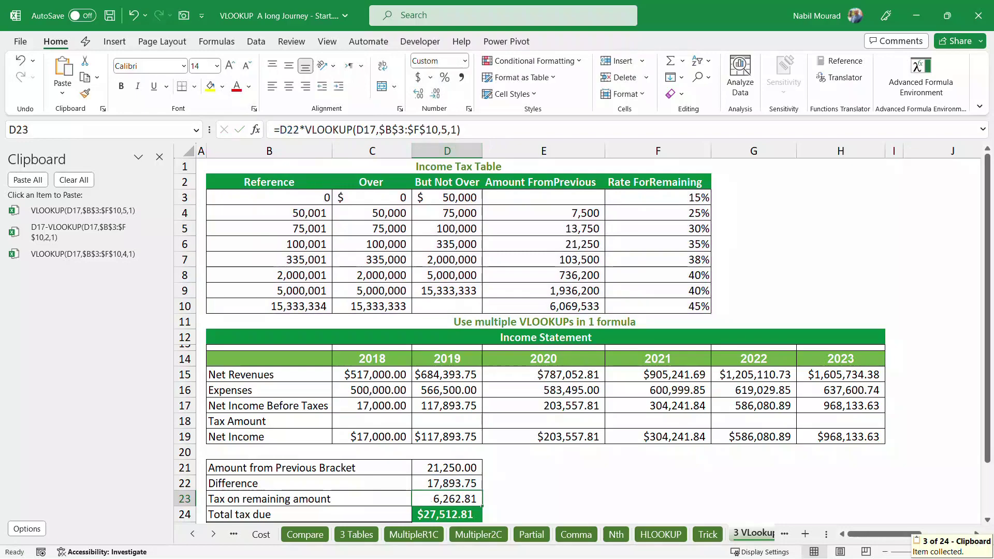
Start the 2019 Tax Amount formula in D18 from the collected clipboard items as =VLOOKUP(D17,$B$3:$F$10,4,1)+(D17-VLOOKUP(D17,$B$3:$F$10,2,1)
{"action": "left_click", "coordinate": [447, 421]}
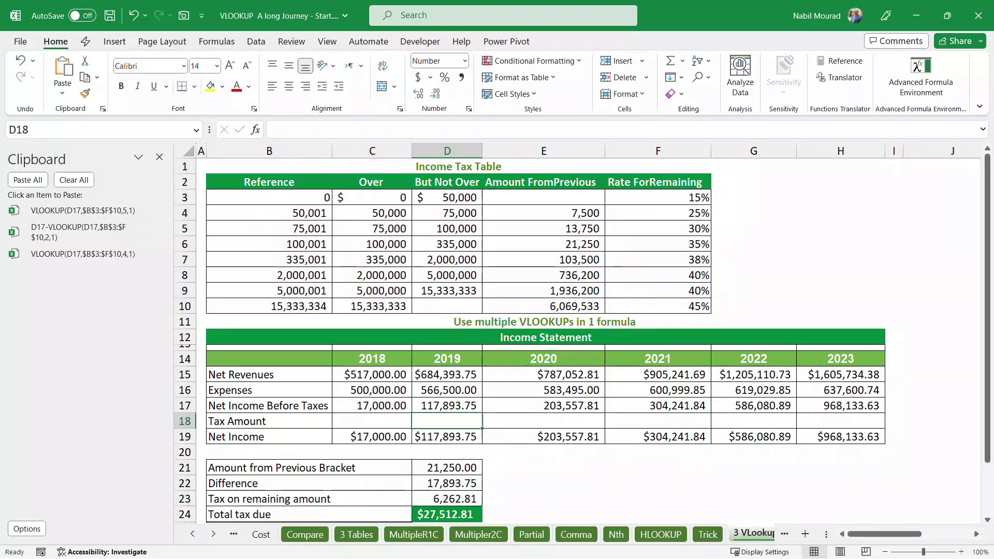
{"action": "type", "text": "="}
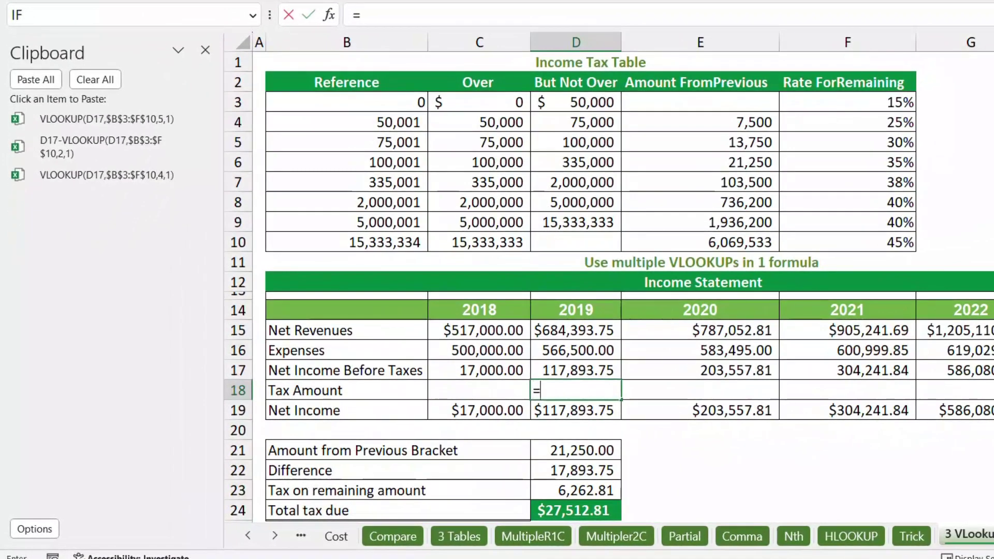
{"action": "left_click", "coordinate": [106, 175]}
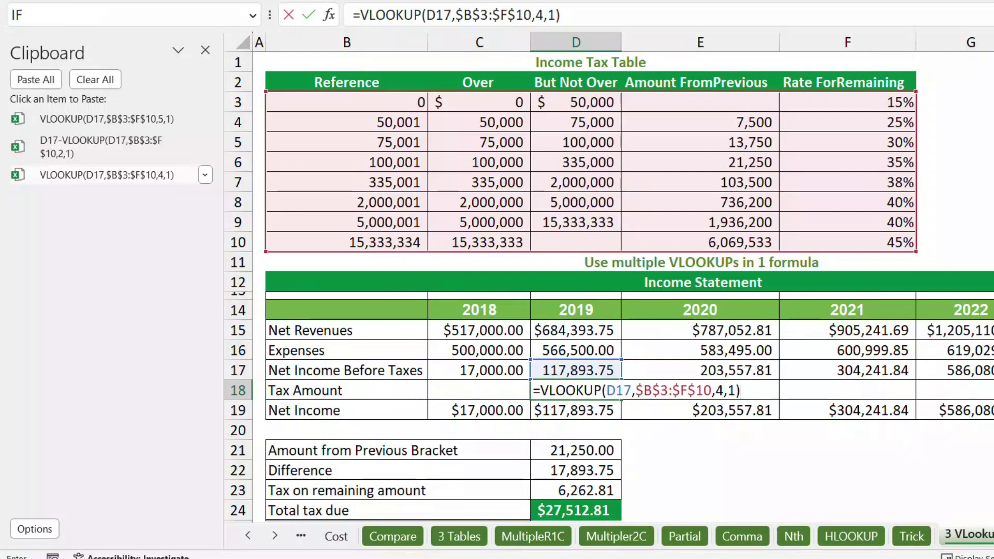
{"action": "type", "text": "+("}
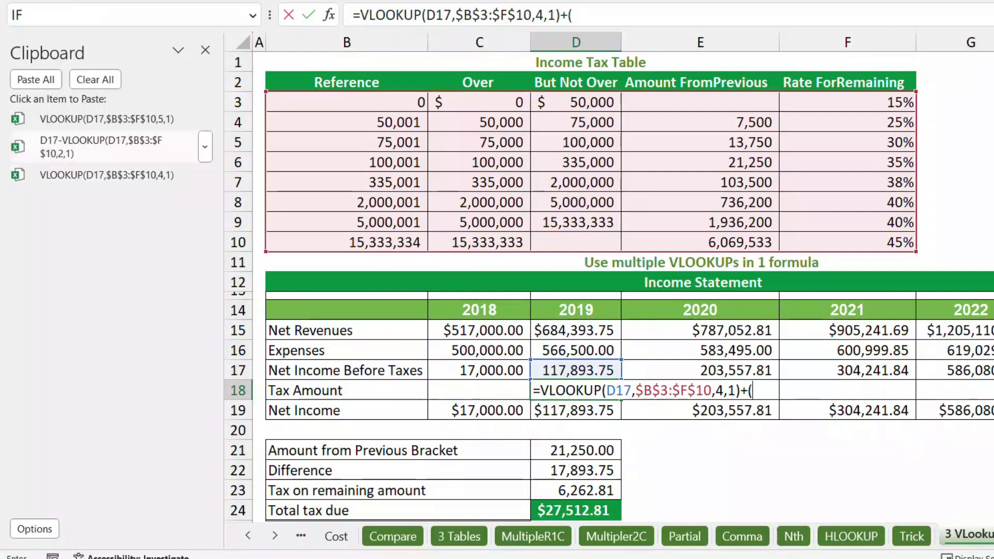
{"action": "left_click", "coordinate": [101, 147]}
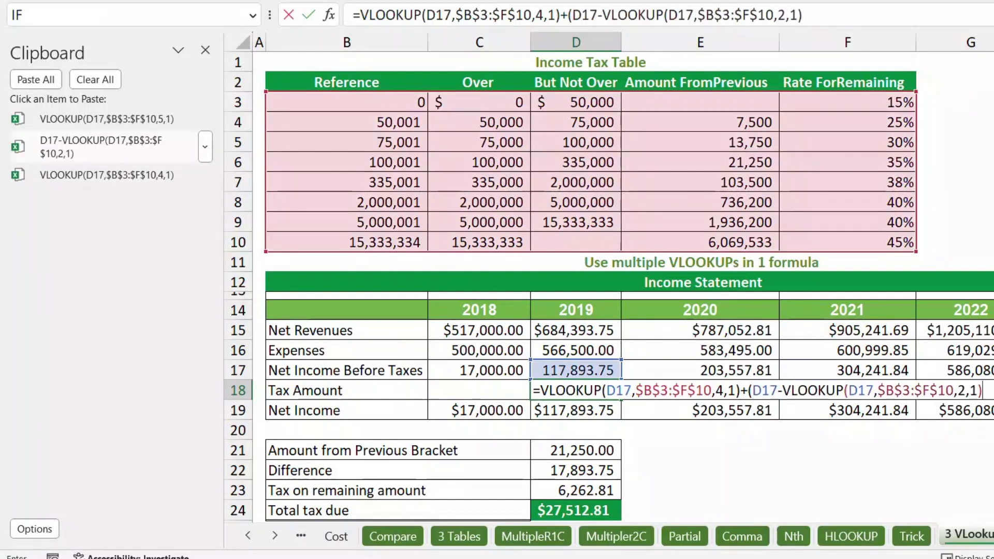
Complete the D18 formula by closing the bracket and multiplying by the collected VLOOKUP(D17,$B$3:$F$10,5,1)
{"action": "key", "text": "F2"}
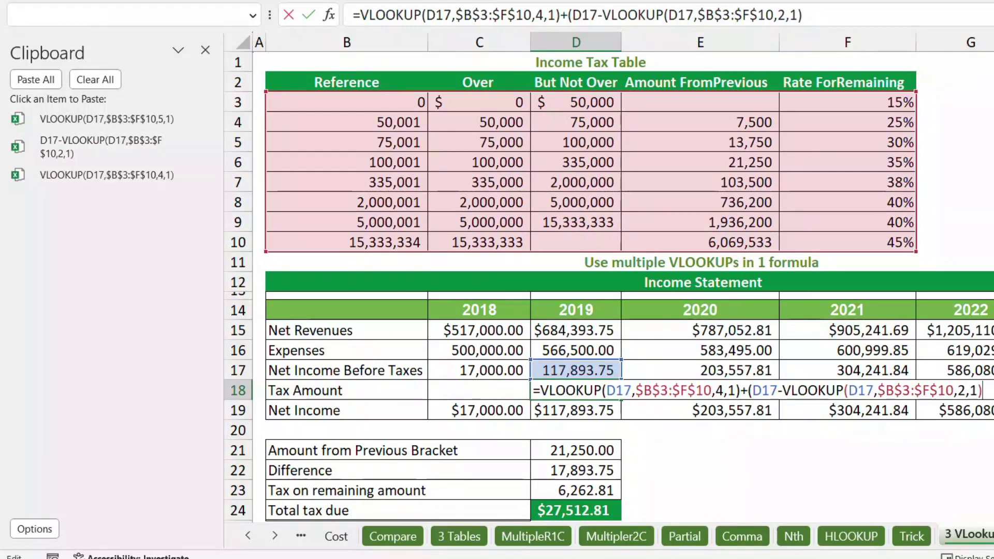
{"action": "type", "text": ")*"}
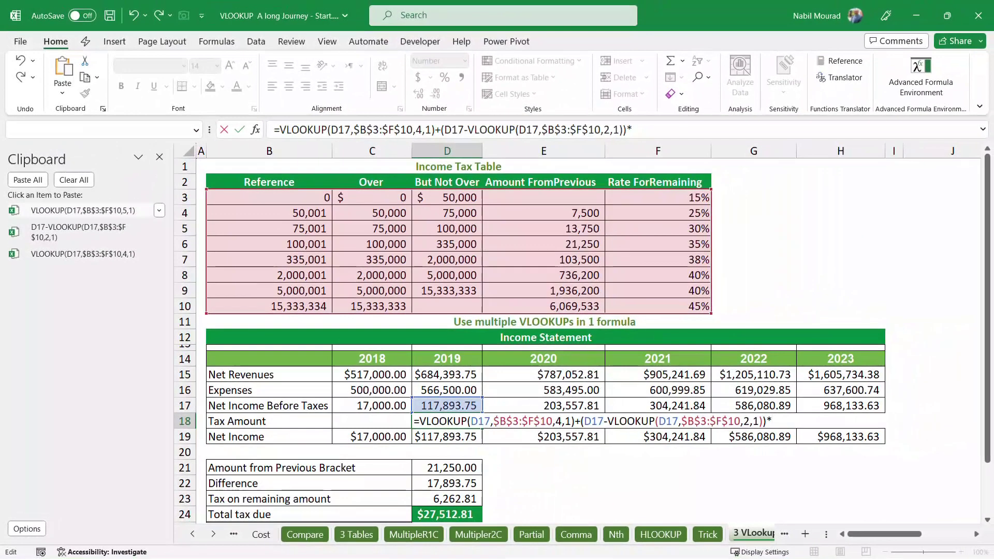
{"action": "left_click", "coordinate": [106, 119]}
{"action": "key", "text": "Return"}
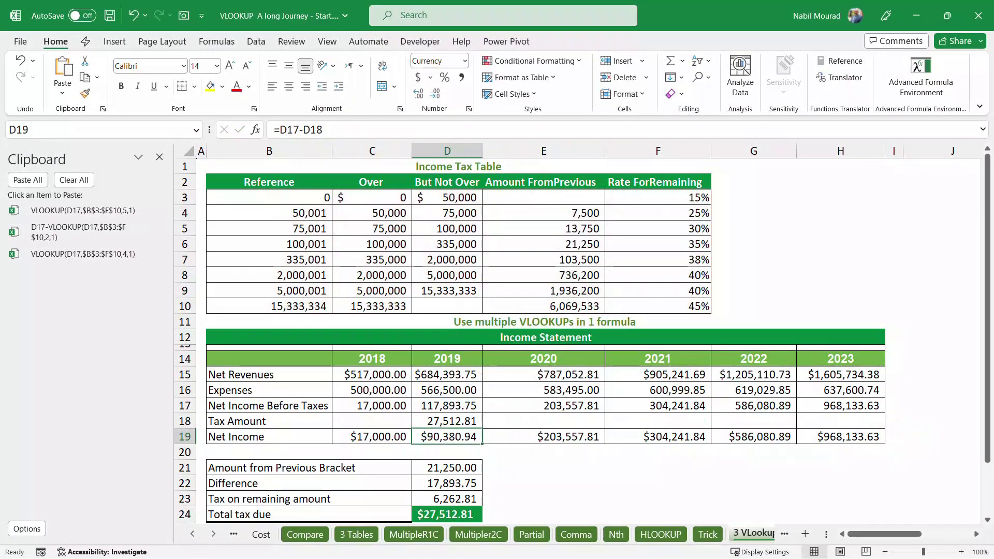
Fill the D18 Tax Amount formula across to H18 for 2020 to 2023 and back into C18 for 2018
{"action": "left_click", "coordinate": [447, 422]}
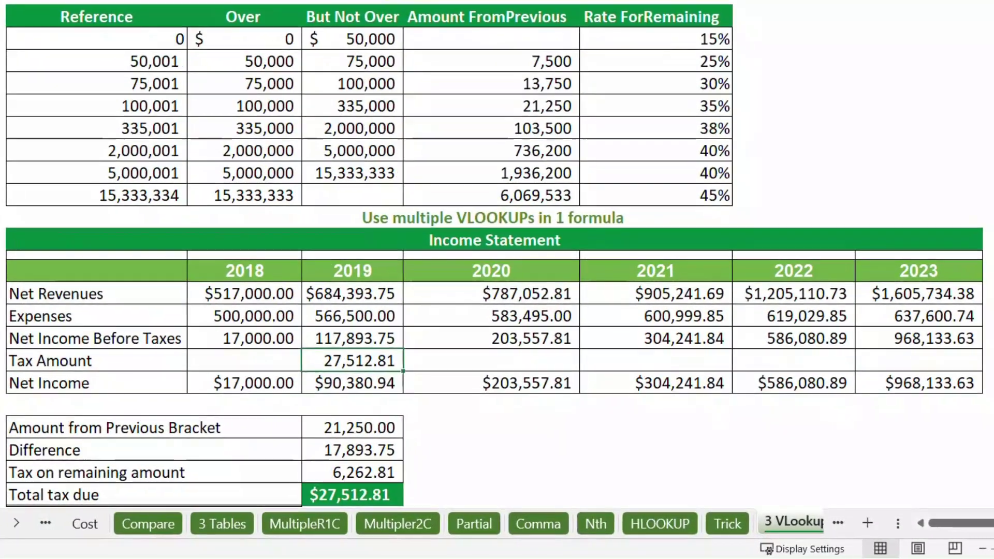
{"action": "left_click_drag", "start_coordinate": [403, 371], "coordinate": [979, 369]}
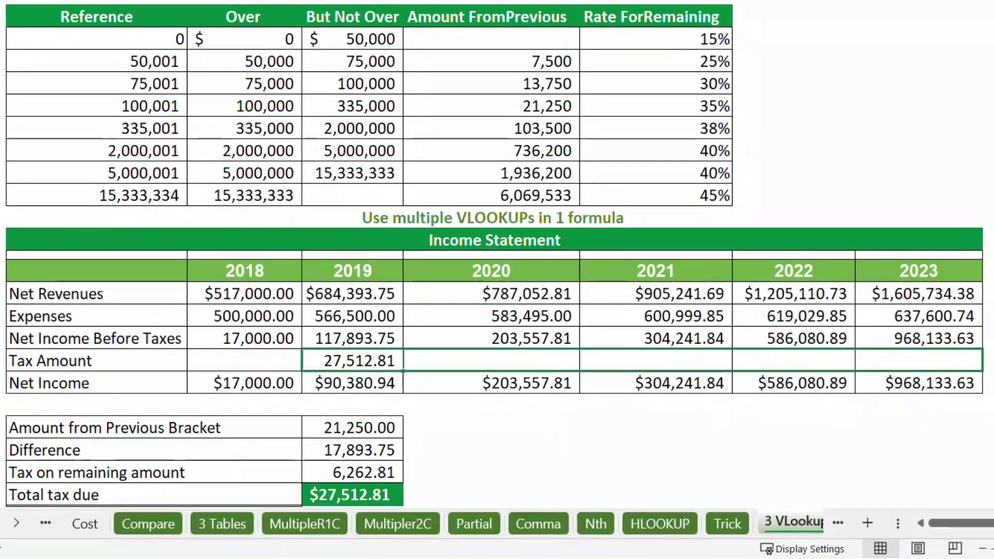
{"action": "left_click", "coordinate": [352, 361]}
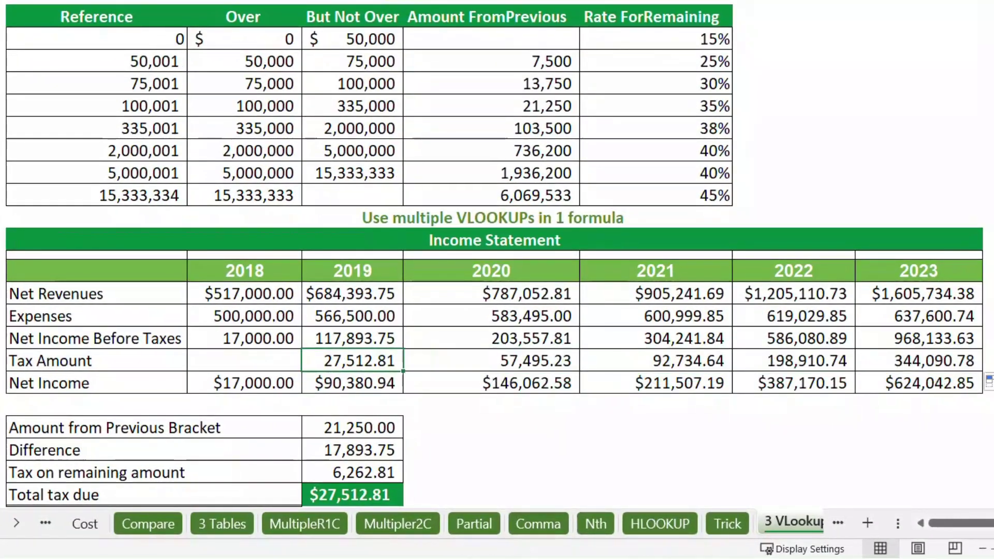
{"action": "left_click_drag", "start_coordinate": [403, 371], "coordinate": [249, 363]}
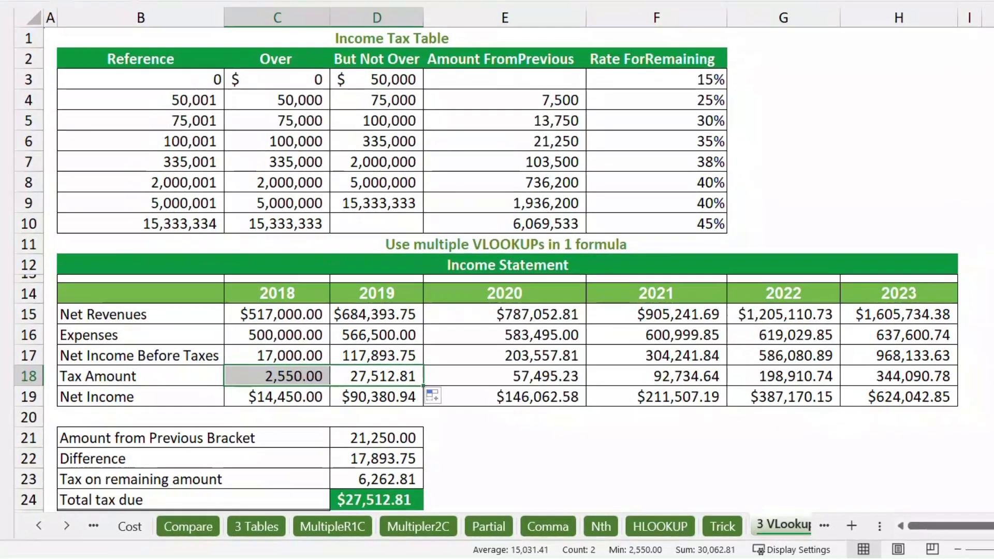
{"action": "left_click", "coordinate": [249, 361]}
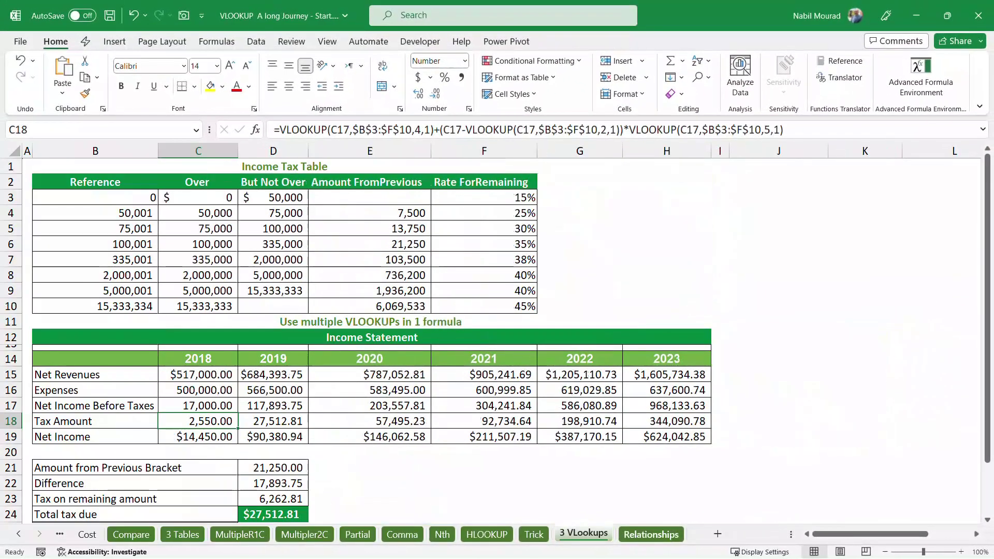
Switch to the Relationships sheet
{"action": "key", "text": "ctrl+Page_Down"}
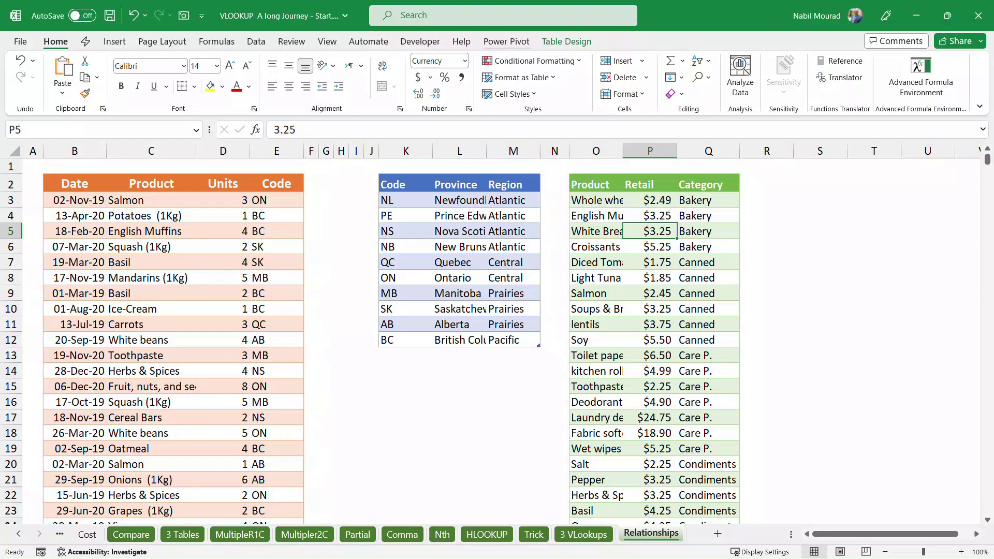
Open the workbook's data model in Power Pivot's Diagram View and enlarge the ProductsT table to fit all its fields
{"action": "left_click", "coordinate": [506, 41]}
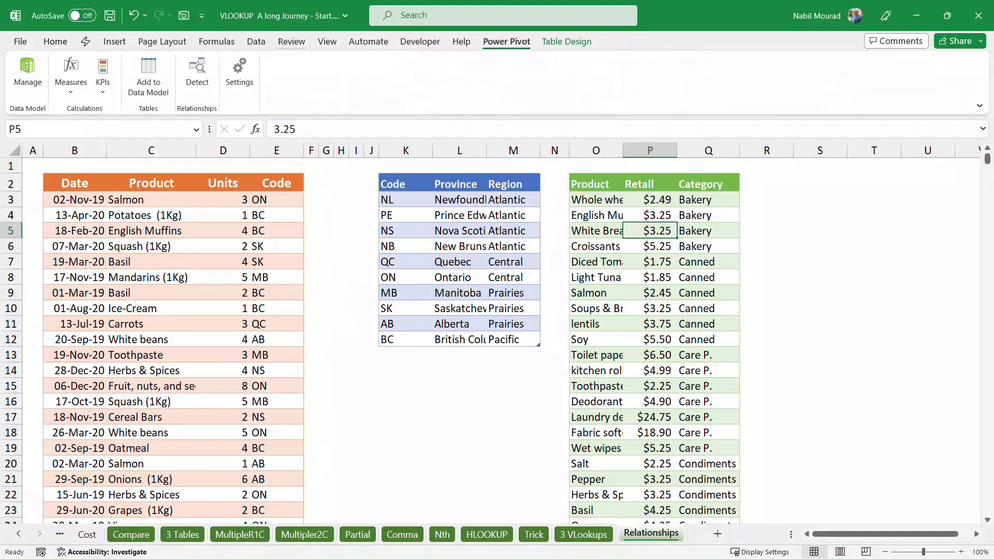
{"action": "left_click", "coordinate": [27, 73]}
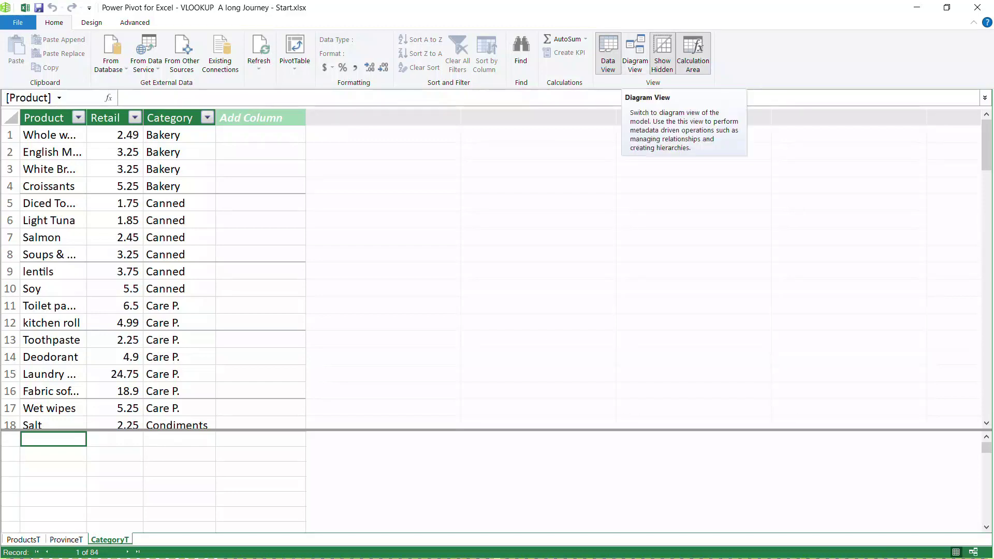
{"action": "left_click", "coordinate": [635, 52]}
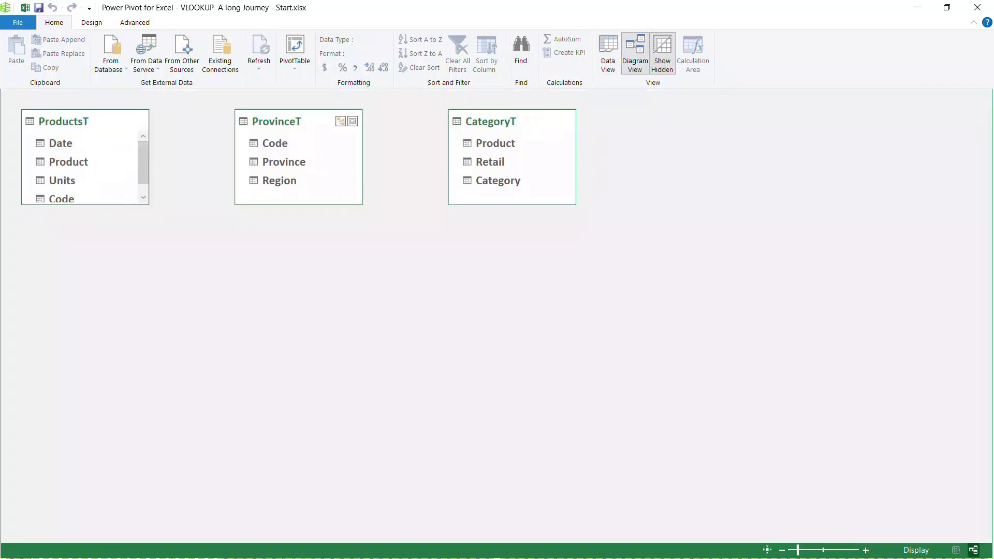
{"action": "left_click_drag", "start_coordinate": [85, 205], "coordinate": [85, 244]}
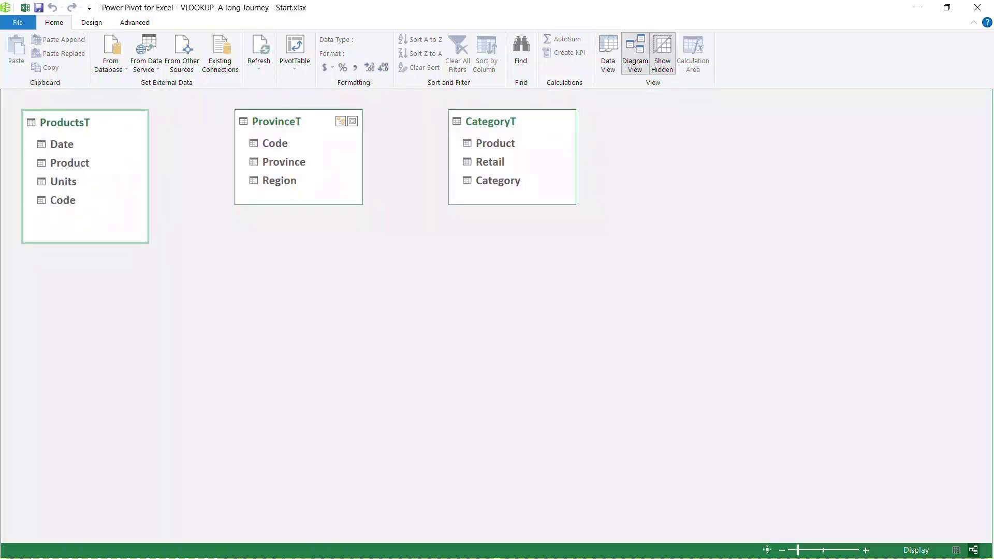
Create relationships linking ProvinceT Code to ProductsT Code and CategoryT Product to ProductsT Product
{"action": "left_click_drag", "start_coordinate": [299, 143], "coordinate": [71, 200]}
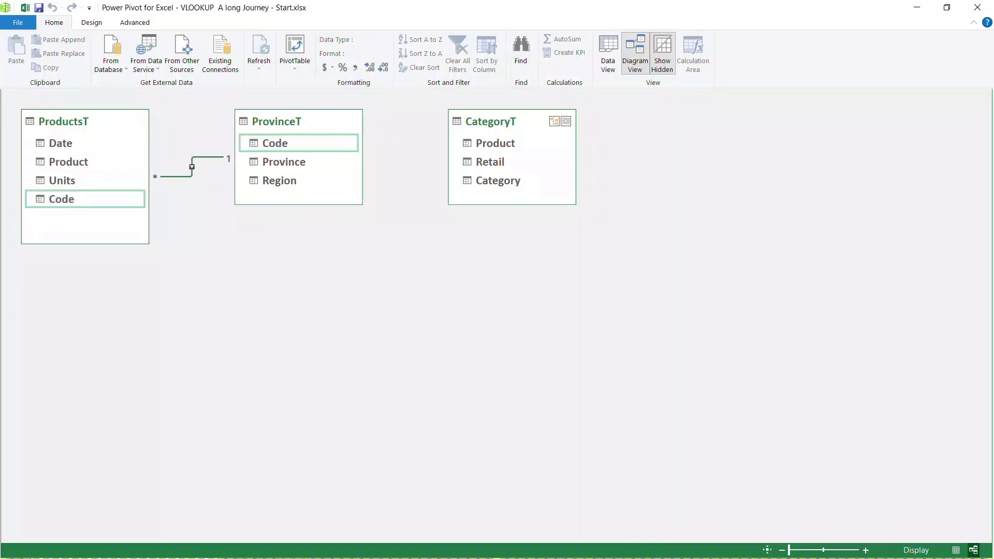
{"action": "left_click", "coordinate": [495, 144]}
{"action": "left_click_drag", "start_coordinate": [496, 143], "coordinate": [84, 165]}
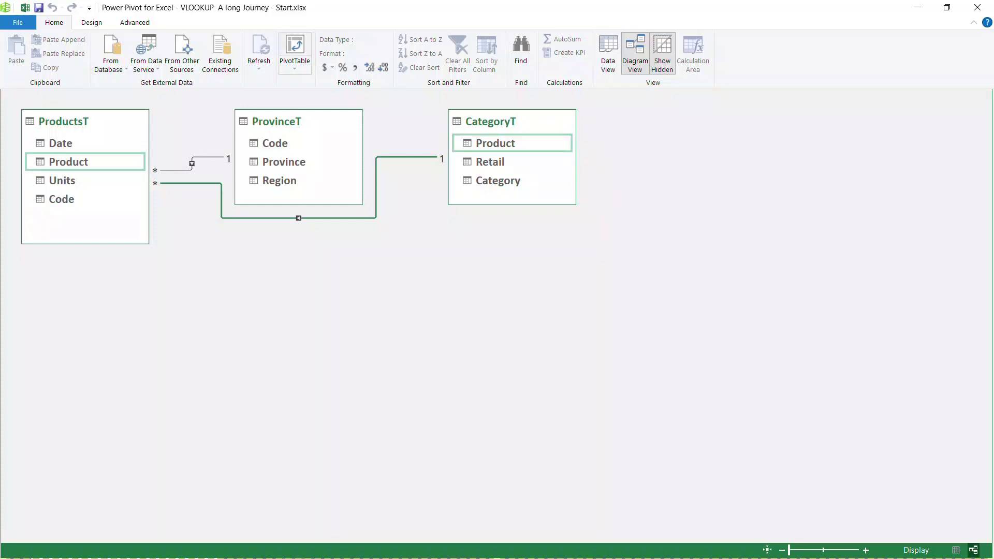
Start a PivotTable from the data model, then dismiss its creation dialog
{"action": "left_click", "coordinate": [294, 49]}
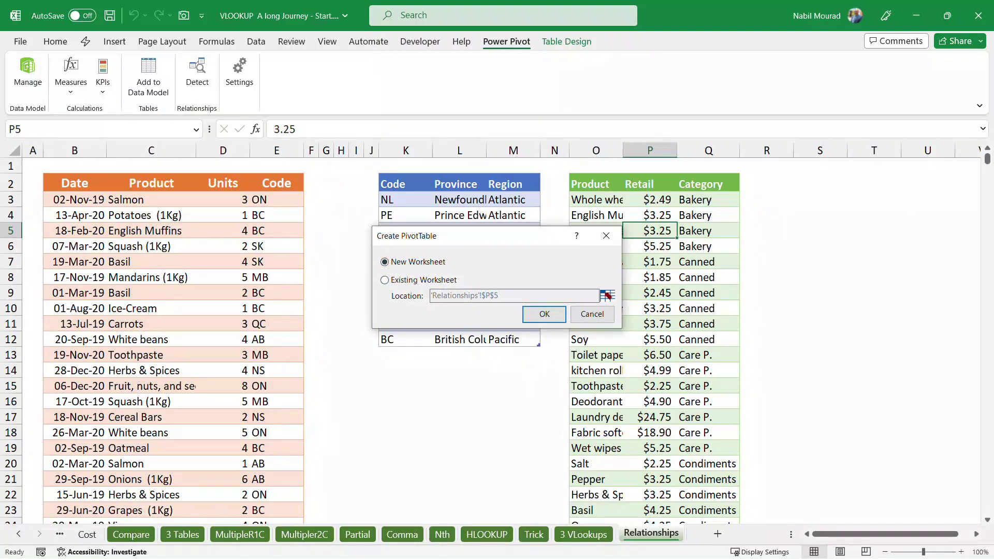
{"action": "key", "text": "Escape"}
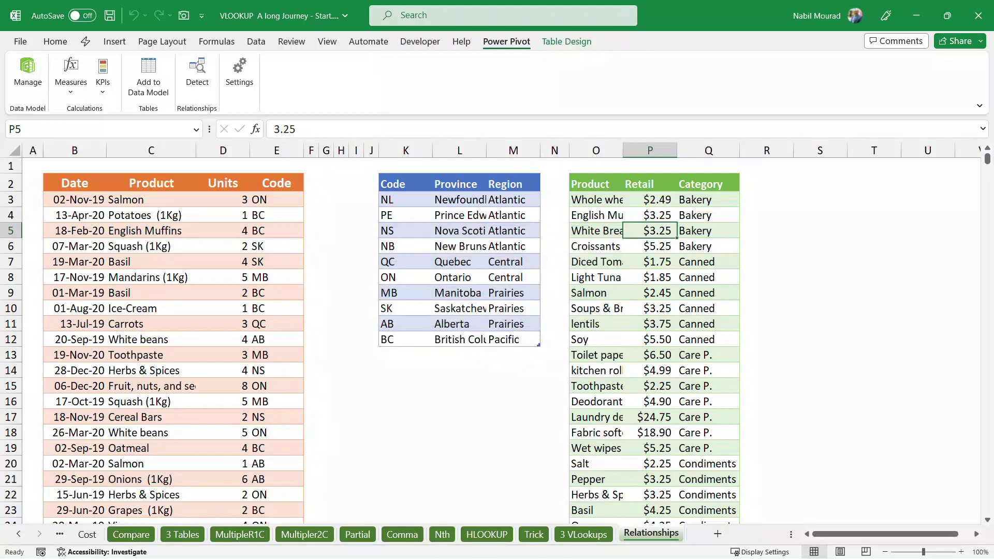